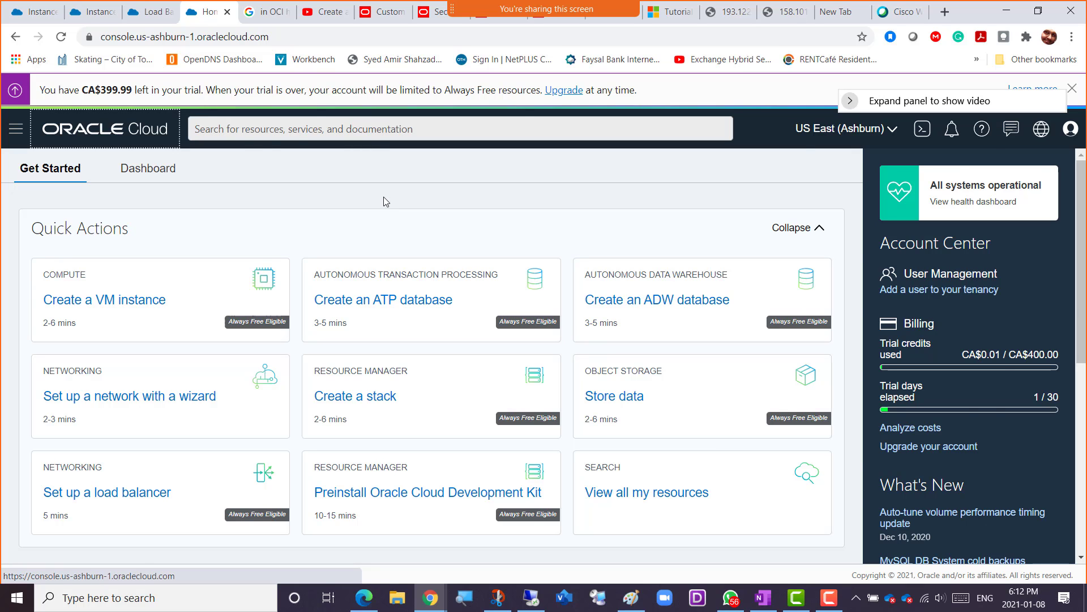
# In OneNote, add bullets COMPUTE, Storage, Network and Database under the first line
pyautogui.hotkey('alt', 'Tab')
pyautogui.press('Tab')
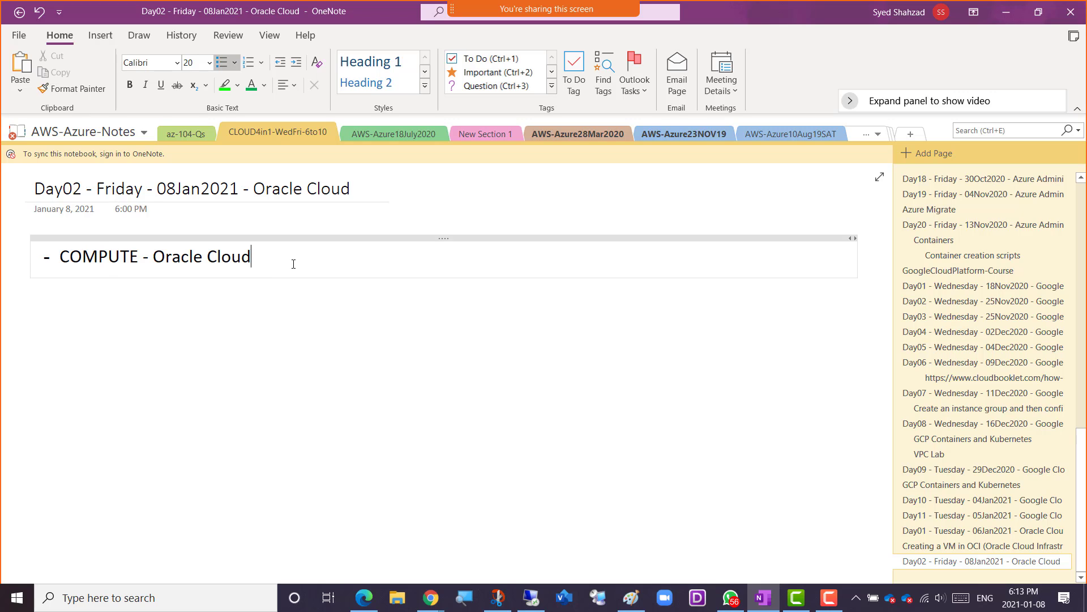
pyautogui.press('Return')
pyautogui.write('CO')
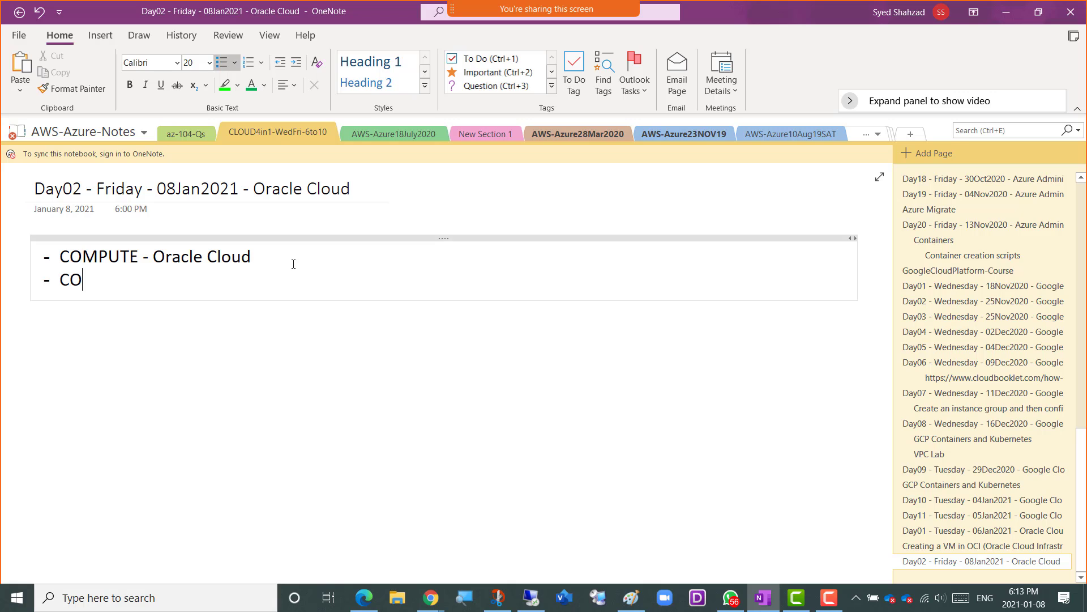
pyautogui.write('MPUTE')
pyautogui.press('Return')
pyautogui.write('Storage')
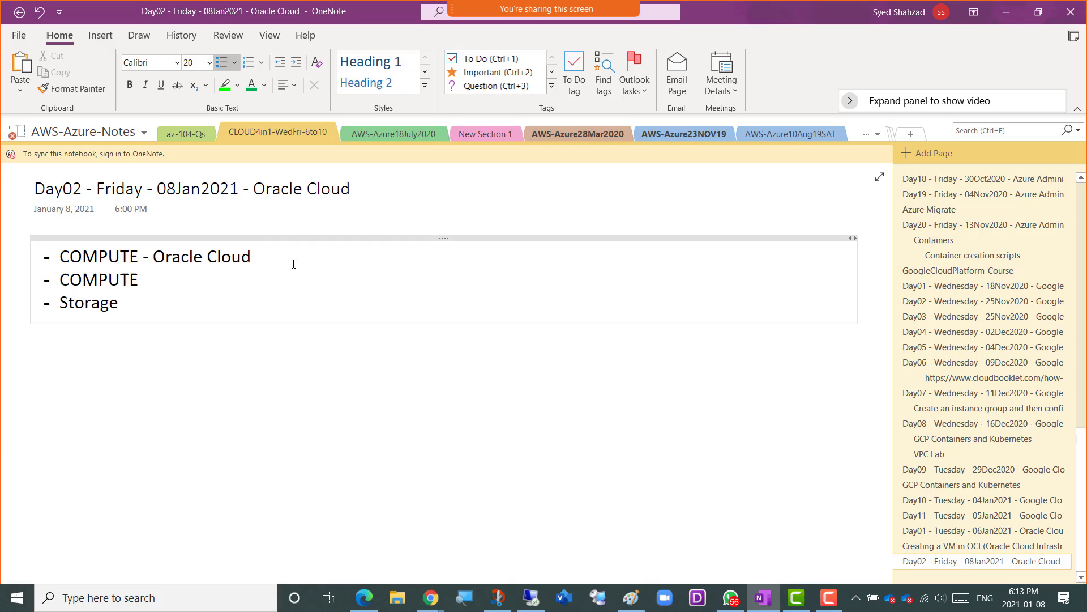
pyautogui.press('Return')
pyautogui.write('Network')
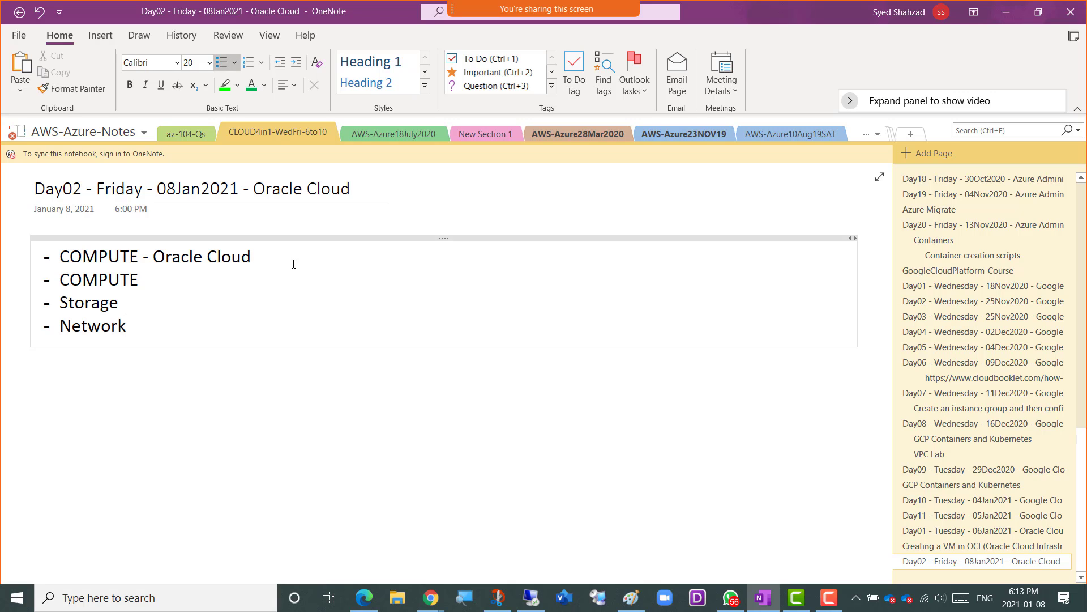
pyautogui.press('Return')
pyautogui.write('Database')
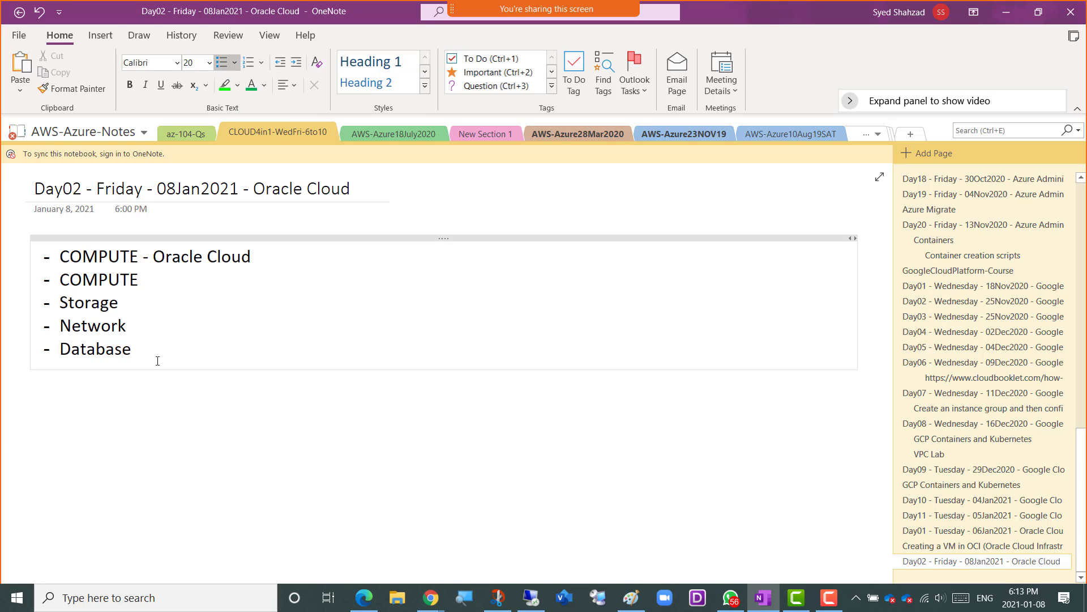
# Copy the COMPUTE - Oracle Cloud line below Database as a dash bullet with an indented sub-bullet
pyautogui.press('Up')
pyautogui.press('Up')
pyautogui.hotkey('shift', 'Home')
pyautogui.hotkey('ctrl', 'c')
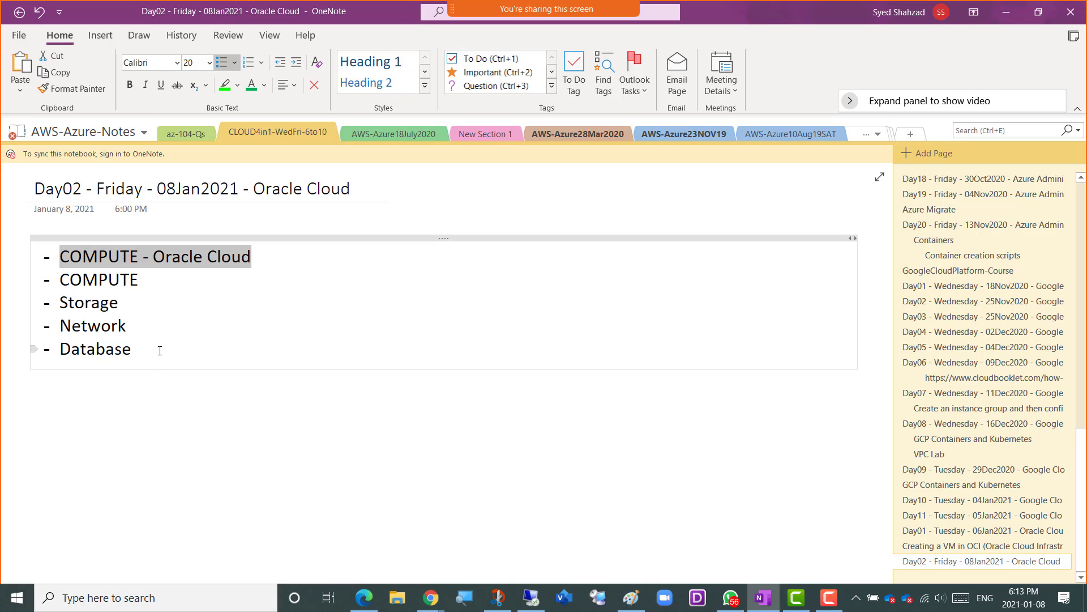
pyautogui.click(160, 350)
pyautogui.press('Return')
pyautogui.press('Return')
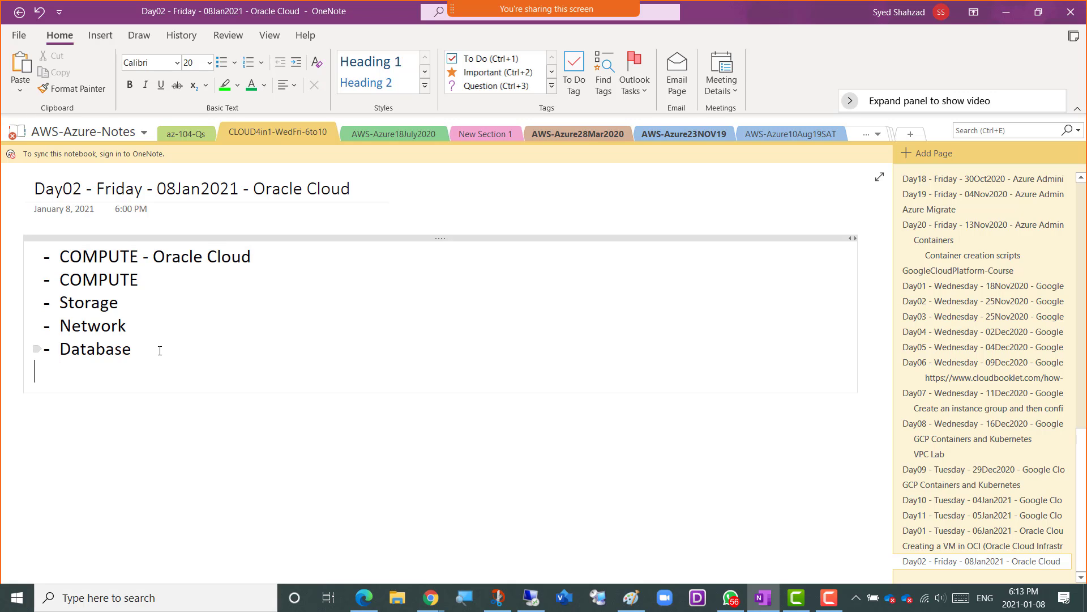
pyautogui.press('Return')
pyautogui.press('Return')
pyautogui.press('Return')
pyautogui.hotkey('ctrl', 'v')
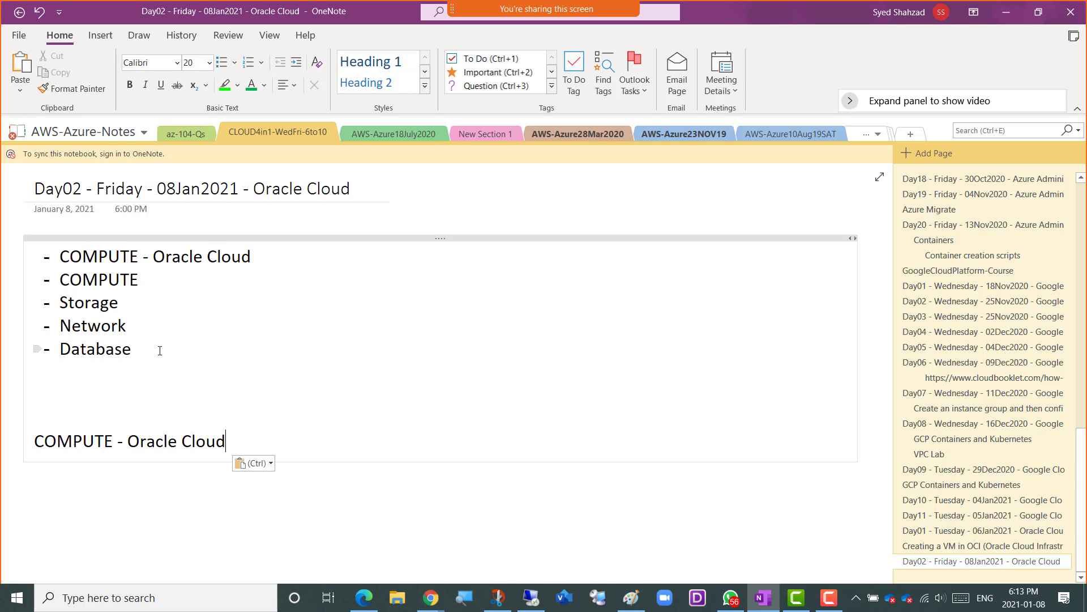
pyautogui.press('Home')
pyautogui.hotkey('ctrl', '.')
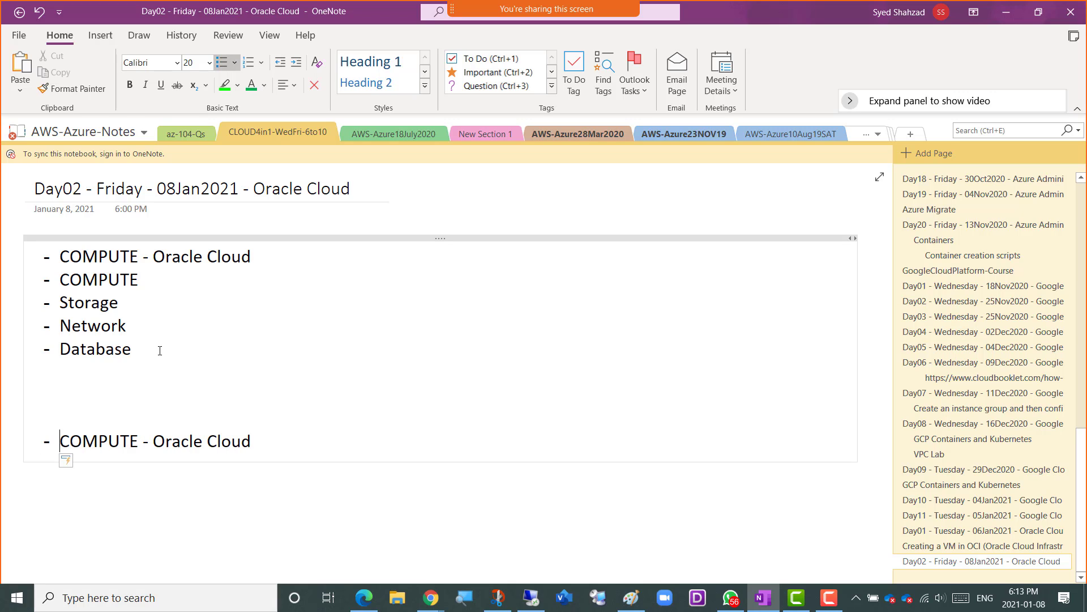
pyautogui.click(282, 451)
pyautogui.press('Return')
pyautogui.press('Tab')
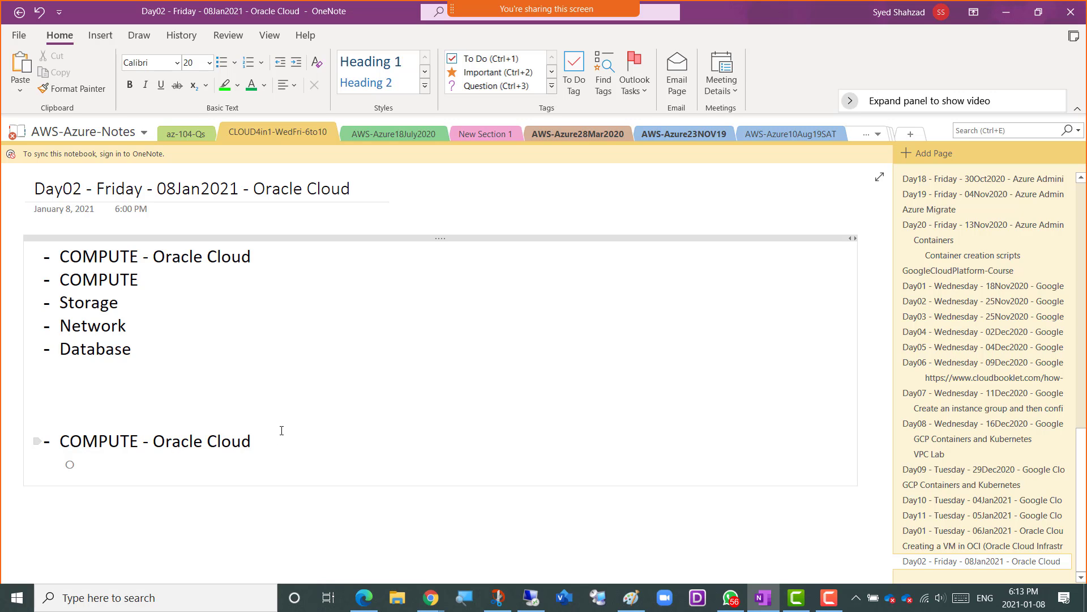
pyautogui.hotkey('alt', 'Tab')
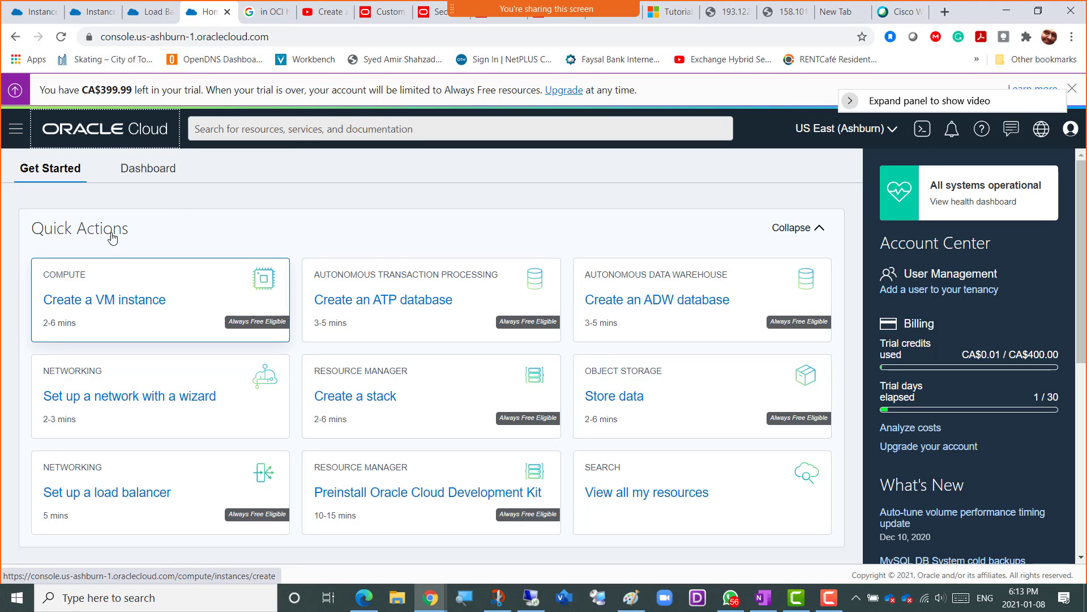
pyautogui.click(16, 131)
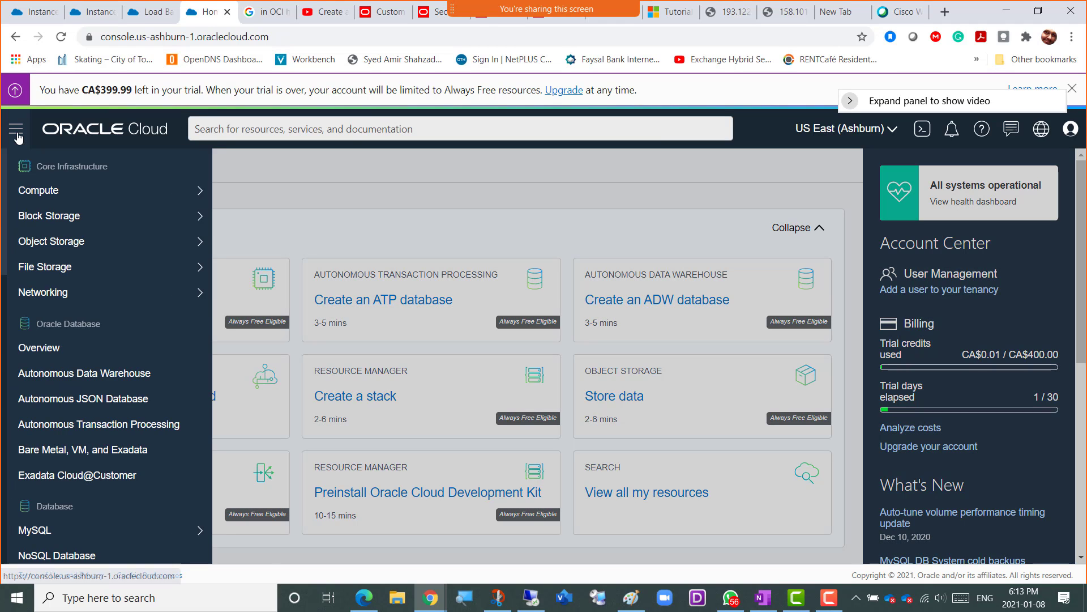
pyautogui.moveTo(36, 194)
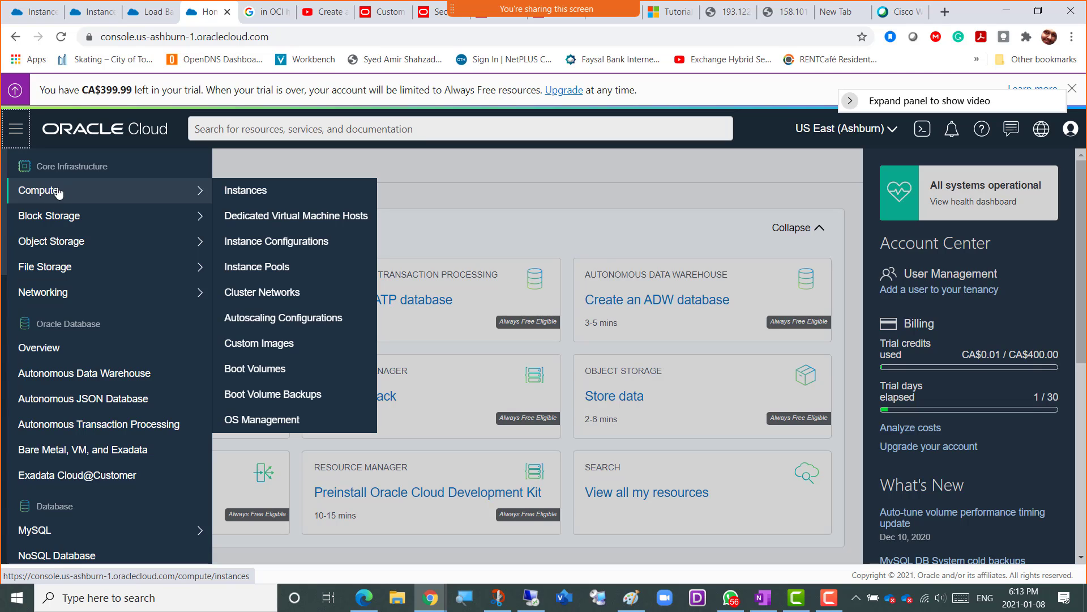
pyautogui.click(55, 193)
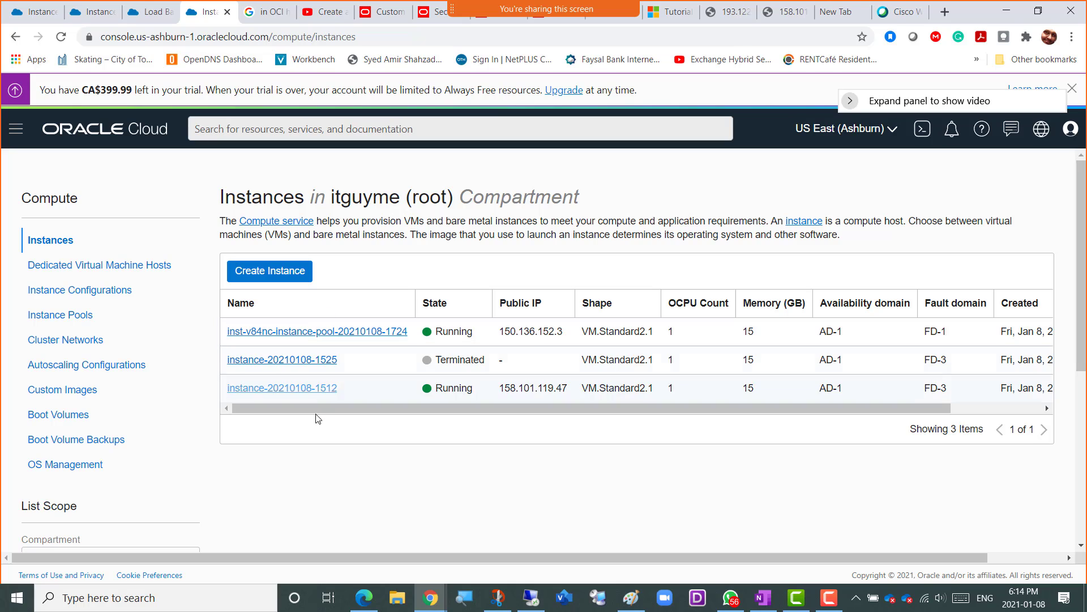
pyautogui.click(293, 363)
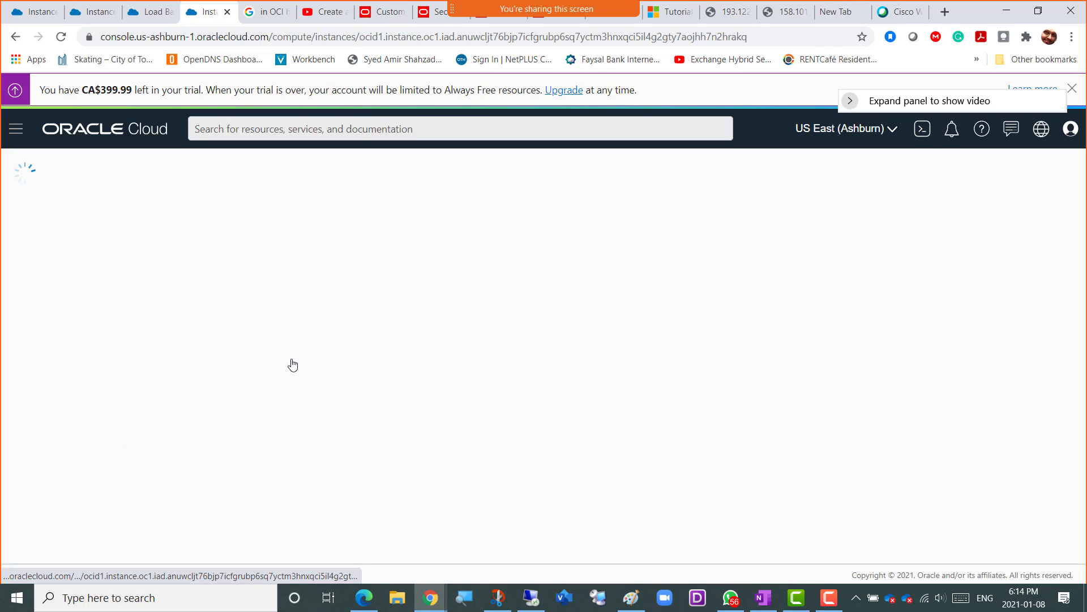
pyautogui.click(16, 36)
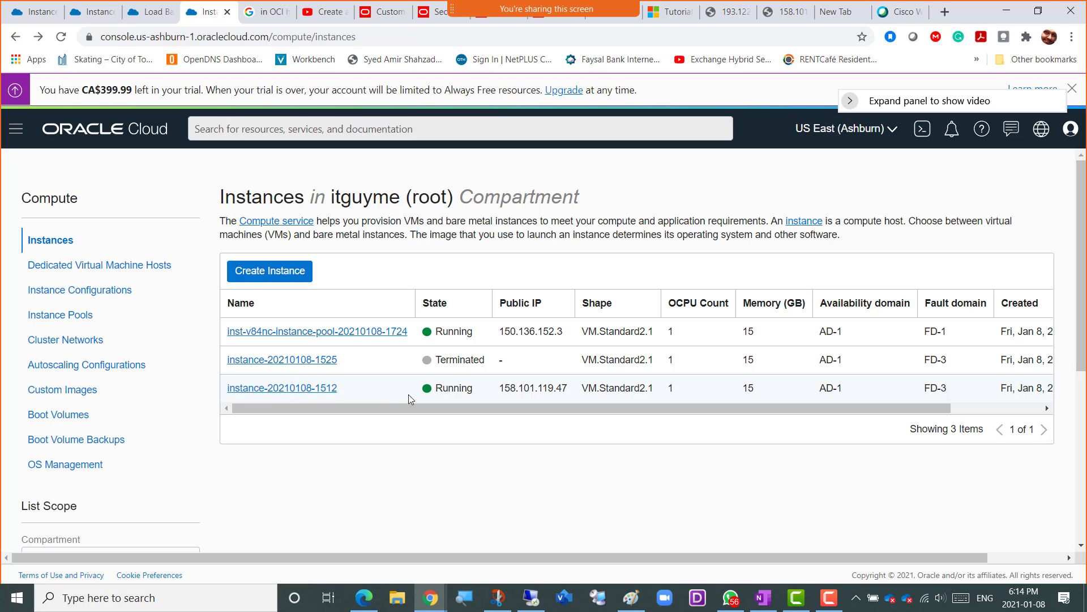
pyautogui.click(267, 388)
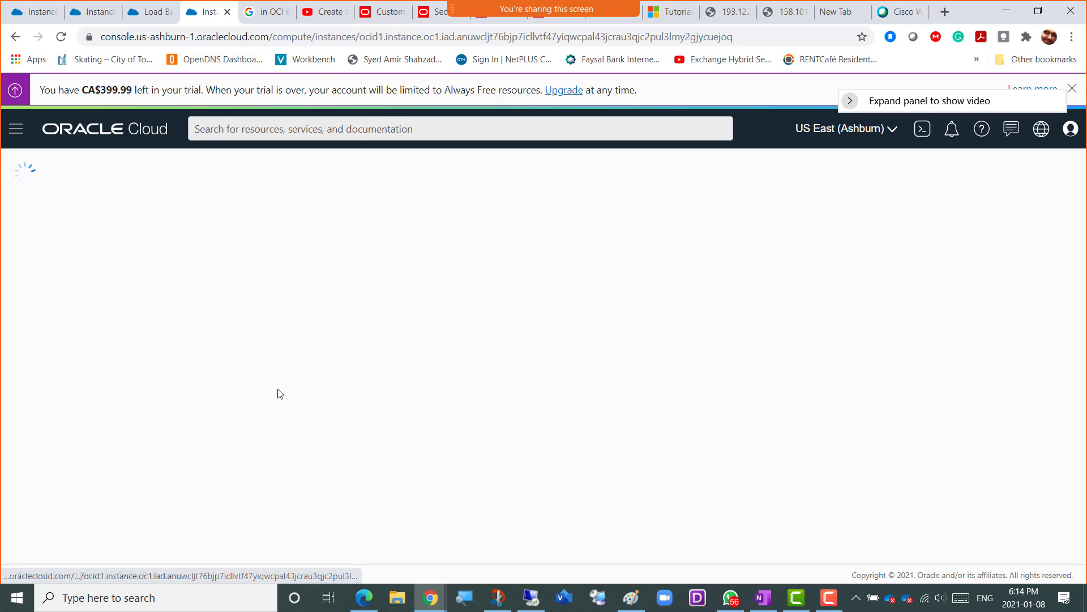
pyautogui.click(450, 252)
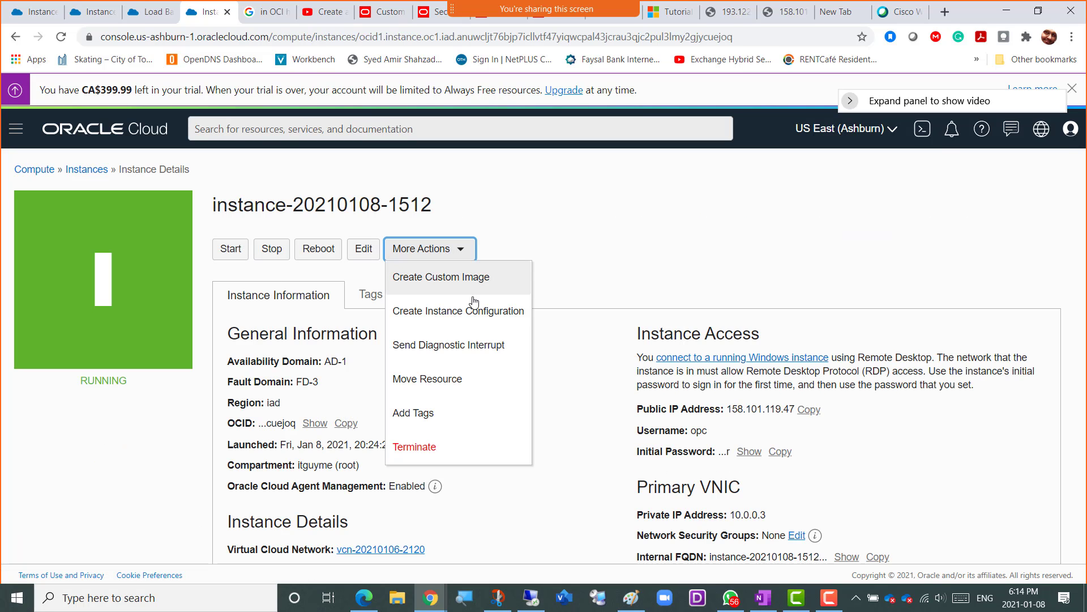
pyautogui.click(411, 447)
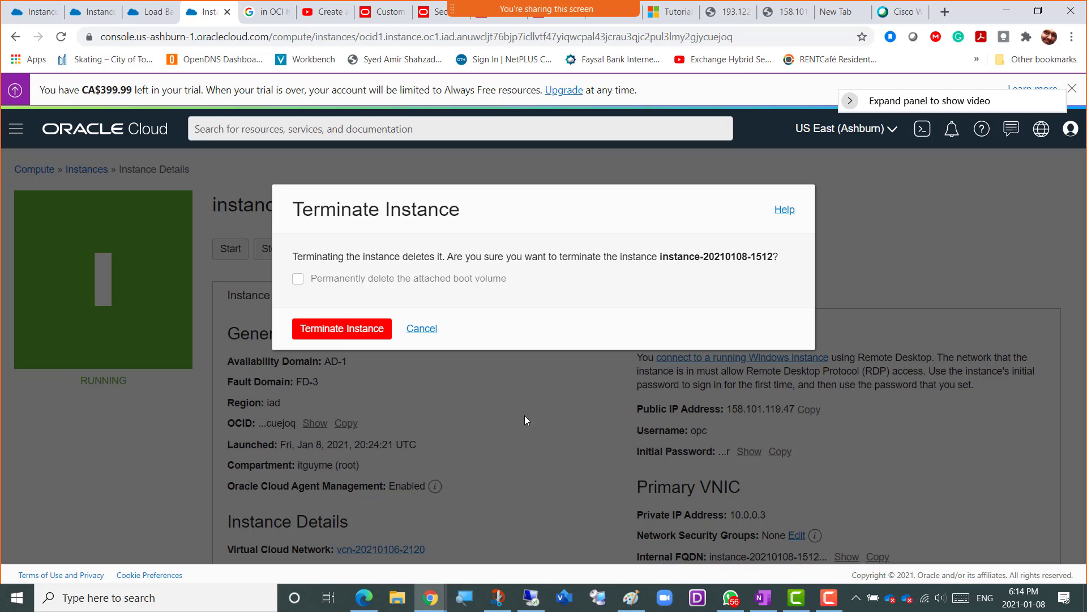
pyautogui.click(299, 278)
pyautogui.click(328, 334)
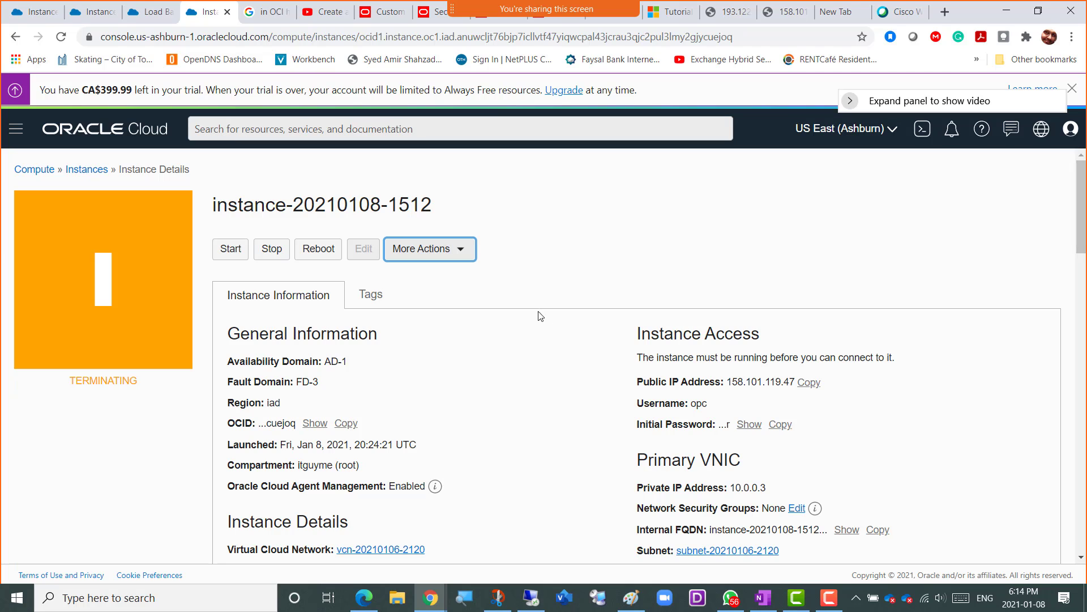
pyautogui.scroll(-5, 527, 314)
pyautogui.scroll(5, 526, 315)
# Dismiss the load balancer deleted notice and return to the Instances list
pyautogui.click(137, 14)
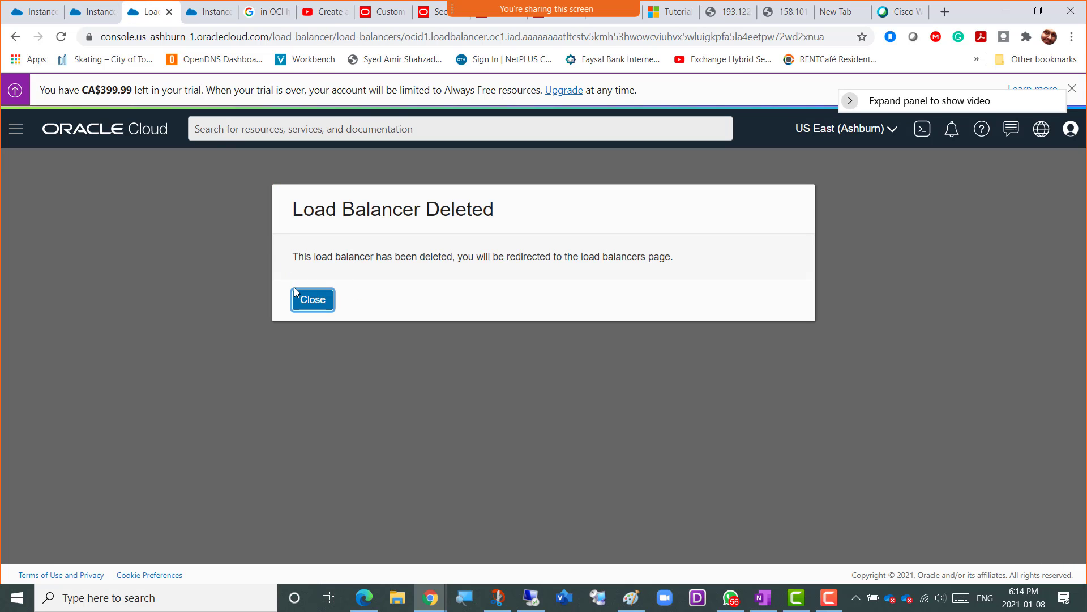
pyautogui.click(308, 304)
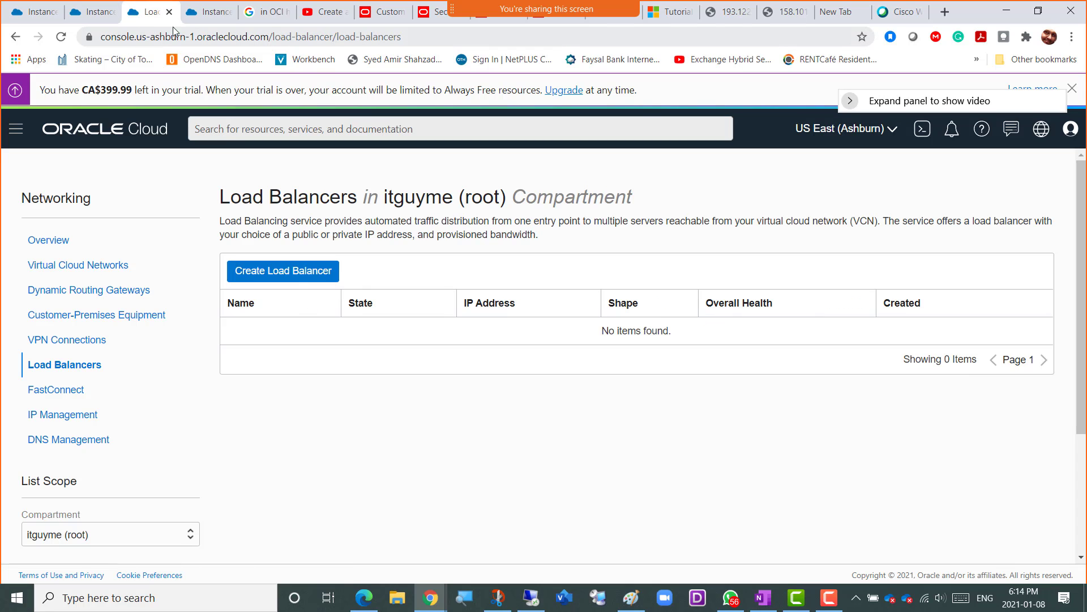
pyautogui.click(86, 14)
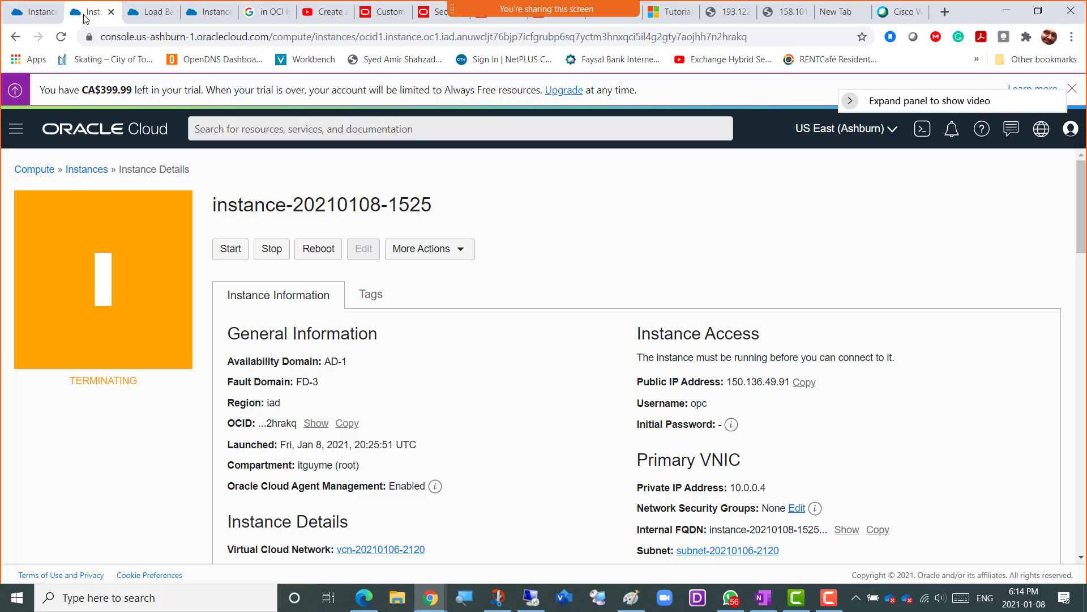
pyautogui.click(25, 16)
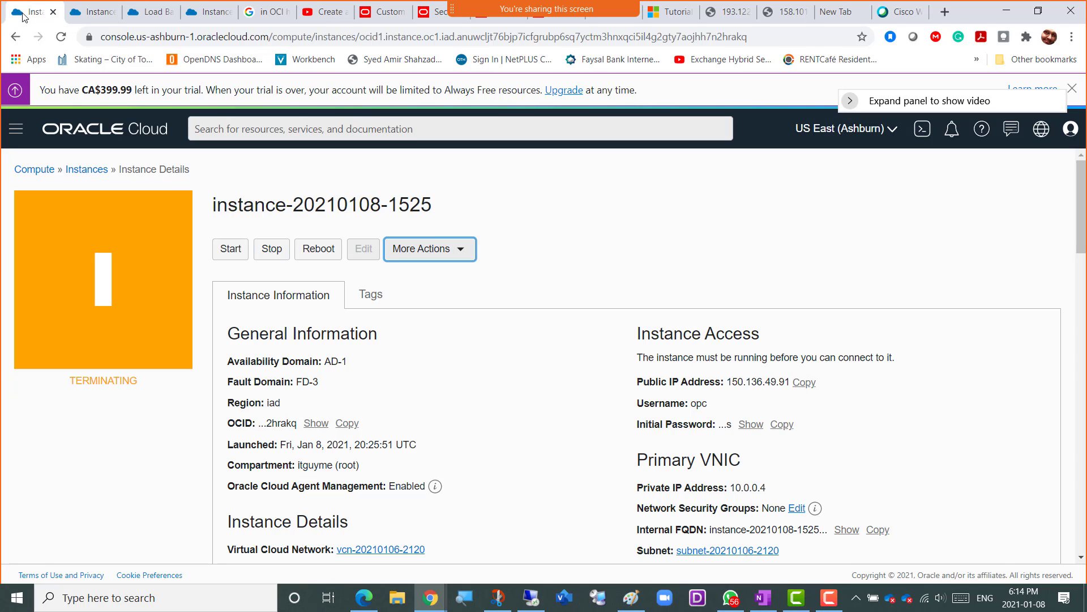
pyautogui.click(86, 170)
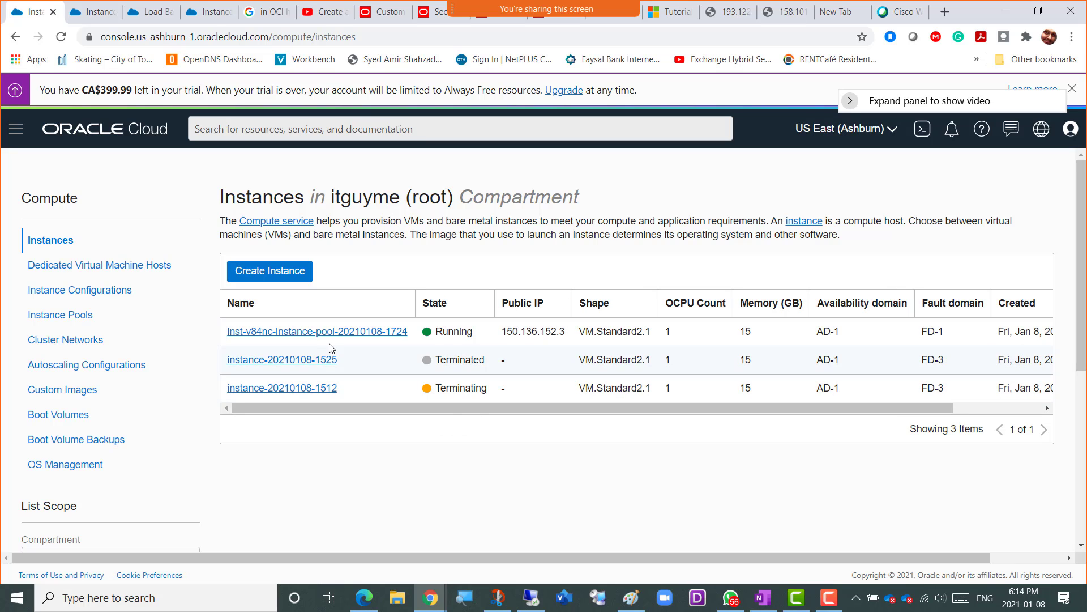
pyautogui.click(295, 333)
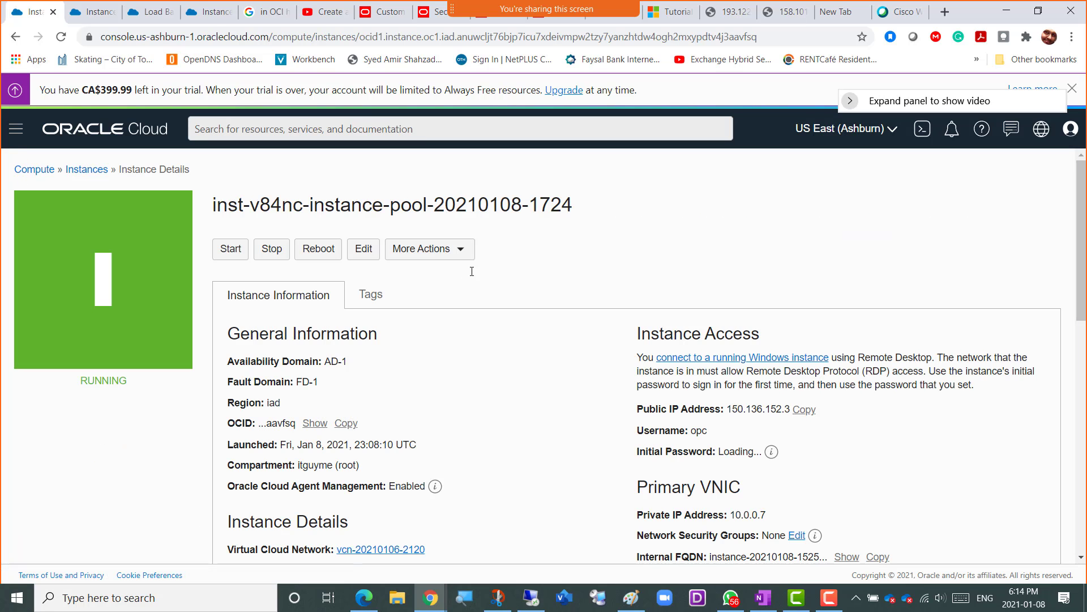
pyautogui.click(463, 249)
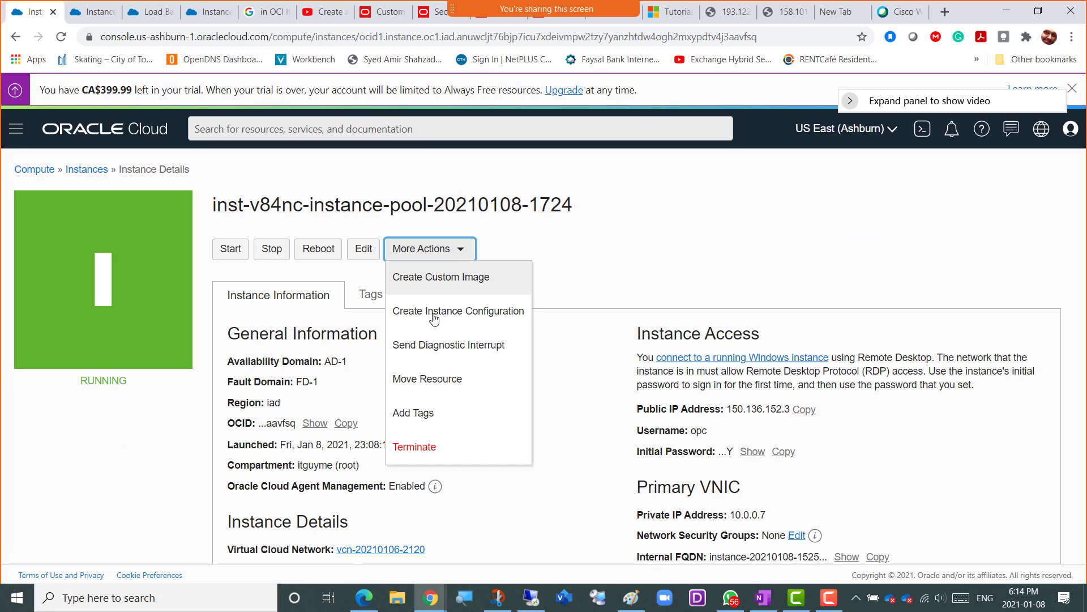
pyautogui.click(438, 448)
pyautogui.click(298, 294)
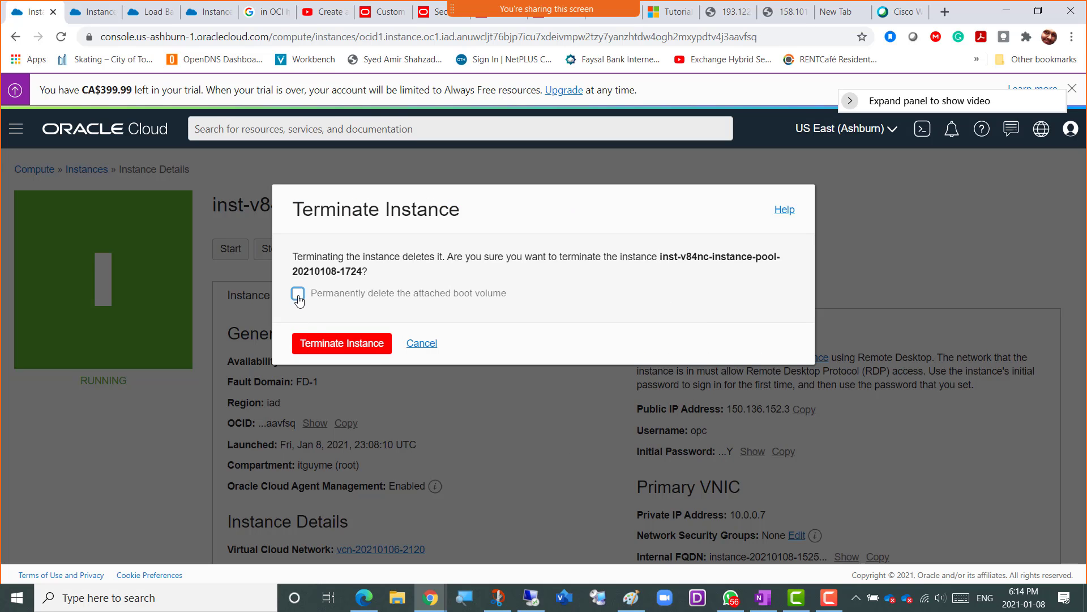
pyautogui.click(325, 345)
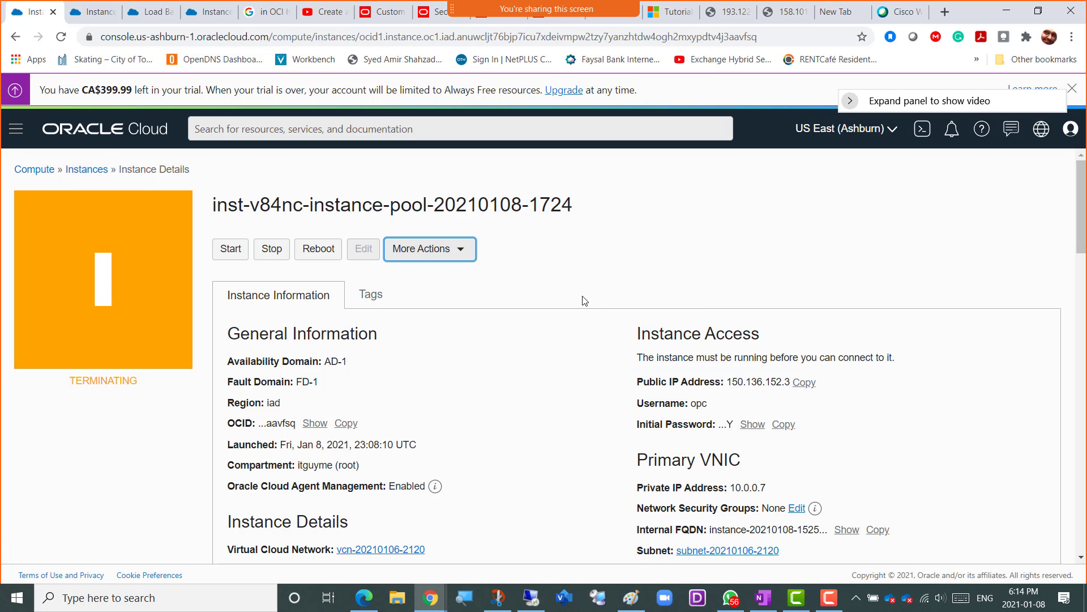
pyautogui.click(81, 169)
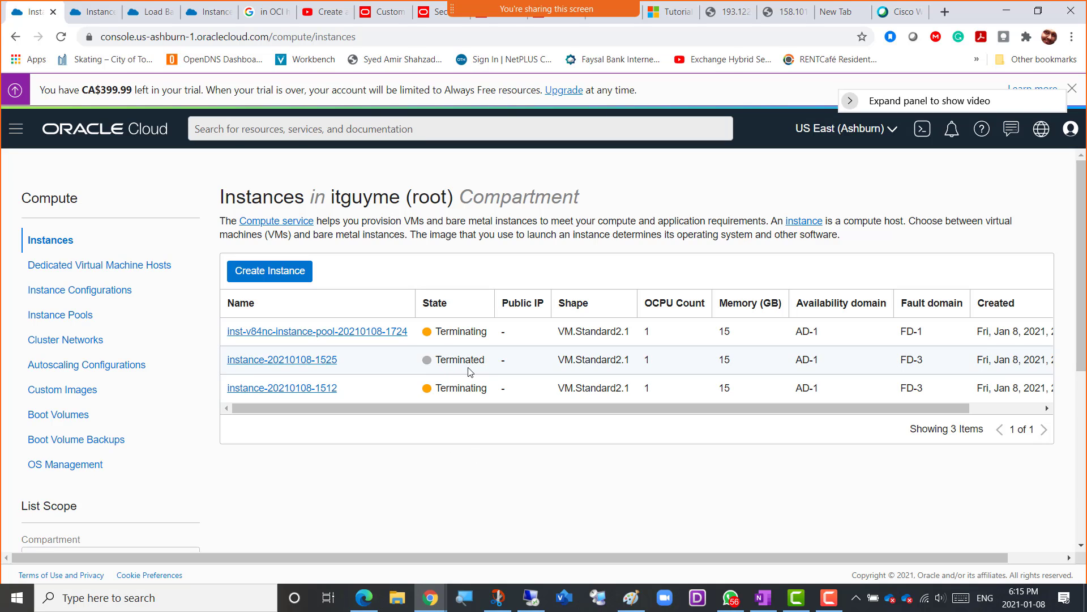
pyautogui.click(57, 131)
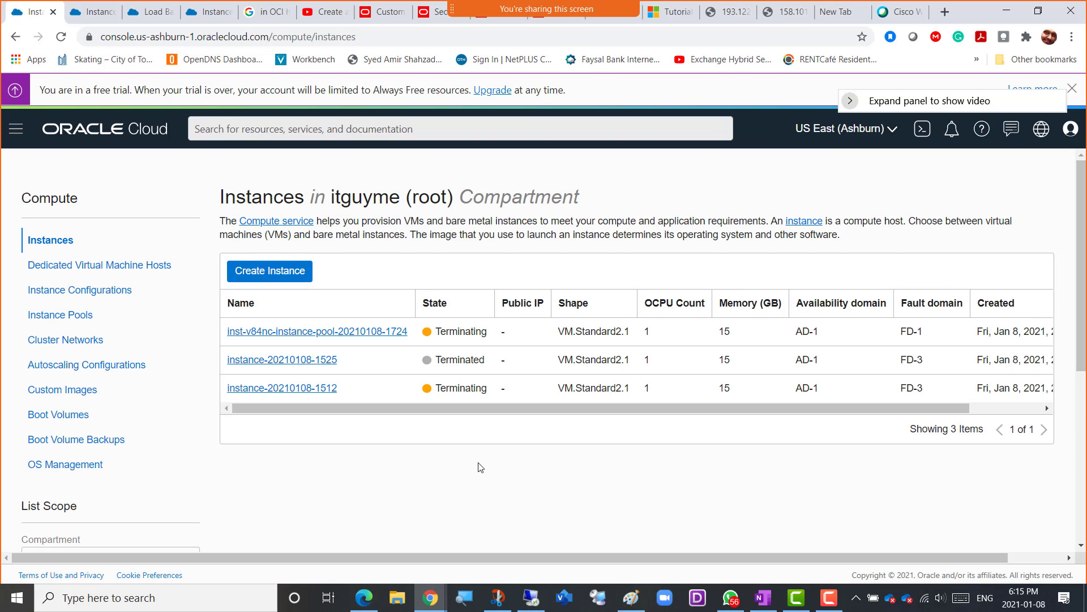
pyautogui.click(280, 274)
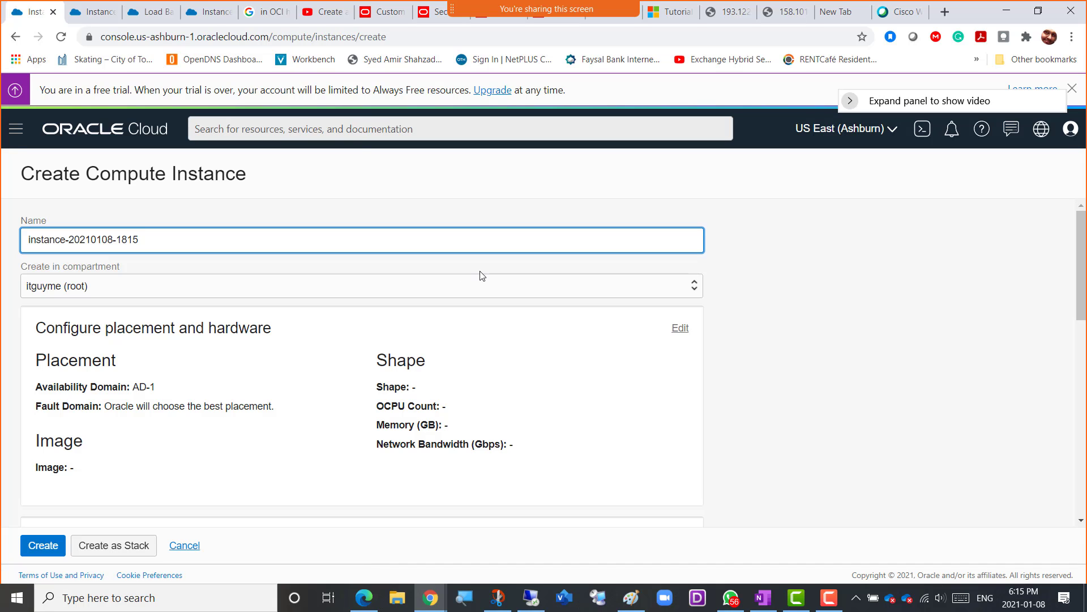
pyautogui.click(631, 598)
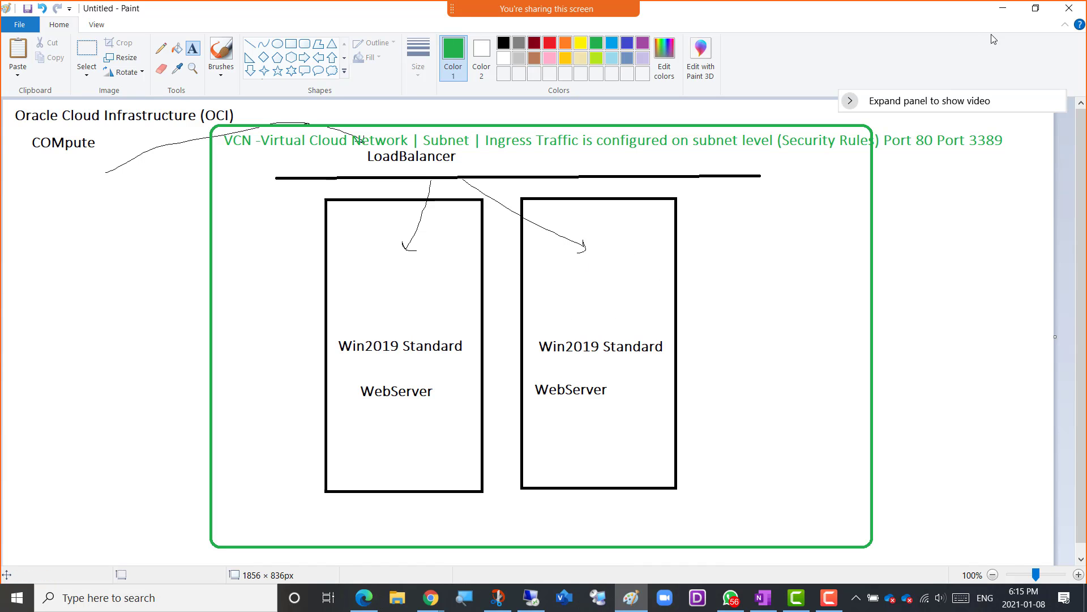
pyautogui.click(1002, 8)
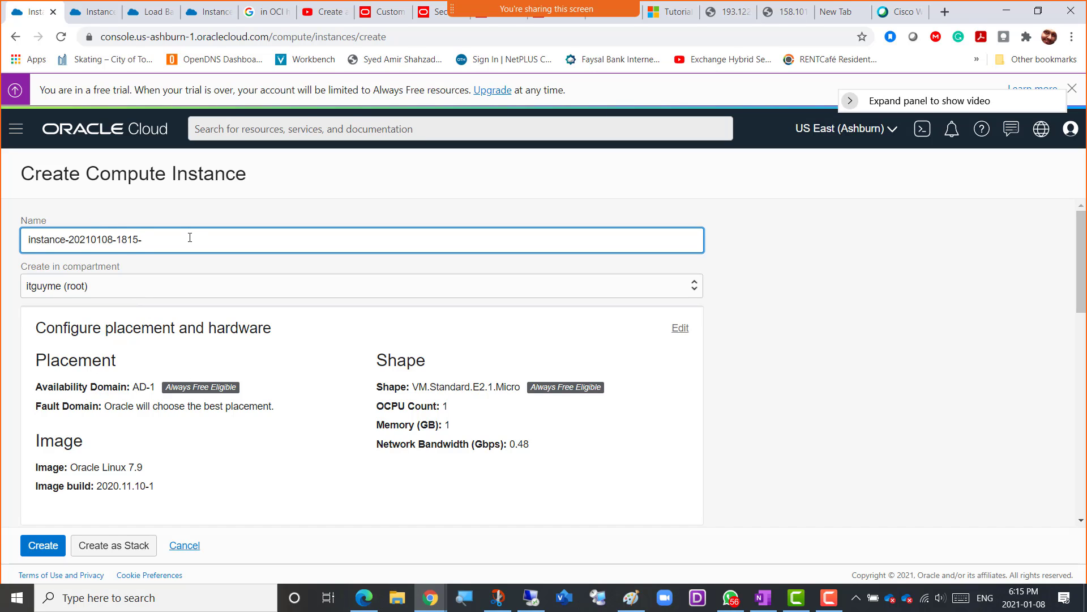
pyautogui.write('VM1')
# Expand the placement and hardware settings and keep availability domain AD 1
pyautogui.moveTo(48, 328); pyautogui.dragTo(270, 342)
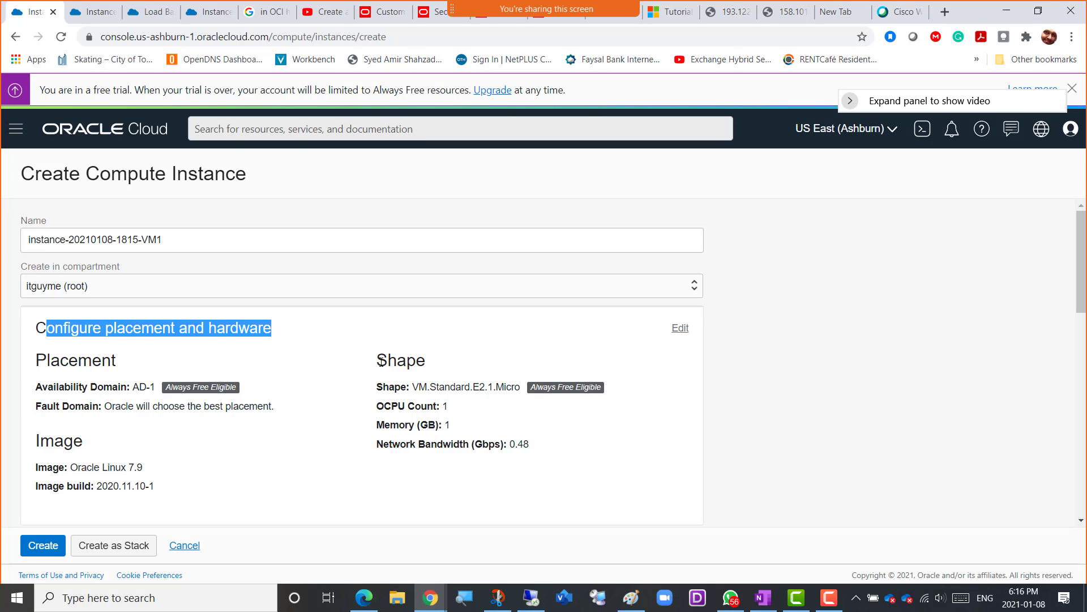
pyautogui.moveTo(377, 360); pyautogui.dragTo(429, 366)
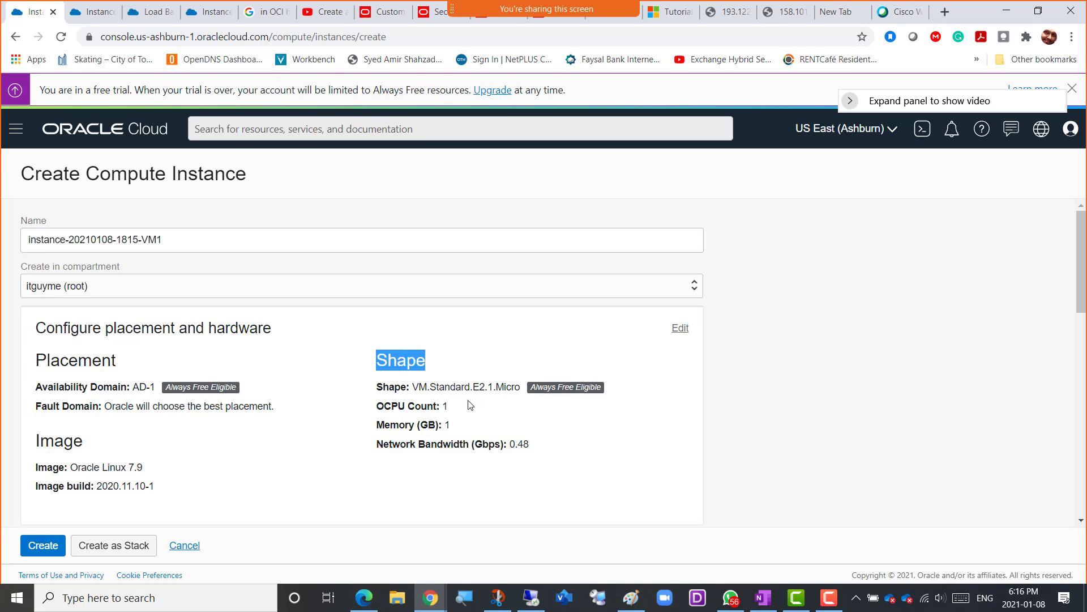
pyautogui.click(680, 330)
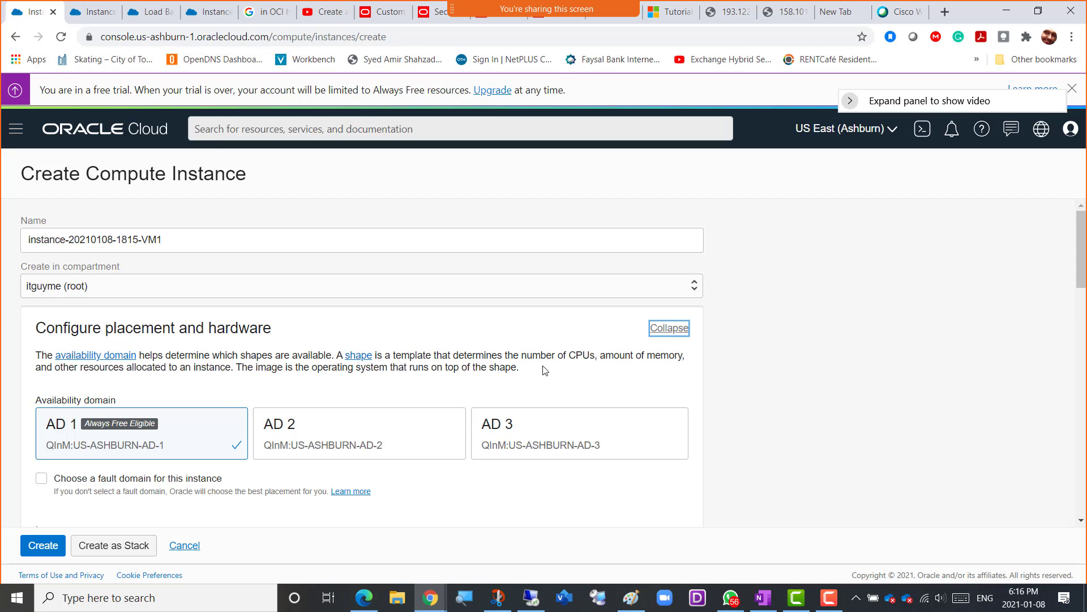
pyautogui.click(100, 438)
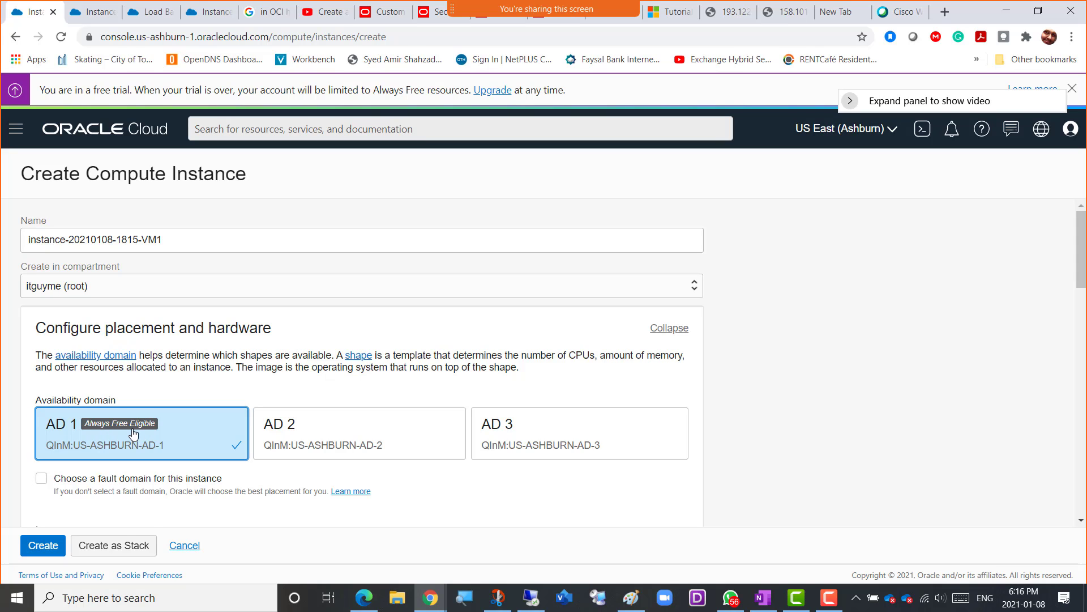
pyautogui.scroll(-2, 134, 434)
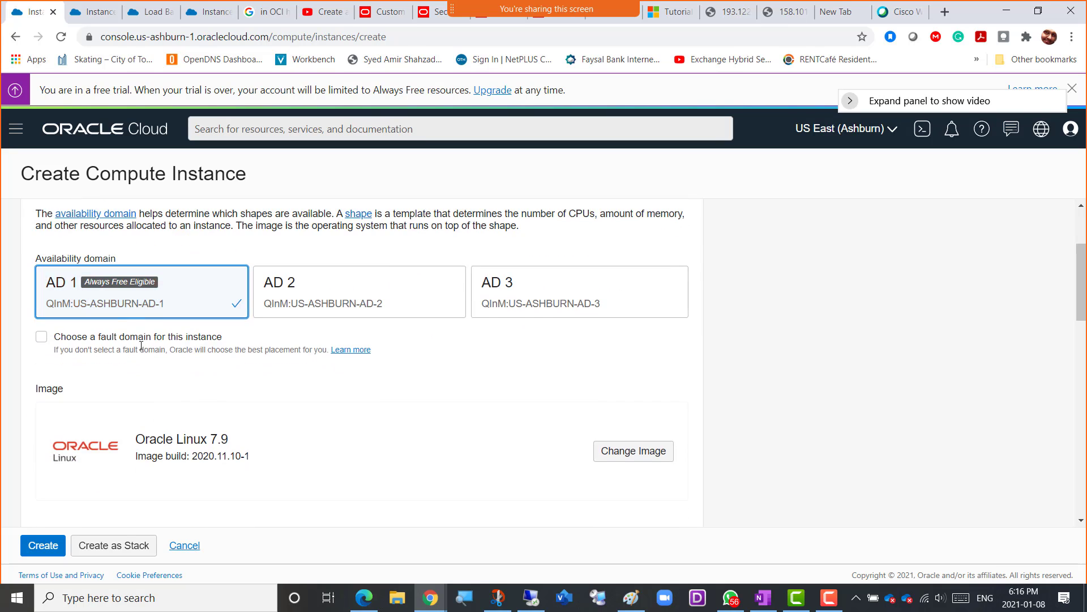
pyautogui.scroll(-1, 123, 301)
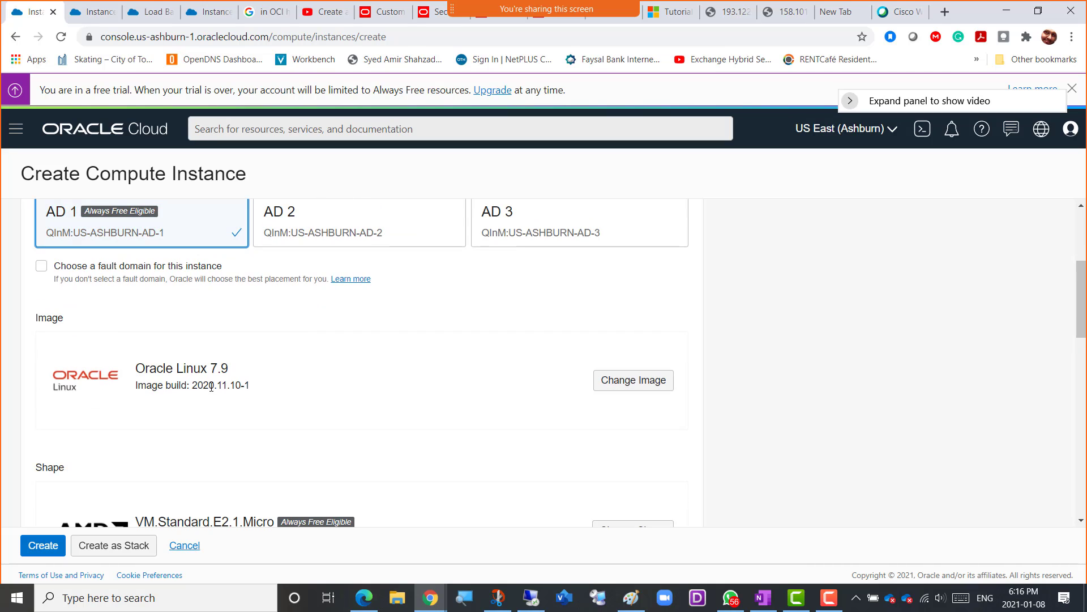
# Change the image to Windows Server 2019 Standard, accepting the Oracle and Microsoft Windows terms
pyautogui.click(634, 386)
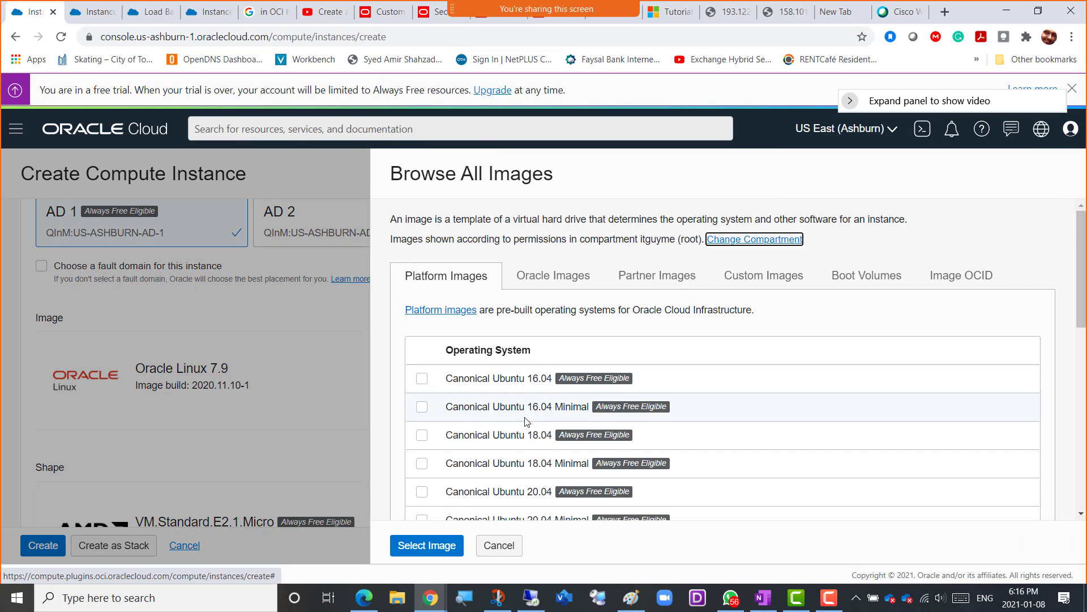
pyautogui.scroll(-7, 523, 421)
pyautogui.scroll(-2, 500, 424)
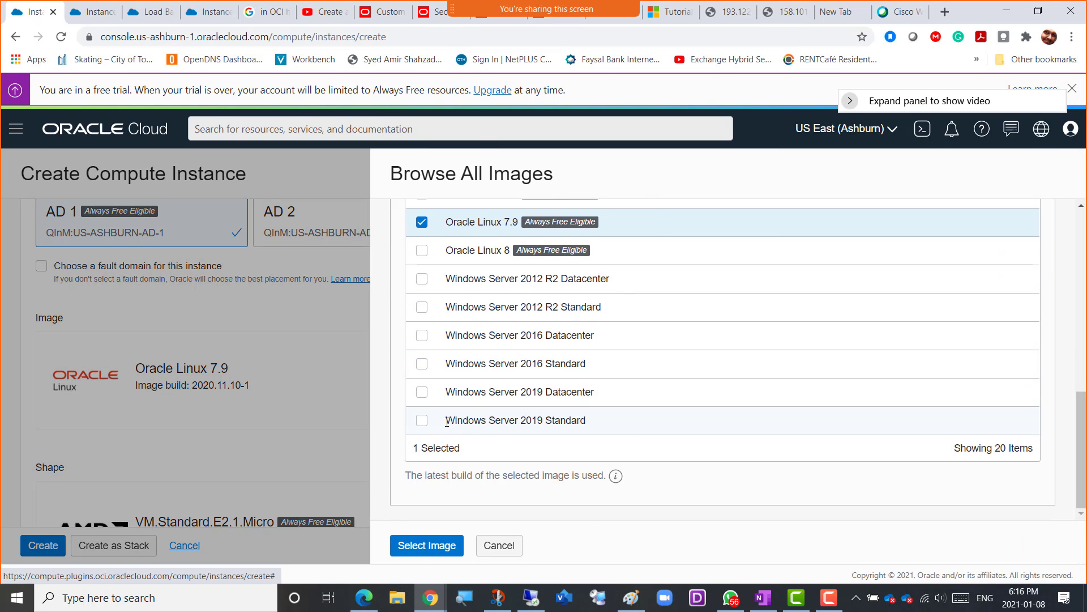
pyautogui.click(421, 420)
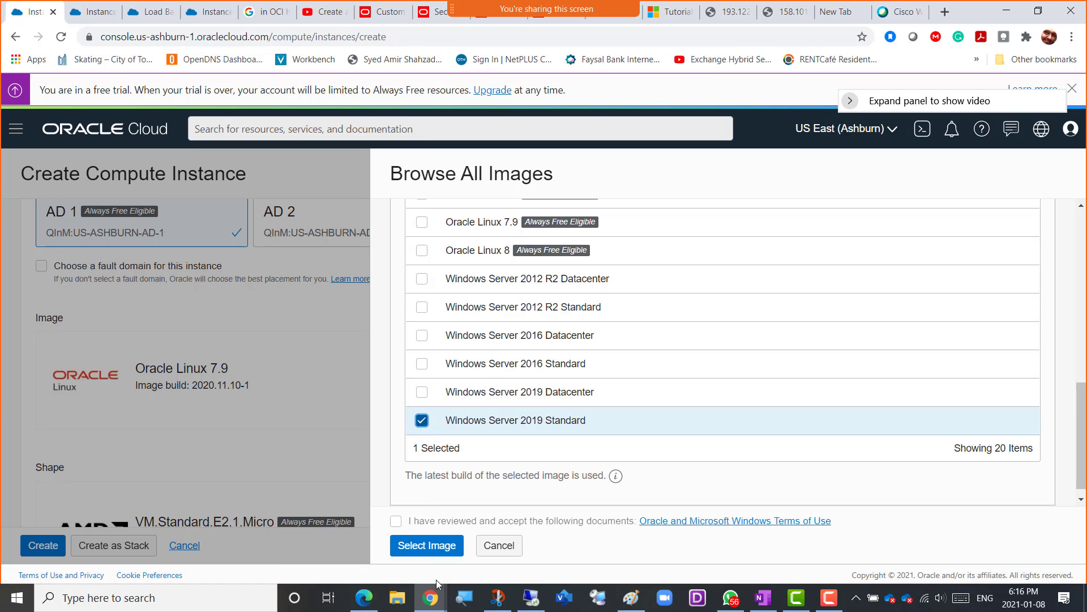
pyautogui.click(397, 522)
pyautogui.click(428, 546)
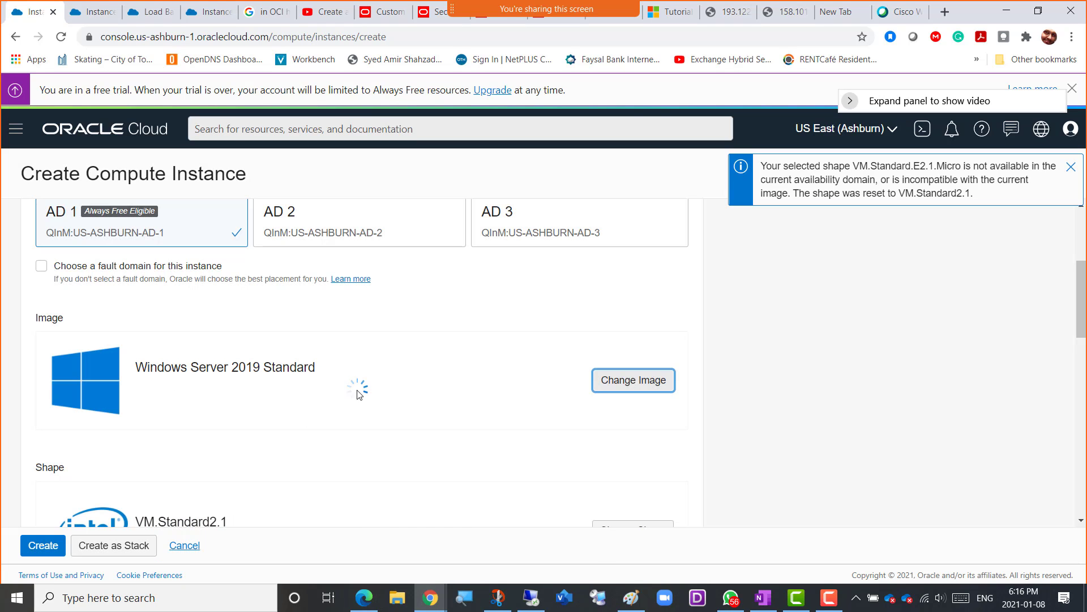
pyautogui.scroll(-6, 406, 391)
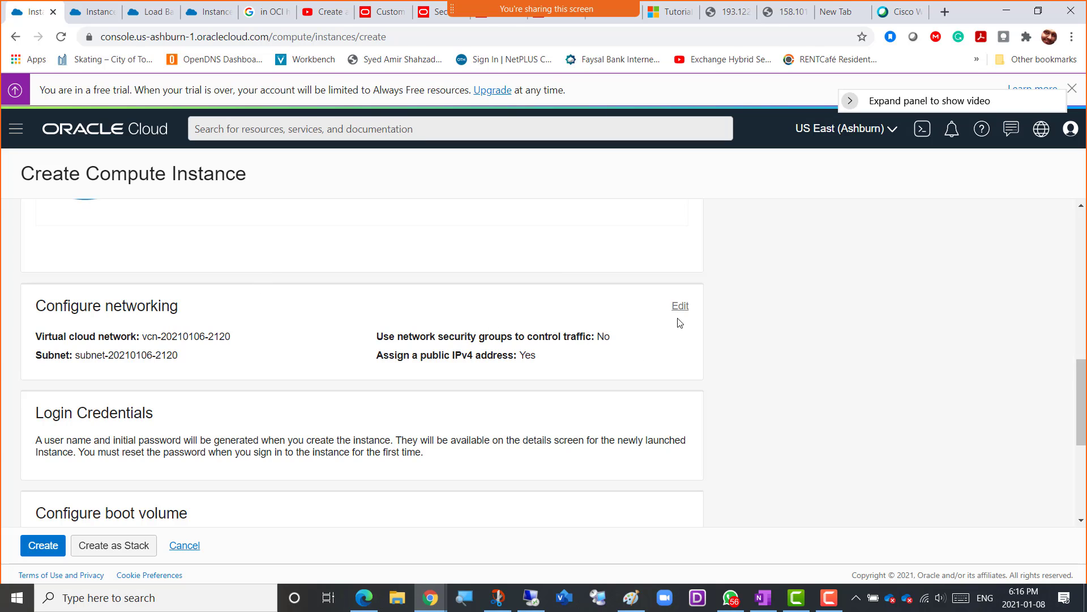
pyautogui.moveTo(54, 336); pyautogui.dragTo(119, 337)
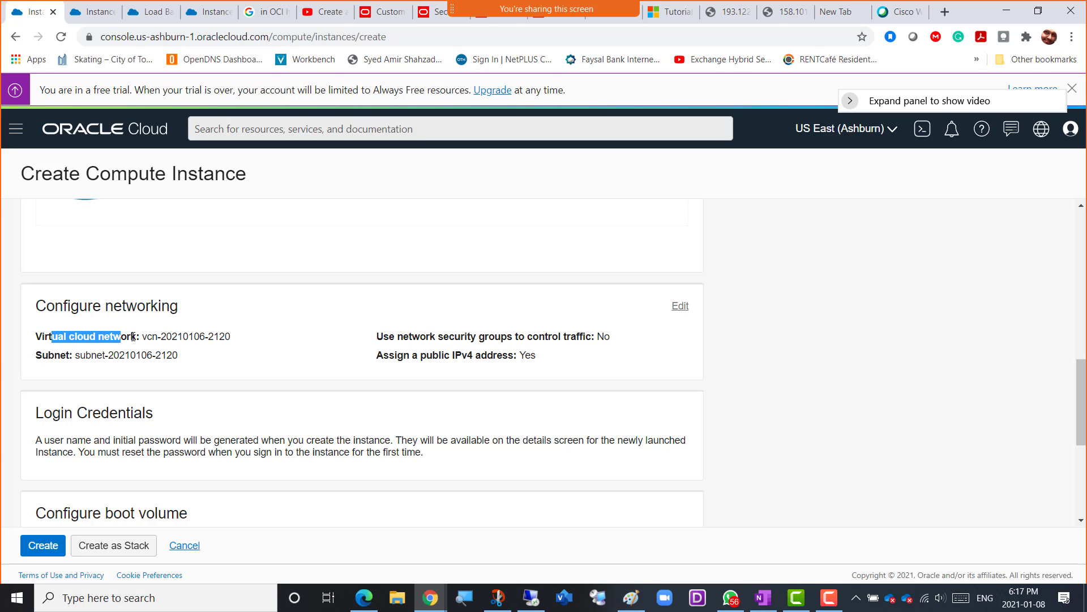
pyautogui.click(45, 355)
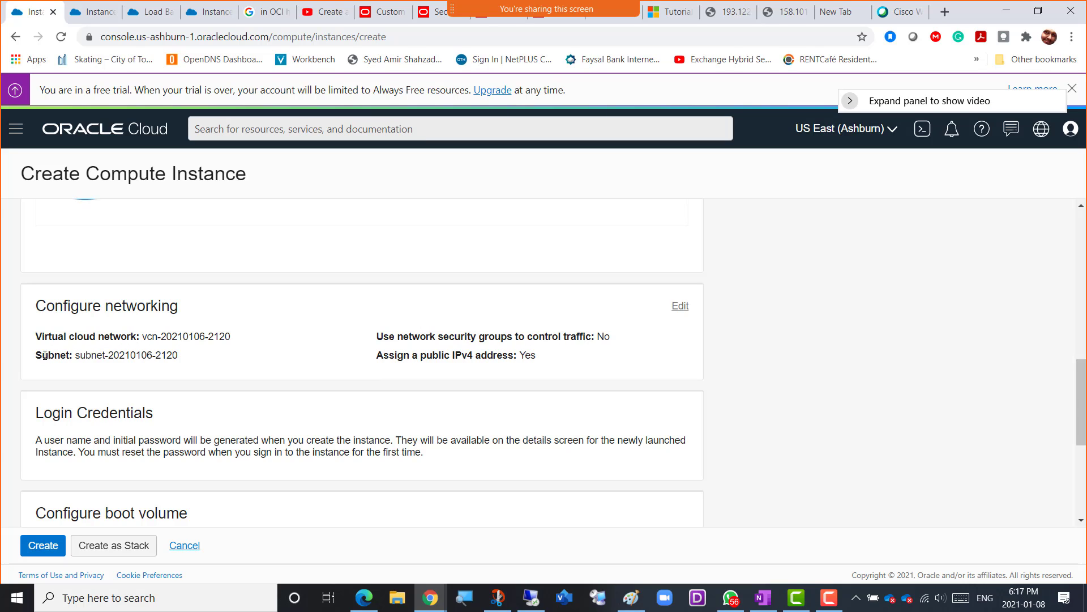
pyautogui.moveTo(66, 355); pyautogui.dragTo(179, 355)
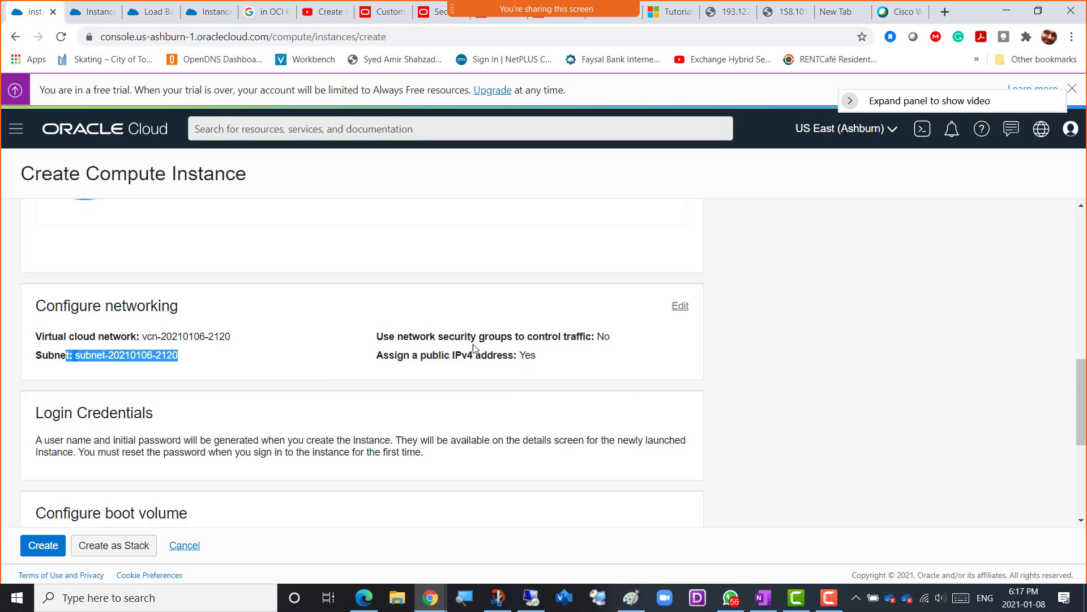
pyautogui.click(679, 309)
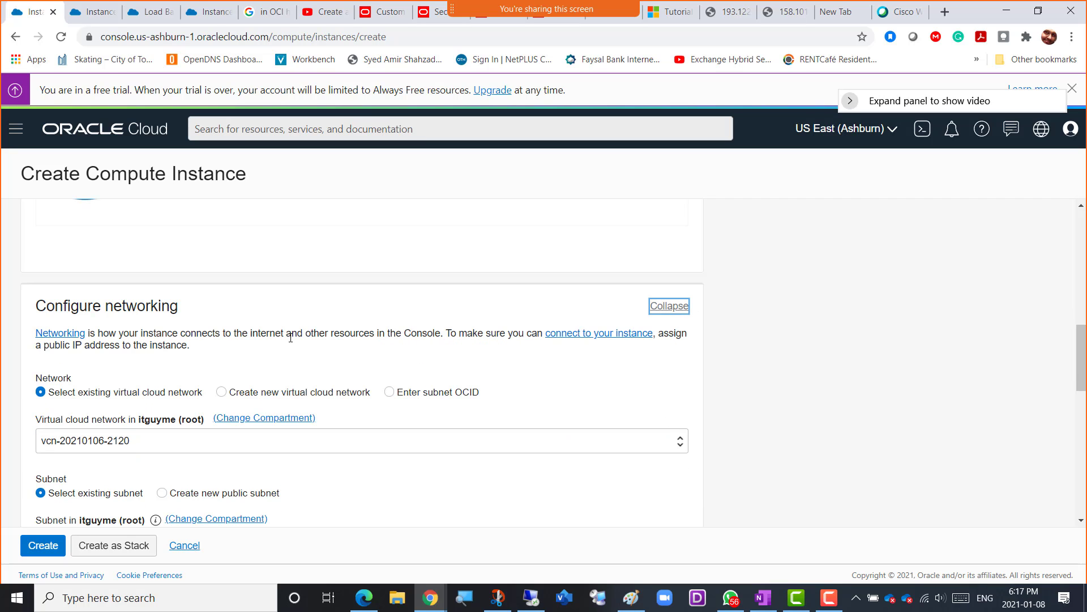
pyautogui.scroll(-2, 290, 338)
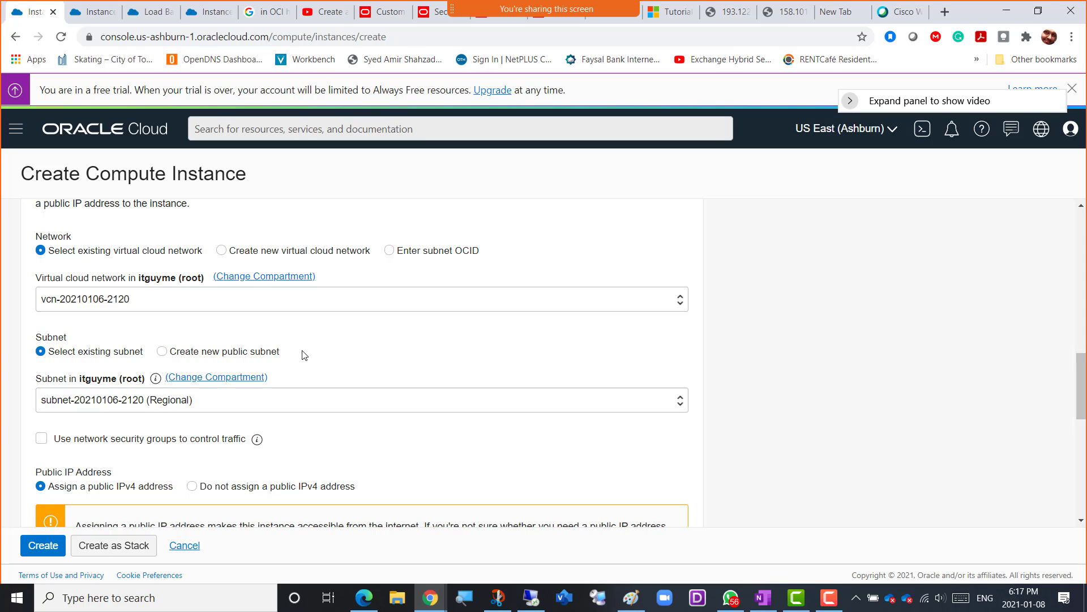
pyautogui.scroll(-2, 300, 354)
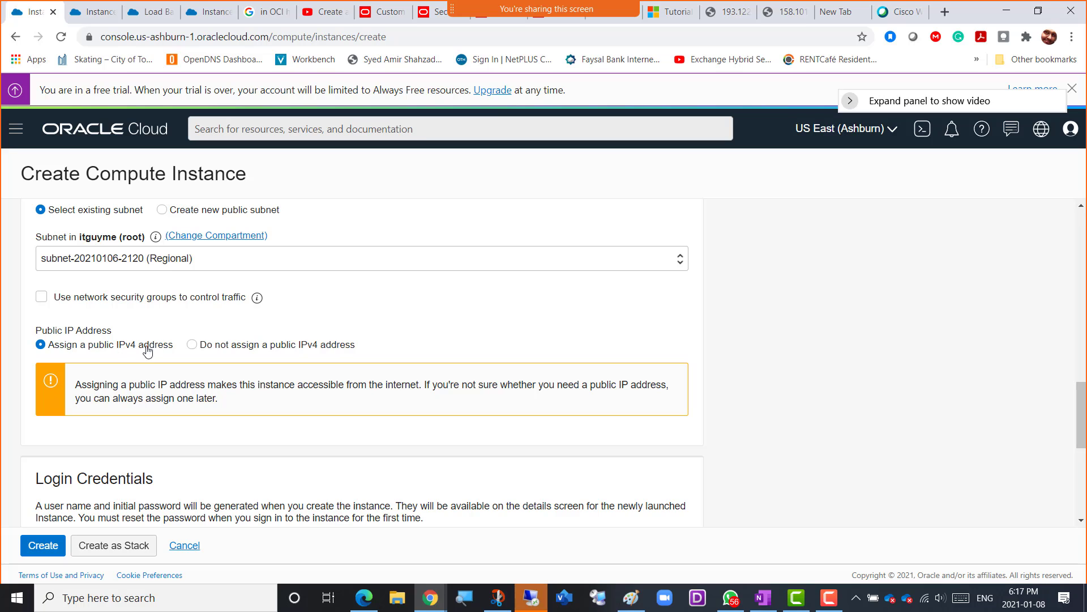
# Dismiss the Remote Desktop connection failure error and return to the console
pyautogui.click(531, 598)
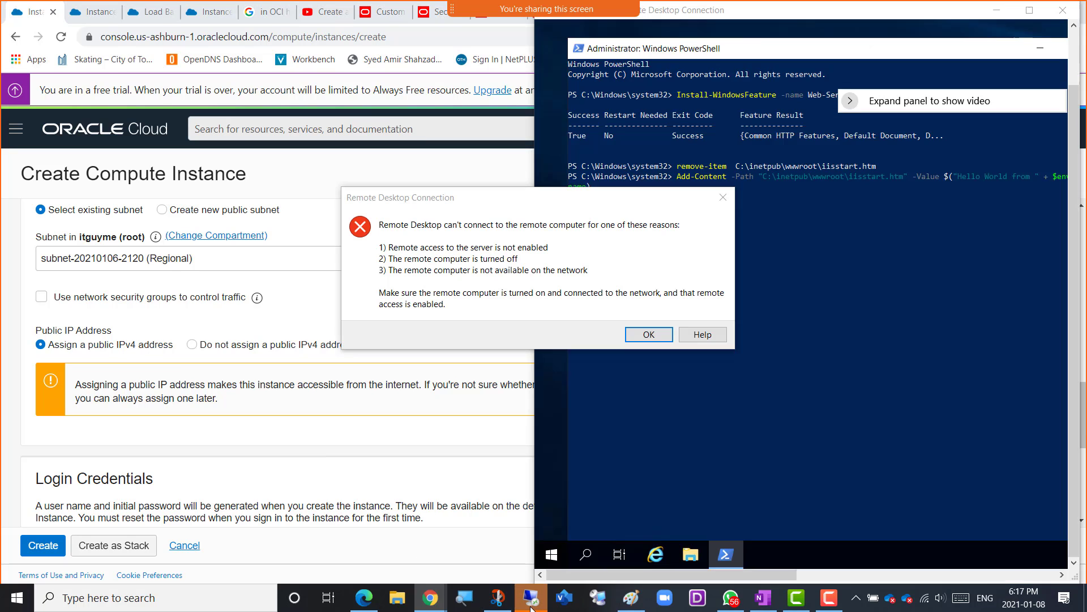
pyautogui.click(645, 335)
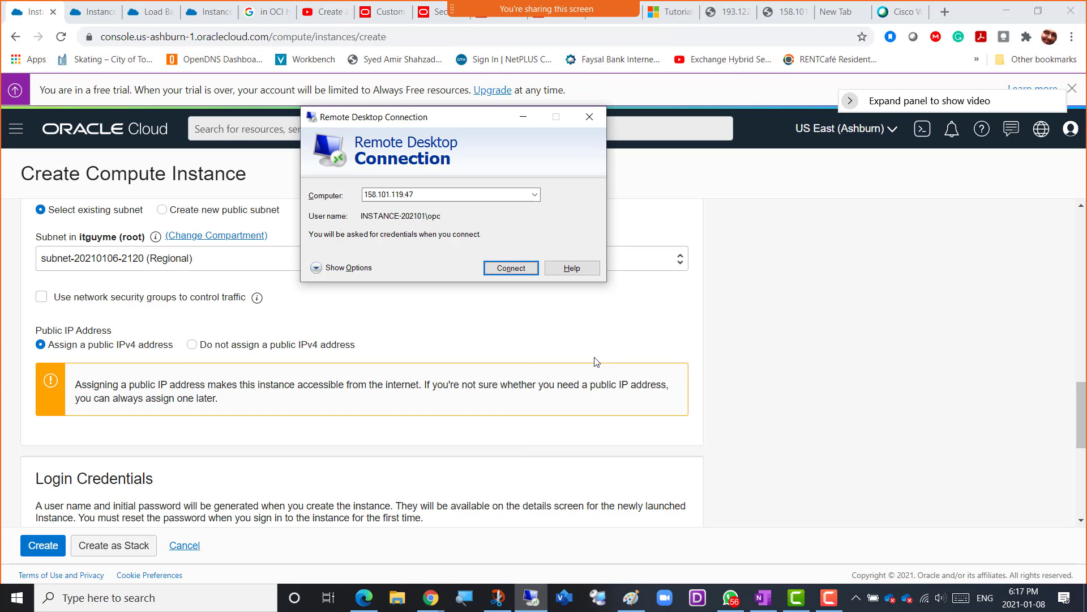
pyautogui.click(589, 117)
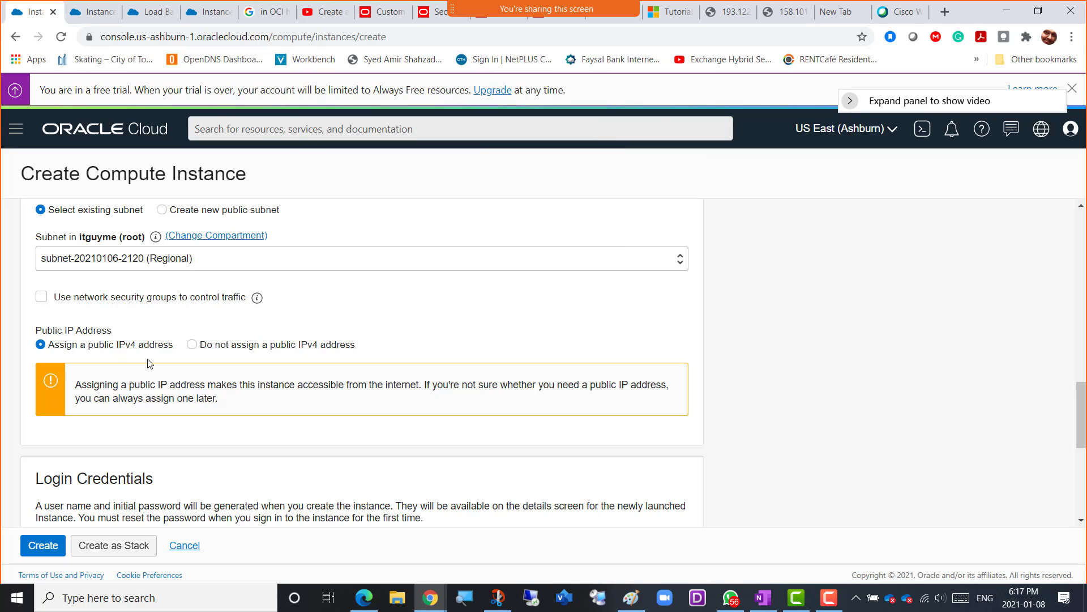
pyautogui.scroll(-3, 145, 417)
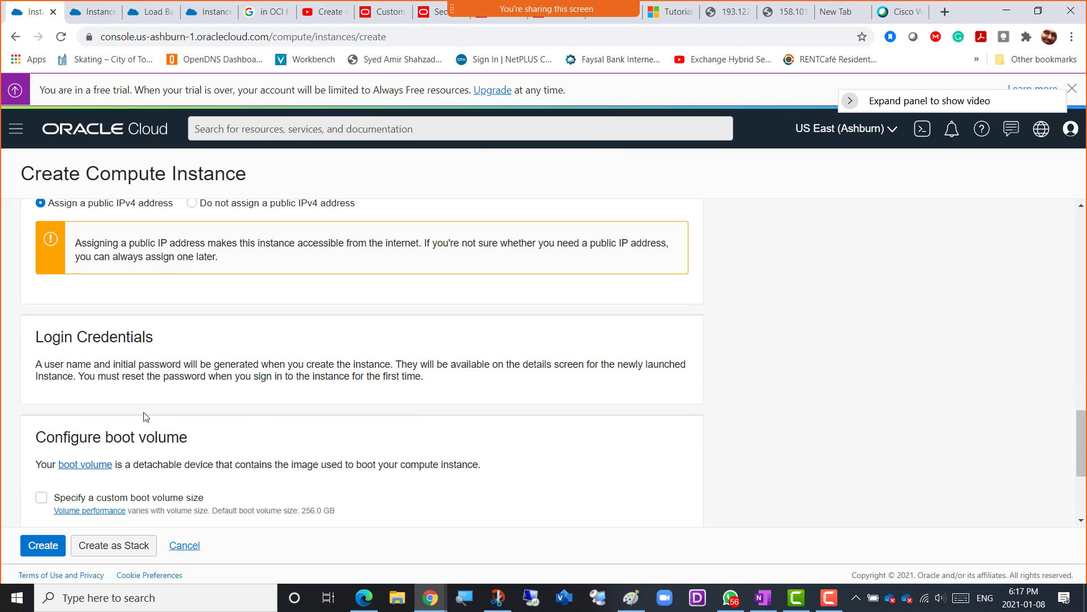
pyautogui.scroll(-3, 146, 418)
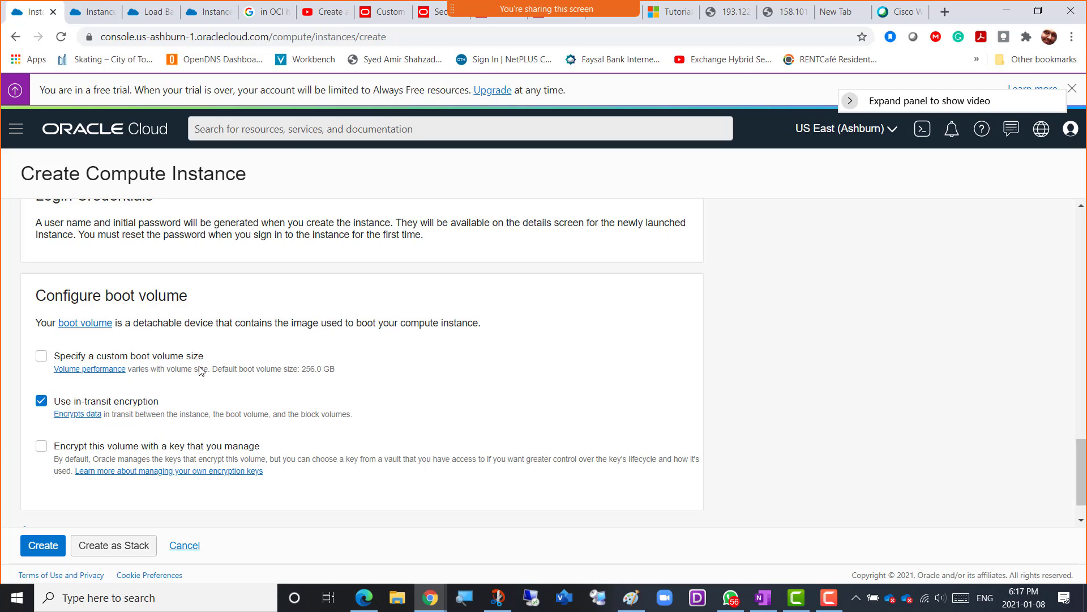
pyautogui.scroll(3, 226, 371)
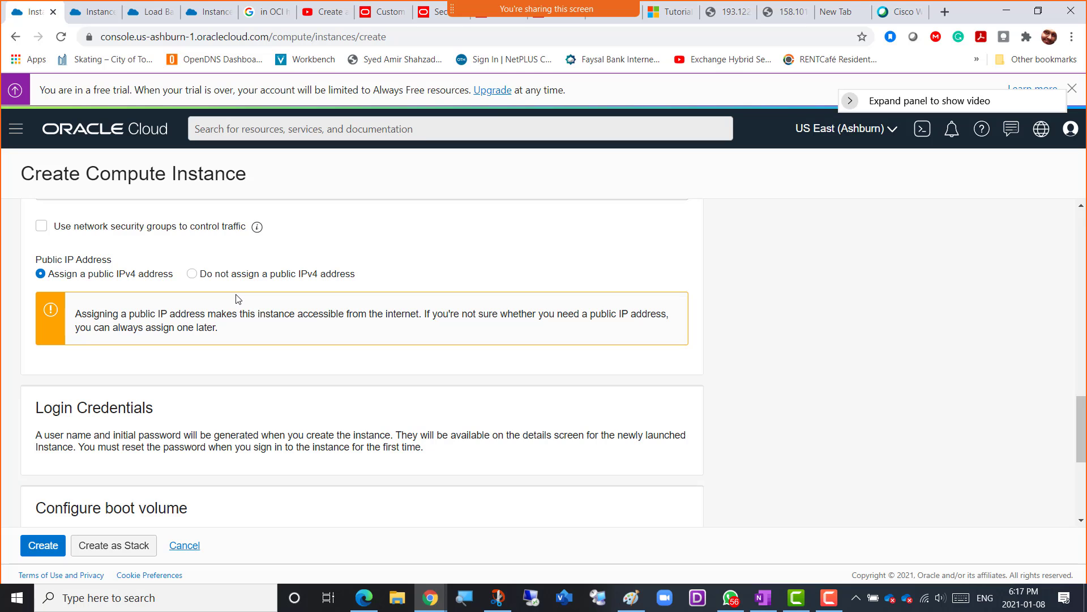
pyautogui.scroll(2, 212, 264)
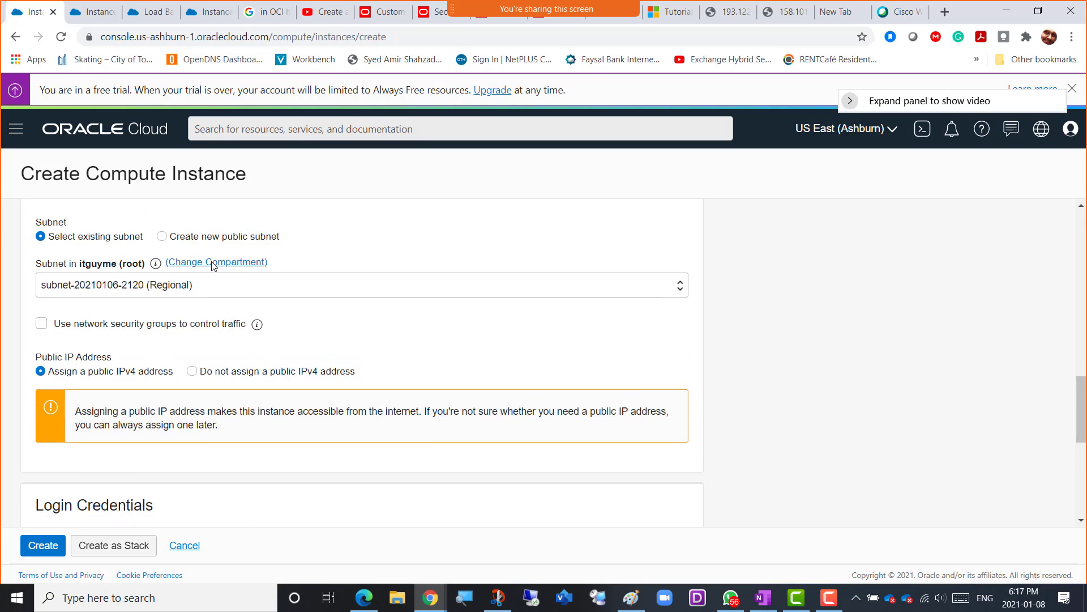
pyautogui.scroll(2, 308, 271)
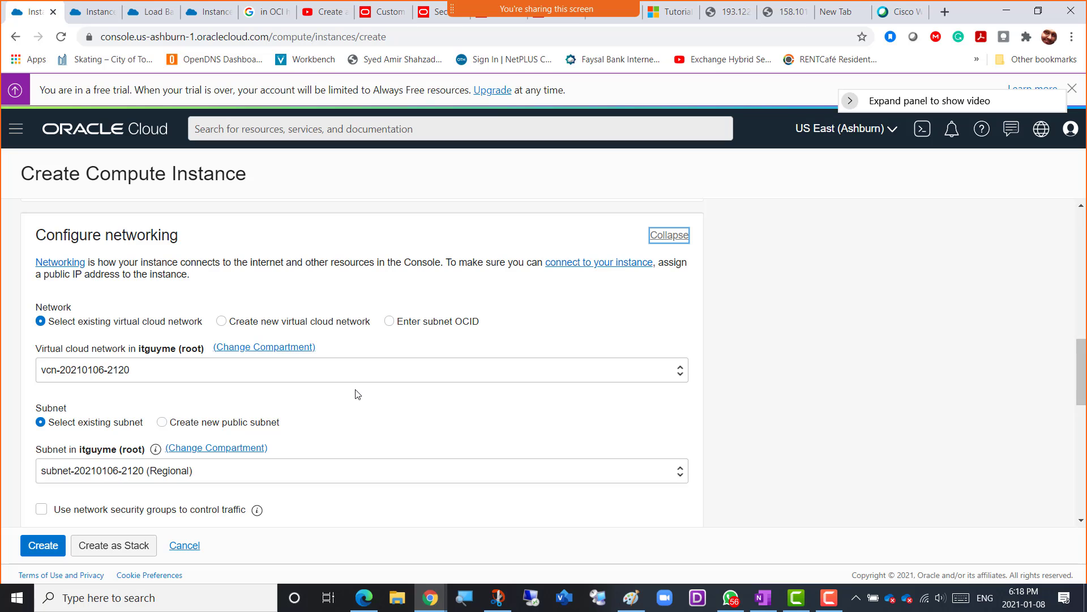
pyautogui.scroll(-2, 358, 394)
pyautogui.scroll(3, 357, 391)
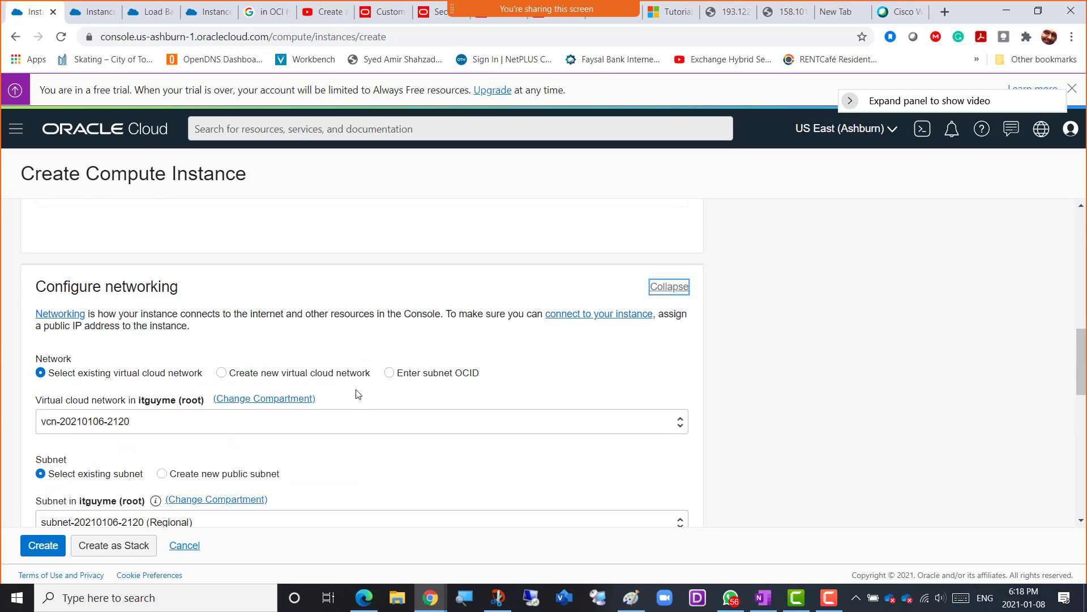
pyautogui.click(668, 306)
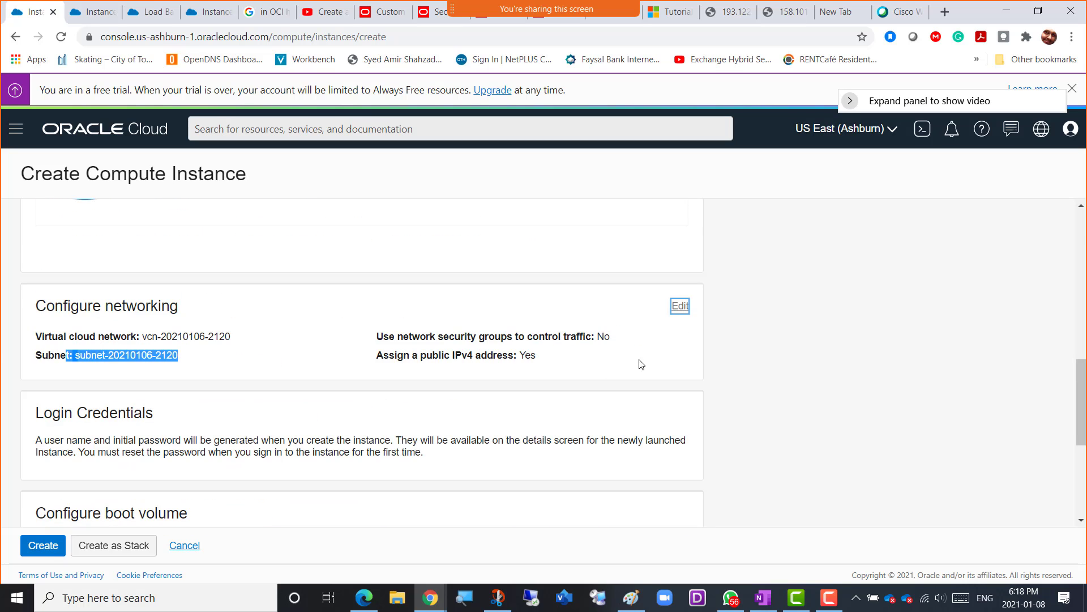
pyautogui.scroll(-5, 266, 328)
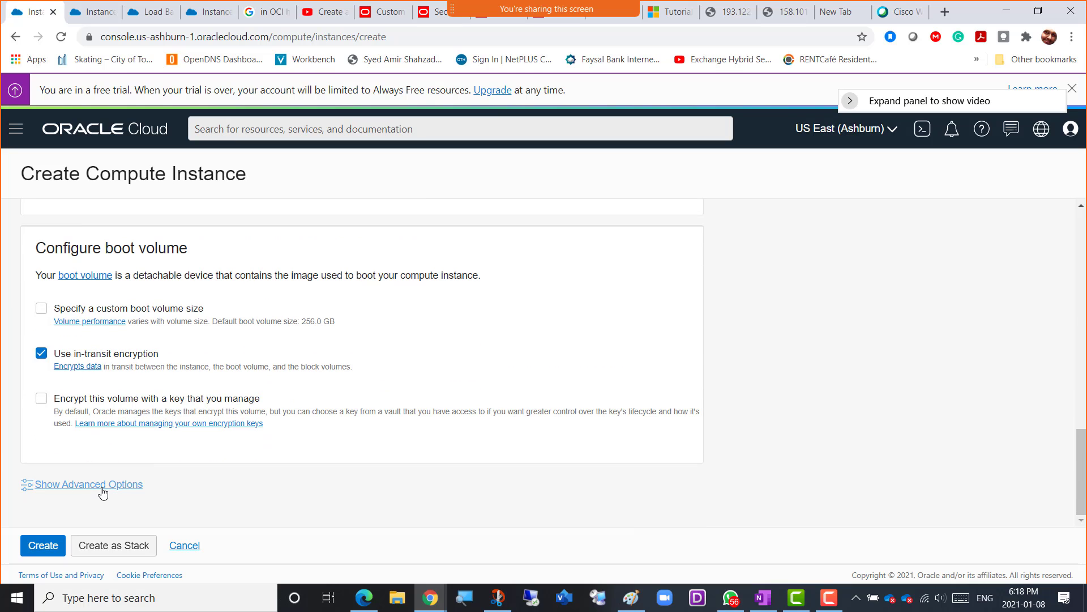
# Show the advanced options and review the Networking, Image, Placement and Management tabs unchanged
pyautogui.click(122, 486)
pyautogui.scroll(-3, 332, 470)
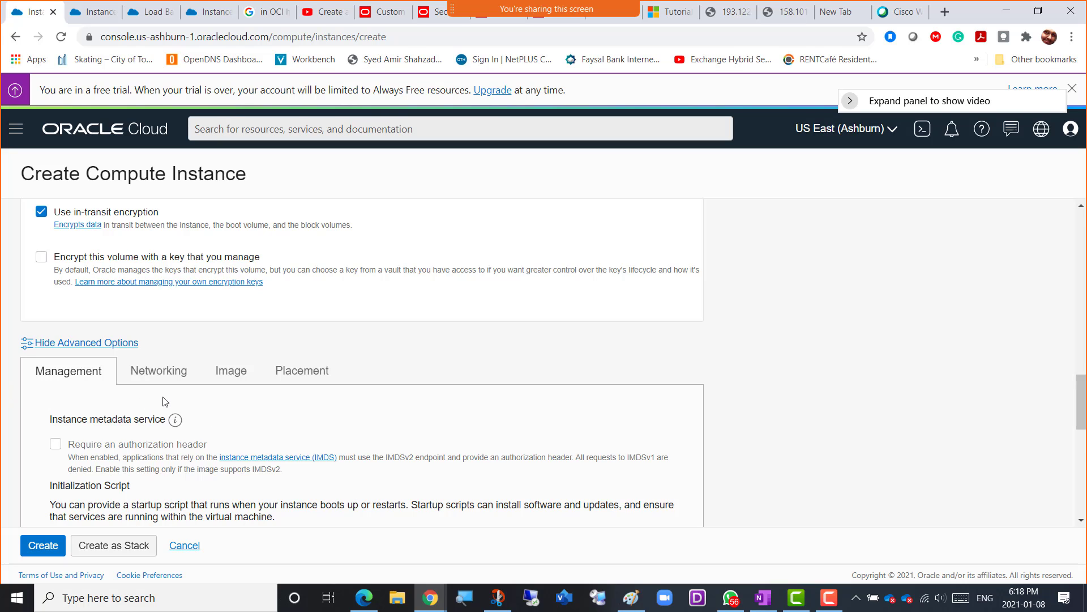
pyautogui.scroll(-3, 163, 402)
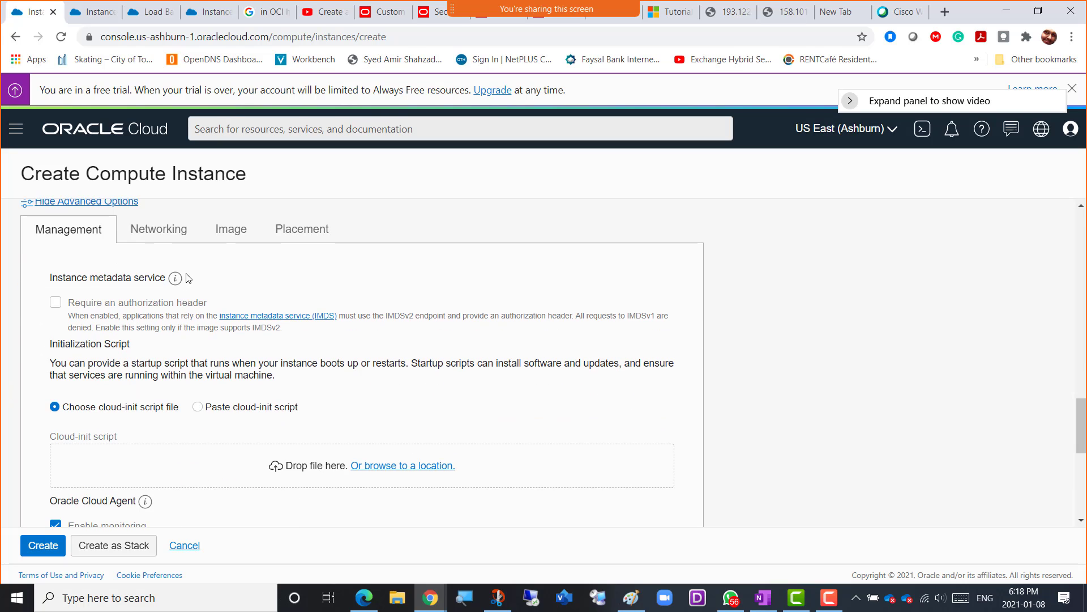
pyautogui.click(158, 231)
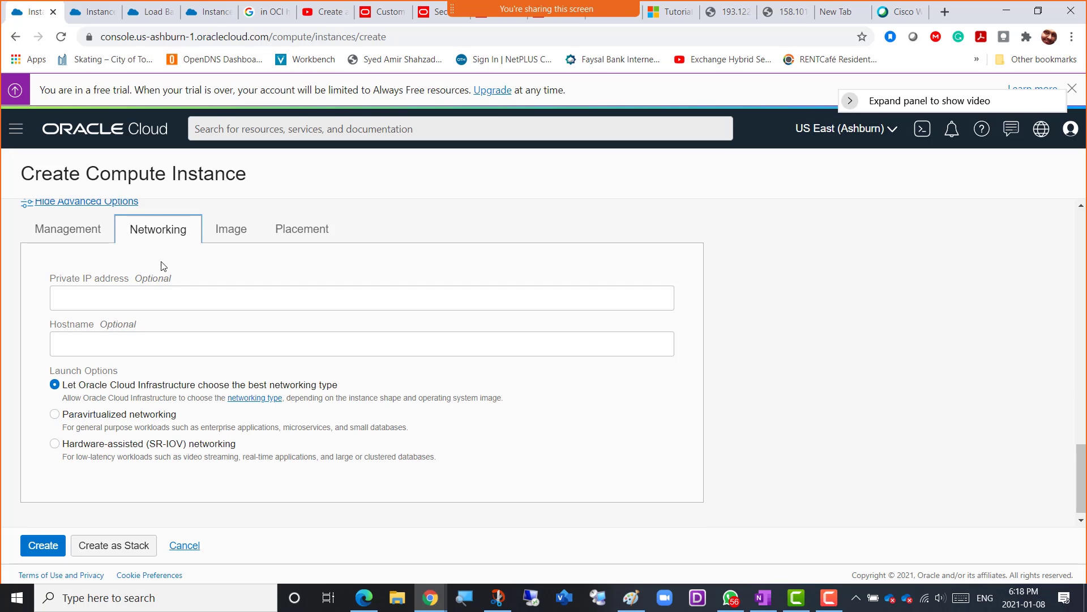
pyautogui.scroll(-1, 270, 417)
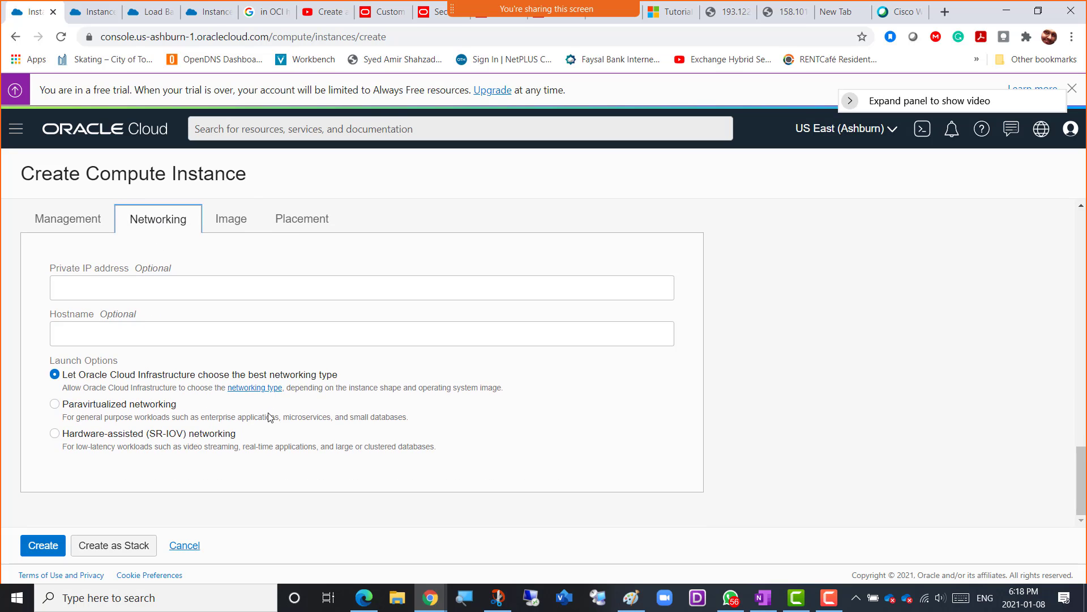
pyautogui.scroll(1, 269, 412)
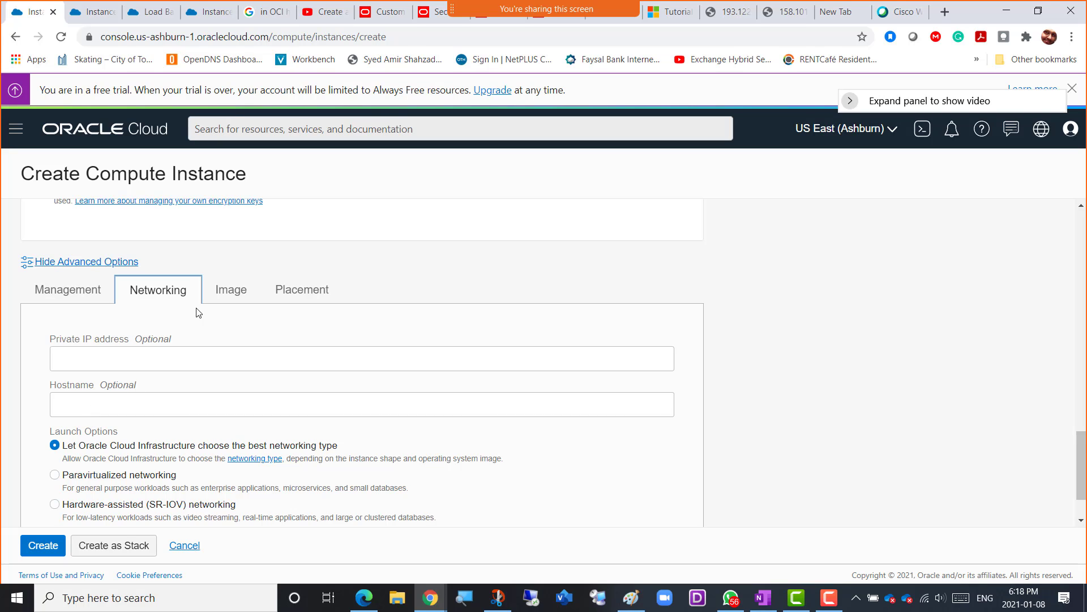
pyautogui.click(227, 291)
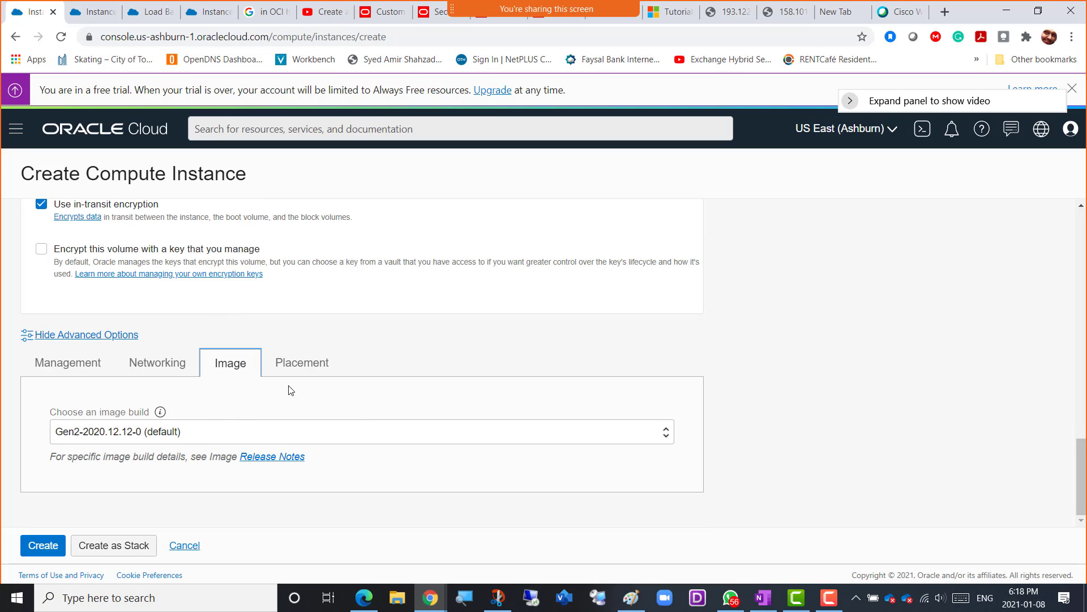
pyautogui.click(300, 370)
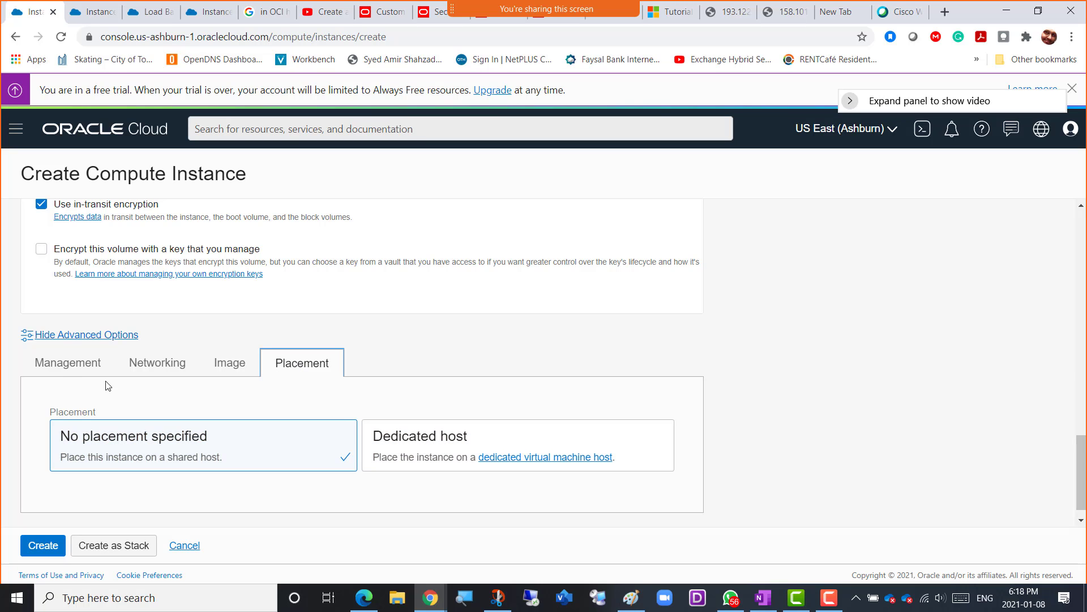
pyautogui.click(68, 369)
pyautogui.scroll(-4, 218, 459)
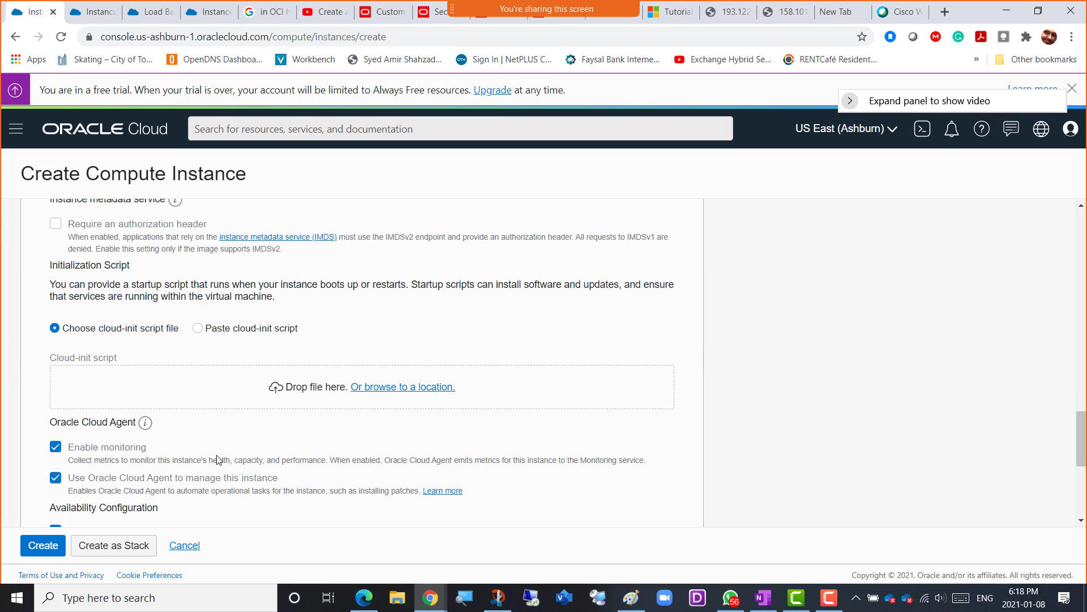
pyautogui.scroll(-1, 218, 460)
pyautogui.scroll(-4, 218, 460)
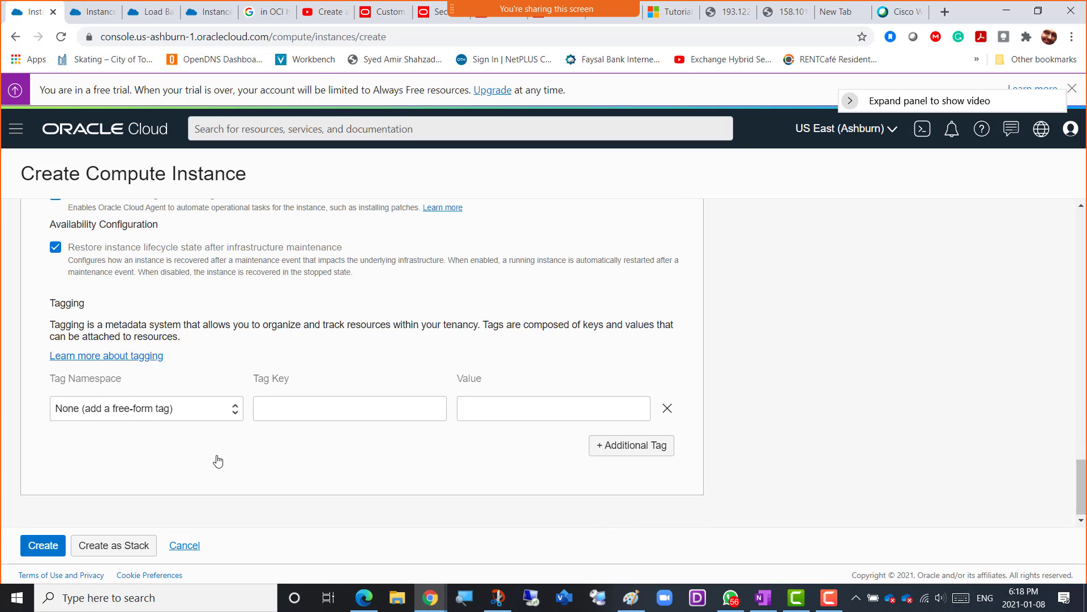
pyautogui.scroll(-1, 218, 460)
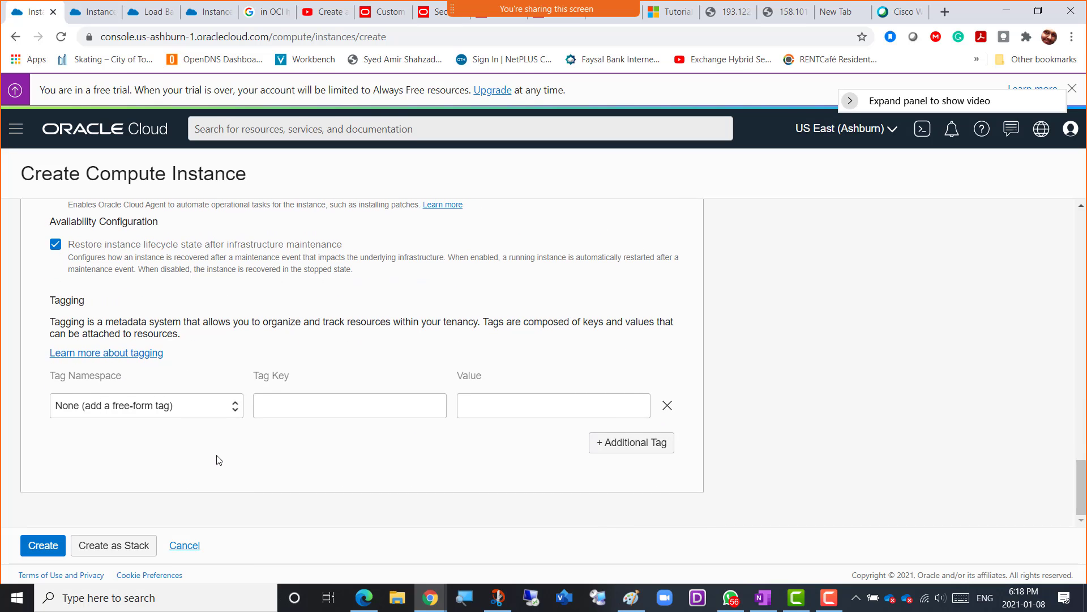
pyautogui.click(39, 548)
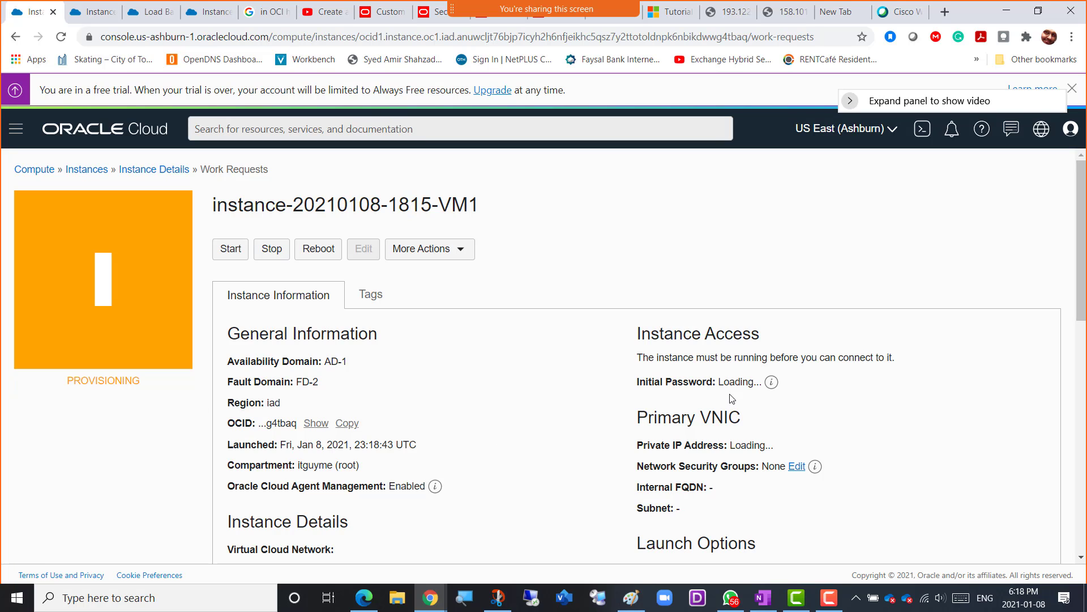
pyautogui.click(94, 21)
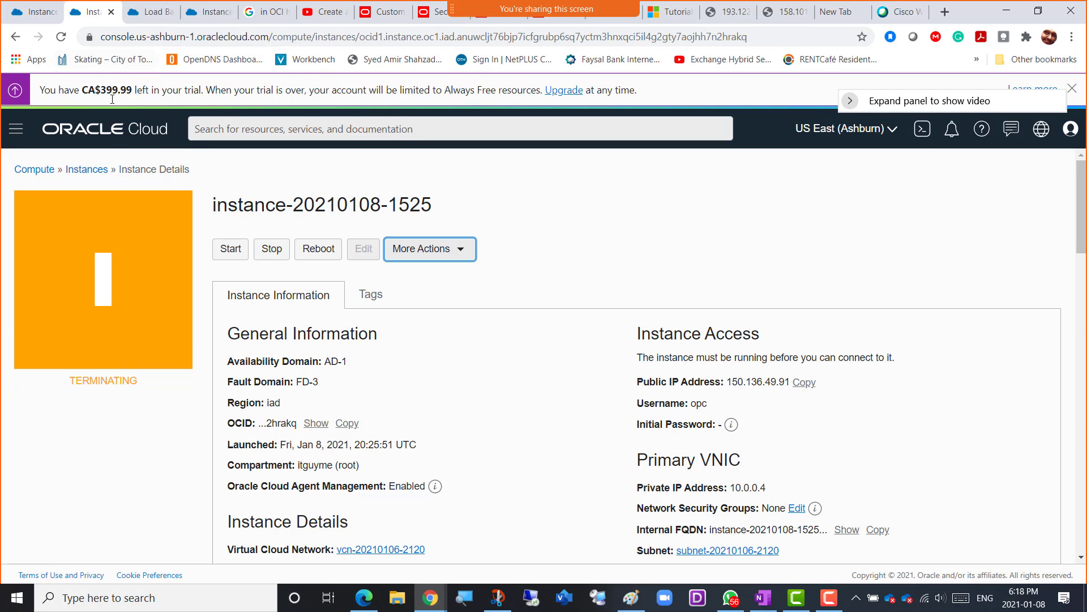
pyautogui.click(86, 169)
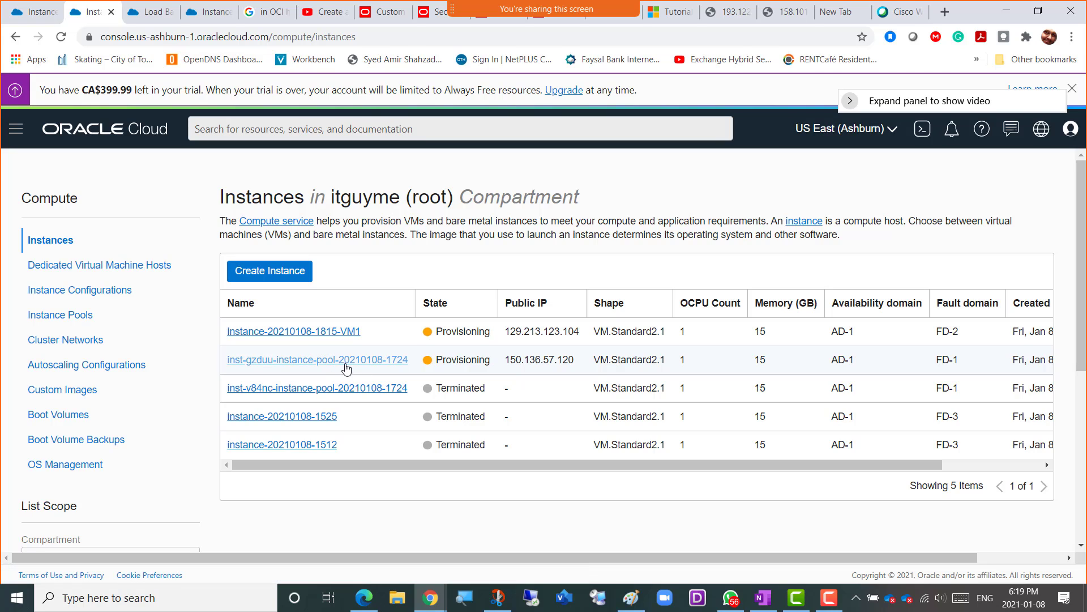
# Start a second Create Compute Instance form
pyautogui.click(257, 278)
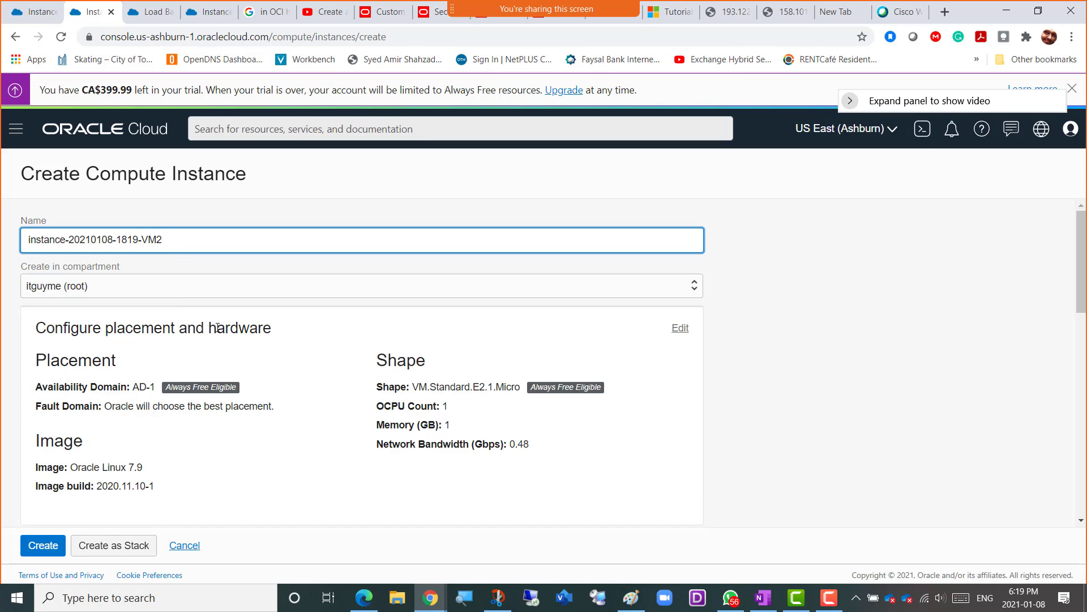
pyautogui.scroll(-3, 105, 306)
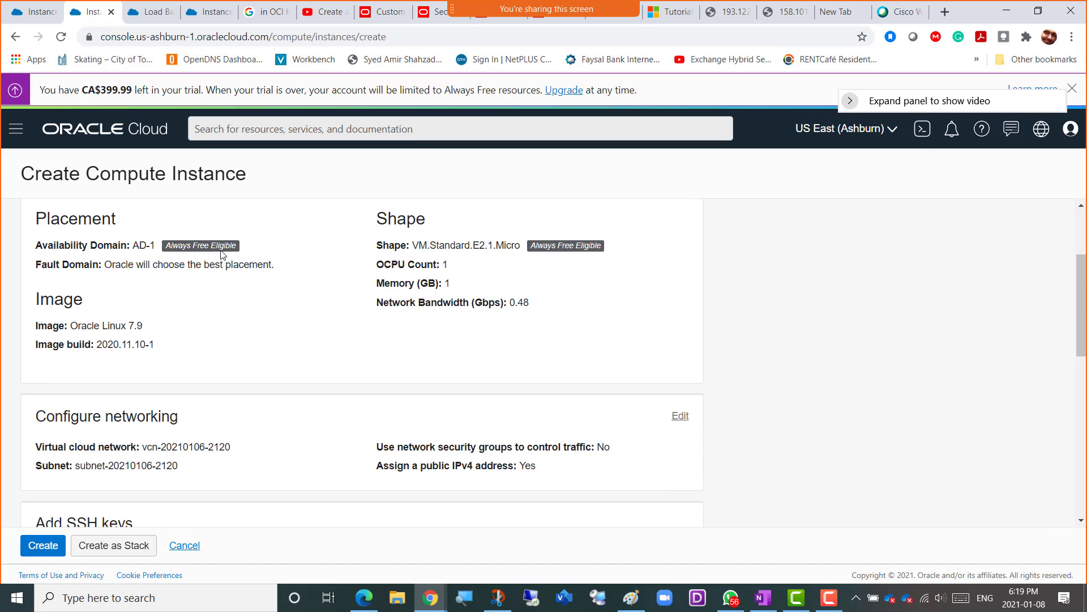
pyautogui.scroll(1, 493, 267)
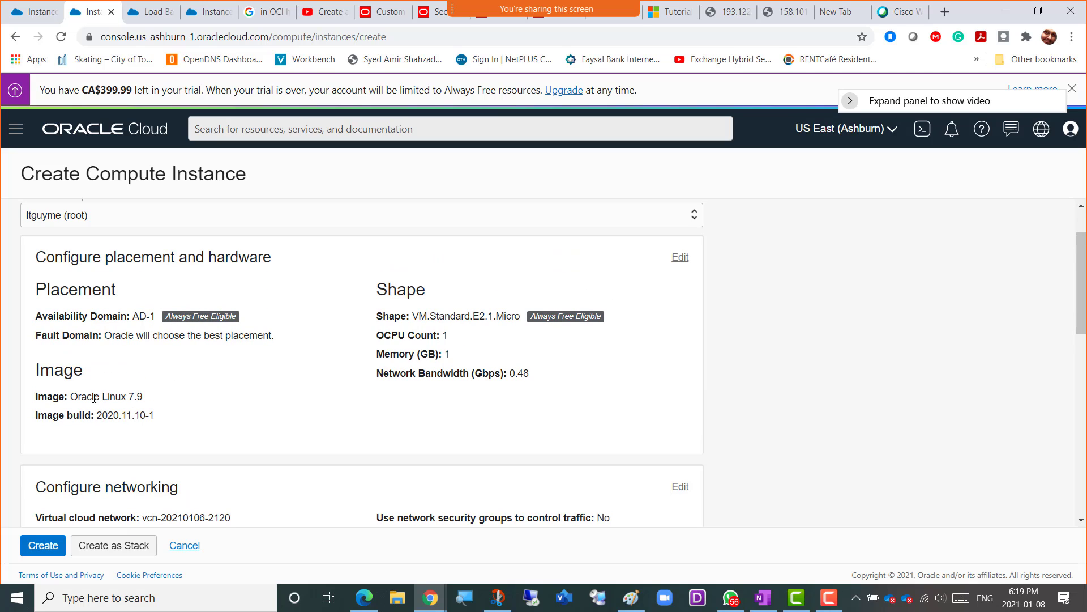
pyautogui.moveTo(86, 397); pyautogui.dragTo(128, 396)
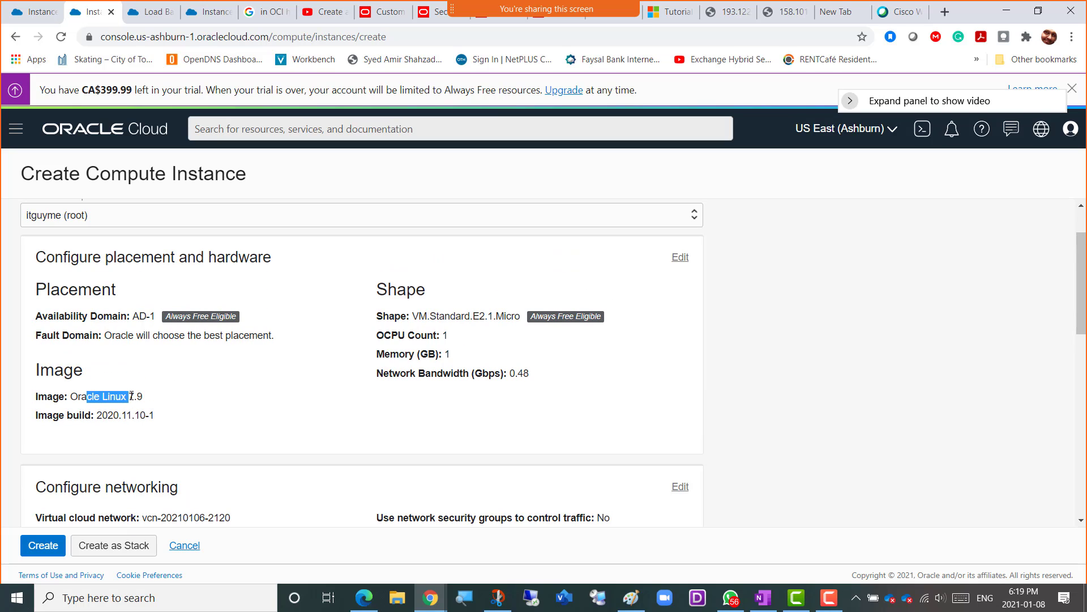
# Change the image to Windows Server 2019 Standard, accepting the Windows terms of use
pyautogui.click(680, 257)
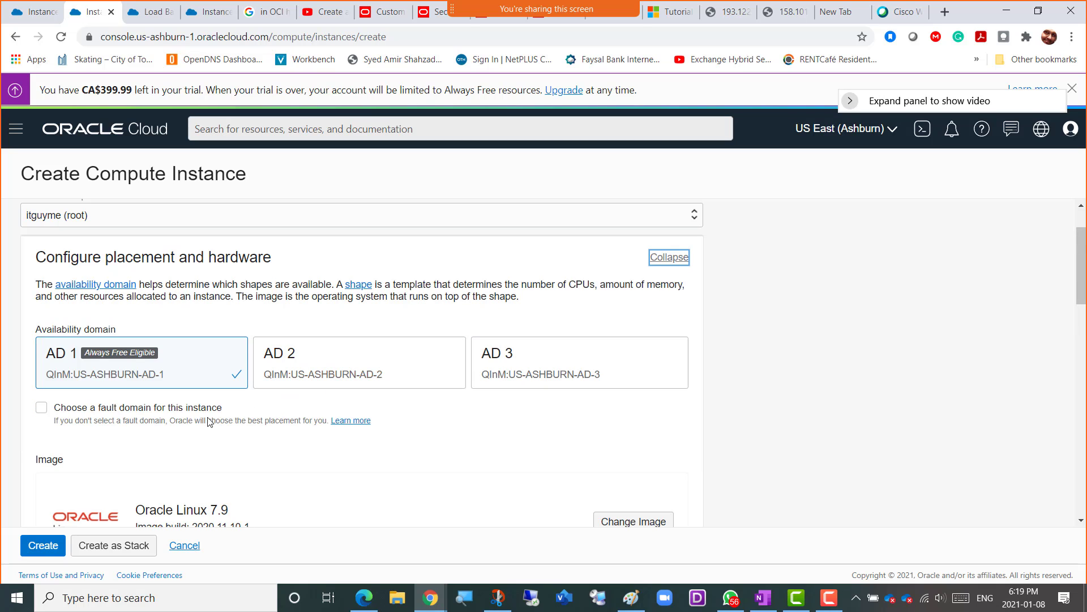
pyautogui.scroll(-2, 160, 426)
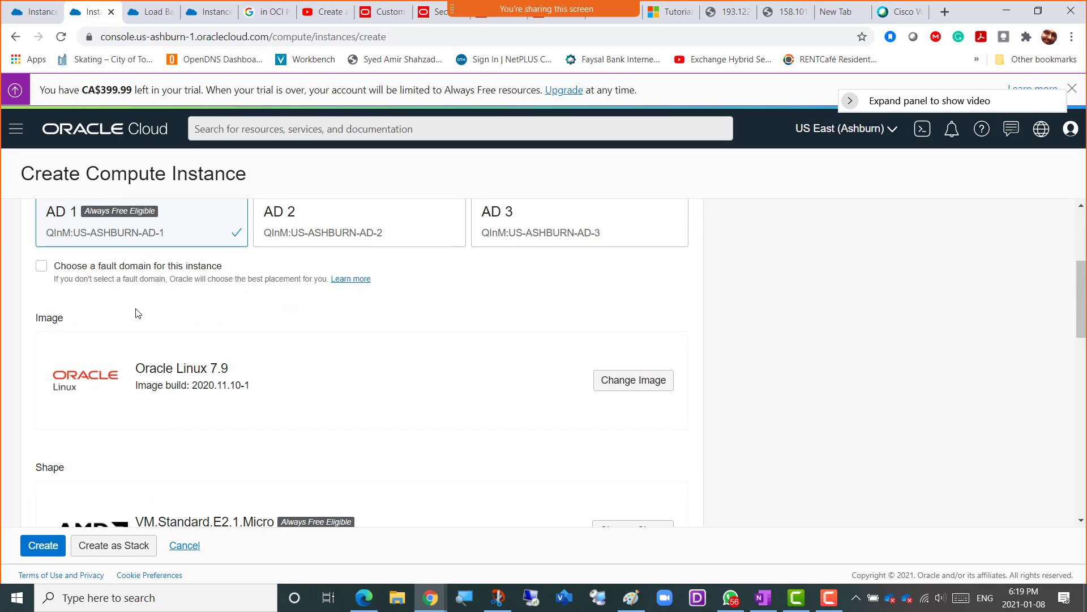
pyautogui.scroll(1, 134, 311)
pyautogui.scroll(-2, 137, 316)
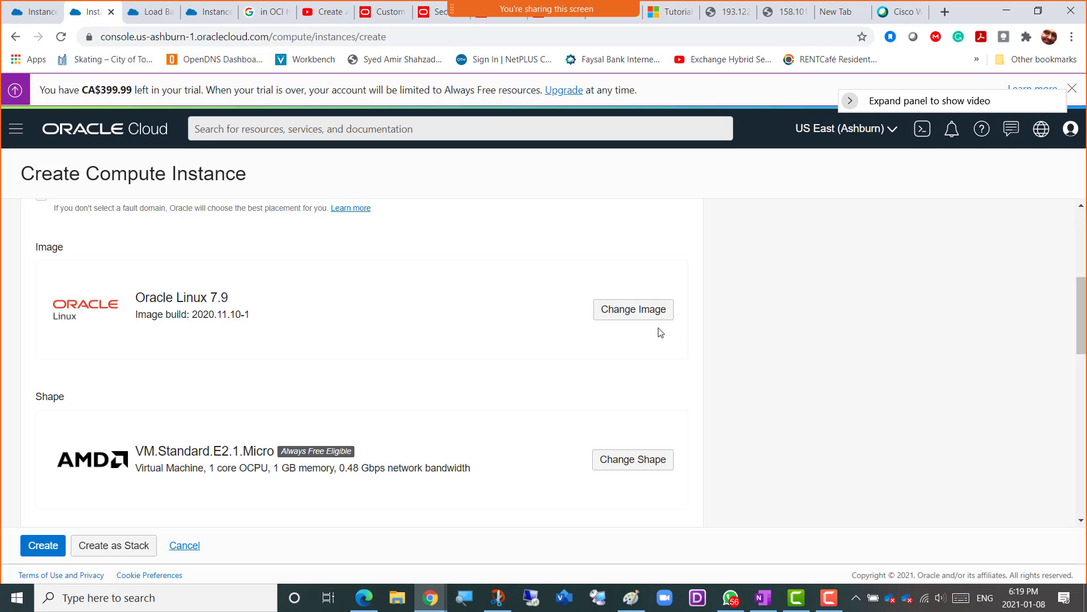
pyautogui.click(649, 316)
pyautogui.scroll(-10, 508, 372)
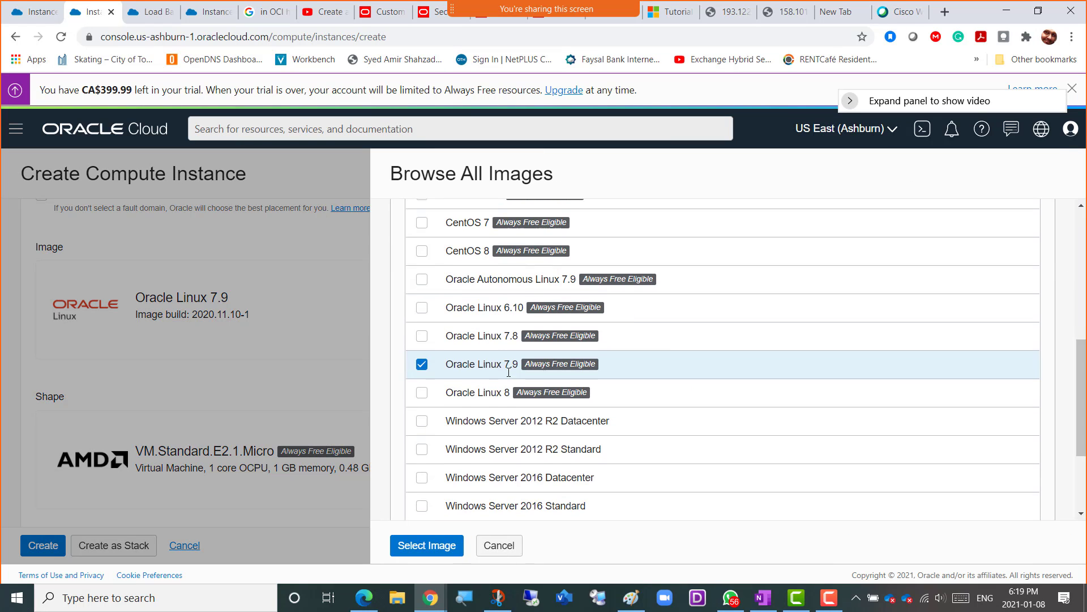
pyautogui.click(423, 422)
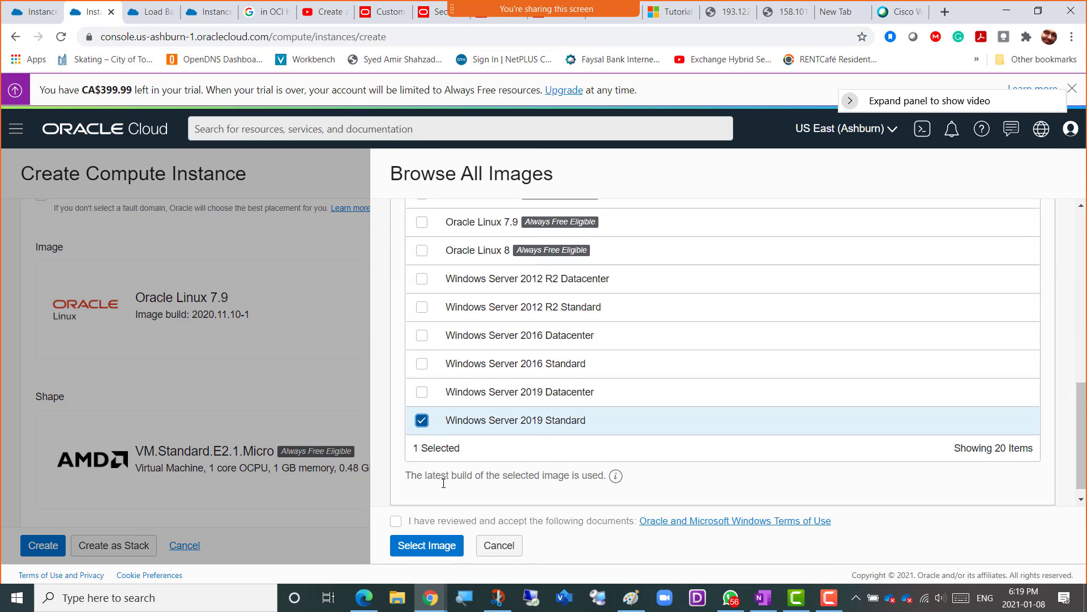
pyautogui.click(395, 520)
pyautogui.click(415, 545)
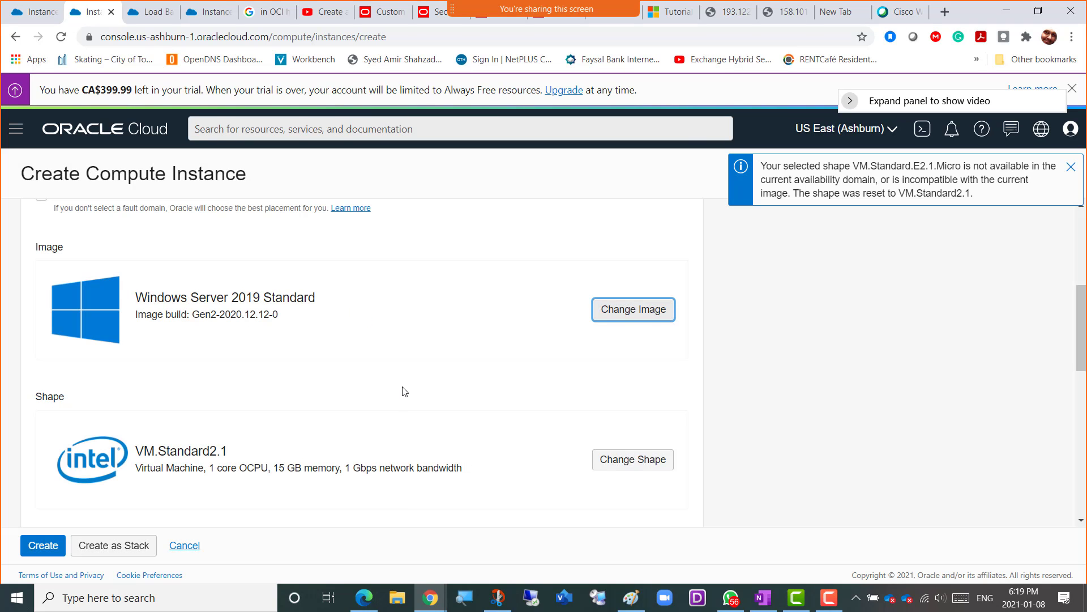
# Show the advanced options and submit the instance, which hits the 2-OCPU Standard2 service limit
pyautogui.scroll(-4, 404, 390)
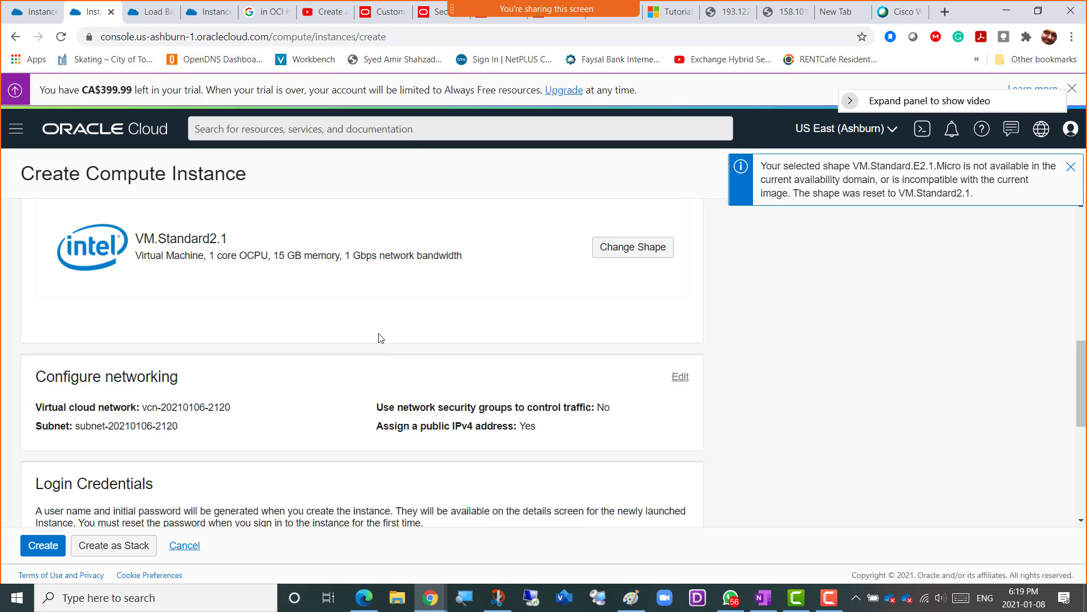
pyautogui.scroll(-4, 380, 339)
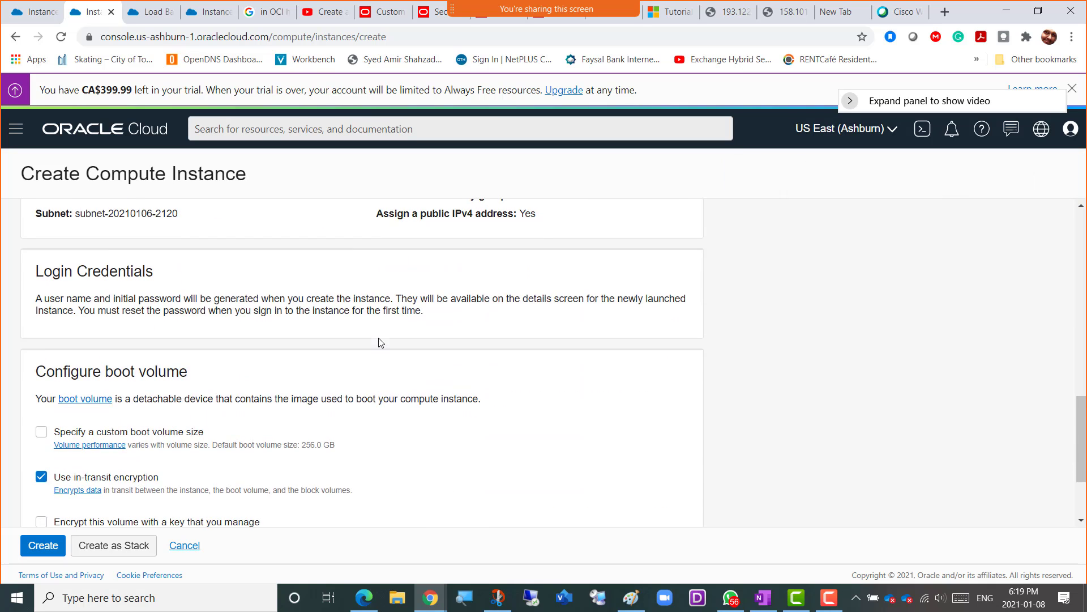
pyautogui.scroll(-3, 380, 342)
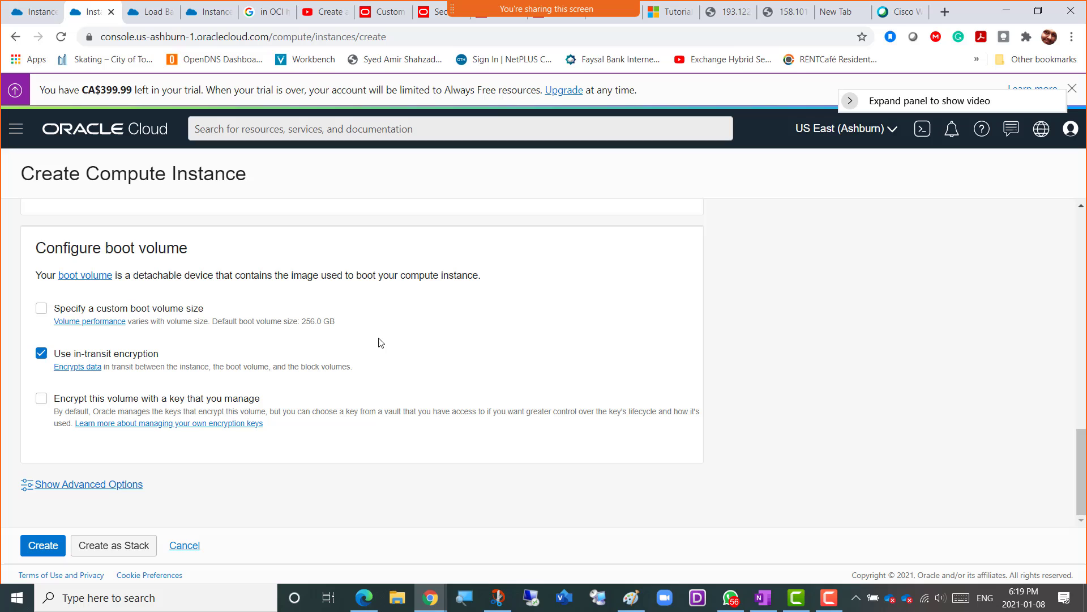
pyautogui.click(73, 486)
pyautogui.scroll(-4, 64, 327)
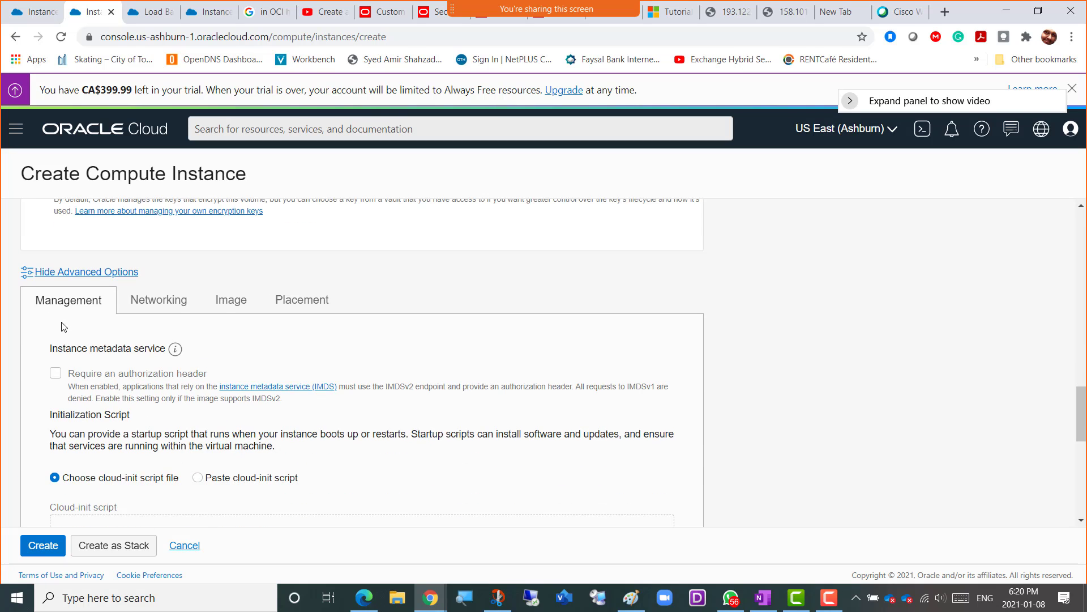
pyautogui.click(40, 547)
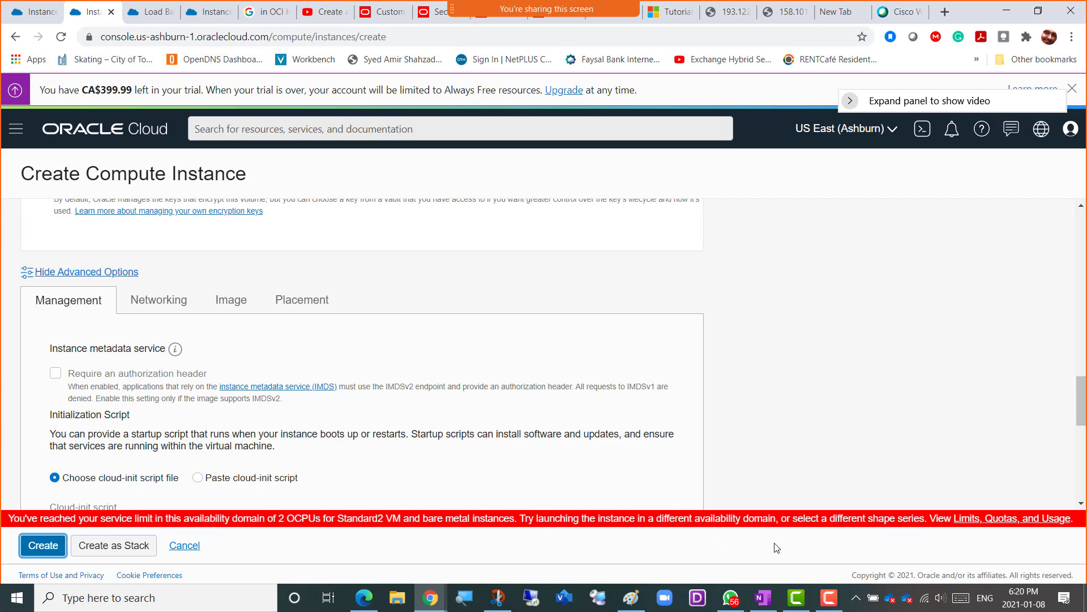
pyautogui.click(181, 547)
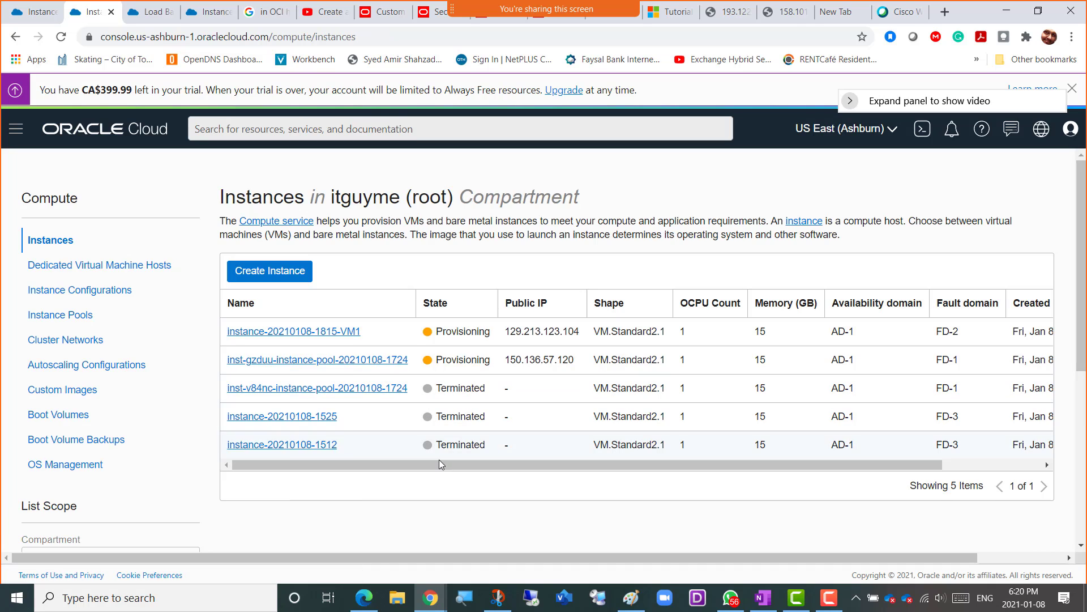
pyautogui.click(325, 362)
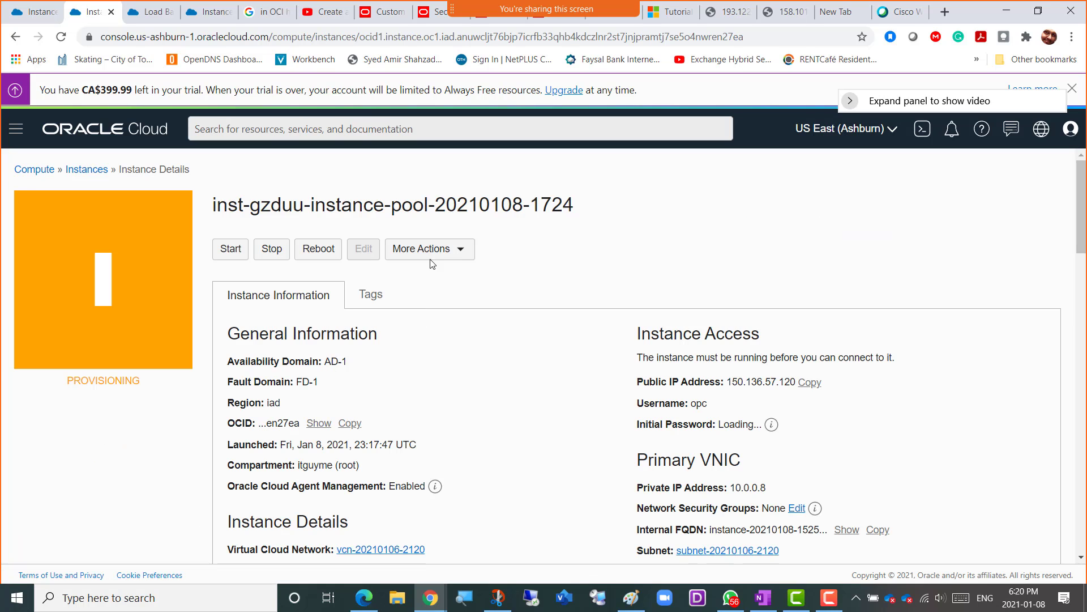
pyautogui.click(461, 250)
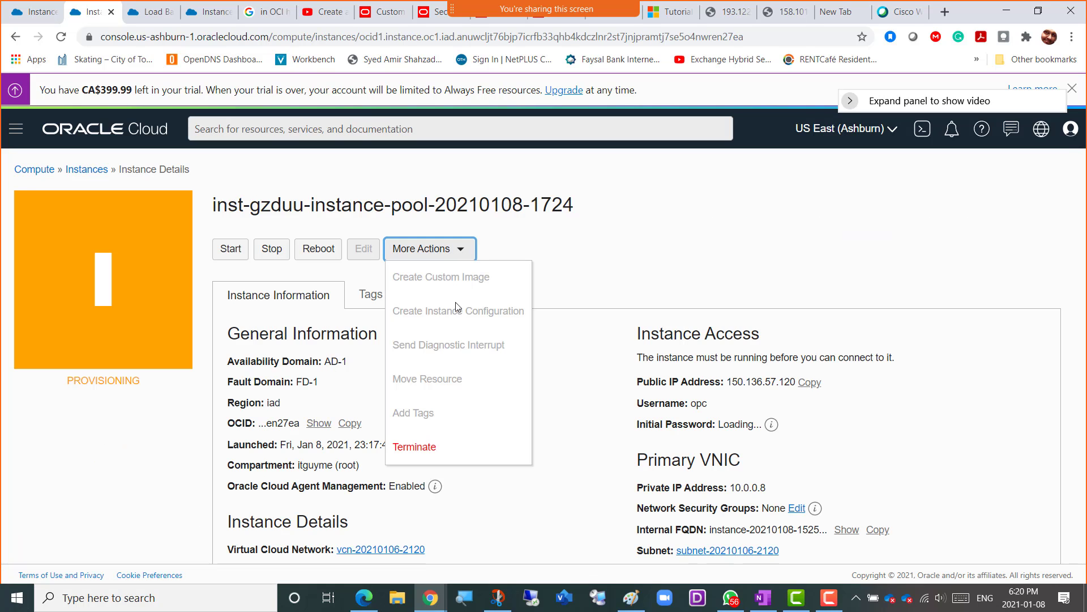
pyautogui.click(421, 447)
pyautogui.click(298, 293)
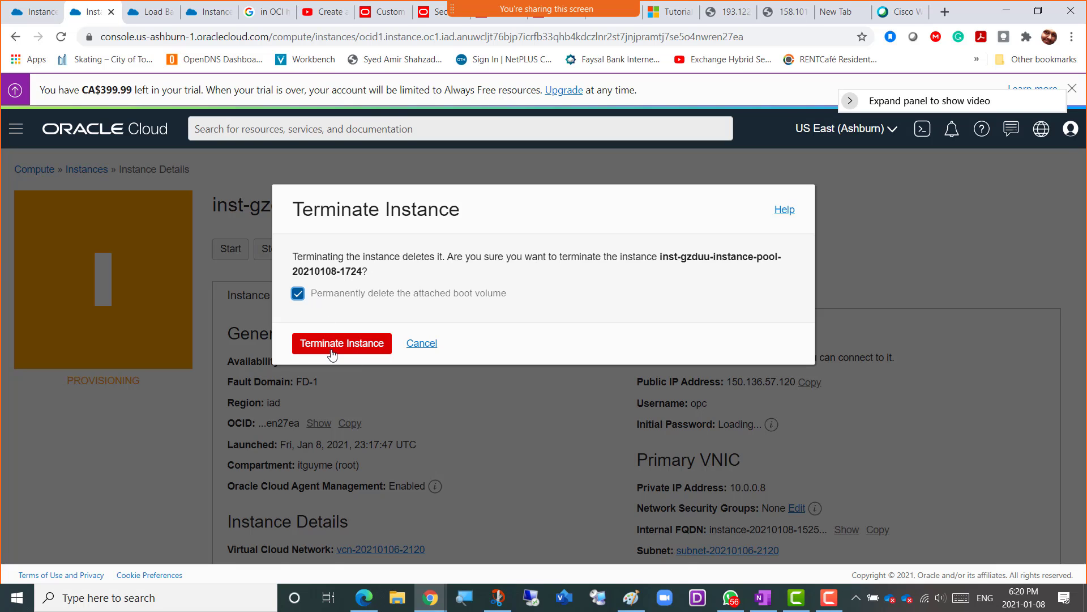
pyautogui.click(335, 344)
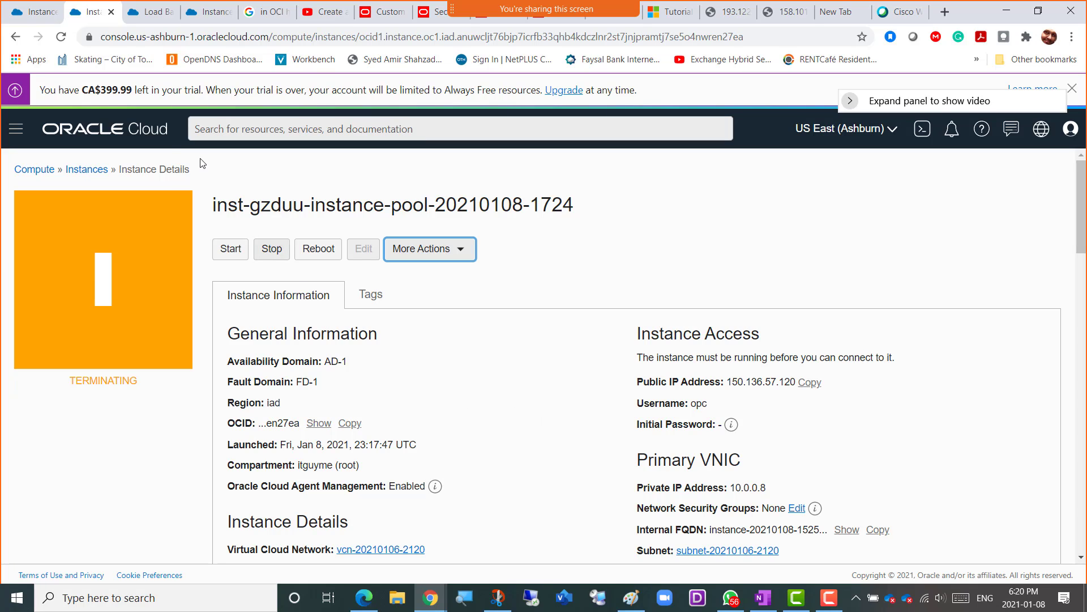
pyautogui.click(83, 171)
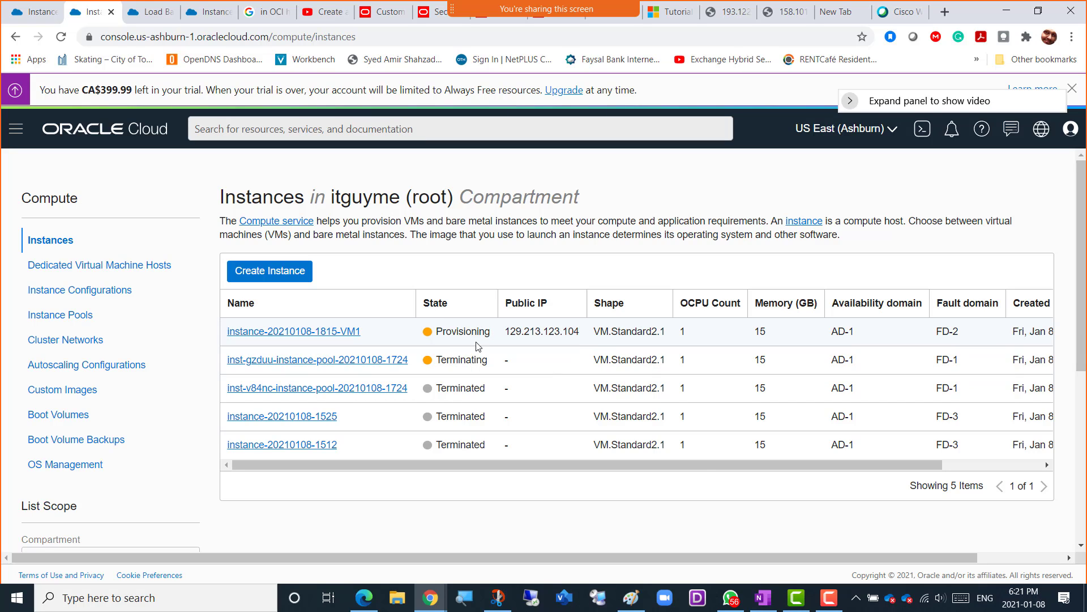
# Bring the Paint OCI architecture diagram to the front
pyautogui.click(628, 600)
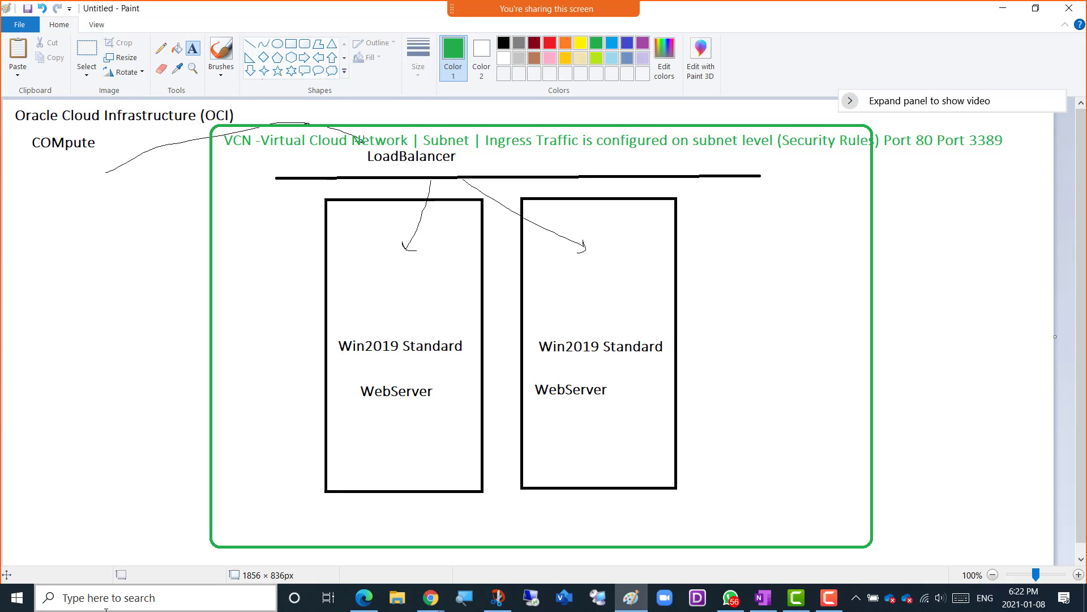
# Return to the 'Instances | Oracle Cloud' browser window
pyautogui.click(431, 599)
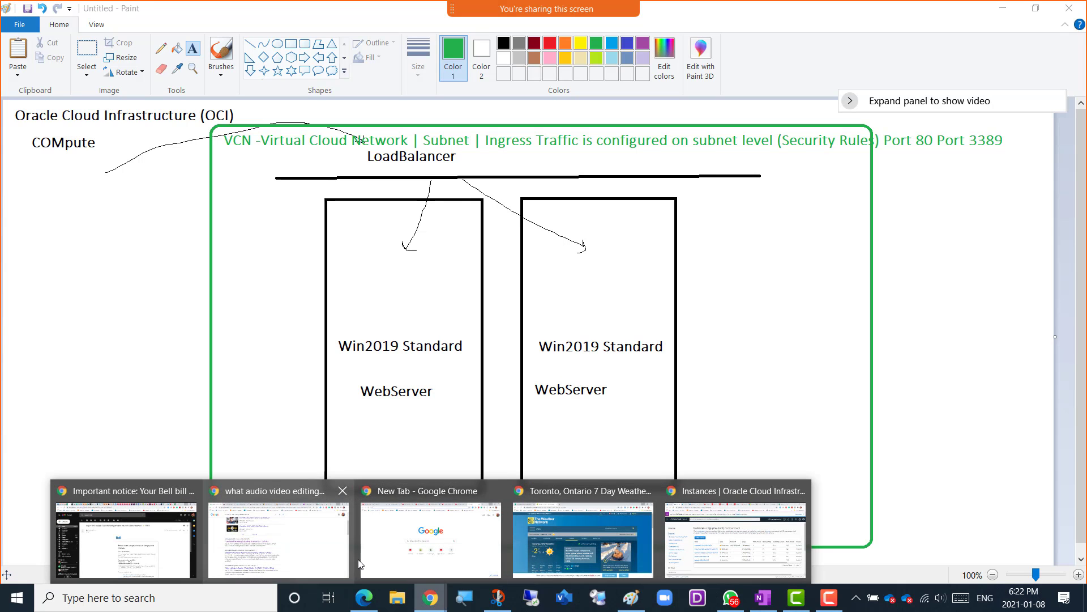
pyautogui.click(708, 558)
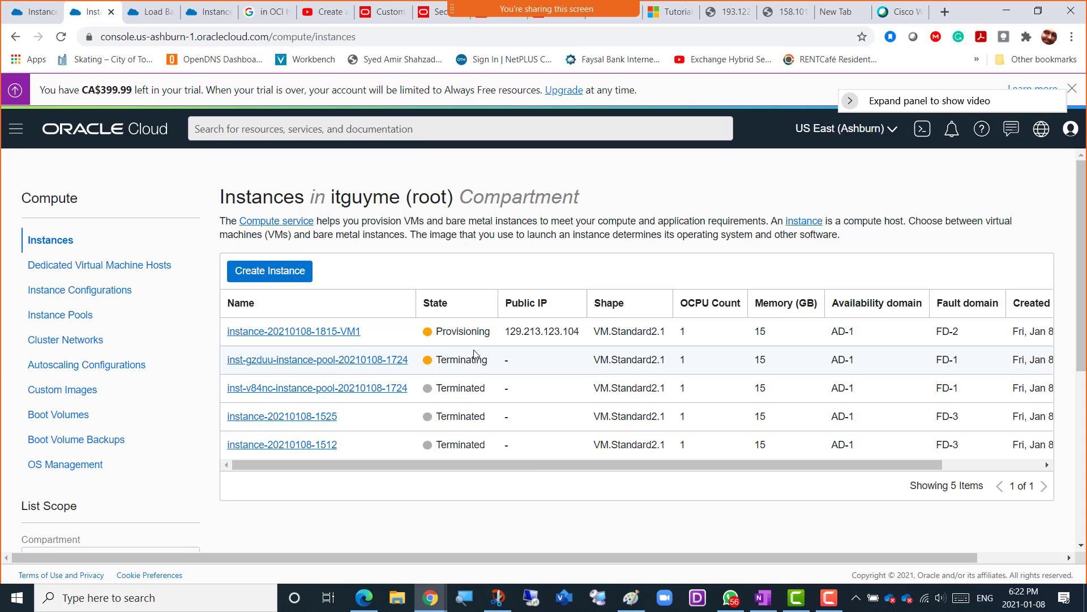
# Reload the Instances list to show VM1 Running and inst-gzduu Terminated
pyautogui.click(60, 36)
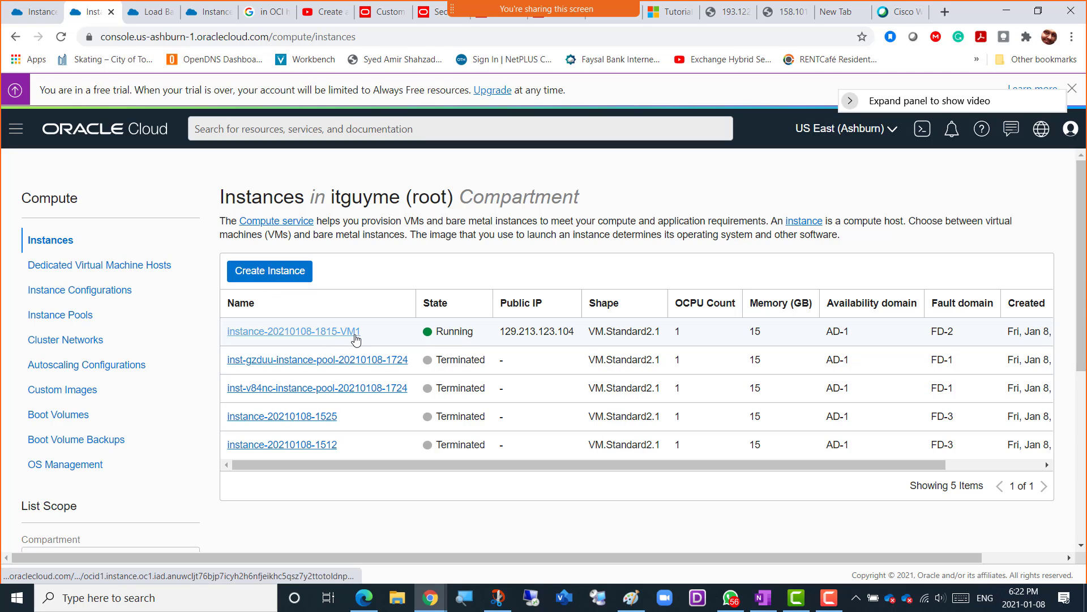
pyautogui.click(271, 273)
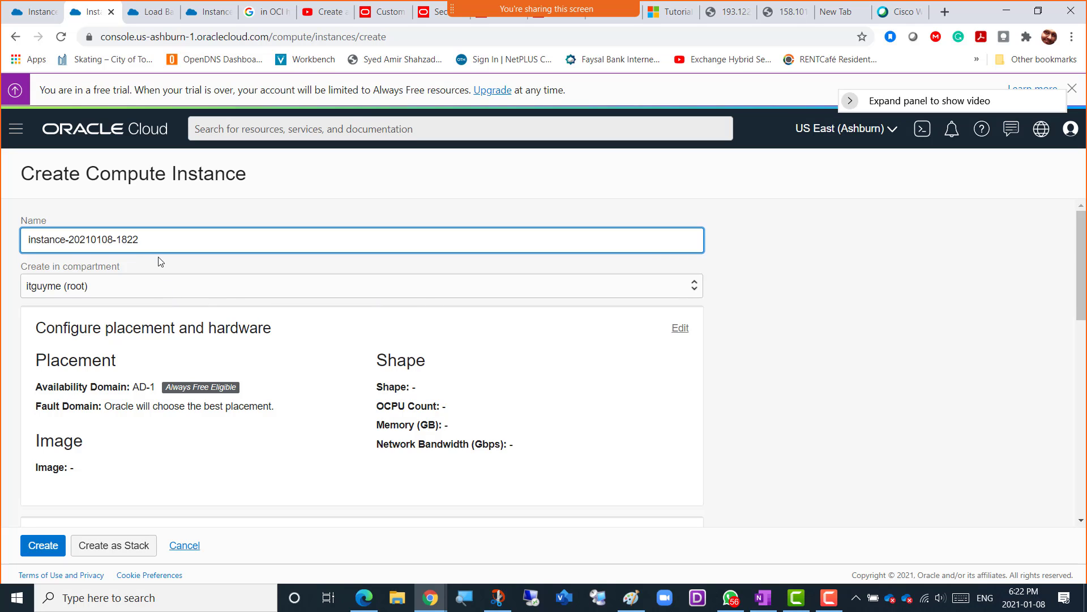
pyautogui.write('-V')
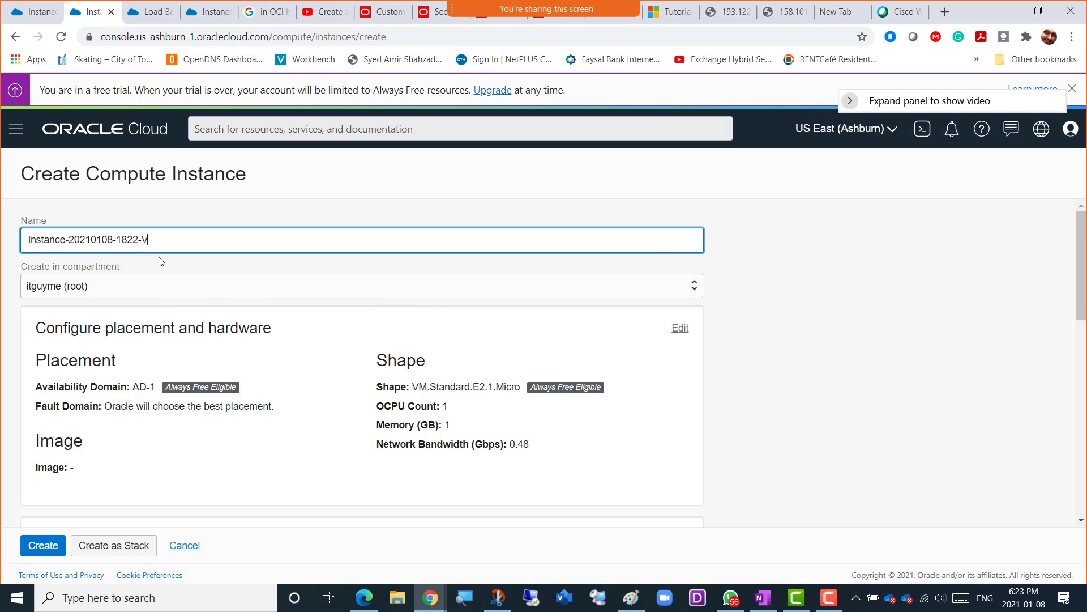
pyautogui.write('M2')
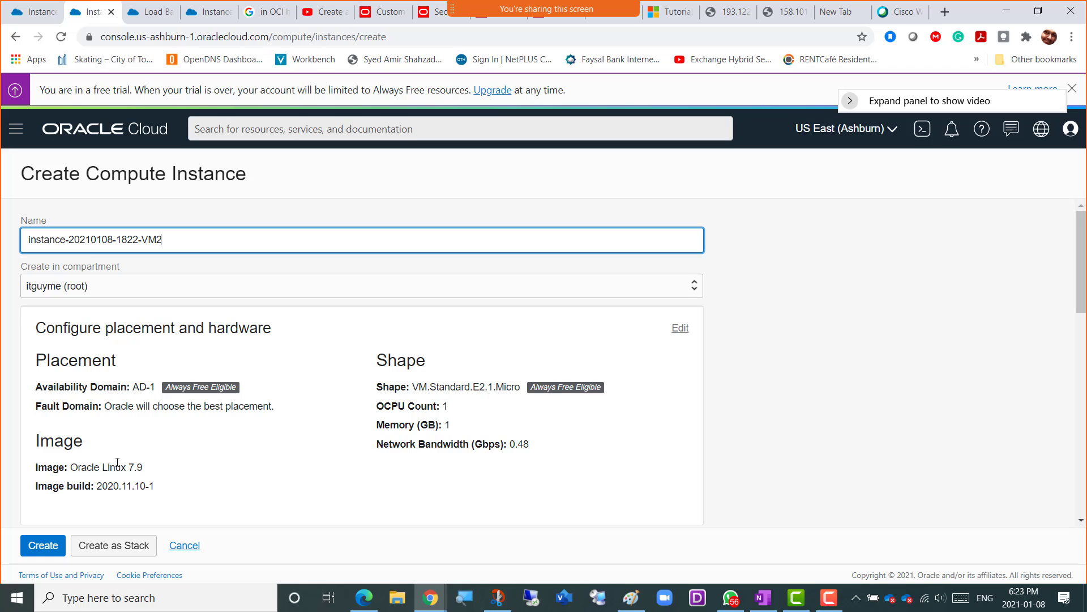
pyautogui.moveTo(71, 466); pyautogui.dragTo(163, 453)
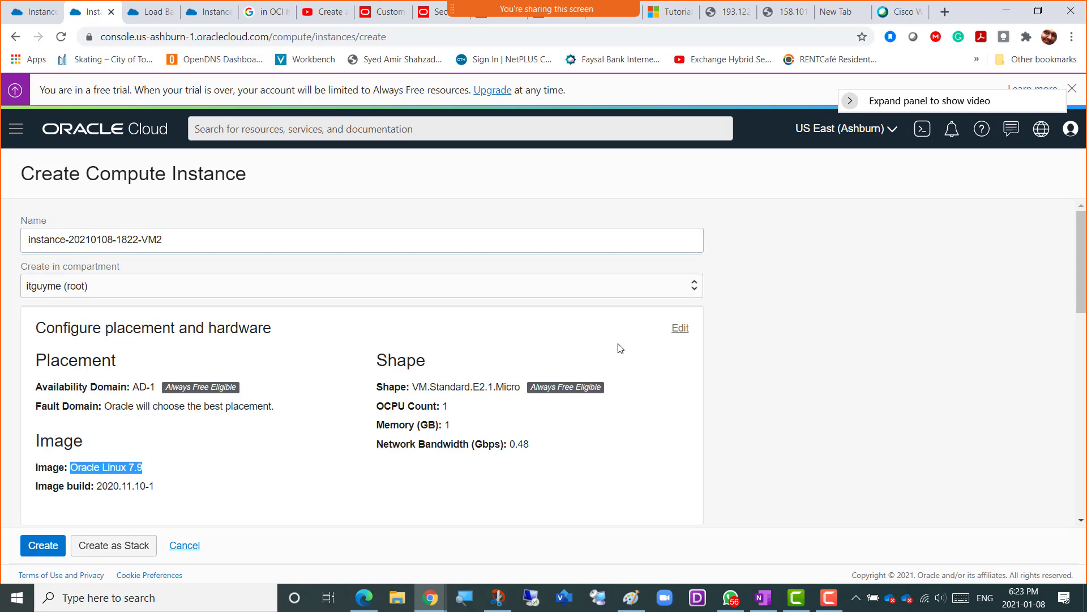
# Change the image to Windows Server 2019 Standard, accepting the Oracle and Microsoft terms
pyautogui.click(679, 329)
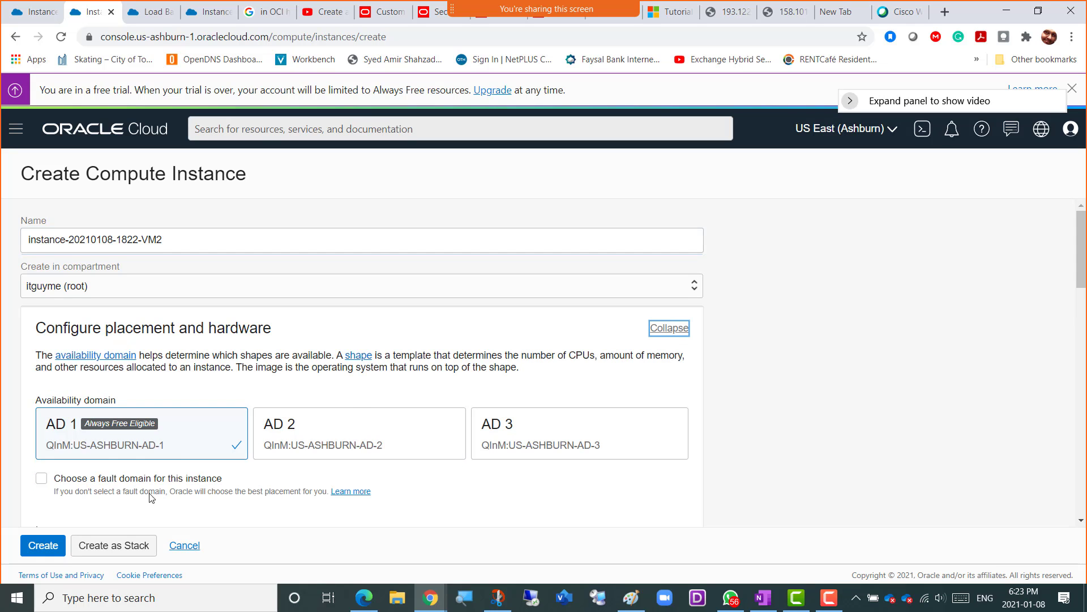
pyautogui.scroll(-4, 152, 501)
pyautogui.click(644, 387)
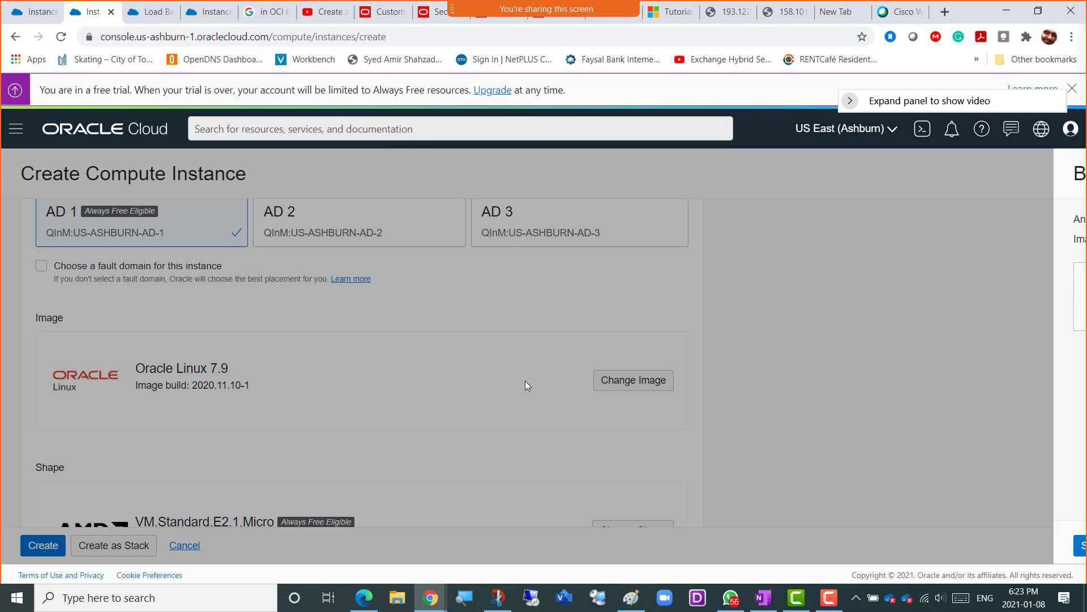
pyautogui.scroll(-9, 479, 422)
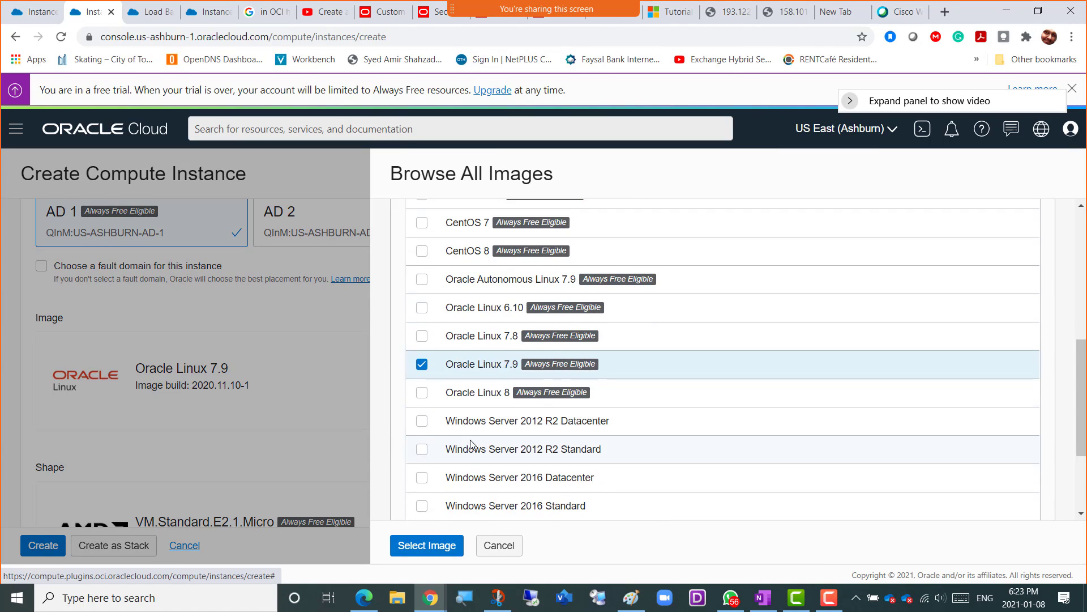
pyautogui.click(422, 420)
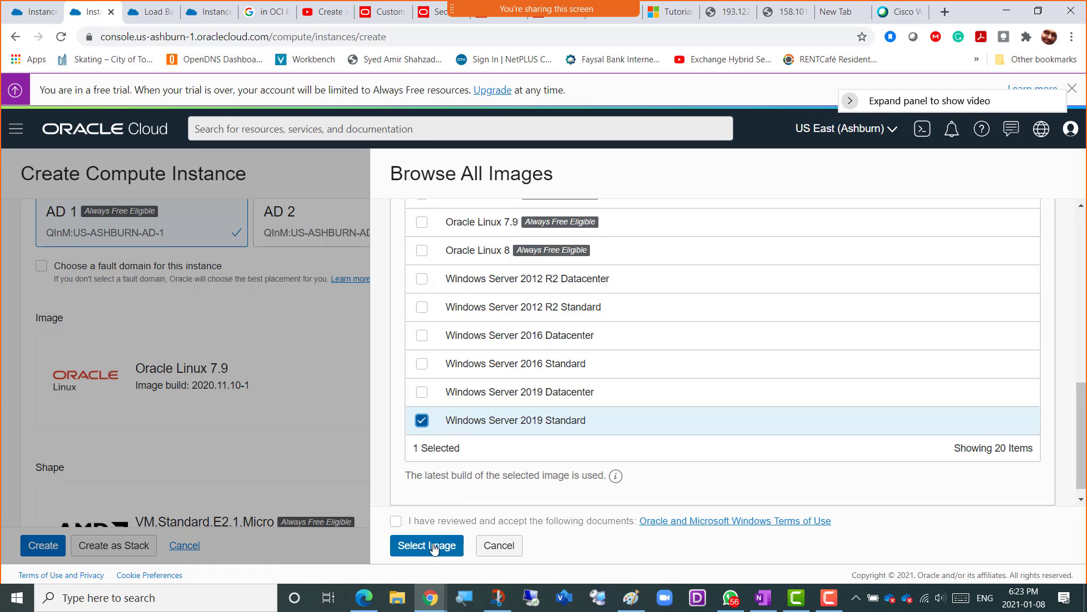
pyautogui.click(395, 521)
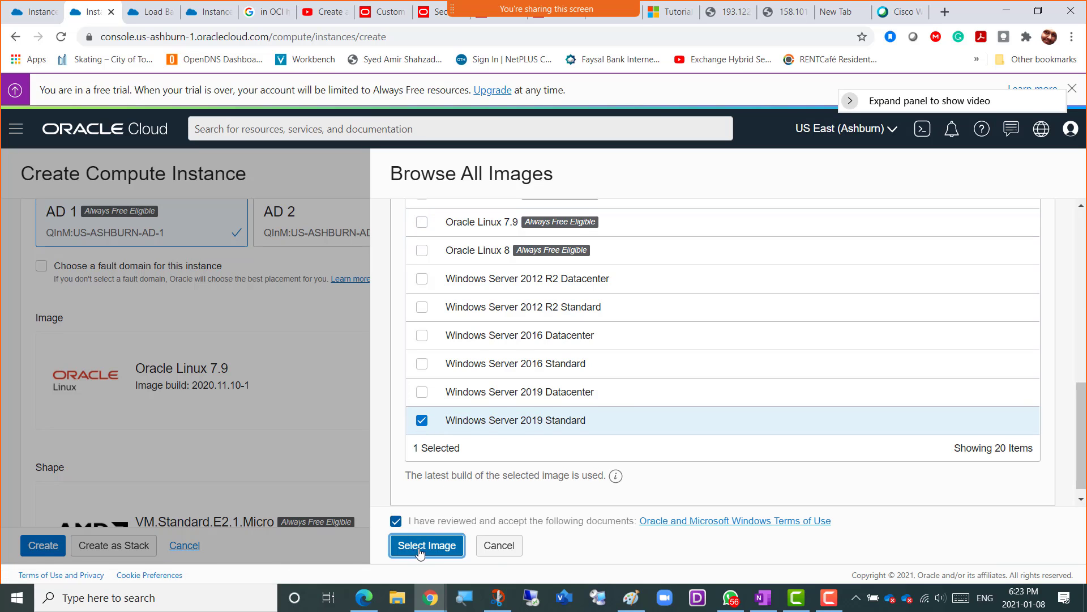
pyautogui.click(427, 545)
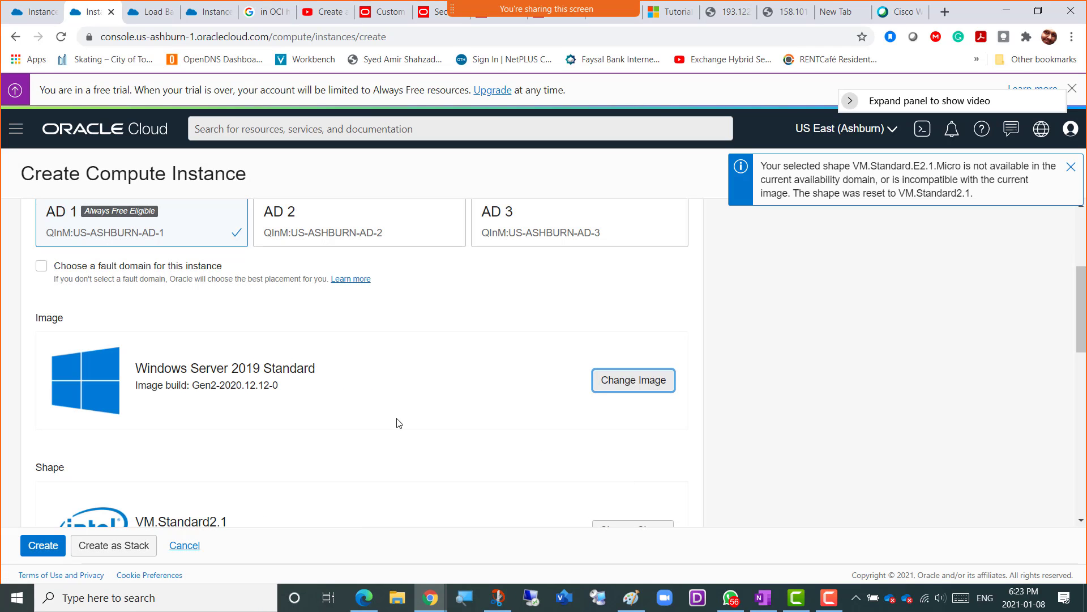
# Create the VM2 instance on VM.Standard2.1
pyautogui.scroll(-5, 398, 422)
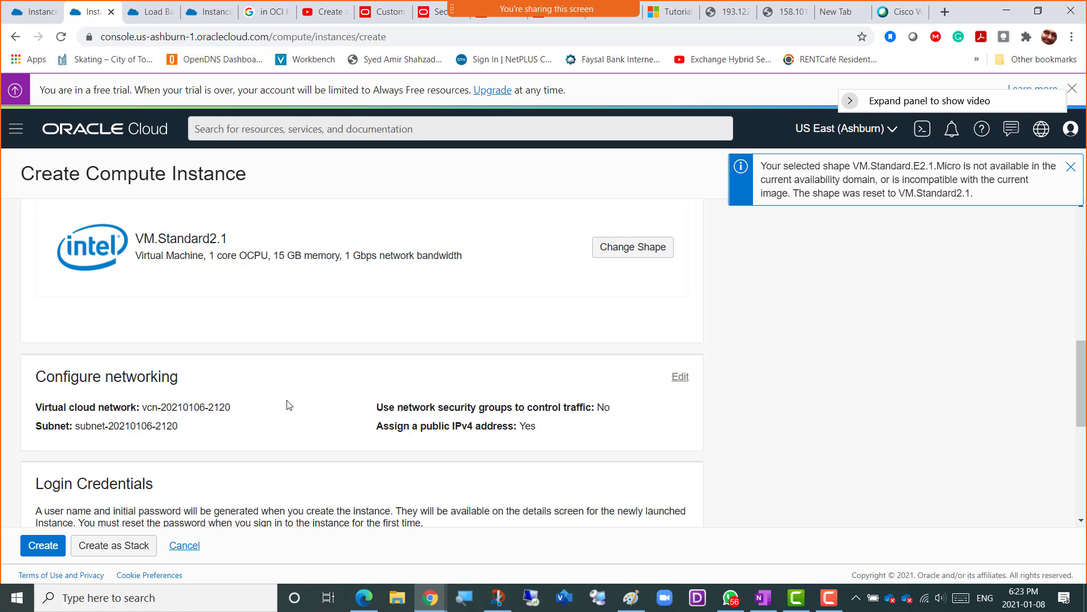
pyautogui.scroll(-4, 289, 404)
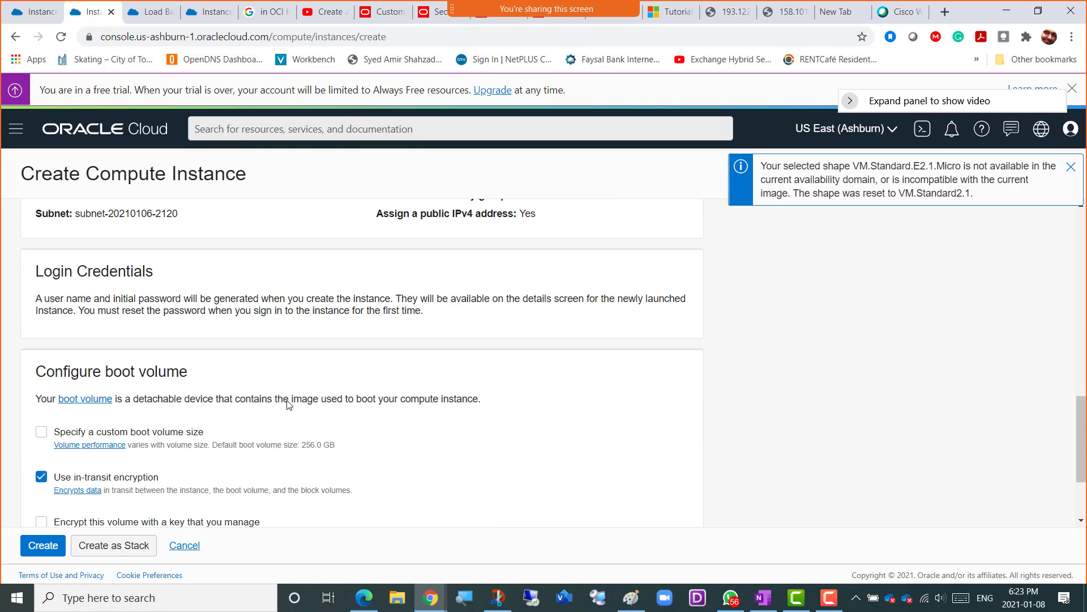
pyautogui.scroll(1, 288, 403)
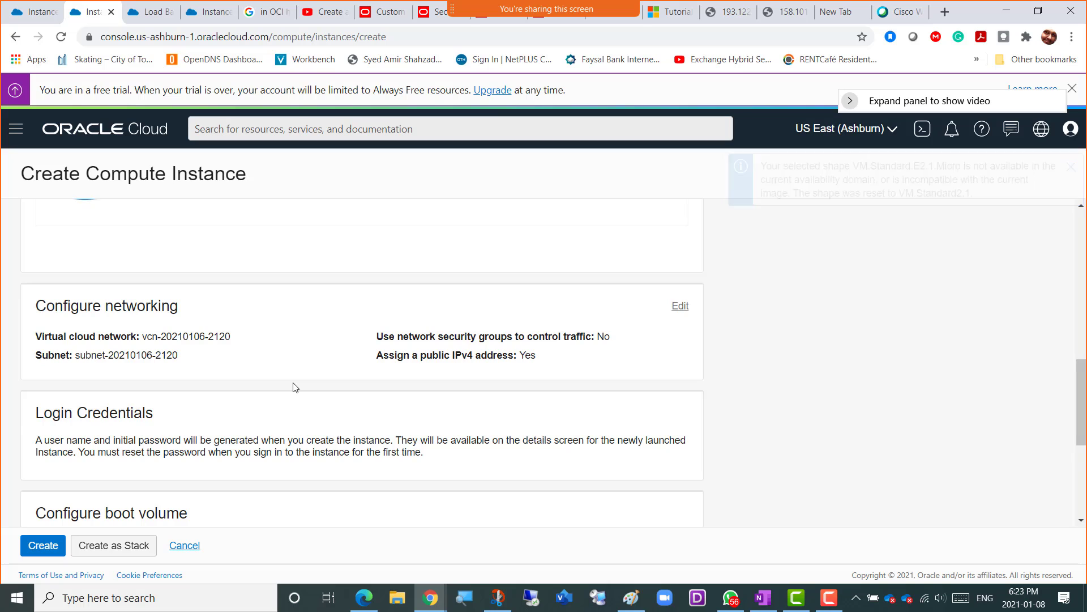
pyautogui.scroll(-3, 293, 387)
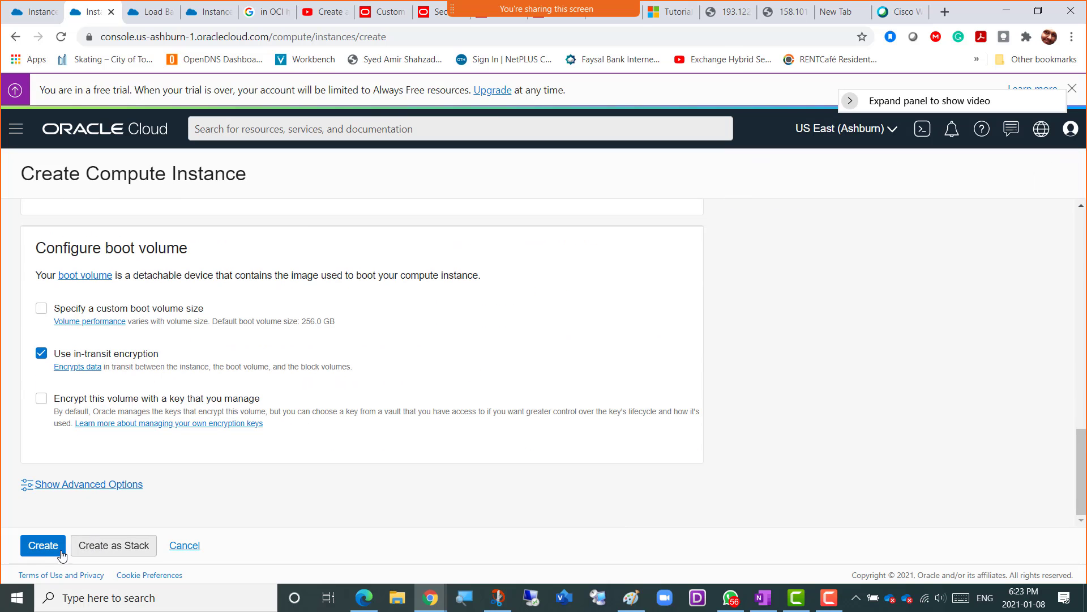
pyautogui.click(44, 546)
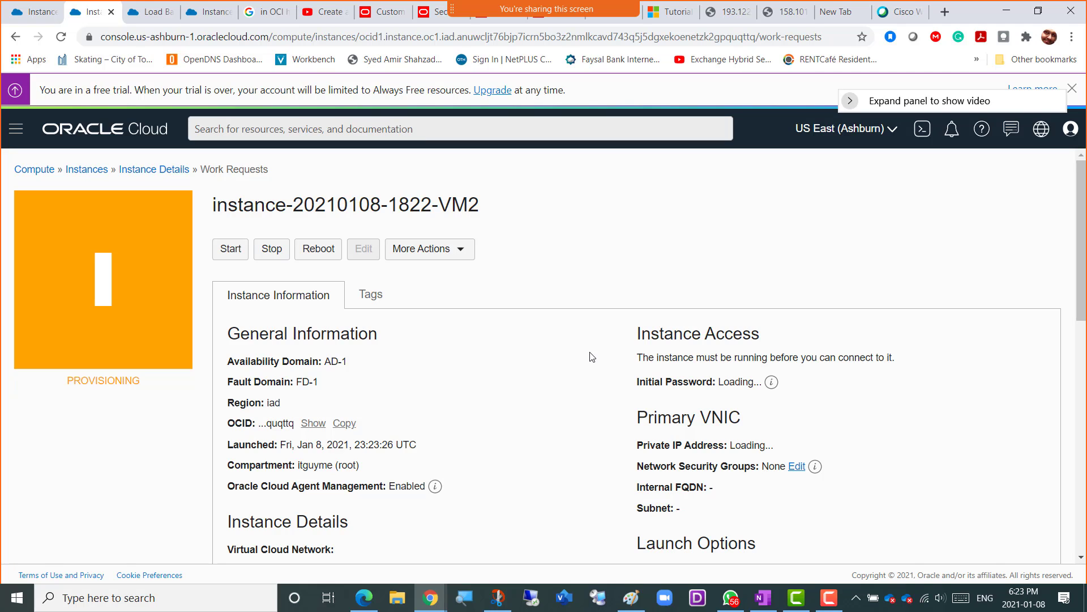
# Check the VM1, Load Balancers and VM2 tabs, ending on VM2's Provisioning details
pyautogui.click(33, 23)
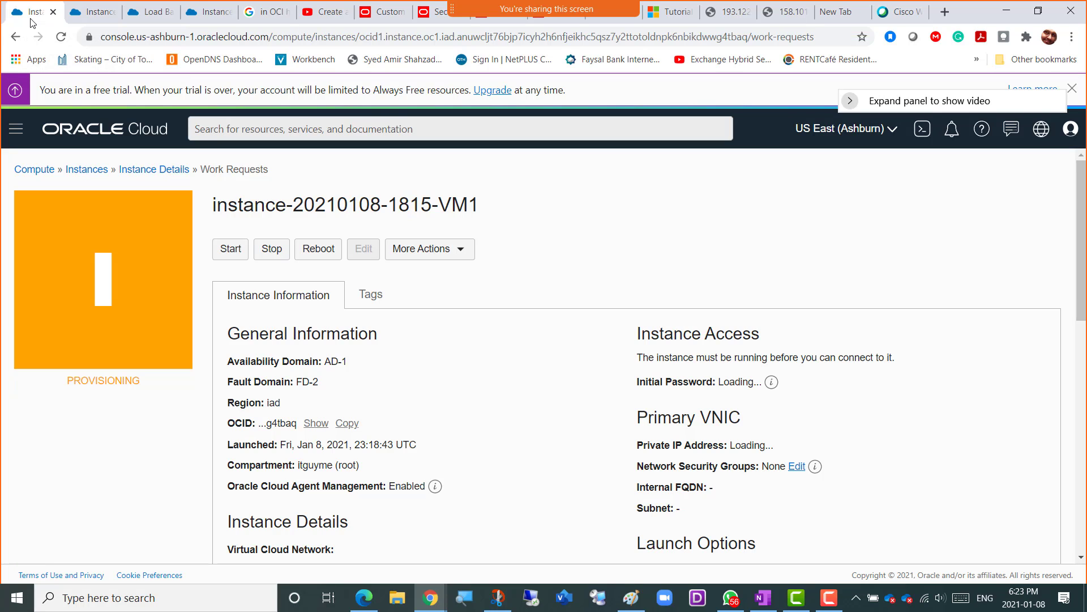
pyautogui.click(87, 19)
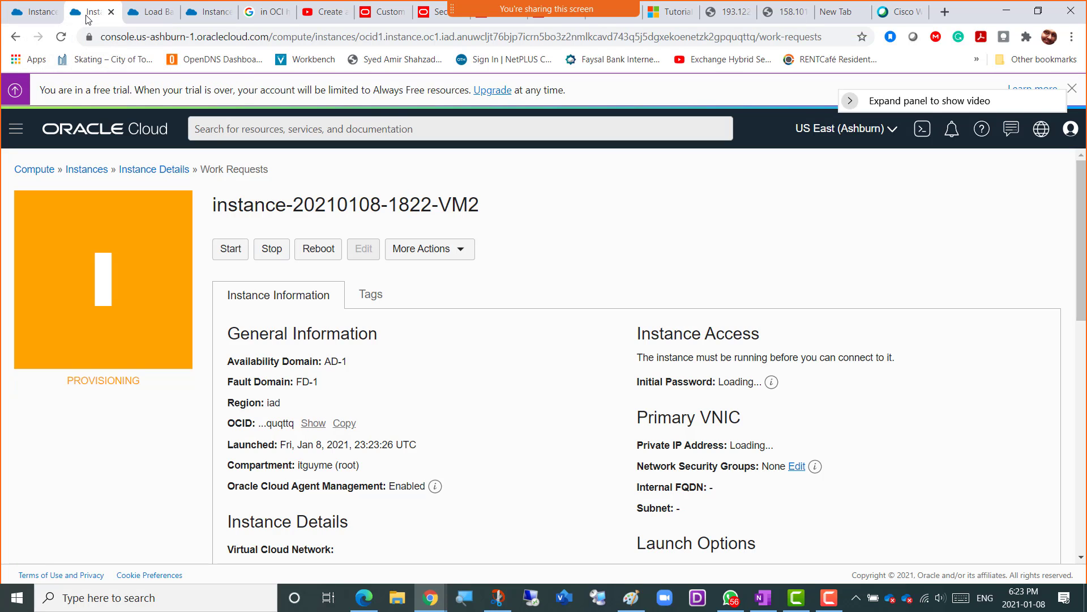
pyautogui.click(156, 19)
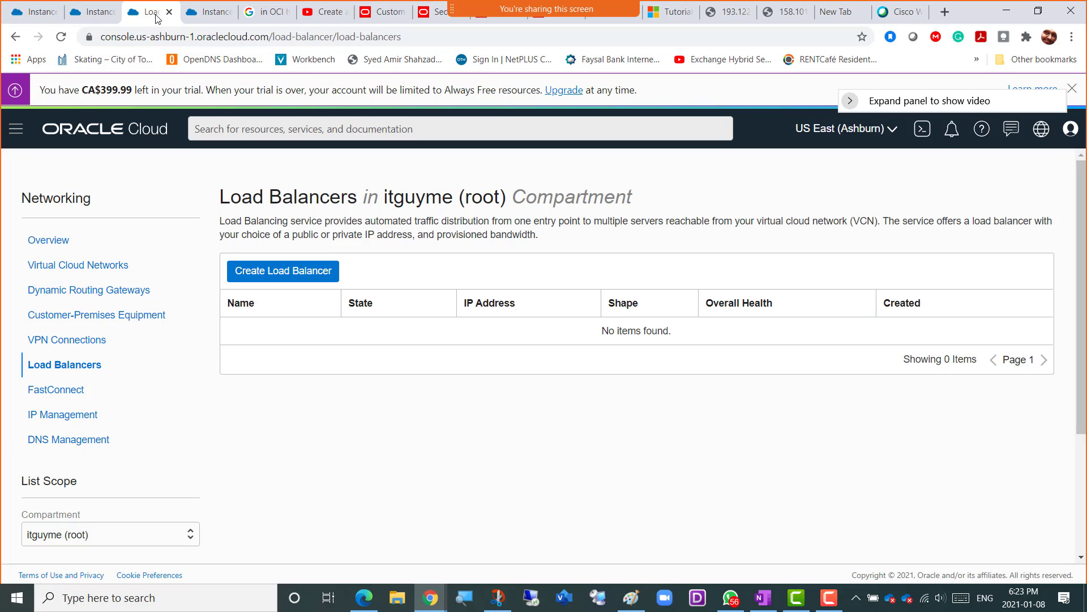
pyautogui.click(95, 22)
pyautogui.click(35, 21)
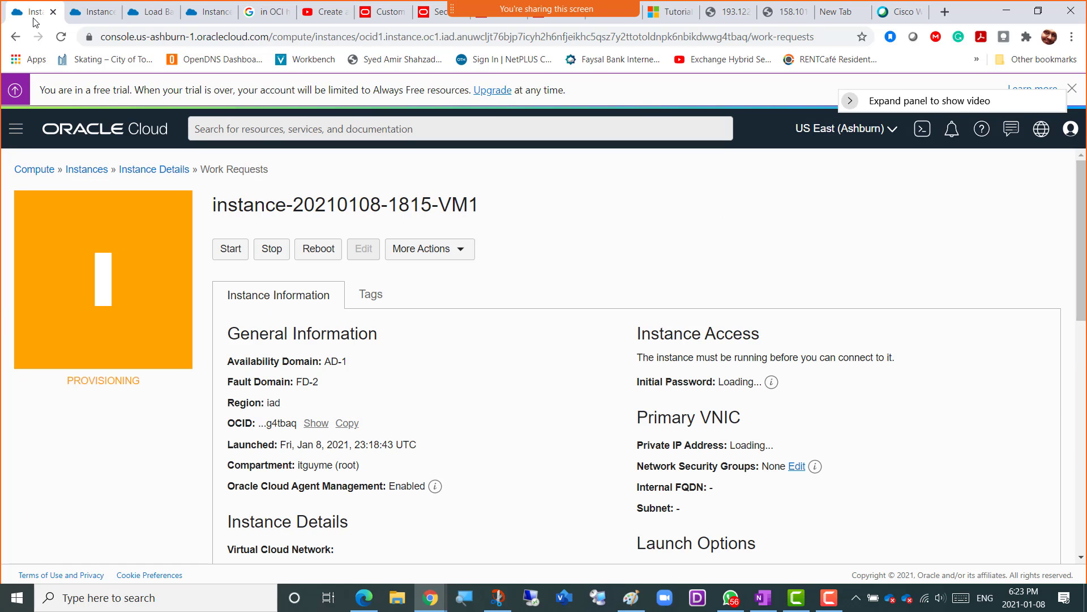
pyautogui.click(90, 14)
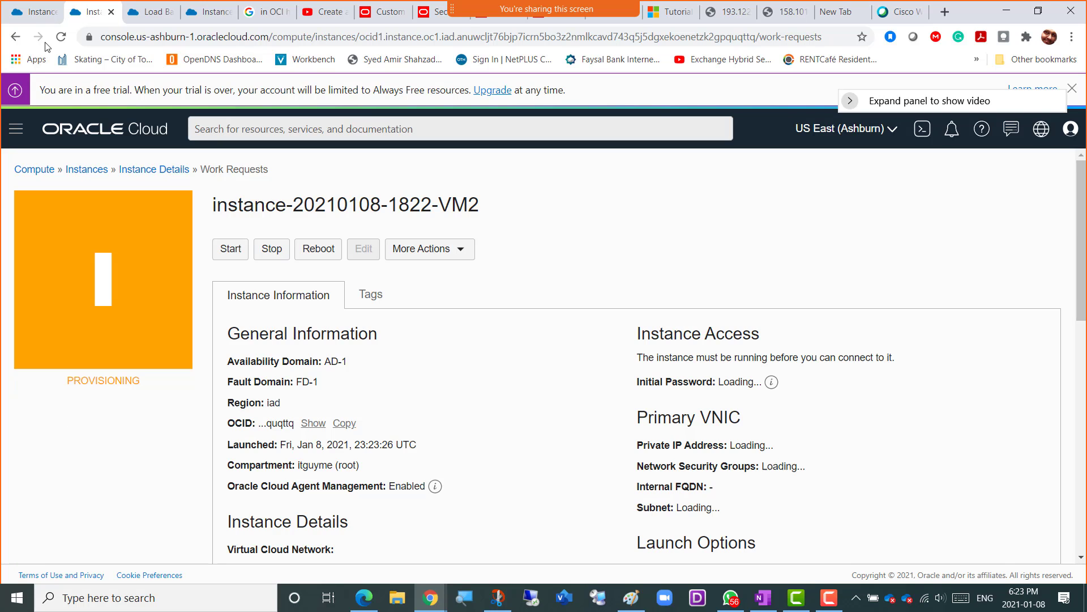
# On VM1's details, highlight public IP 129.213.123.104 and username opc, and reveal the initial password
pyautogui.click(38, 13)
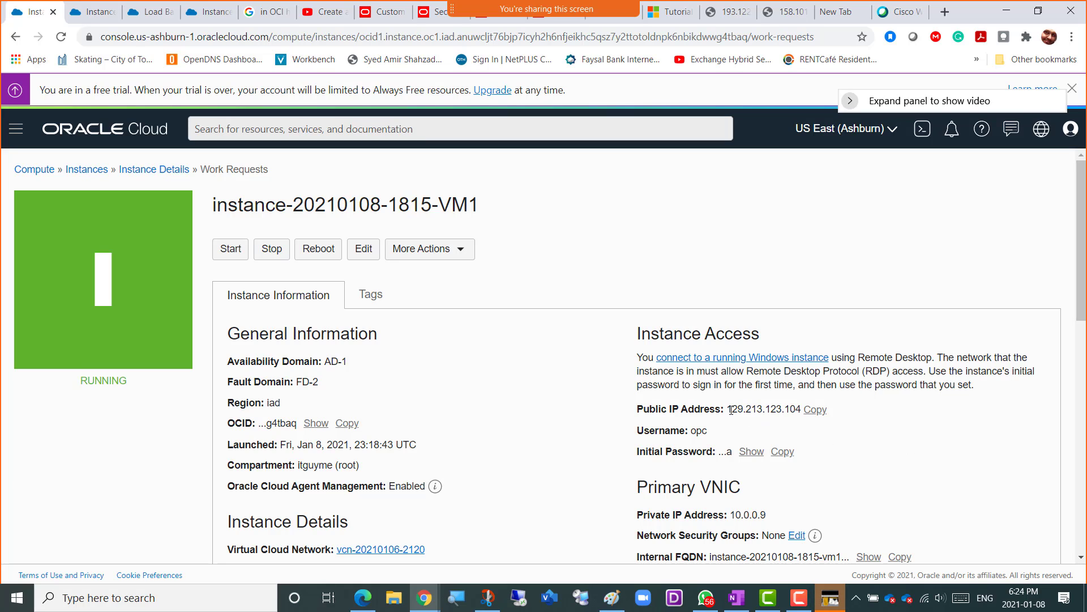
pyautogui.moveTo(733, 408); pyautogui.dragTo(796, 409)
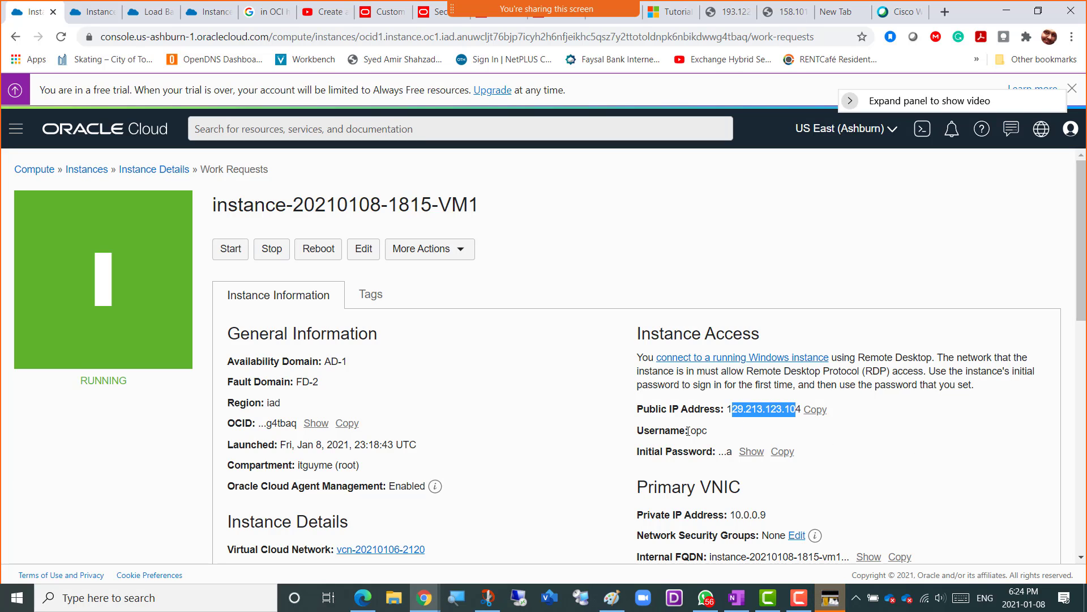
pyautogui.moveTo(692, 431); pyautogui.dragTo(711, 433)
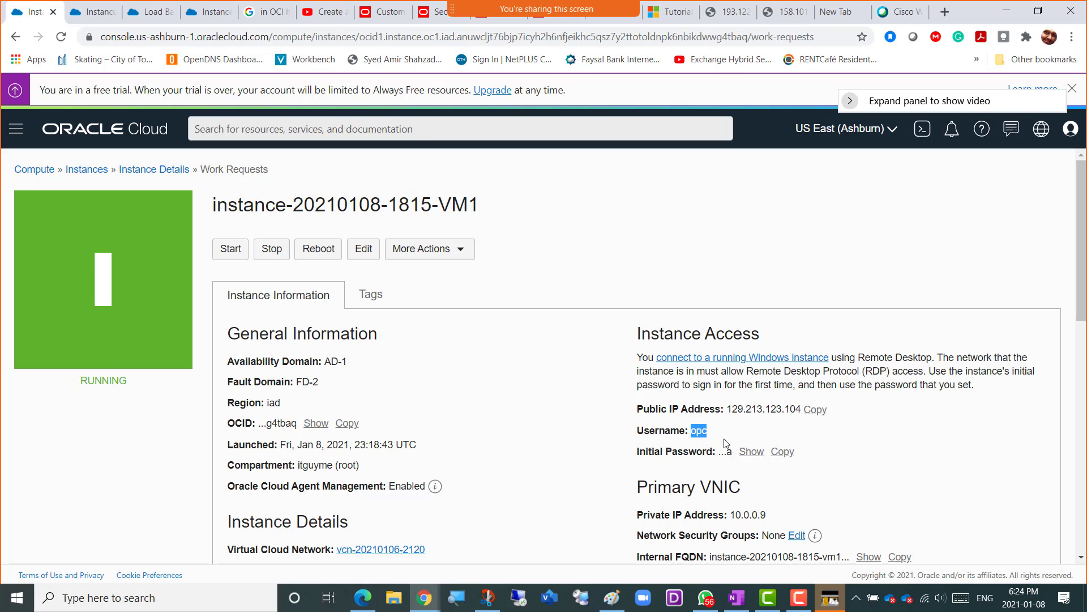
pyautogui.click(752, 454)
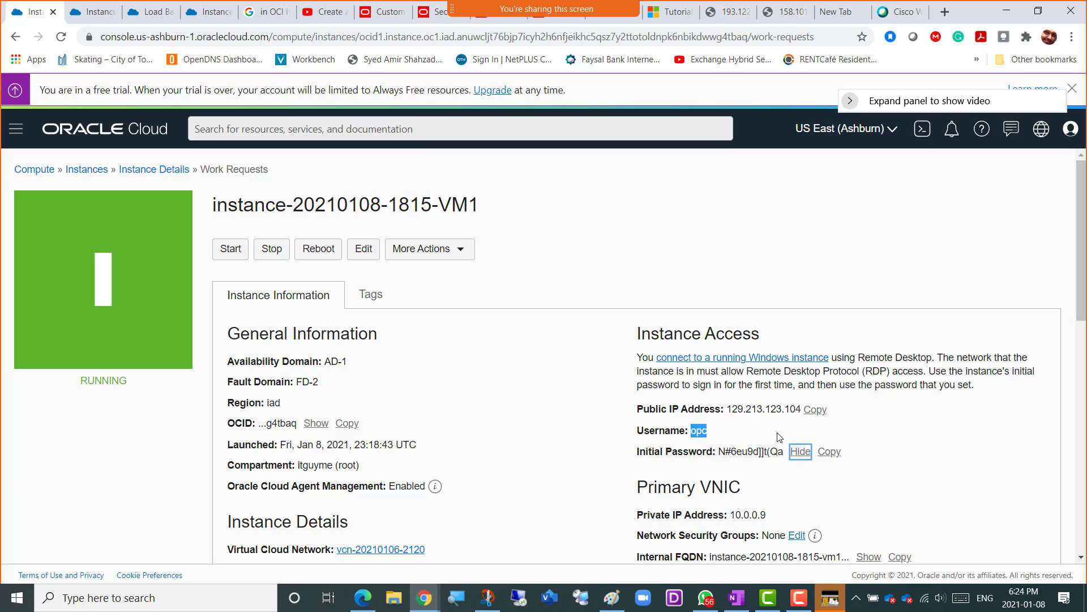
# Launch Remote Desktop Connection via a search for mstsc
pyautogui.click(79, 596)
pyautogui.write('m')
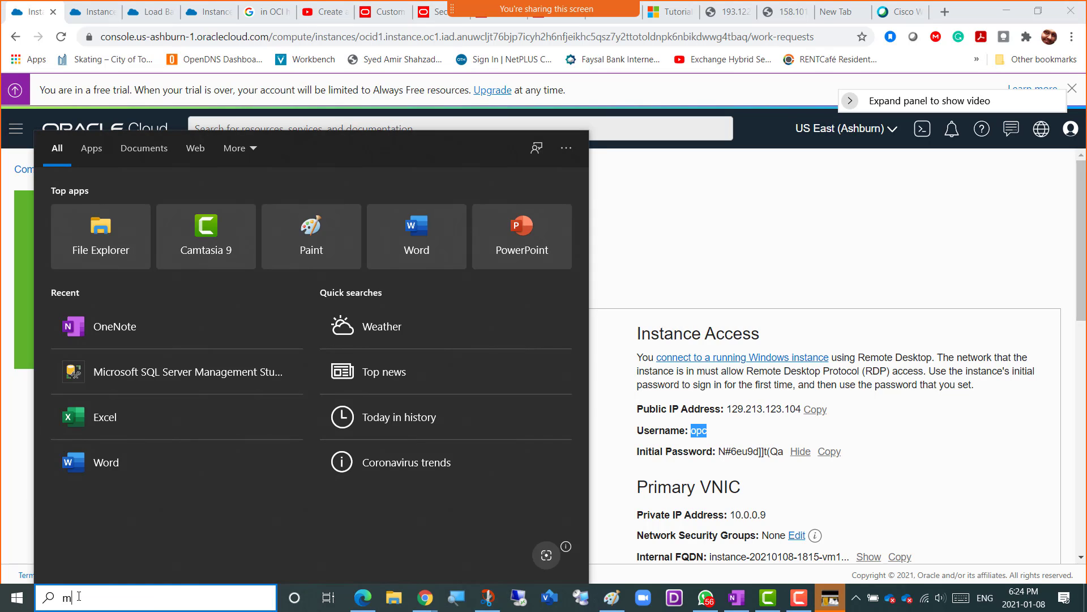
pyautogui.write('stsc')
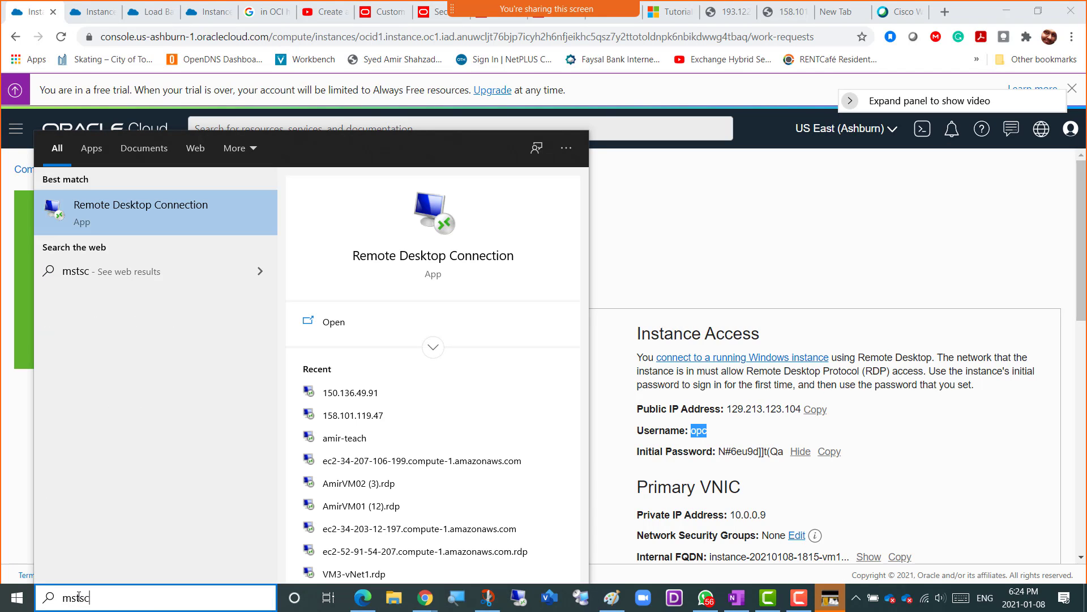
pyautogui.click(148, 217)
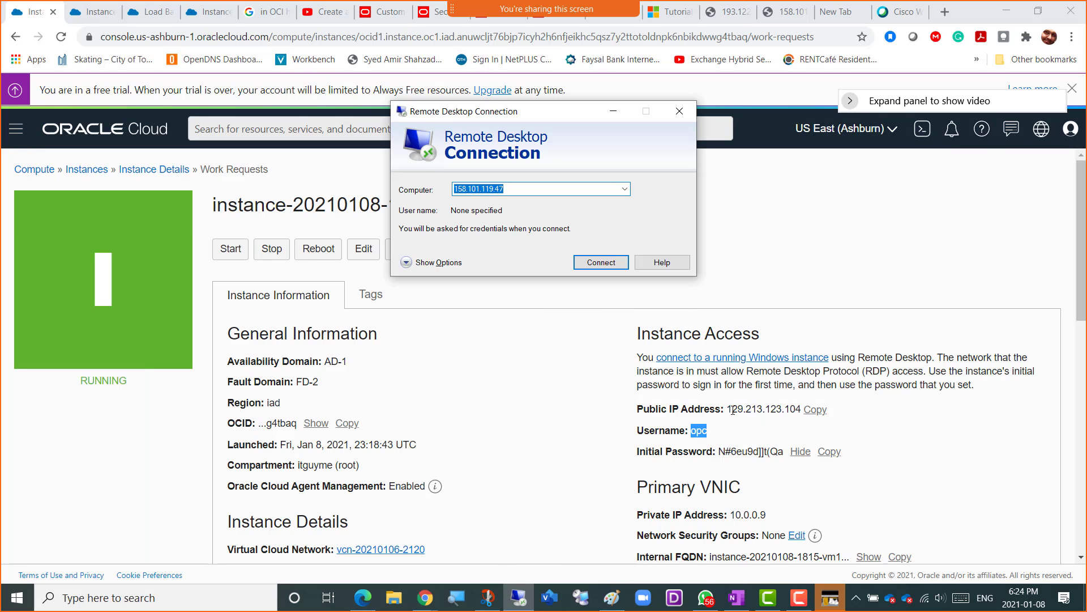
# Copy VM1's public IP 129.213.123.104 into the Computer field and connect
pyautogui.click(814, 409)
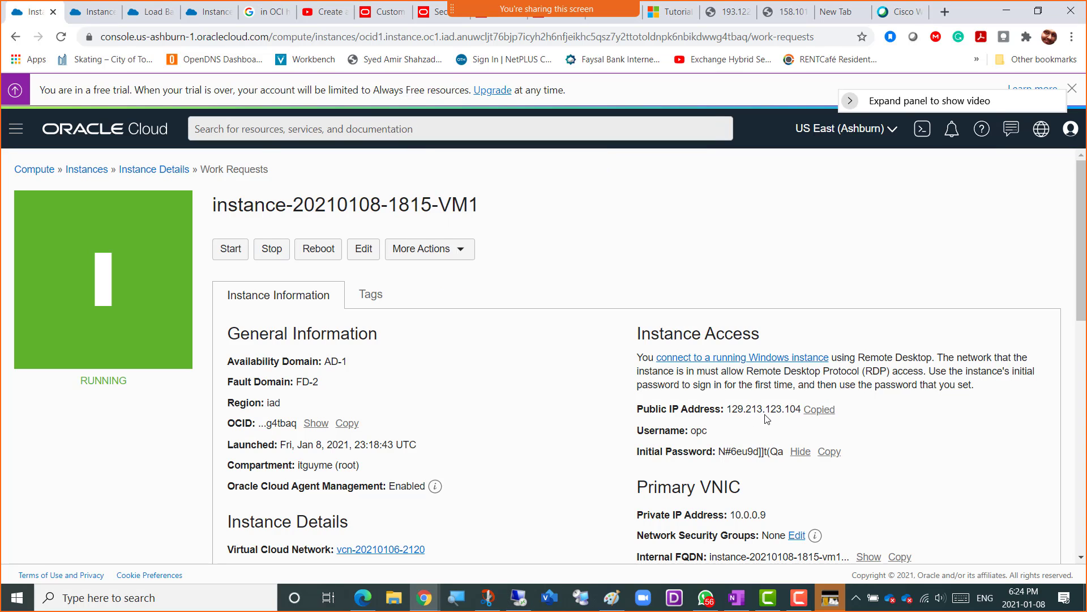
pyautogui.hotkey('alt', 'Tab')
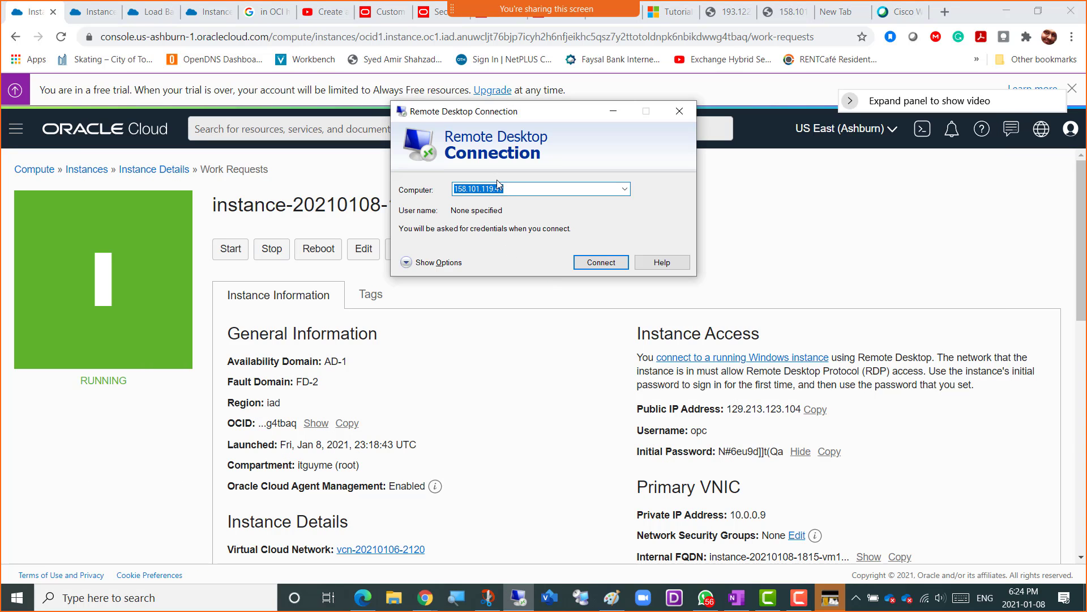
pyautogui.write('129.213.123.104')
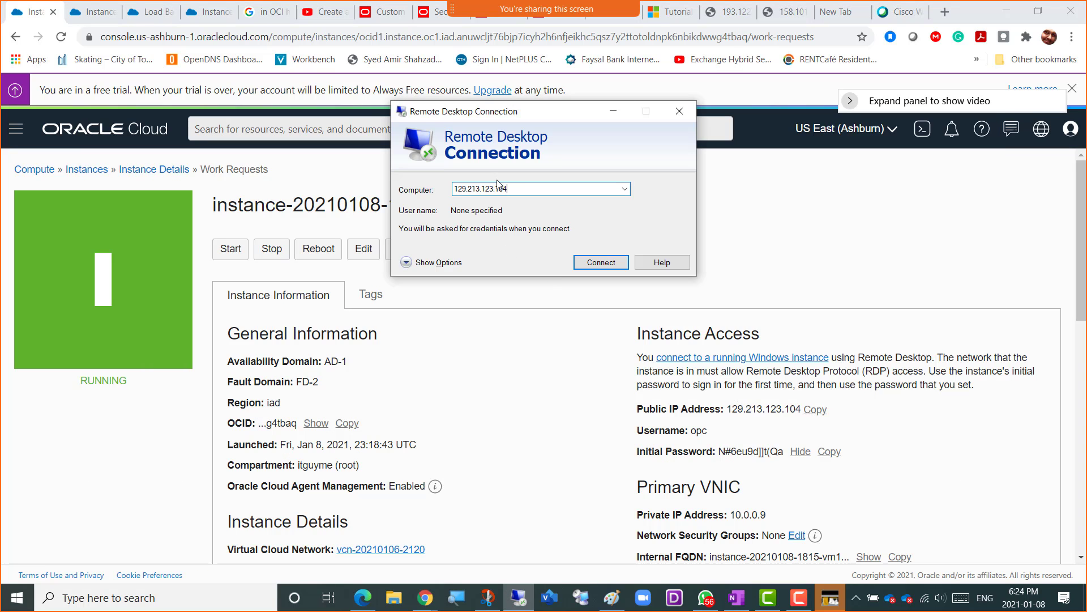
pyautogui.click(595, 264)
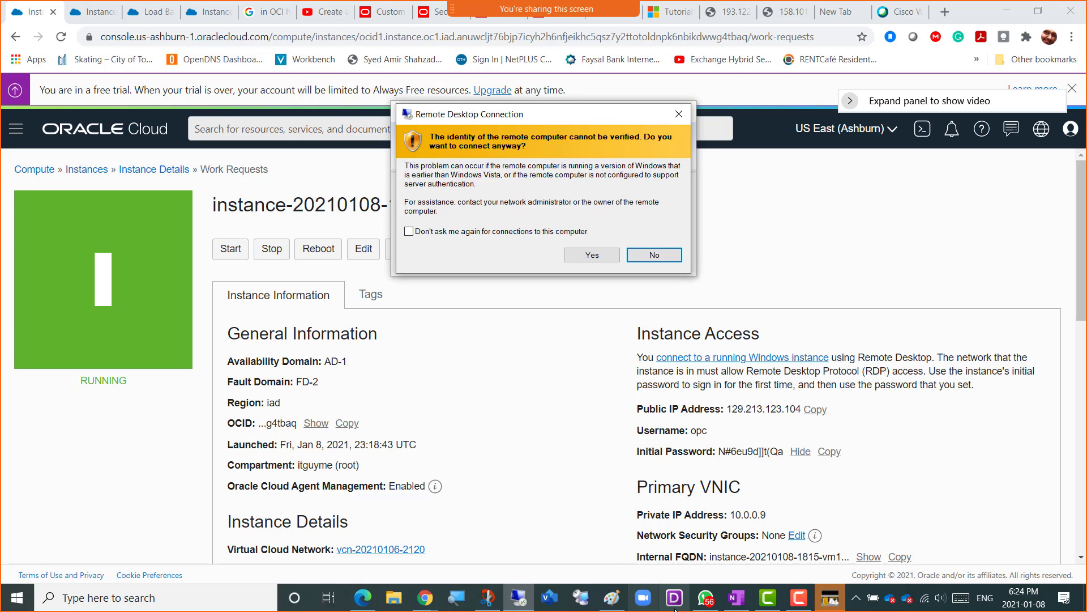
# In Paint, circle Port 3389 in green and draw a green tick above Subnet with the pencil
pyautogui.click(607, 603)
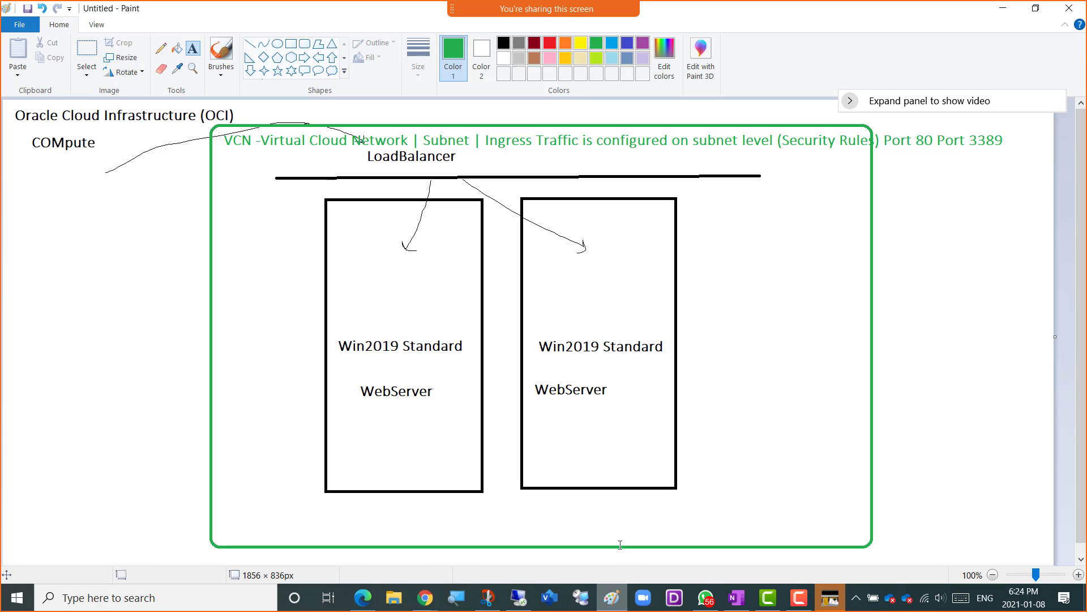
pyautogui.click(161, 48)
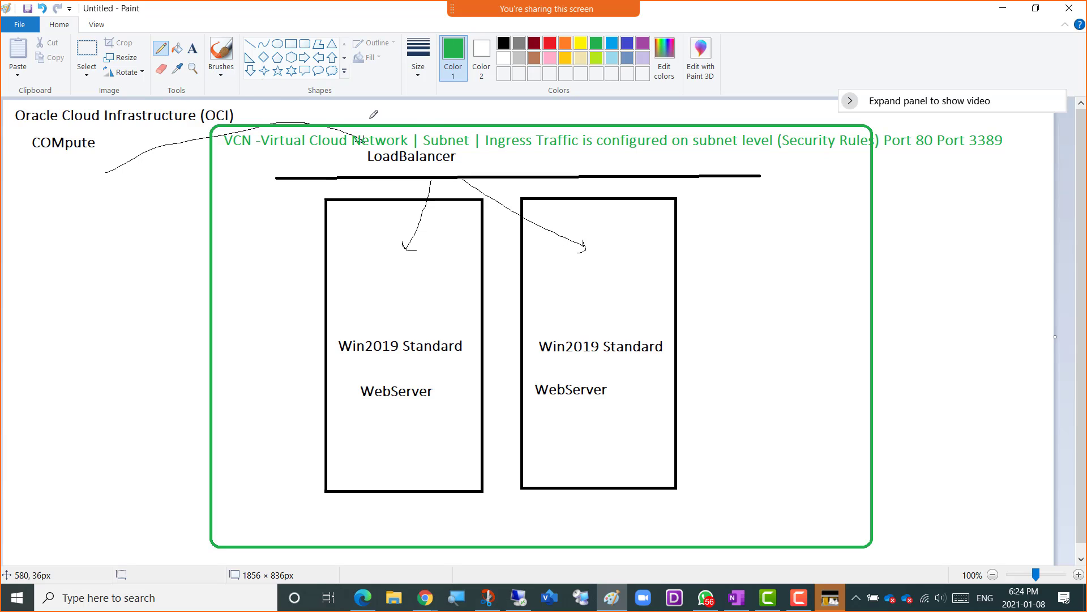
pyautogui.moveTo(437, 134); pyautogui.dragTo(462, 106)
pyautogui.moveTo(1007, 134)
pyautogui.mouseDown()
pyautogui.moveTo(946, 114)
pyautogui.moveTo(934, 146)
pyautogui.moveTo(993, 151)
pyautogui.moveTo(1006, 133)
pyautogui.mouseUp()
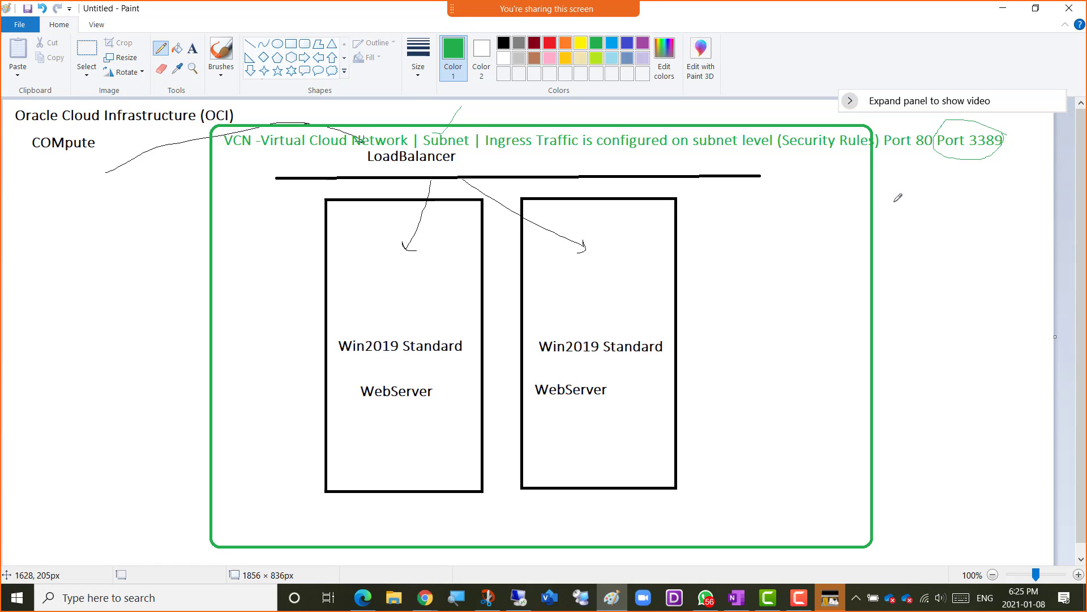
pyautogui.moveTo(434, 126); pyautogui.dragTo(458, 111)
pyautogui.hotkey('alt', 'Tab')
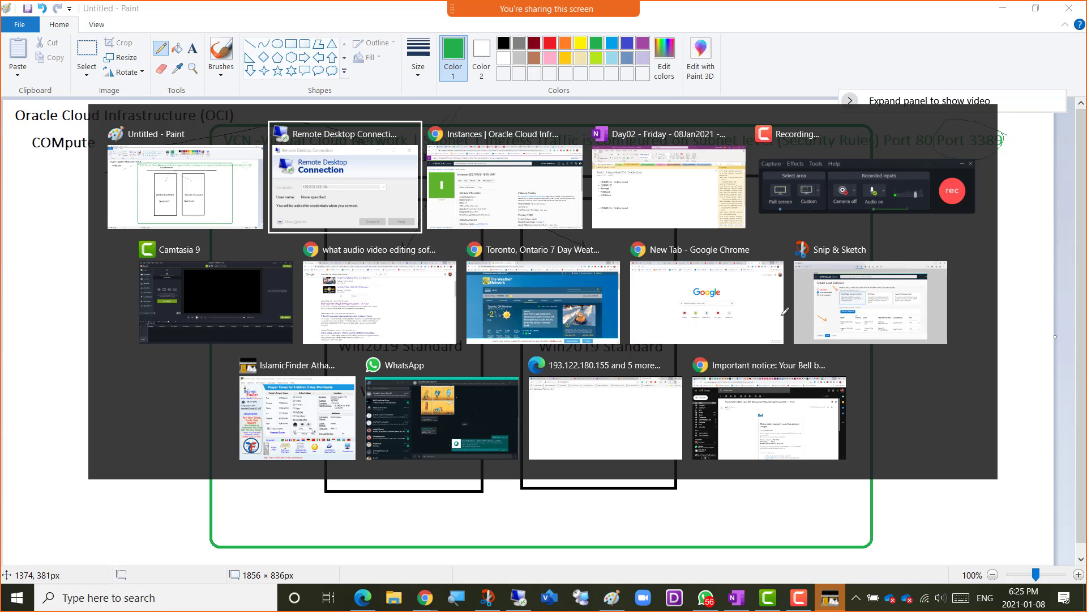
pyautogui.click(508, 224)
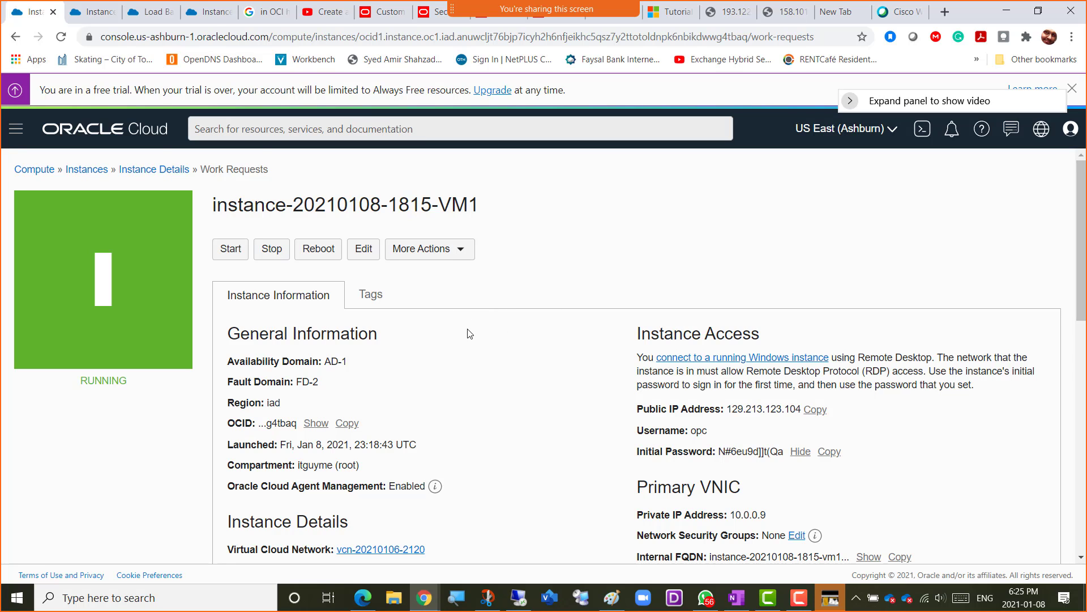
pyautogui.scroll(-3, 469, 333)
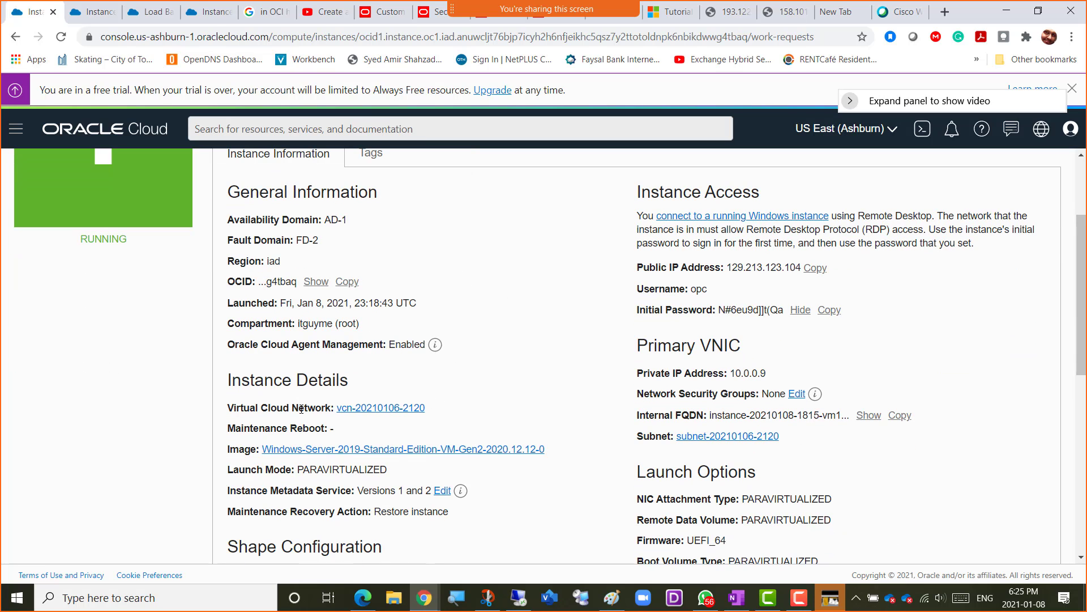
pyautogui.moveTo(260, 380); pyautogui.dragTo(328, 408)
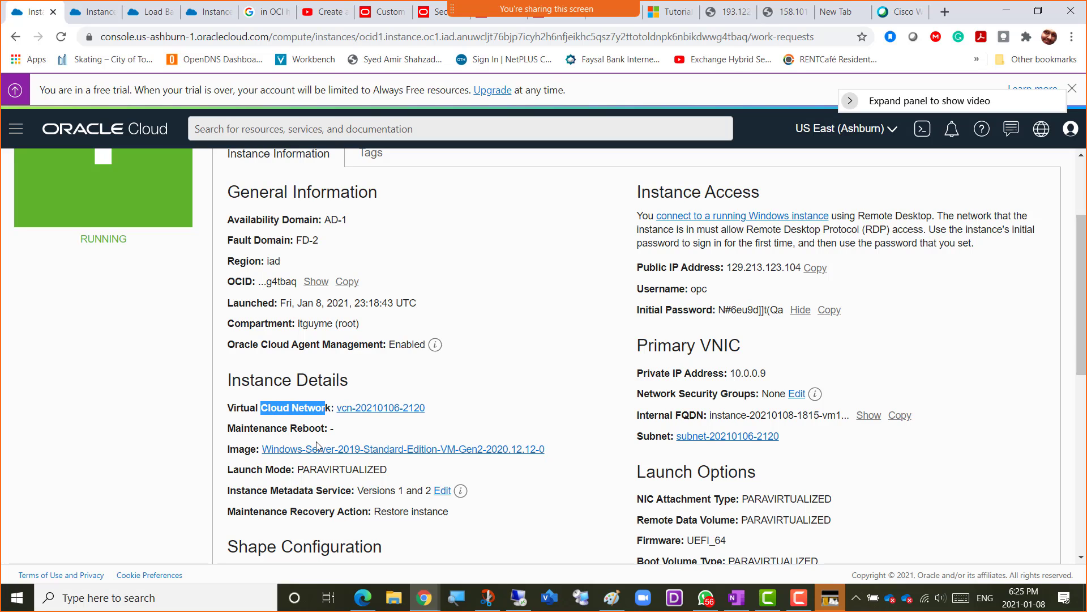
pyautogui.click(371, 408)
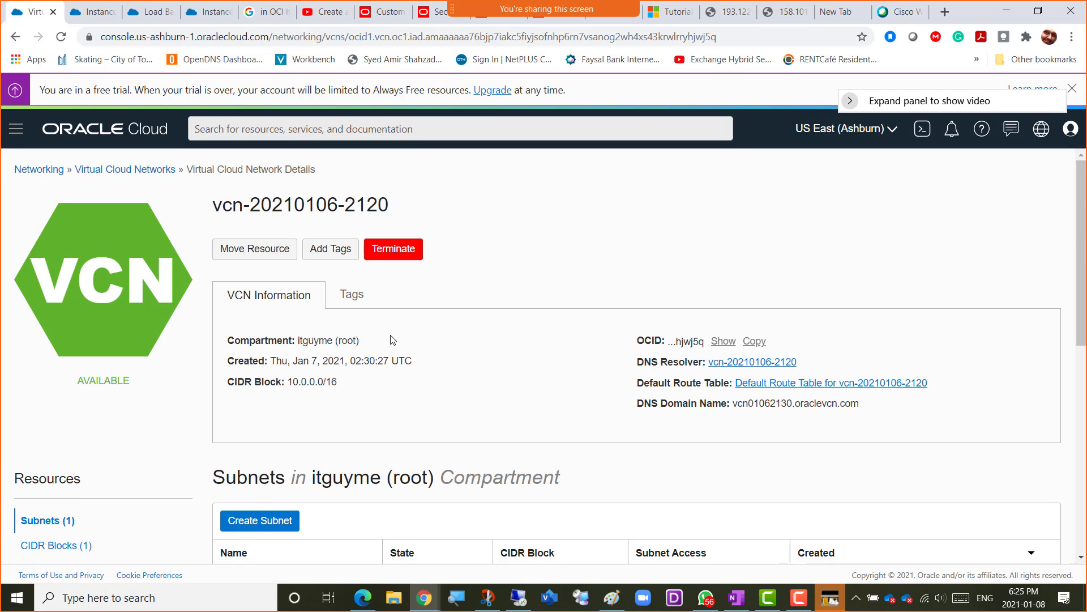
pyautogui.scroll(-2, 393, 339)
pyautogui.scroll(2, 284, 294)
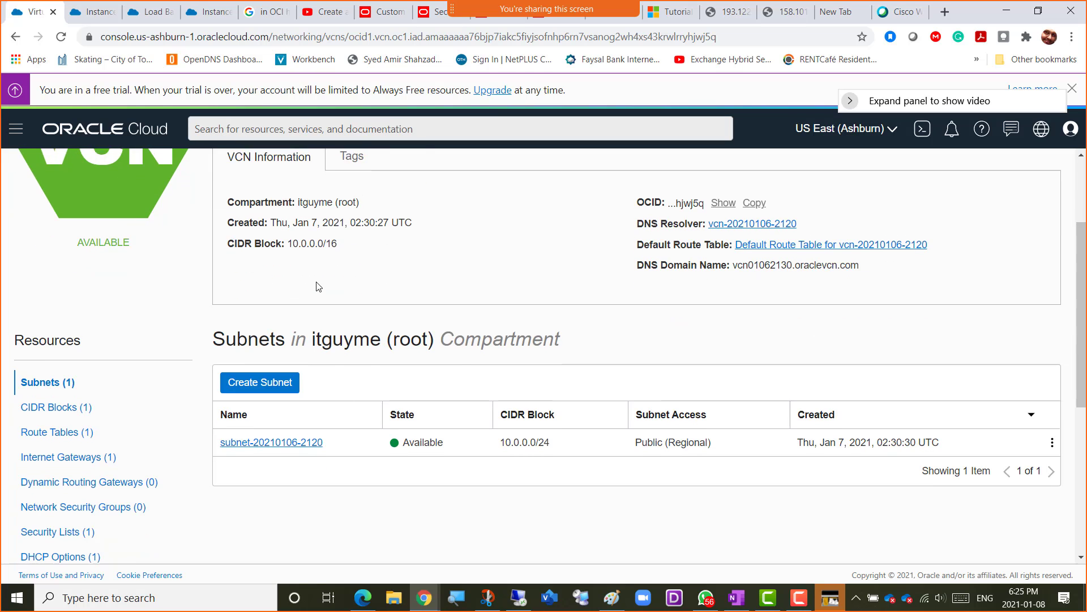
pyautogui.scroll(-3, 306, 321)
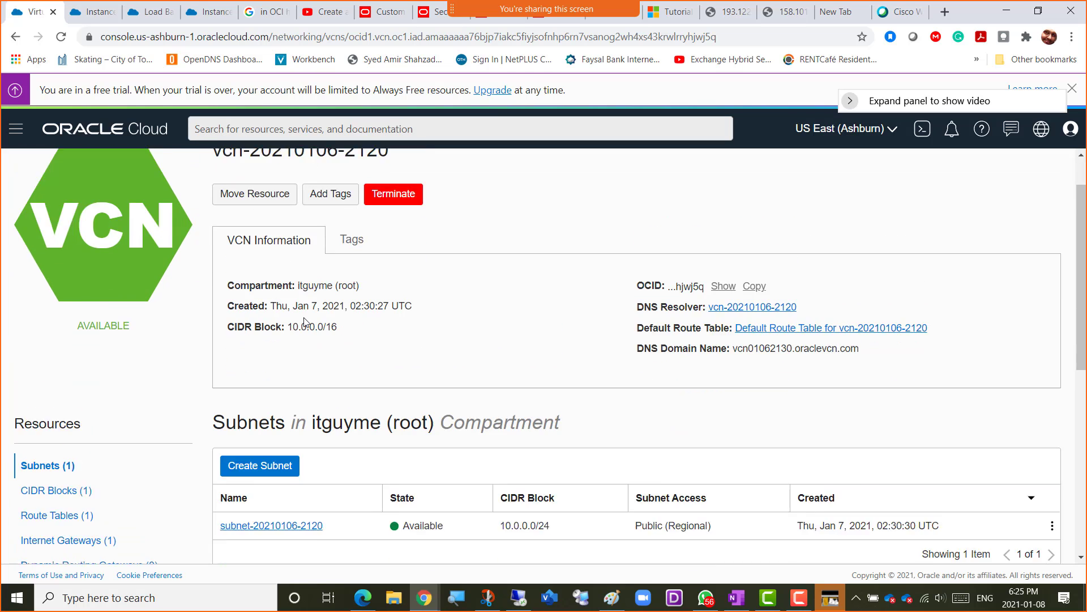
pyautogui.scroll(3, 272, 261)
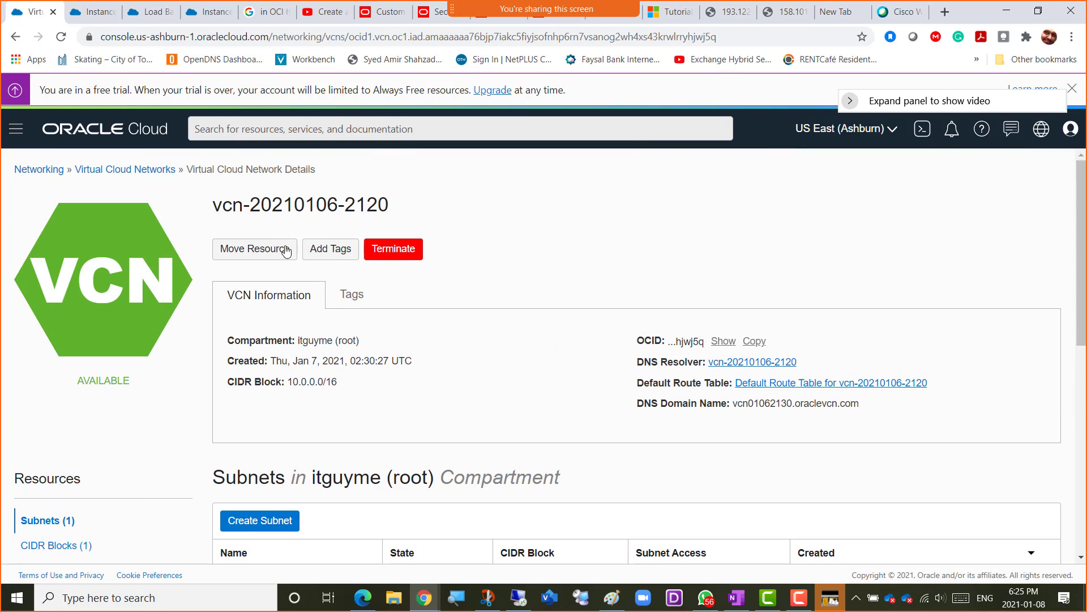
pyautogui.scroll(-3, 283, 340)
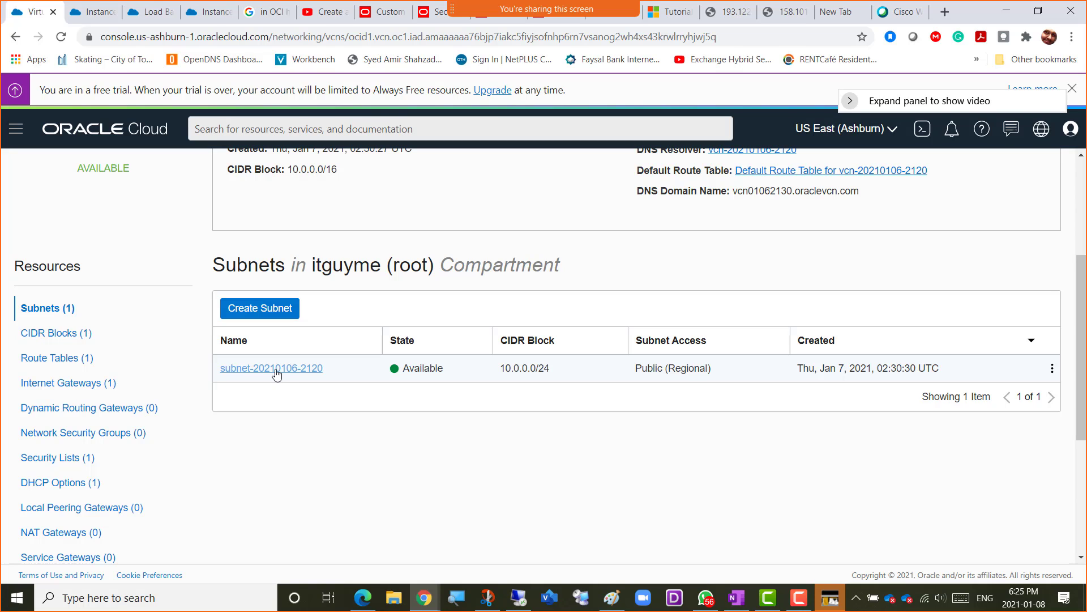
pyautogui.click(281, 372)
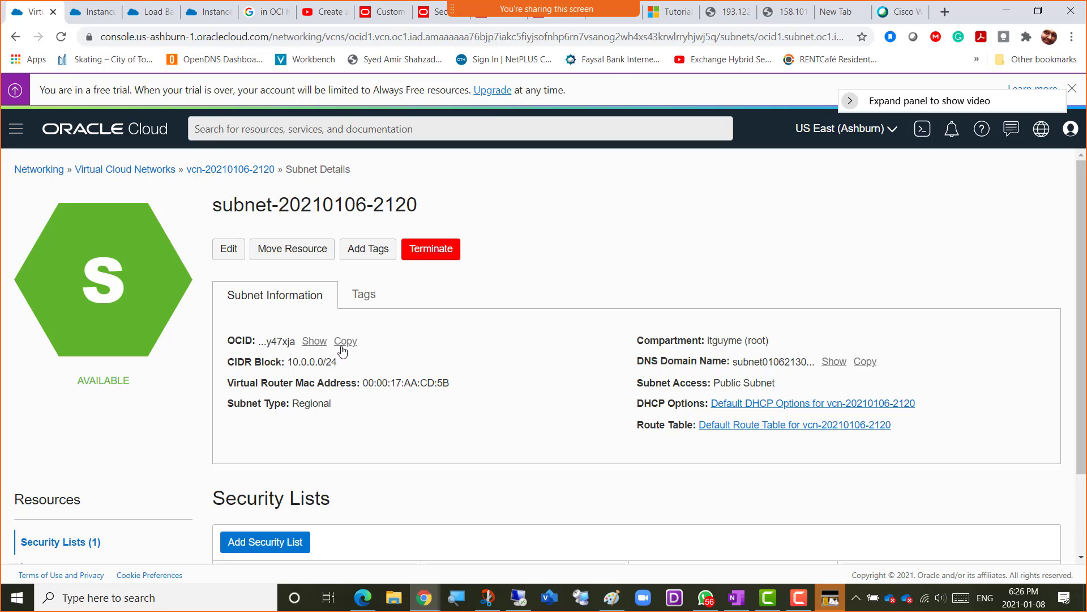
pyautogui.scroll(-2, 342, 354)
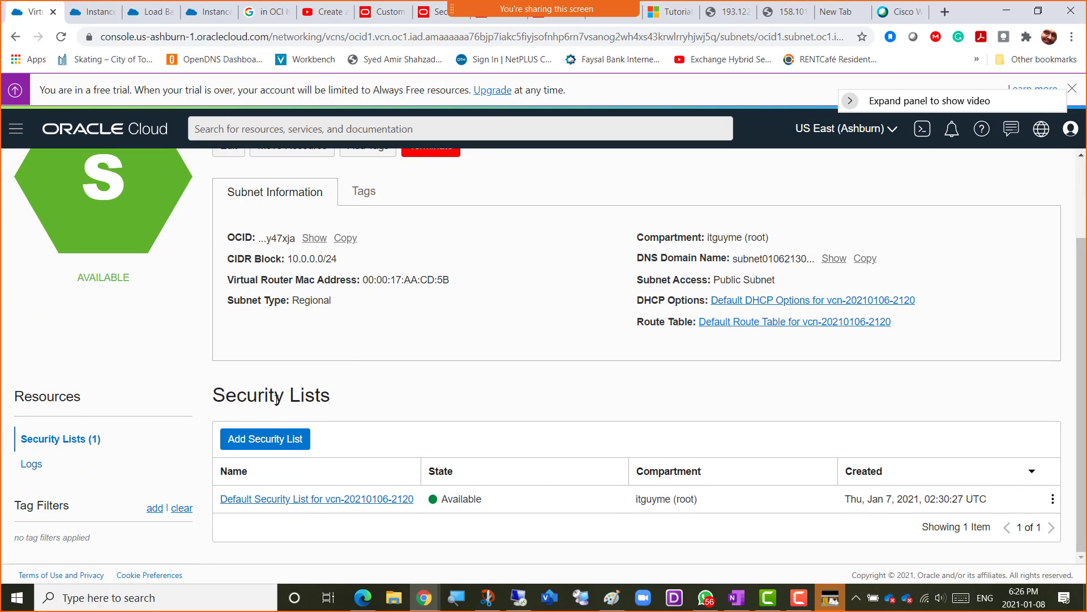
pyautogui.moveTo(242, 397); pyautogui.dragTo(345, 396)
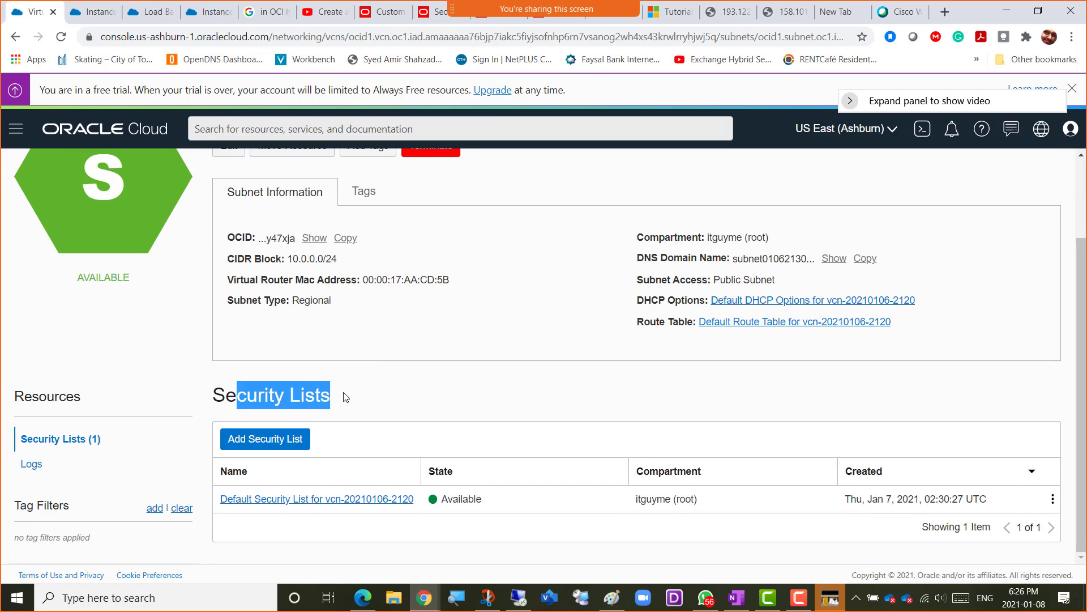
pyautogui.click(373, 396)
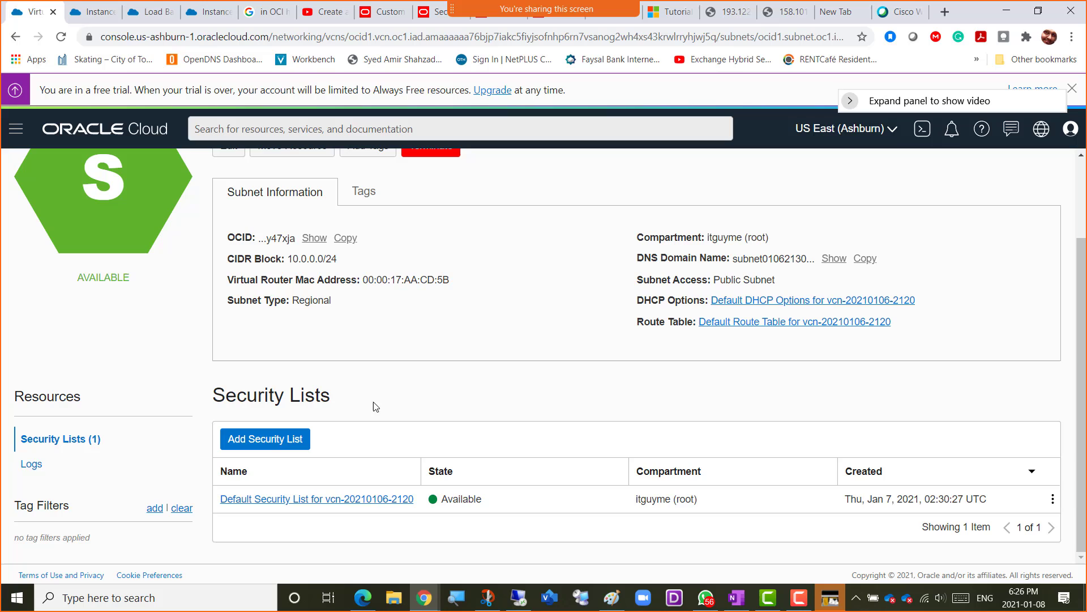
pyautogui.click(323, 504)
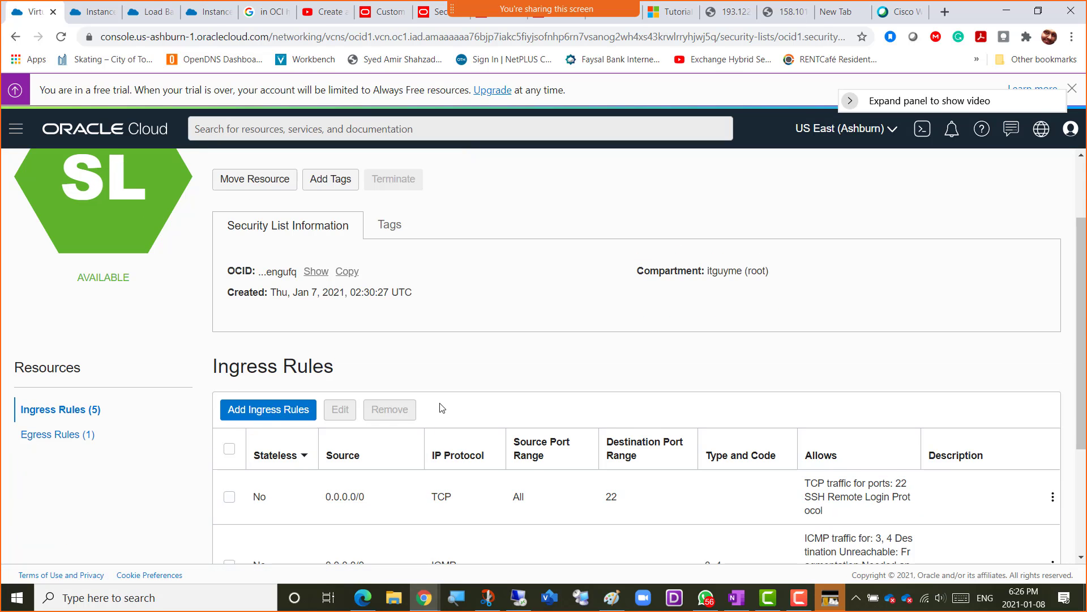
pyautogui.scroll(-3, 441, 408)
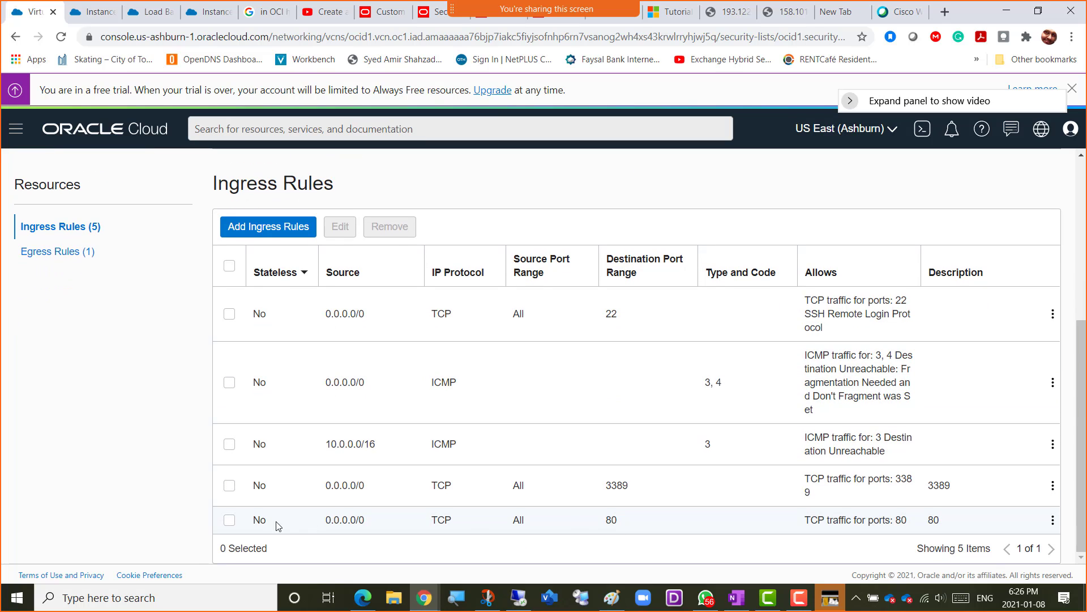
# Remove the TCP port 80 and port 3389 ingress rules from the security list
pyautogui.click(230, 520)
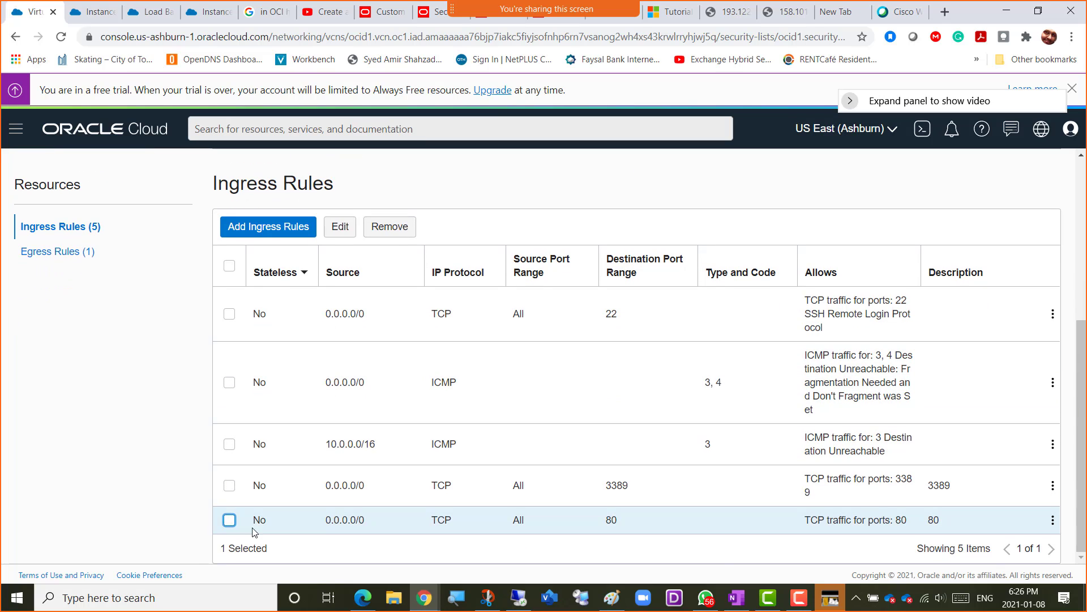
pyautogui.click(1053, 520)
pyautogui.click(1017, 538)
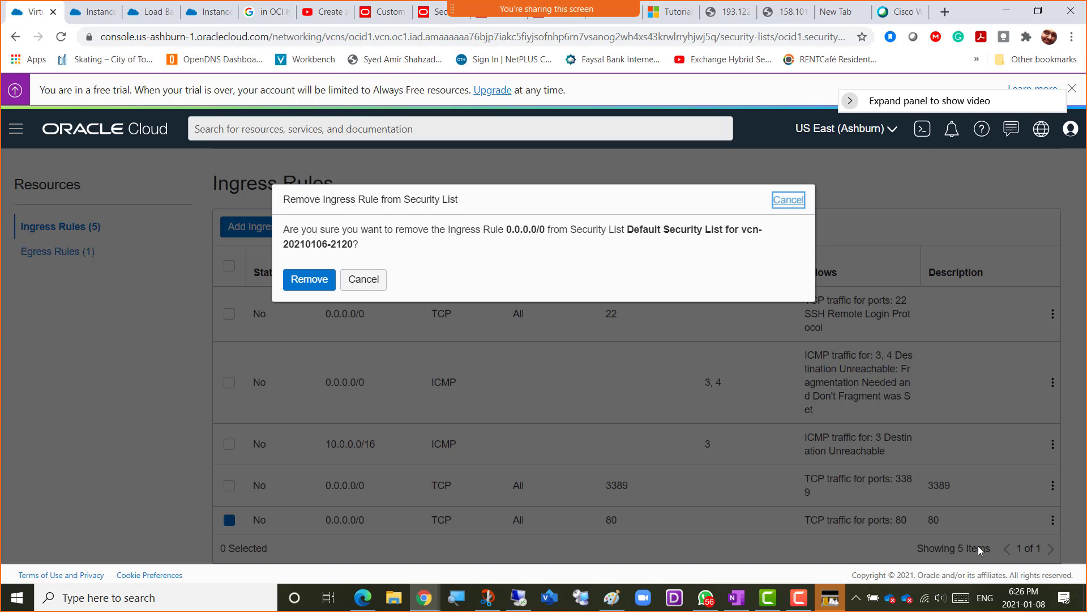
pyautogui.click(308, 283)
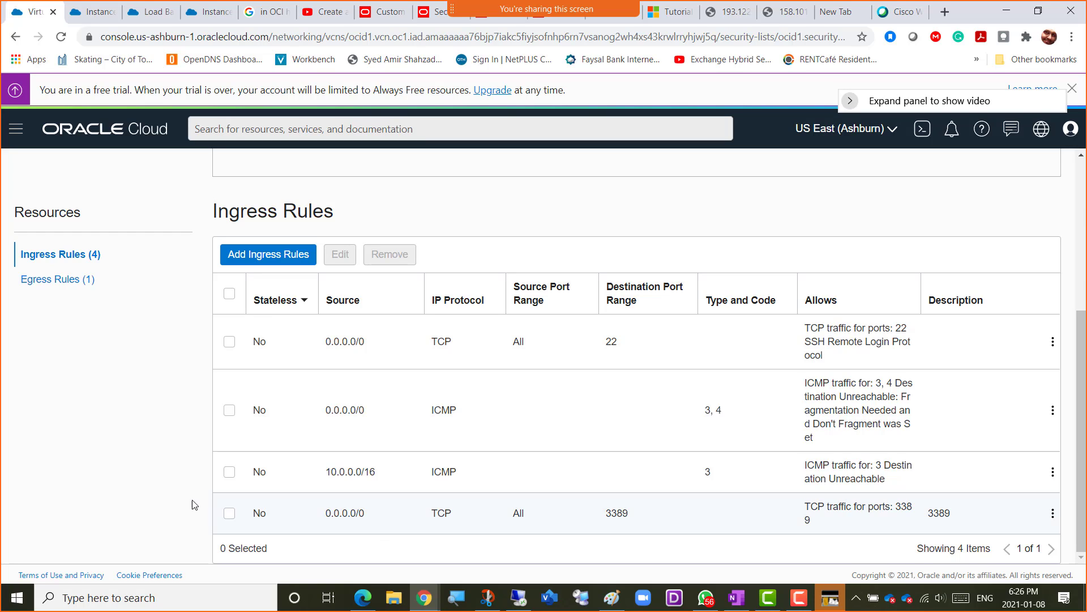
pyautogui.click(230, 513)
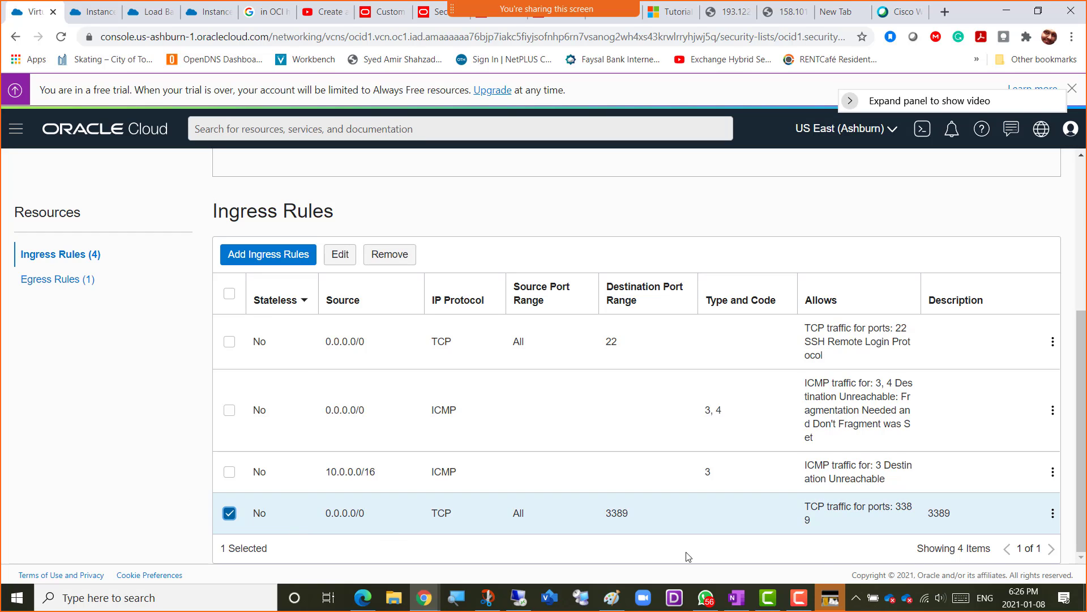
pyautogui.click(1052, 514)
pyautogui.click(1018, 537)
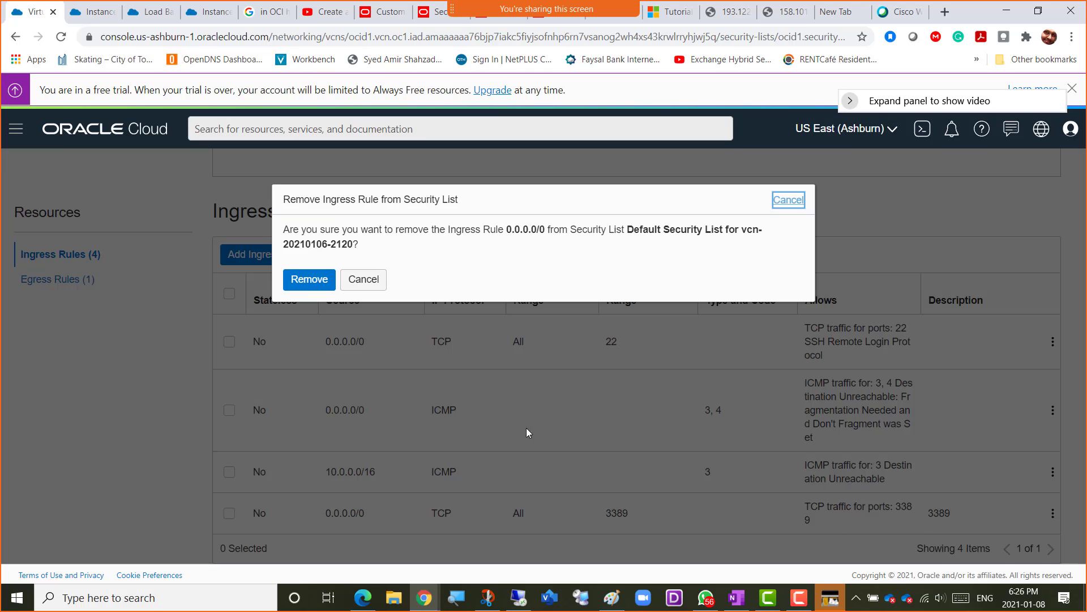
pyautogui.click(305, 288)
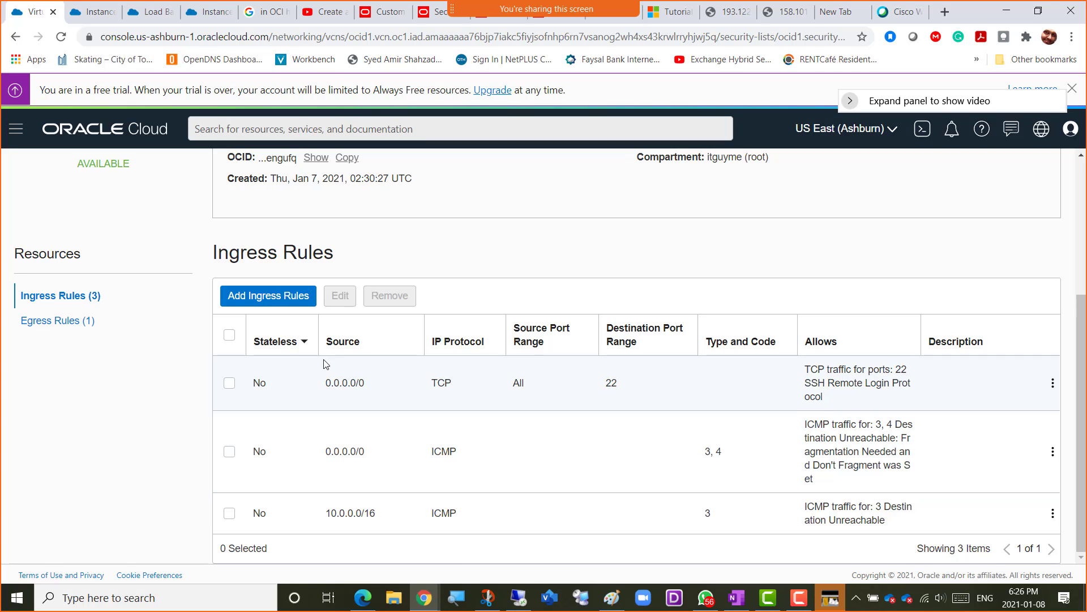
# Add an ingress rule allowing TCP 3389 from 0.0.0.0/0, described '3389 - RDP'
pyautogui.click(260, 300)
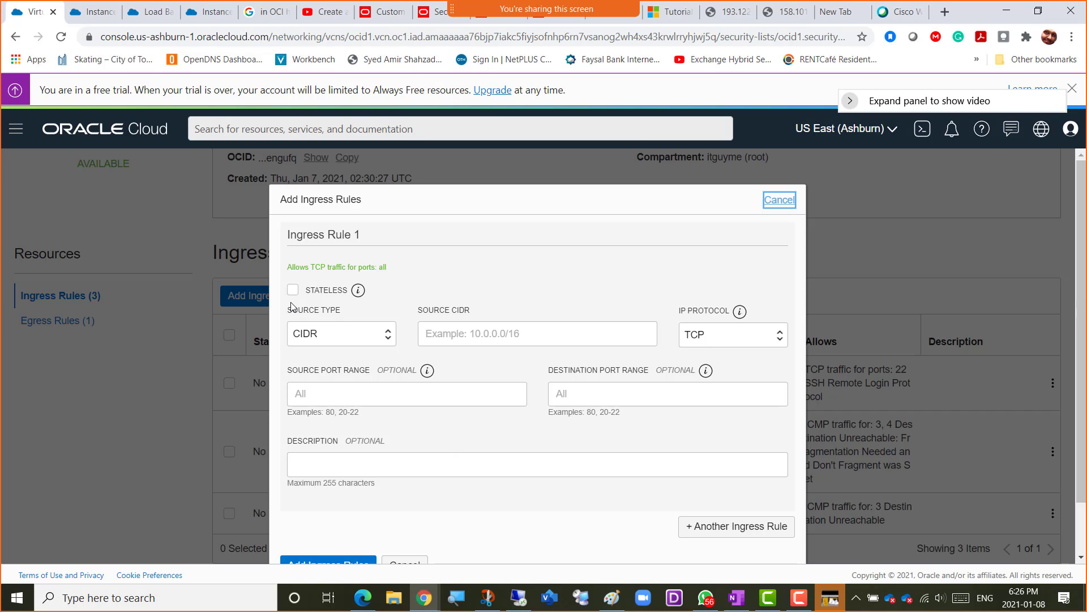
pyautogui.click(484, 333)
pyautogui.write('0.0.0.0')
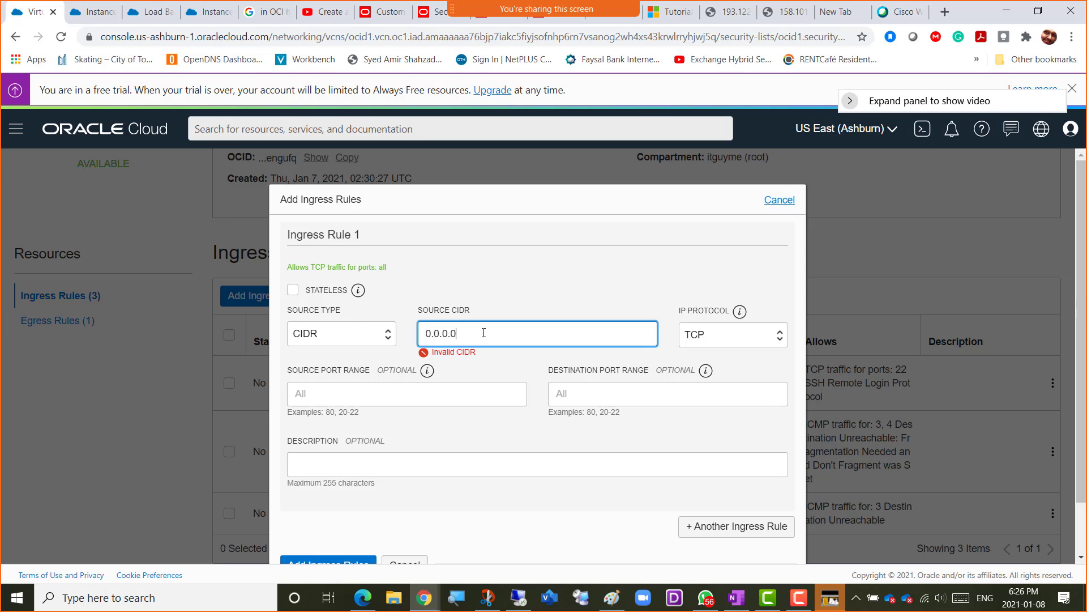
pyautogui.write('/0')
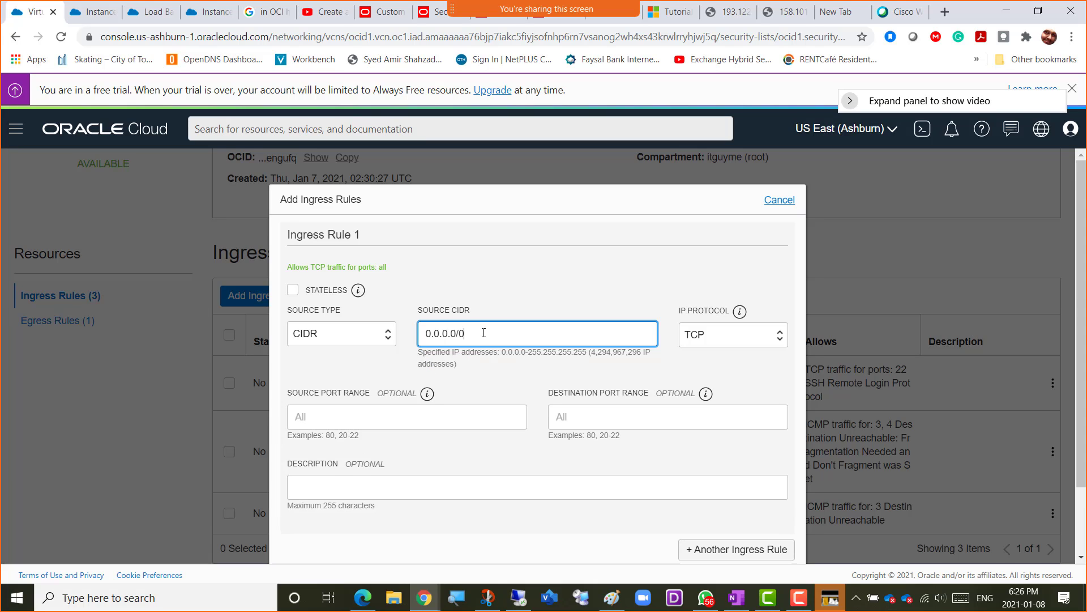
pyautogui.press('Tab')
pyautogui.press('Tab')
pyautogui.press('Tab')
pyautogui.press('Tab')
pyautogui.press('Tab')
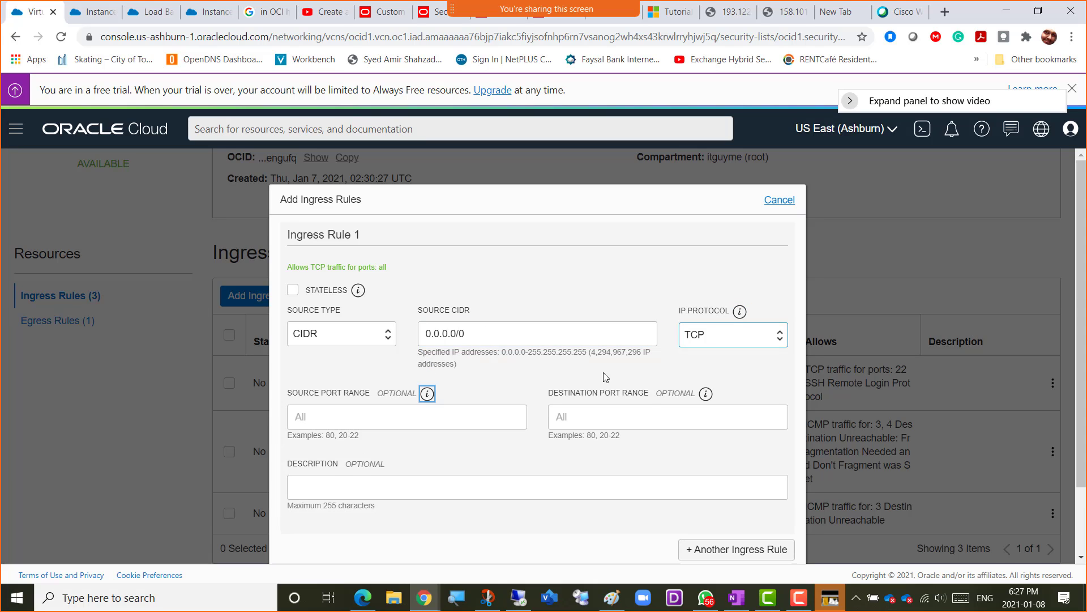
pyautogui.press('Tab')
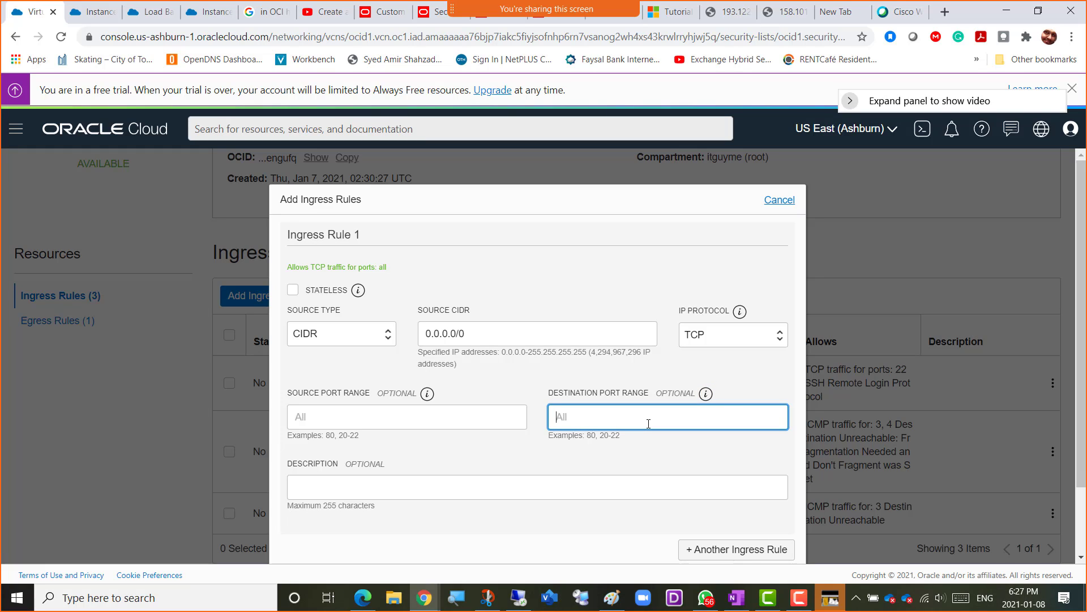
pyautogui.write('3389')
pyautogui.click(454, 491)
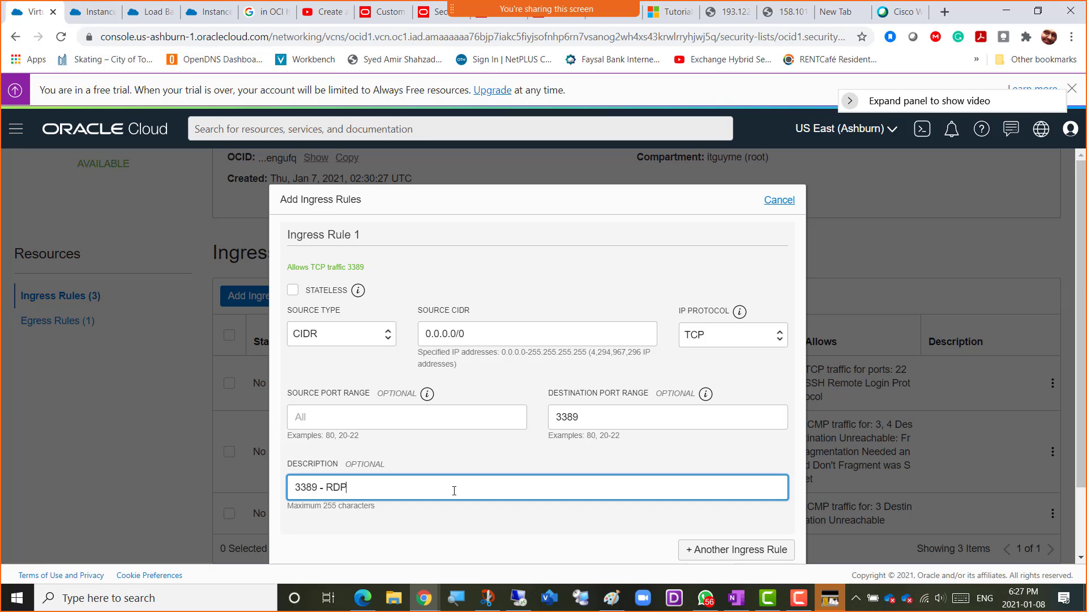
pyautogui.scroll(-2, 773, 463)
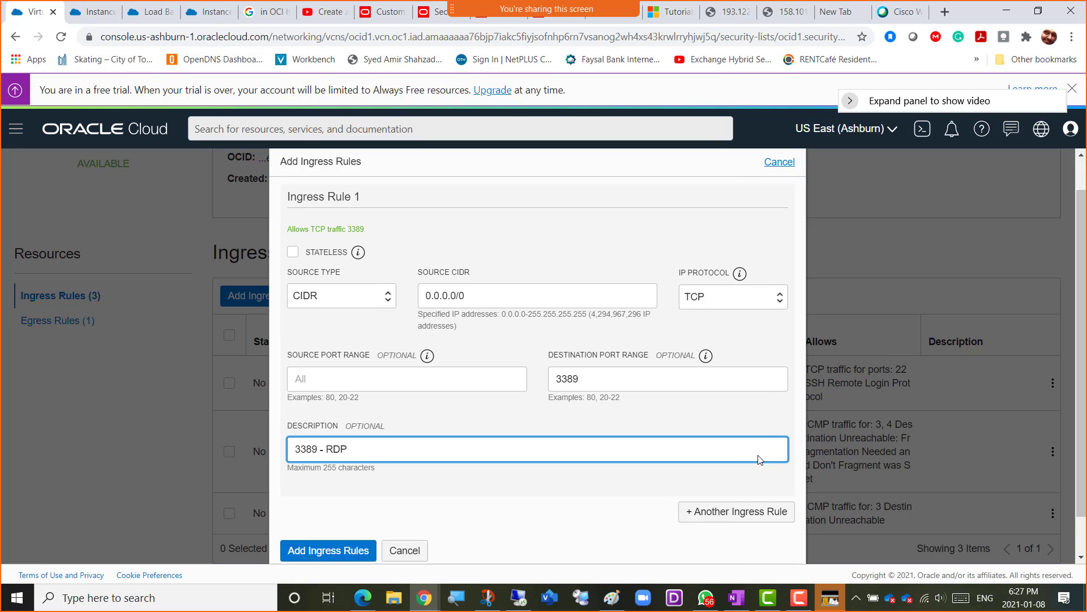
pyautogui.click(325, 506)
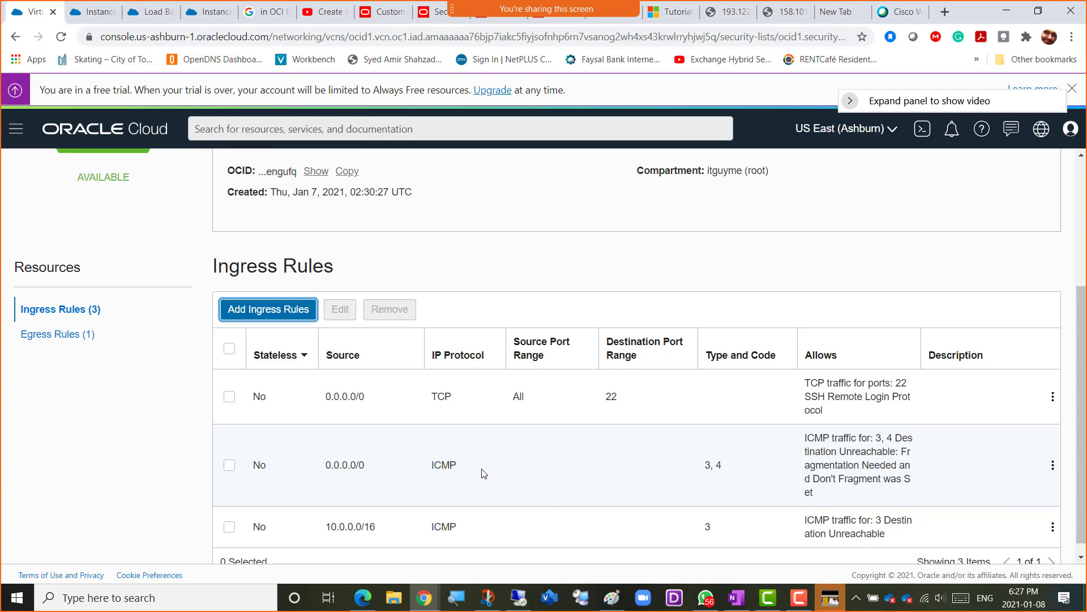
pyautogui.scroll(-1, 484, 474)
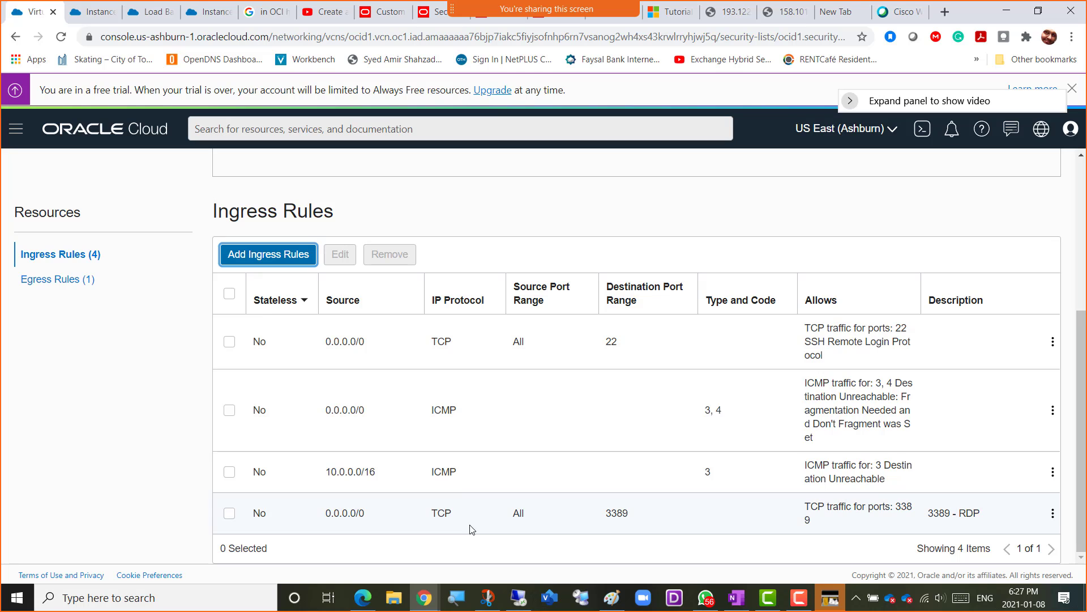
# Add an ingress rule allowing TCP 80 from 0.0.0.0/0, described '80 - http'
pyautogui.scroll(4, 356, 249)
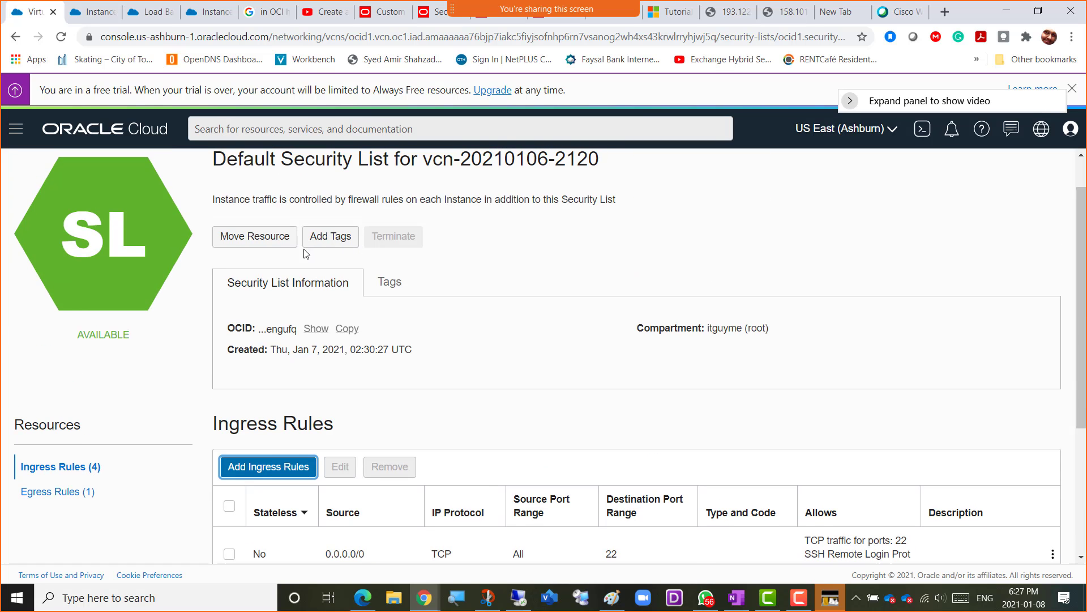
pyautogui.scroll(-4, 435, 336)
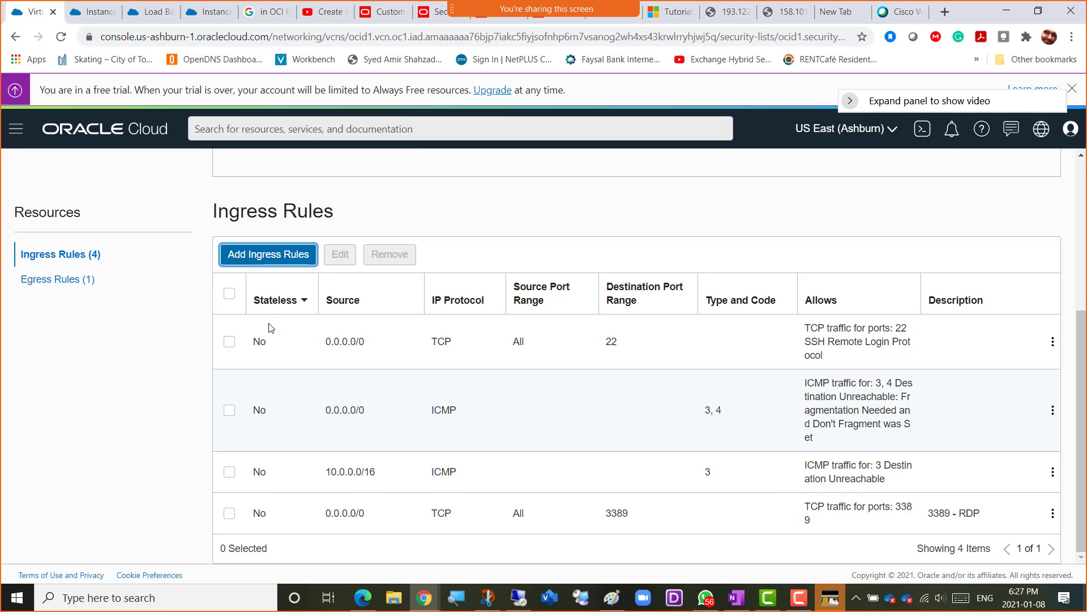
pyautogui.click(269, 258)
pyautogui.click(479, 333)
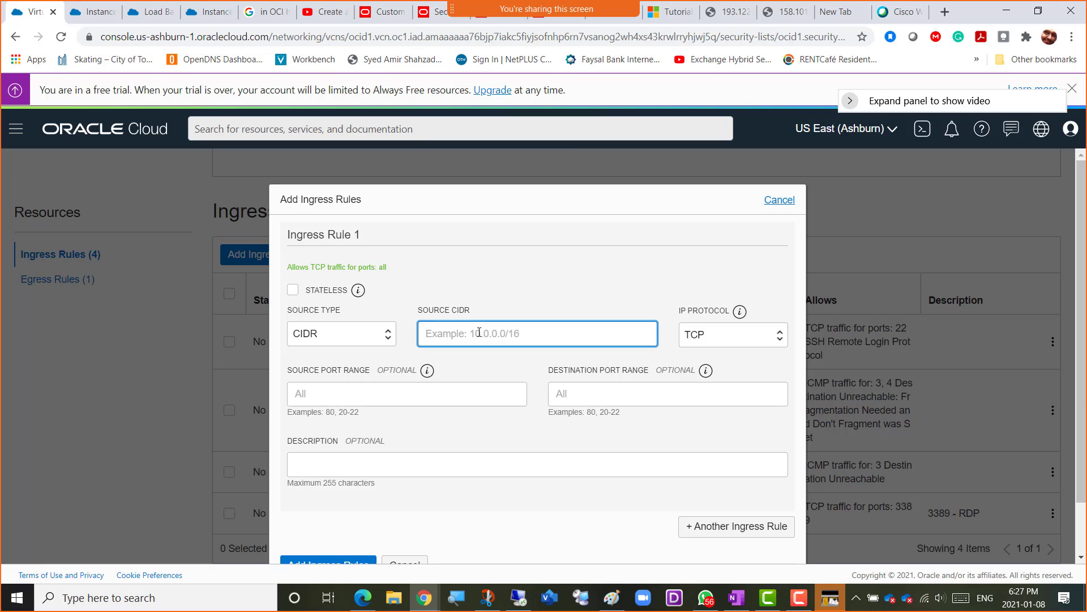
pyautogui.write('0.0.0.0')
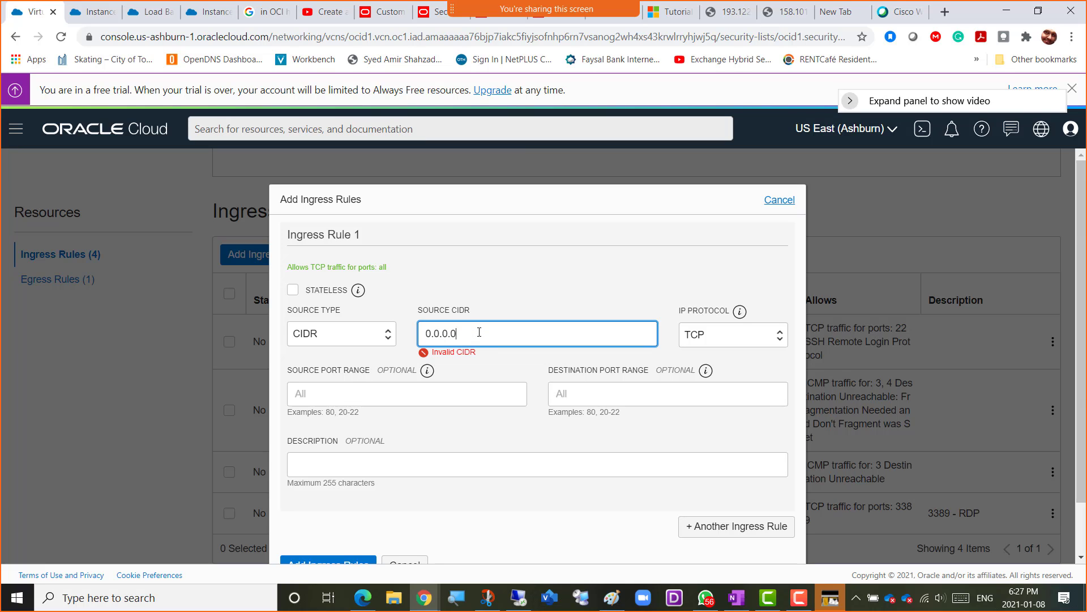
pyautogui.write('/0')
pyautogui.press('Tab')
pyautogui.press('Tab')
pyautogui.press('Tab')
pyautogui.press('Tab')
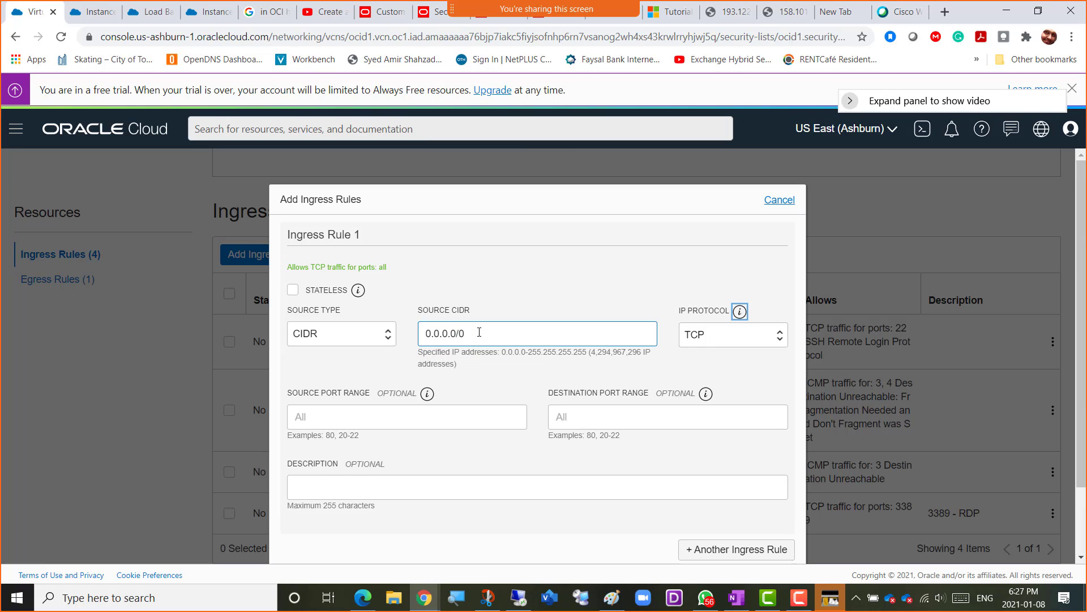
pyautogui.press('Tab')
pyautogui.press('Tab')
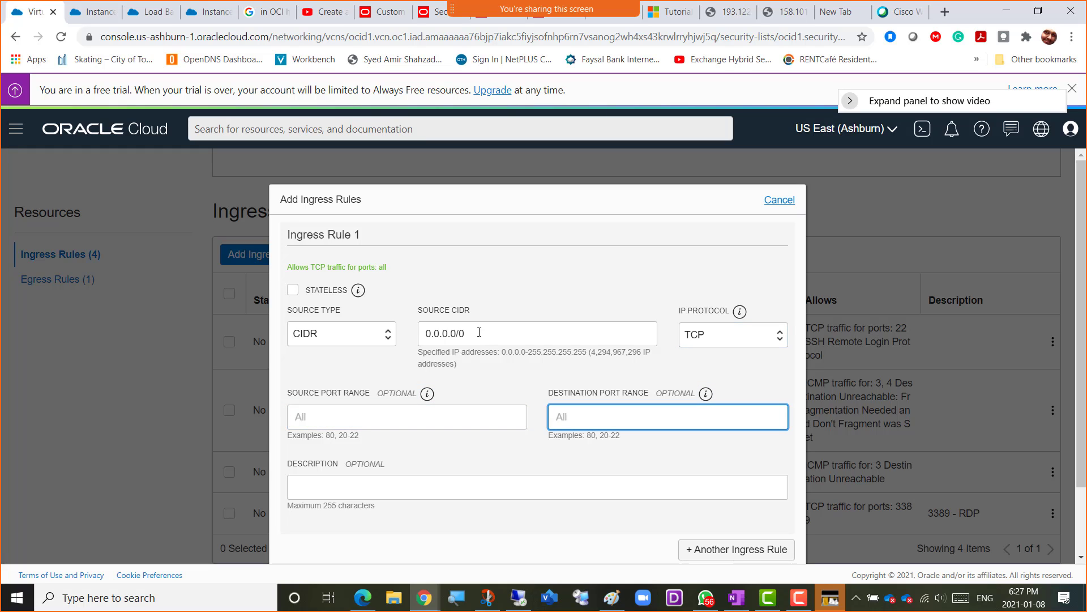
pyautogui.write('80')
pyautogui.press('Tab')
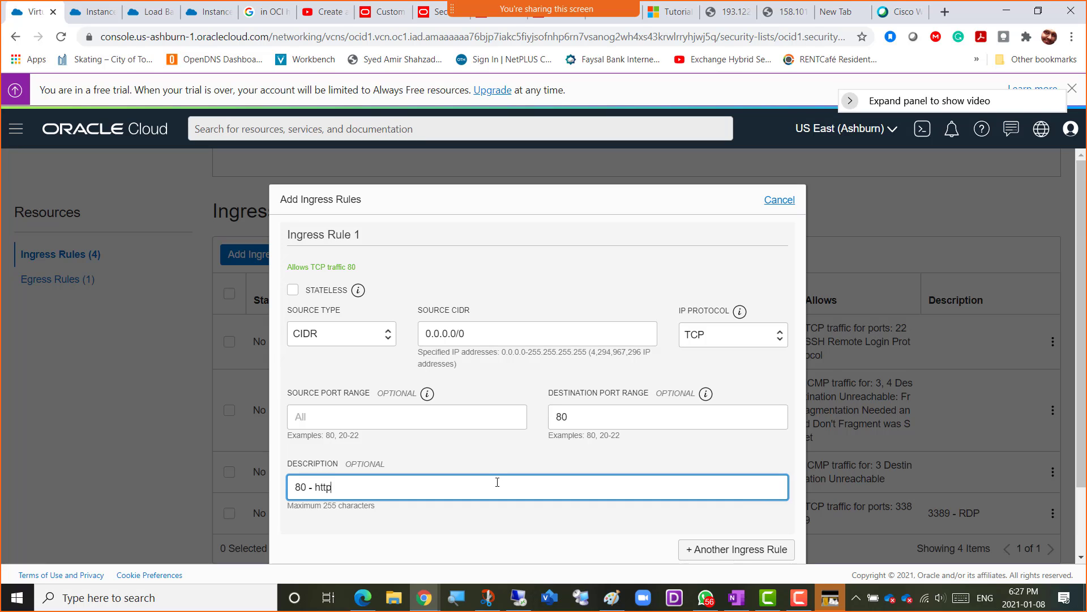
pyautogui.scroll(-2, 526, 484)
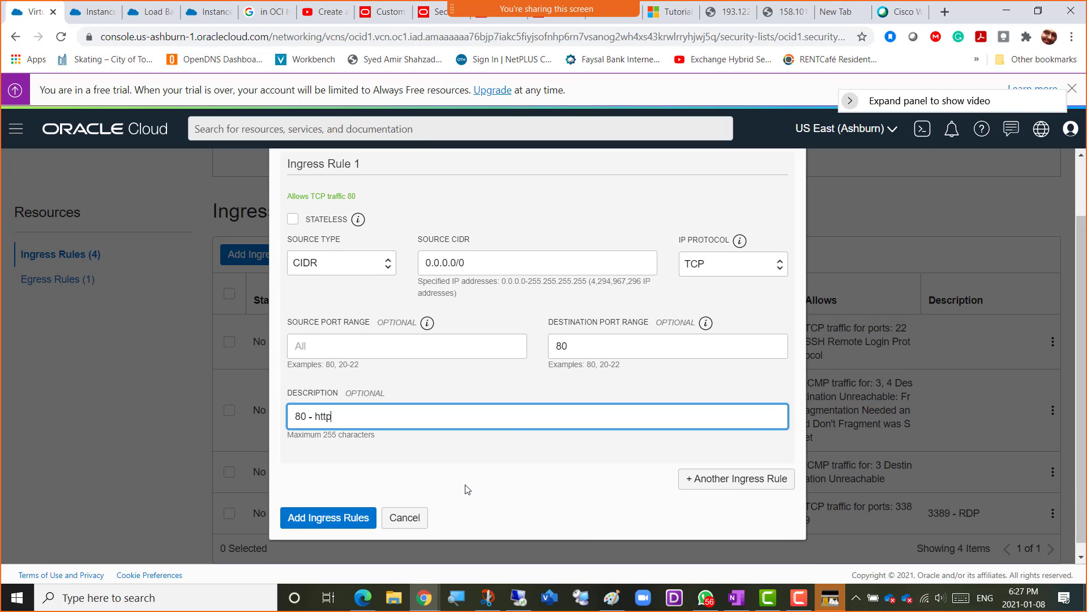
pyautogui.click(325, 520)
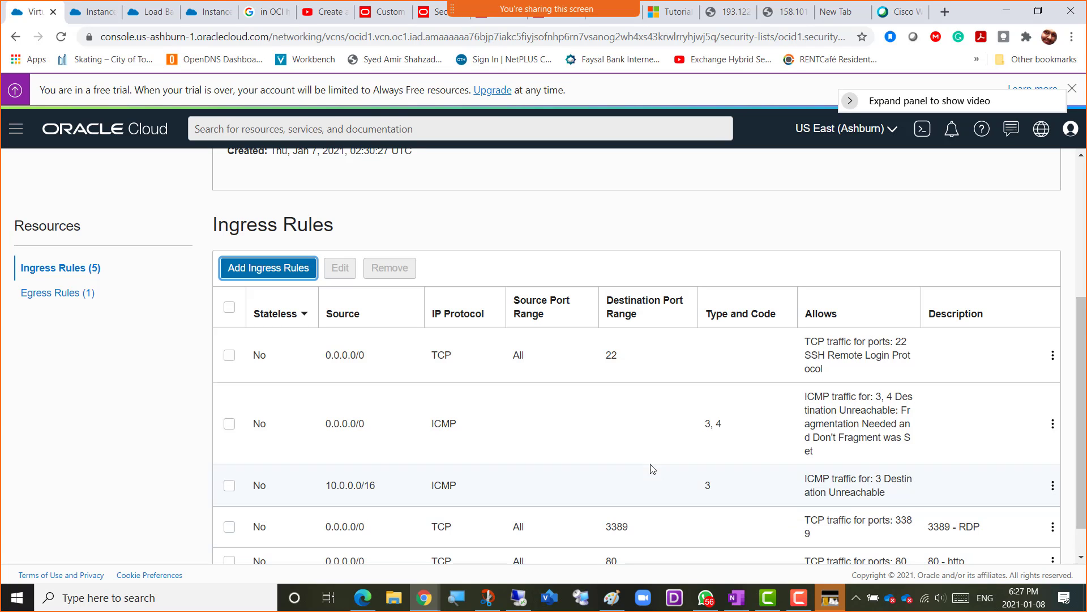
# Go back through the VCN pages to the Compute Instances list showing VM1 and VM2
pyautogui.scroll(-1, 521, 433)
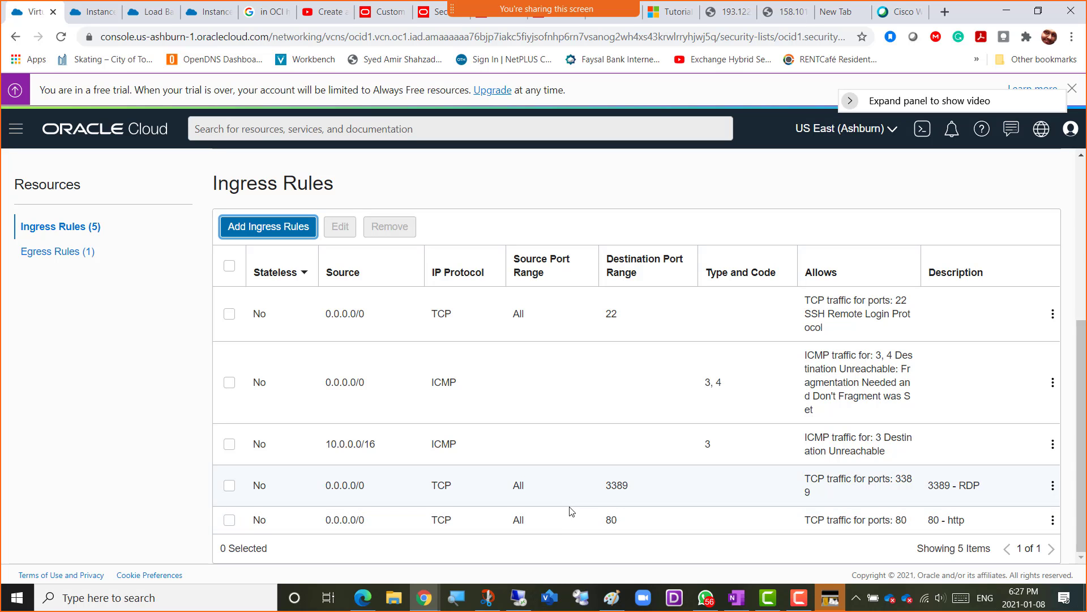
pyautogui.scroll(3, 432, 453)
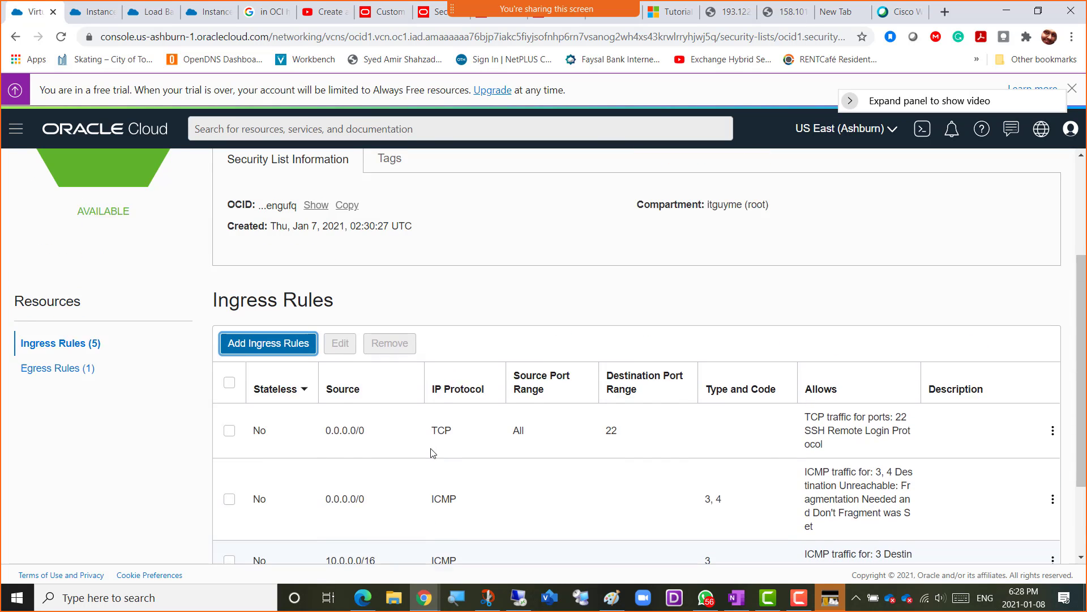
pyautogui.scroll(-3, 363, 311)
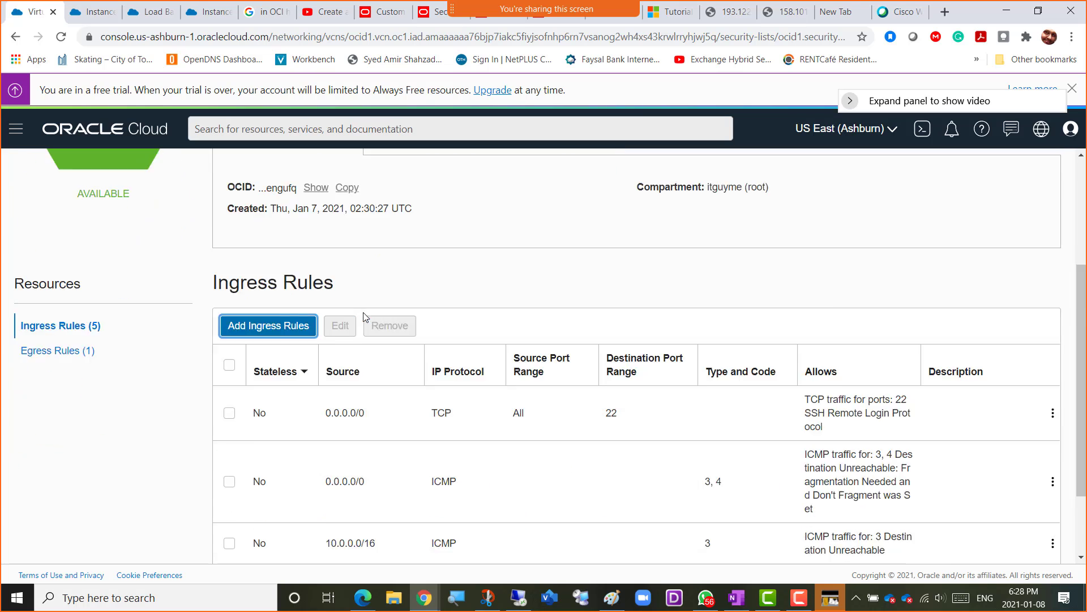
pyautogui.scroll(5, 363, 315)
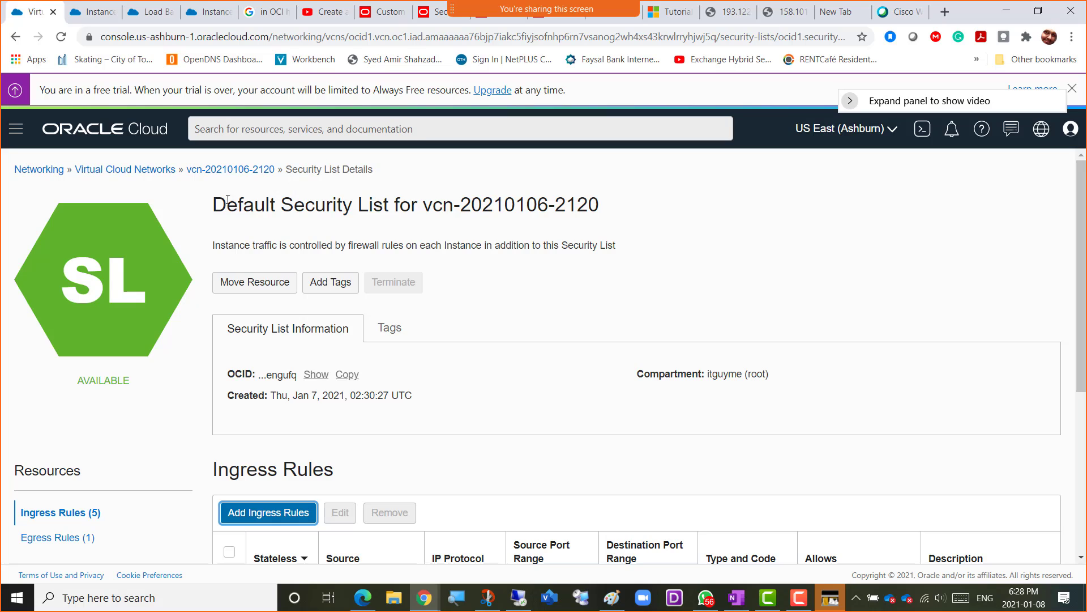
pyautogui.click(227, 171)
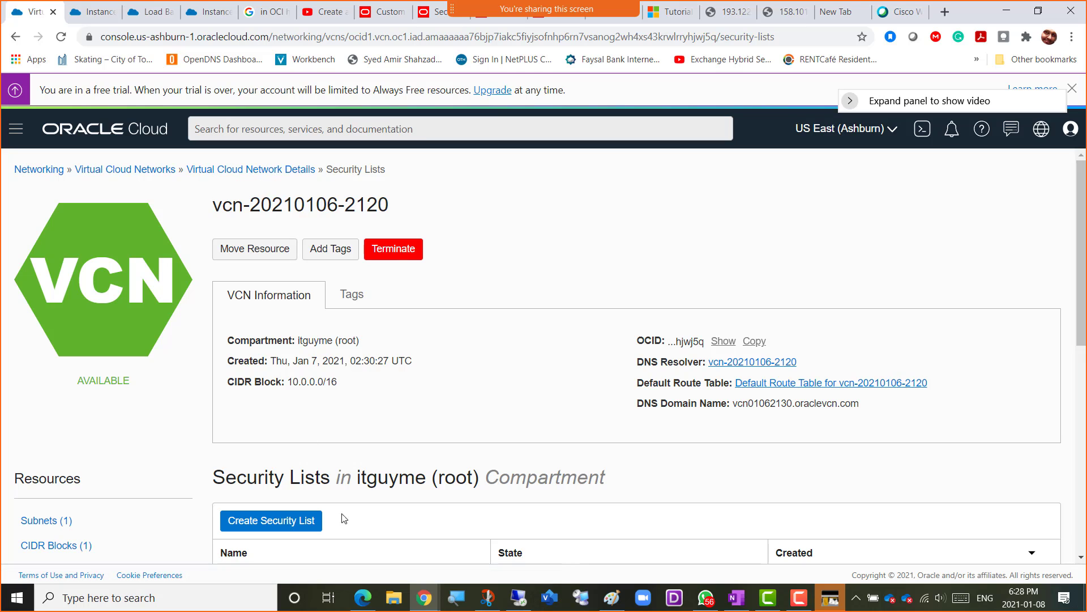
pyautogui.scroll(-5, 300, 403)
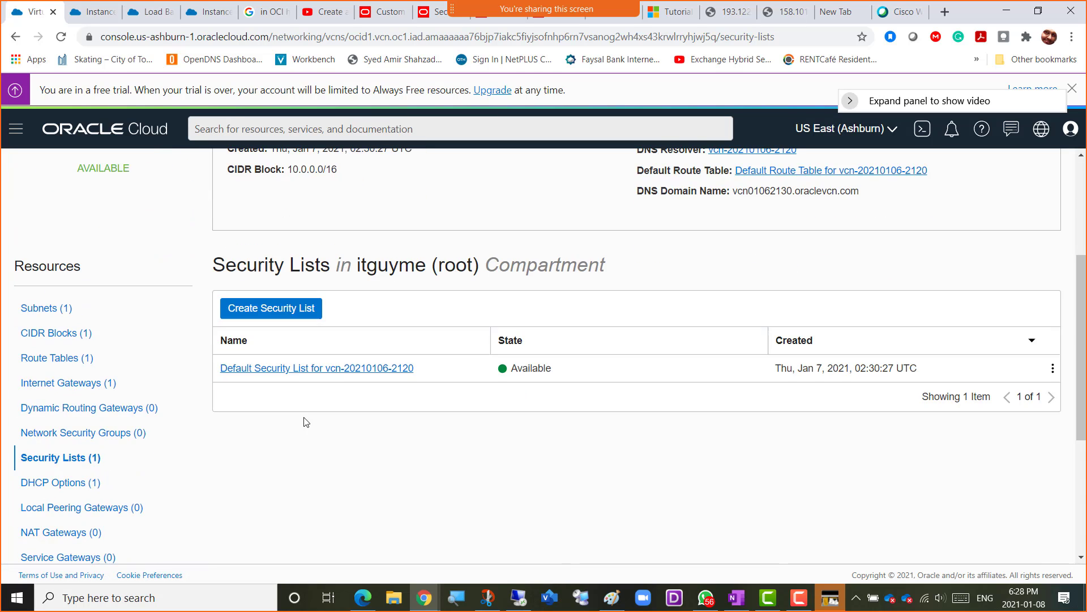
pyautogui.scroll(5, 303, 422)
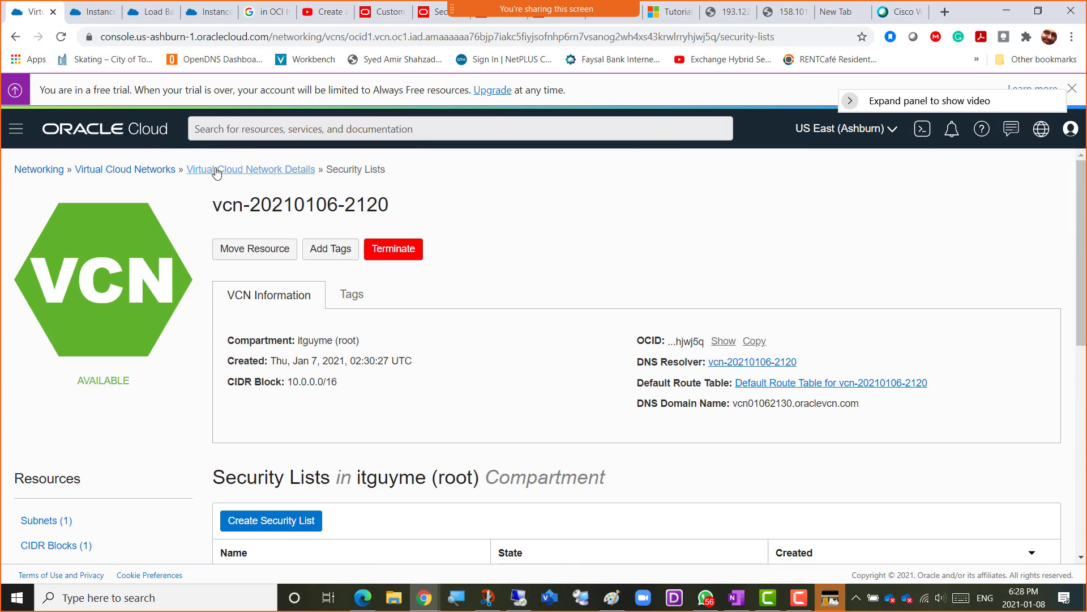
pyautogui.click(141, 170)
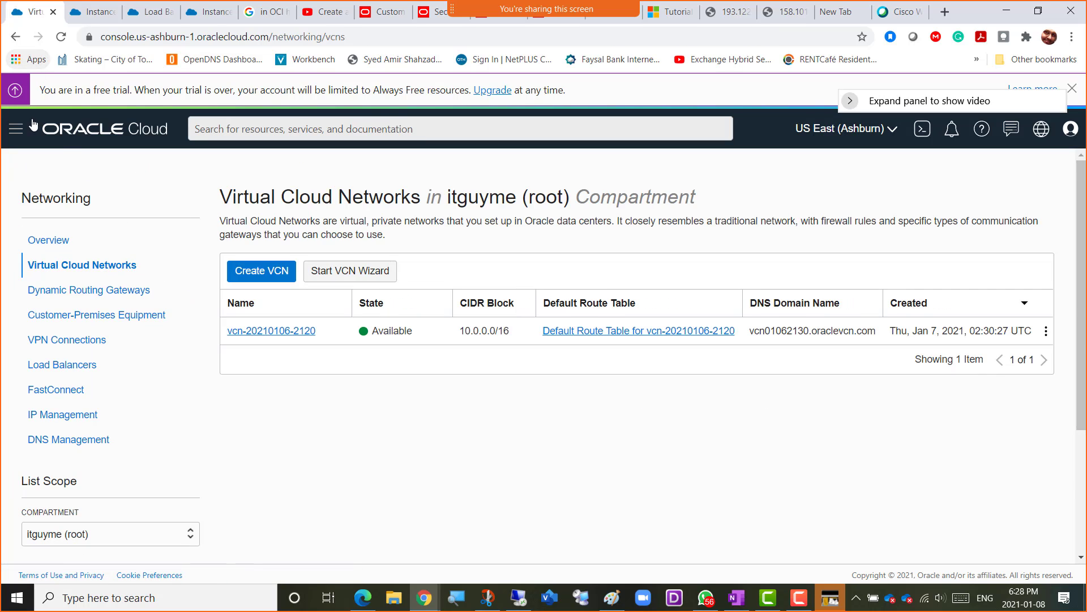
pyautogui.click(26, 134)
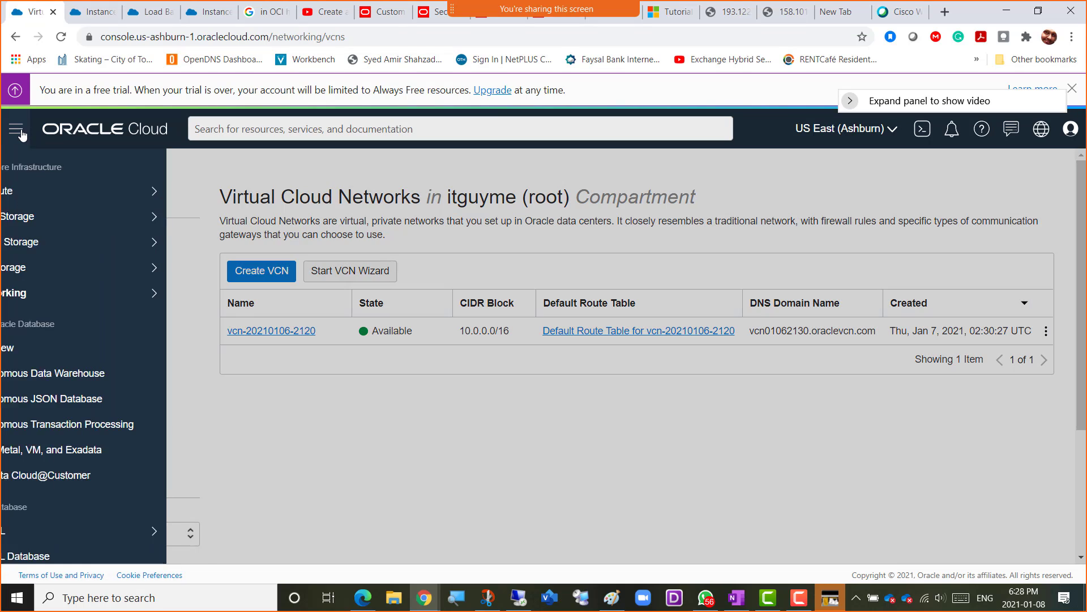
pyautogui.click(48, 193)
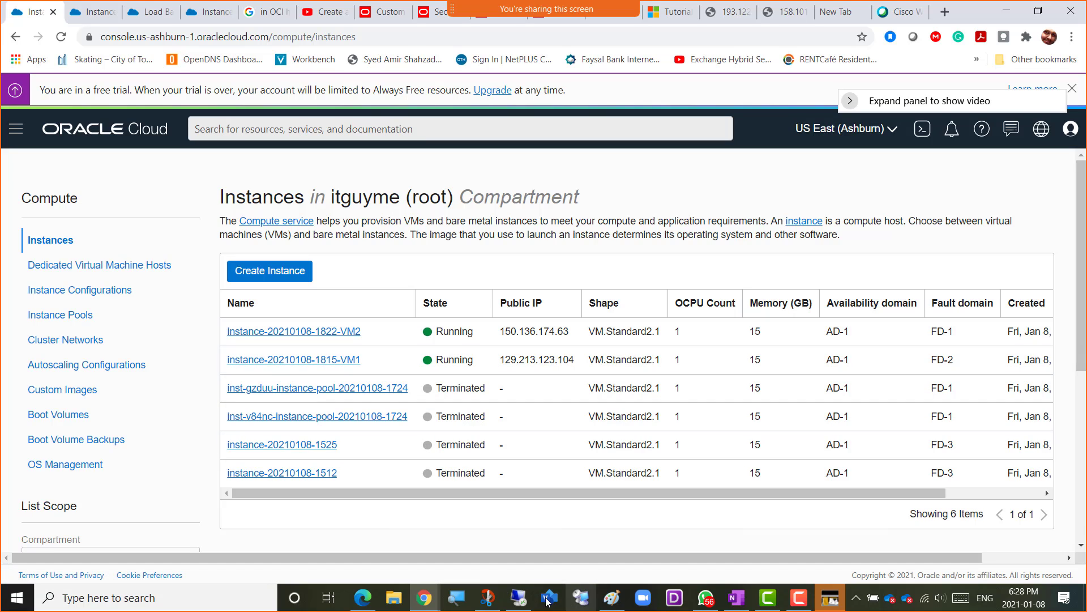
pyautogui.moveTo(521, 602)
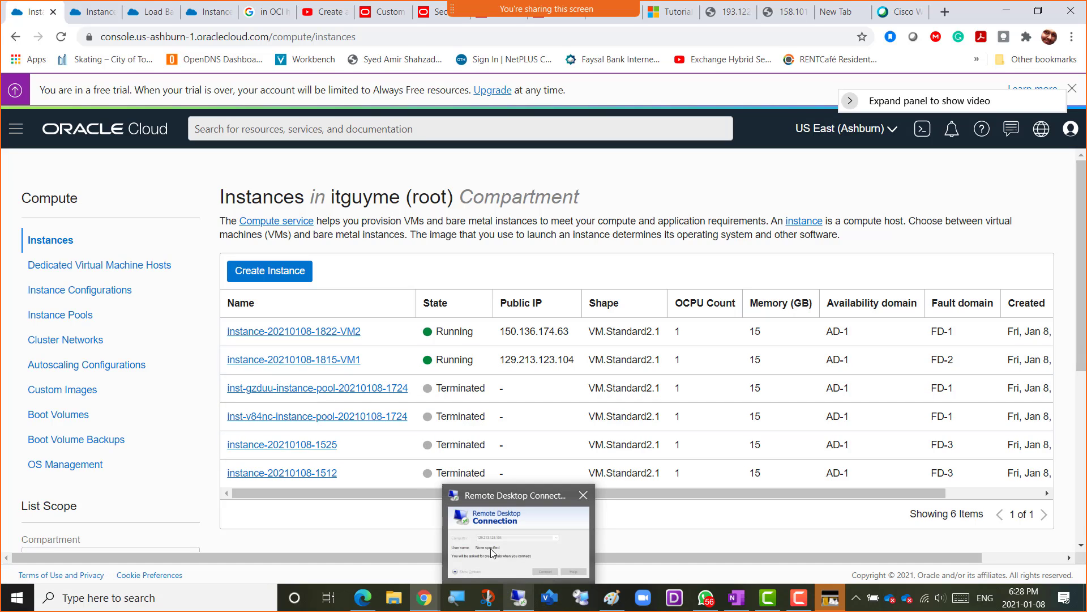
pyautogui.click(305, 361)
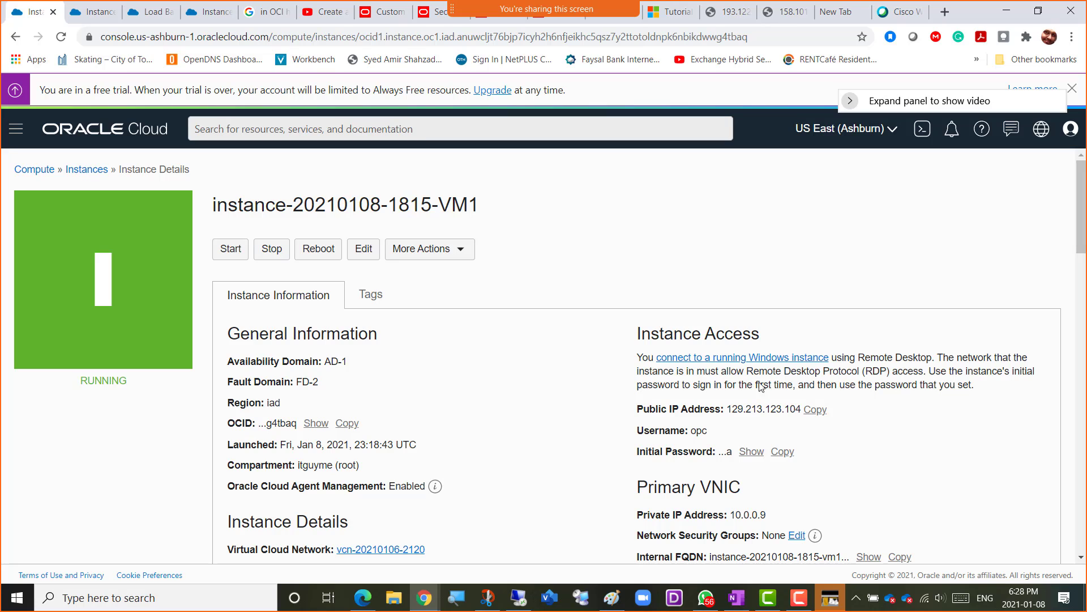
pyautogui.click(811, 409)
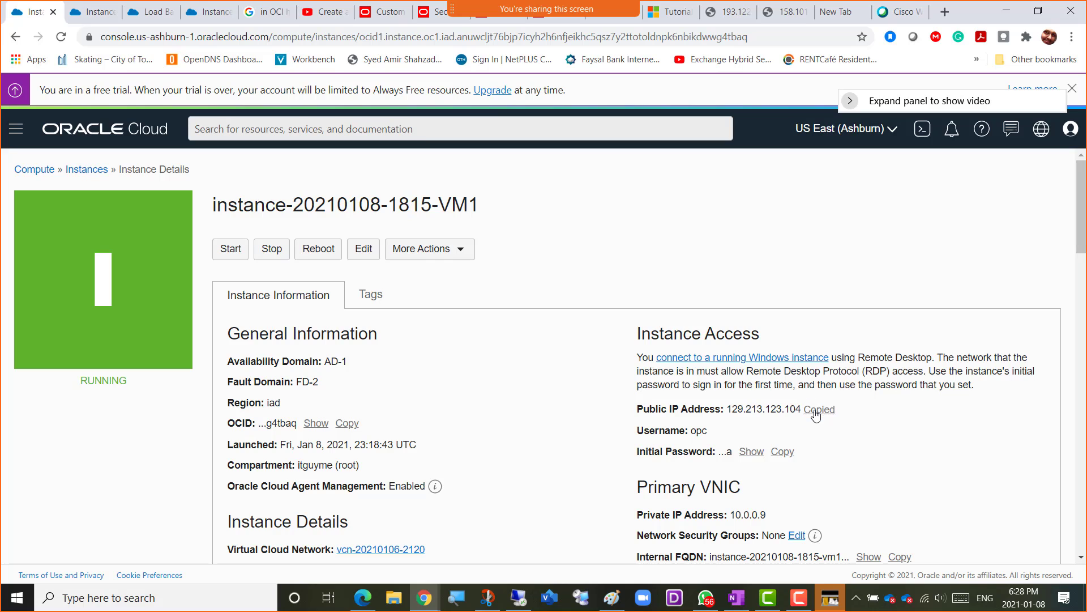
# Connect via Remote Desktop to 129.213.123.104, accepting the unverified identity warning
pyautogui.click(517, 603)
pyautogui.click(630, 258)
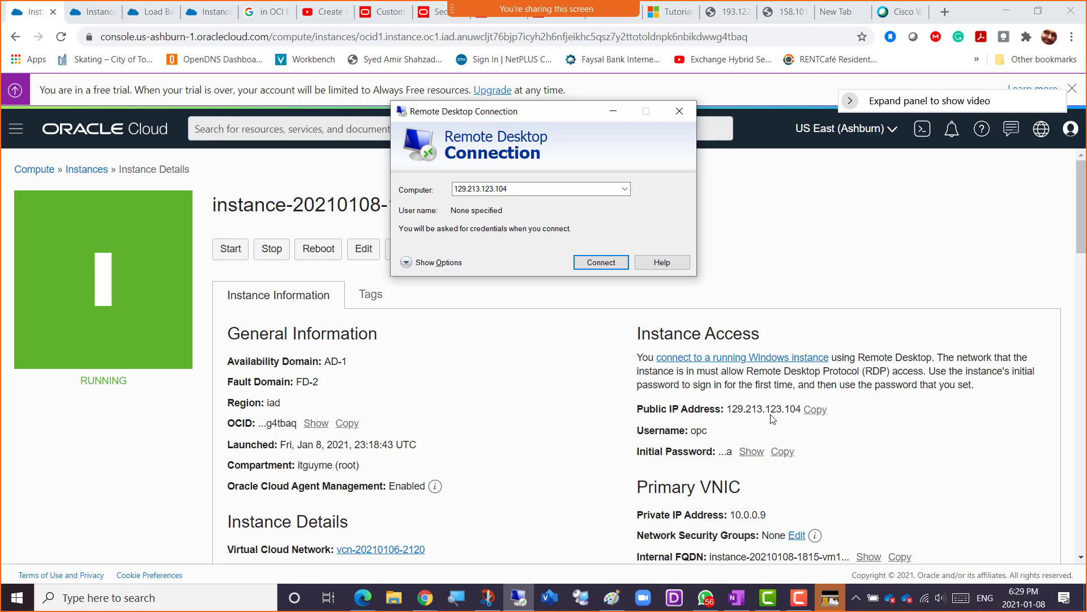
pyautogui.click(586, 263)
pyautogui.click(587, 257)
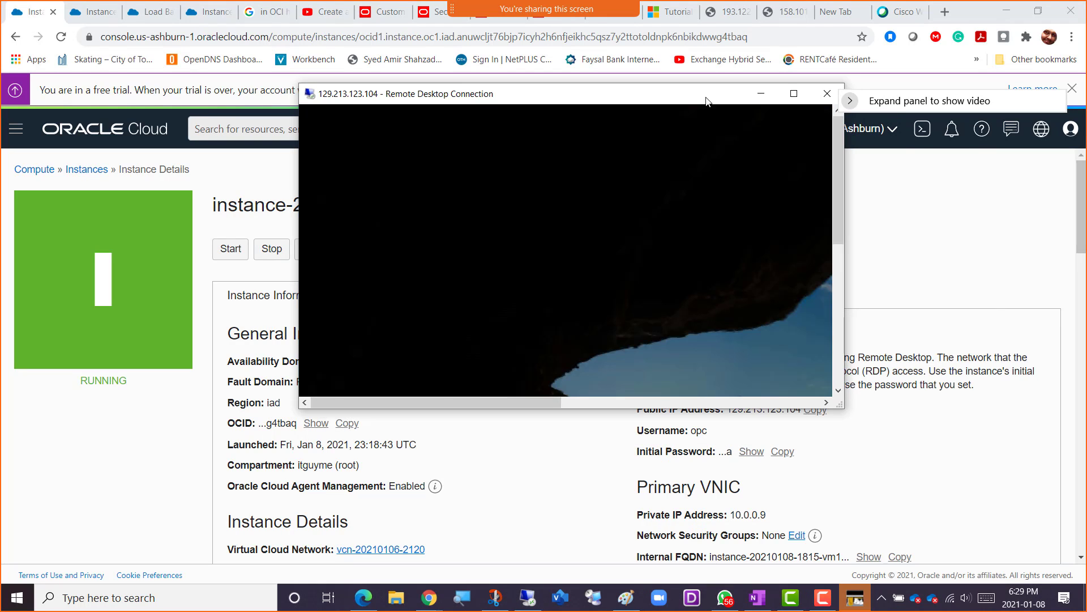
# Reveal and copy VM1's initial password from the instance details page
pyautogui.click(786, 94)
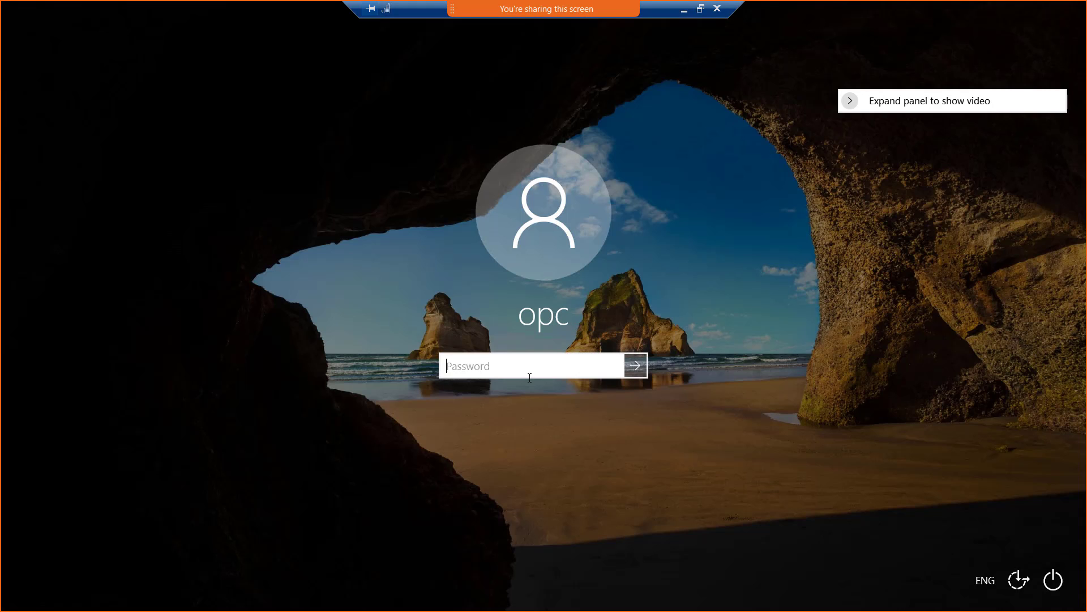
pyautogui.click(700, 9)
pyautogui.moveTo(662, 104); pyautogui.dragTo(697, 530)
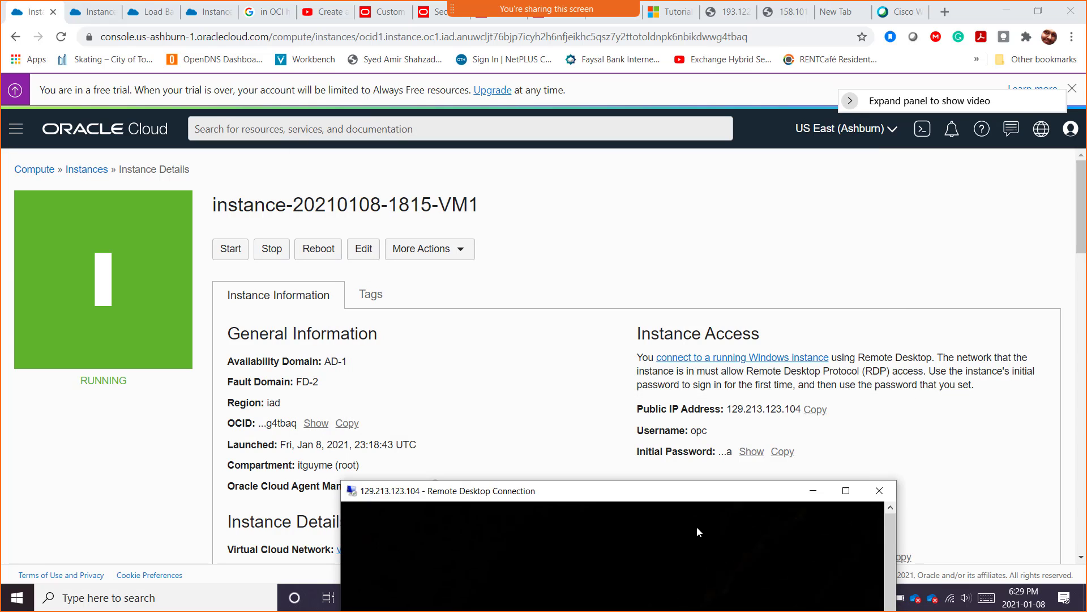
pyautogui.click(754, 456)
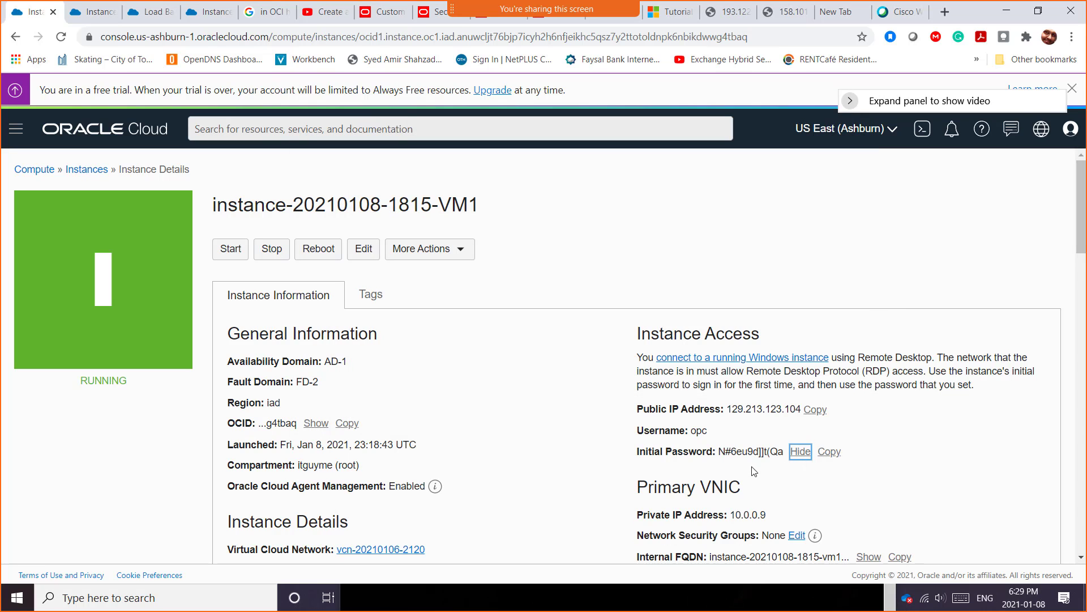
pyautogui.click(829, 452)
# Bring back the RDP sign-in window for opc and resize it to the lower right
pyautogui.hotkey('alt', 'Tab')
pyautogui.moveTo(535, 526); pyautogui.dragTo(482, 138)
pyautogui.doubleClick(484, 133)
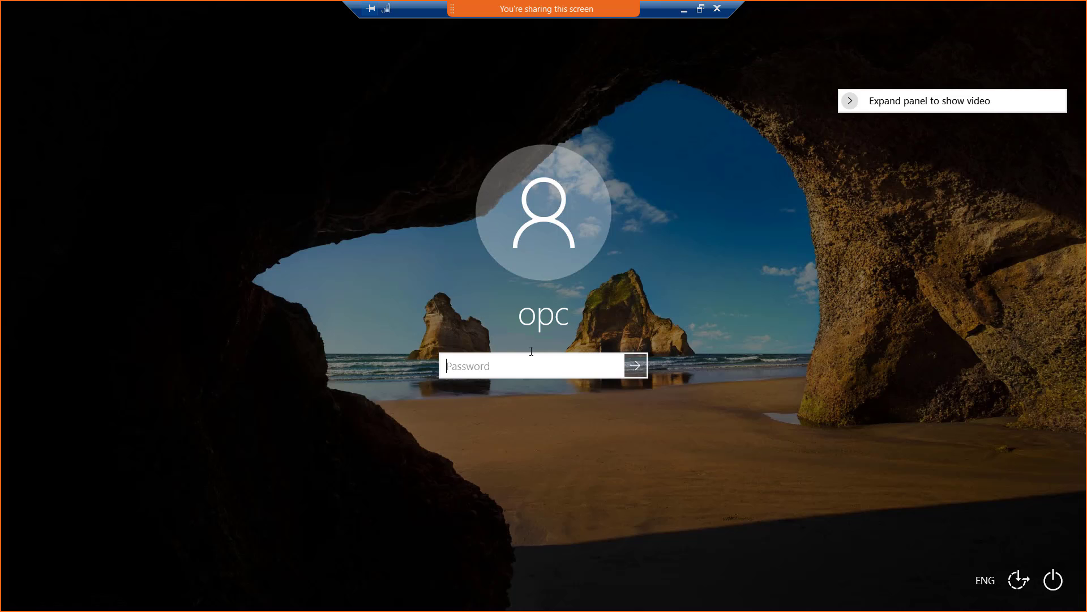
pyautogui.click(701, 8)
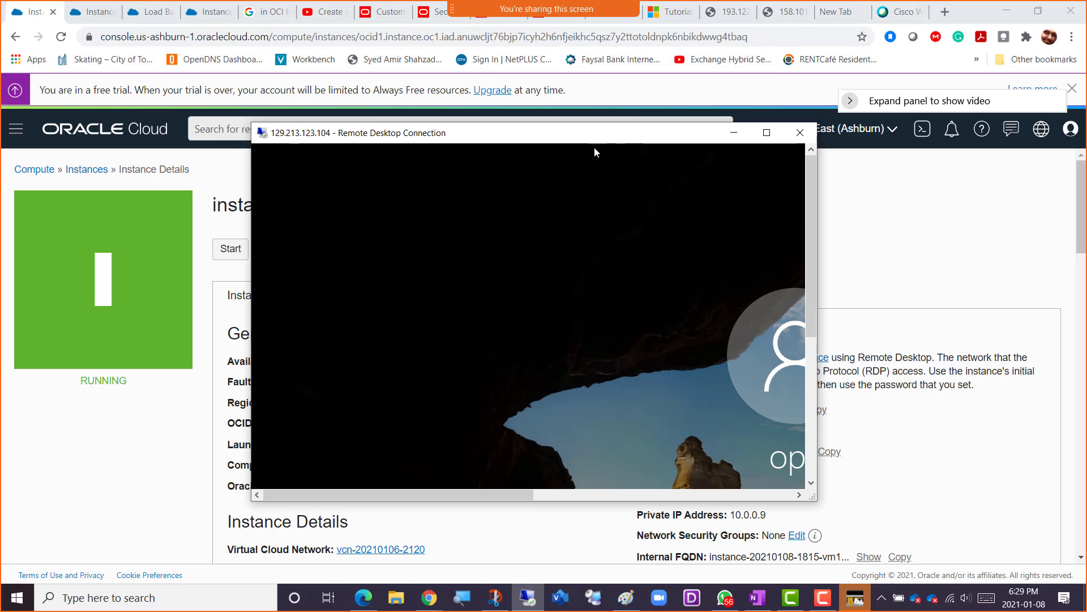
pyautogui.moveTo(498, 494); pyautogui.dragTo(618, 496)
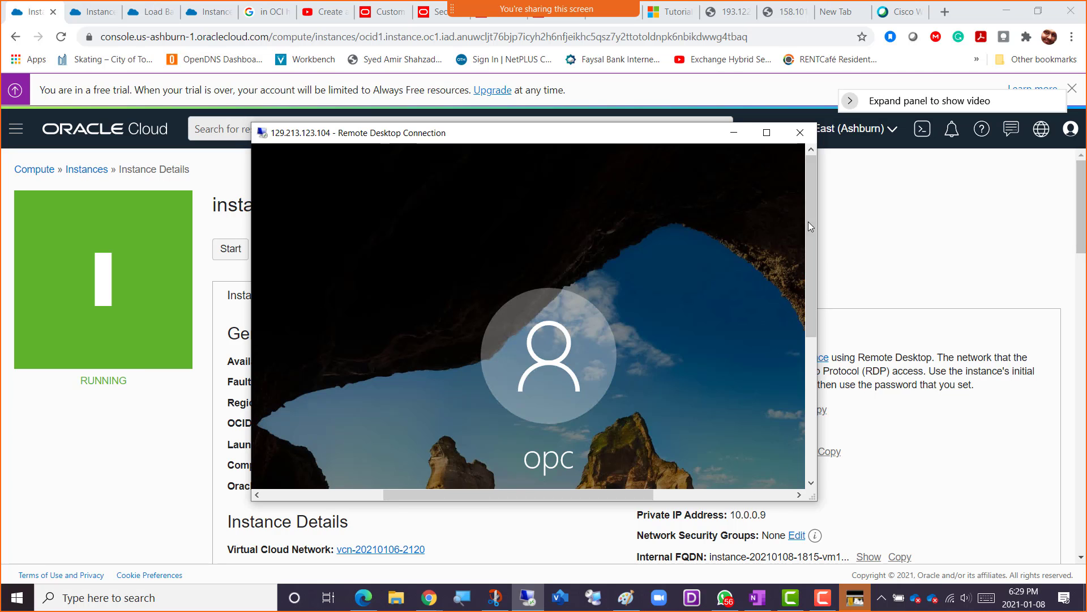
pyautogui.moveTo(810, 171); pyautogui.dragTo(819, 349)
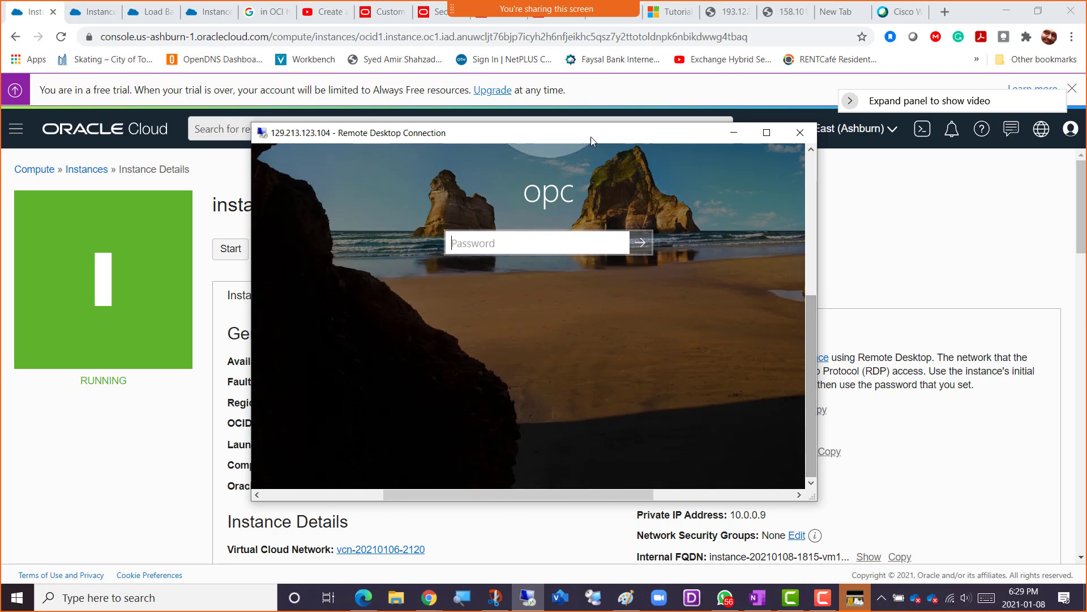
pyautogui.moveTo(560, 122); pyautogui.dragTo(567, 222)
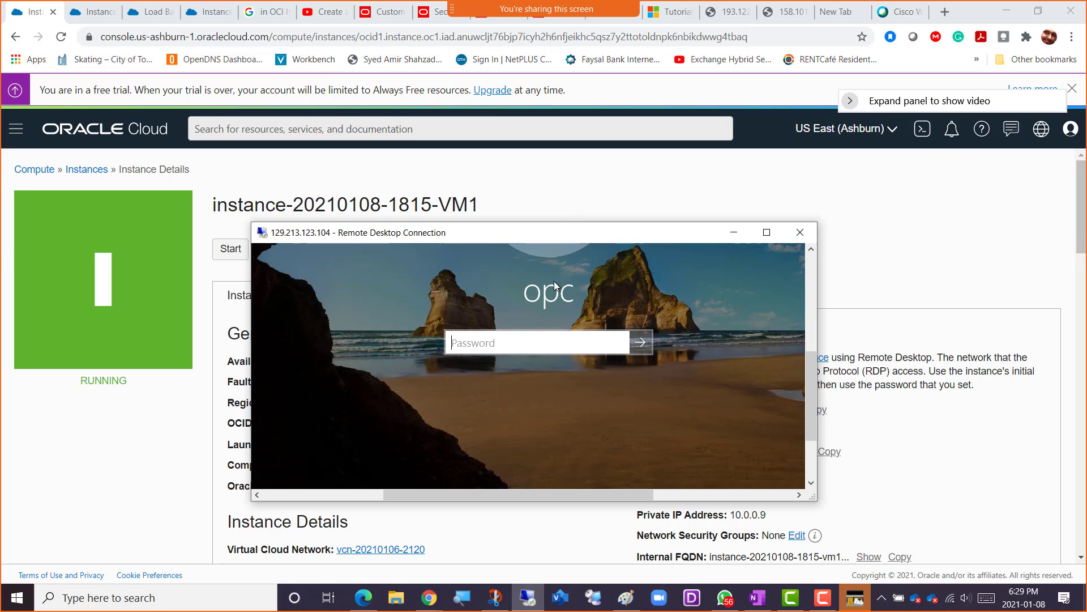
pyautogui.scroll(-2, 809, 380)
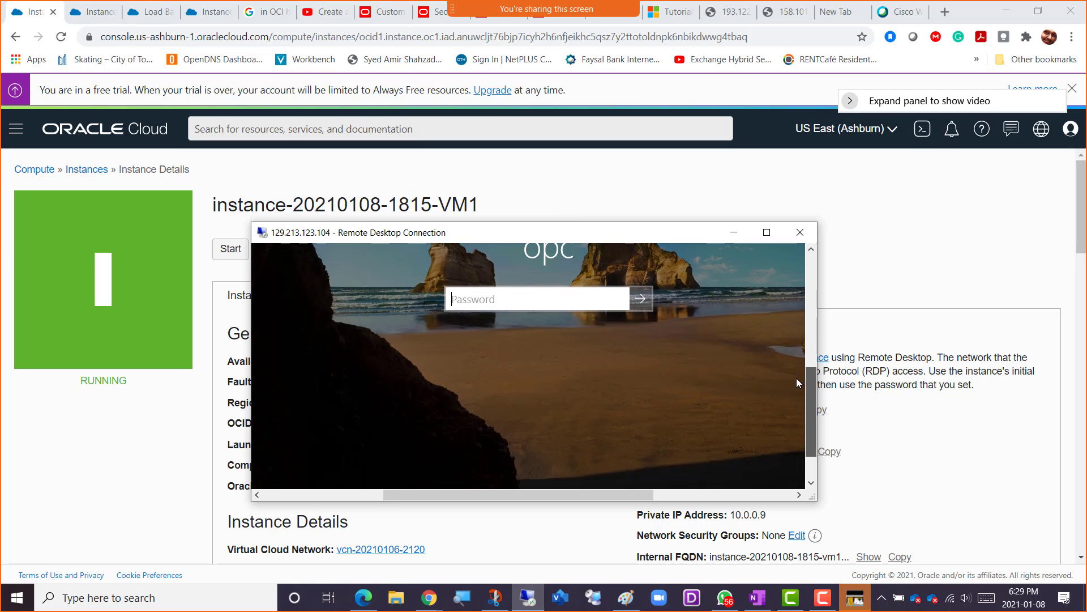
pyautogui.moveTo(525, 244); pyautogui.dragTo(696, 476)
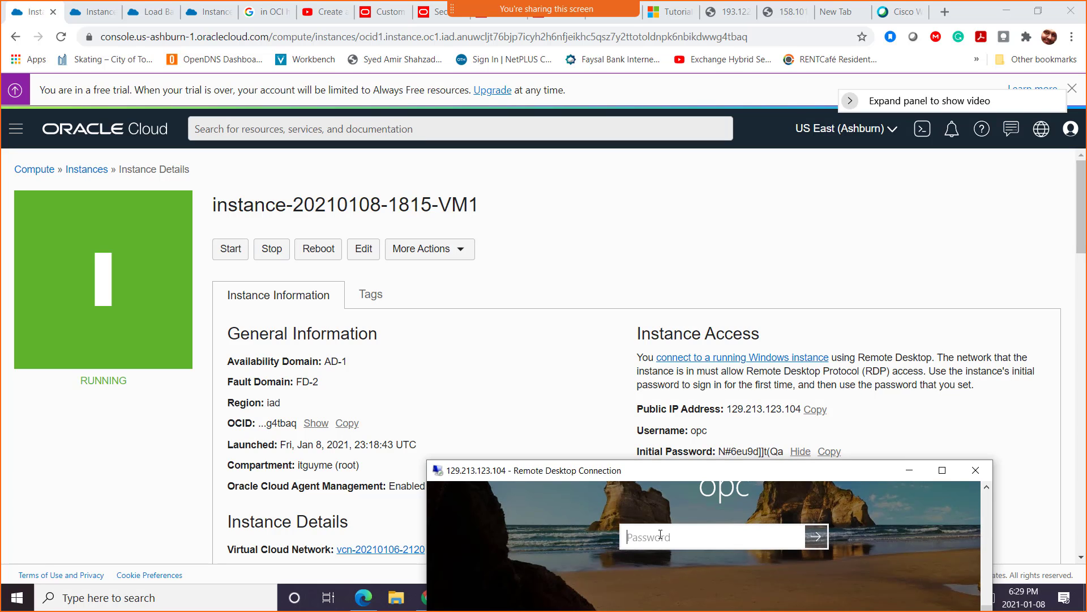
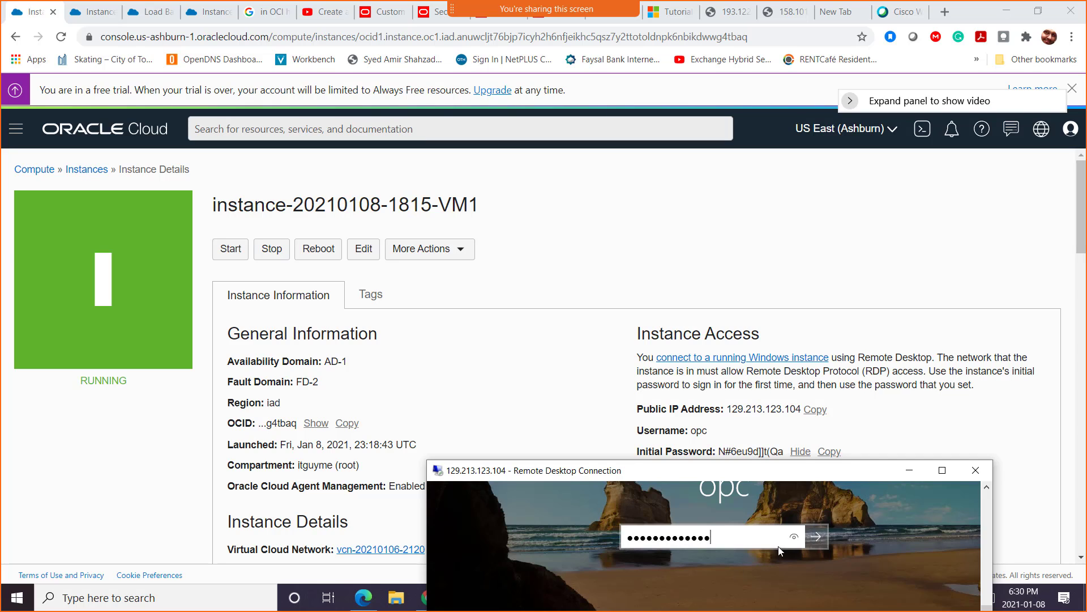
# Try signing in as opc with the initial password, dismiss the rejection, and recopy the password
pyautogui.click(793, 537)
pyautogui.click(815, 538)
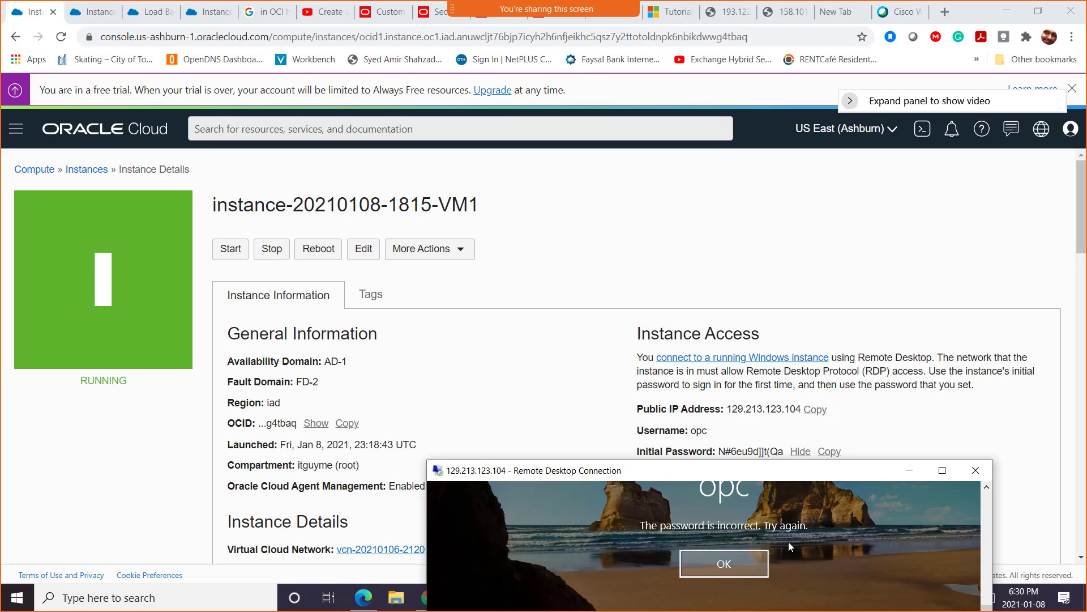
pyautogui.click(743, 568)
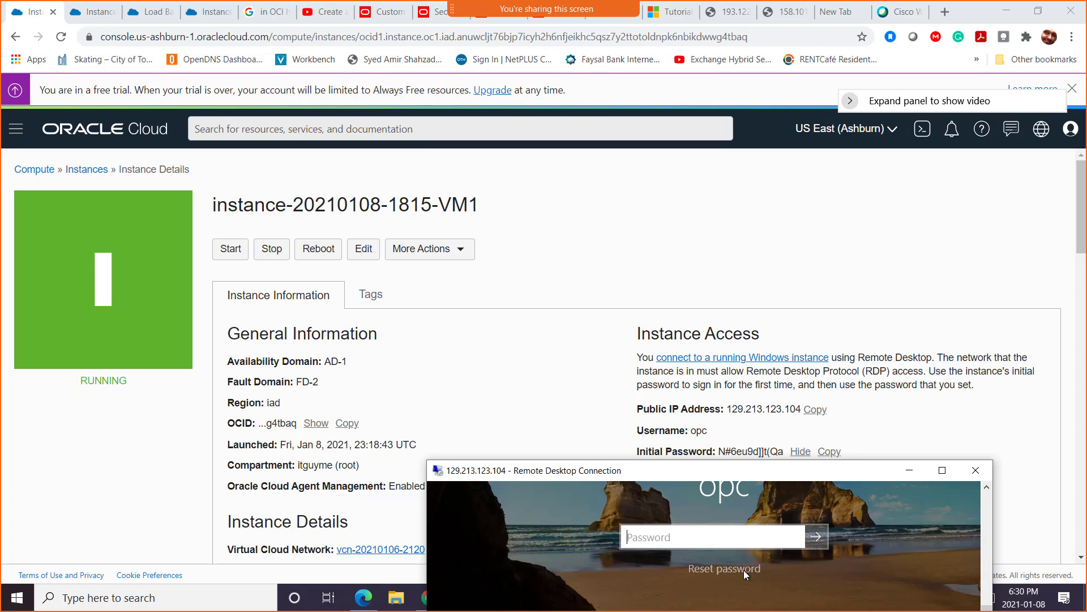
pyautogui.click(830, 453)
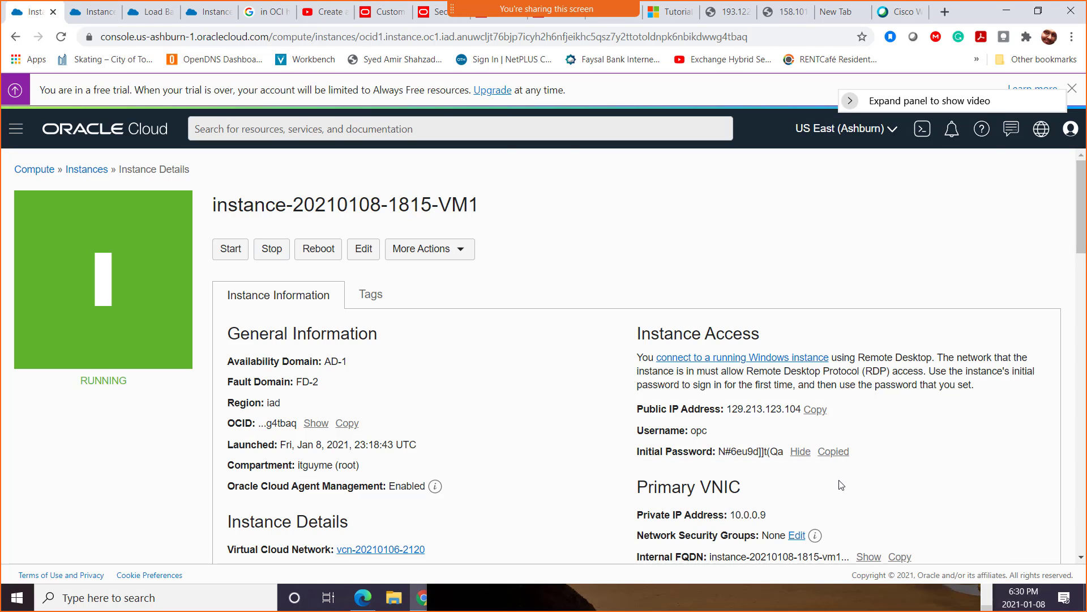
pyautogui.hotkey('alt', 'Tab')
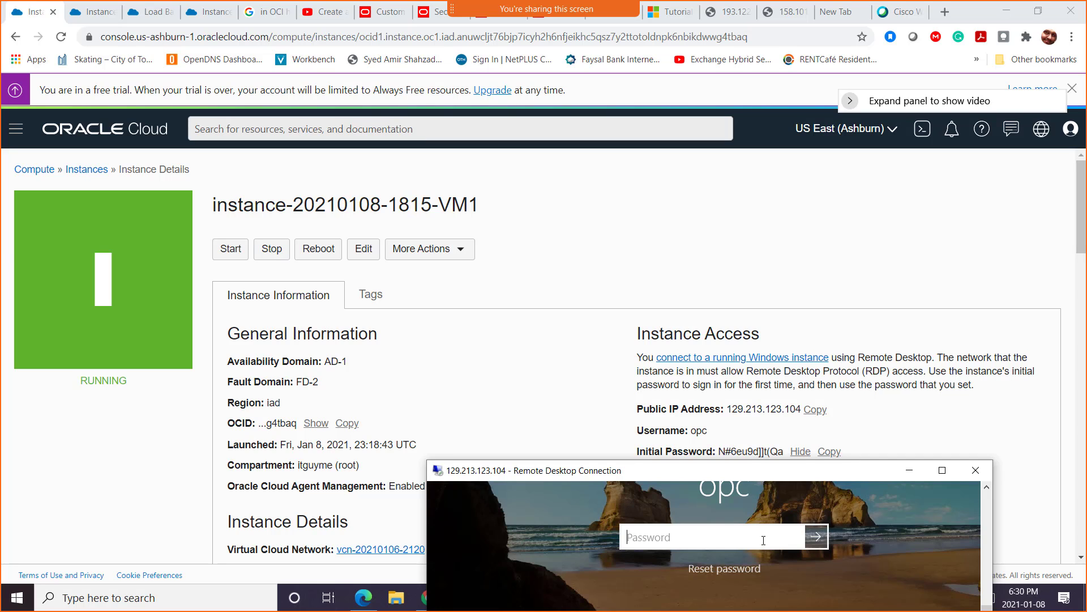
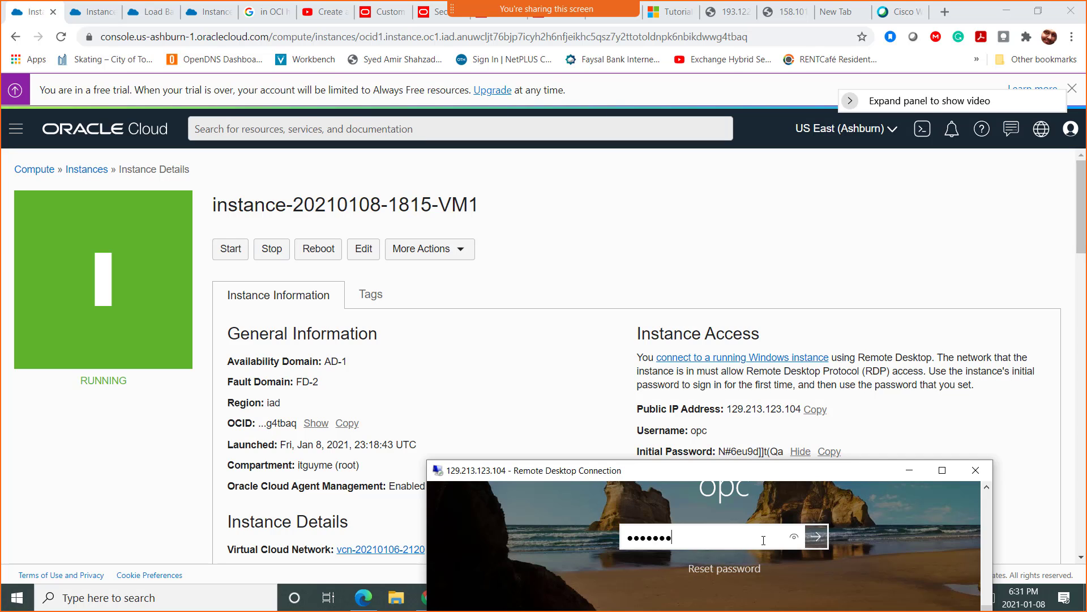
# Enter VM1's initial opc password in the RDP sign-in, verify it with the reveal icon, and submit
pyautogui.moveTo(792, 536); pyautogui.dragTo(792, 536)
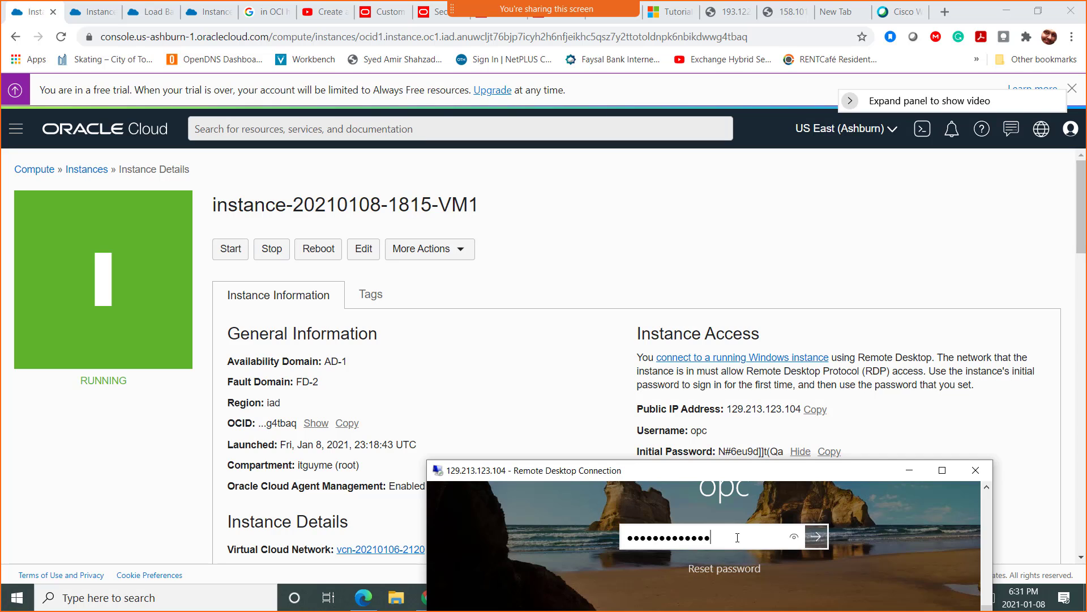
pyautogui.click(796, 539)
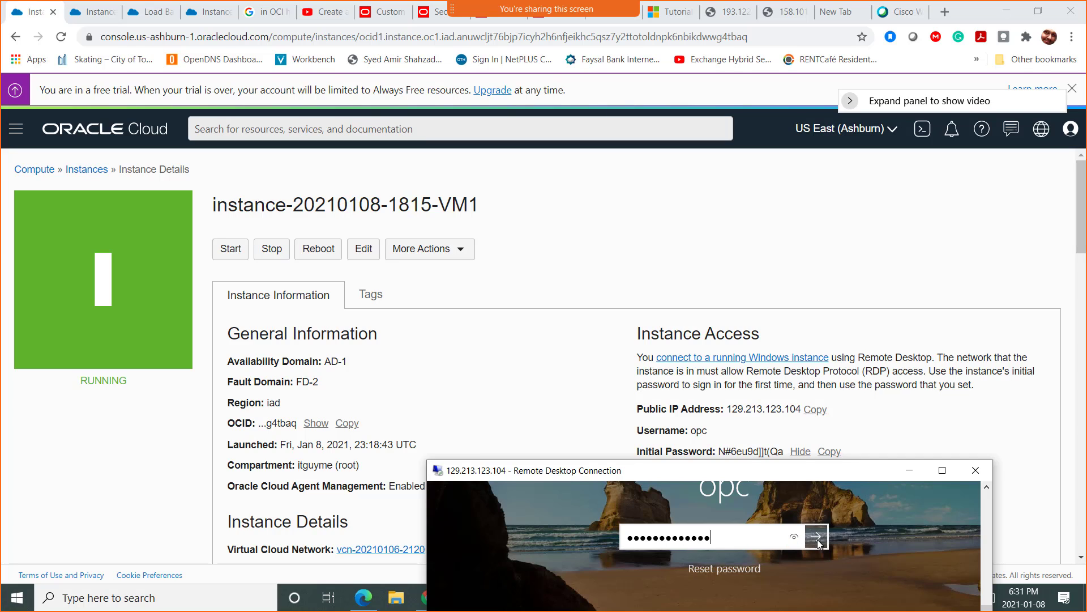
pyautogui.click(821, 540)
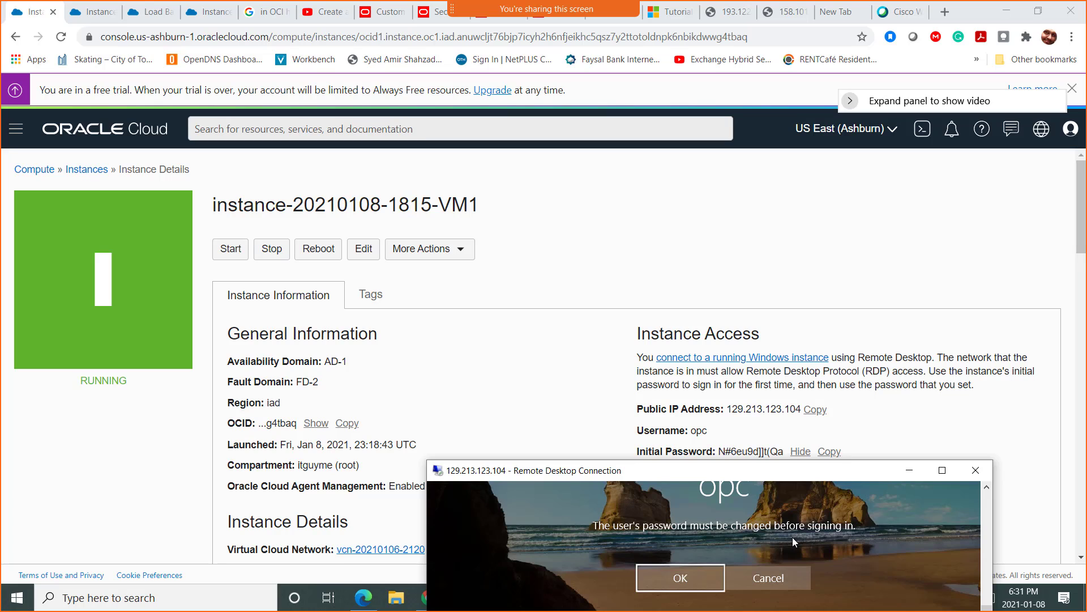
# Set and confirm a new opc password on VM1, then acknowledge the password change
pyautogui.click(666, 576)
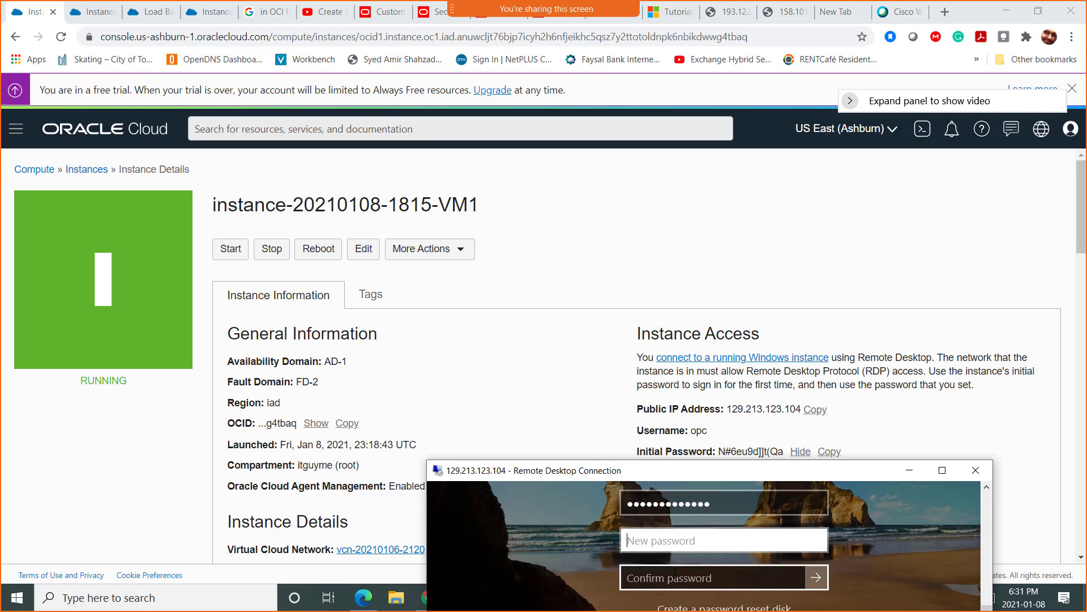
pyautogui.write('********')
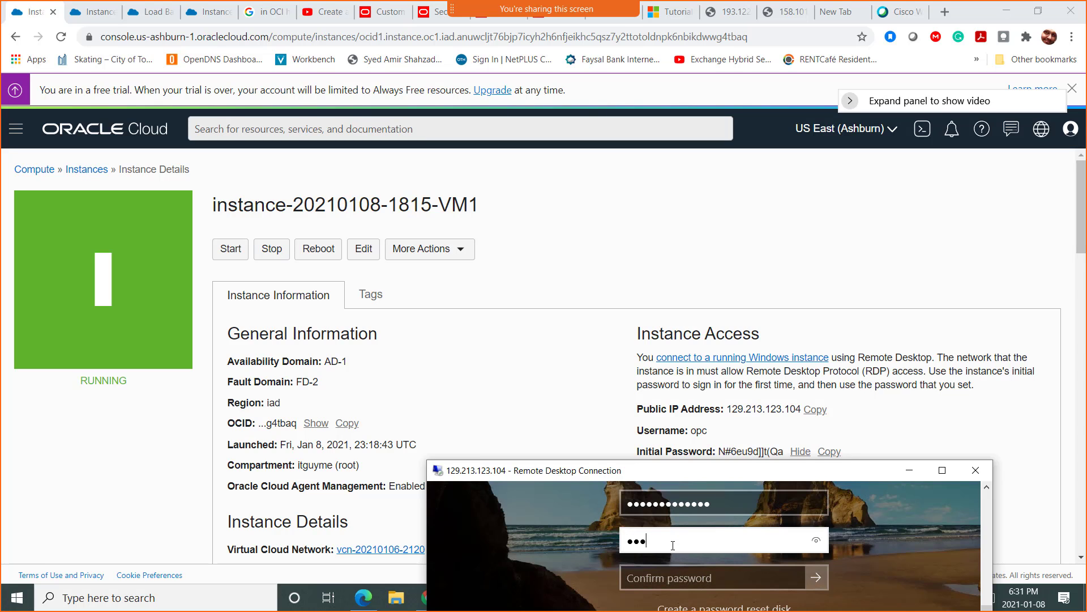
pyautogui.write('****')
pyautogui.press('Tab')
pyautogui.write('********')
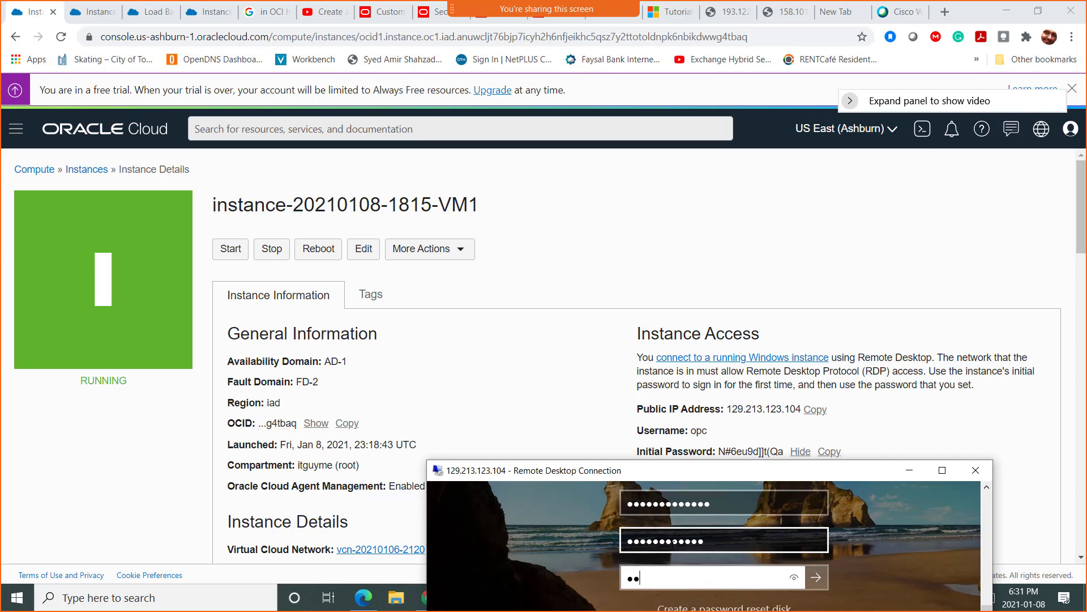
pyautogui.write('****')
pyautogui.click(816, 577)
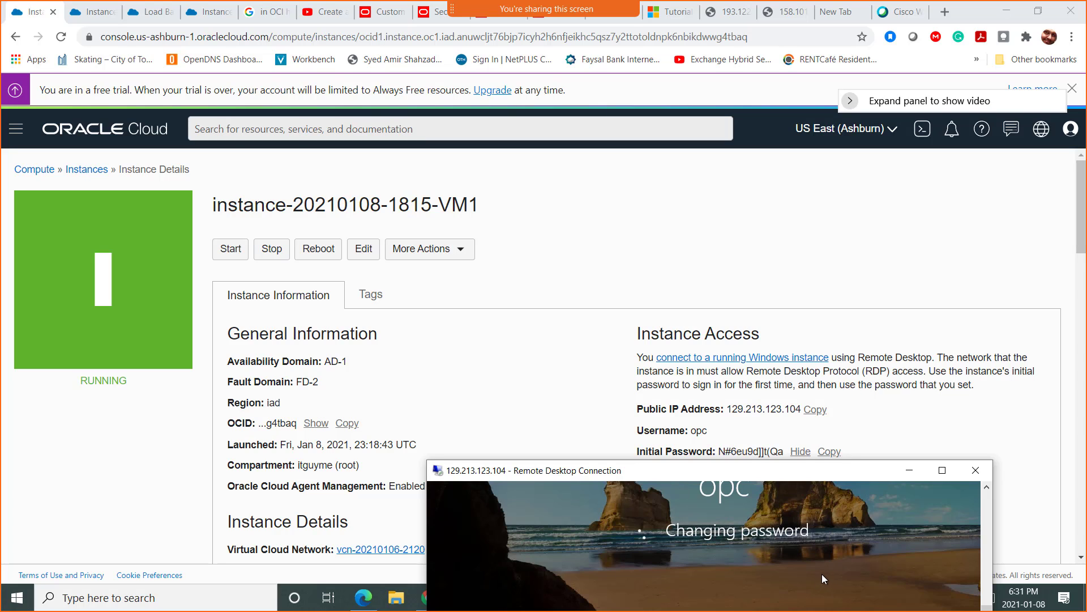
pyautogui.doubleClick(742, 471)
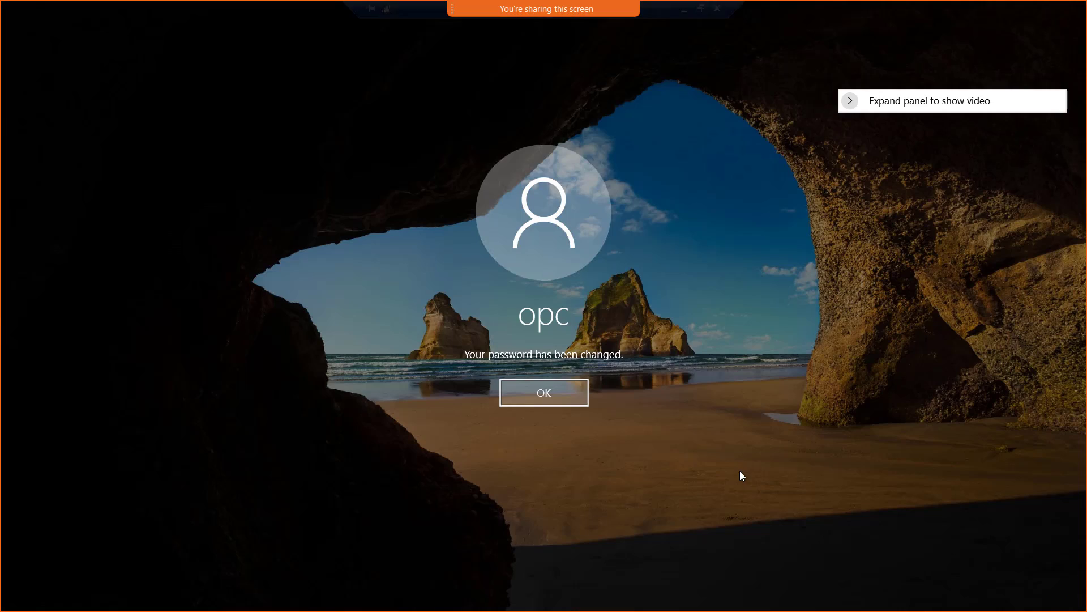
pyautogui.click(545, 398)
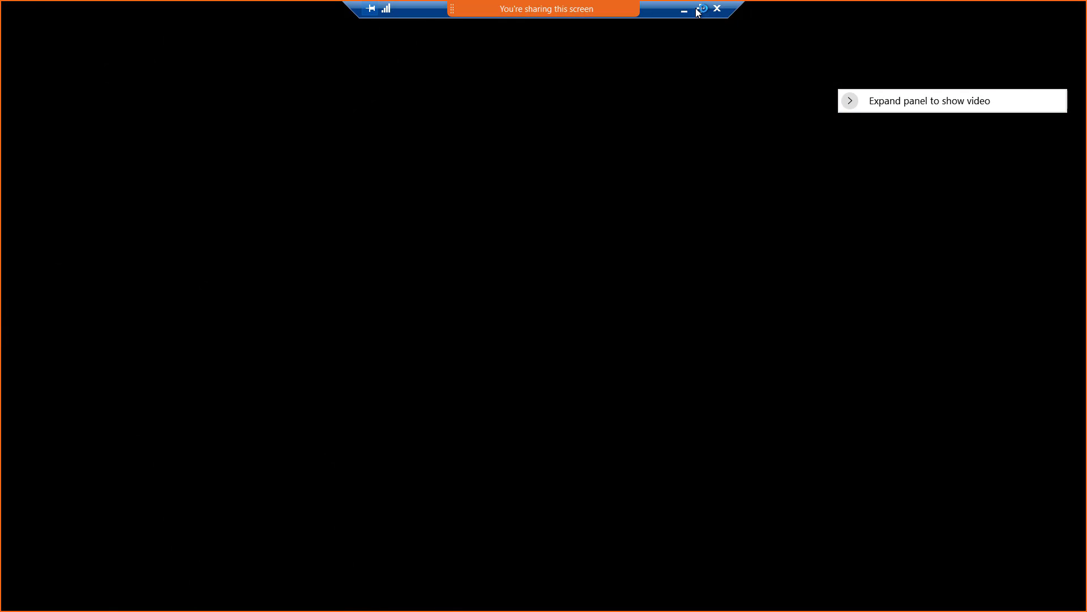
# Restore VM1's session to a narrower window in the upper left, behind the cloud console
pyautogui.click(701, 10)
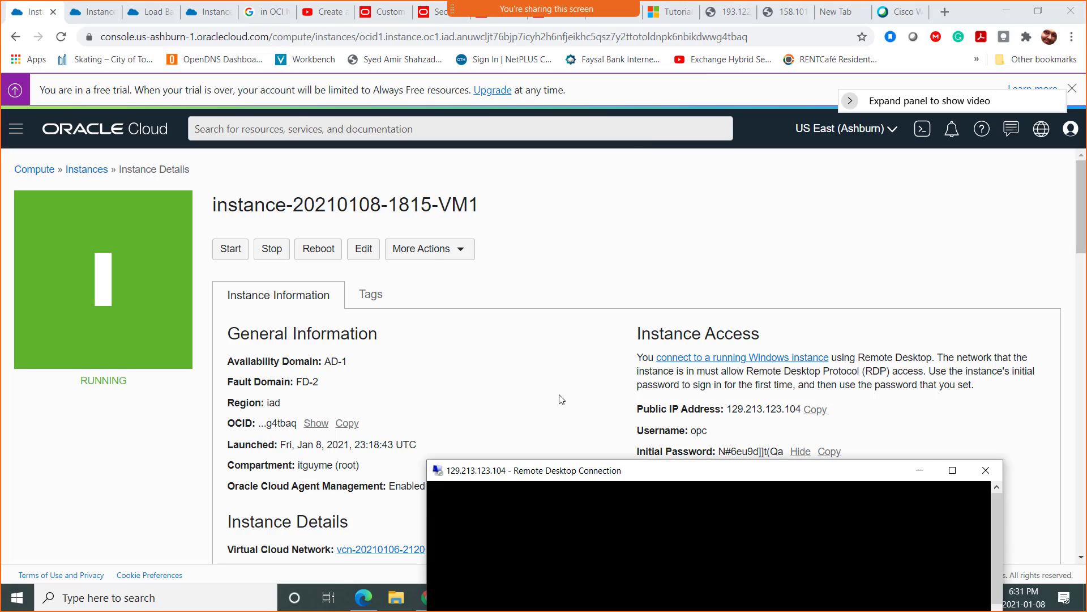
pyautogui.moveTo(465, 339); pyautogui.dragTo(185, 16)
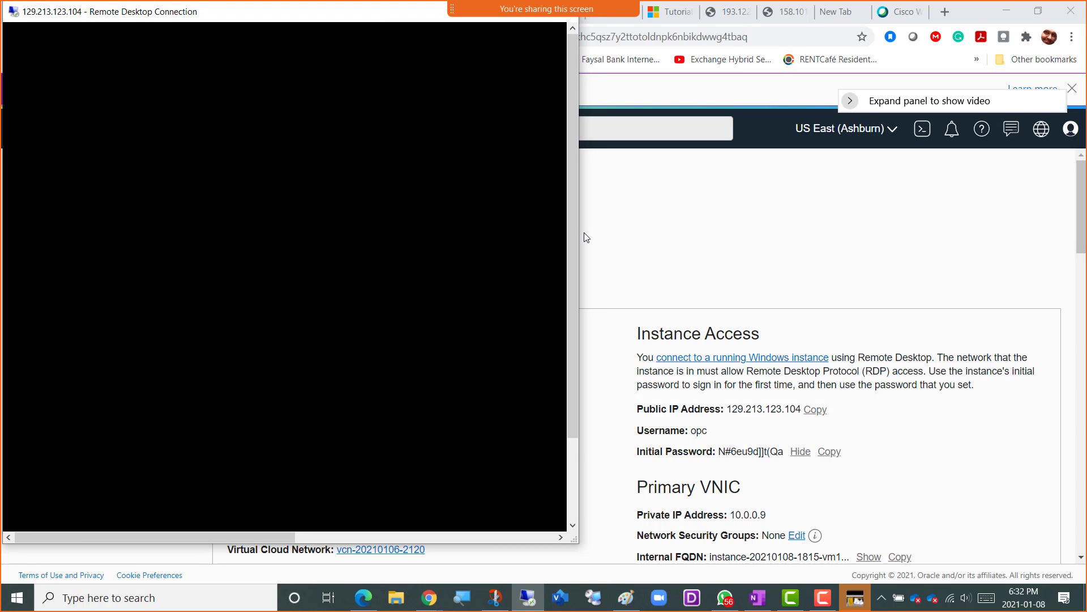
pyautogui.moveTo(578, 237); pyautogui.dragTo(447, 229)
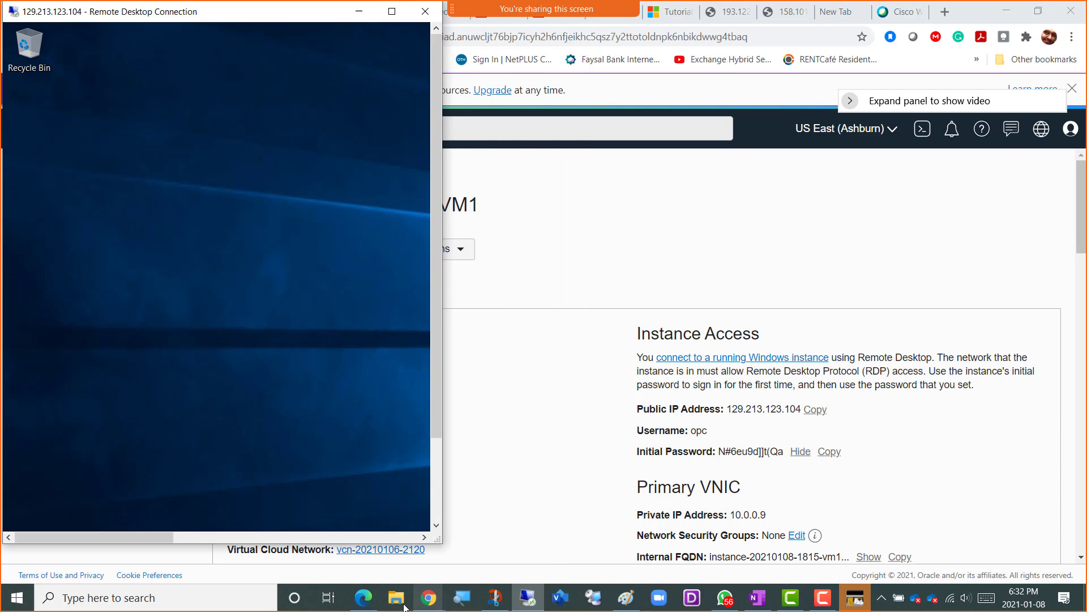
pyautogui.click(547, 216)
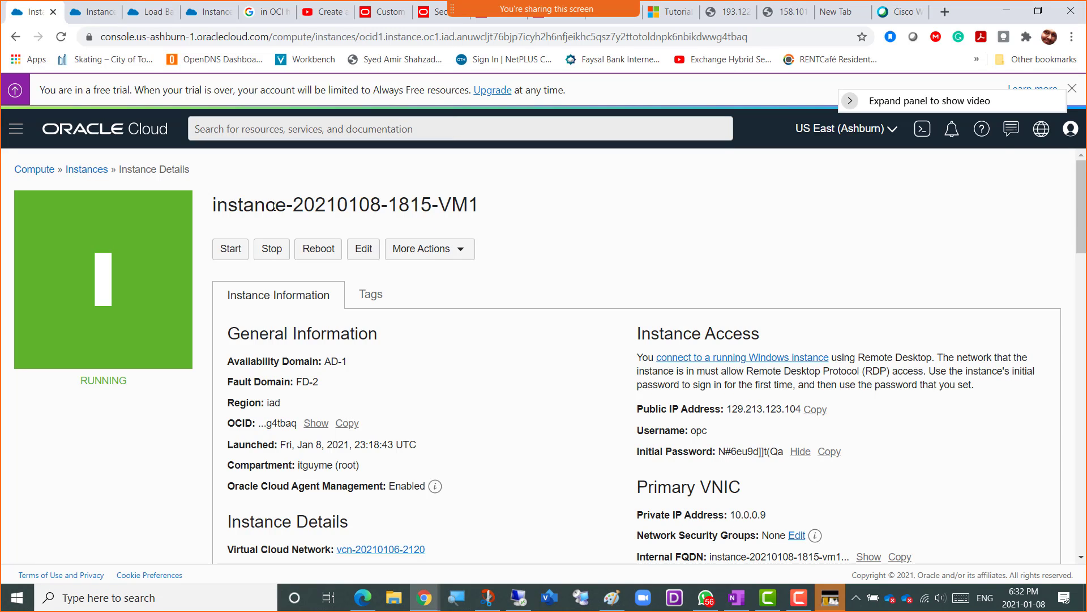
# Open VM2's instance details, start a new Remote Desktop connection, and copy VM2's public IP
pyautogui.click(84, 173)
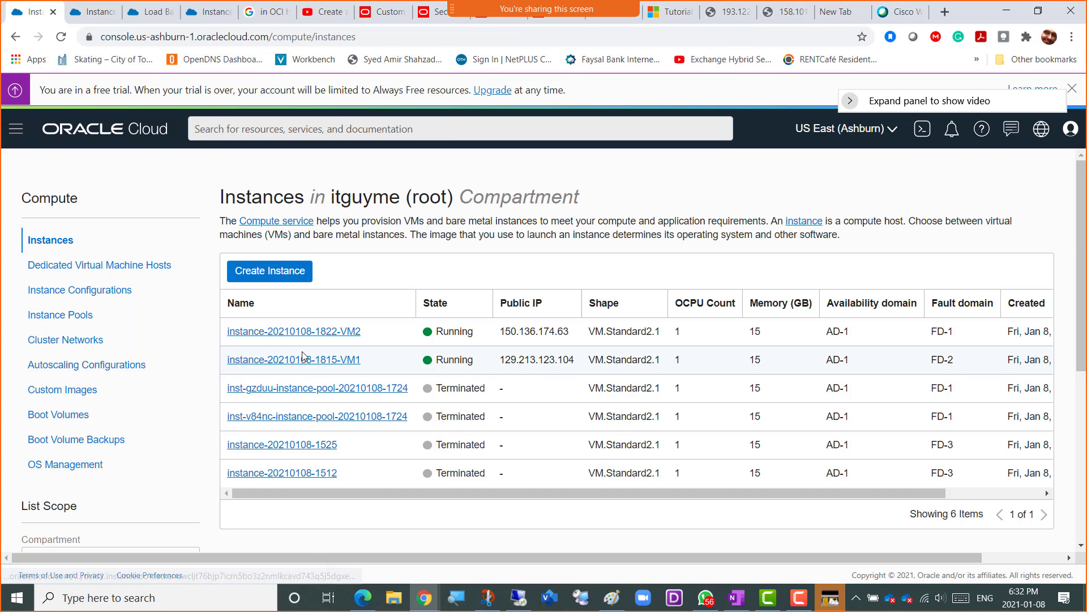
pyautogui.click(336, 340)
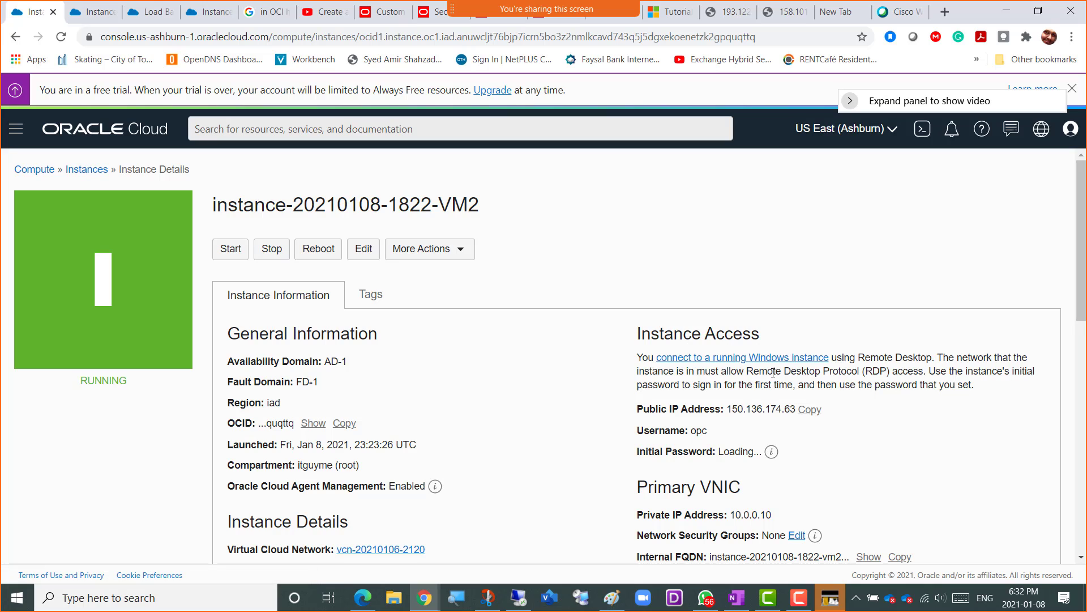
pyautogui.rightClick(517, 606)
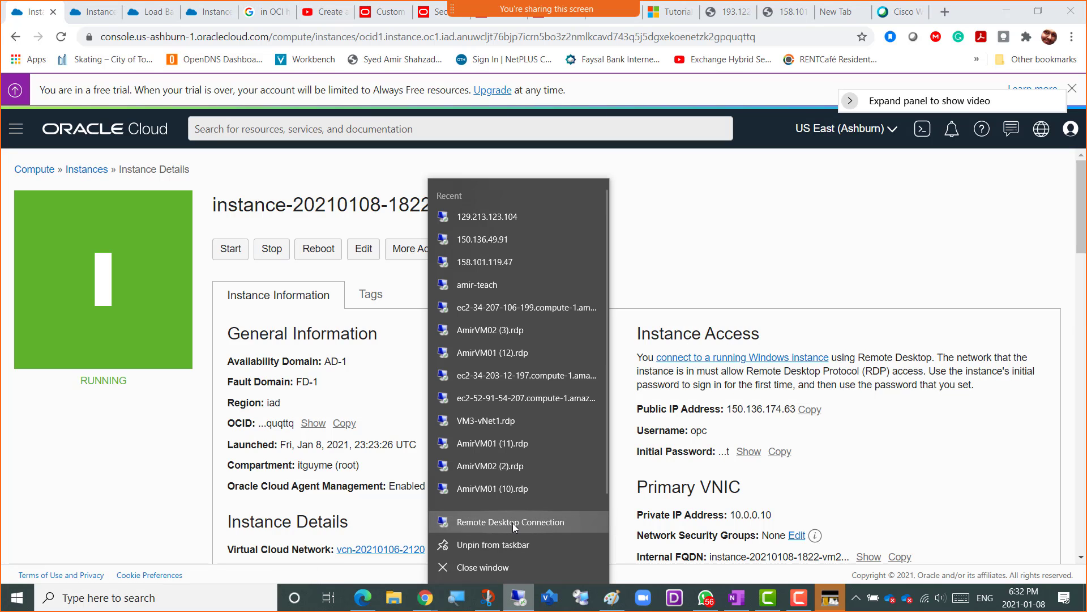
pyautogui.click(542, 523)
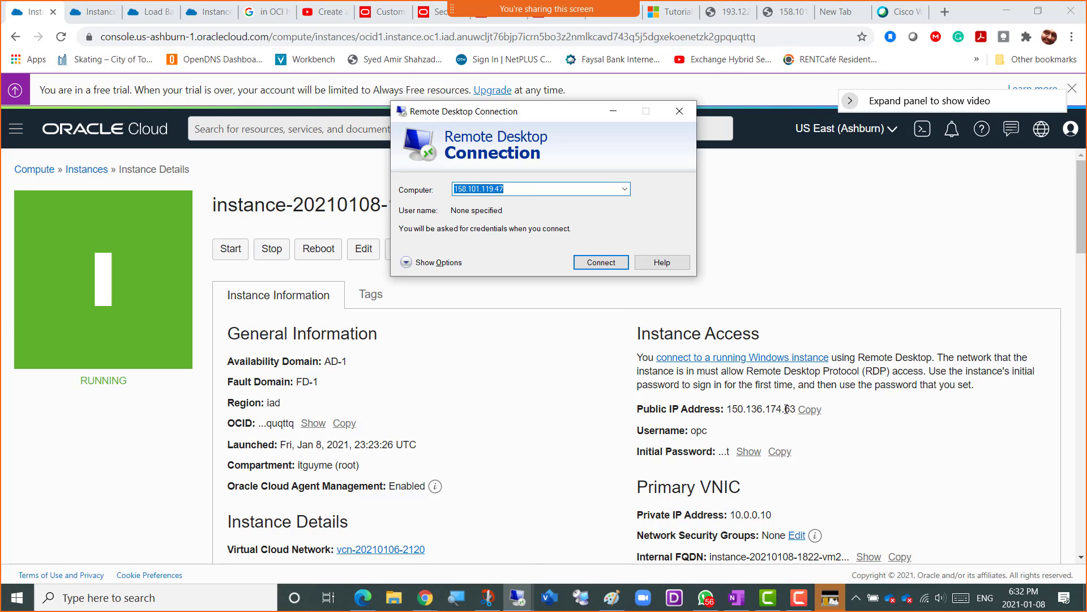
pyautogui.click(810, 409)
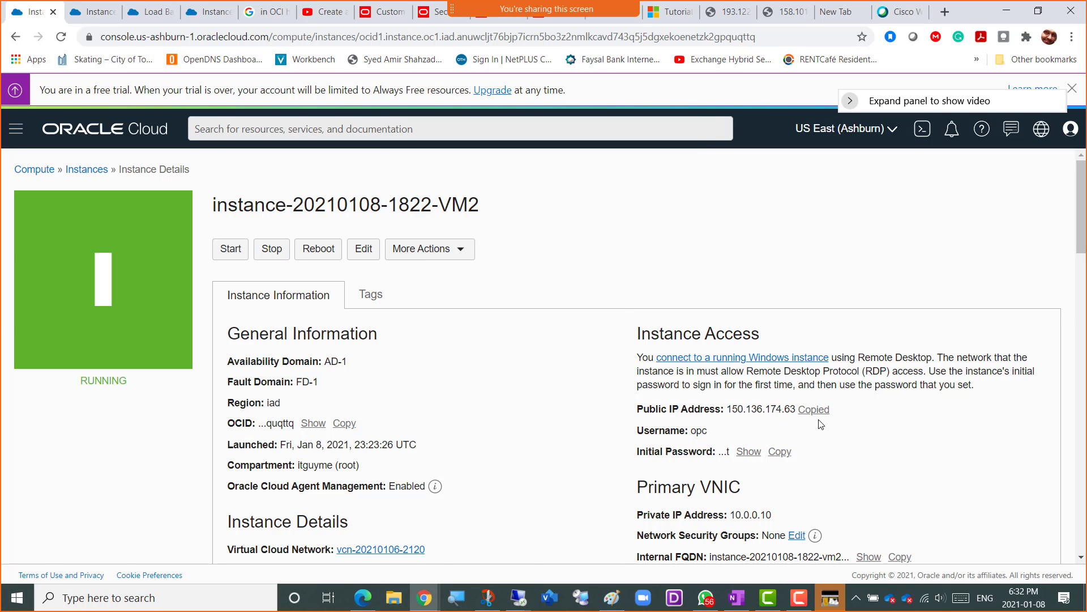
# Connect Remote Desktop to 150.136.174.63 and trust the server certificate
pyautogui.hotkey('alt', 'Tab')
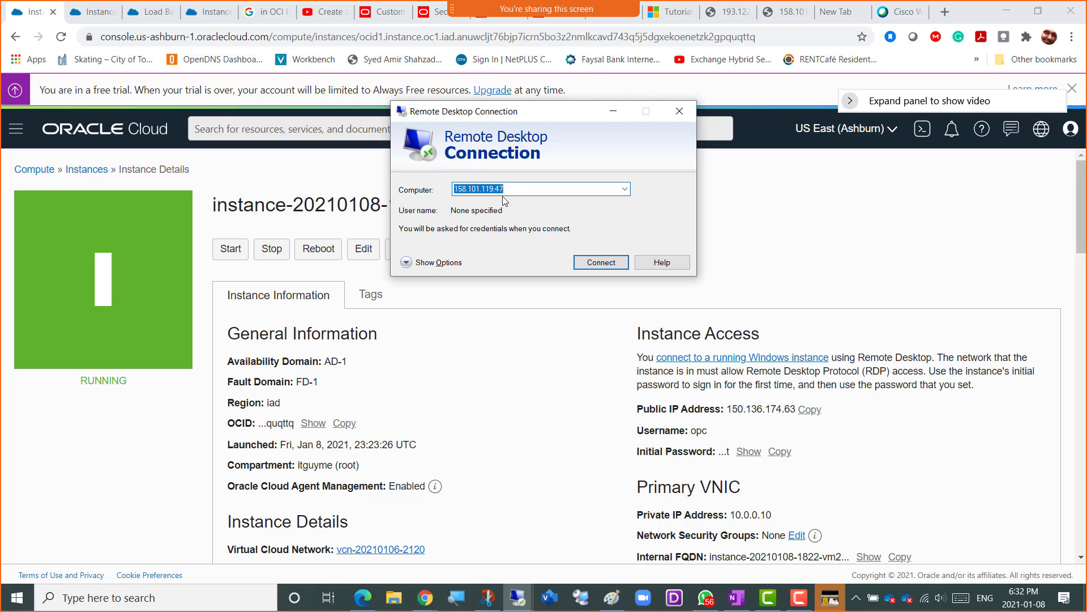
pyautogui.write('150.136.174.63')
pyautogui.click(590, 263)
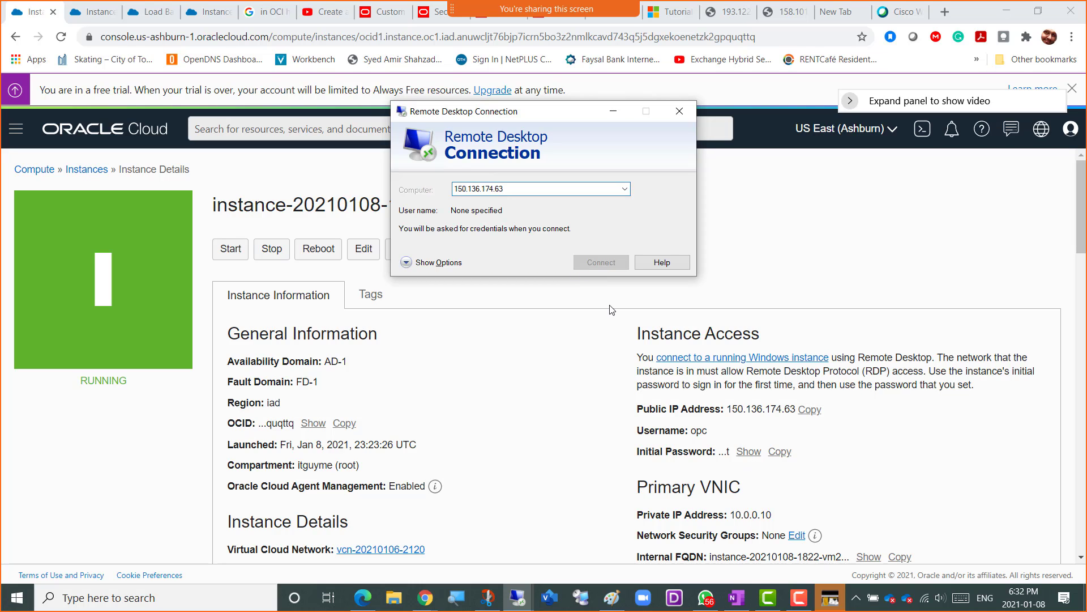
pyautogui.click(599, 258)
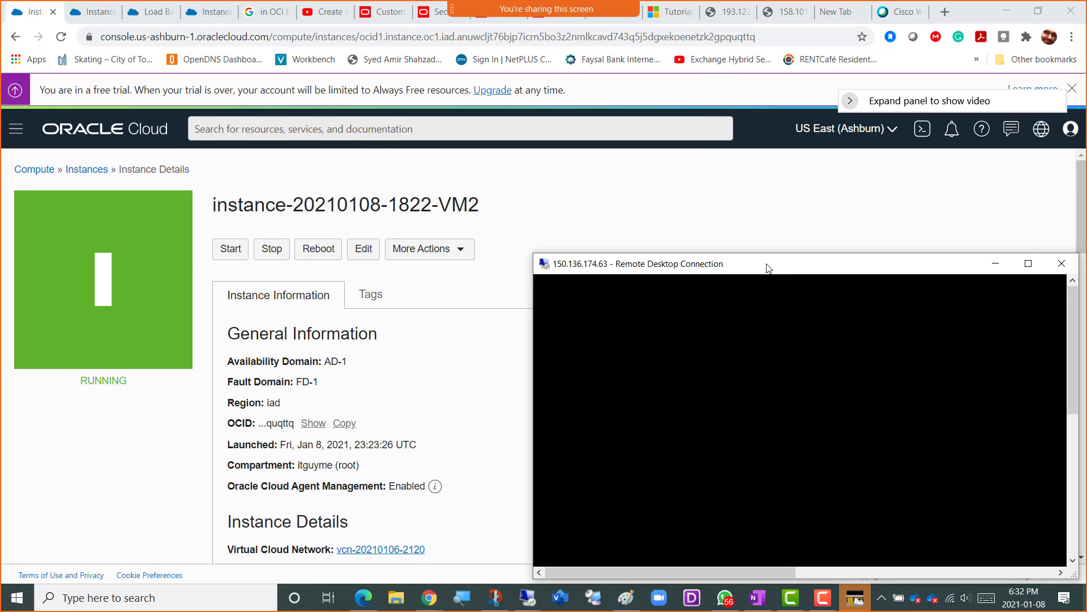
# Reveal VM2's initial password in the console and position the RDP window at the lower right
pyautogui.moveTo(767, 267); pyautogui.dragTo(317, 46)
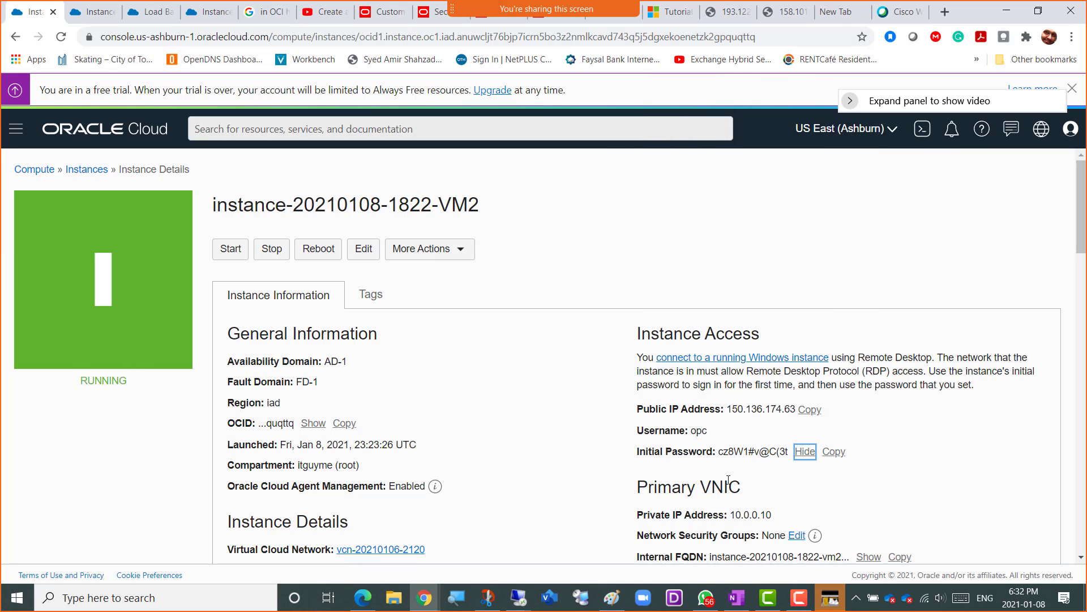
pyautogui.click(751, 453)
pyautogui.click(519, 597)
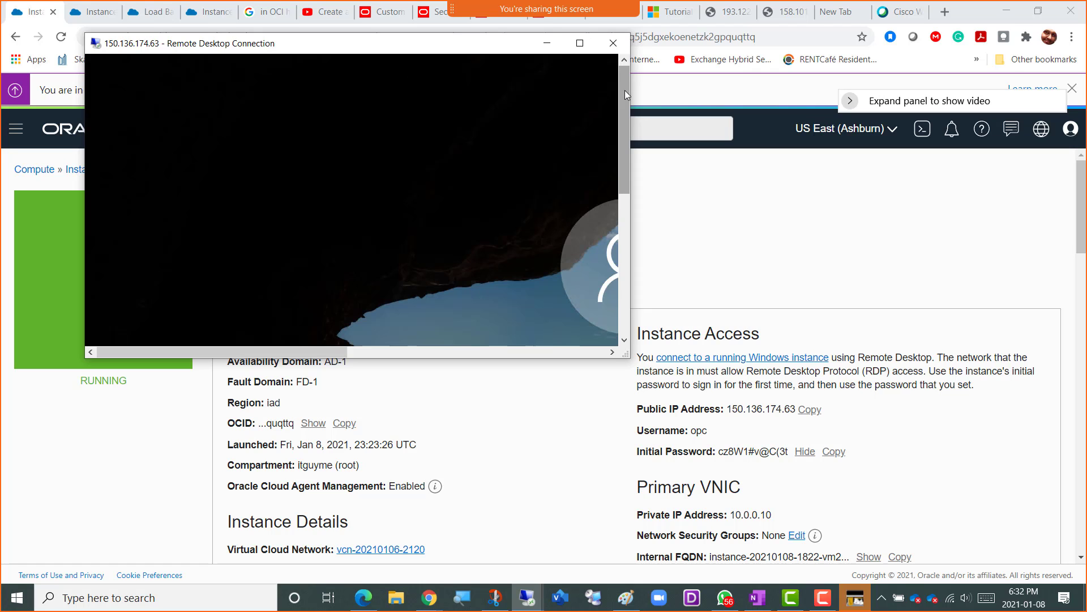
pyautogui.moveTo(624, 90); pyautogui.dragTo(624, 232)
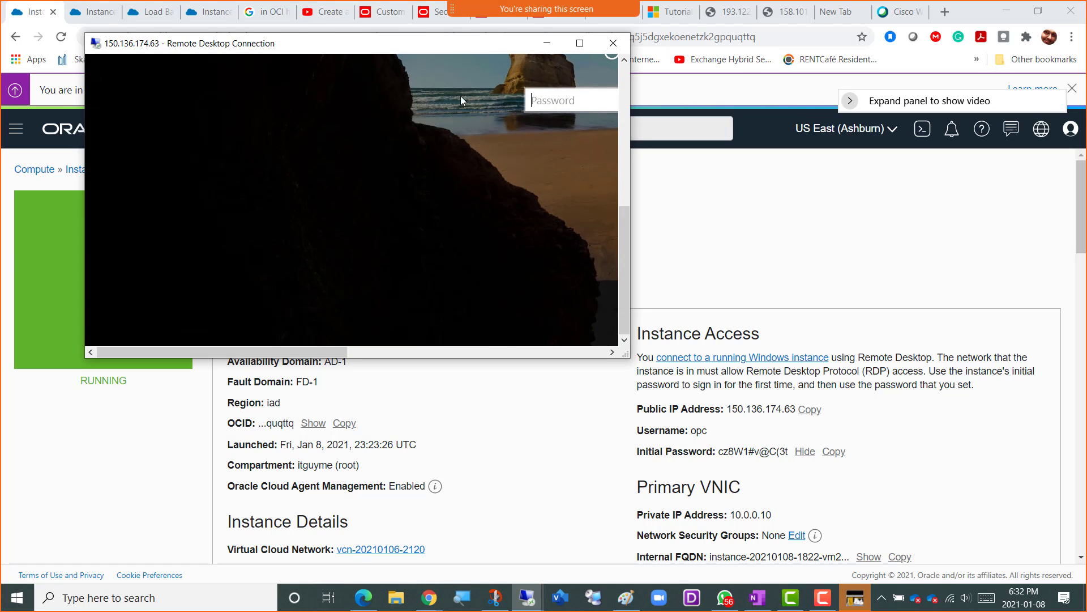
pyautogui.moveTo(446, 42); pyautogui.dragTo(501, 152)
pyautogui.moveTo(395, 460); pyautogui.dragTo(560, 457)
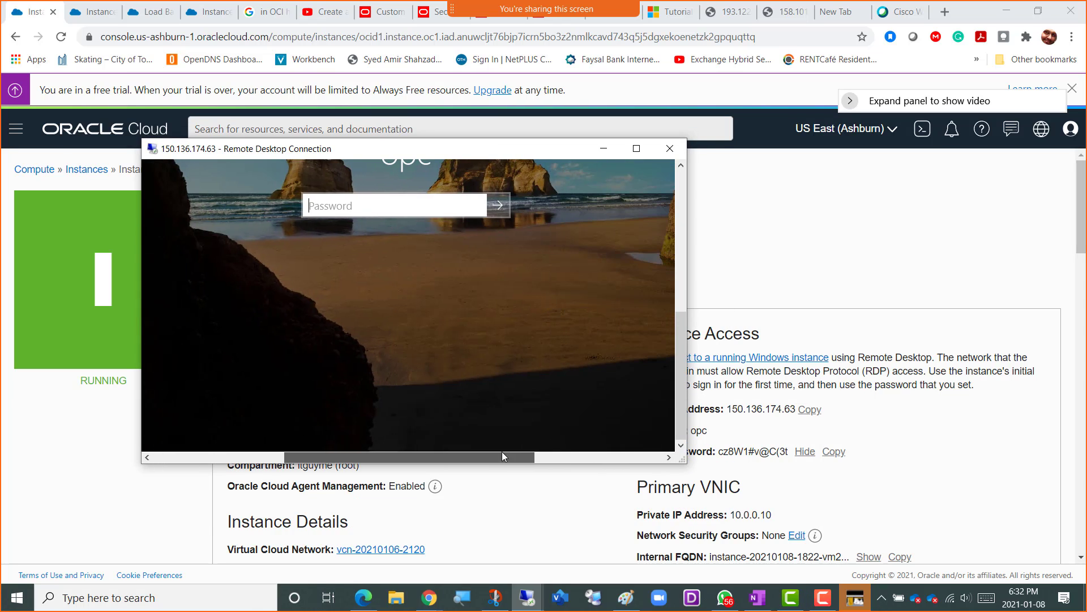
pyautogui.moveTo(468, 148); pyautogui.dragTo(680, 475)
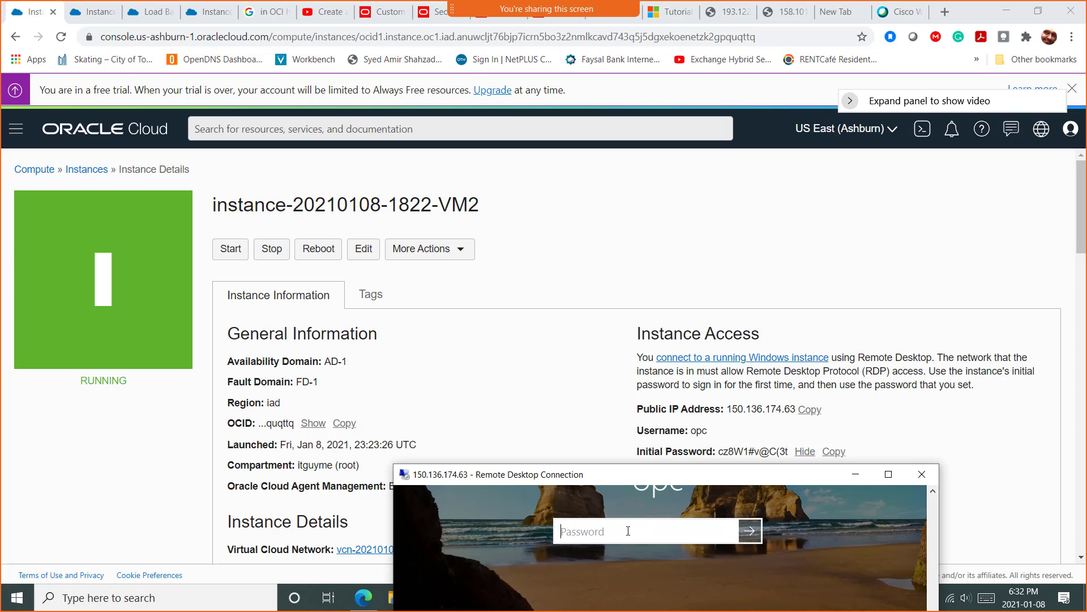
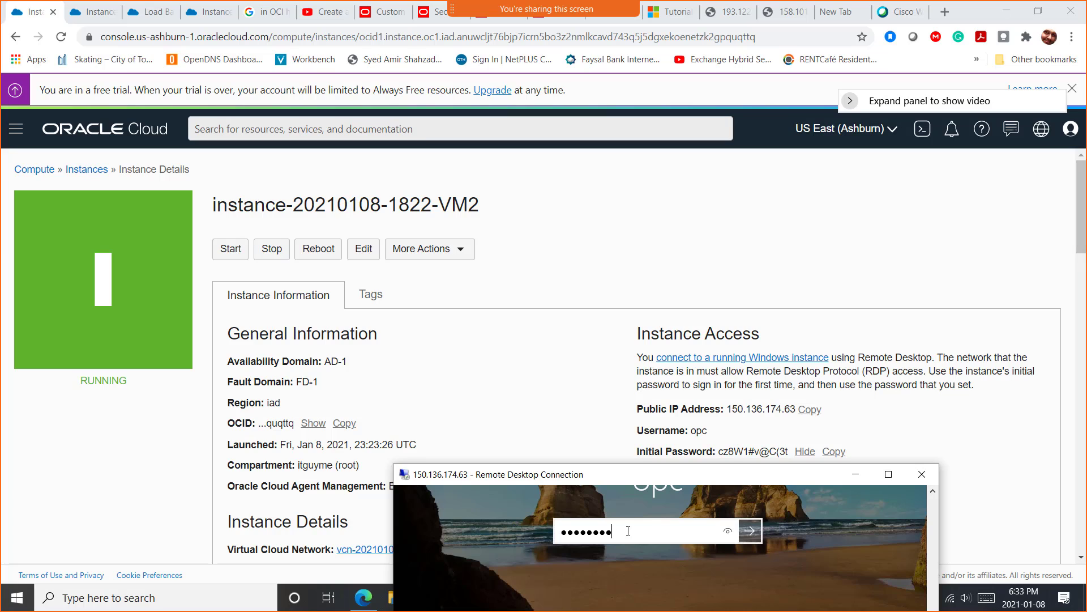
# Enter VM2's initial opc password, verify it with the reveal icon, and sign in
pyautogui.click(727, 532)
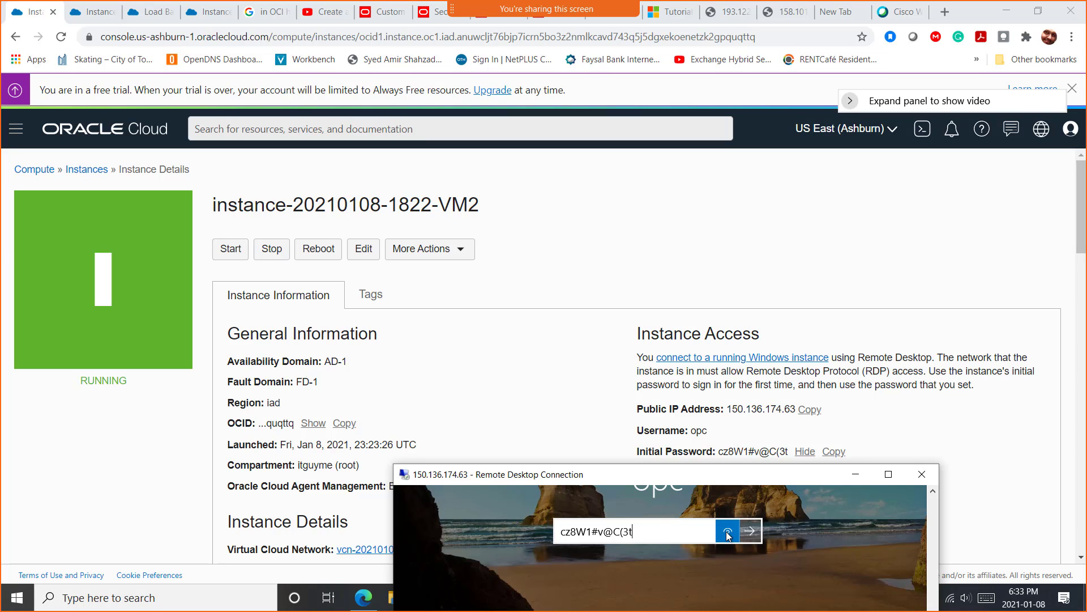
pyautogui.click(749, 533)
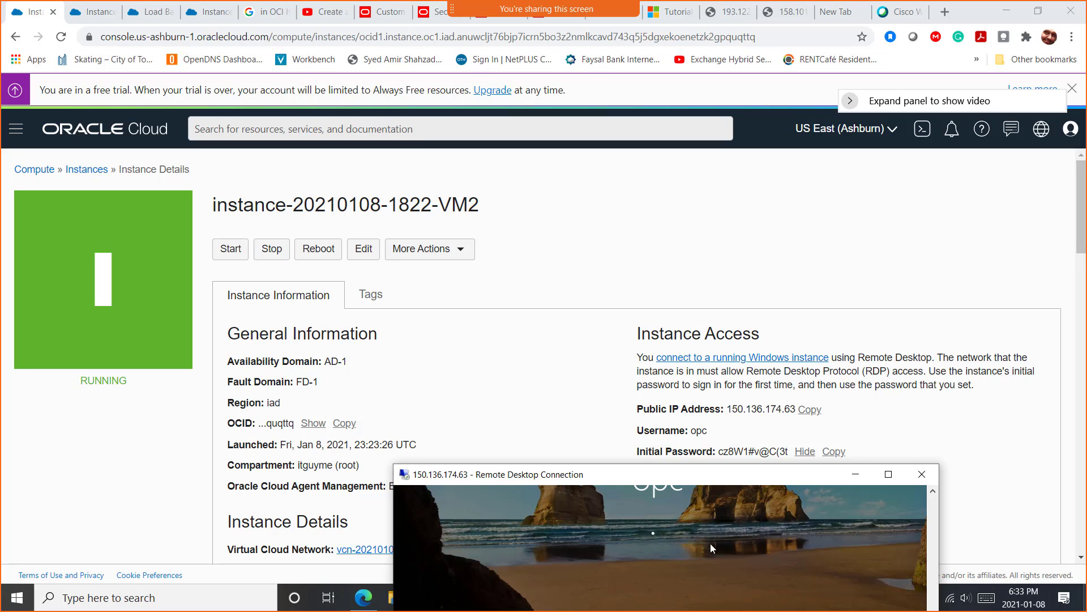
# Set and confirm a new opc password on VM2, then acknowledge the change
pyautogui.click(623, 575)
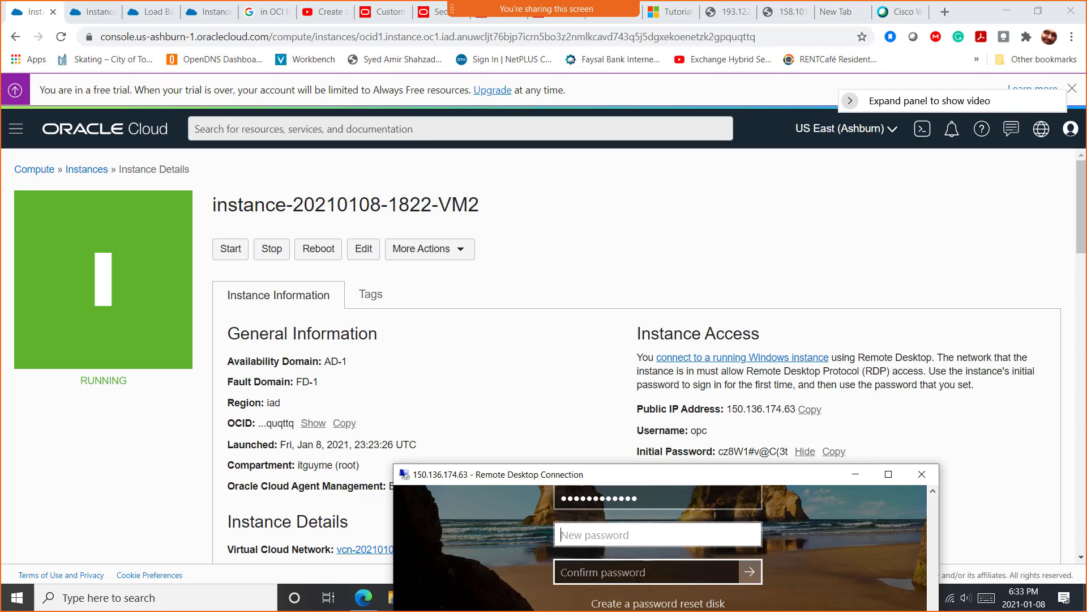
pyautogui.write('••••••••••••')
pyautogui.press('Tab')
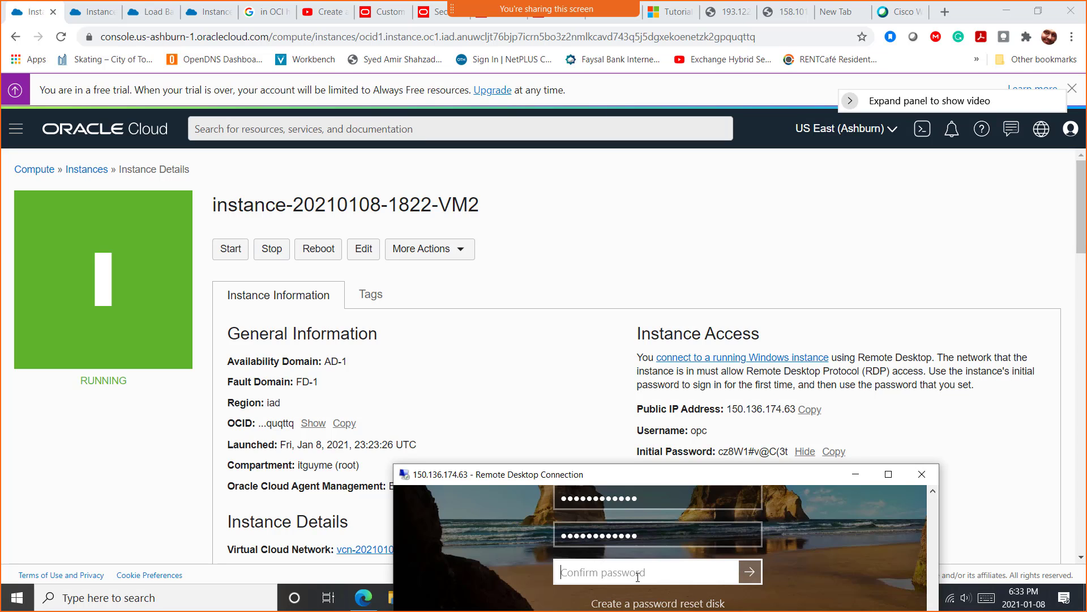
pyautogui.write('••••••••••••')
pyautogui.click(751, 573)
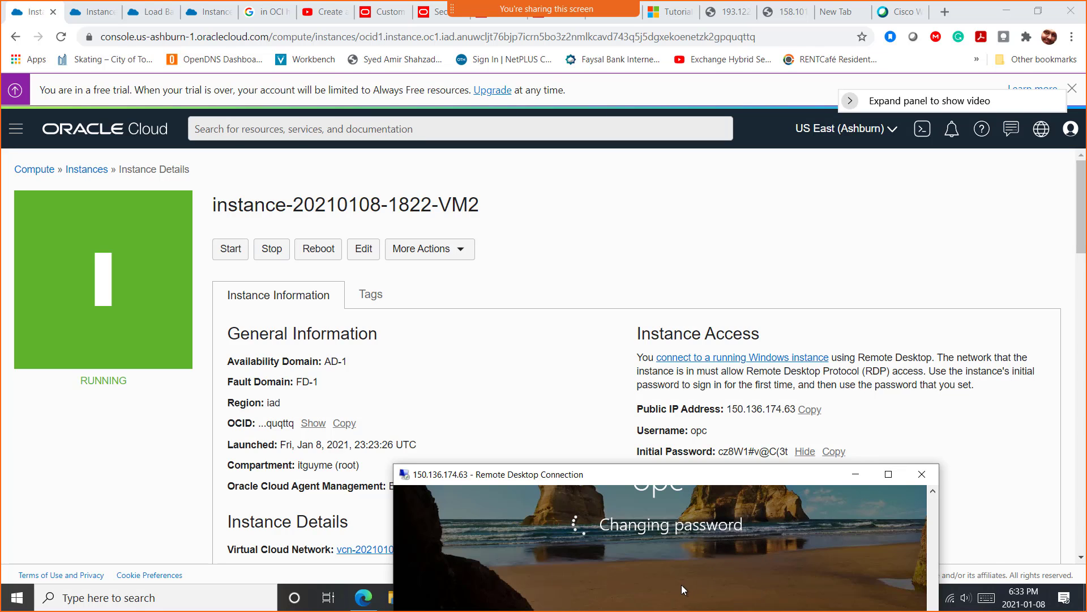
pyautogui.click(700, 553)
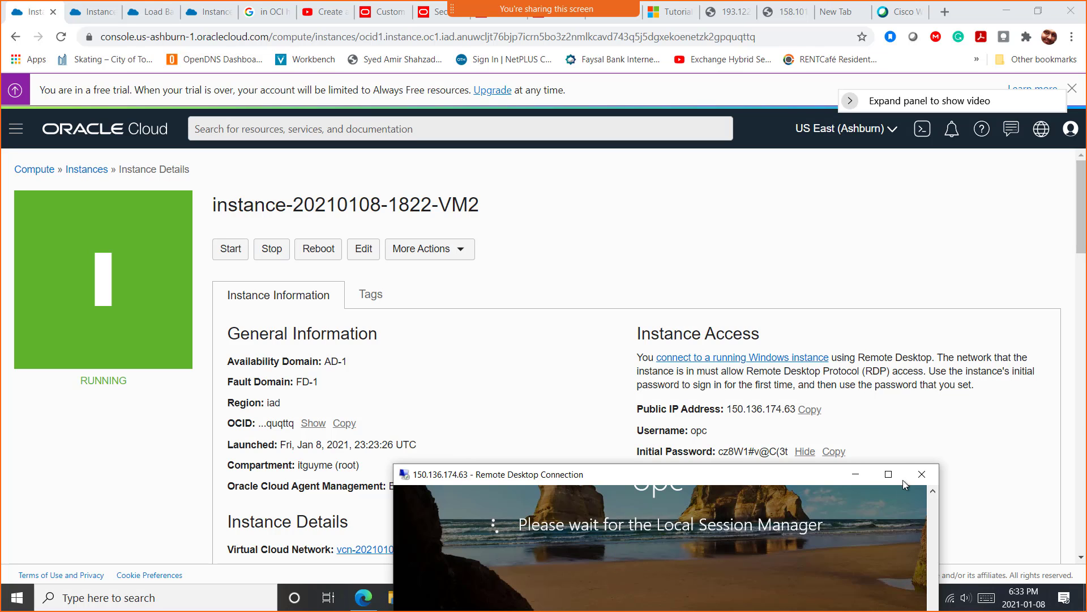
# Maximize, restore, and stretch VM2's session window to full screen height
pyautogui.click(888, 476)
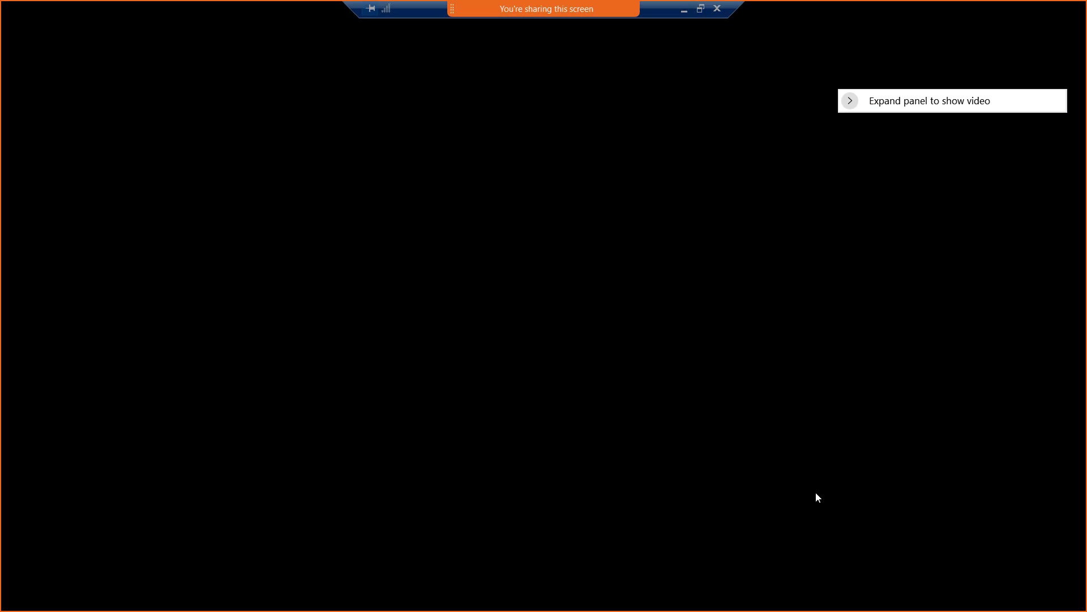
pyautogui.click(701, 10)
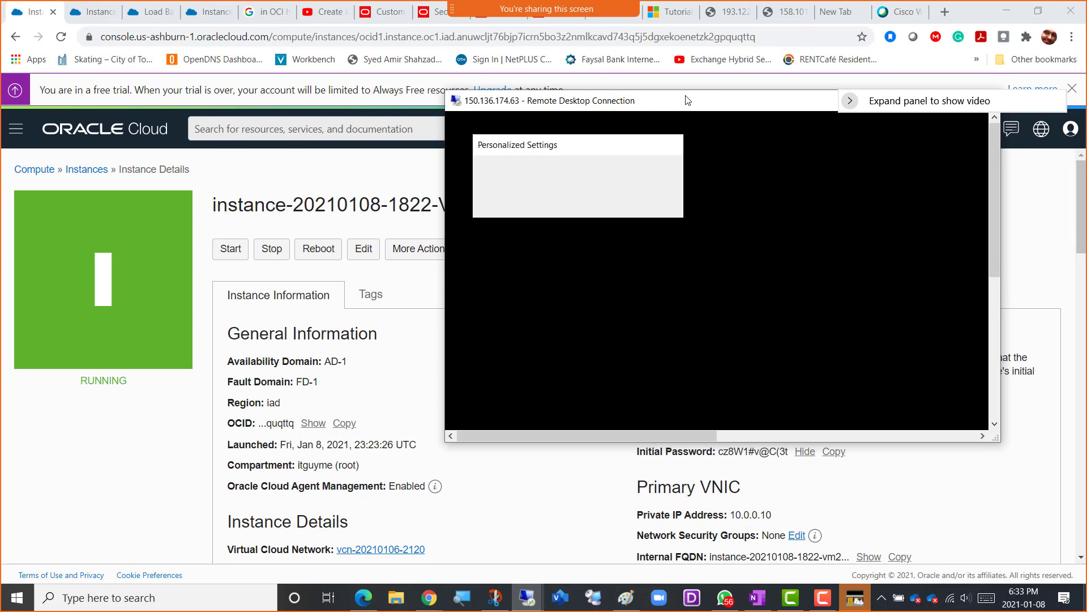
pyautogui.moveTo(690, 92); pyautogui.dragTo(786, 19)
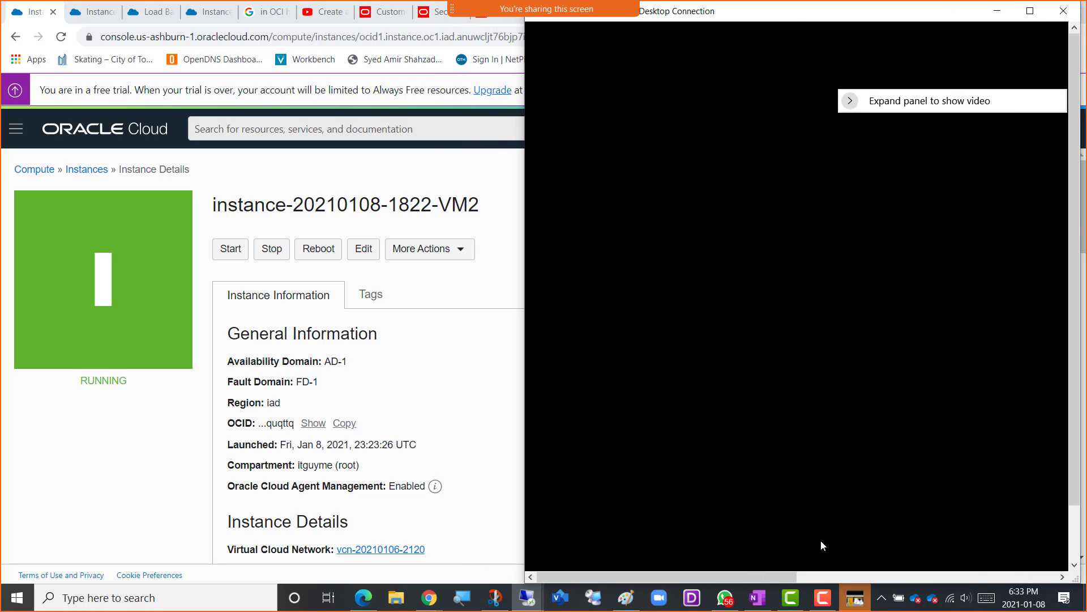
# Enlarge VM1's session window and launch Windows PowerShell (Admin) there, approving UAC
pyautogui.click(517, 597)
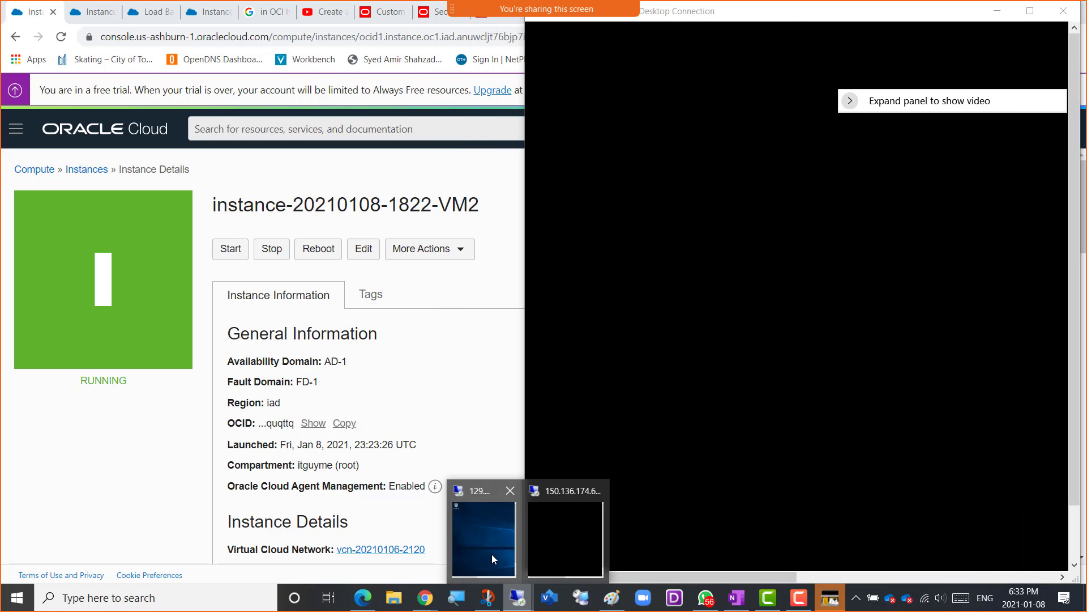
pyautogui.click(488, 548)
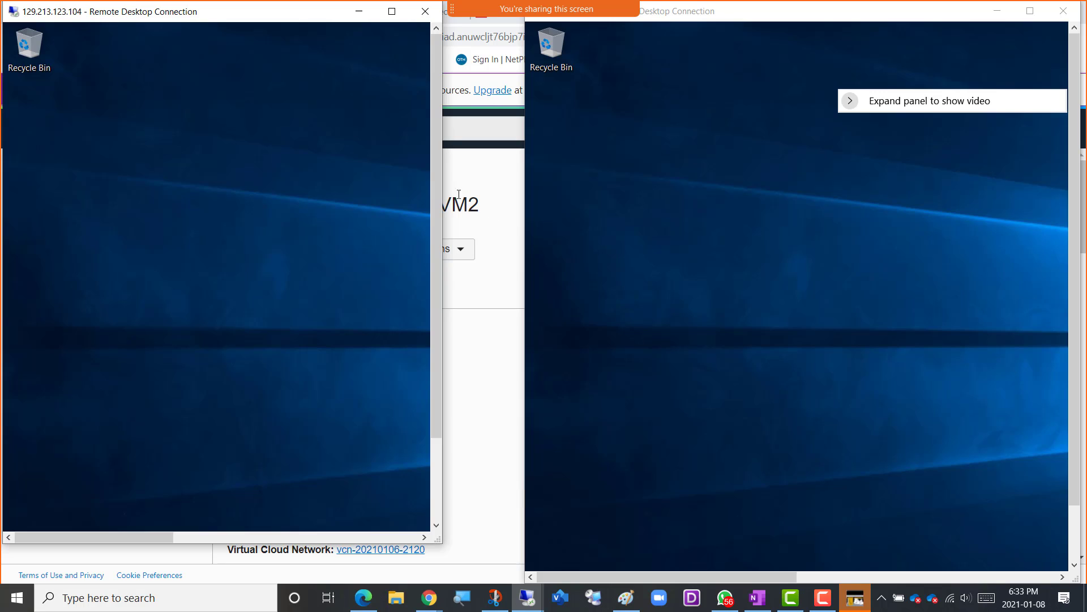
pyautogui.moveTo(442, 199); pyautogui.dragTo(553, 231)
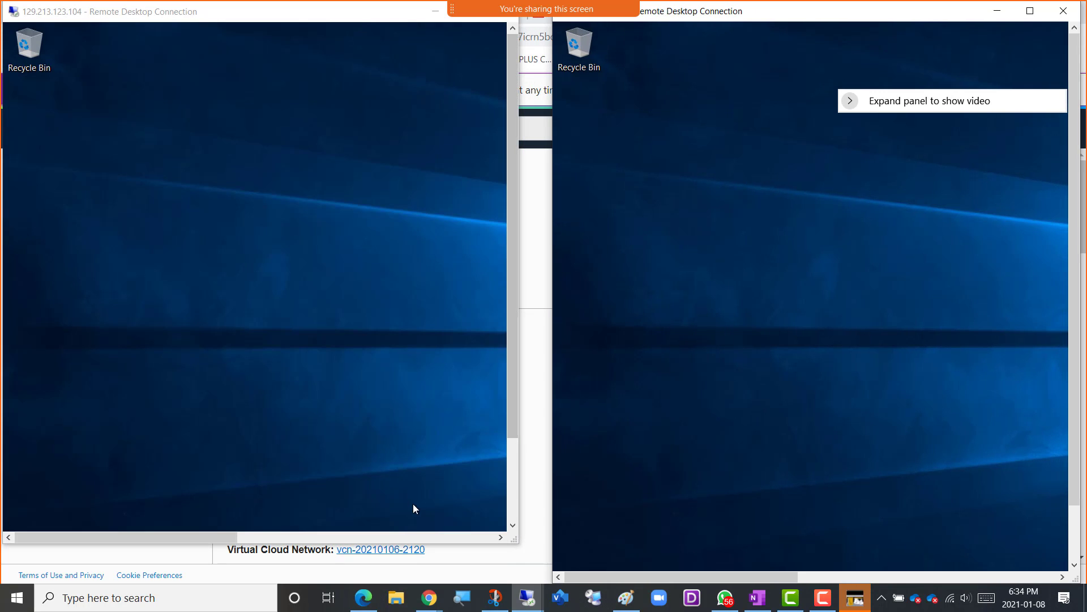
pyautogui.moveTo(380, 542); pyautogui.dragTo(387, 572)
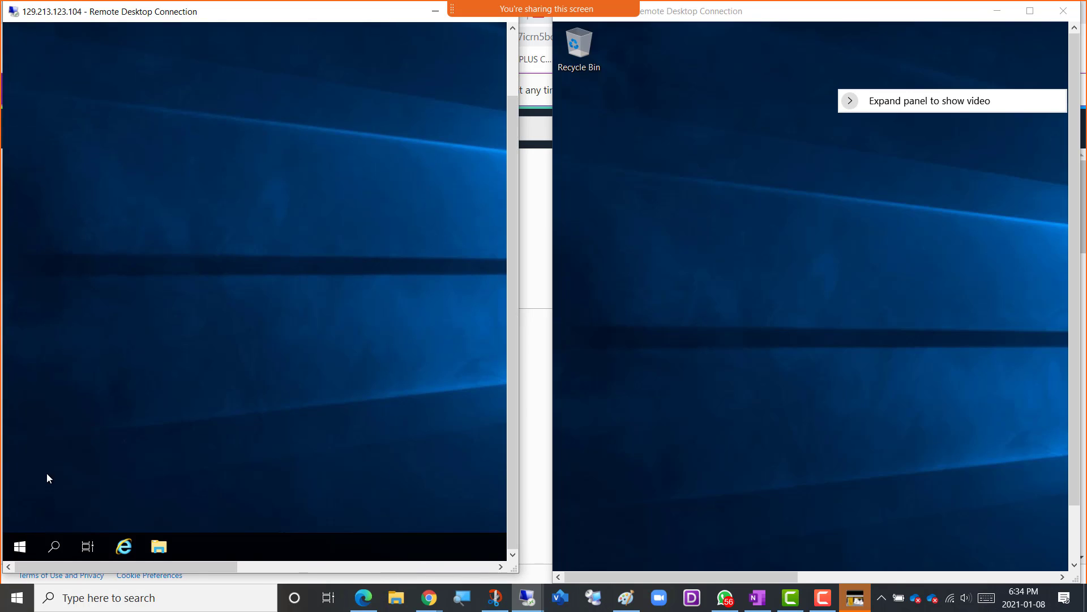
pyautogui.rightClick(20, 547)
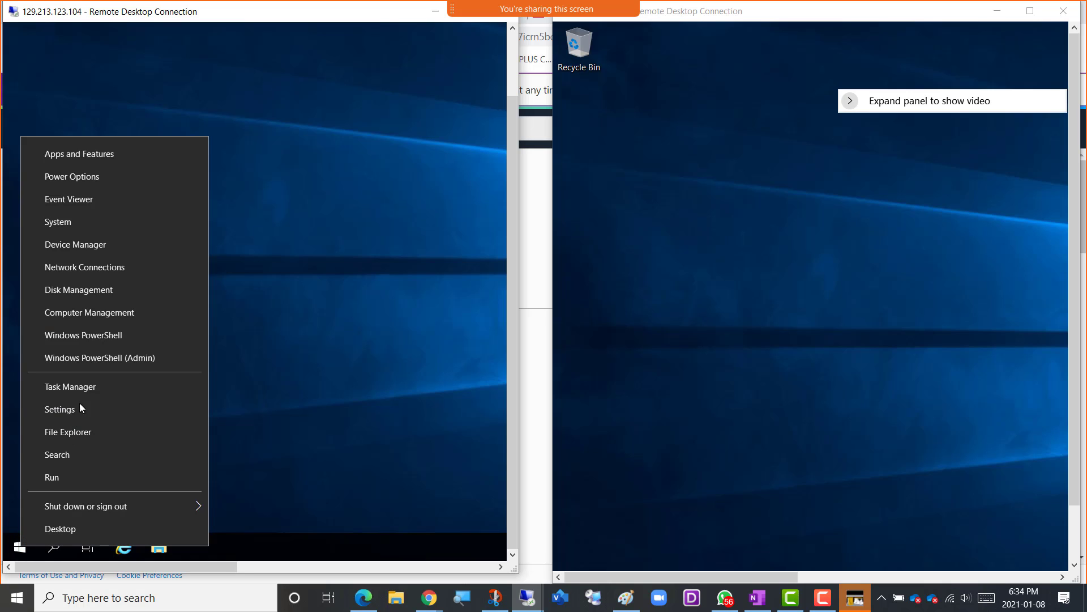
pyautogui.click(94, 362)
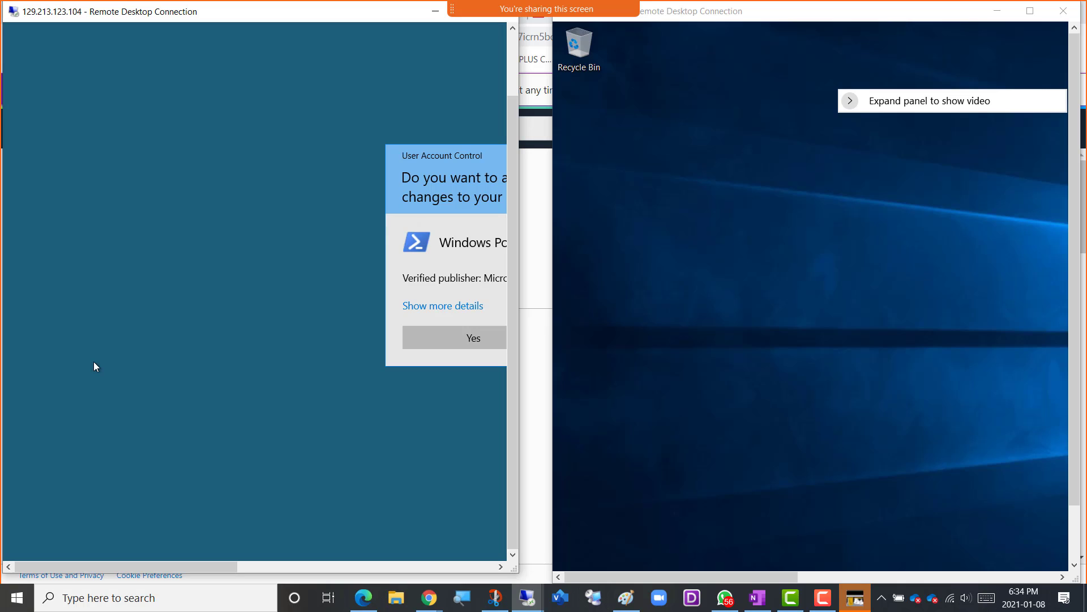
pyautogui.click(425, 339)
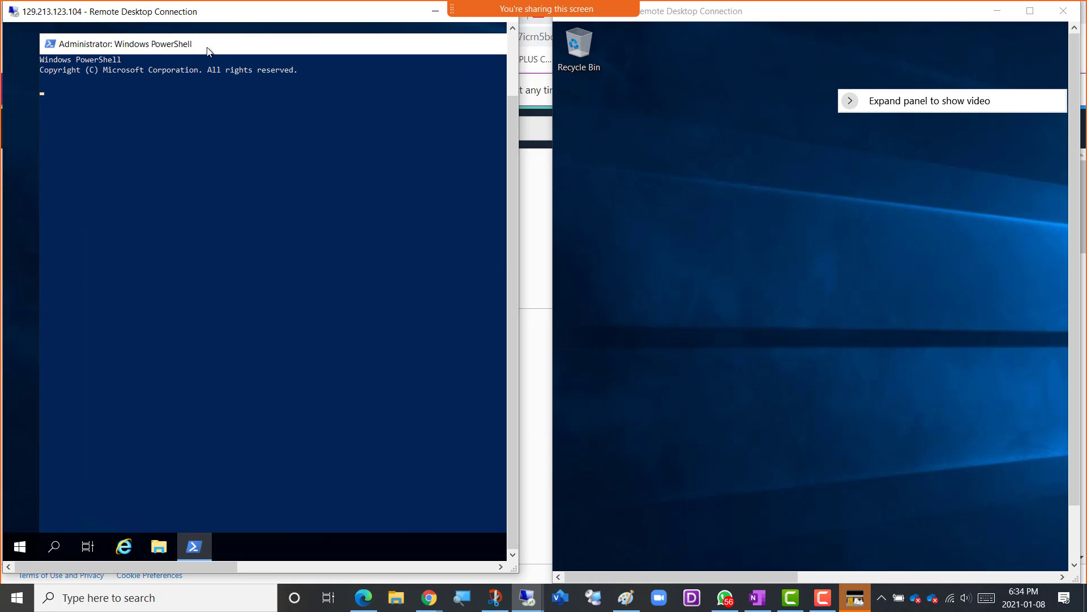
# Launch Windows PowerShell (Admin) on VM2, approving UAC, then bring up the Chrome windows
pyautogui.click(1072, 548)
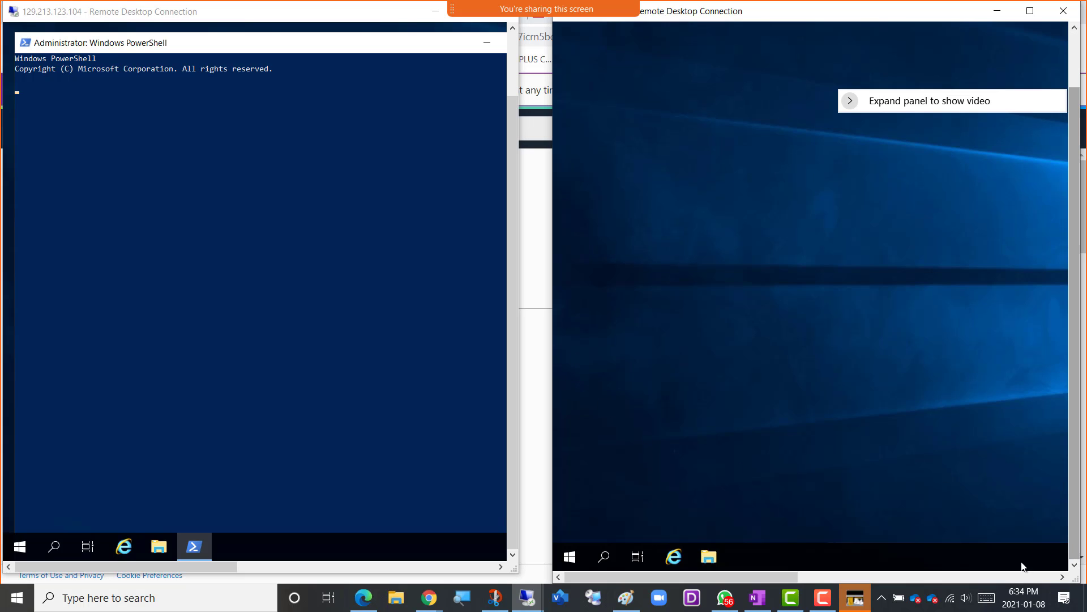
pyautogui.rightClick(573, 559)
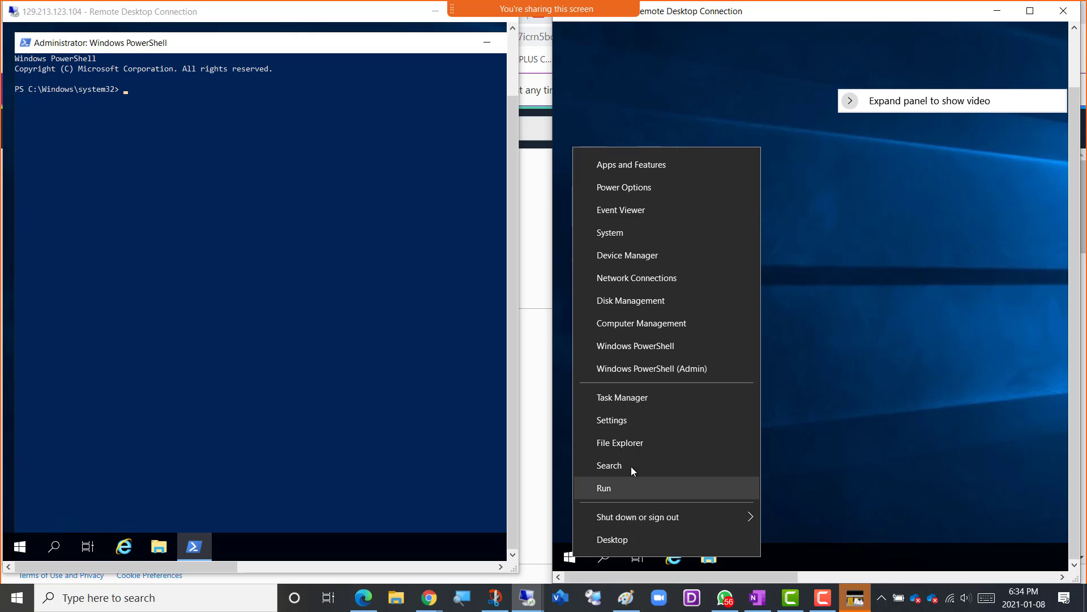
pyautogui.click(653, 369)
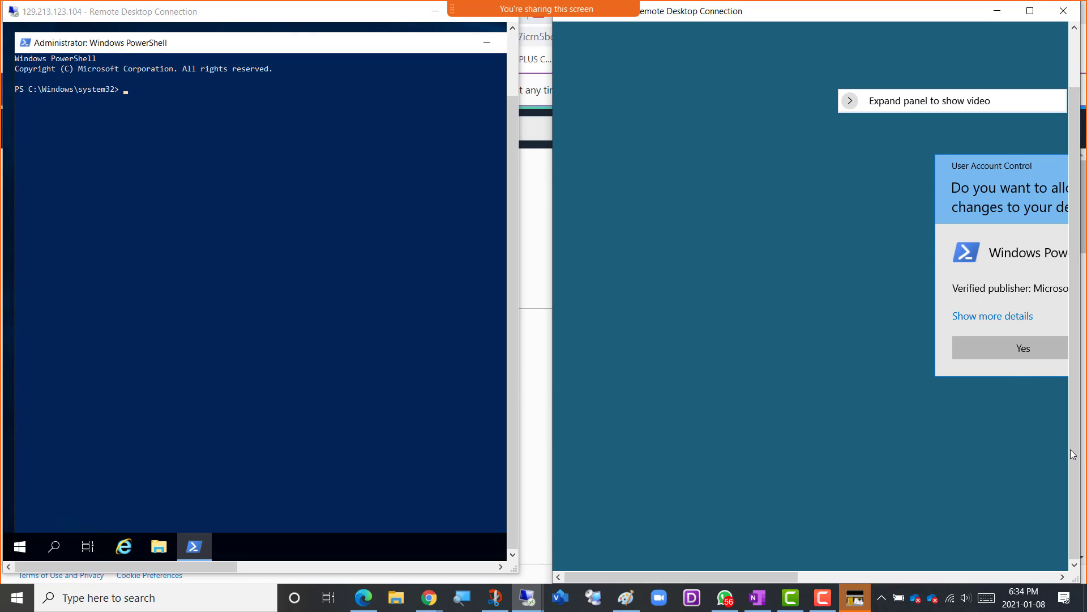
pyautogui.click(1014, 350)
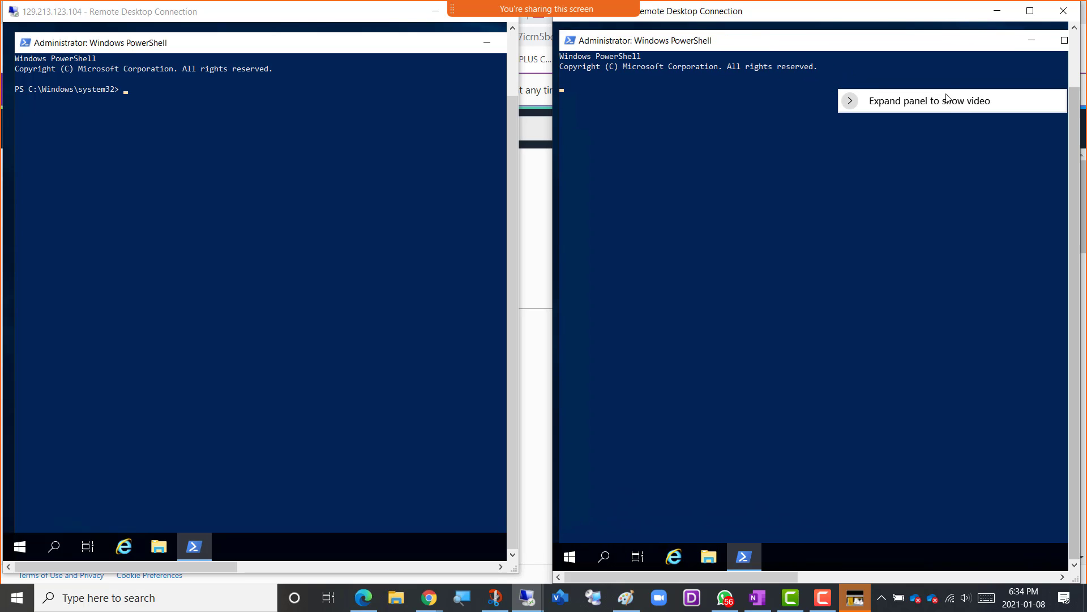
pyautogui.moveTo(947, 100); pyautogui.dragTo(299, 576)
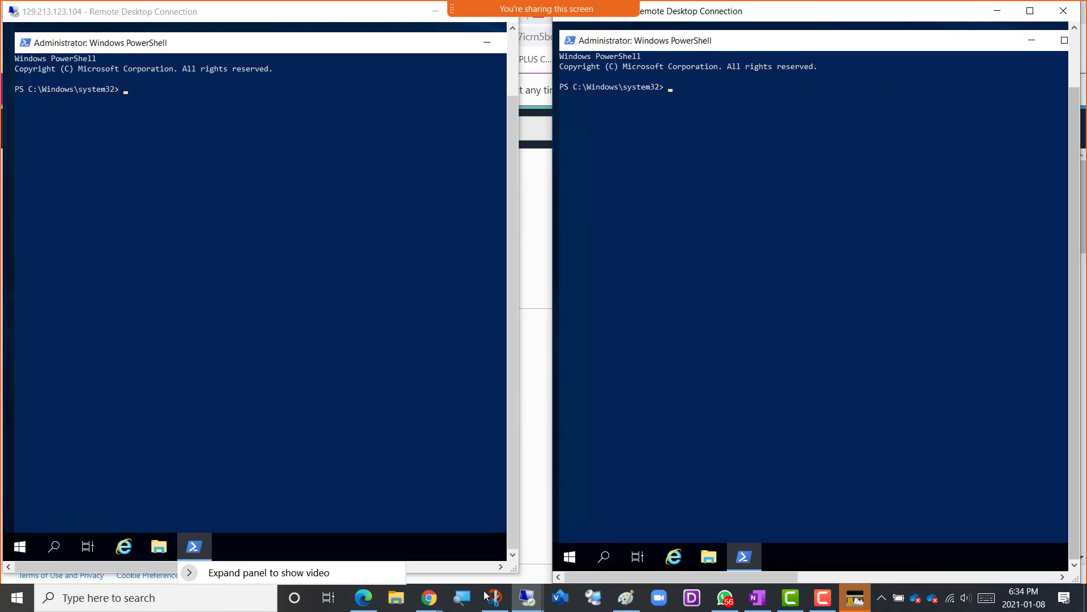
pyautogui.click(429, 598)
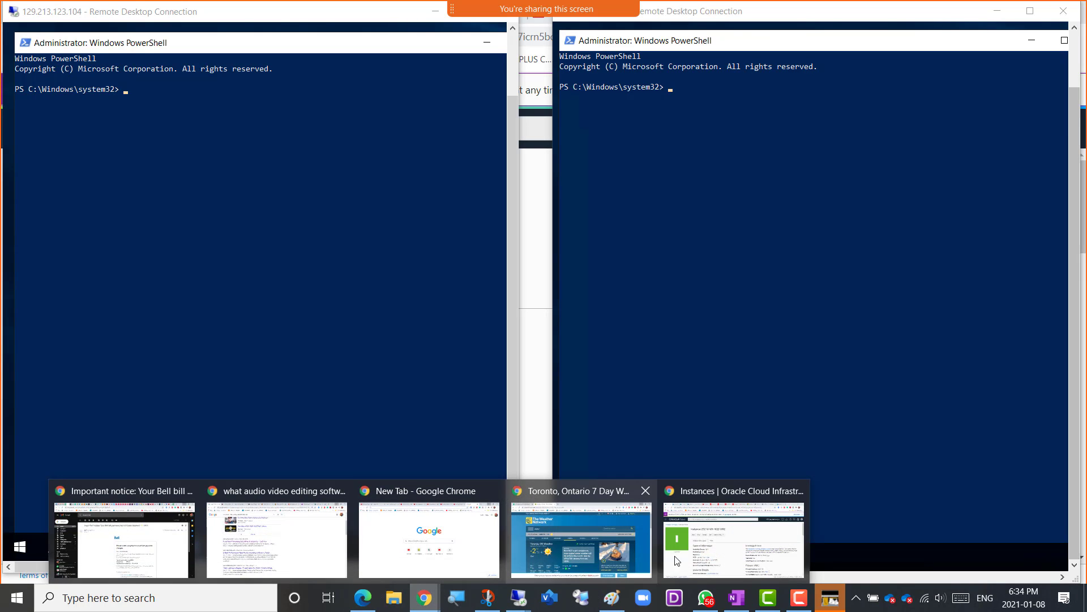
# Switch to the Microsoft load balancer tutorial and move the class chat aside to reveal it
pyautogui.click(721, 547)
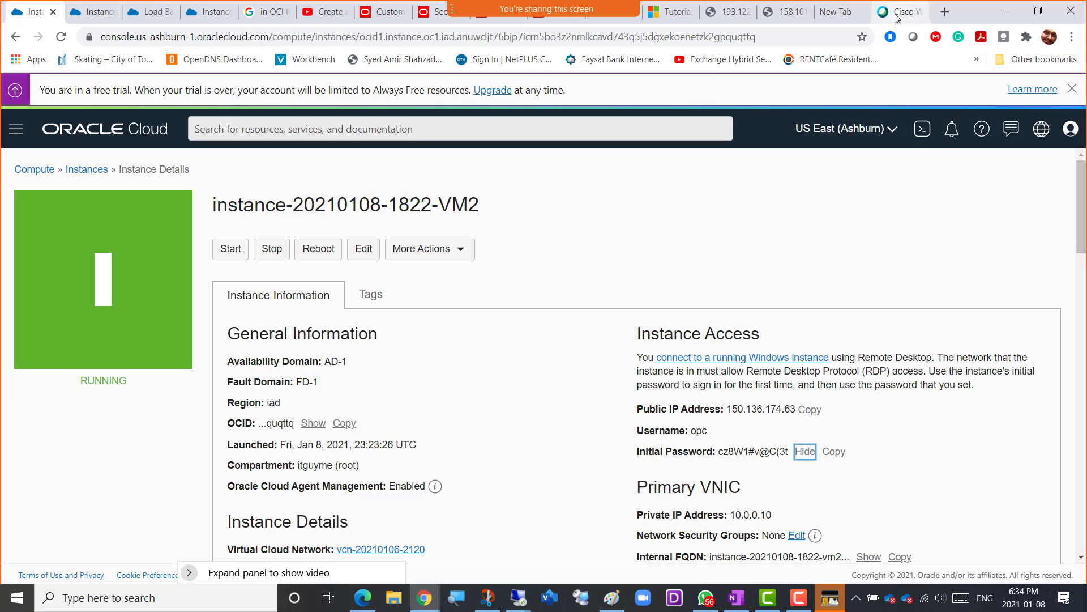
pyautogui.click(679, 18)
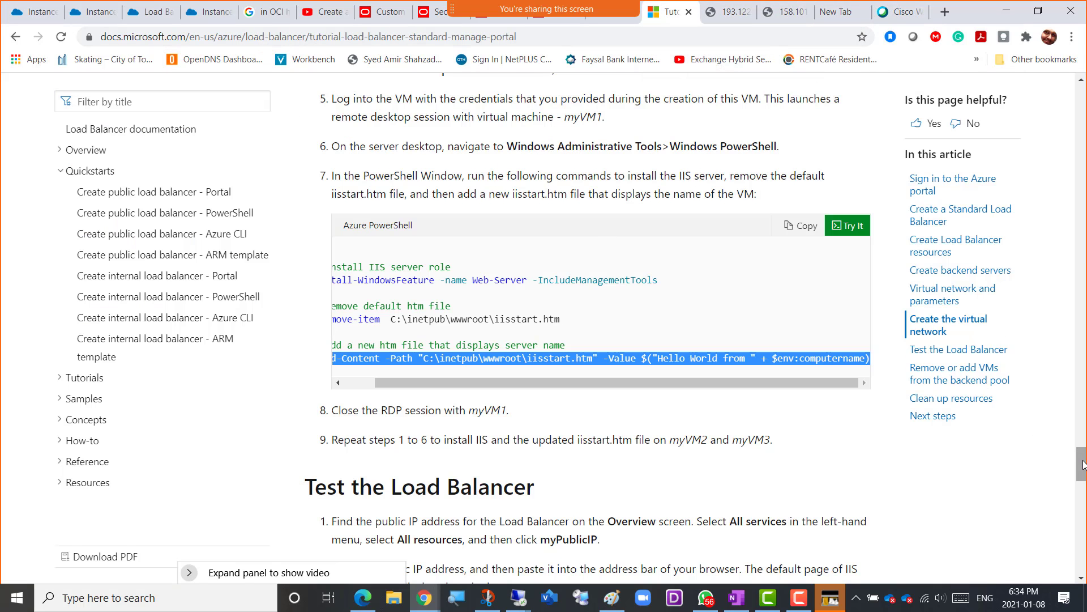
pyautogui.moveTo(1080, 463); pyautogui.dragTo(1081, 98)
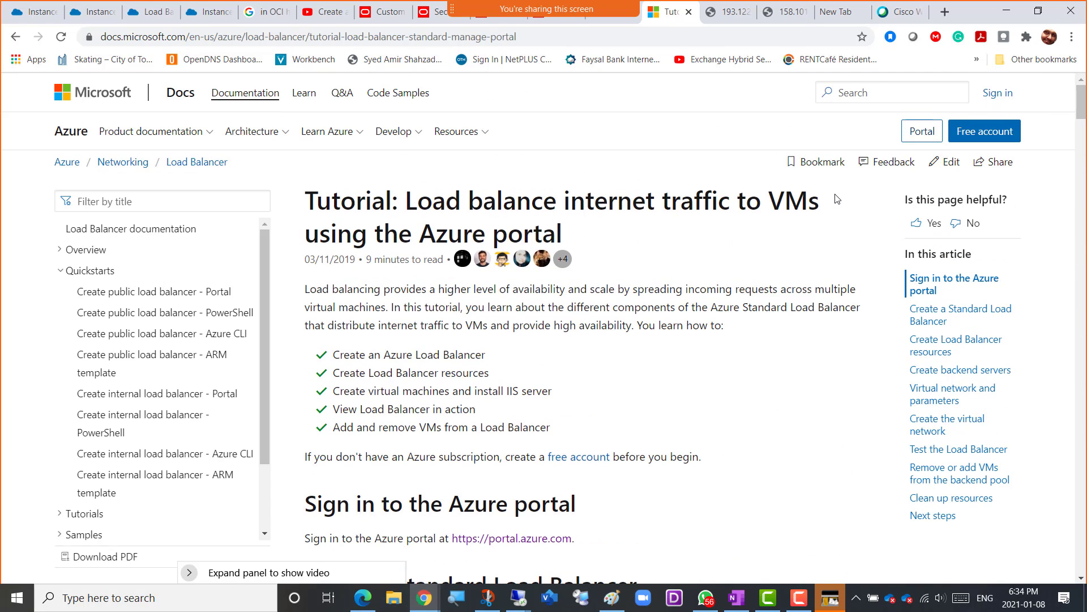
pyautogui.click(545, 36)
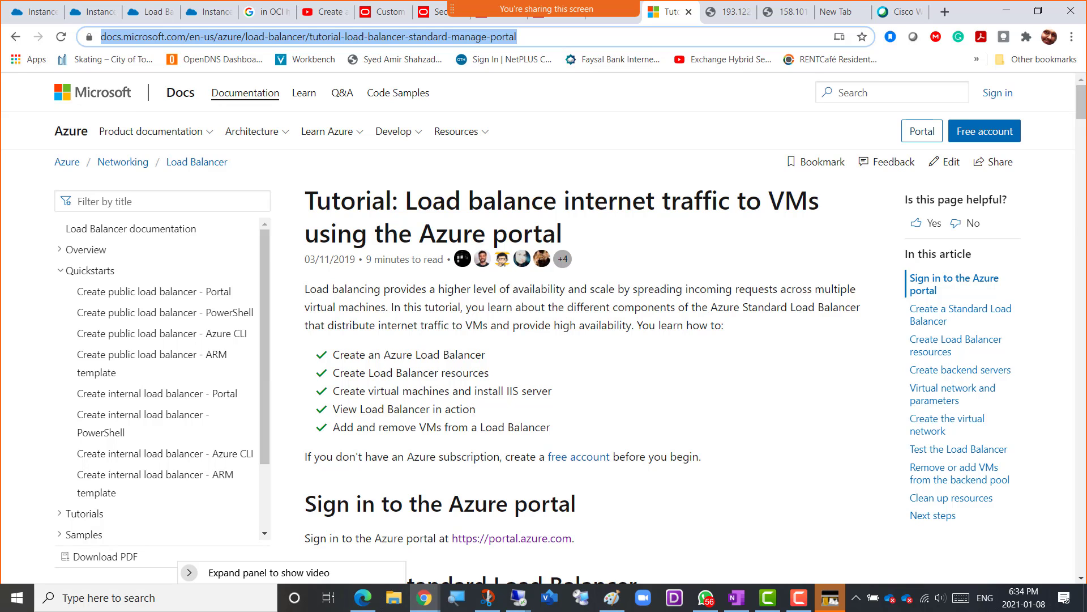
pyautogui.hotkey('alt', 'Tab')
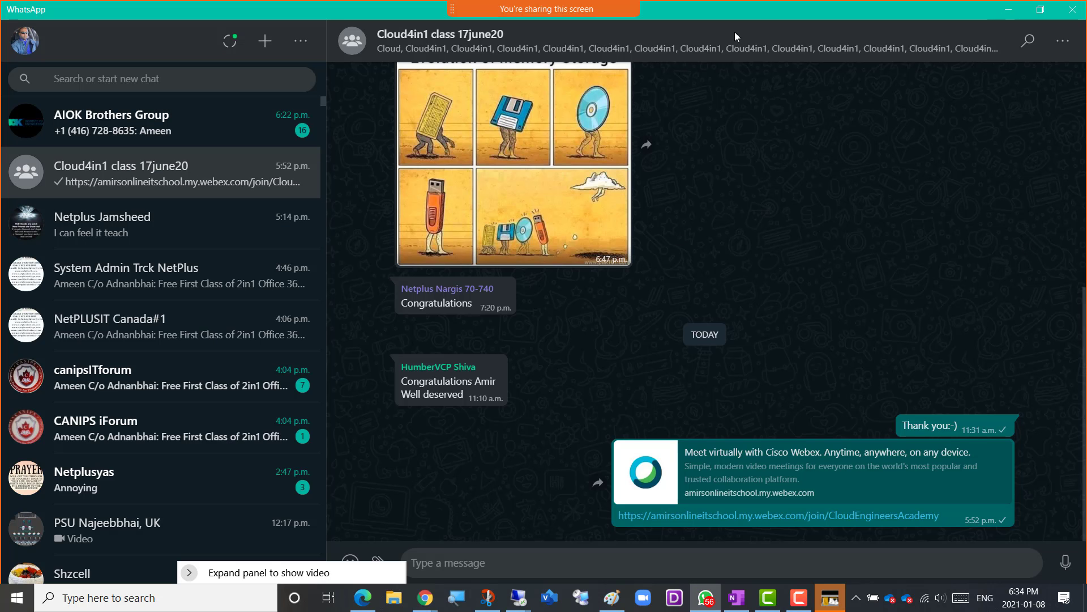
pyautogui.moveTo(755, 9); pyautogui.dragTo(1086, 113)
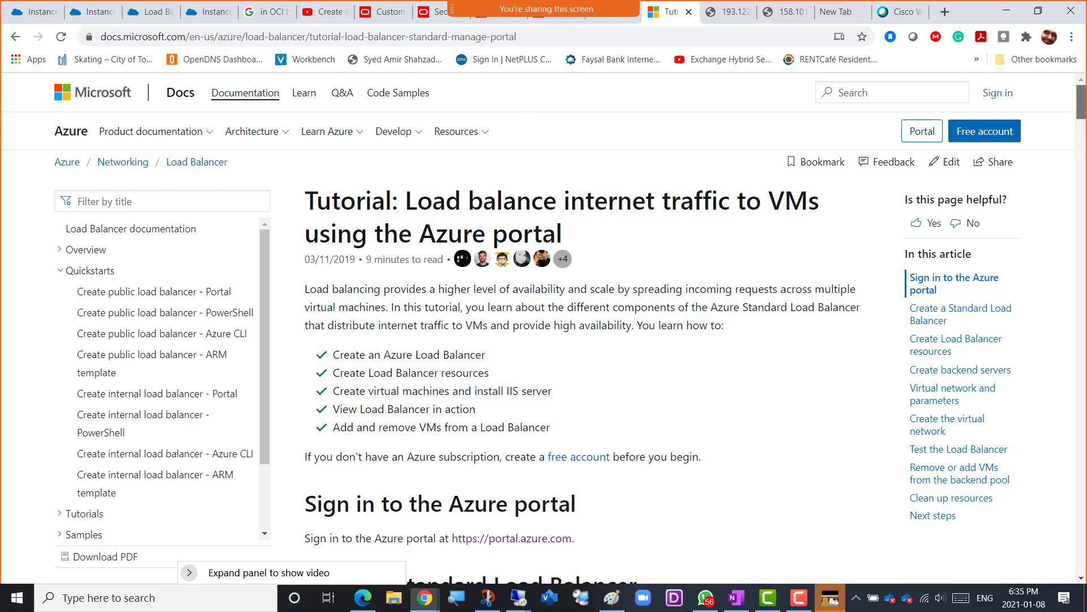
pyautogui.moveTo(1081, 105); pyautogui.dragTo(1081, 460)
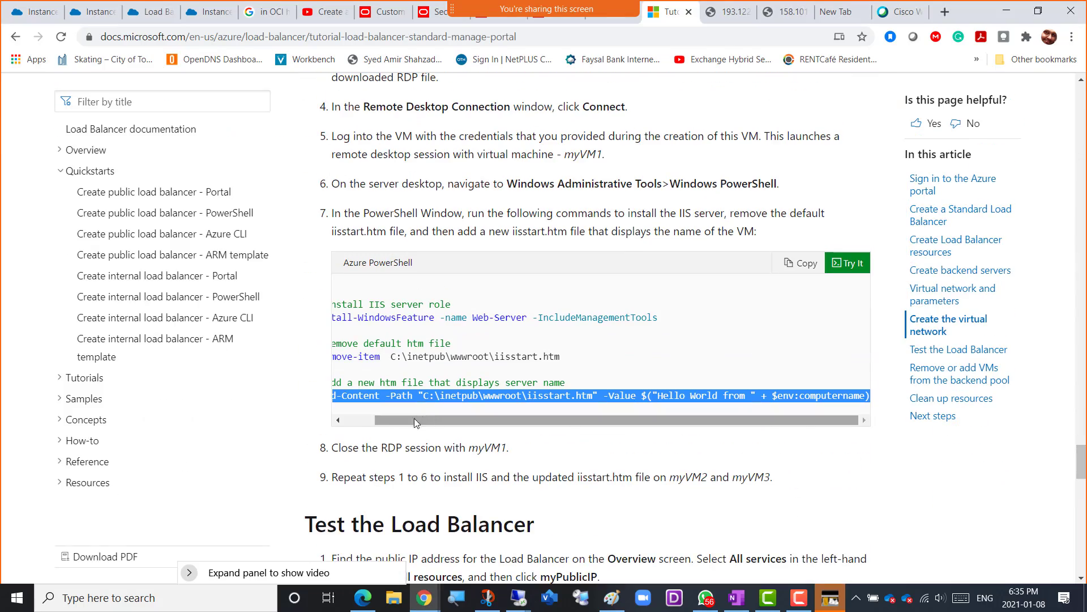
# Copy the 'Install-WindowsFeature -name Web-Server -IncludeManagementTools' command from the tutorial
pyautogui.click(362, 420)
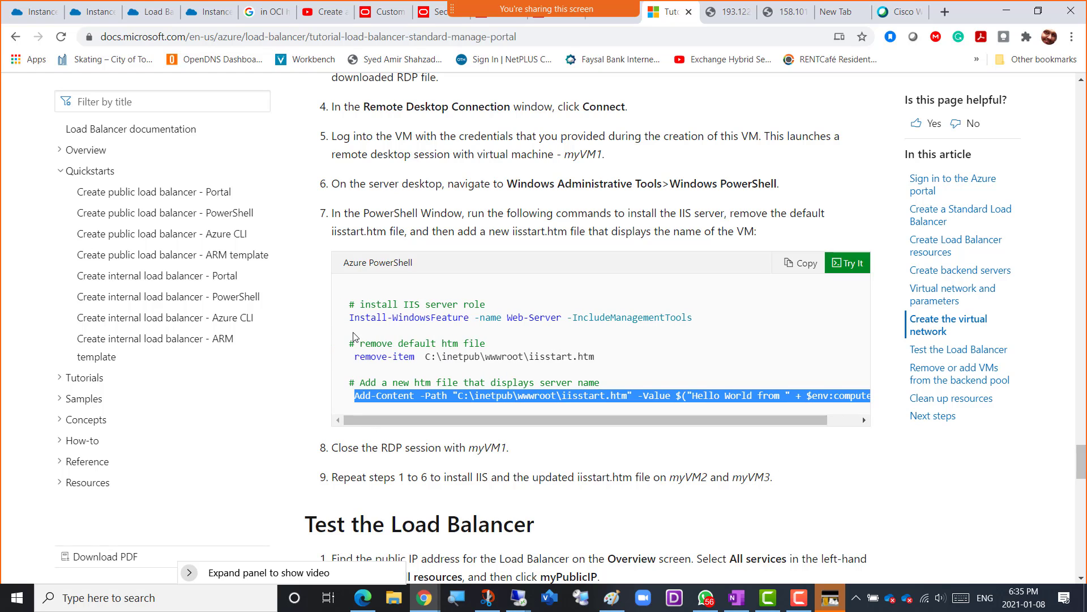
pyautogui.click(347, 319)
pyautogui.moveTo(347, 318)
pyautogui.mouseDown()
pyautogui.moveTo(692, 328)
pyautogui.moveTo(354, 321)
pyautogui.mouseUp()
pyautogui.click(702, 321)
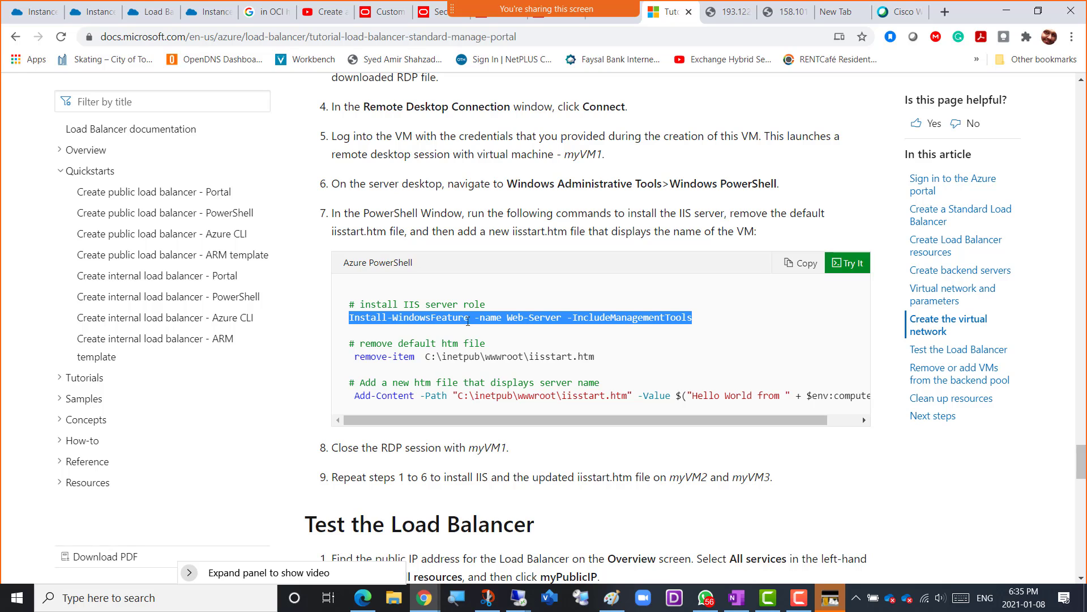
pyautogui.rightClick(542, 318)
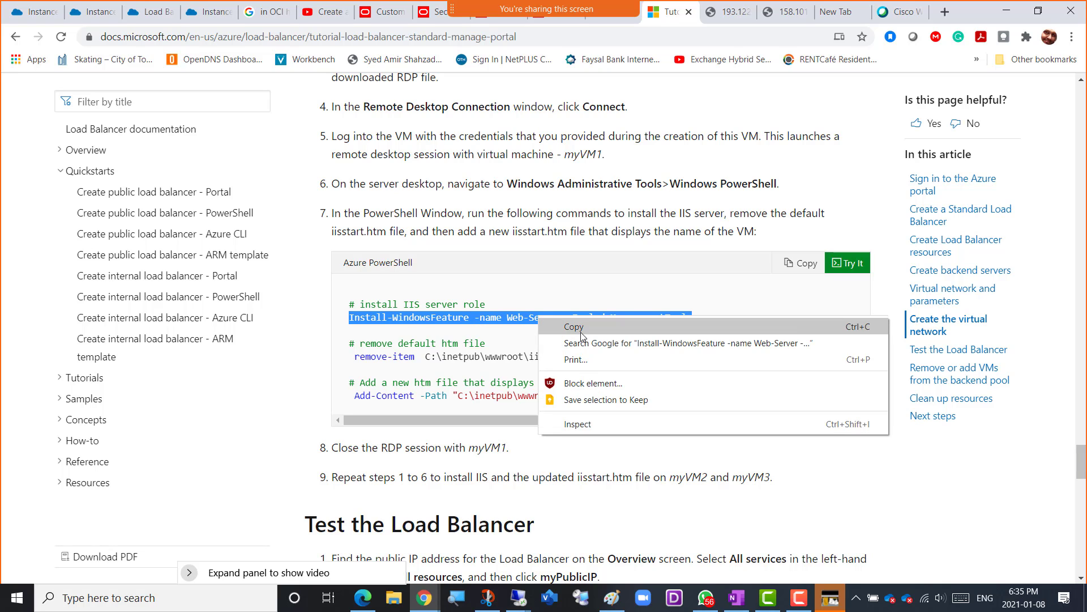
pyautogui.click(566, 323)
pyautogui.moveTo(709, 603)
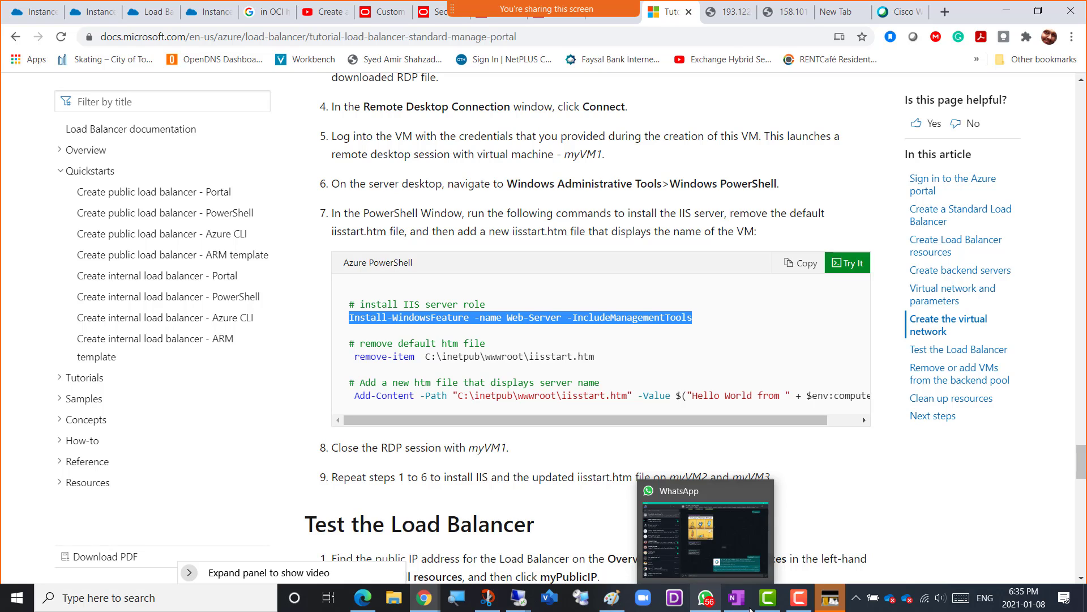
pyautogui.moveTo(795, 605)
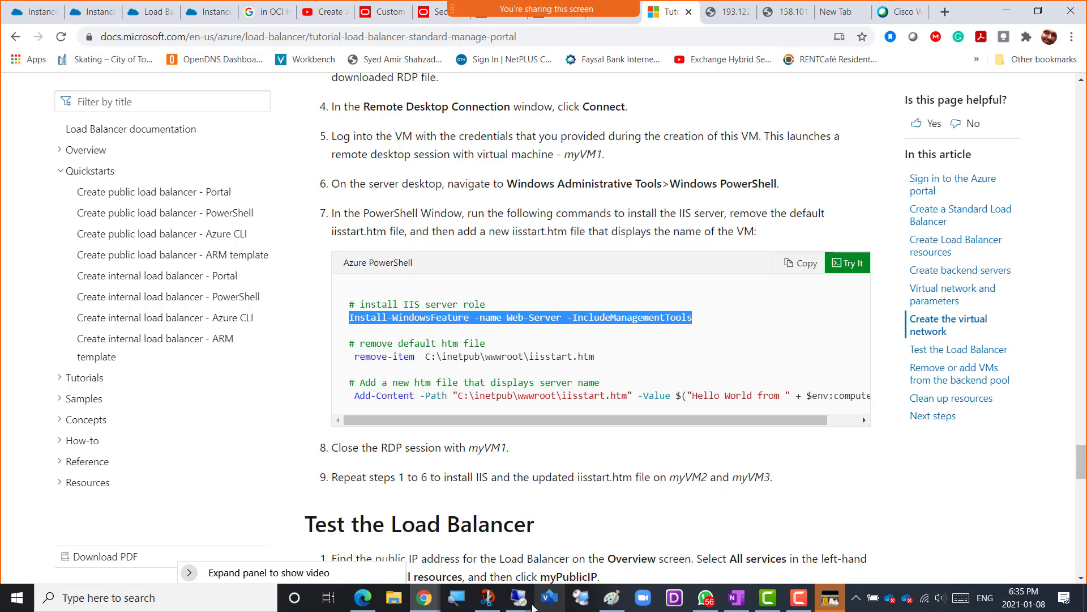
# Paste the IIS install command into both servers' PowerShell windows, running it on VM1
pyautogui.click(481, 555)
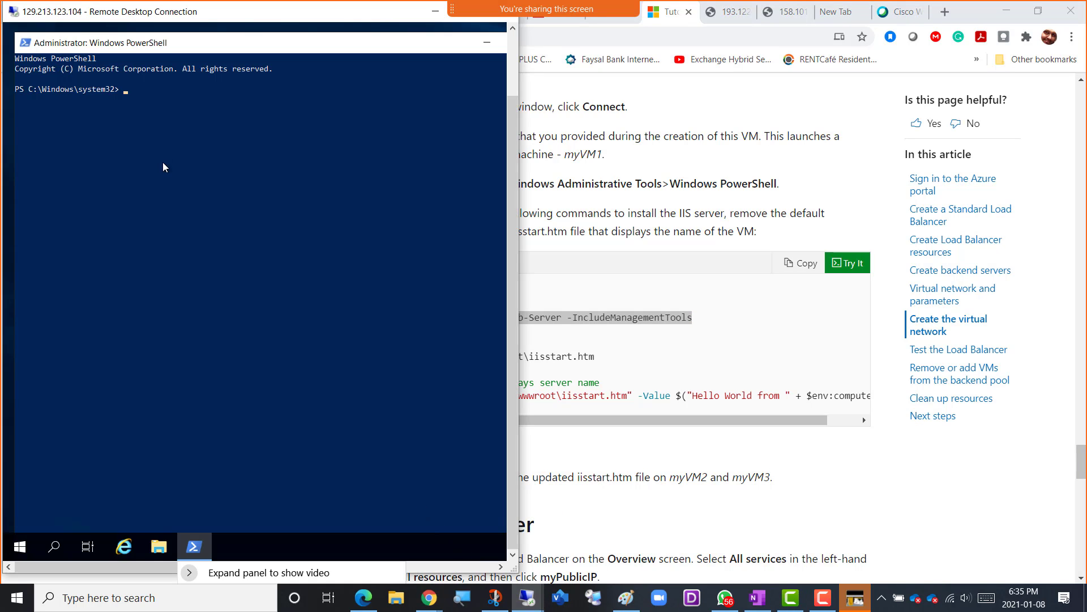
pyautogui.rightClick(135, 92)
pyautogui.press('Return')
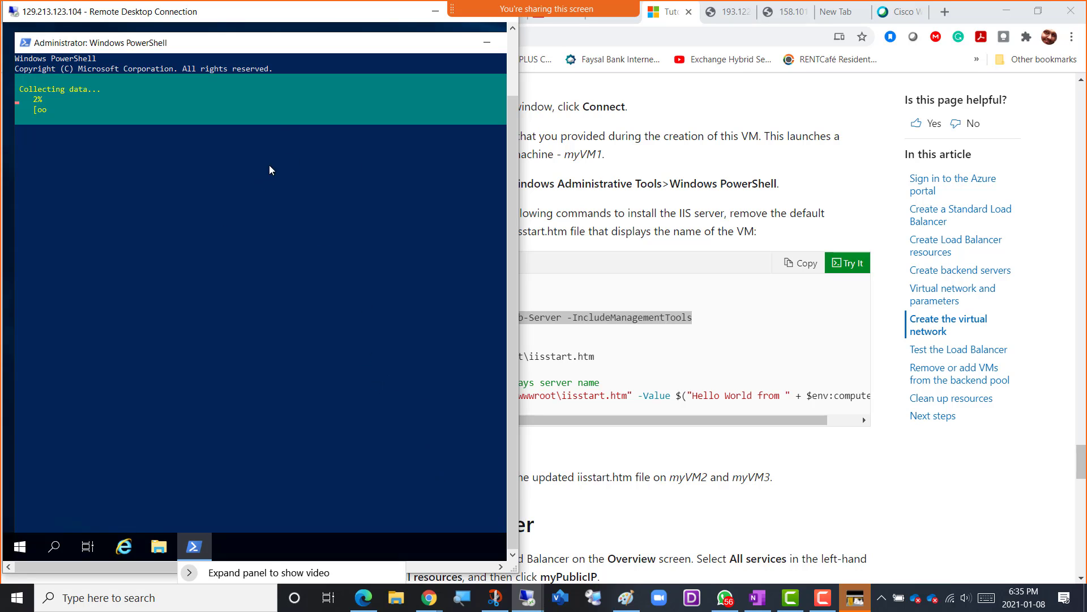
pyautogui.moveTo(530, 603)
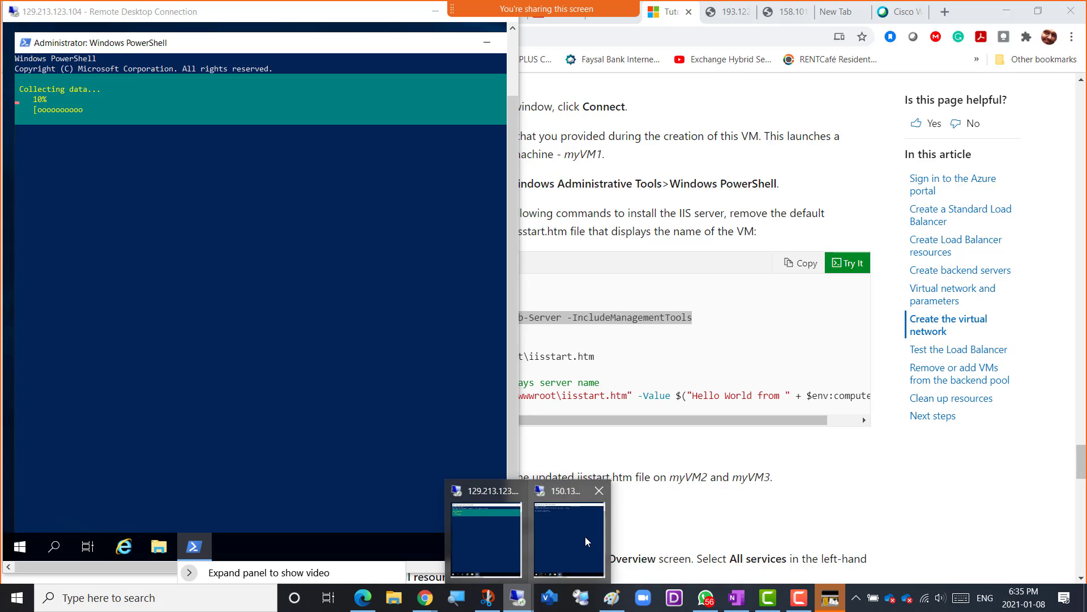
pyautogui.click(566, 532)
pyautogui.rightClick(693, 98)
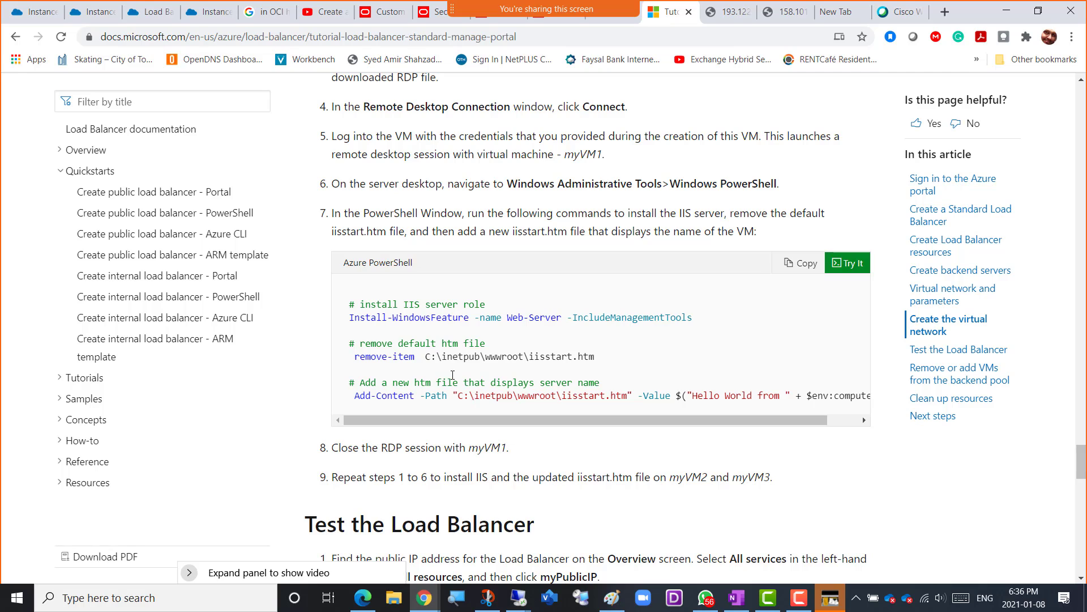
# Copy the remove-item command from the tutorial and return to VM1's session
pyautogui.moveTo(355, 356); pyautogui.dragTo(605, 360)
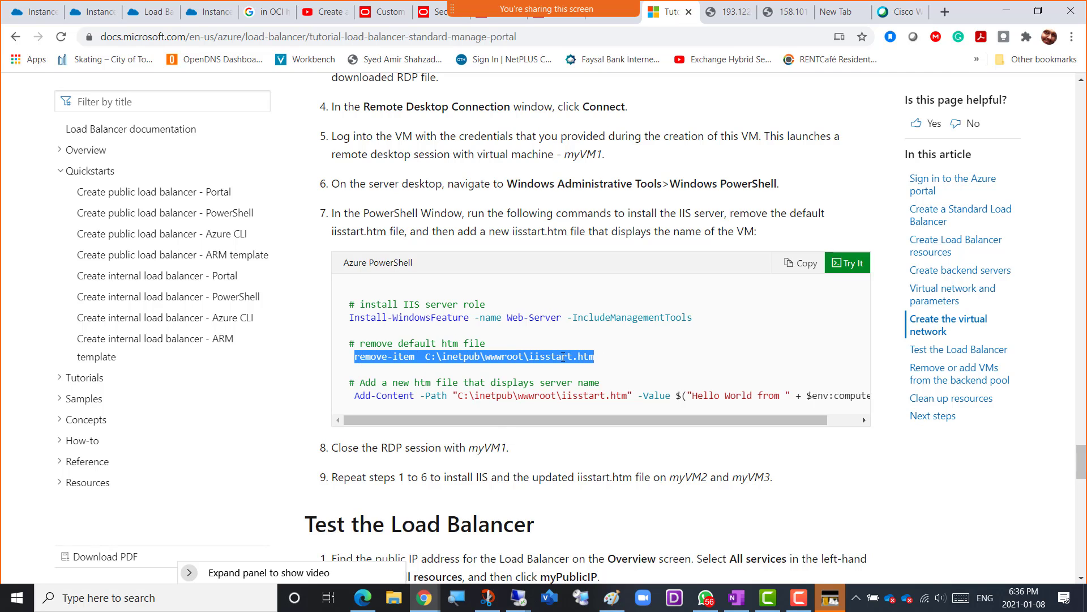
pyautogui.rightClick(562, 357)
pyautogui.click(587, 368)
pyautogui.rightClick(575, 357)
pyautogui.click(615, 369)
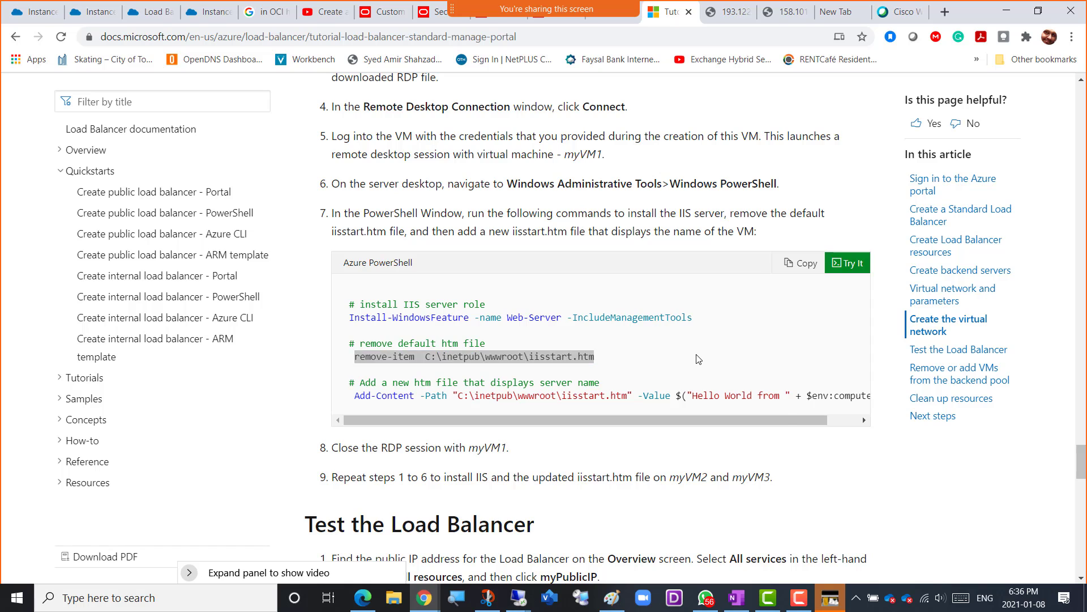
pyautogui.hotkey('alt', 'Tab')
pyautogui.hotkey('alt', 'Tab')
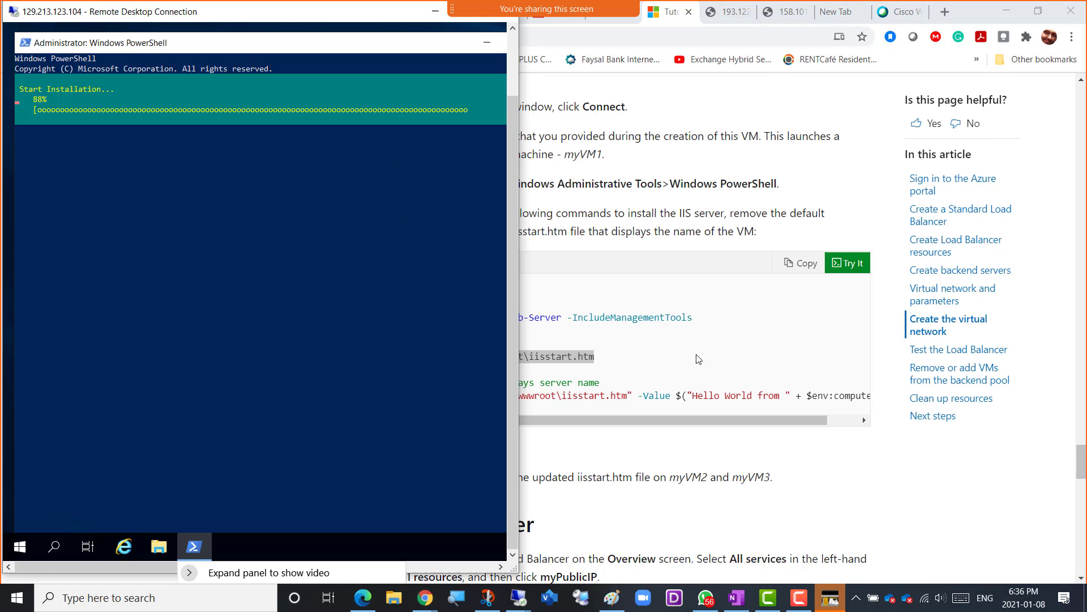
pyautogui.hotkey('alt', 'Tab')
pyautogui.hotkey('alt', 'Tab')
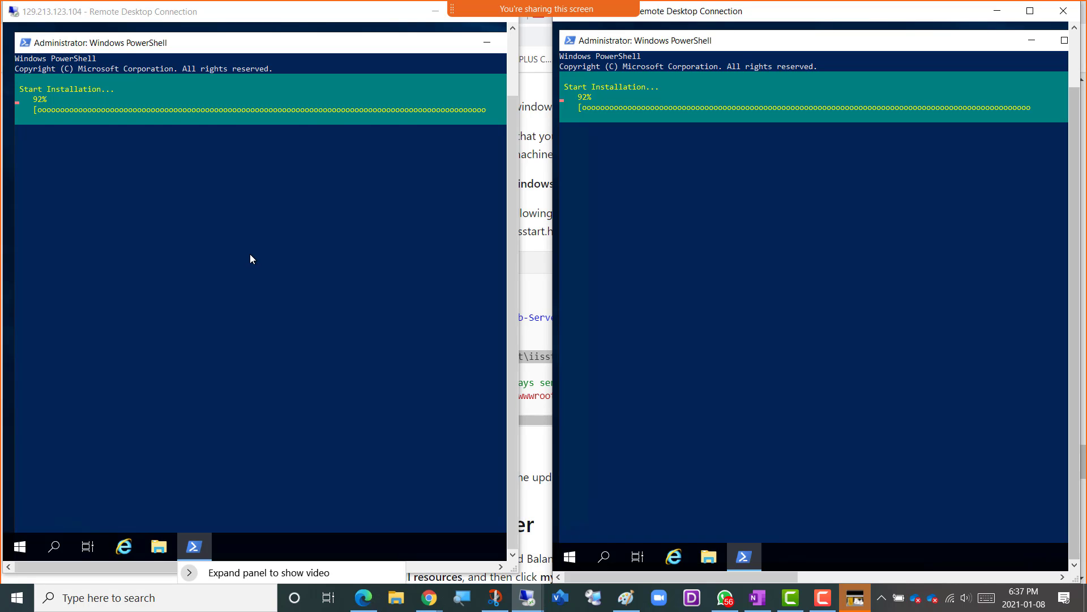
# Run remove-item on both servers to delete the default iisstart.htm
pyautogui.rightClick(127, 164)
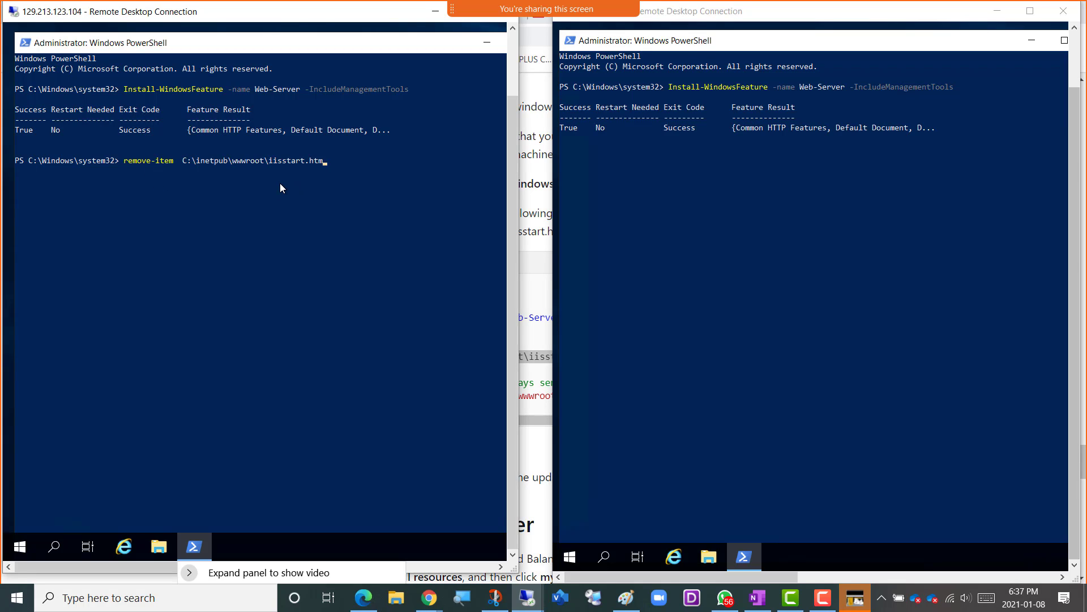
pyautogui.press('Return')
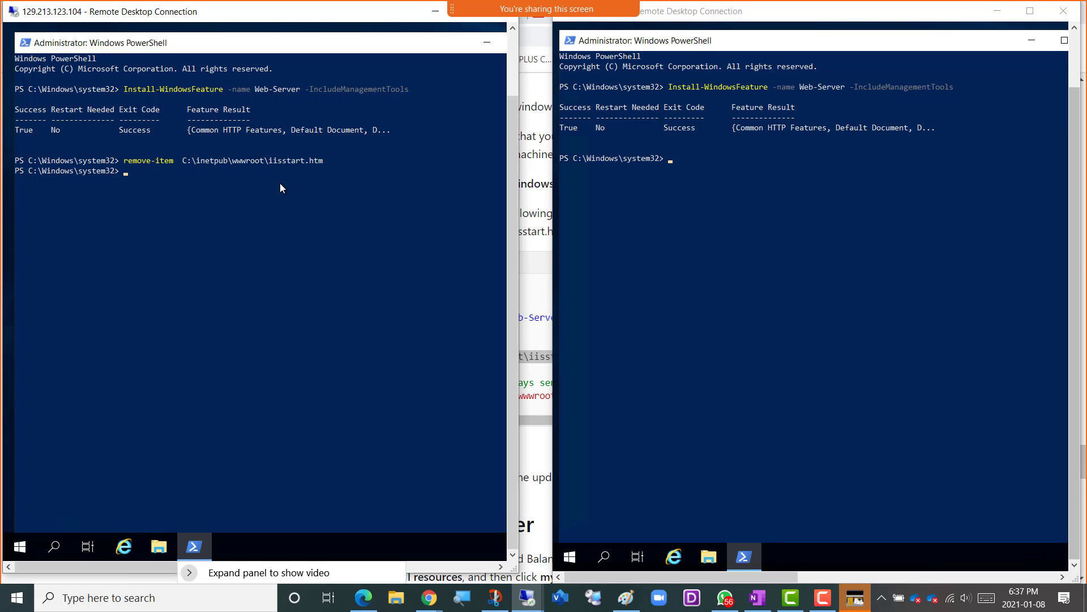
pyautogui.rightClick(708, 196)
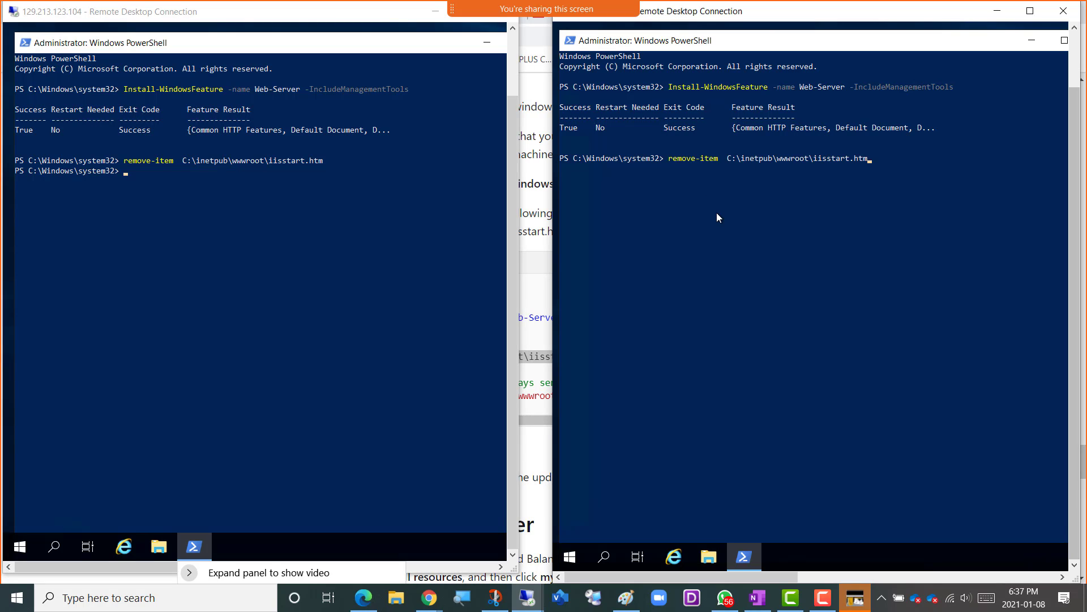
pyautogui.press('Return')
# Copy the Add-Content line and run it on both servers to create the Hello World page
pyautogui.click(544, 508)
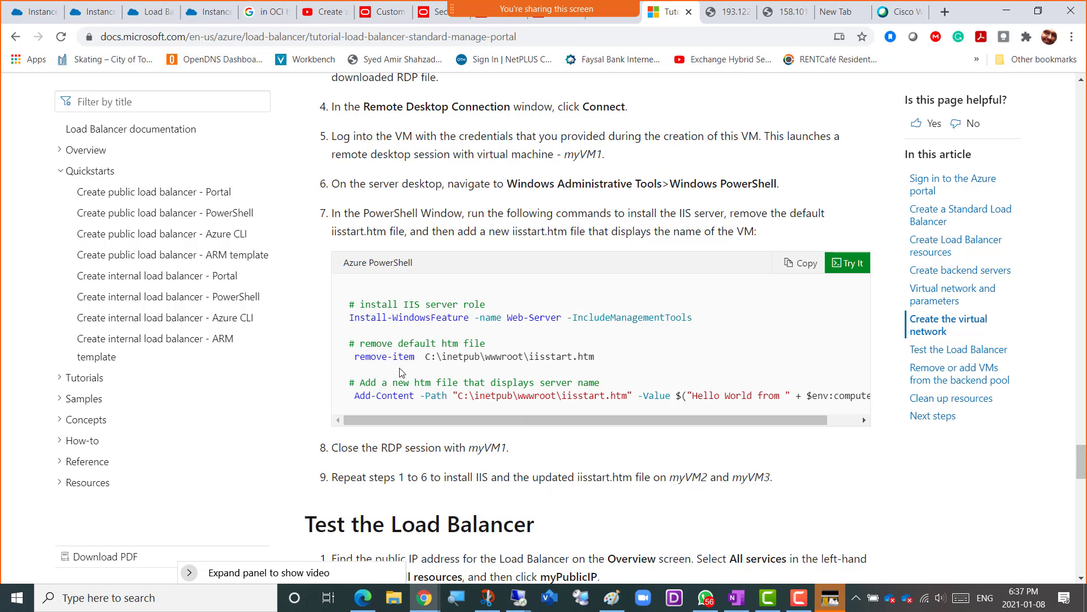
pyautogui.moveTo(355, 397); pyautogui.dragTo(876, 401)
pyautogui.hotkey('ctrl', 'c')
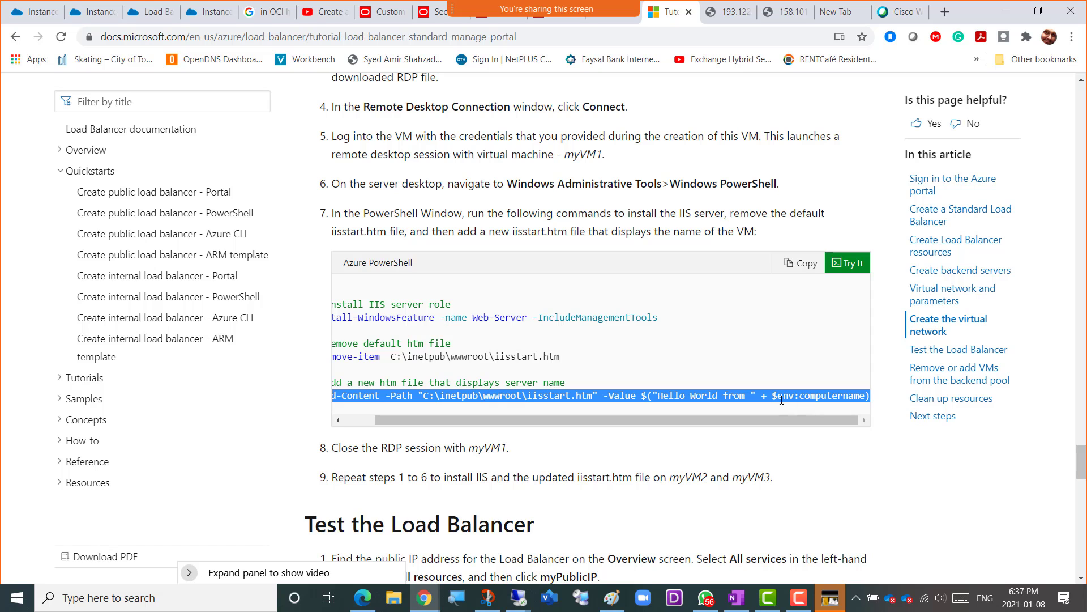
pyautogui.hotkey('alt', 'Tab')
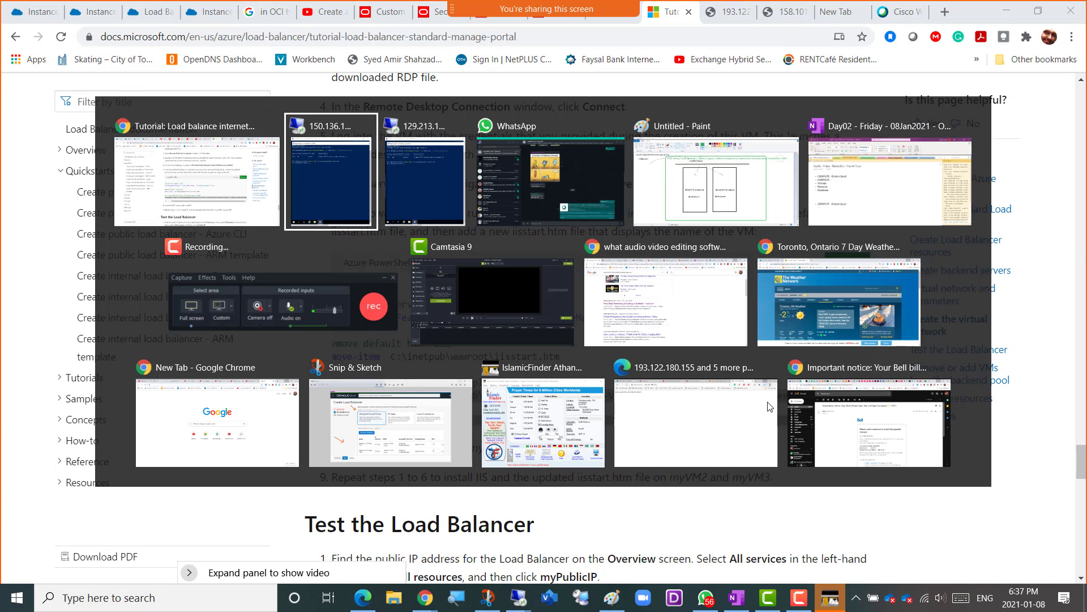
pyautogui.hotkey('alt', 'Tab')
pyautogui.hotkey('alt', 'Tab')
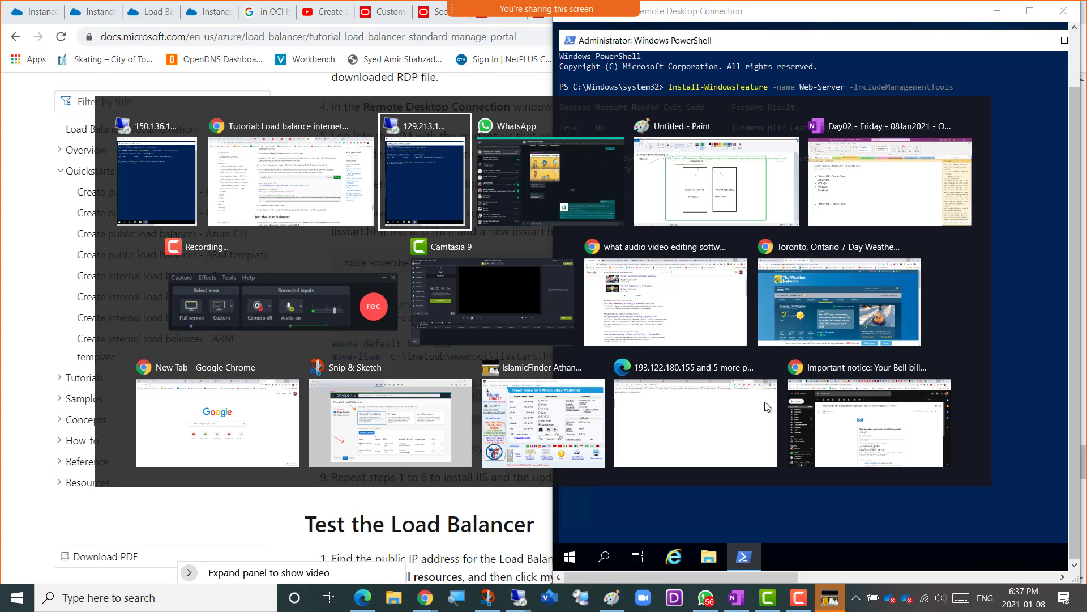
pyautogui.hotkey('ctrl', 'v')
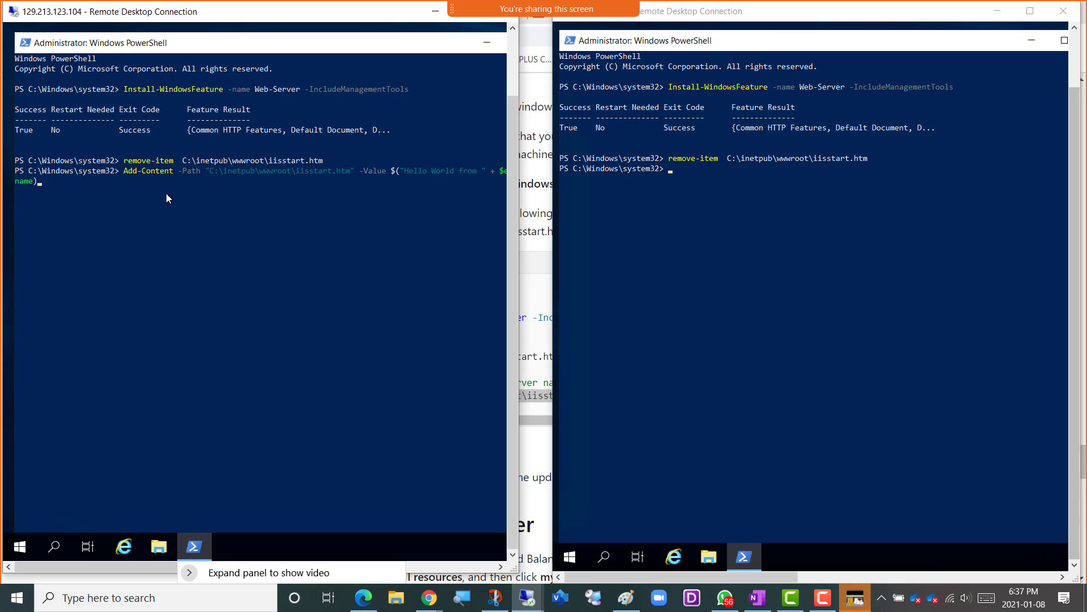
pyautogui.press('Return')
pyautogui.click(665, 222)
pyautogui.hotkey('ctrl', 'v')
pyautogui.press('Return')
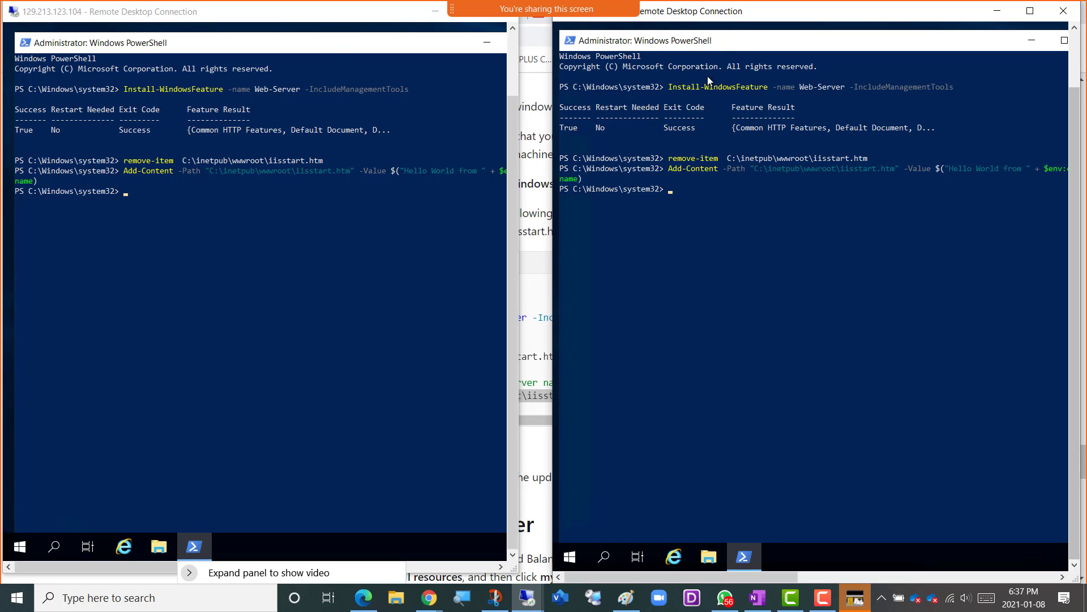
pyautogui.click(540, 487)
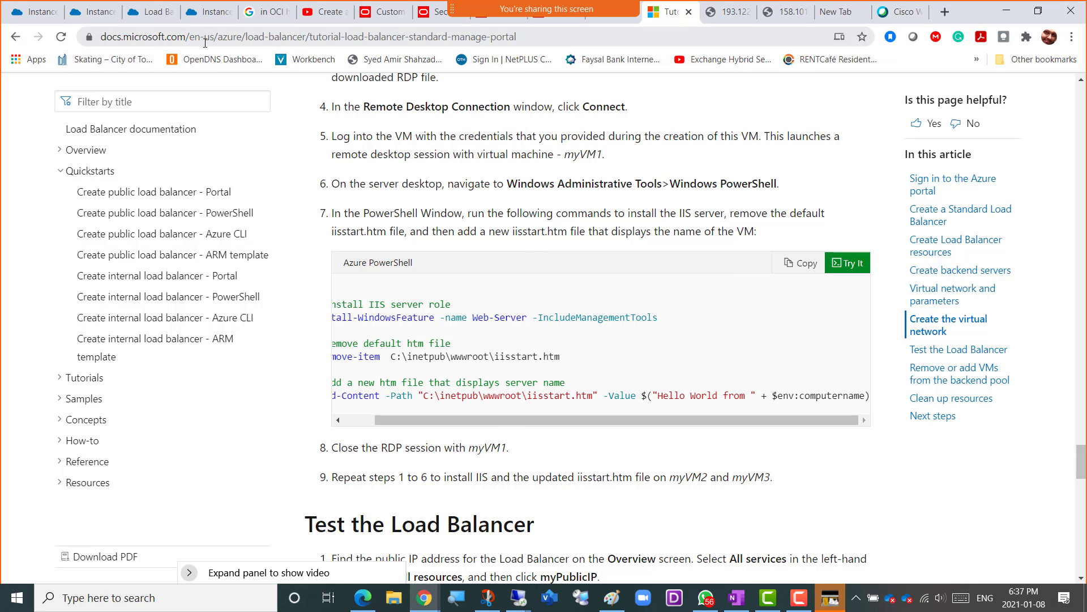
# Copy VM2's public IP from the instance page and load 150.136.174.63 in the Hello World tab
pyautogui.click(35, 16)
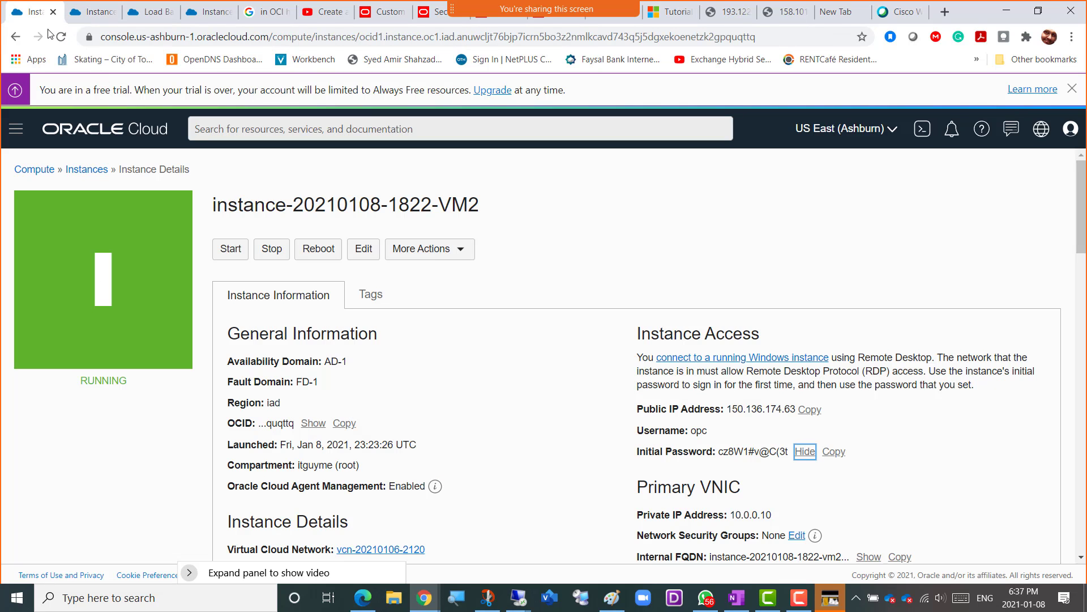
pyautogui.click(809, 409)
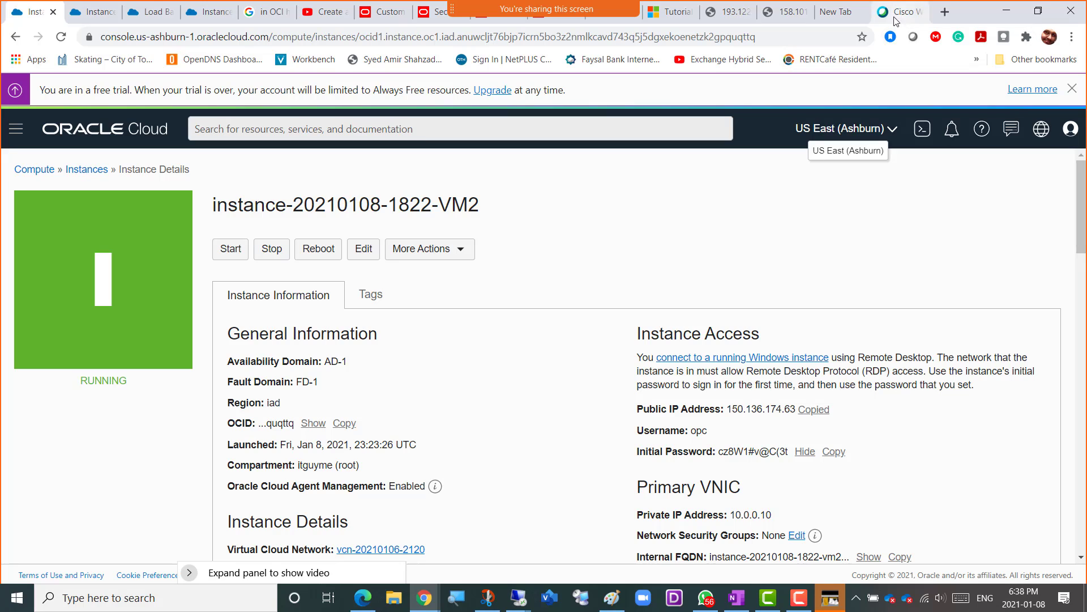
pyautogui.click(725, 14)
pyautogui.click(636, 33)
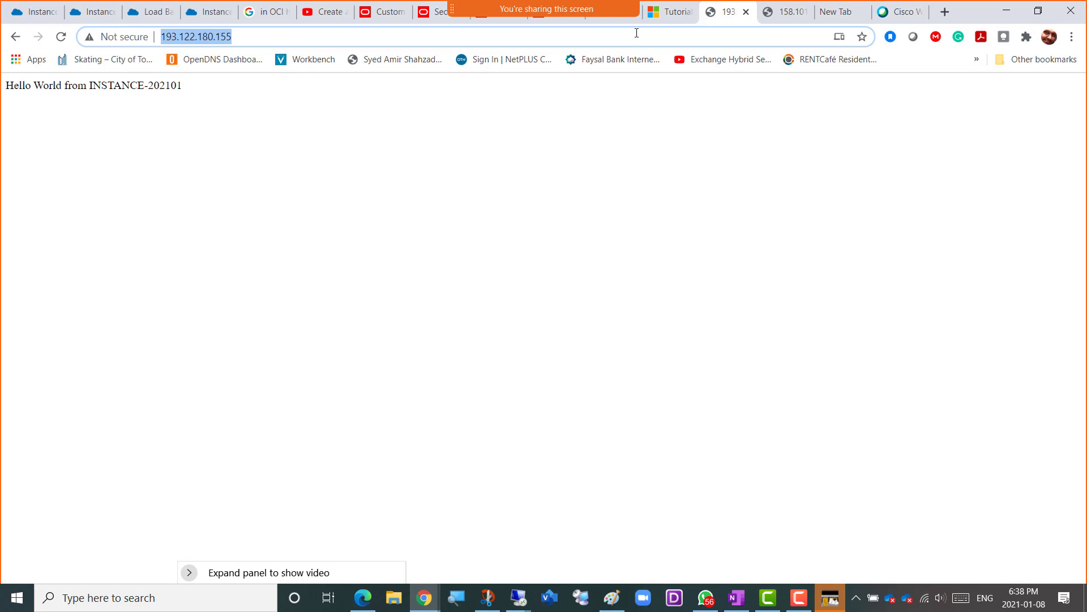
pyautogui.hotkey('ctrl', 'v')
pyautogui.press('Return')
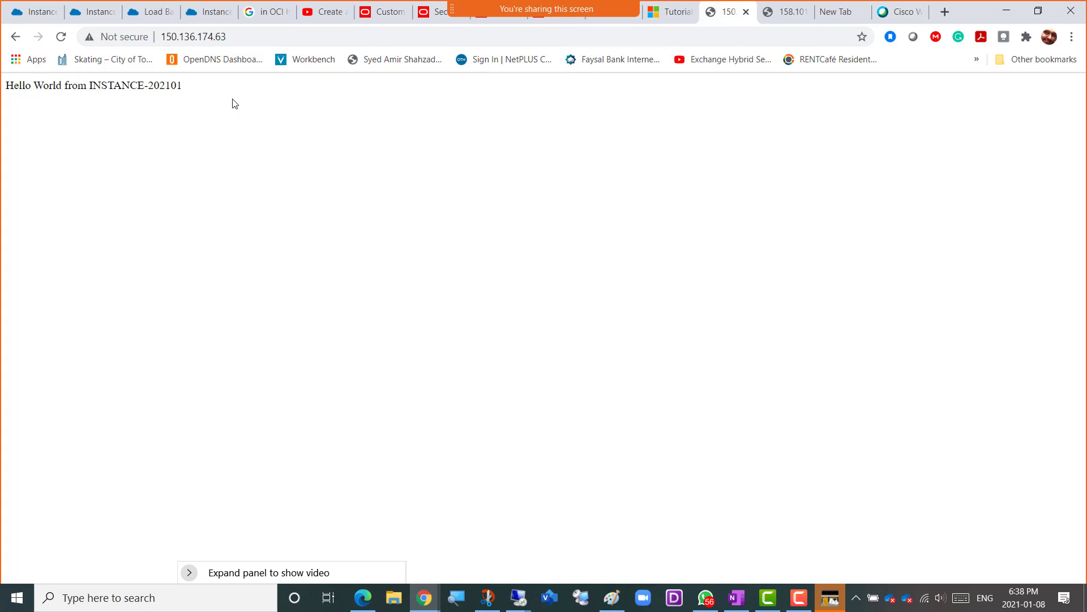
# Load 150.136.174.63 in the 158.101.119.47 tab and in a new tab
pyautogui.click(780, 19)
pyautogui.click(775, 38)
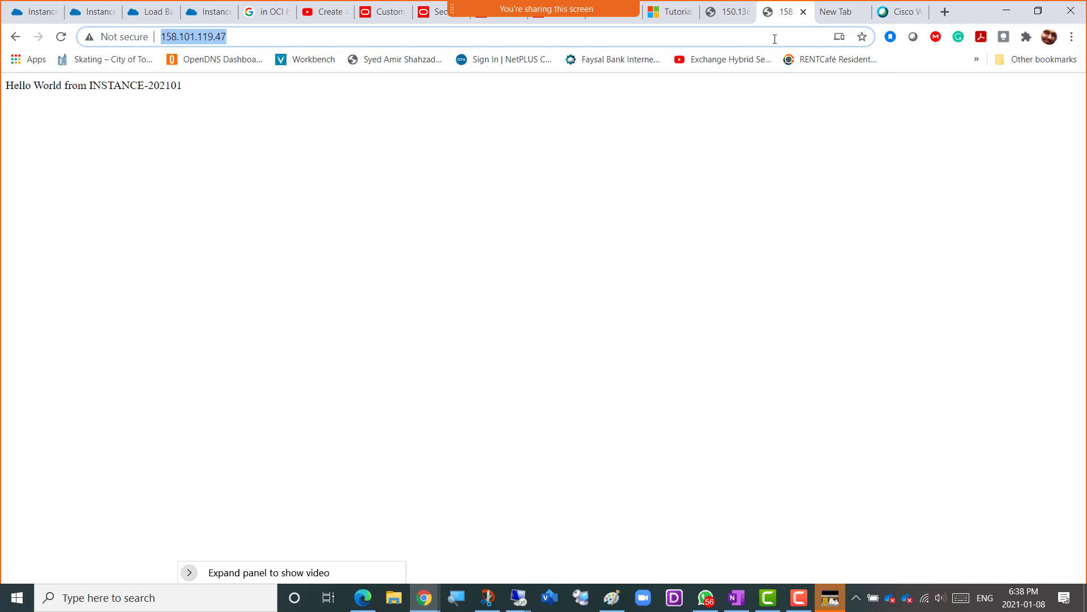
pyautogui.hotkey('ctrl', 'v')
pyautogui.press('Return')
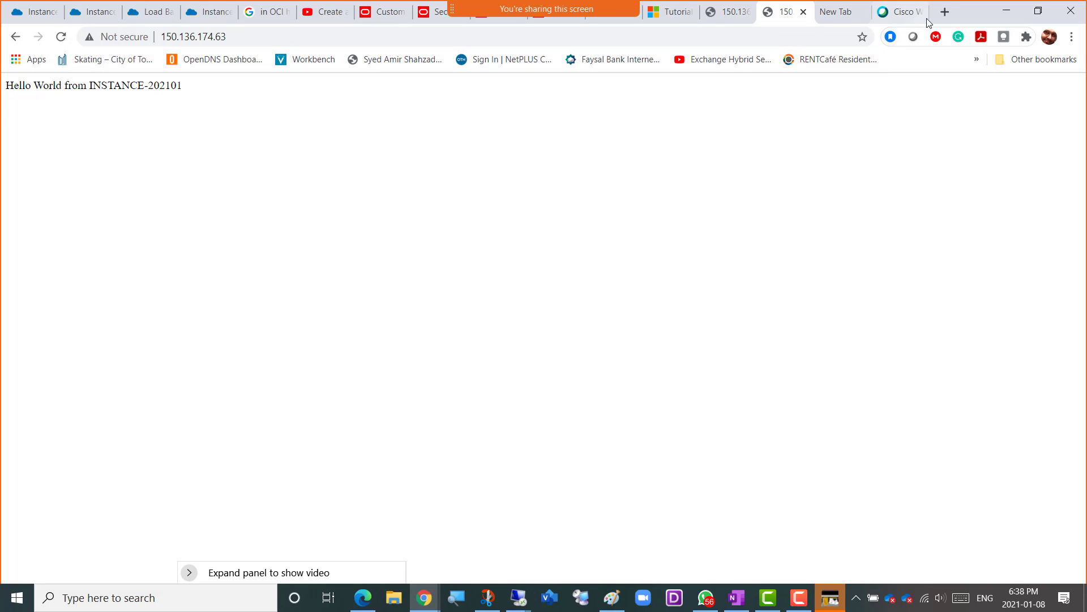
pyautogui.click(945, 12)
pyautogui.hotkey('ctrl', 'v')
pyautogui.press('Return')
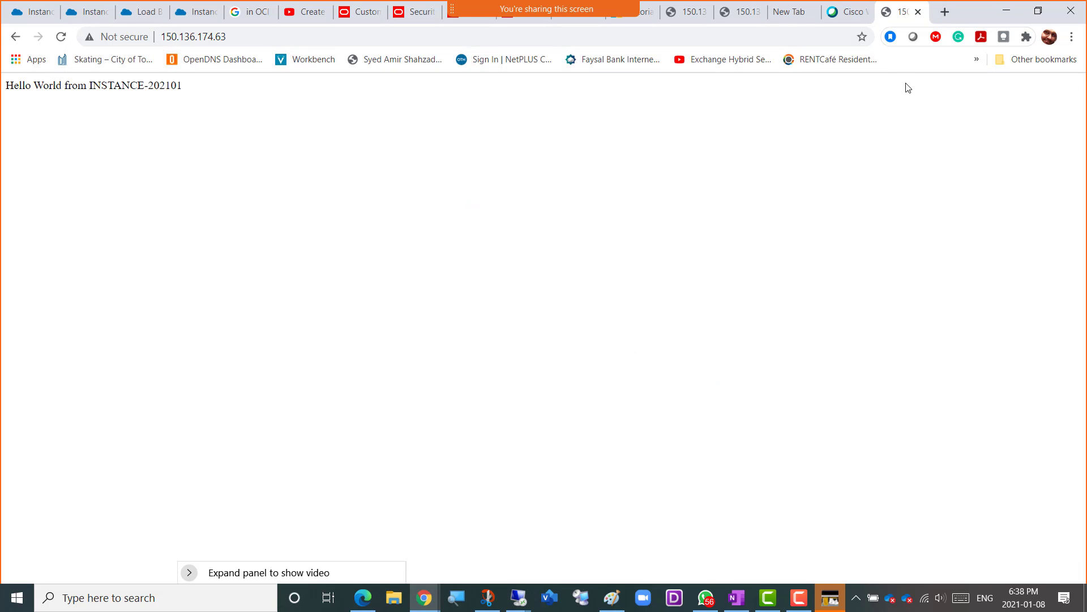
# Close the leftover IP test tabs and the empty new tab in Chrome
pyautogui.click(701, 17)
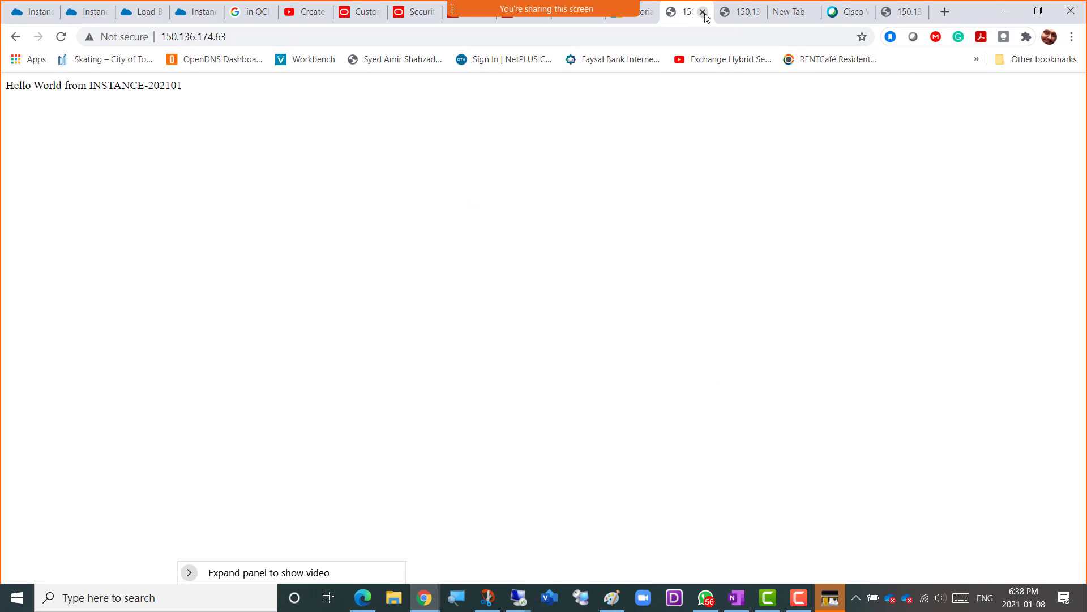
pyautogui.click(703, 13)
pyautogui.click(703, 12)
pyautogui.click(704, 13)
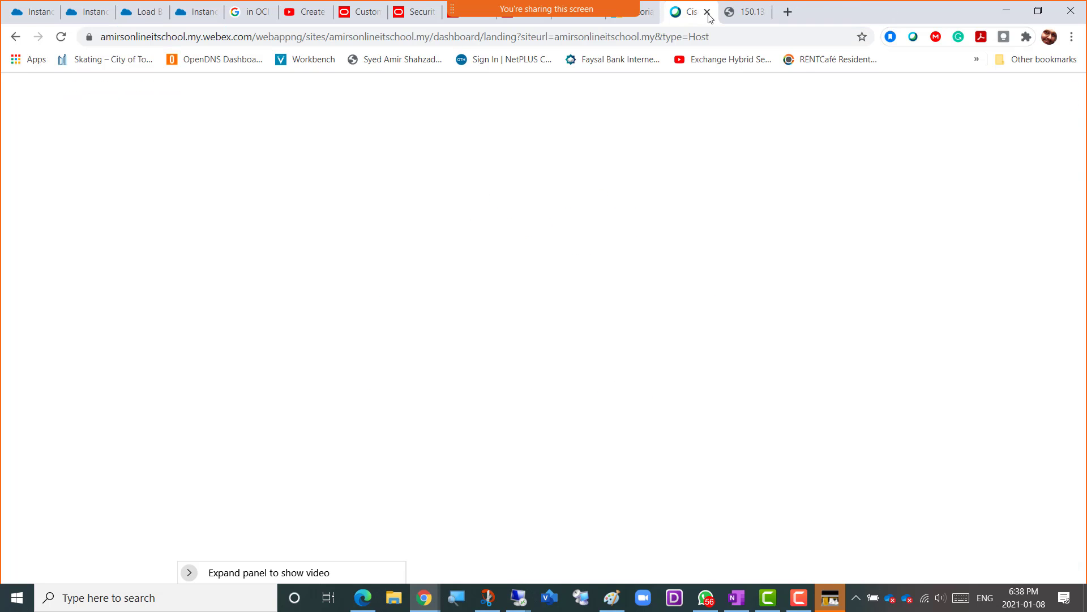
pyautogui.click(749, 16)
pyautogui.click(756, 12)
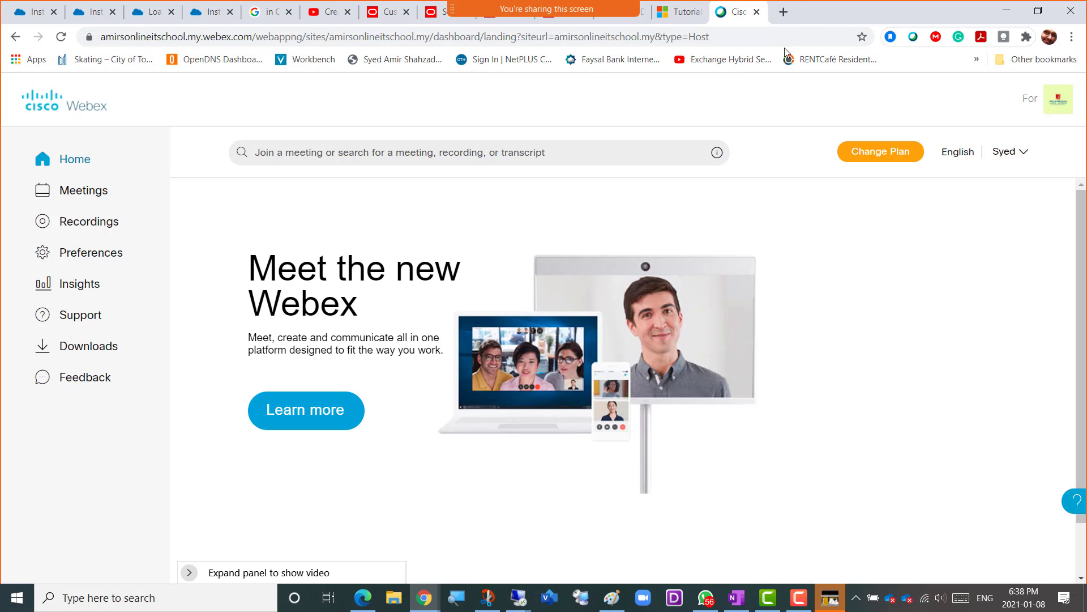
pyautogui.hotkey('alt', 'Tab')
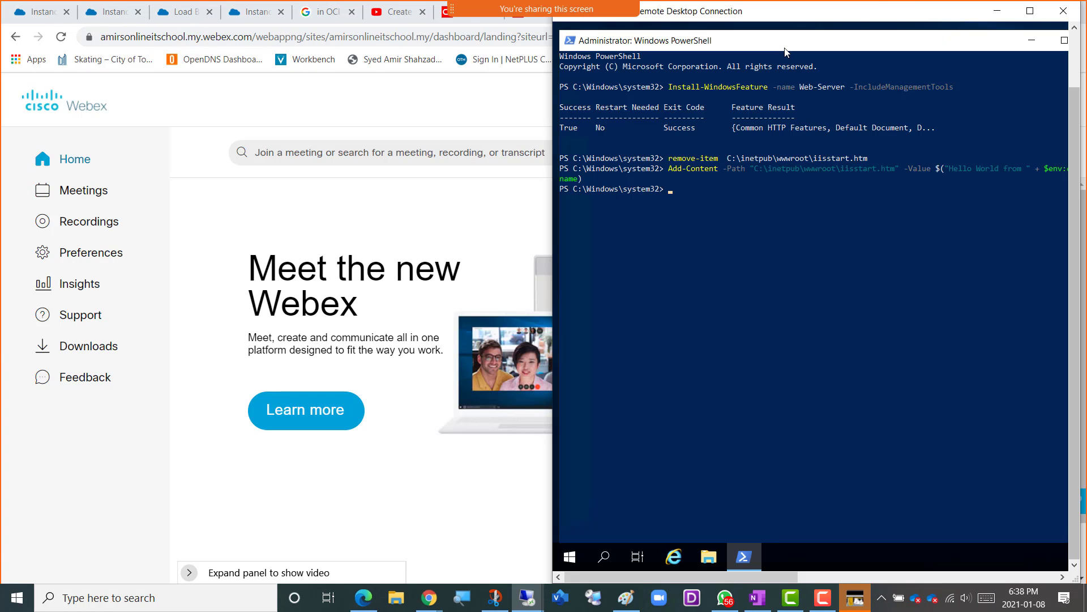
pyautogui.click(113, 12)
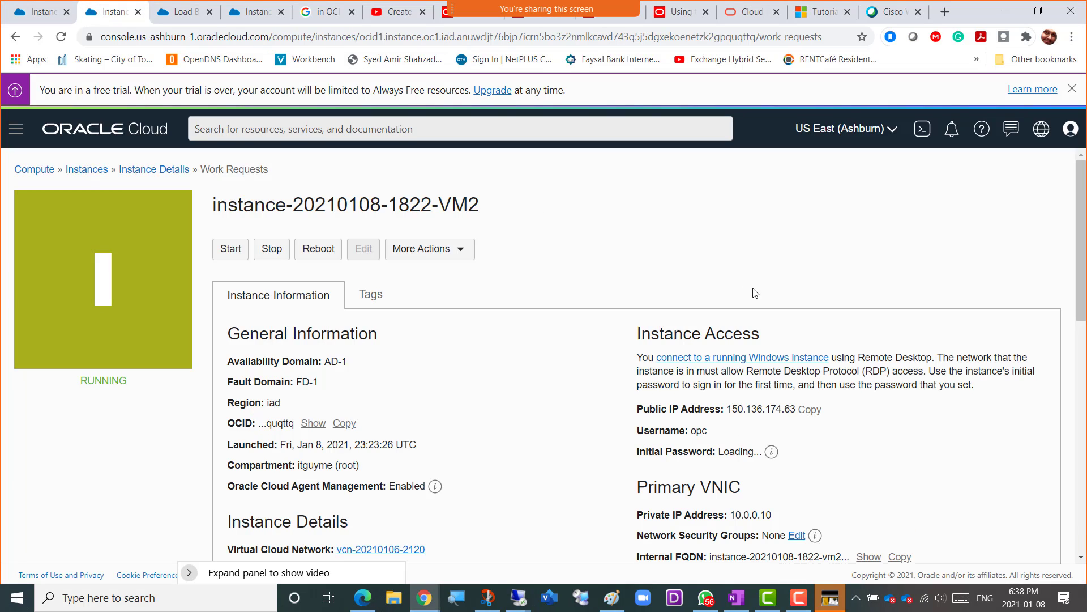
pyautogui.click(86, 171)
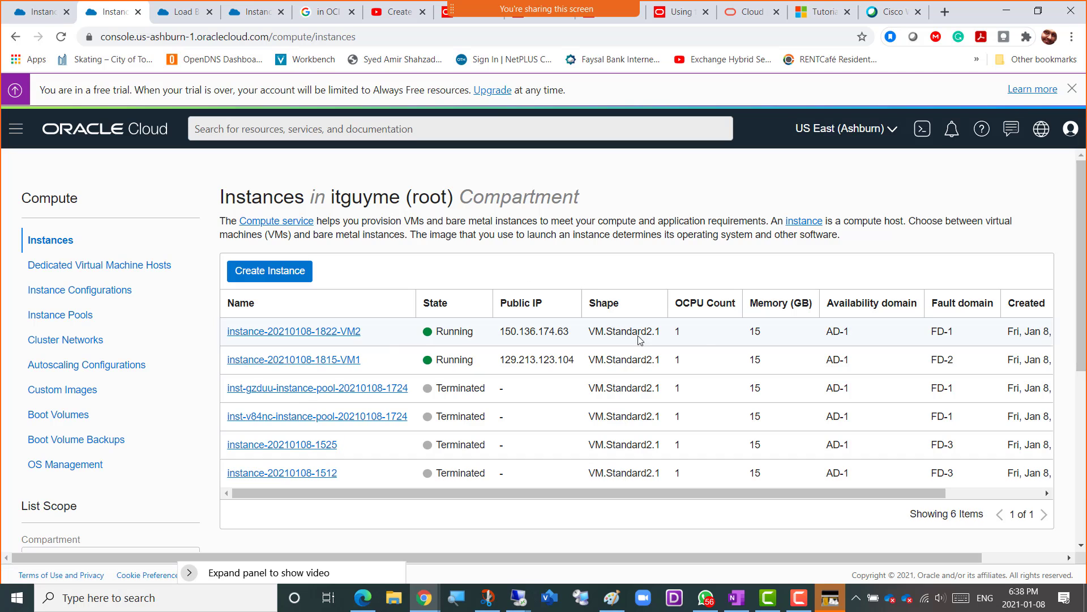
pyautogui.click(310, 337)
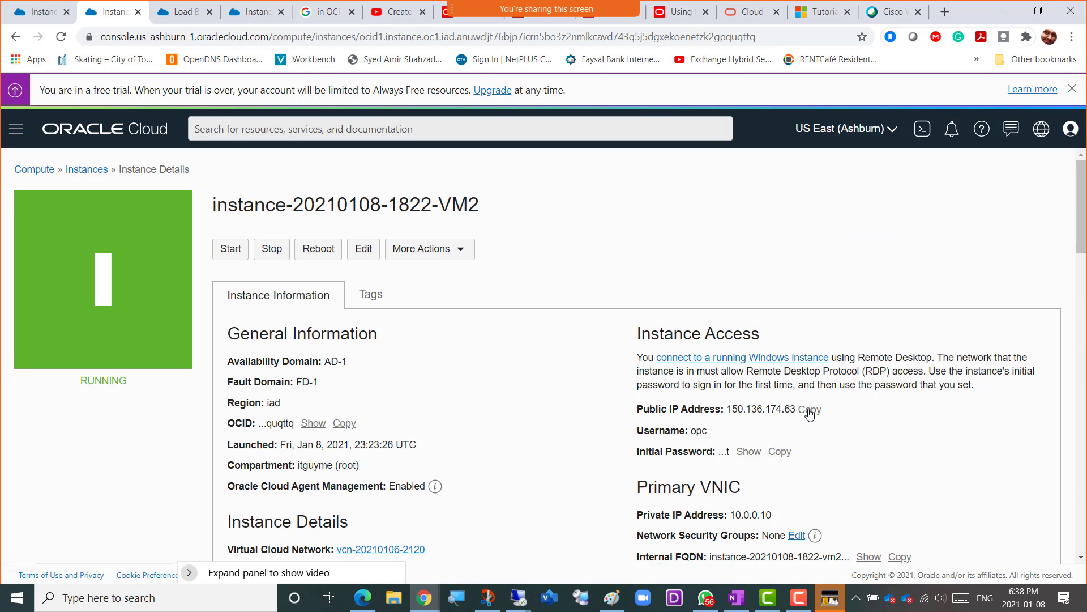
# Copy VM2's public IP 150.136.174.63 and load it in a new browser tab
pyautogui.click(809, 409)
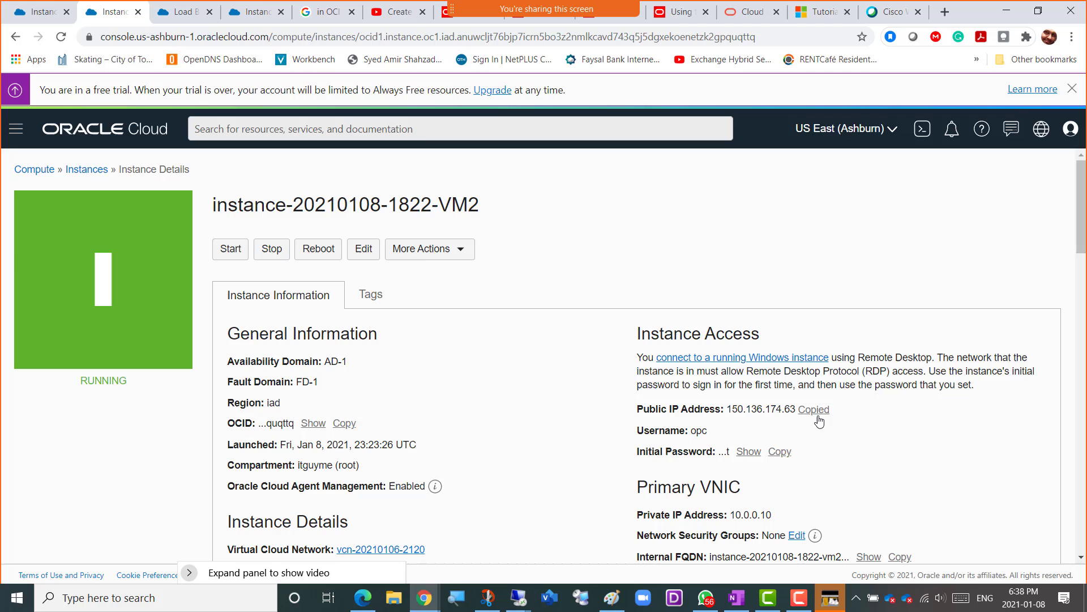
pyautogui.click(949, 12)
pyautogui.hotkey('ctrl', 'v')
pyautogui.press('Return')
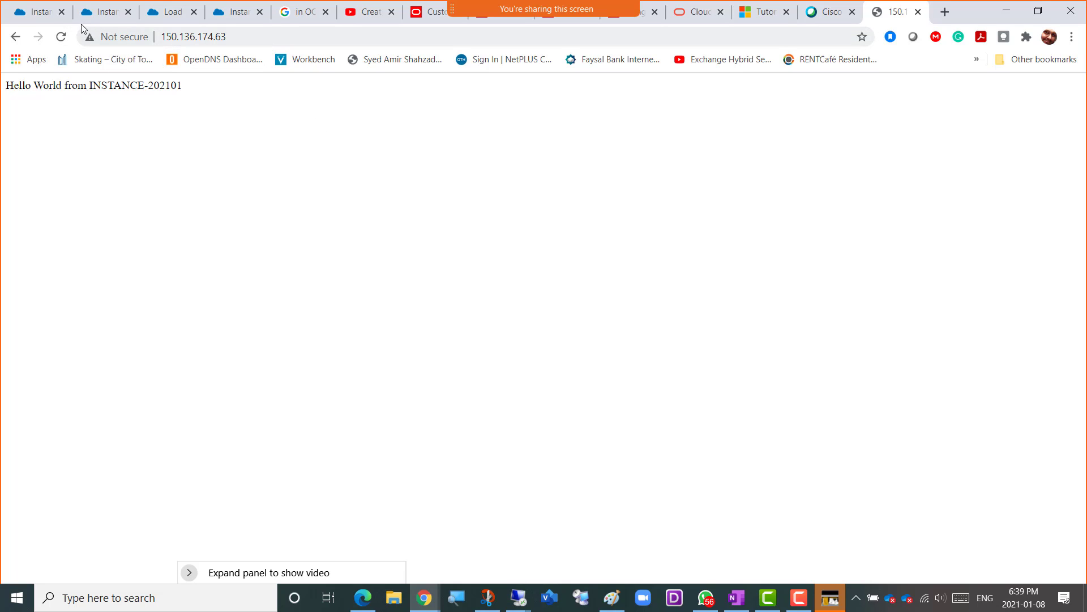
# Go back to the Oracle console's instance tabs and return to the Instances list
pyautogui.click(23, 17)
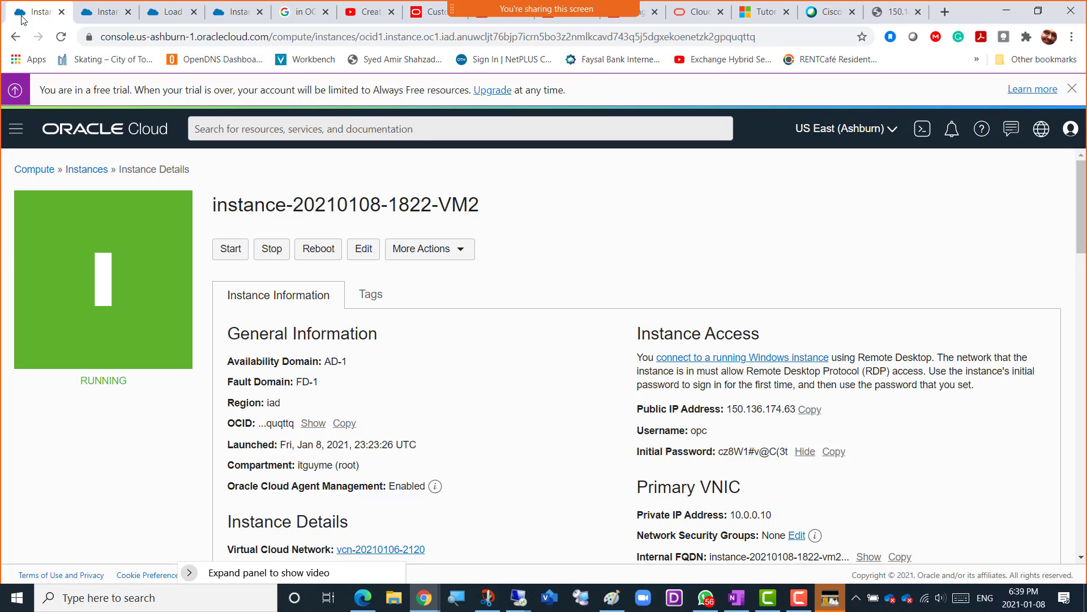
pyautogui.click(105, 16)
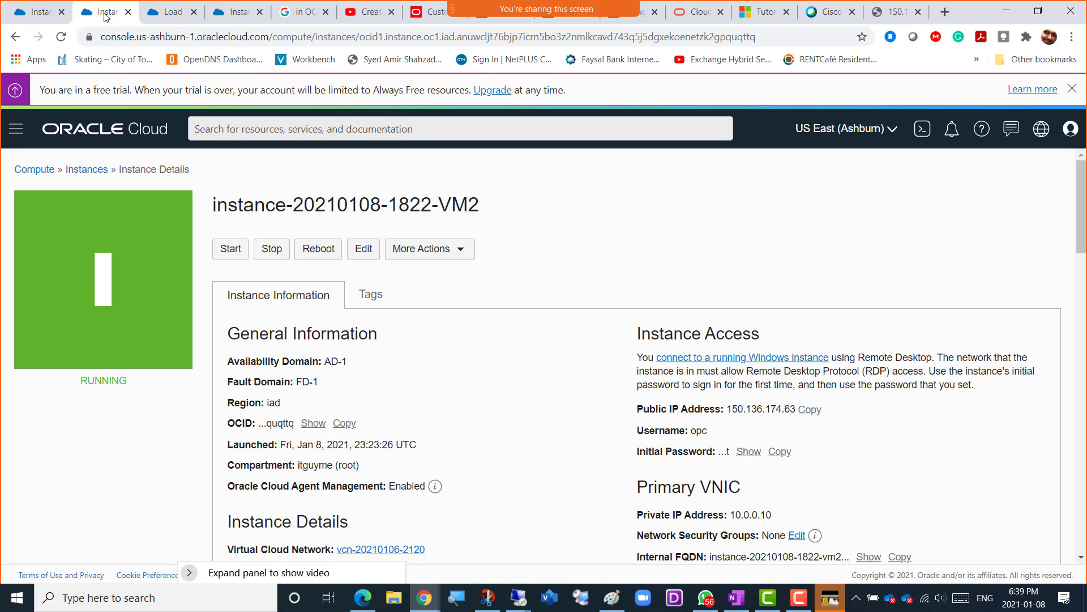
pyautogui.click(20, 15)
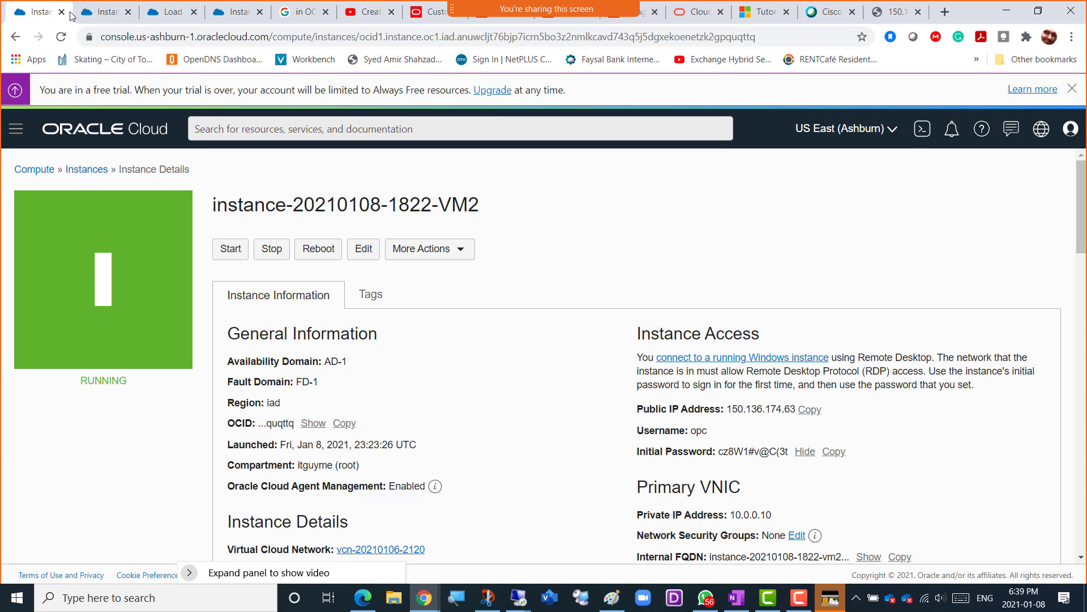
pyautogui.click(95, 15)
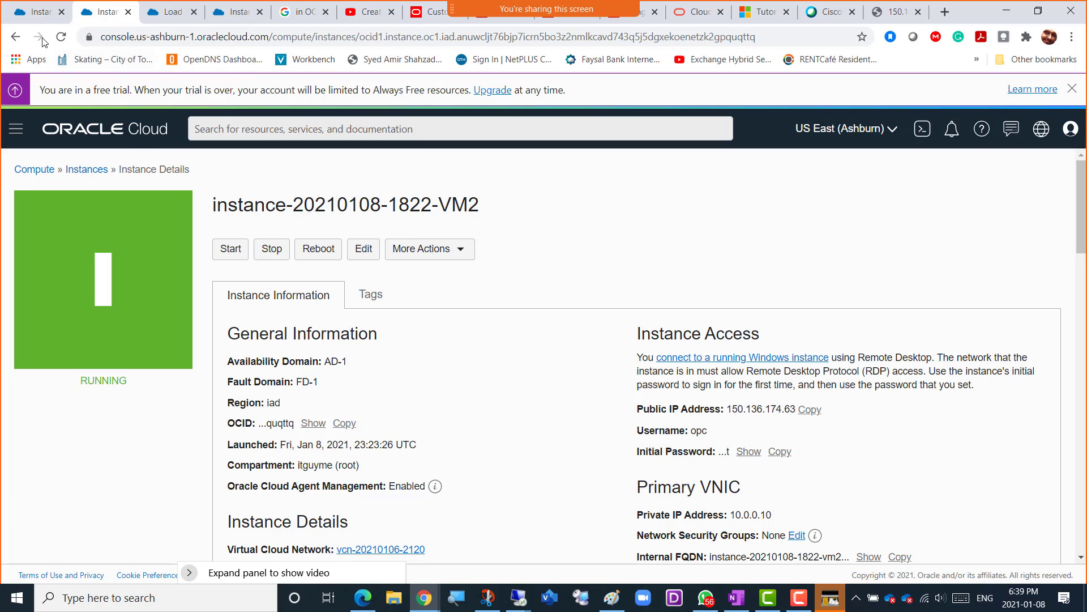
pyautogui.click(32, 16)
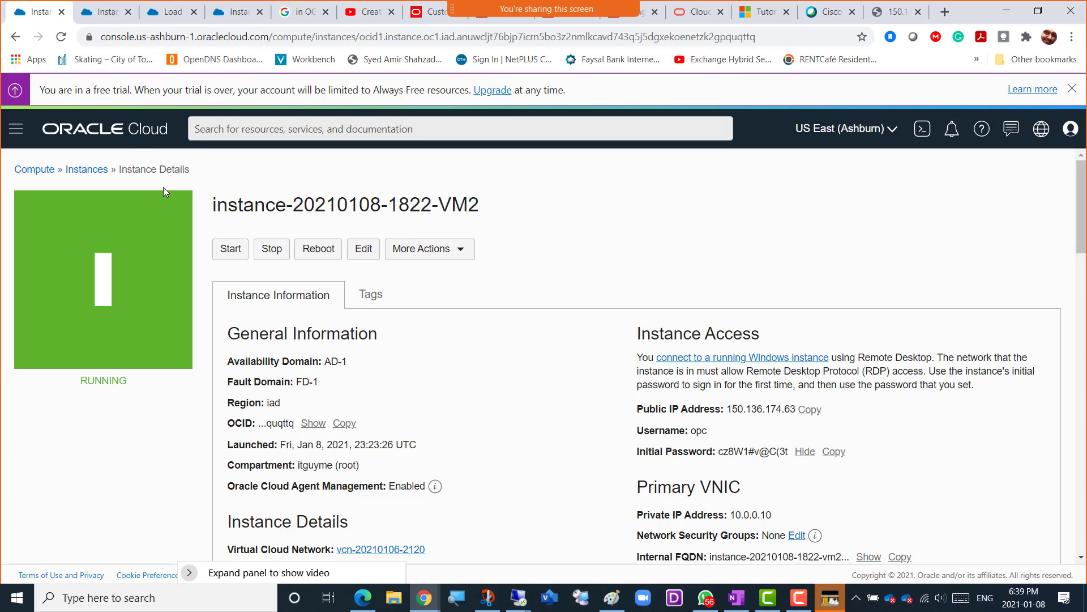
pyautogui.click(87, 170)
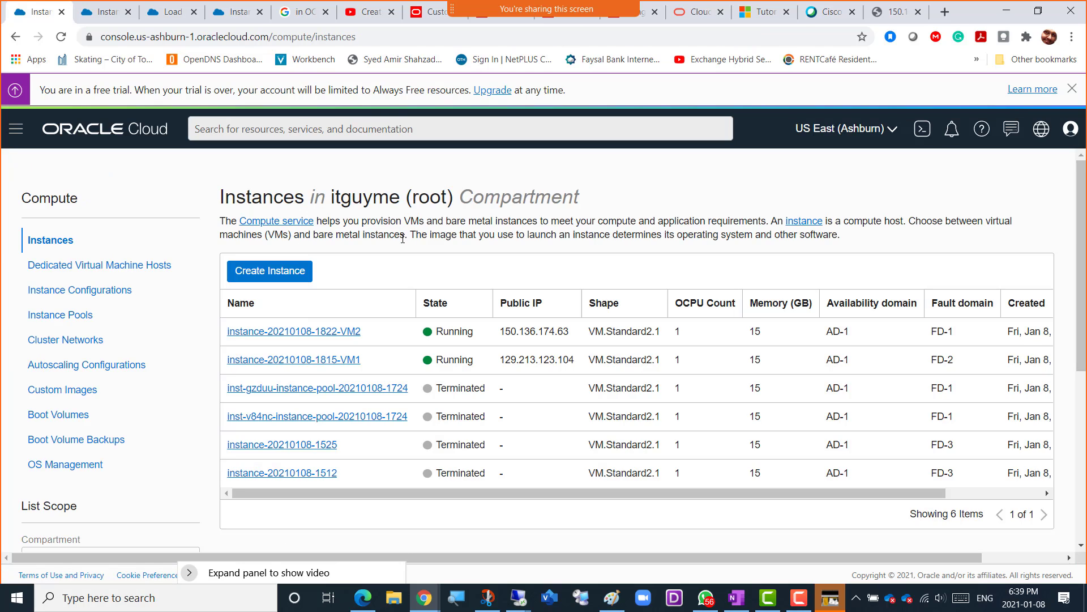
# Load VM1's public IP 129.213.123.104 in a new tab, then switch to Remote Desktop
pyautogui.click(323, 360)
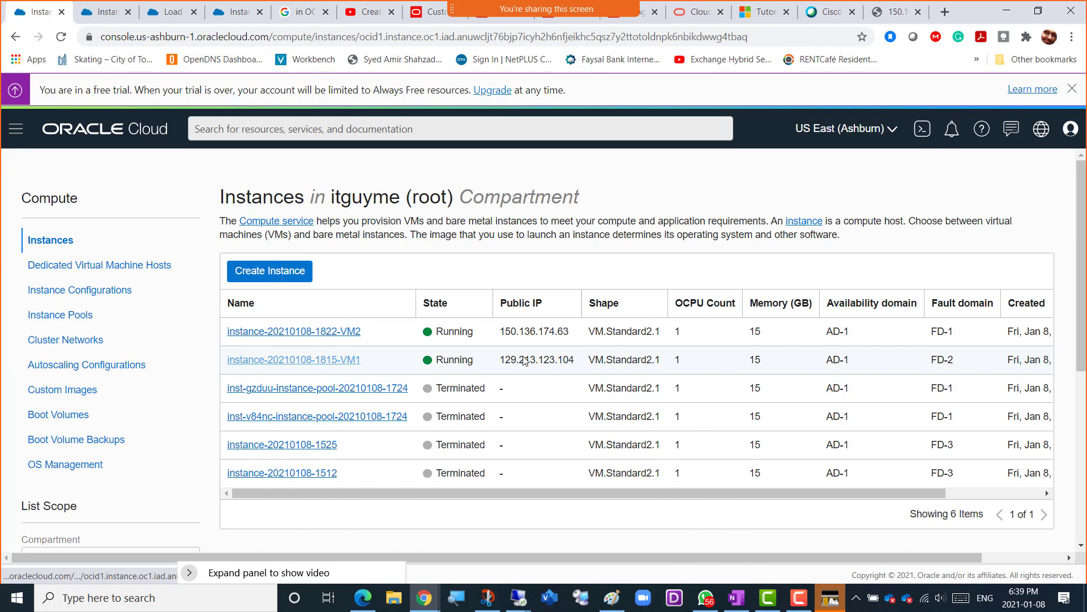
pyautogui.click(815, 409)
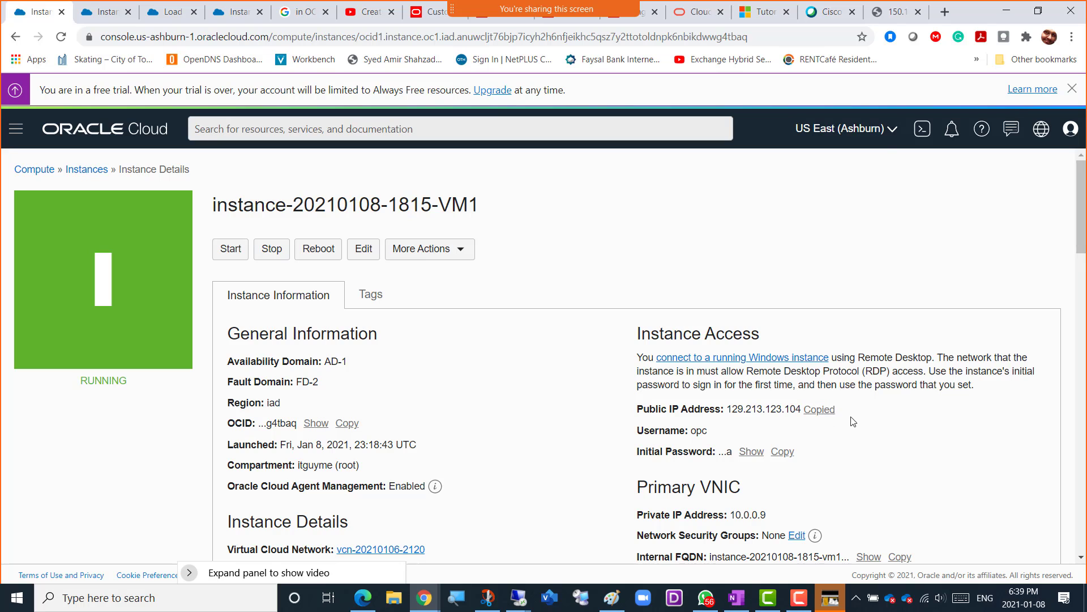
pyautogui.click(945, 12)
pyautogui.hotkey('ctrl', 'v')
pyautogui.press('Return')
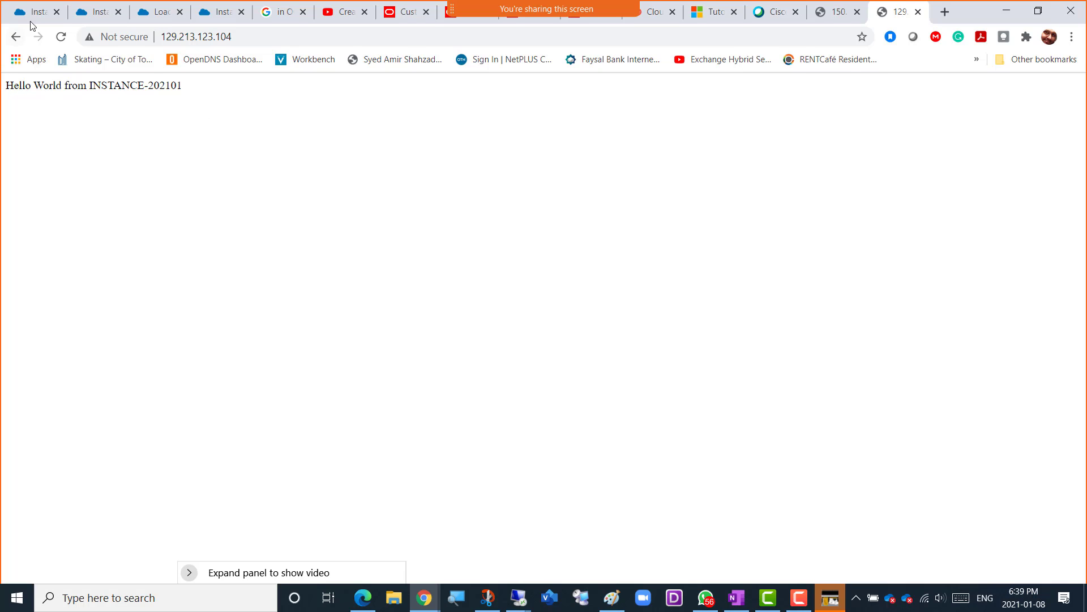
pyautogui.hotkey('alt', 'Tab')
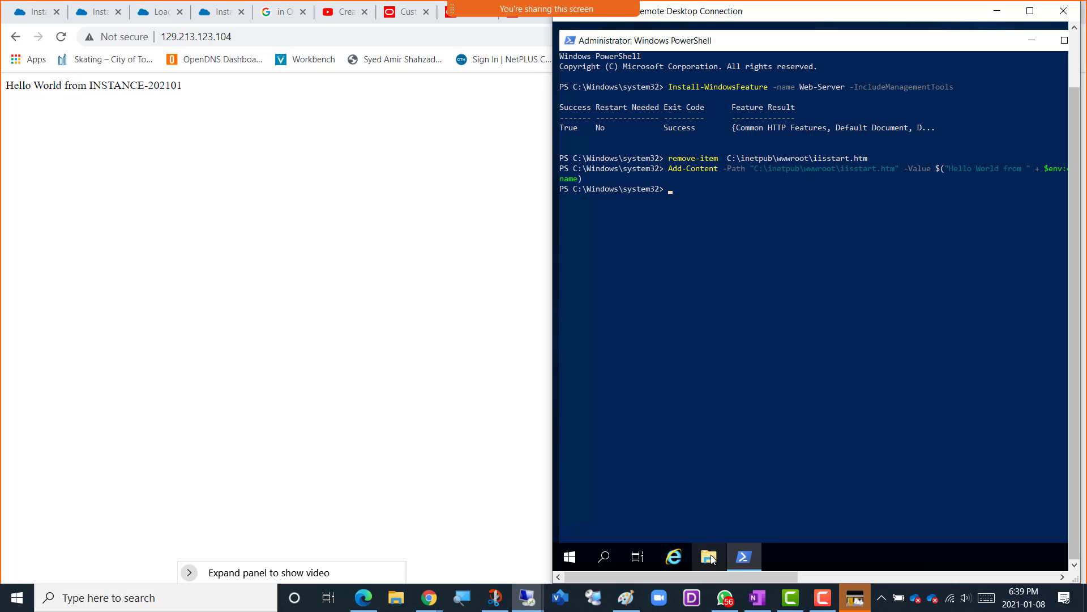
# Open This PC's Properties from File Explorer on the remote server and maximize the session
pyautogui.click(569, 557)
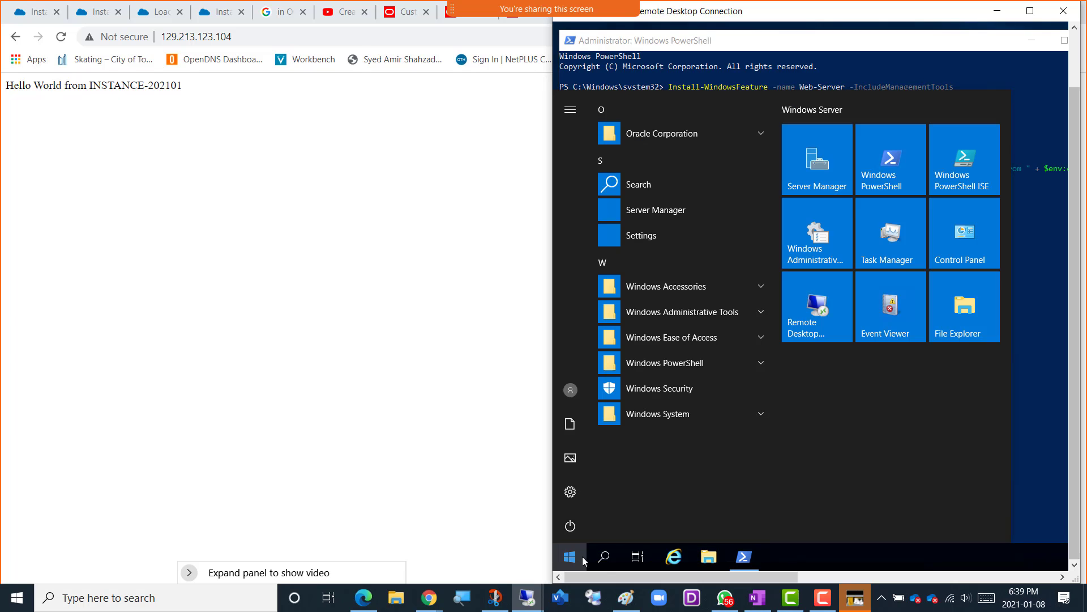
pyautogui.click(711, 557)
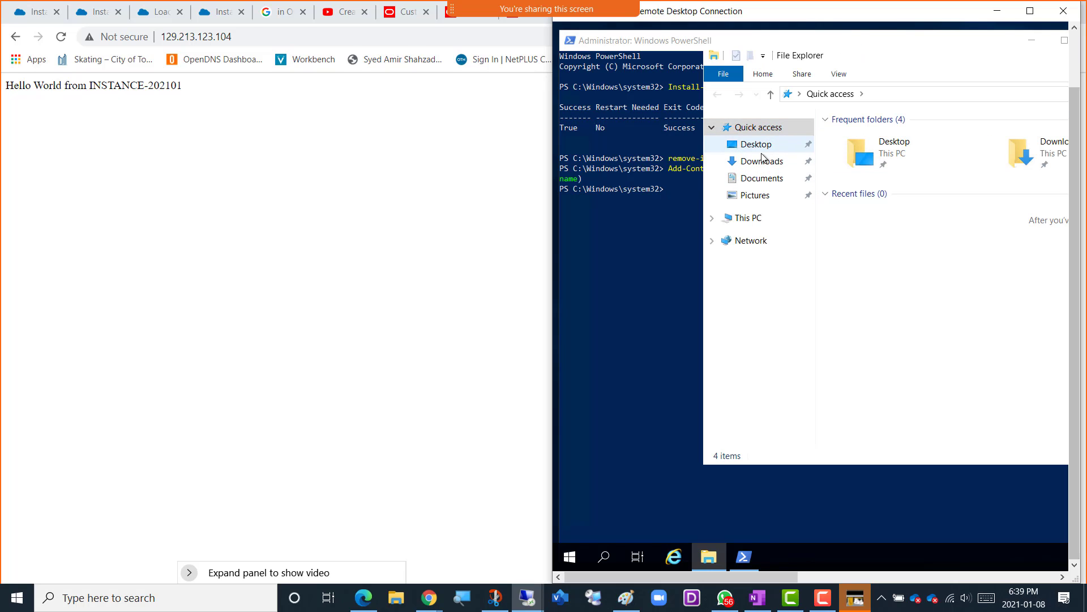
pyautogui.rightClick(758, 223)
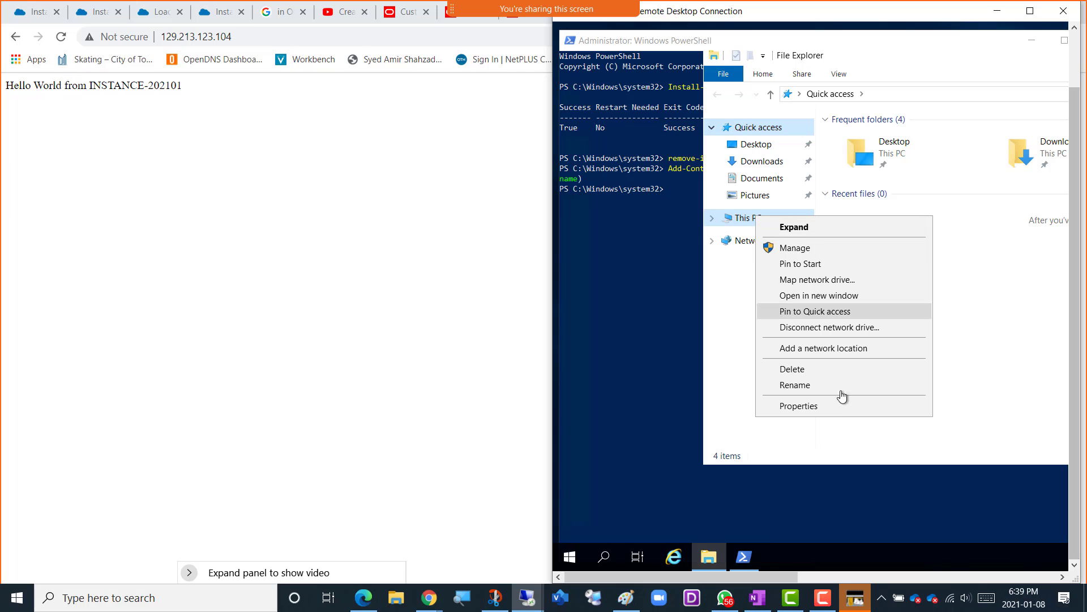
pyautogui.click(843, 407)
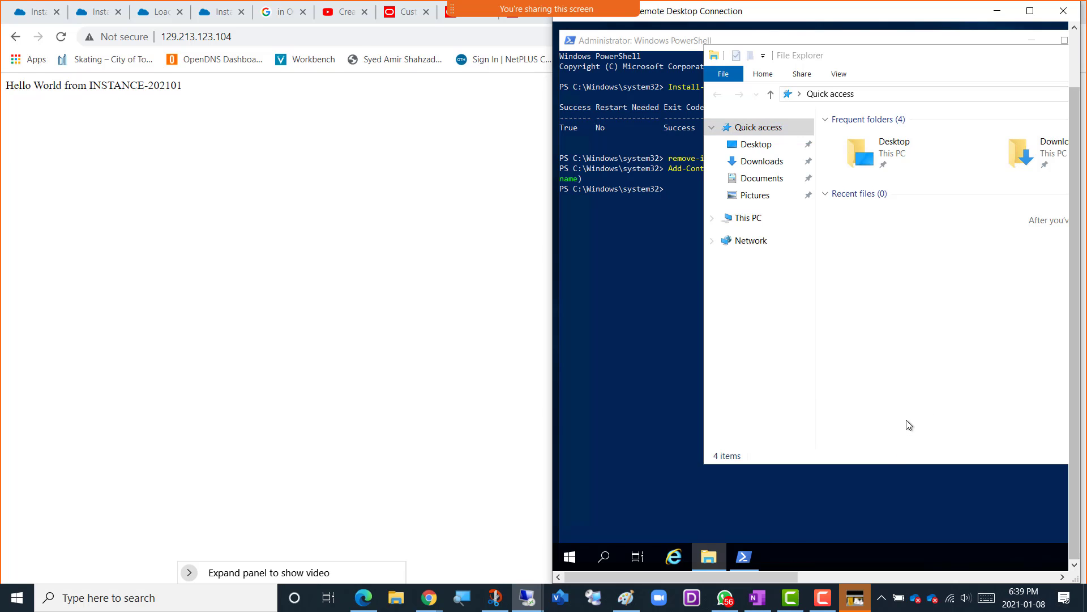
pyautogui.doubleClick(902, 17)
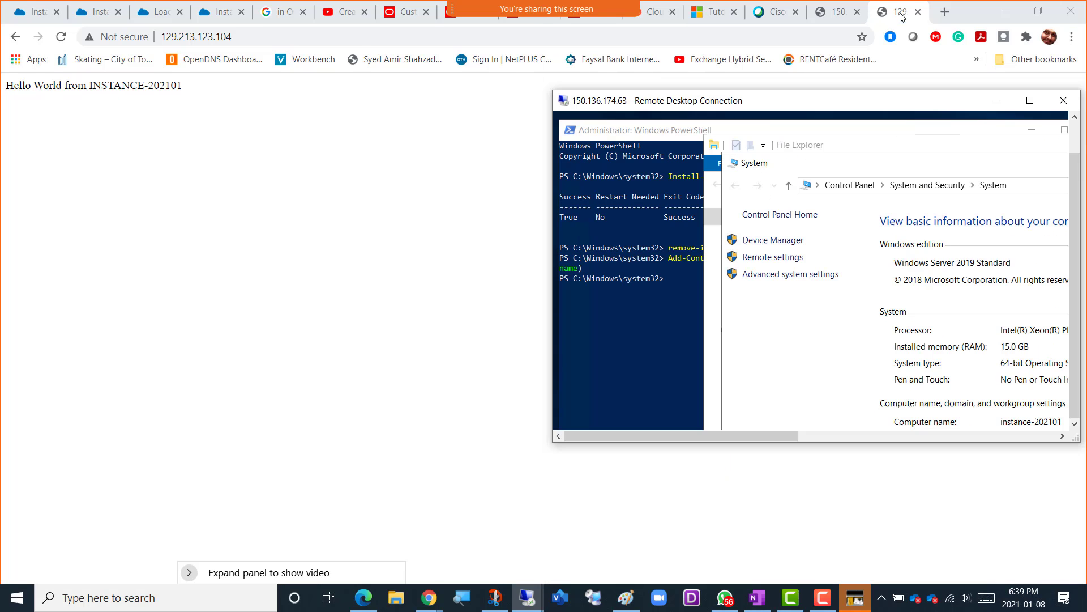
pyautogui.doubleClick(867, 103)
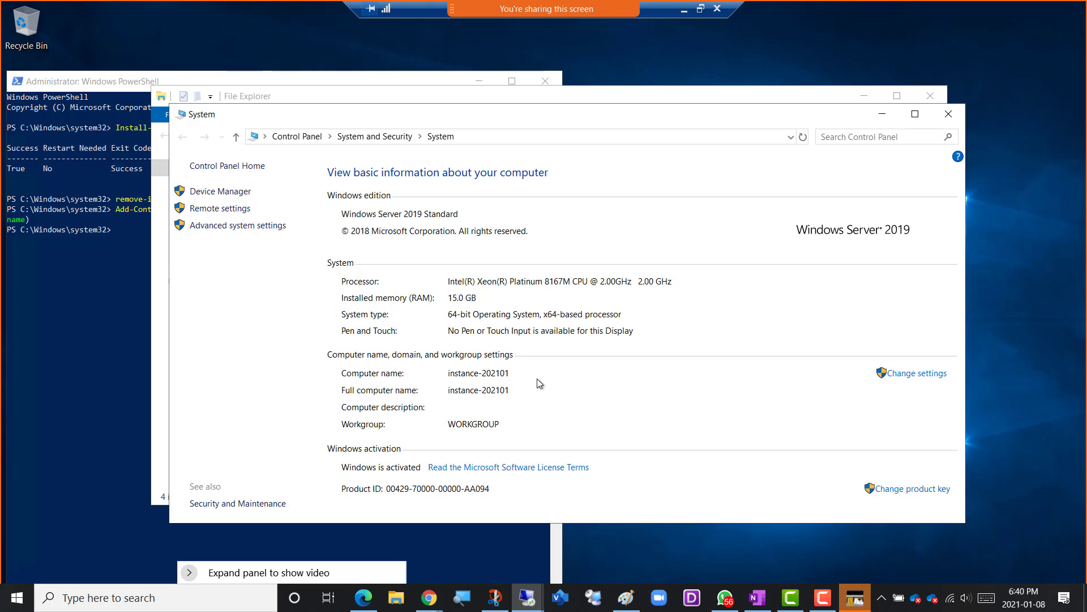
# Append -VM1 to the computer name, accepting the NetBIOS and restart notices
pyautogui.click(921, 373)
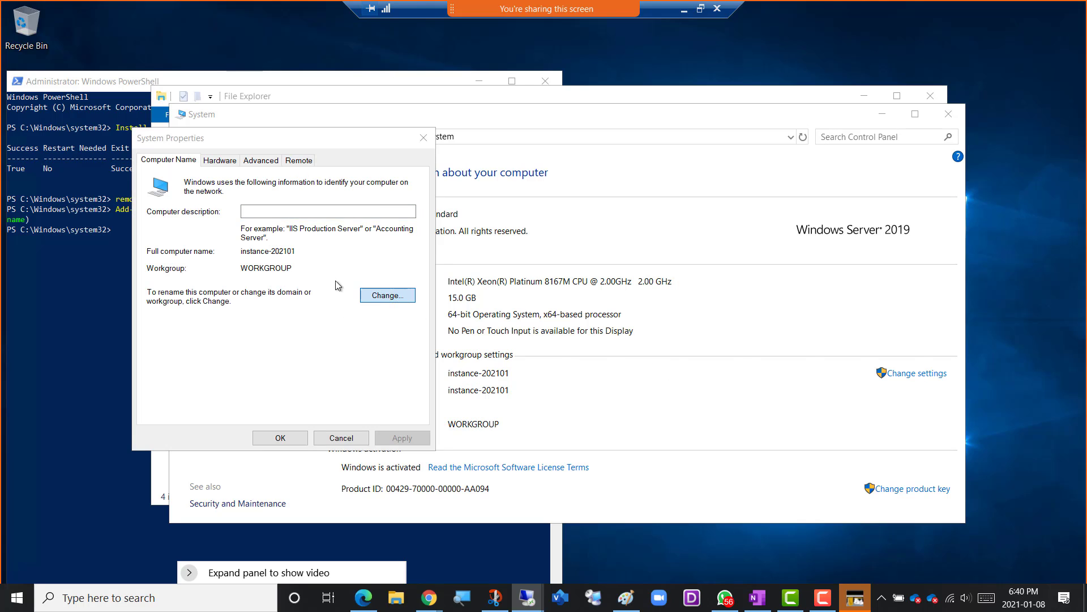
pyautogui.click(388, 295)
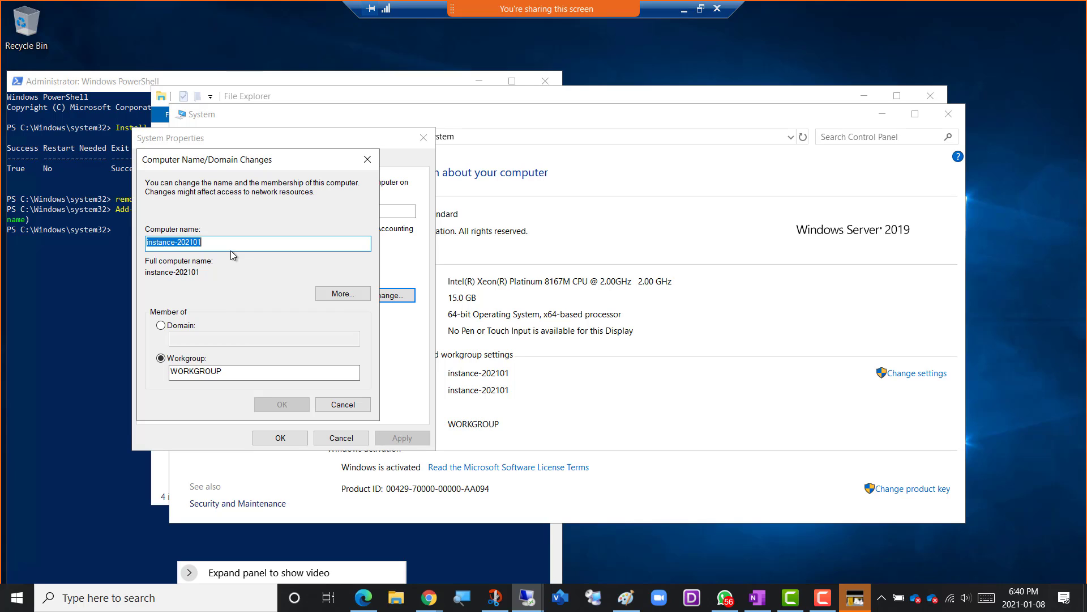
pyautogui.press('End')
pyautogui.write('-')
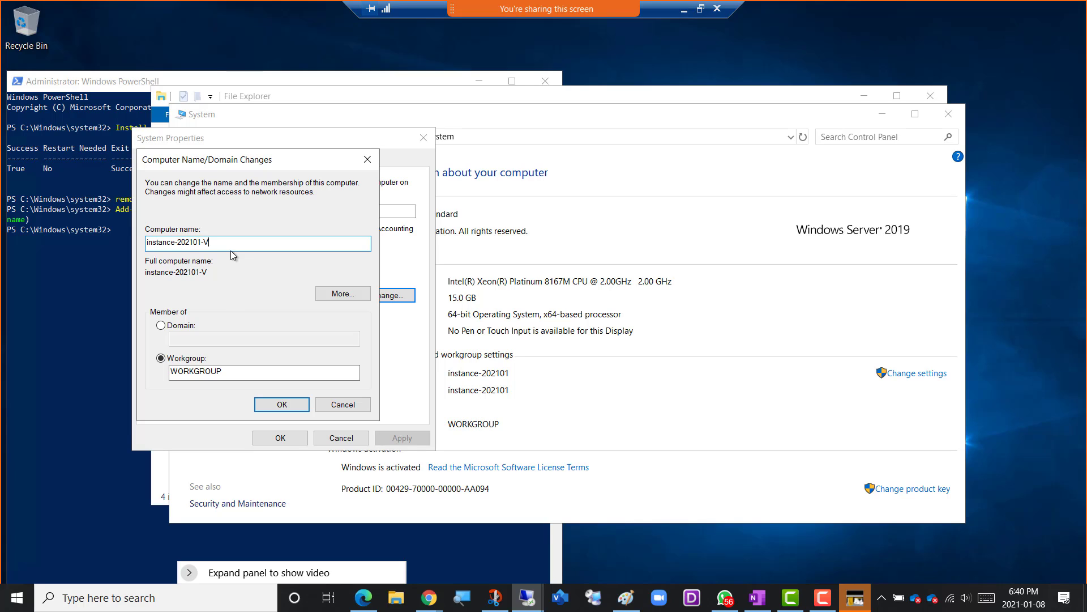
pyautogui.write('VM1')
pyautogui.click(288, 405)
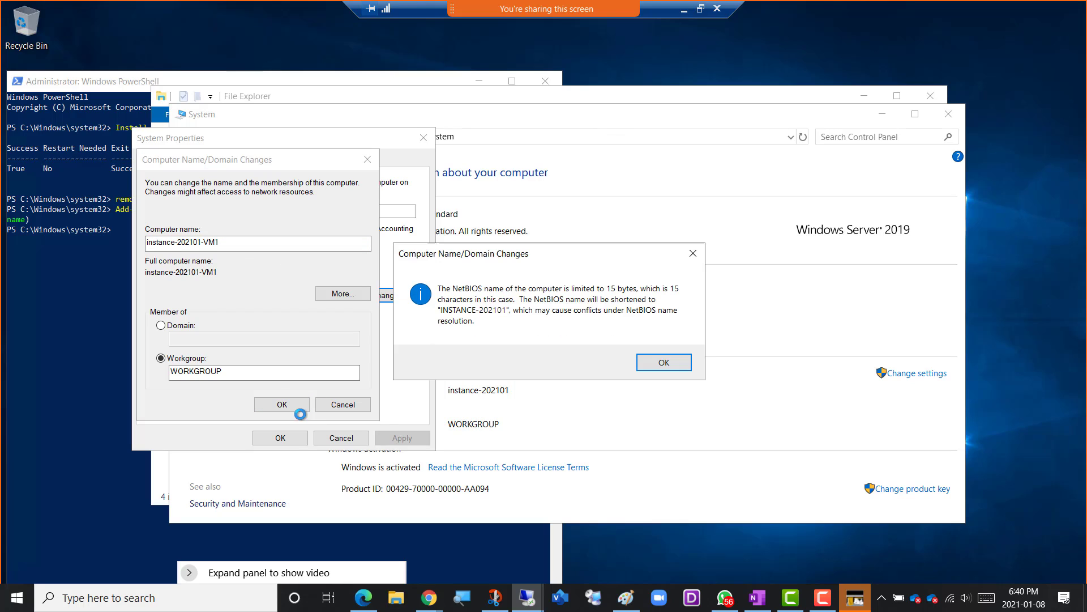
pyautogui.click(653, 363)
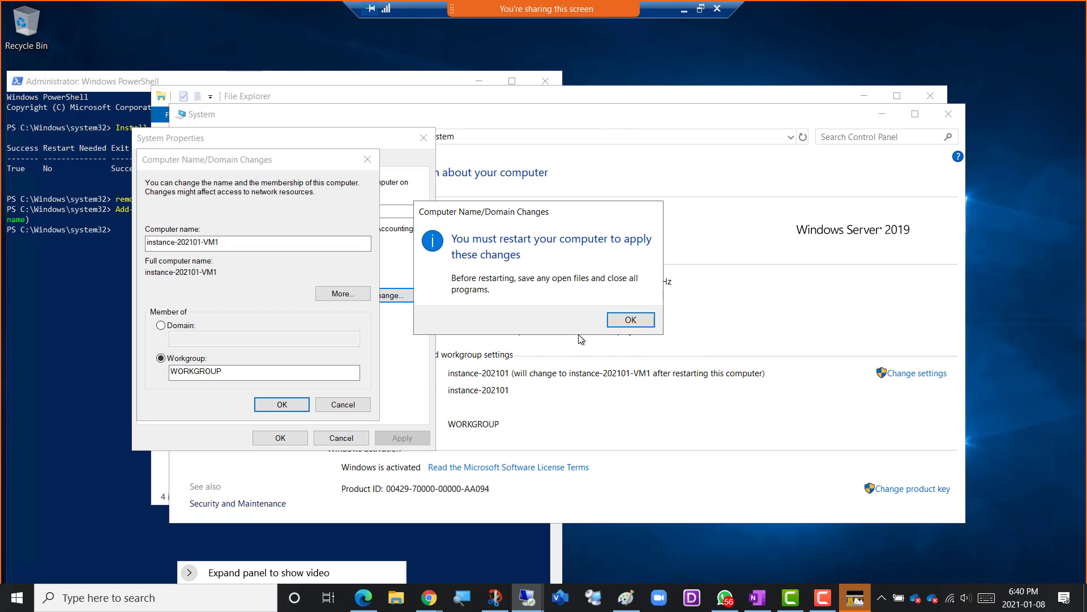
pyautogui.click(629, 320)
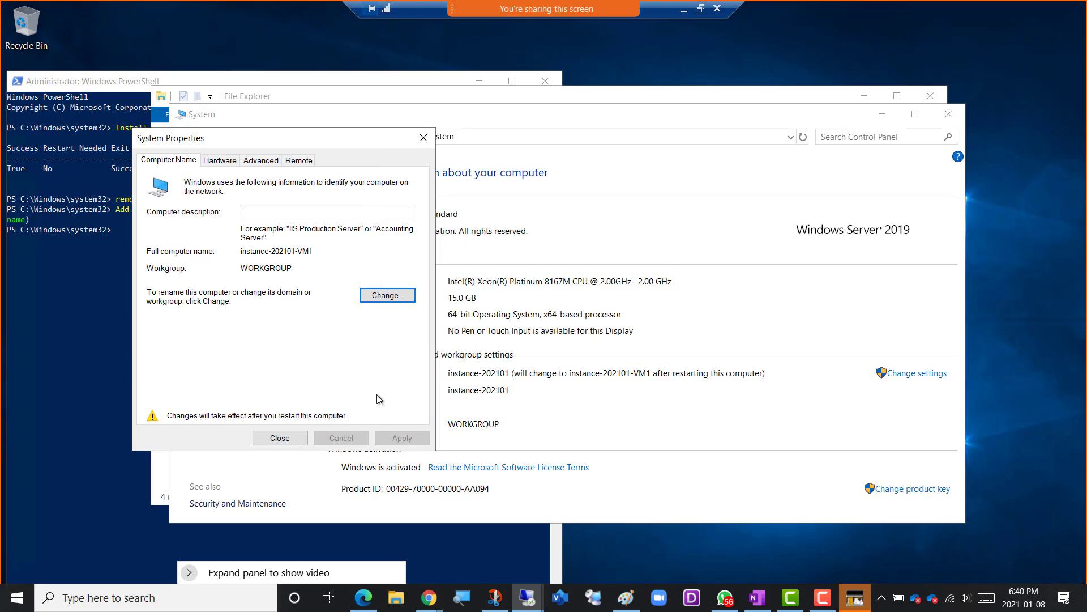
pyautogui.click(701, 9)
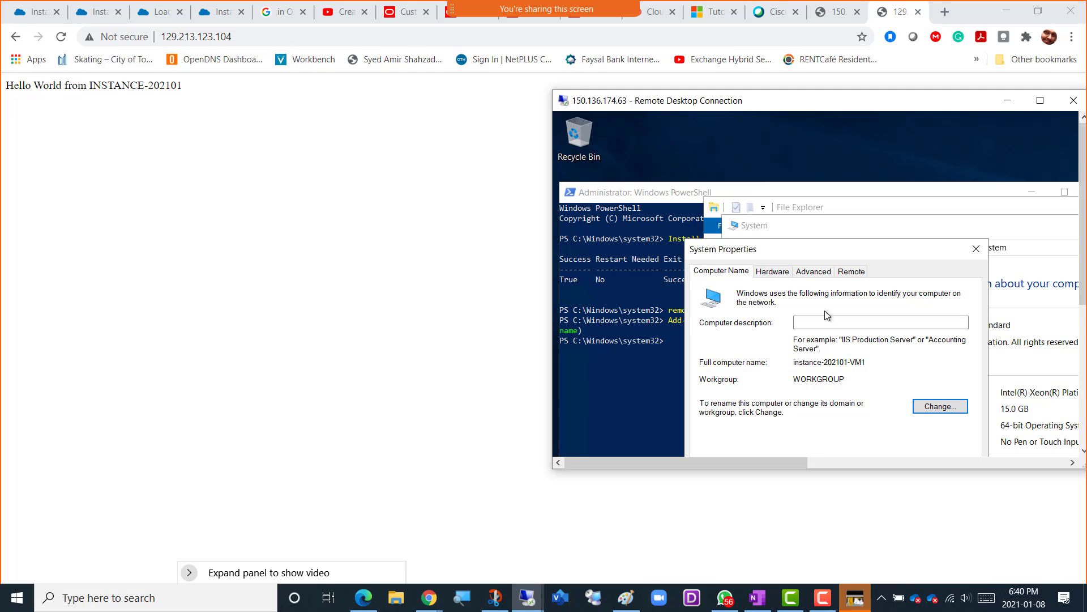
# Change the computer name to instance-202101-VM2 and restart the server
pyautogui.click(936, 406)
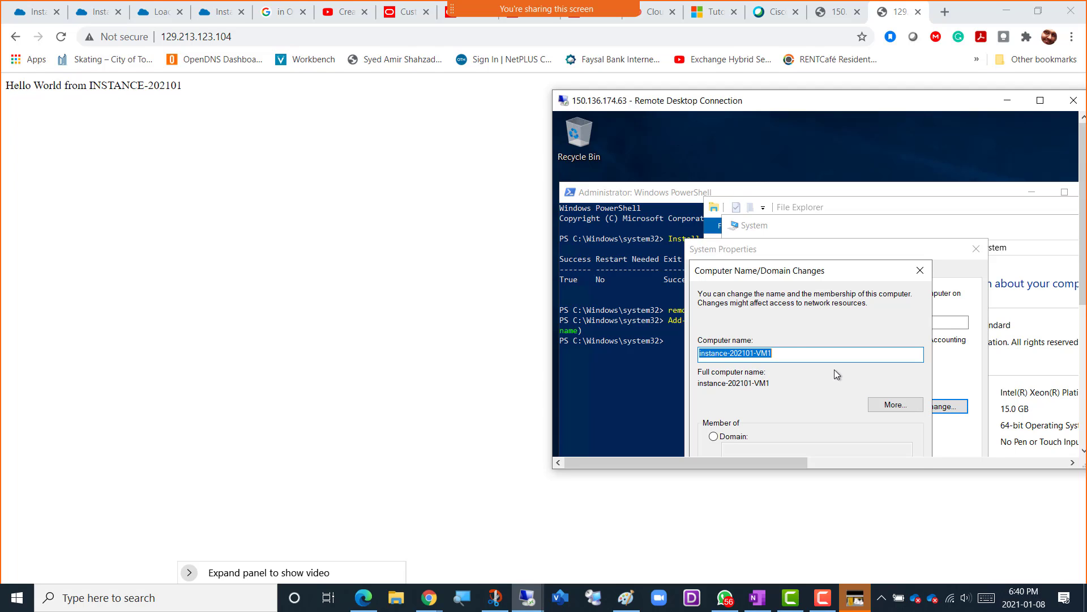
pyautogui.click(789, 357)
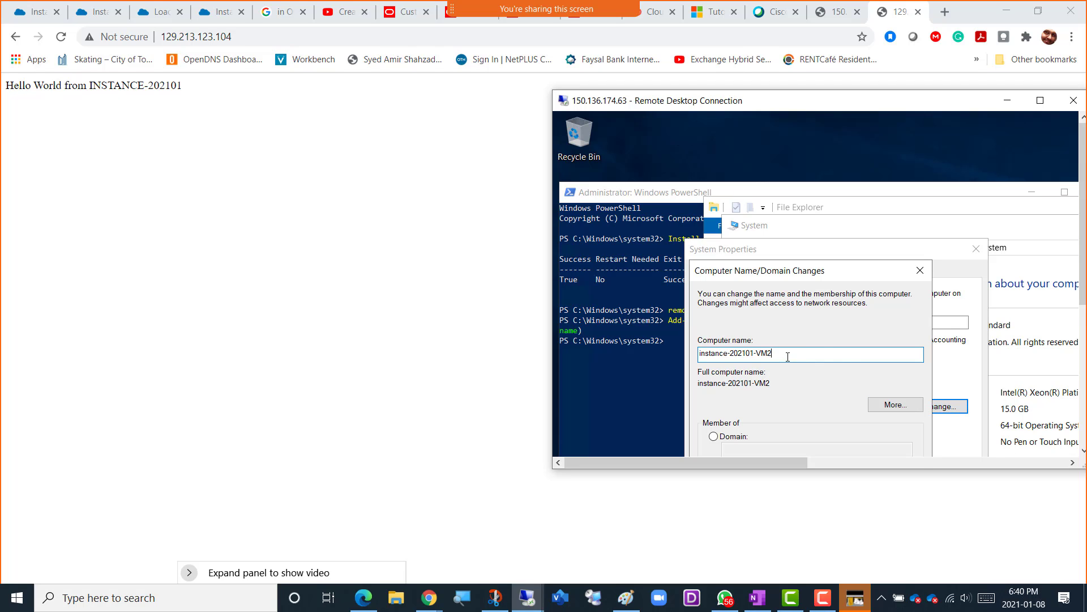
pyautogui.write('2')
pyautogui.doubleClick(851, 107)
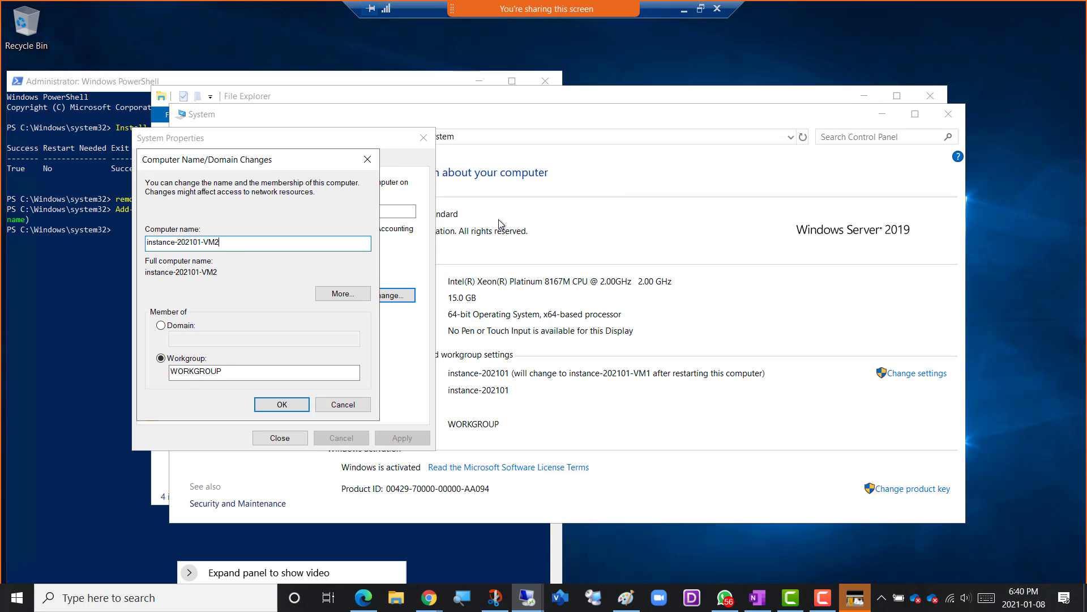
pyautogui.click(256, 405)
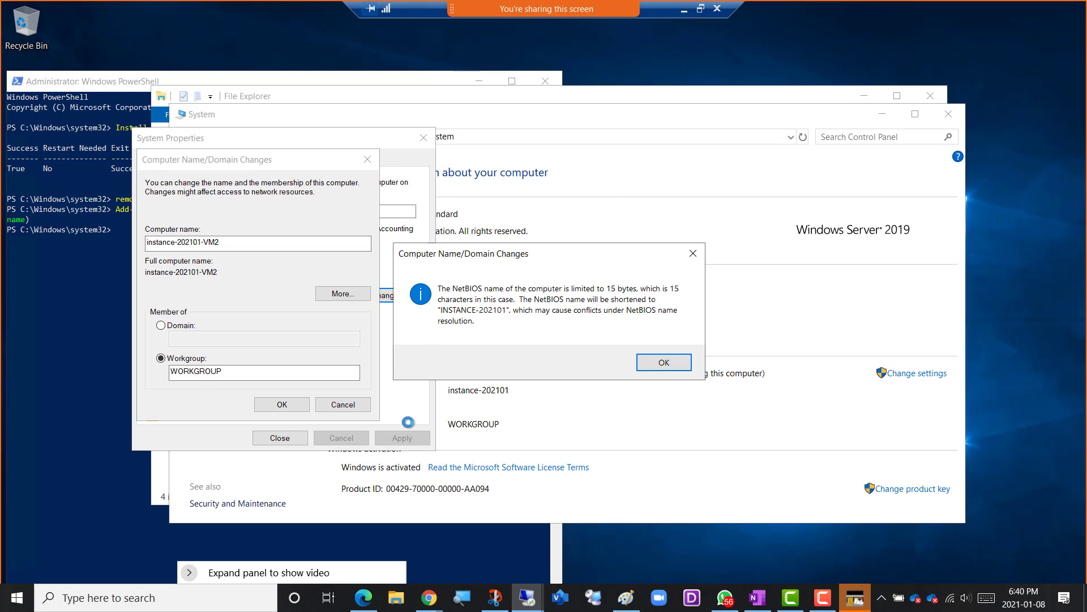
pyautogui.click(657, 362)
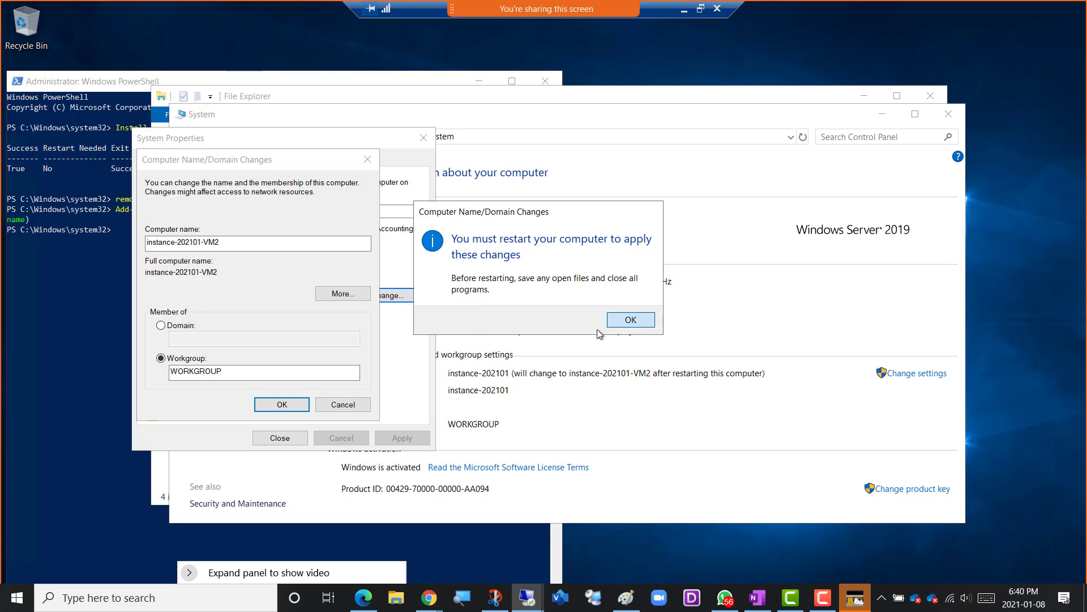
pyautogui.click(631, 319)
pyautogui.click(280, 437)
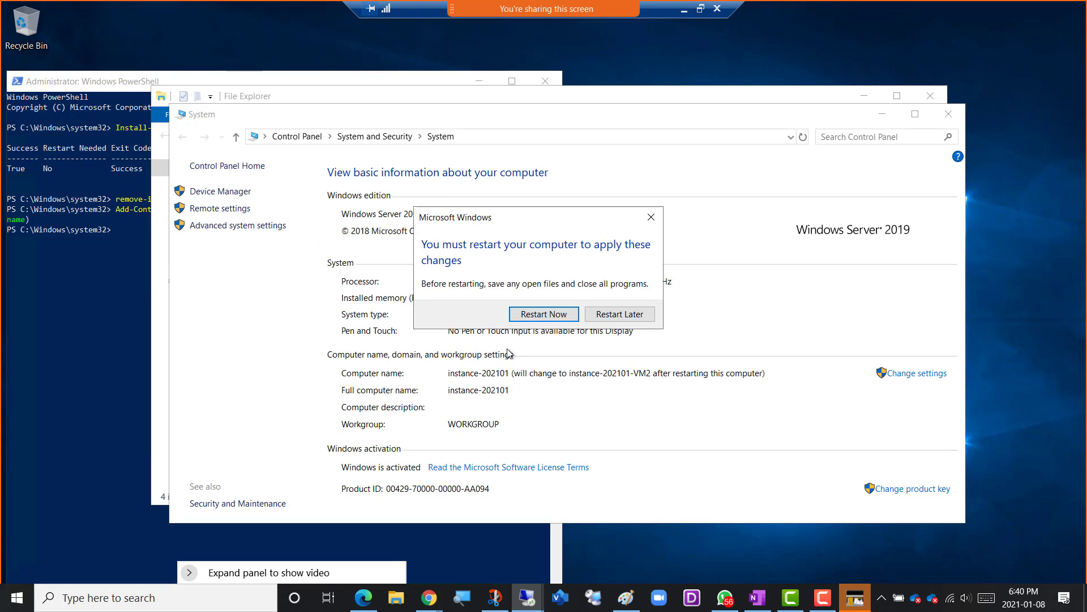
pyautogui.click(542, 315)
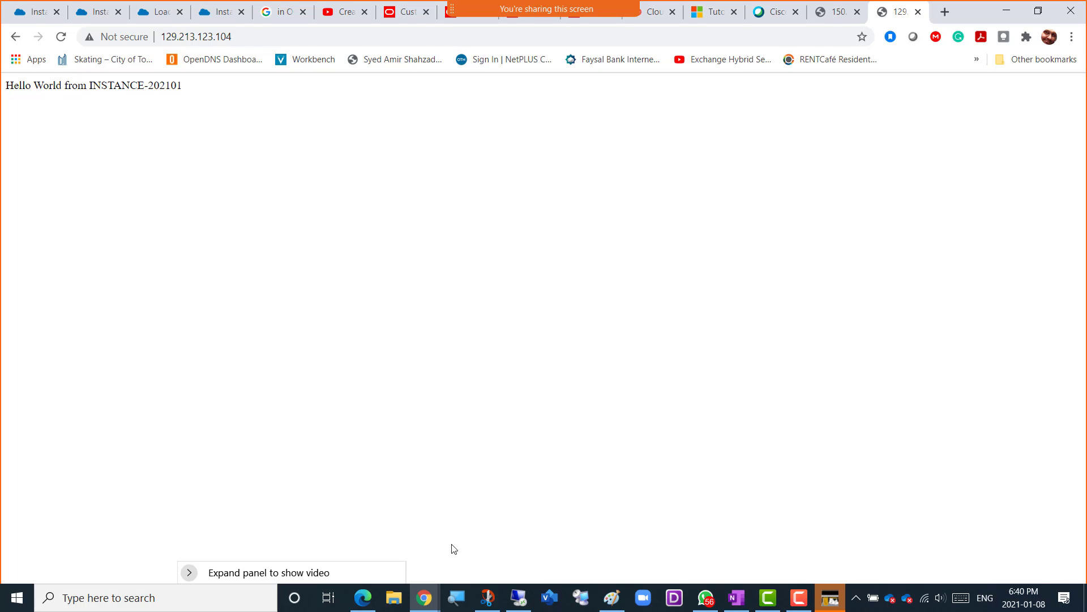
# Bring Chrome forward and reload the Oracle instance details pages, including VM1's
pyautogui.moveTo(426, 606)
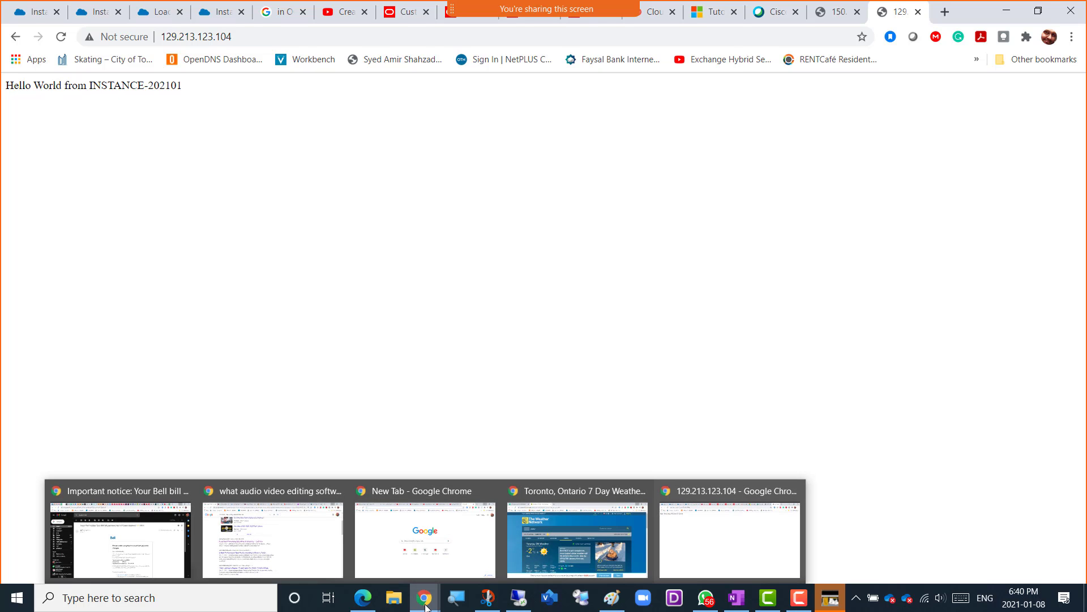
pyautogui.click(703, 539)
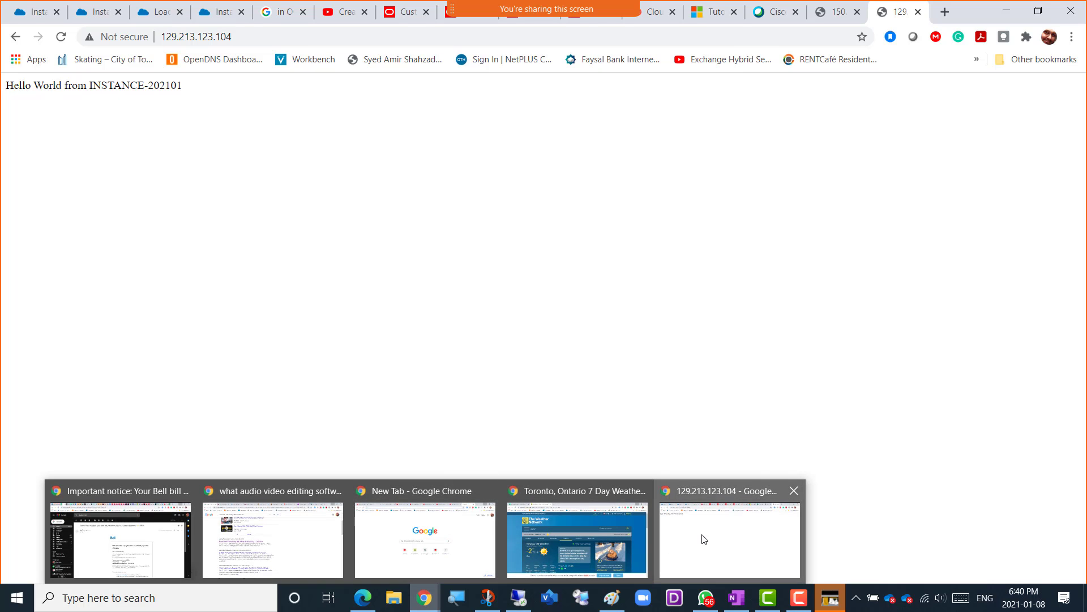
pyautogui.click(93, 13)
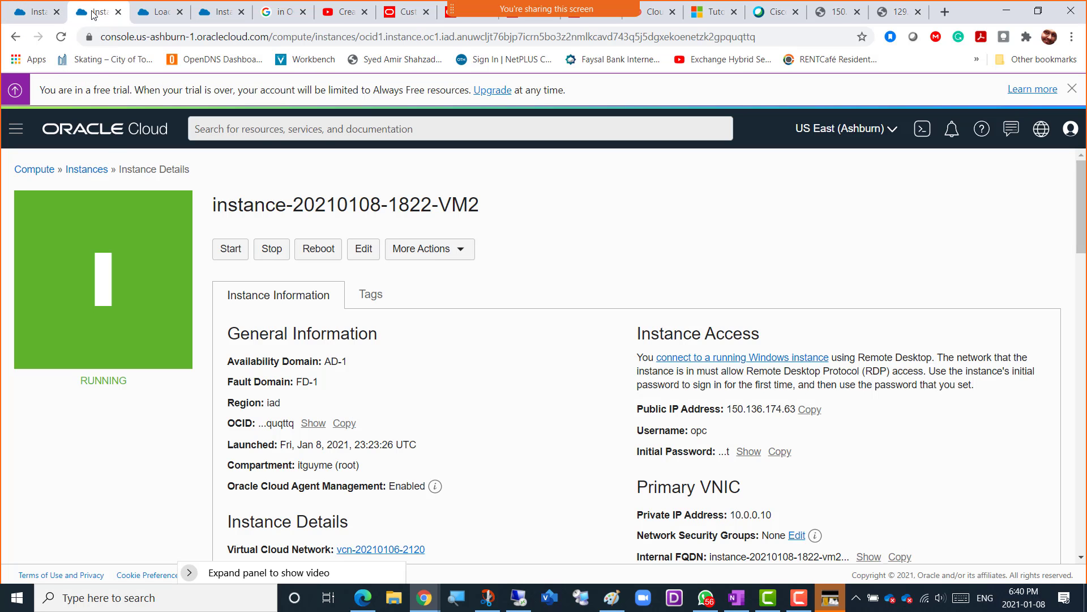
pyautogui.click(60, 36)
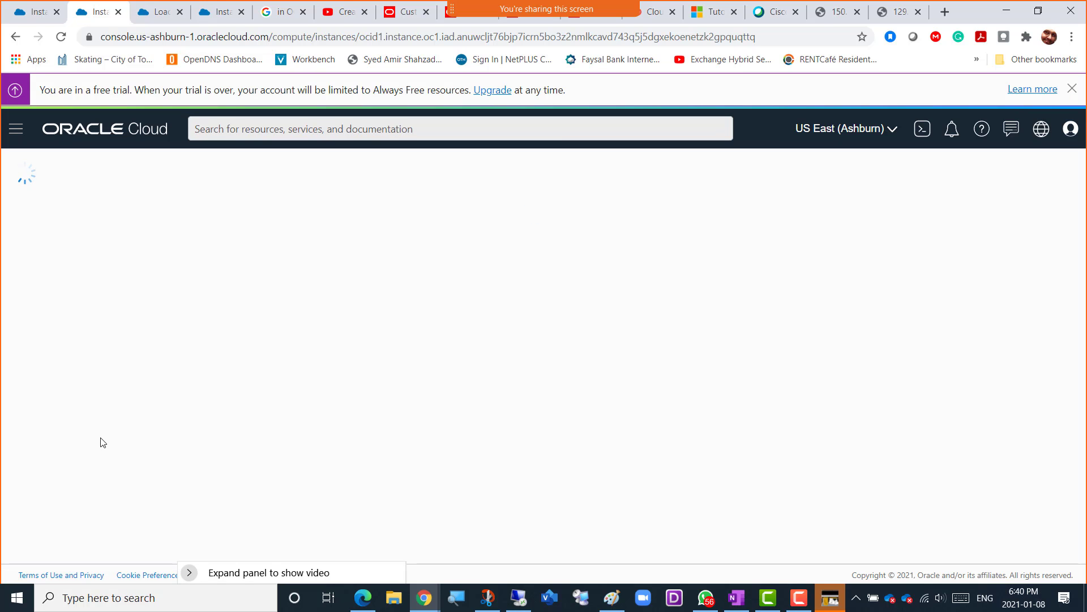
pyautogui.click(29, 15)
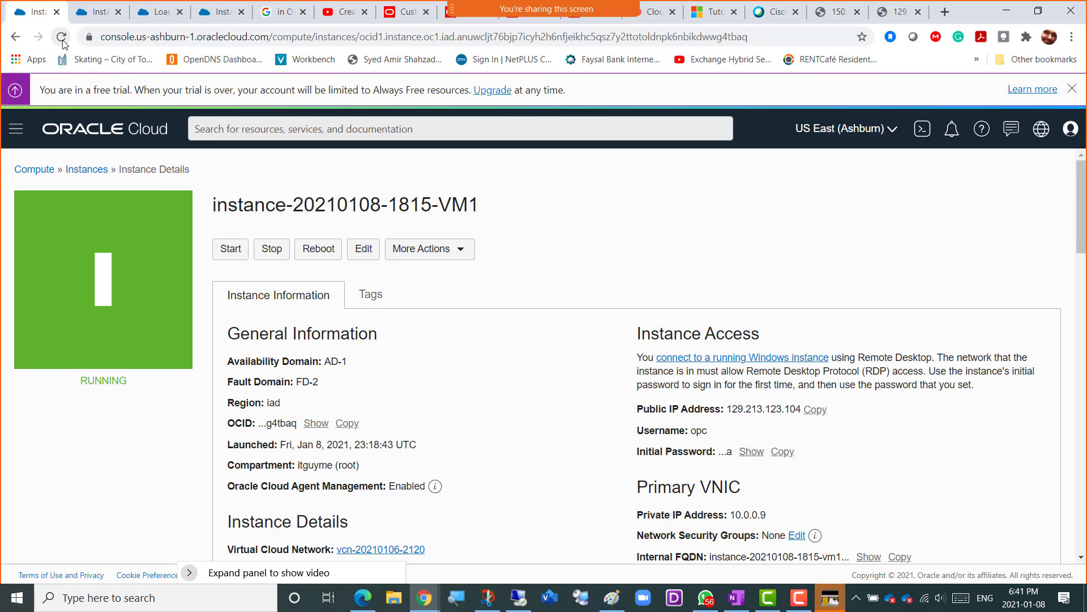
pyautogui.click(96, 13)
pyautogui.click(36, 12)
pyautogui.click(62, 38)
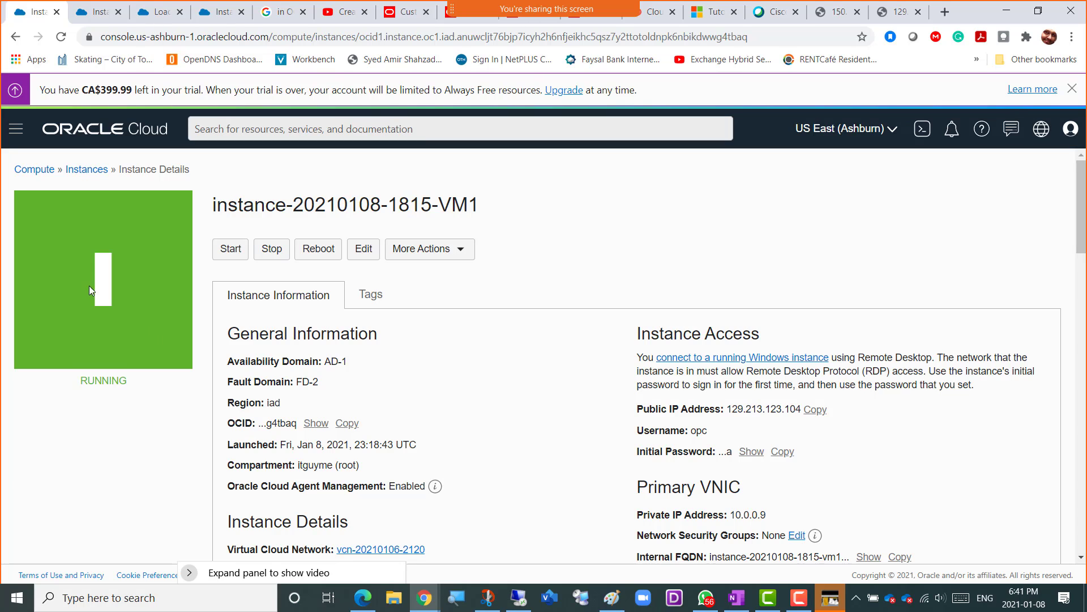
# Reload VM2's details page and copy its public IP 150.136.174.63
pyautogui.click(93, 12)
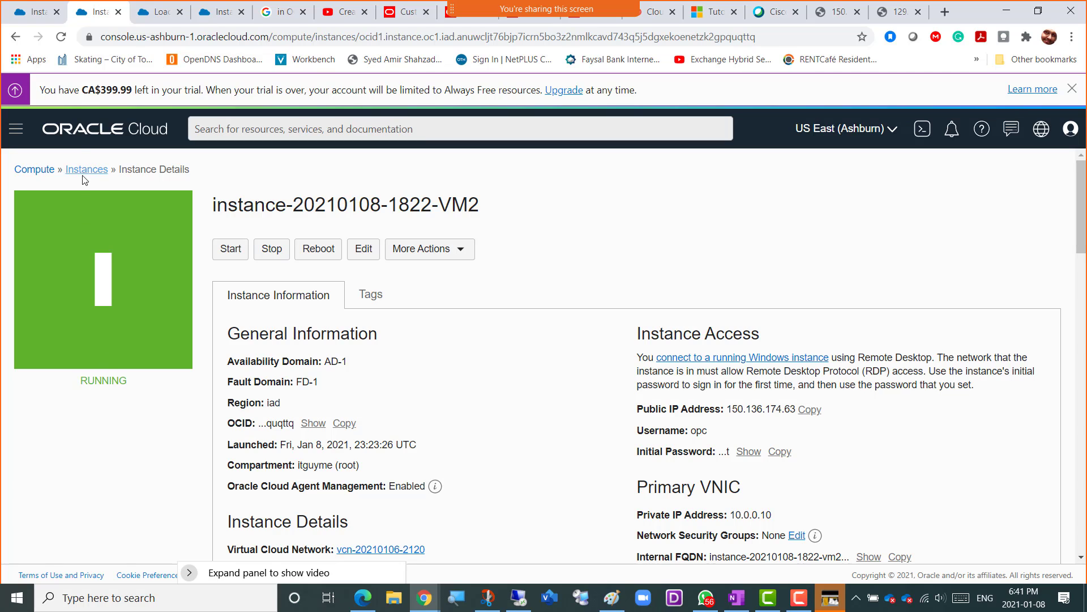
pyautogui.click(60, 37)
pyautogui.click(811, 414)
# Reconnect Remote Desktop to 150.136.174.63, sign in with the password, and shrink it to a window
pyautogui.click(522, 601)
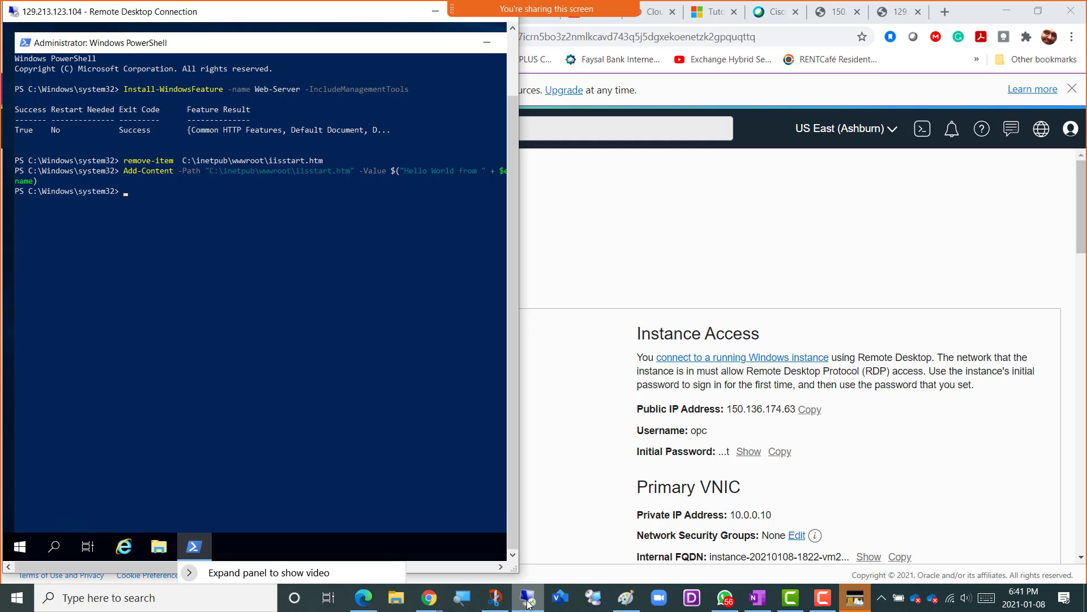
pyautogui.rightClick(528, 604)
pyautogui.click(514, 522)
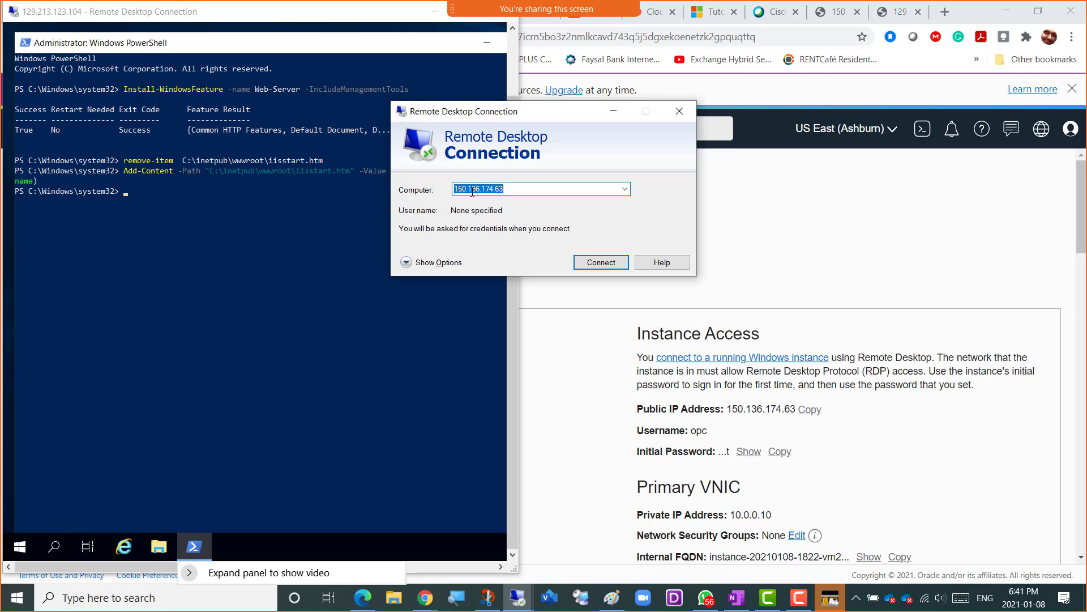
pyautogui.click(590, 264)
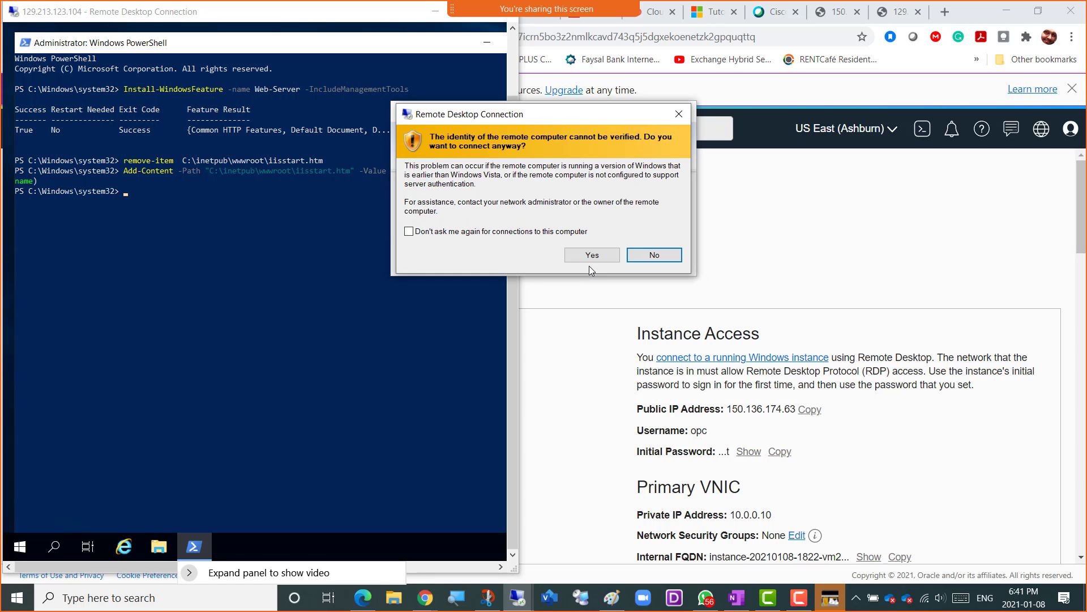
pyautogui.click(592, 255)
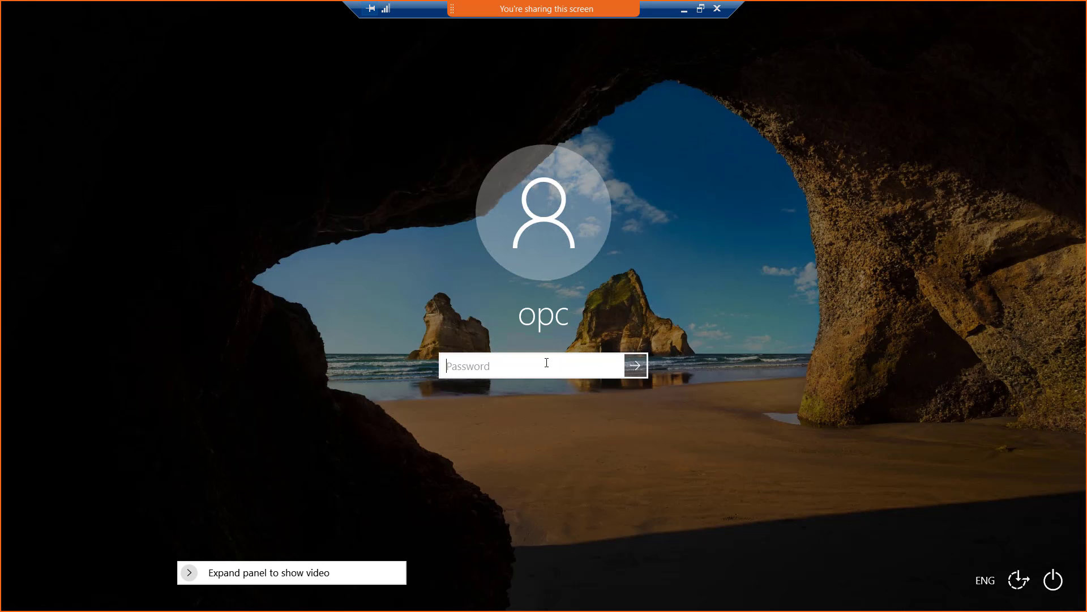
pyautogui.write('******')
pyautogui.press('Return')
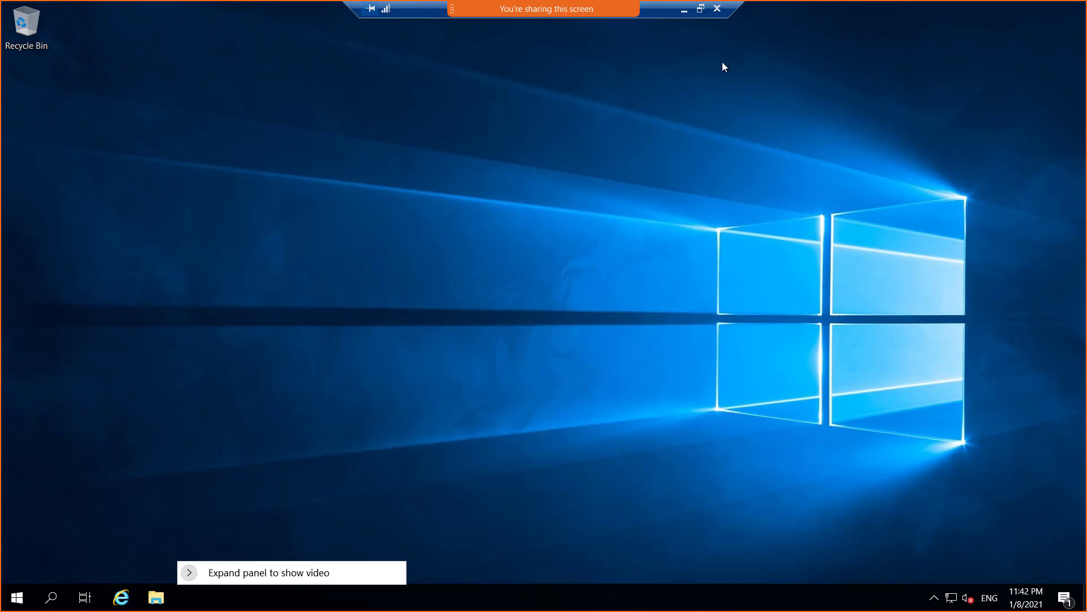
pyautogui.click(701, 9)
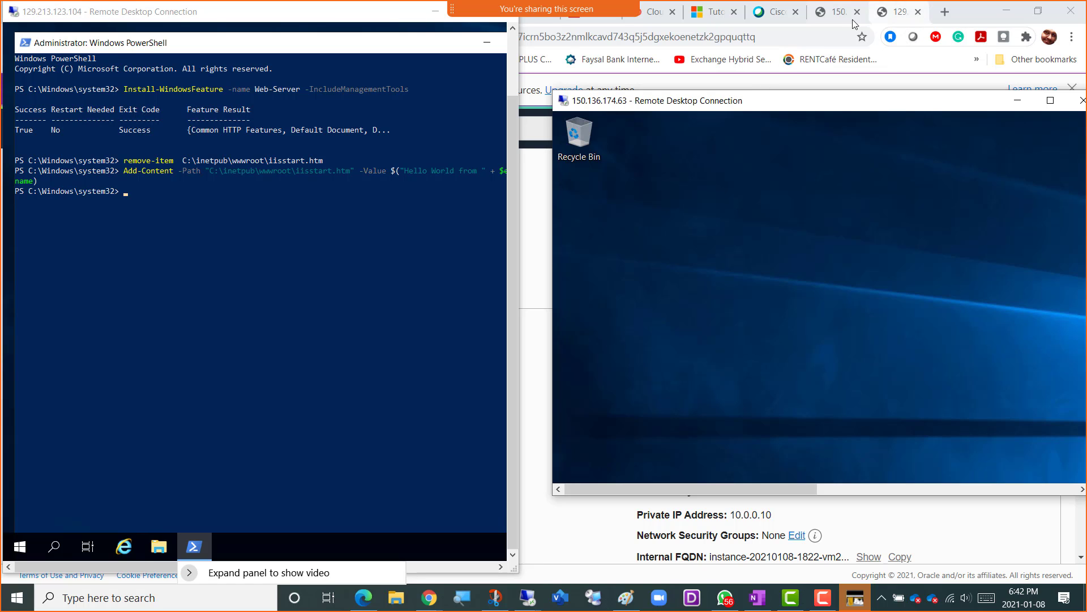
# Reload 150.136.174.63 several times to check its hostname, then copy VM2's public IP
pyautogui.click(827, 17)
pyautogui.click(827, 14)
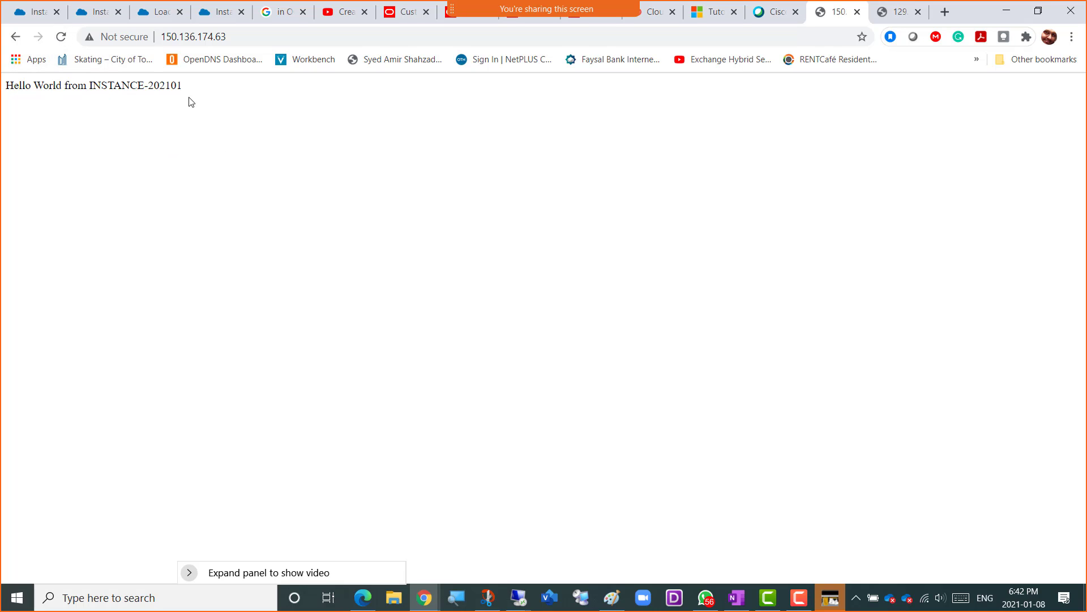
pyautogui.click(60, 37)
pyautogui.click(61, 37)
pyautogui.click(60, 37)
pyautogui.click(60, 37)
pyautogui.click(62, 42)
pyautogui.click(63, 39)
pyautogui.click(91, 12)
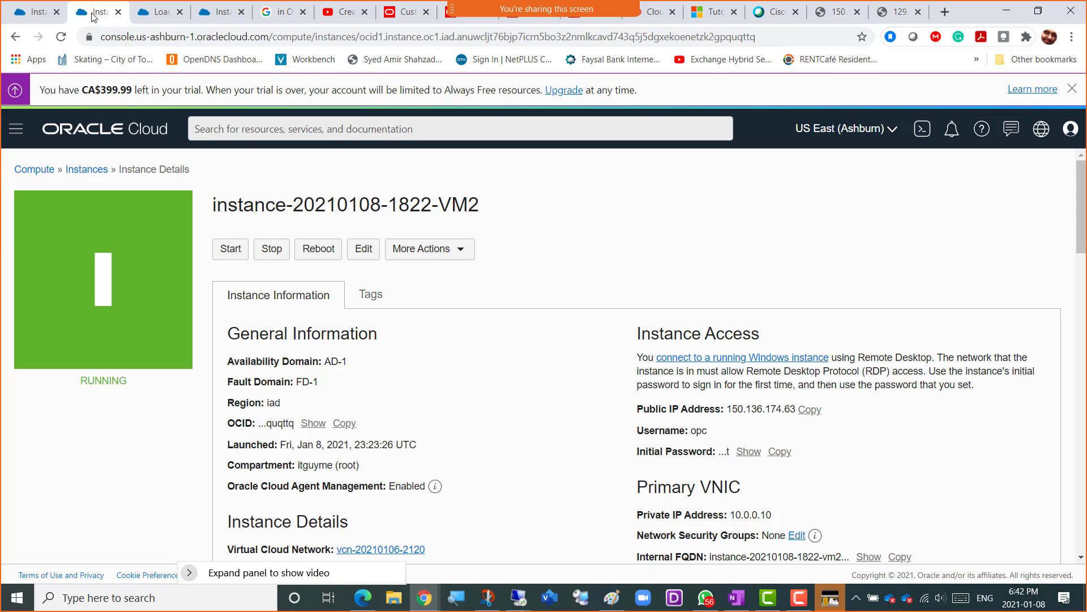
pyautogui.click(809, 409)
# Load 150.136.174.63 in Edge, then switch to the 129.213.123.104 PowerShell session
pyautogui.click(374, 603)
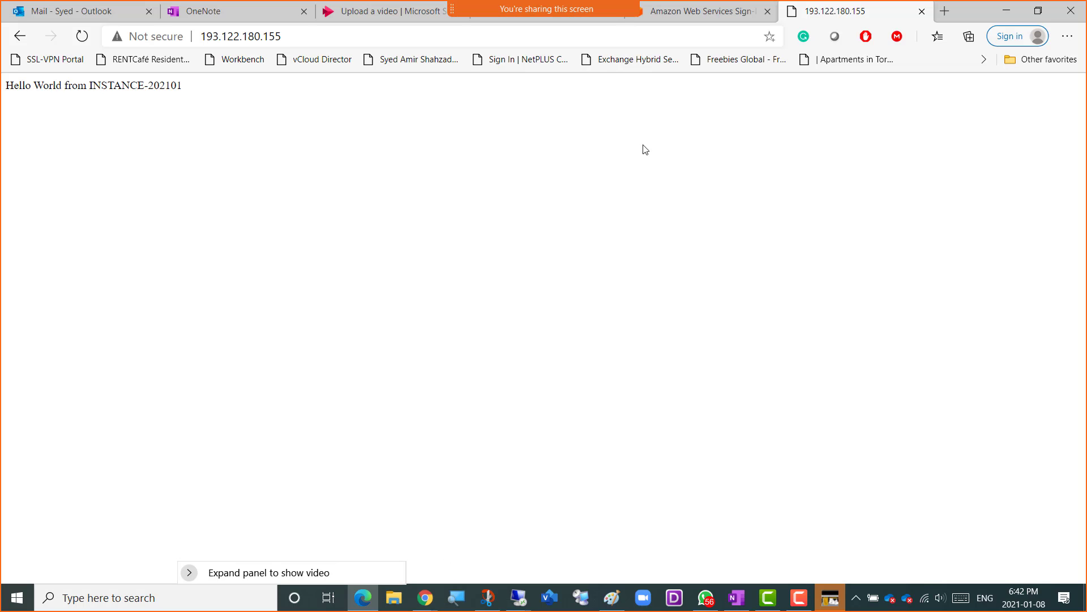
pyautogui.click(348, 33)
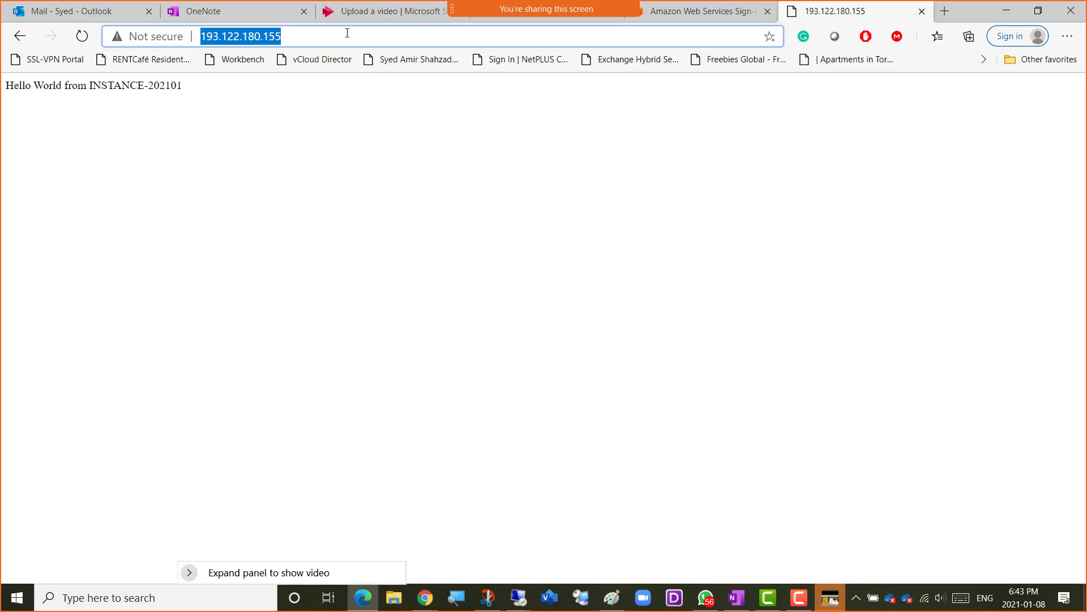
pyautogui.write('150.136.174.63')
pyautogui.press('Return')
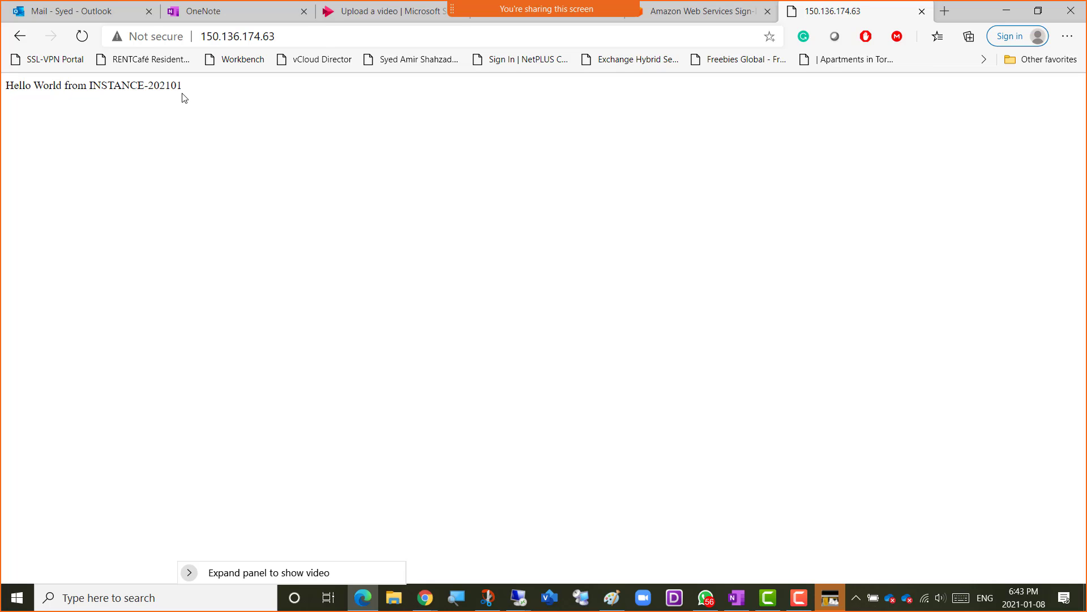
pyautogui.hotkey('alt', 'Tab')
pyautogui.press('Tab')
pyautogui.press('Tab')
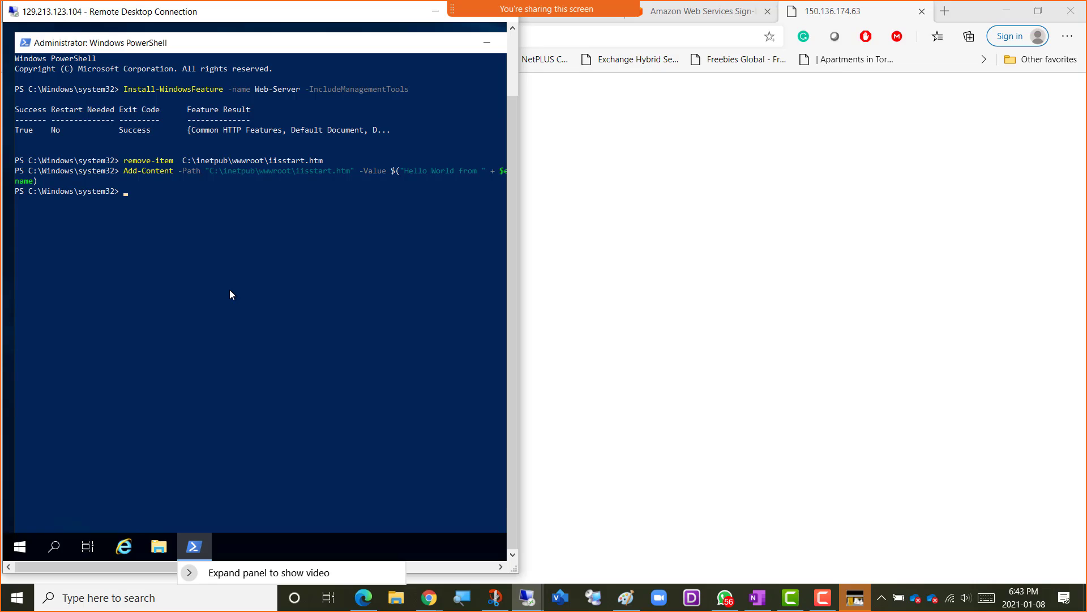
# Run hostname on the 129.213.123.104 session, then bring the 150.136.174.63 session full screen
pyautogui.write('hostname')
pyautogui.press('Return')
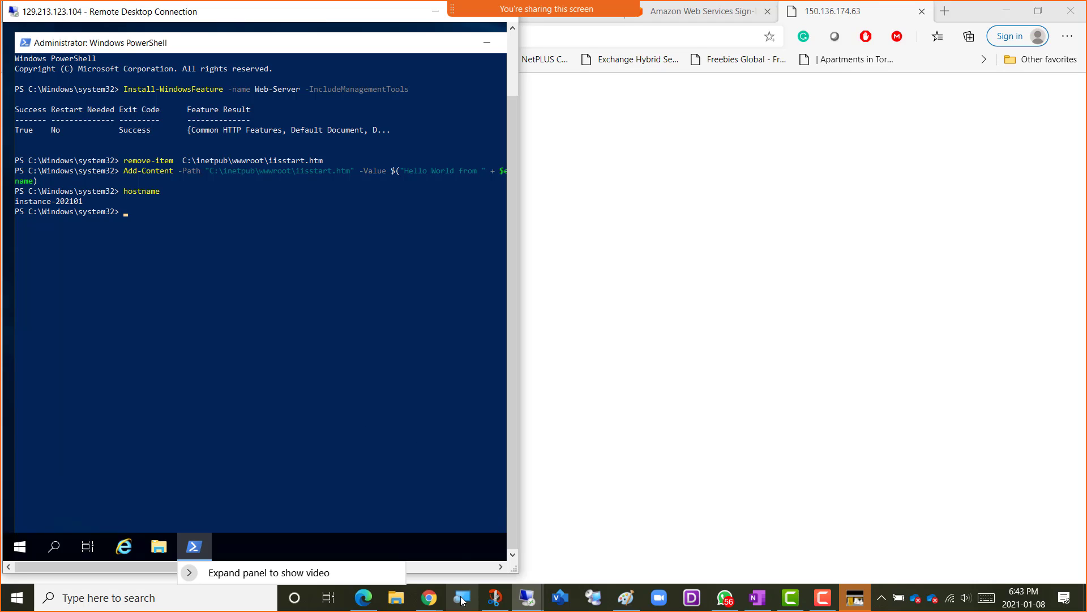
pyautogui.click(526, 597)
pyautogui.click(554, 551)
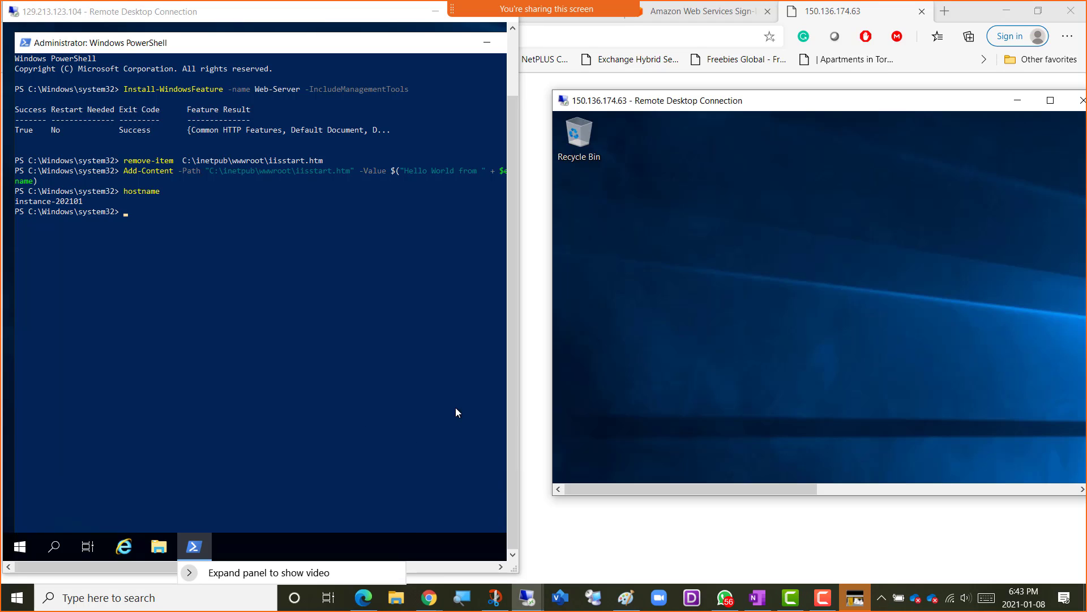
pyautogui.doubleClick(811, 105)
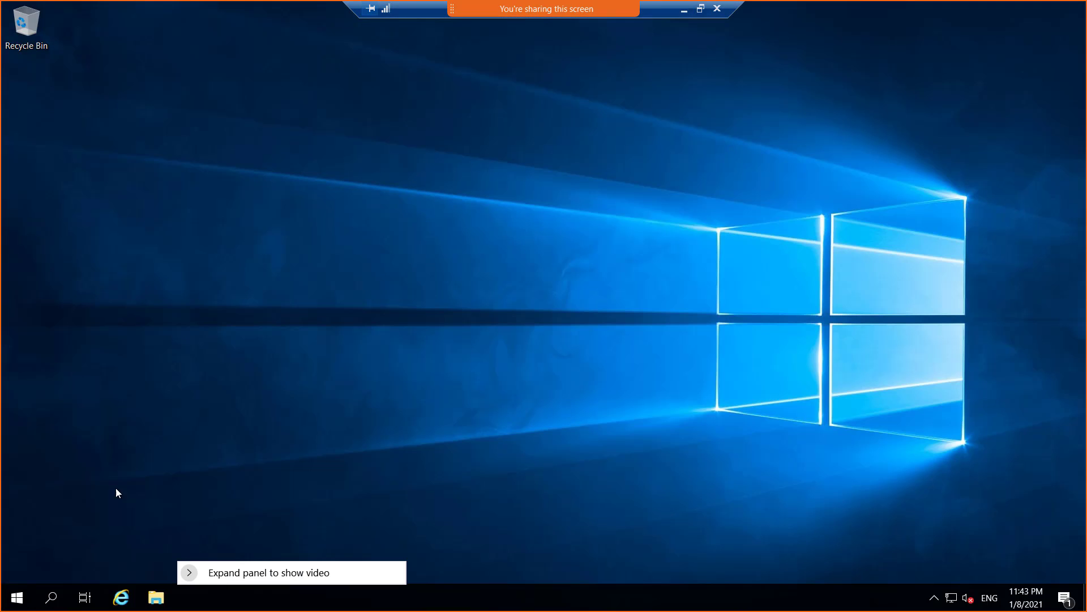
# Open an administrator PowerShell on VM2, enter the hostname command, and minimize the session
pyautogui.rightClick(18, 595)
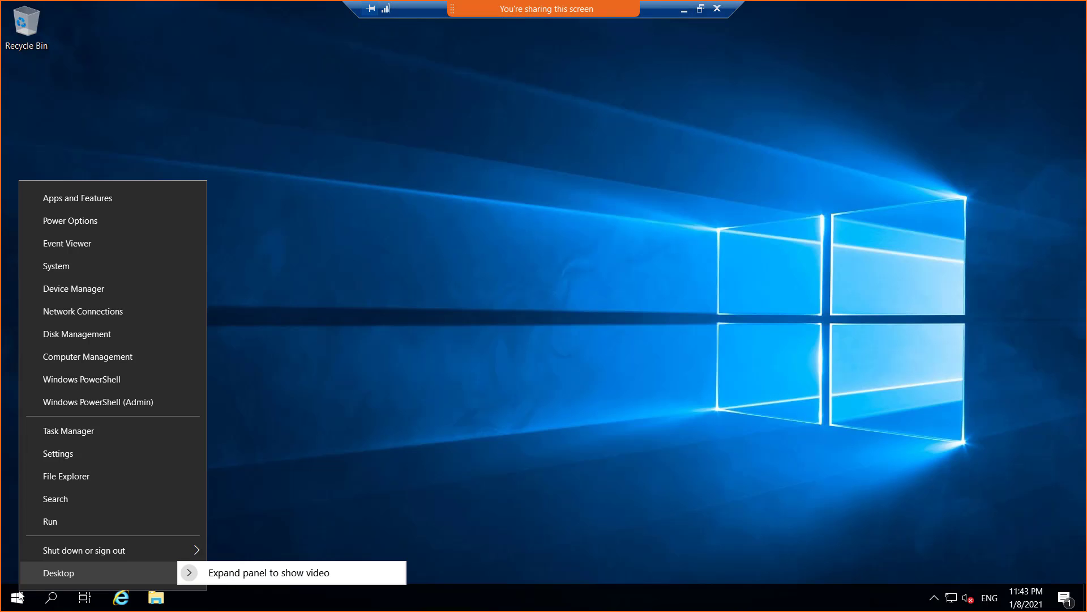
pyautogui.click(134, 401)
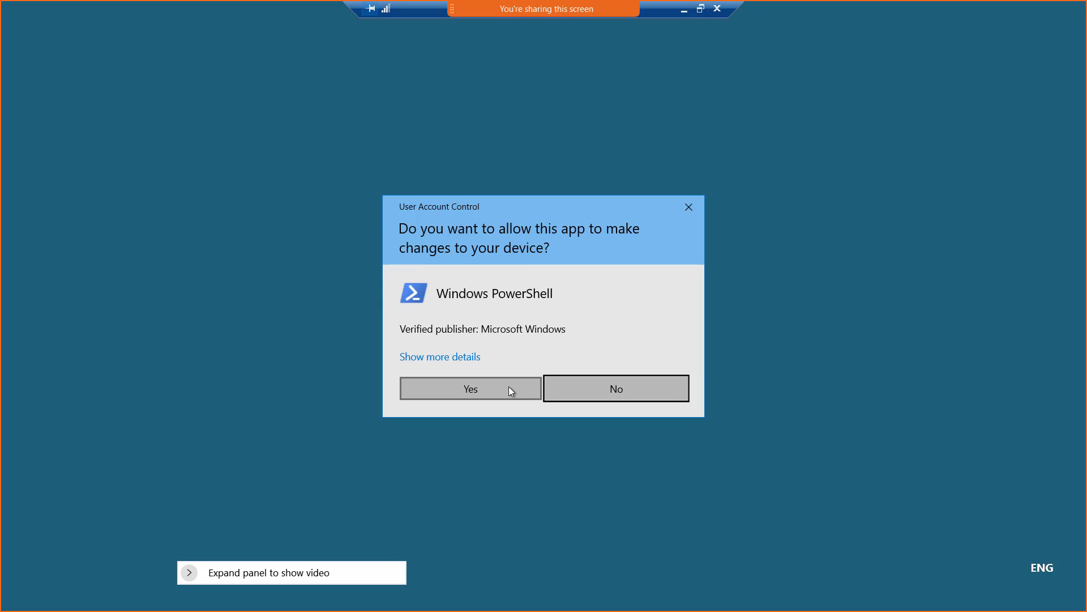
pyautogui.click(508, 387)
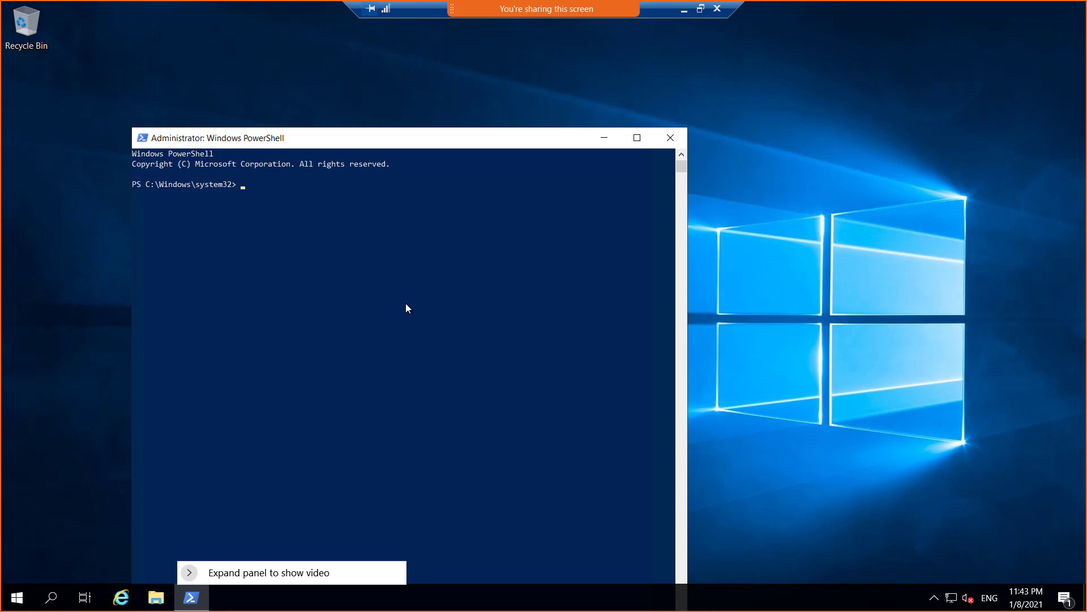
pyautogui.write('hosta')
pyautogui.press('BackSpace')
pyautogui.press('BackSpace')
pyautogui.press('BackSpace')
pyautogui.press('BackSpace')
pyautogui.write('hostnb')
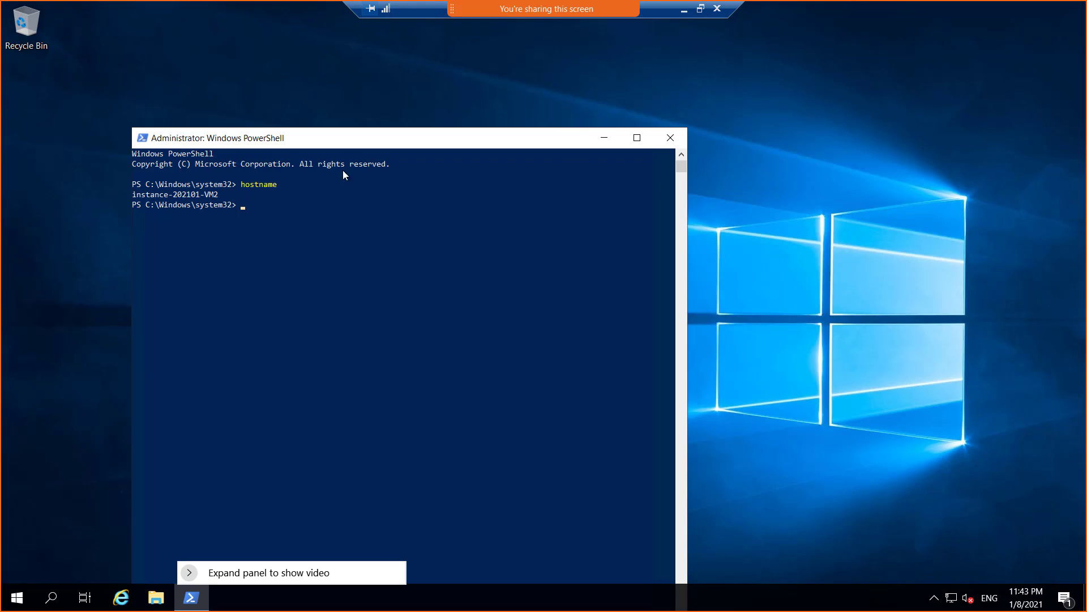
pyautogui.click(684, 13)
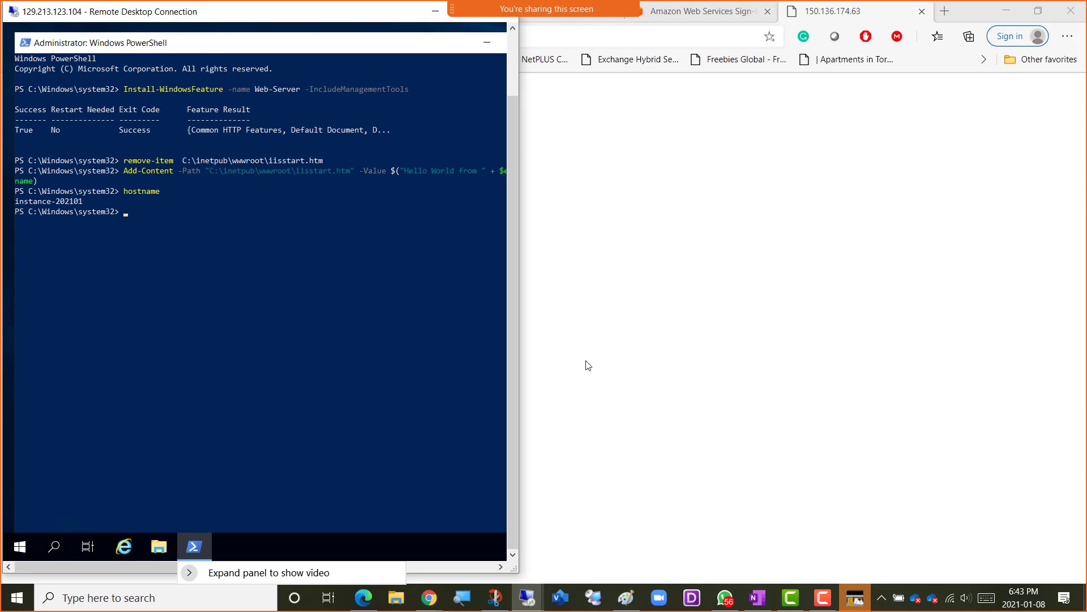
# Reload the Hello World page at the public IP in Edge
pyautogui.click(721, 163)
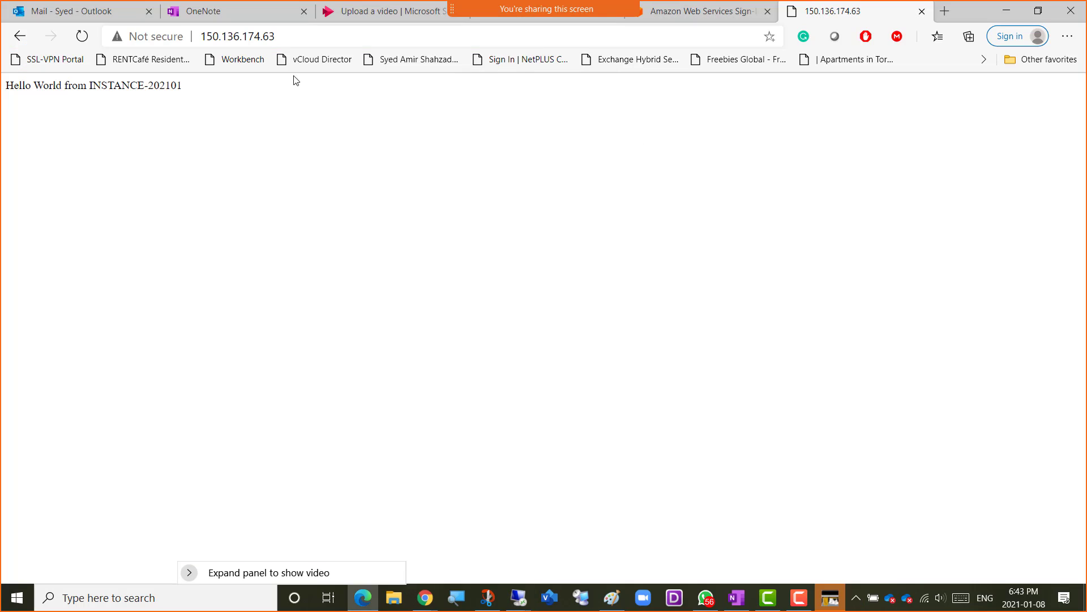
pyautogui.click(83, 37)
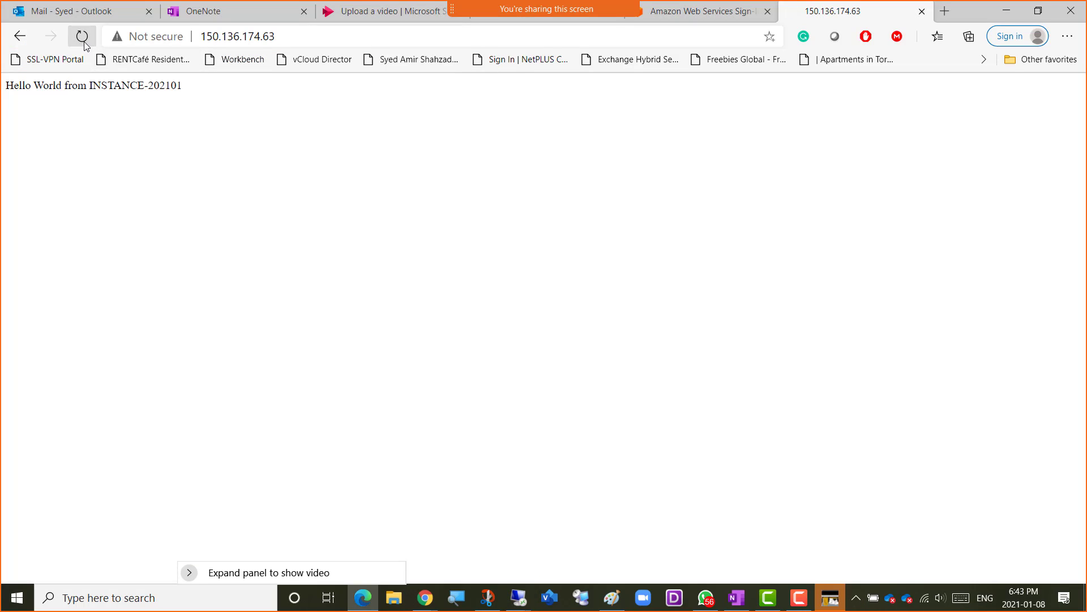
pyautogui.click(83, 37)
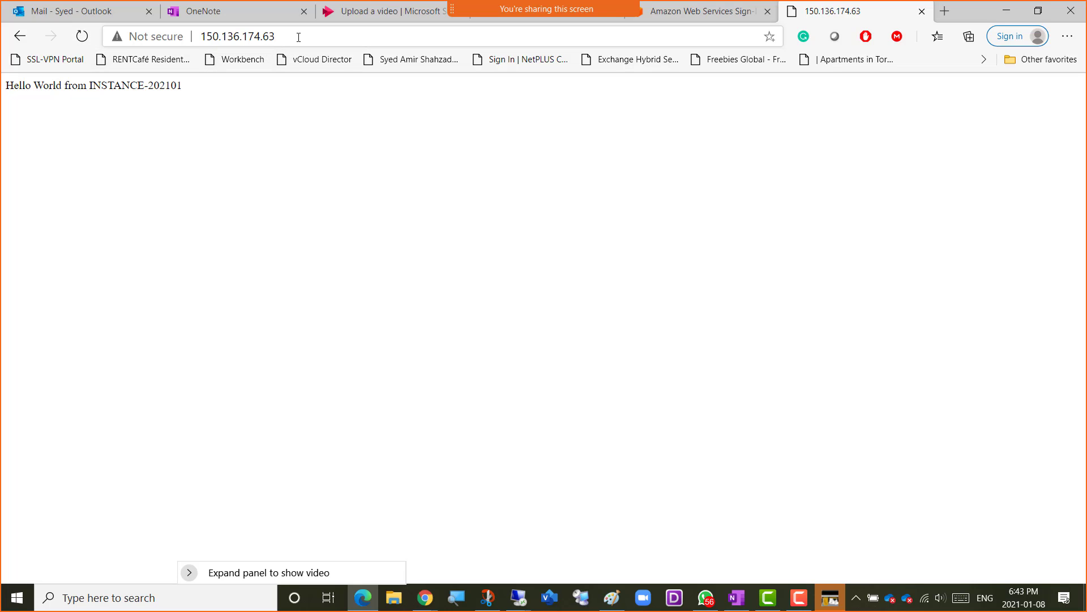
# In Chrome, close the old instance tabs and load 150.136.174.63 in a fresh tab
pyautogui.click(424, 597)
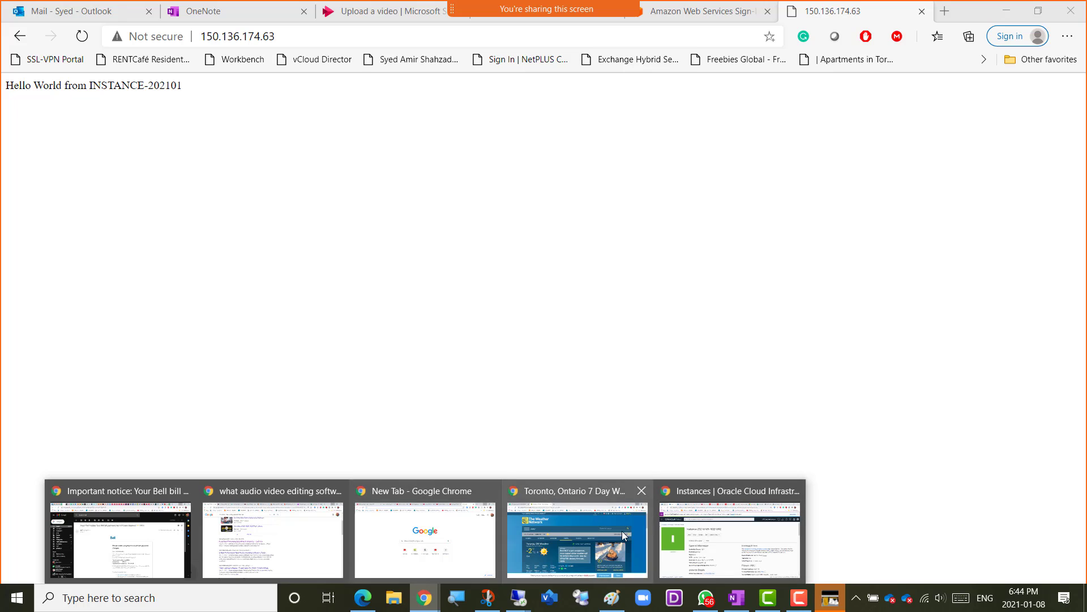
pyautogui.click(711, 534)
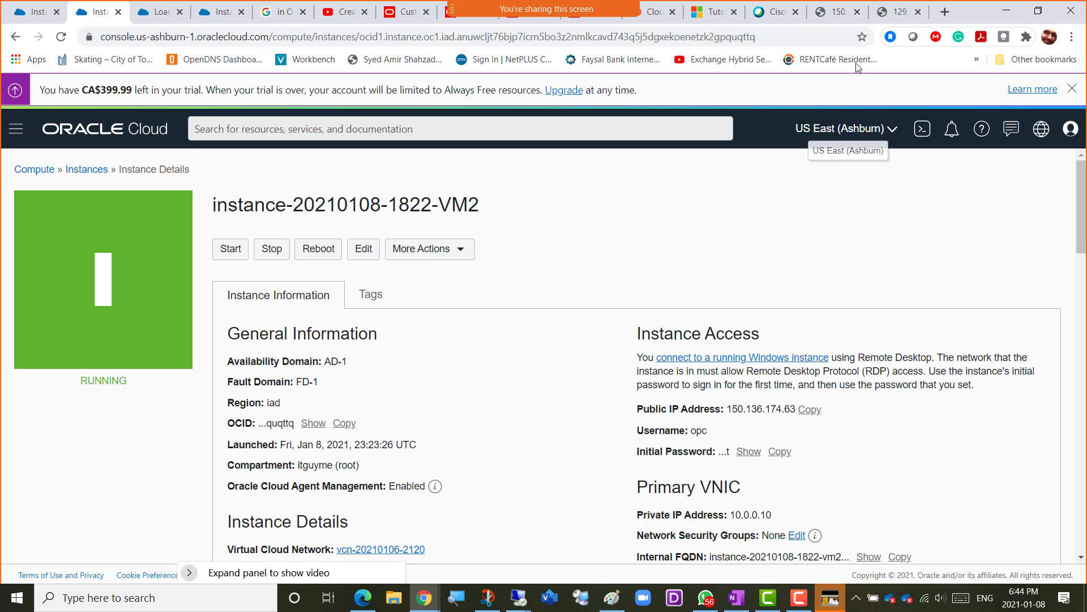
pyautogui.click(918, 12)
pyautogui.click(918, 13)
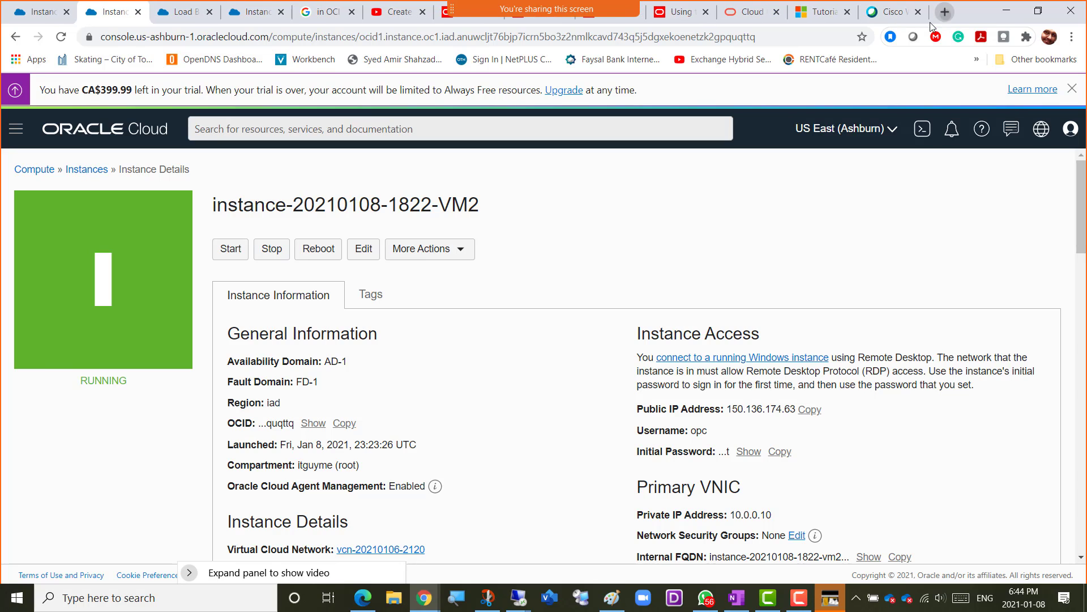
pyautogui.click(945, 12)
pyautogui.write('150.136.174.63')
pyautogui.press('Return')
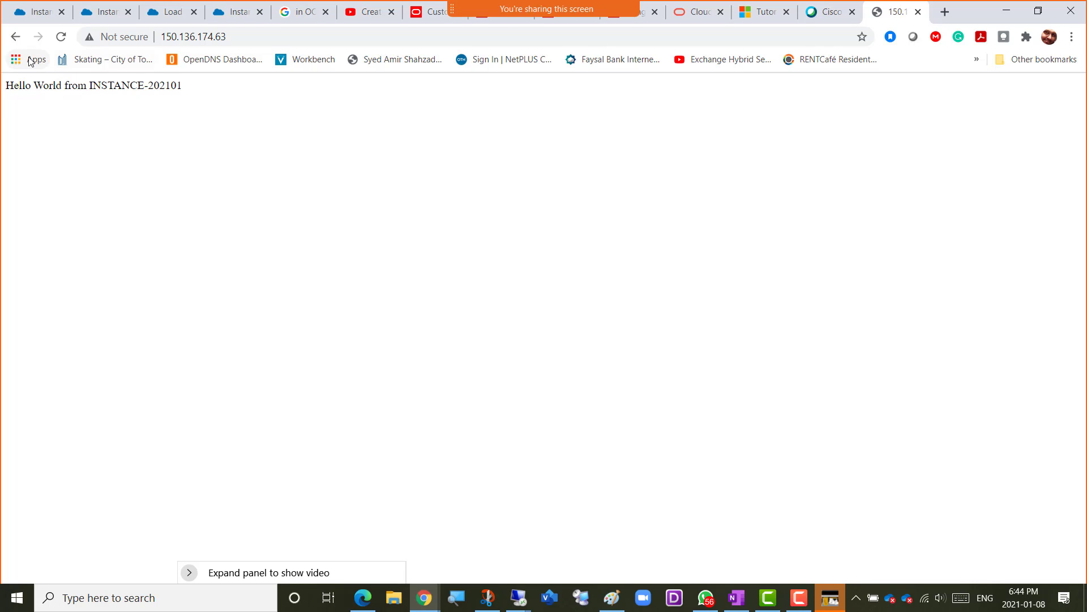
pyautogui.click(61, 36)
pyautogui.click(60, 36)
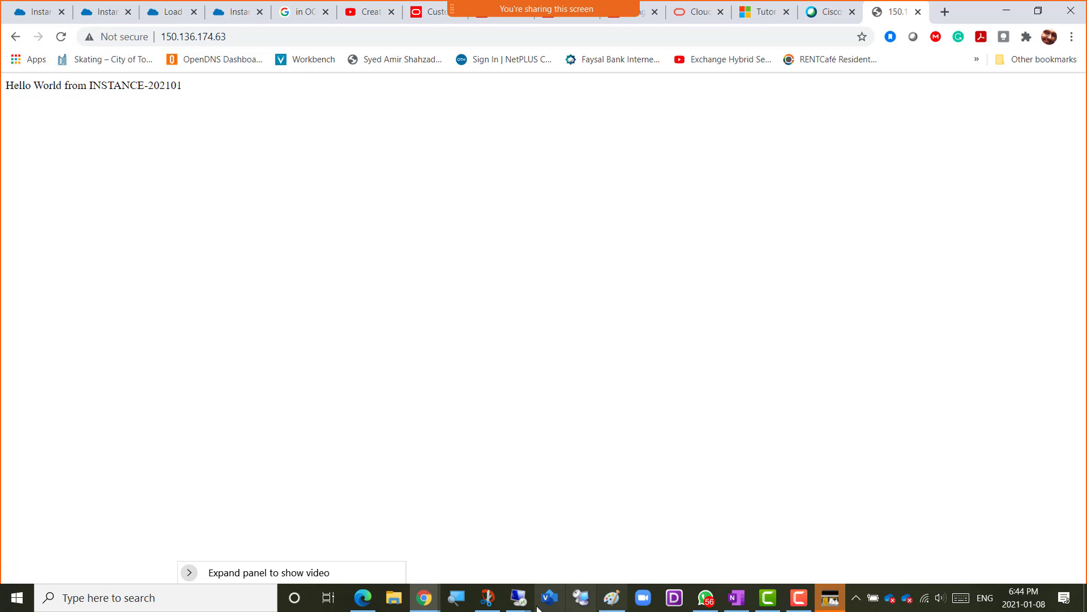
pyautogui.moveTo(518, 601)
pyautogui.click(555, 542)
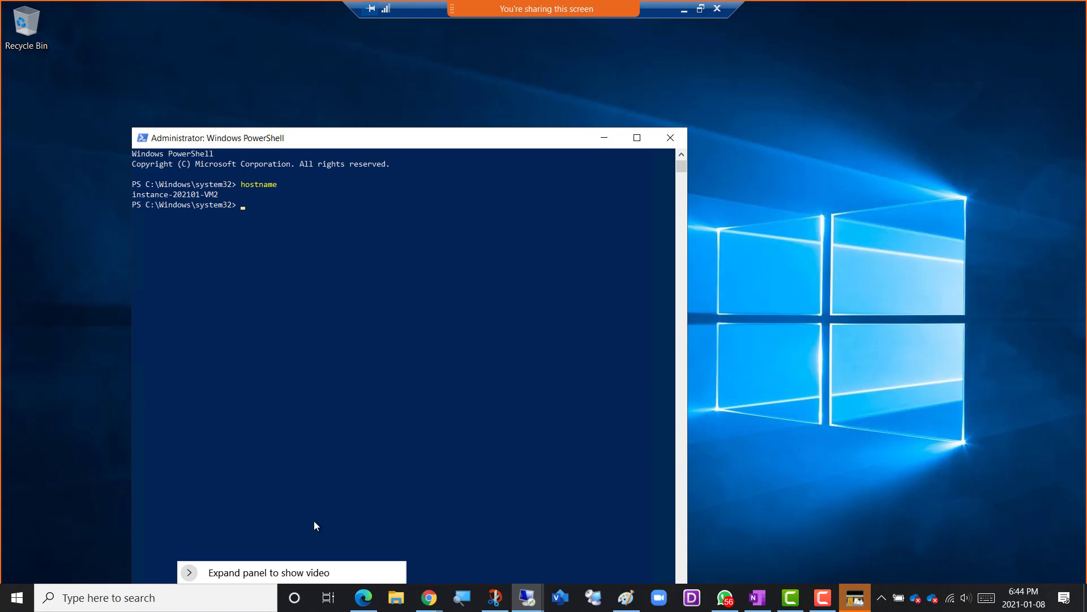
# Open C:\inetpub\wwwroot\iisstart.htm in Internet Explorer, dismissing its setup and blocked-content prompts
pyautogui.click(133, 597)
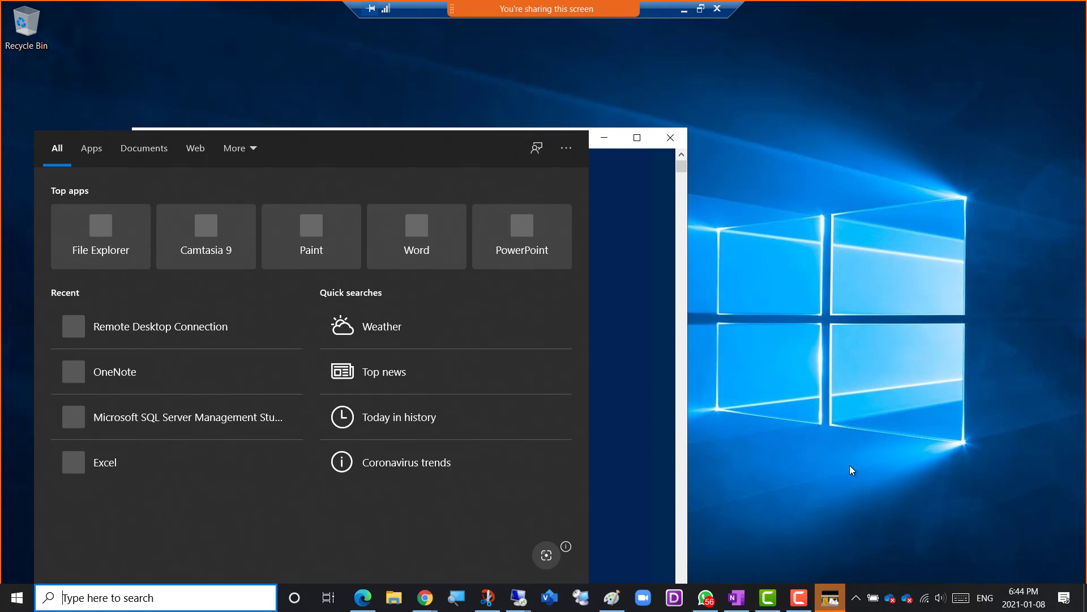
pyautogui.click(849, 464)
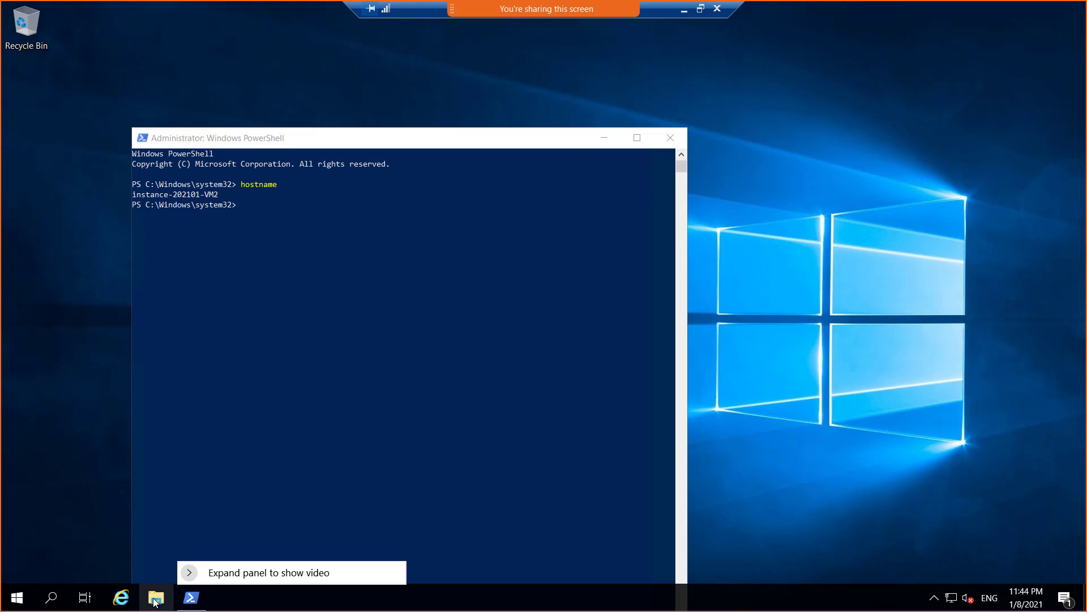
pyautogui.press('super+e')
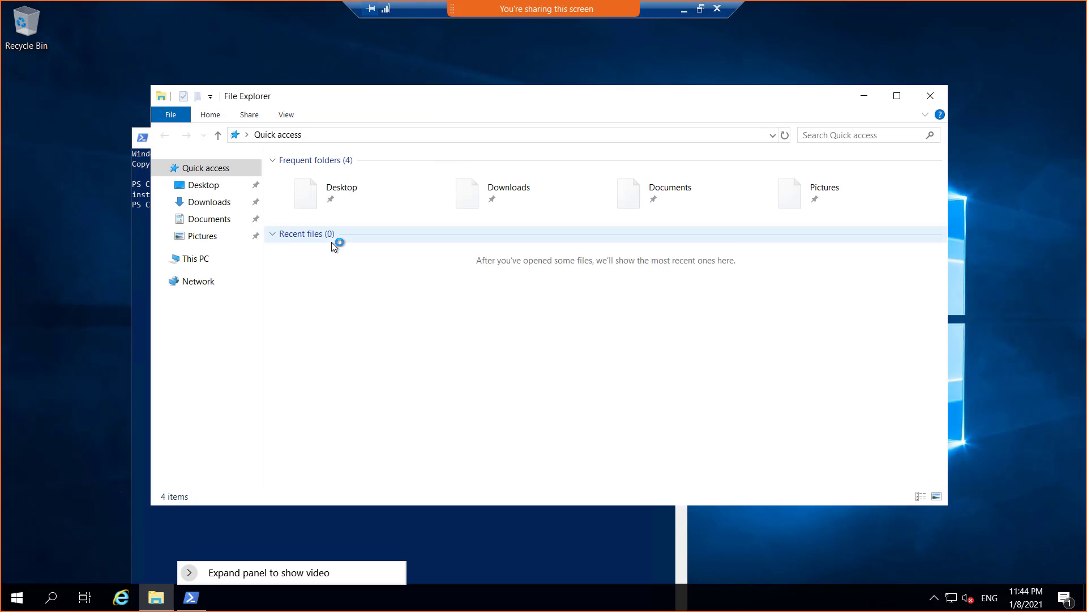
pyautogui.click(208, 263)
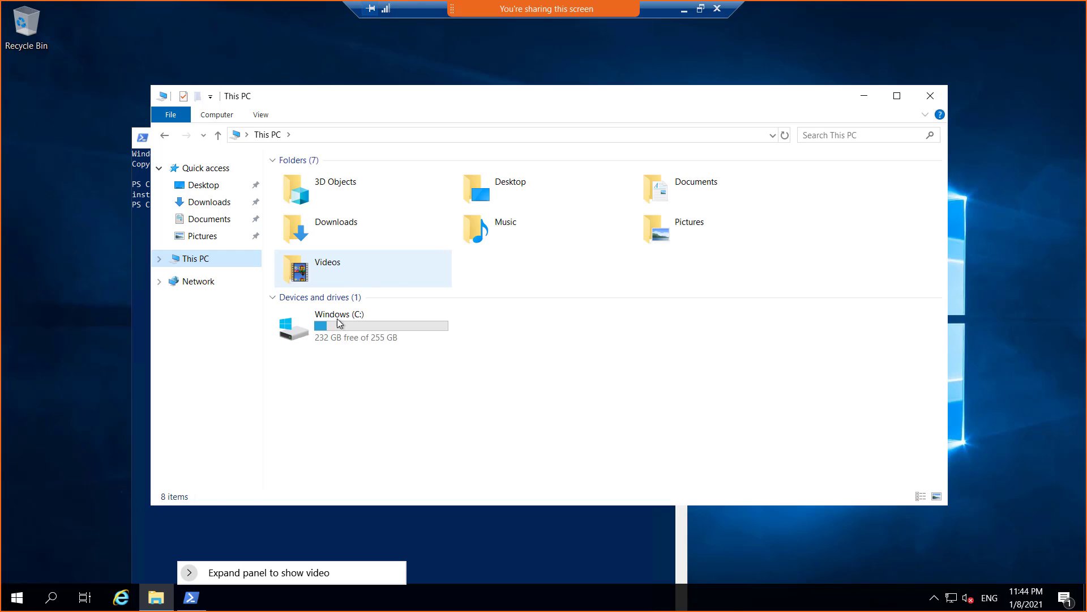
pyautogui.doubleClick(335, 327)
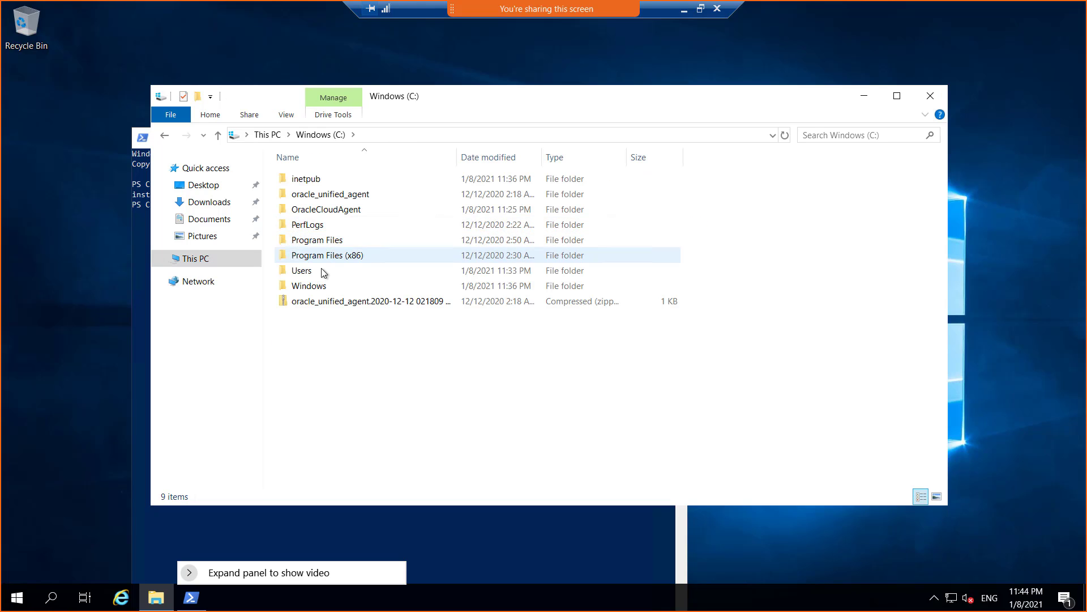
pyautogui.doubleClick(313, 180)
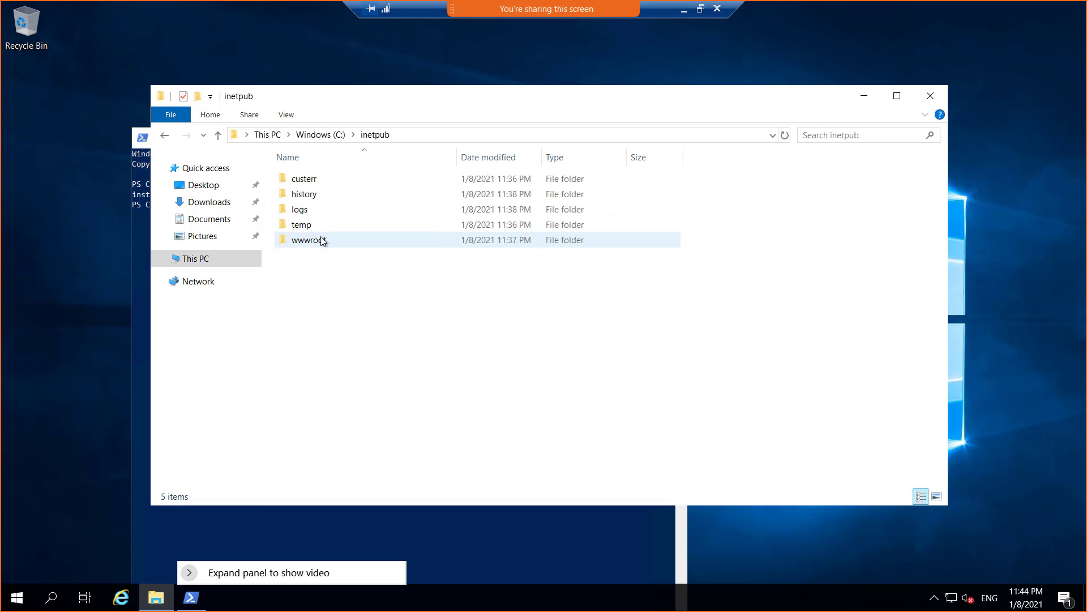
pyautogui.doubleClick(314, 243)
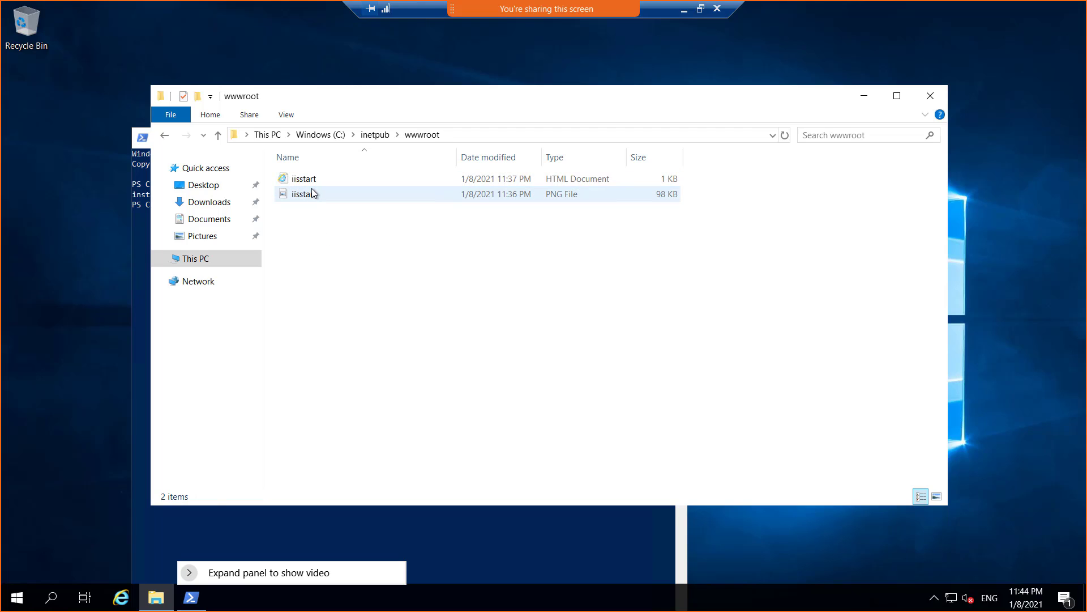
pyautogui.click(311, 180)
pyautogui.doubleClick(312, 184)
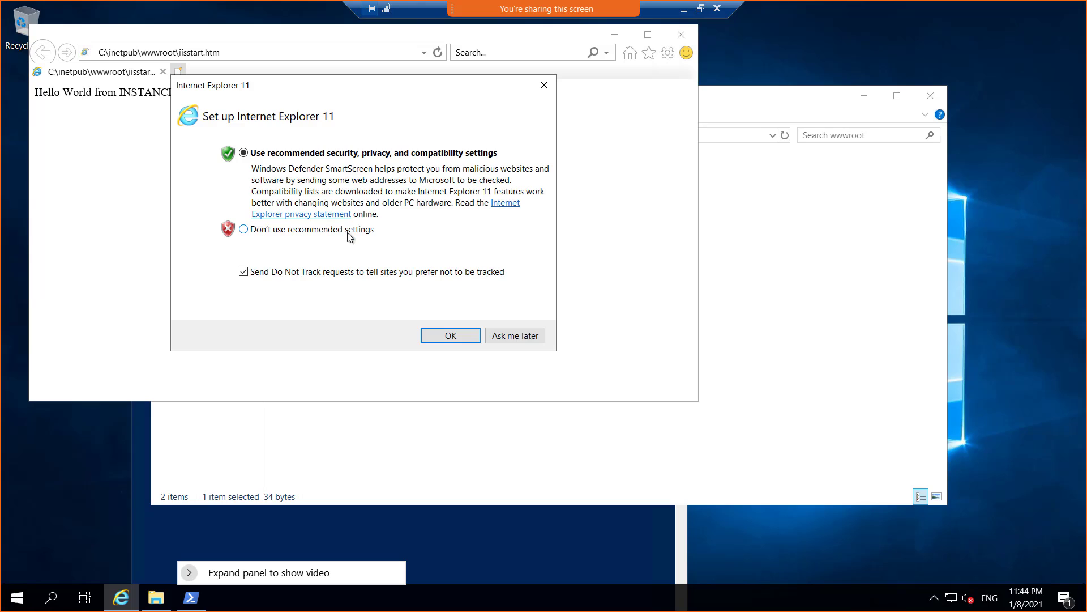
pyautogui.click(547, 86)
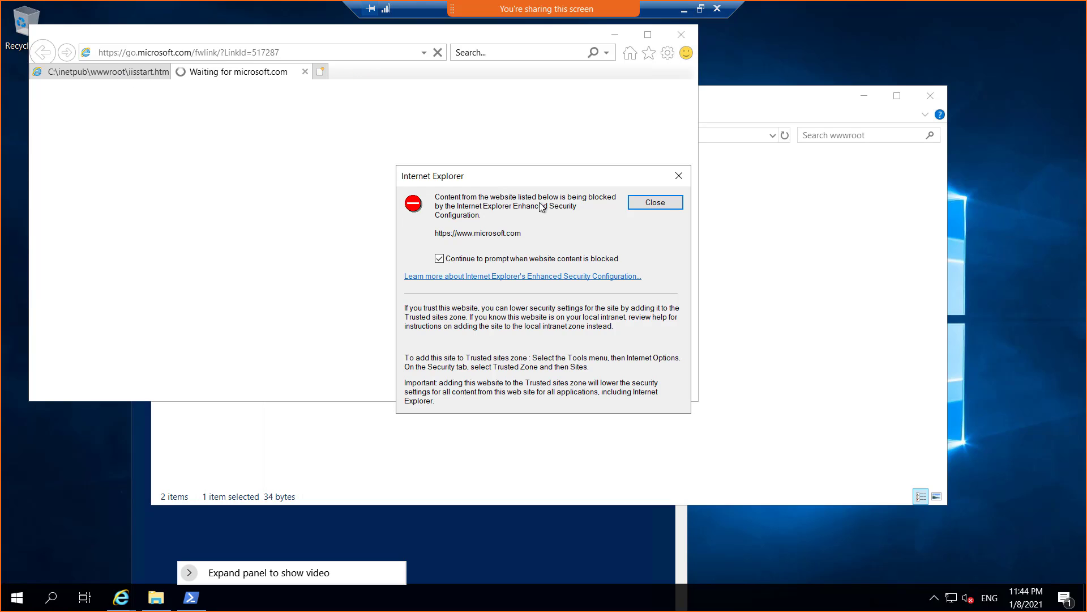
pyautogui.click(651, 203)
pyautogui.click(82, 73)
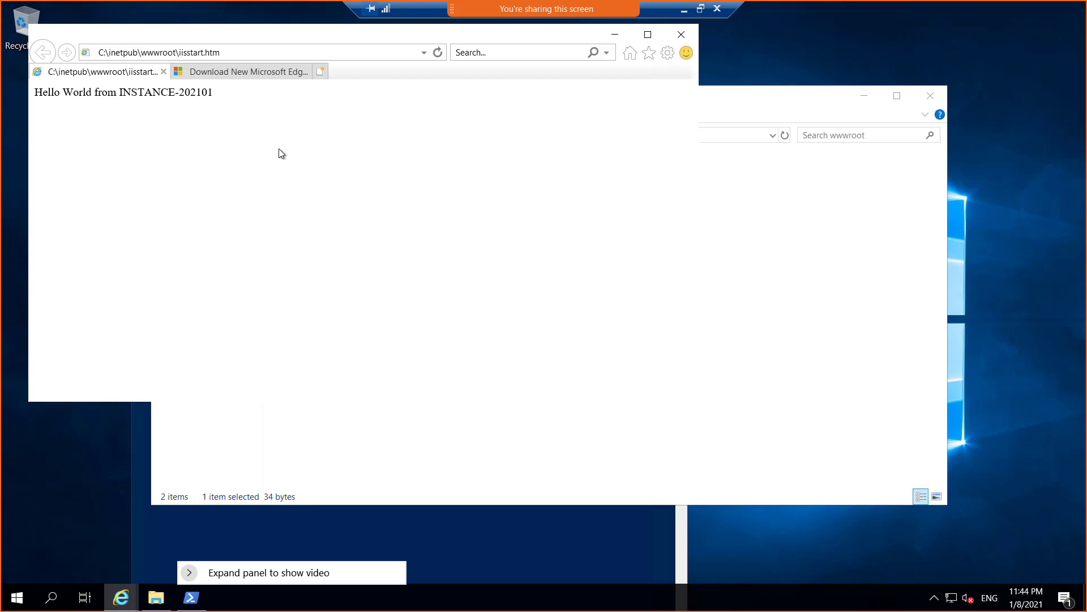
# Open This PC's System properties to see the computer name instance-202101-VM2
pyautogui.click(158, 596)
pyautogui.rightClick(159, 601)
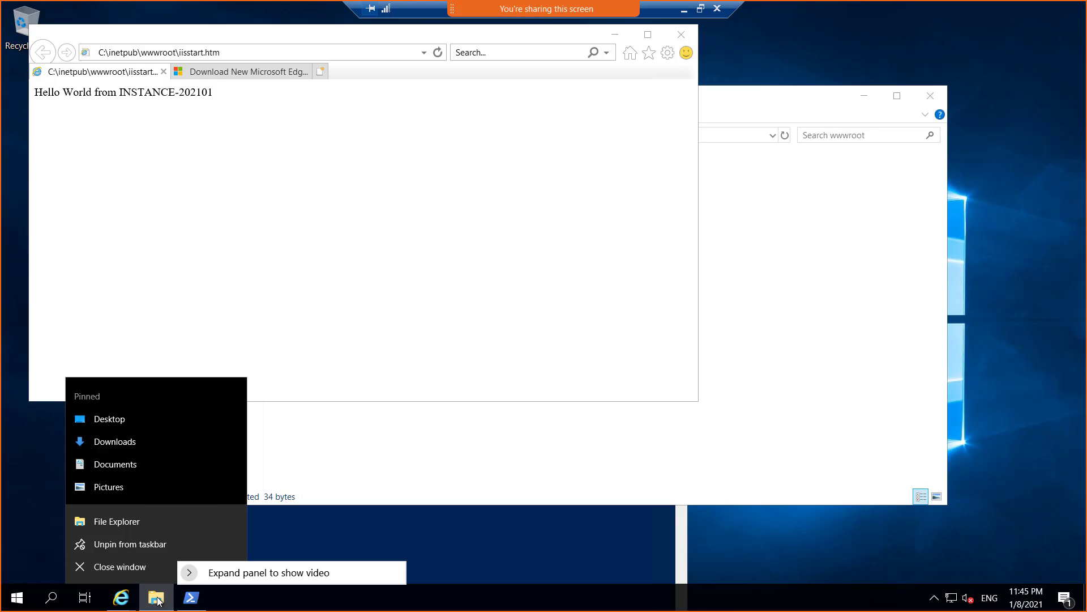
pyautogui.click(188, 566)
pyautogui.click(156, 597)
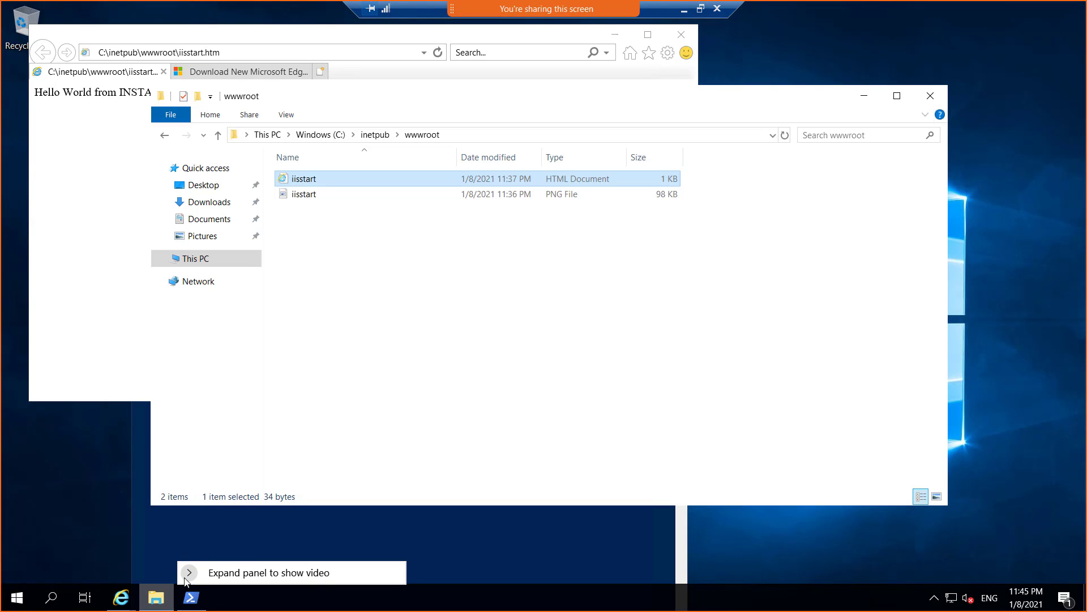
pyautogui.rightClick(198, 262)
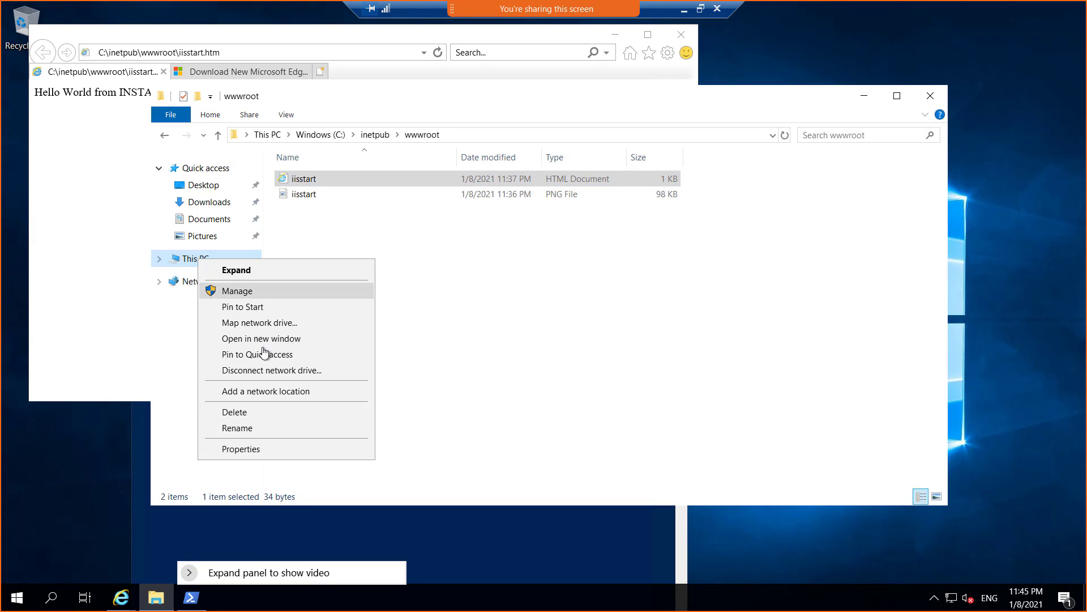
pyautogui.click(269, 449)
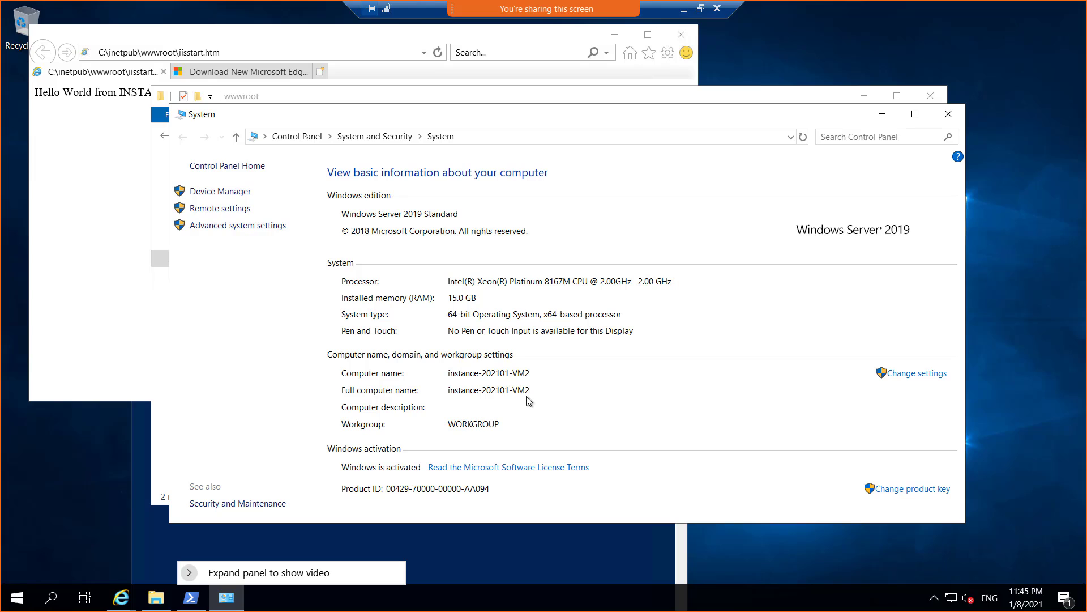
pyautogui.hotkey('alt', 'Tab')
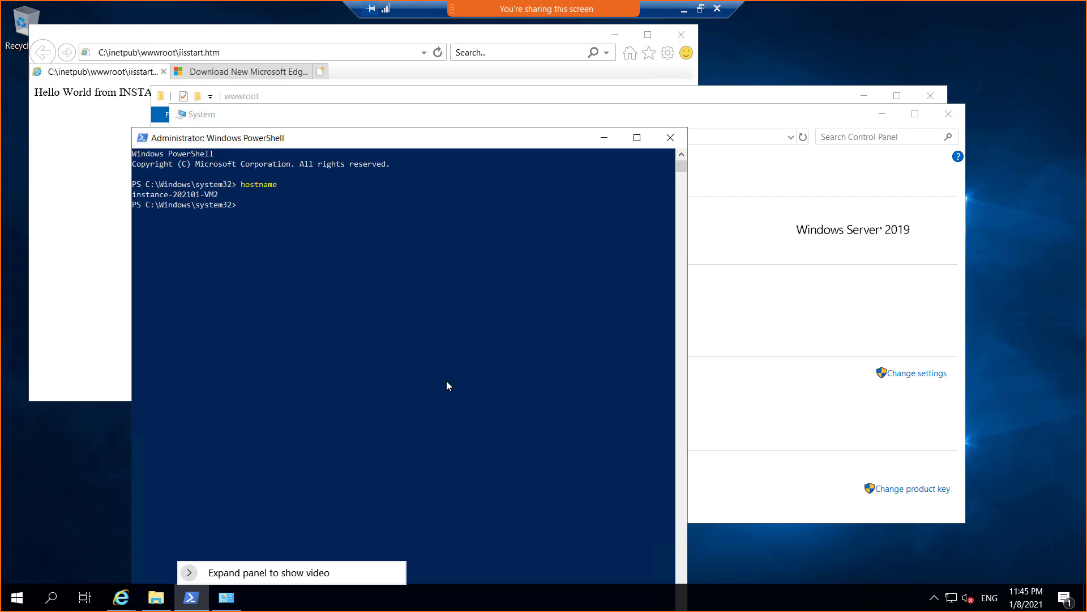
# Copy the tutorial's remove-item command into VM2's PowerShell and run it to delete iisstart.htm
pyautogui.click(701, 9)
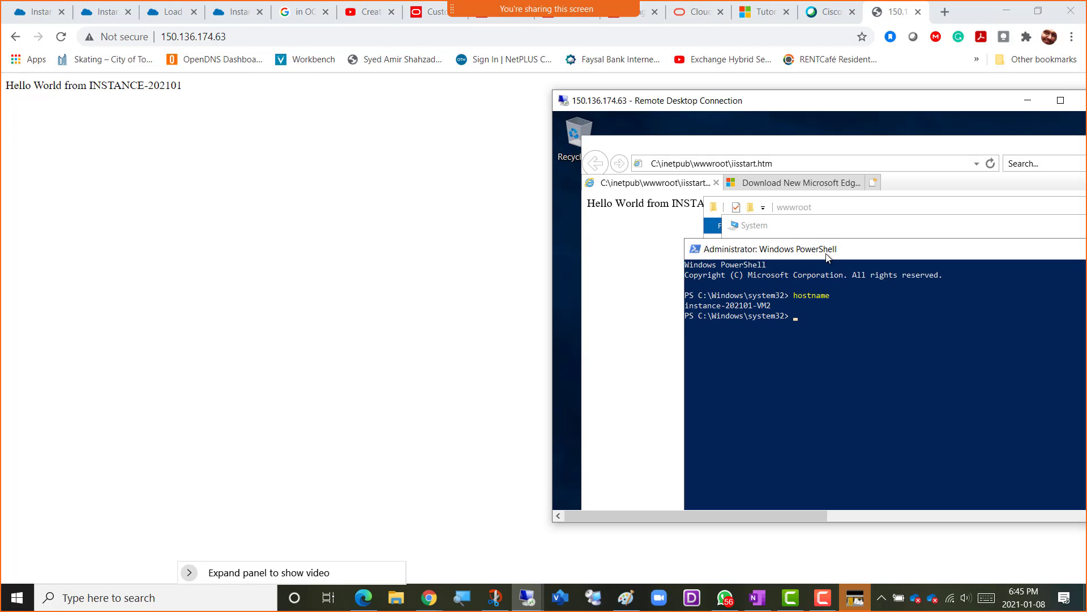
pyautogui.moveTo(825, 254); pyautogui.dragTo(729, 189)
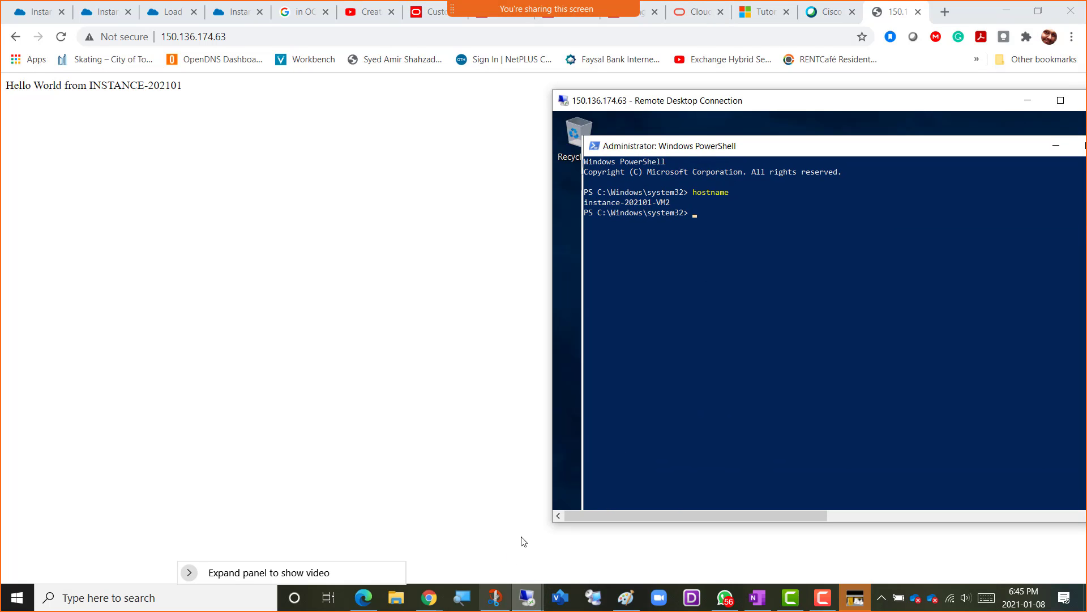
pyautogui.click(767, 13)
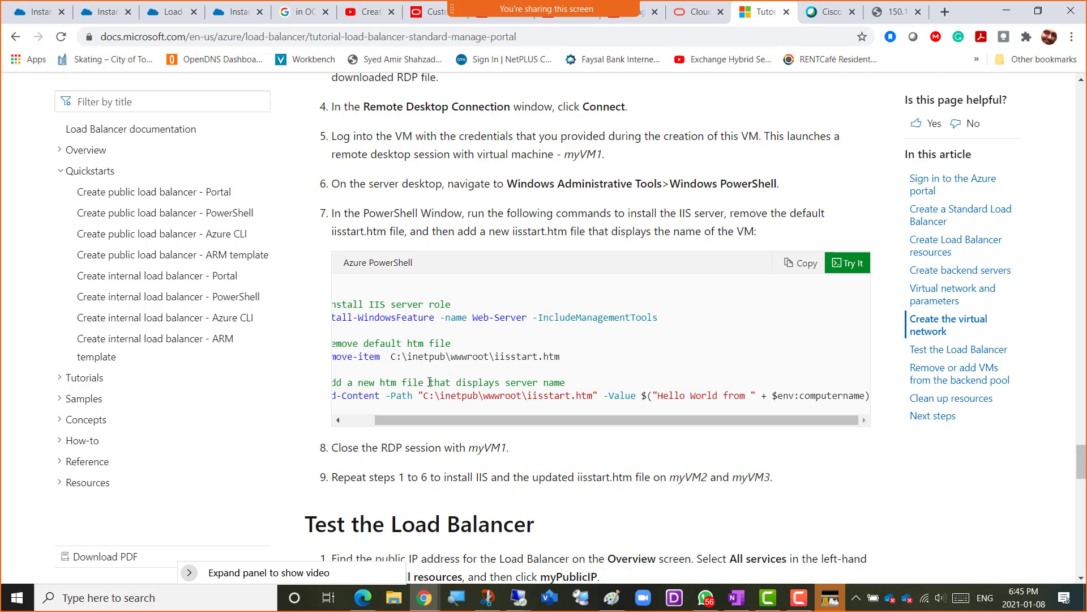
pyautogui.hscroll(-1, 349, 368)
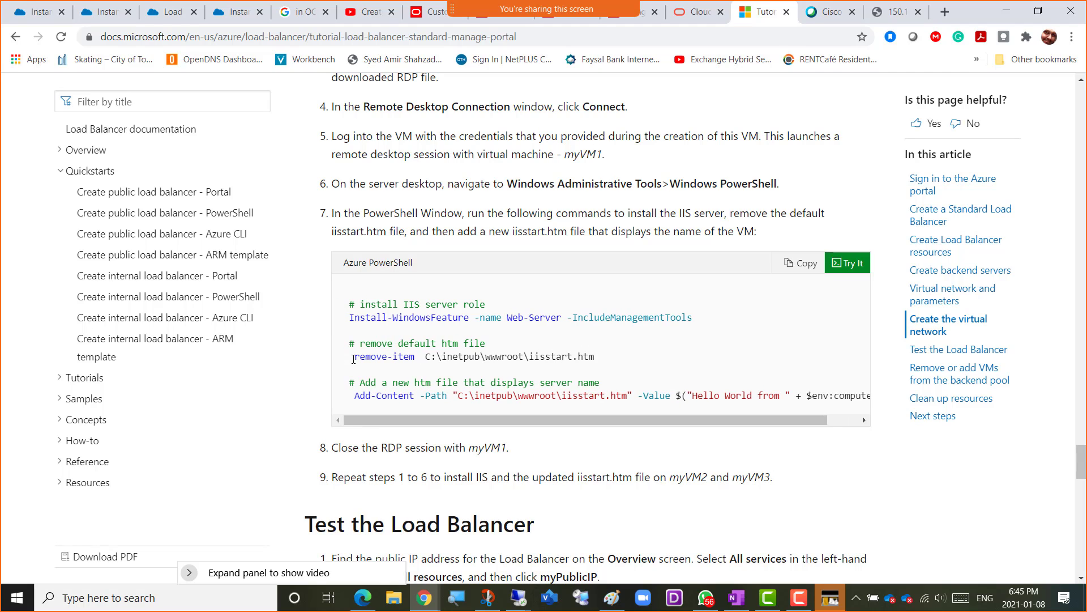
pyautogui.moveTo(356, 357); pyautogui.dragTo(602, 365)
pyautogui.press('super+c')
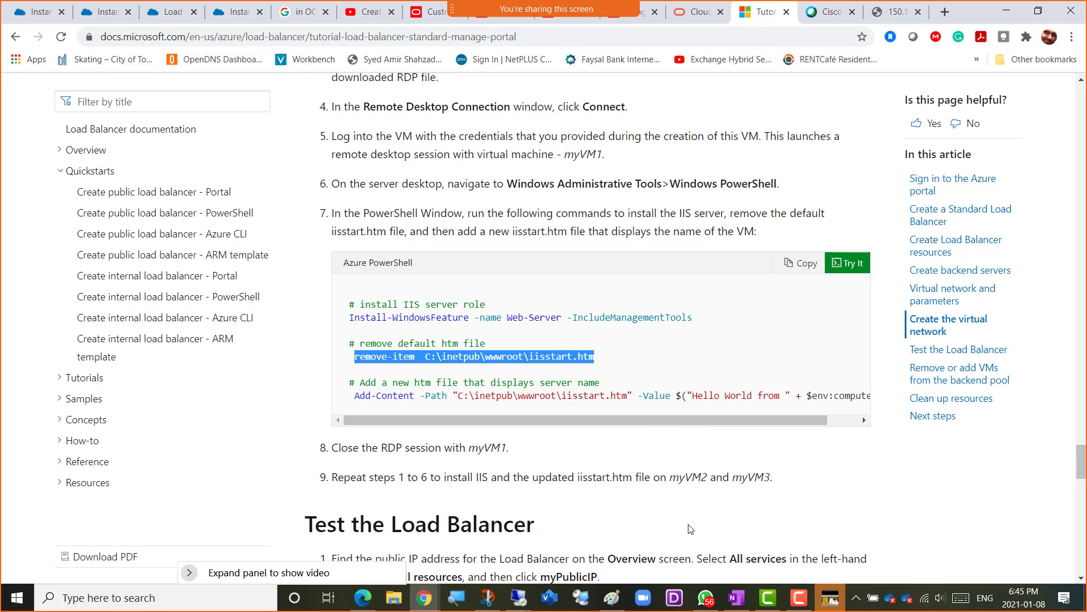
pyautogui.hotkey('alt', 'Tab')
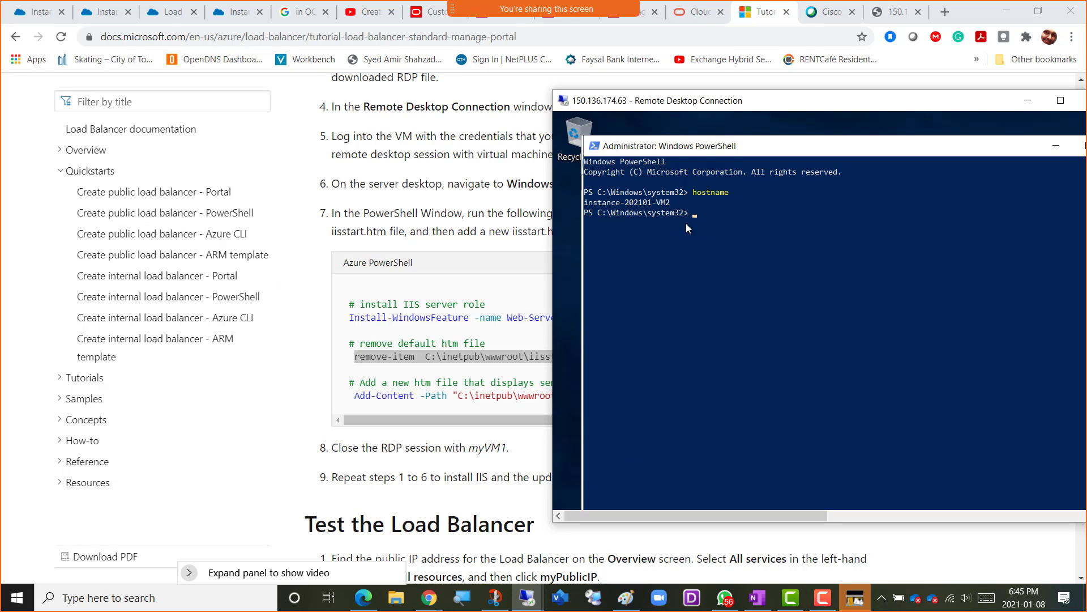
pyautogui.rightClick(715, 223)
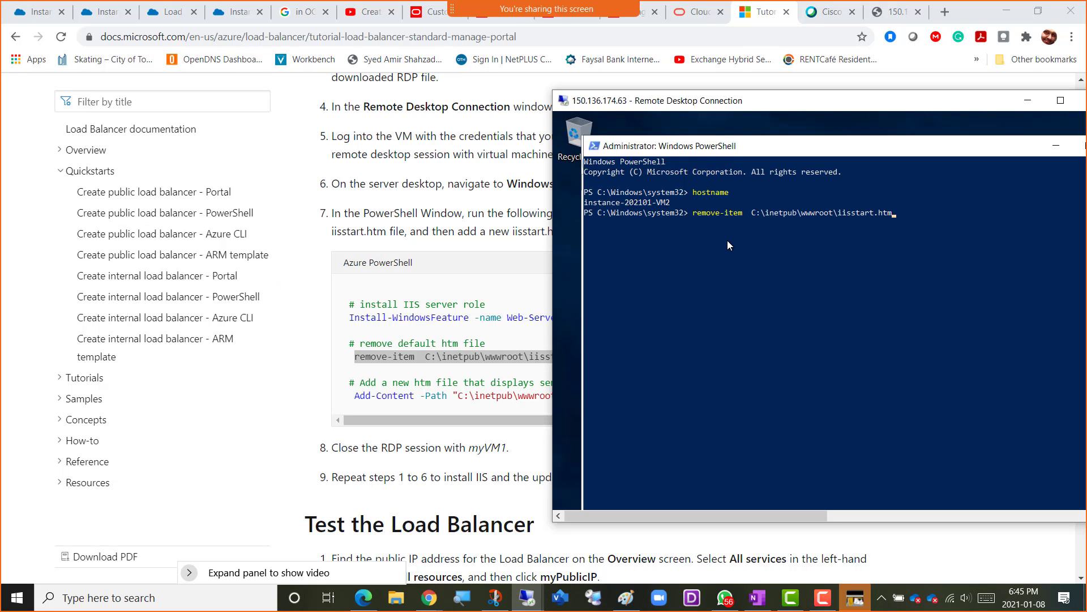
pyautogui.press('Return')
# Paste and run the tutorial's Add-Content command to create the Hello World iisstart.htm
pyautogui.moveTo(356, 400); pyautogui.dragTo(870, 403)
pyautogui.hotkey('ctrl', 'c')
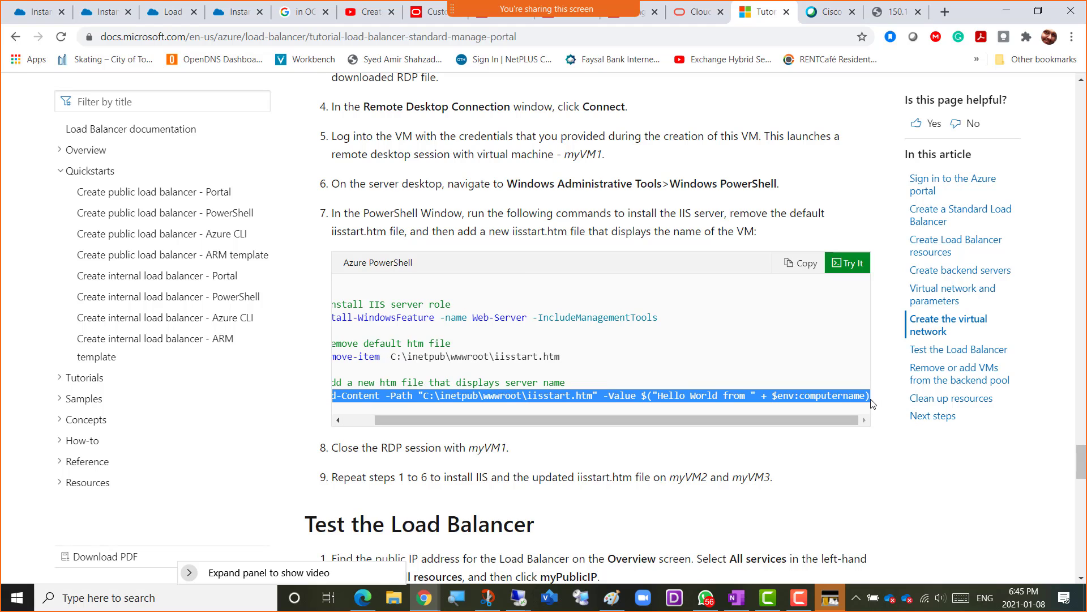
pyautogui.hotkey('alt', 'Tab')
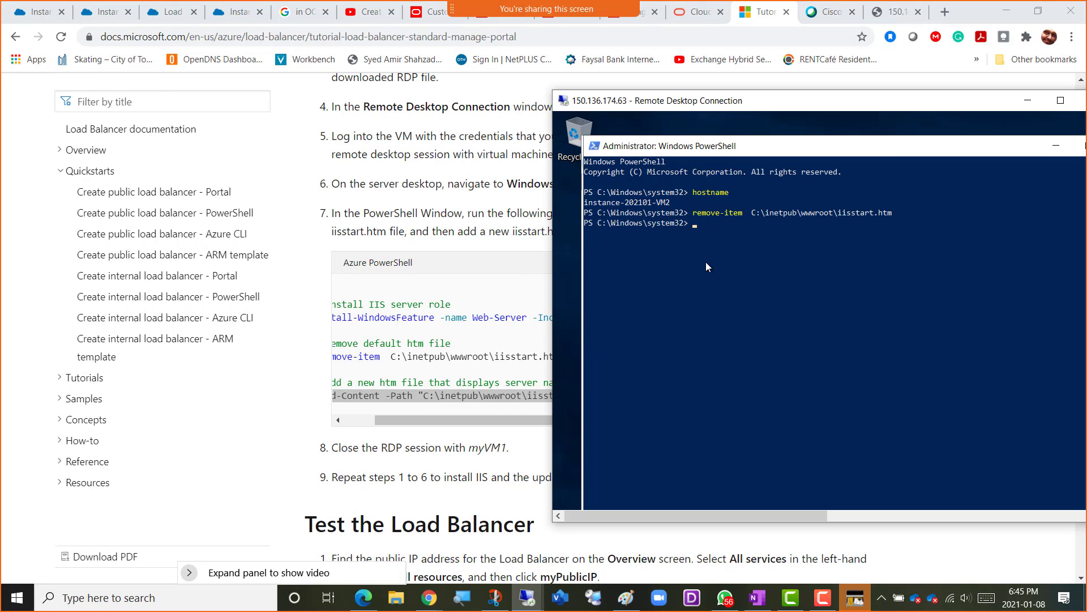
pyautogui.hotkey('ctrl', 'v')
pyautogui.press('Return')
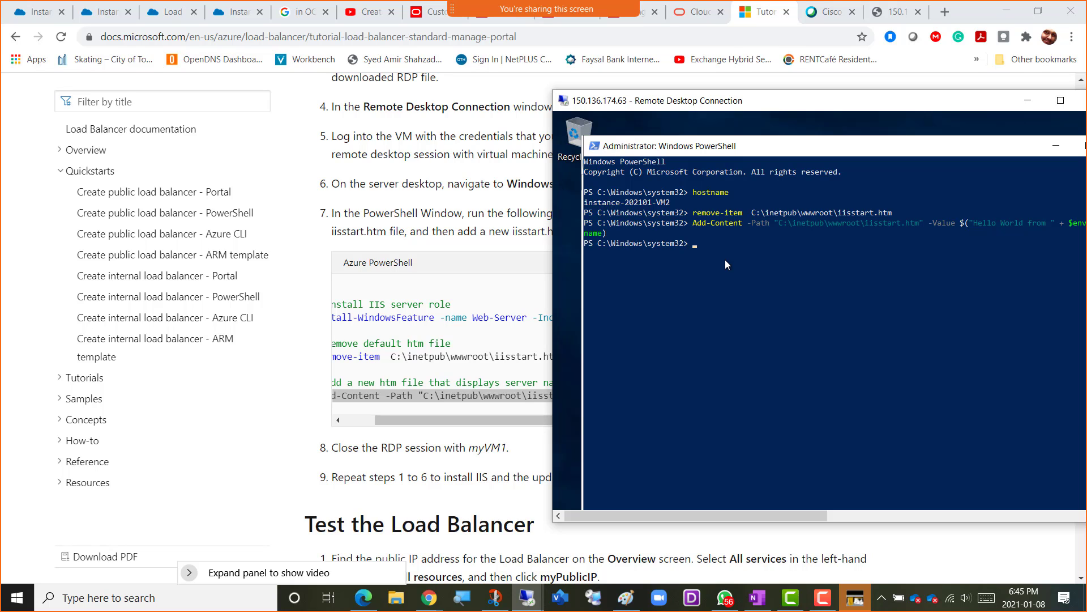
pyautogui.doubleClick(702, 102)
pyautogui.click(668, 116)
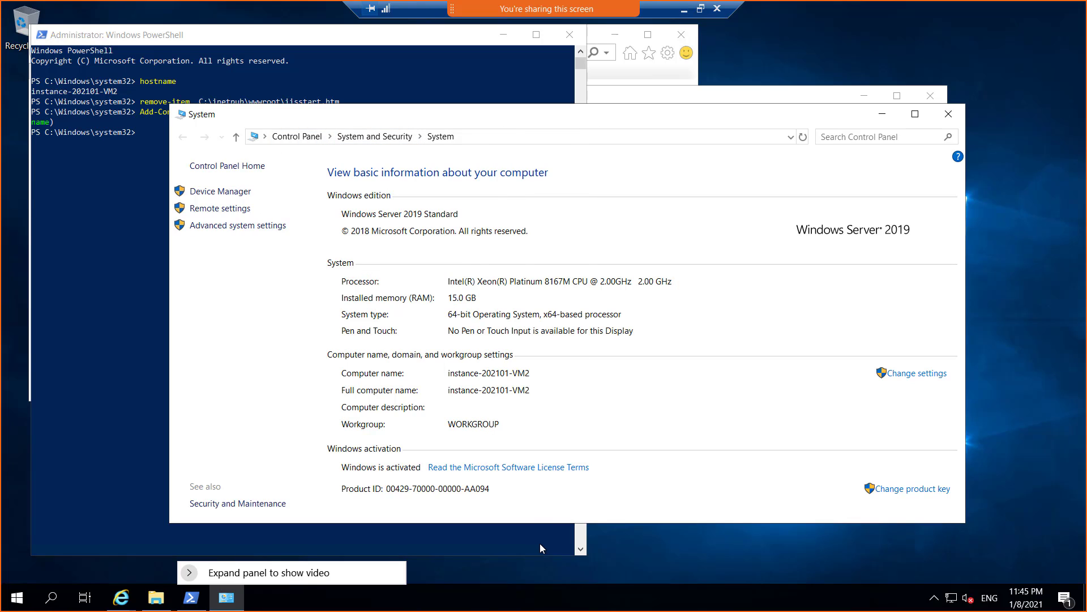
# View the new C:\inetpub\wwwroot\iisstart.htm in Internet Explorer, showing Hello World from INSTANCE-202101
pyautogui.click(156, 596)
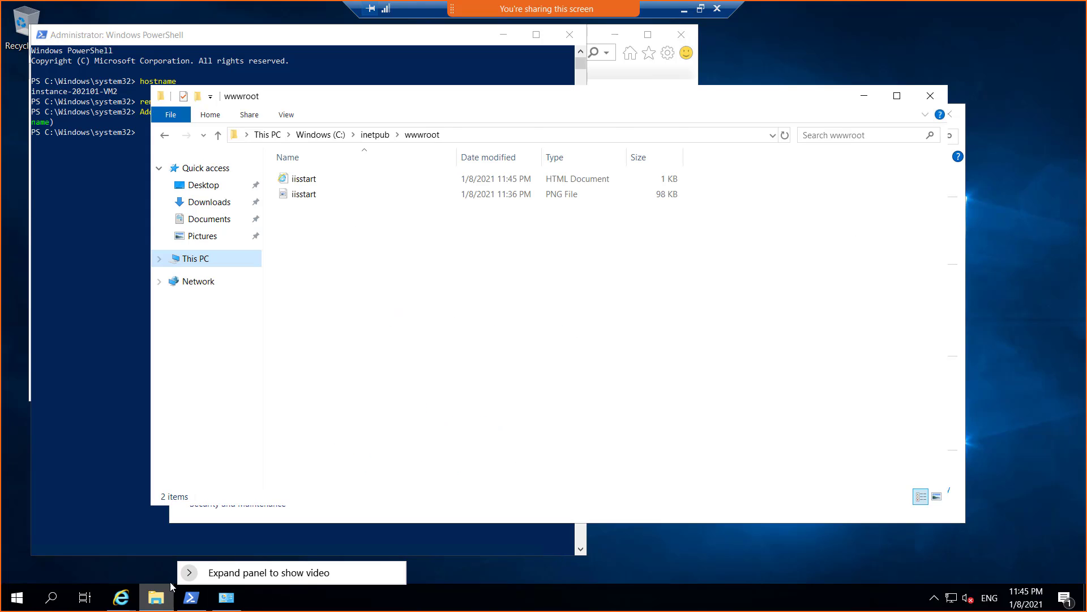
pyautogui.click(327, 267)
pyautogui.click(209, 220)
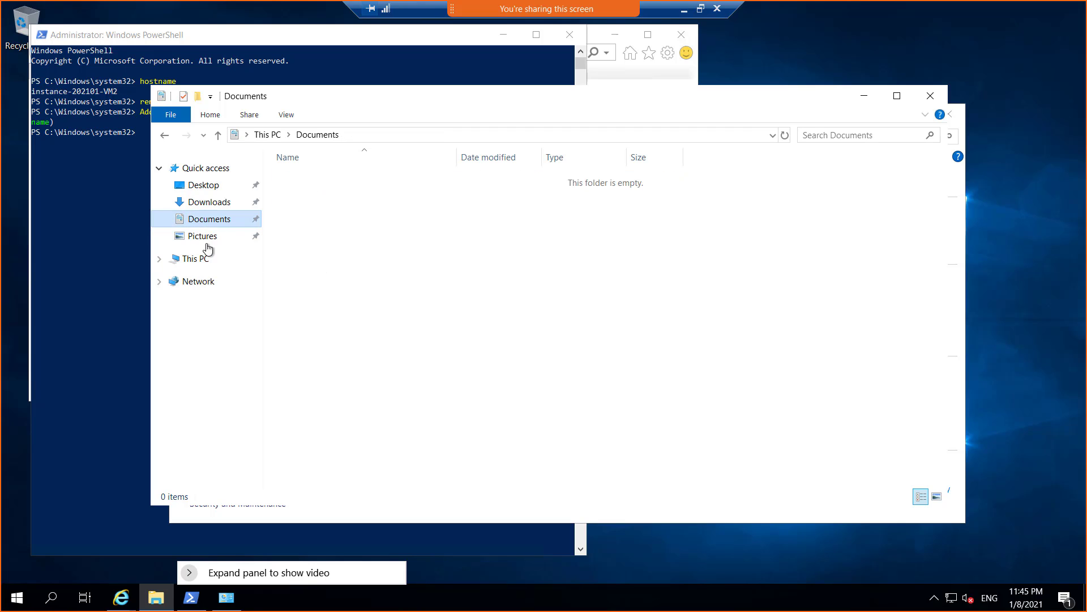
pyautogui.click(201, 260)
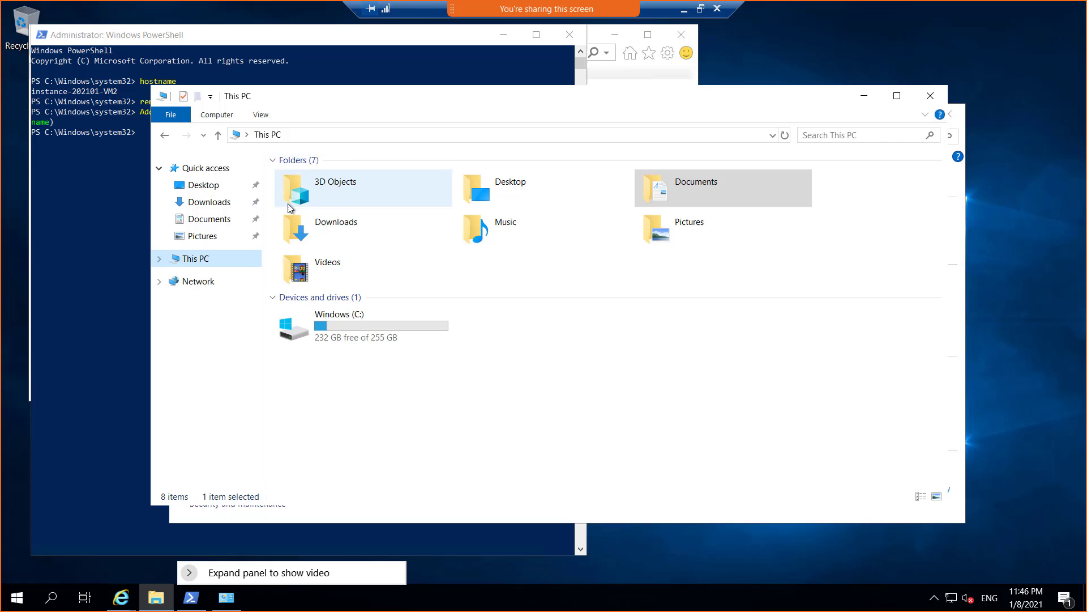
pyautogui.doubleClick(328, 330)
pyautogui.doubleClick(318, 180)
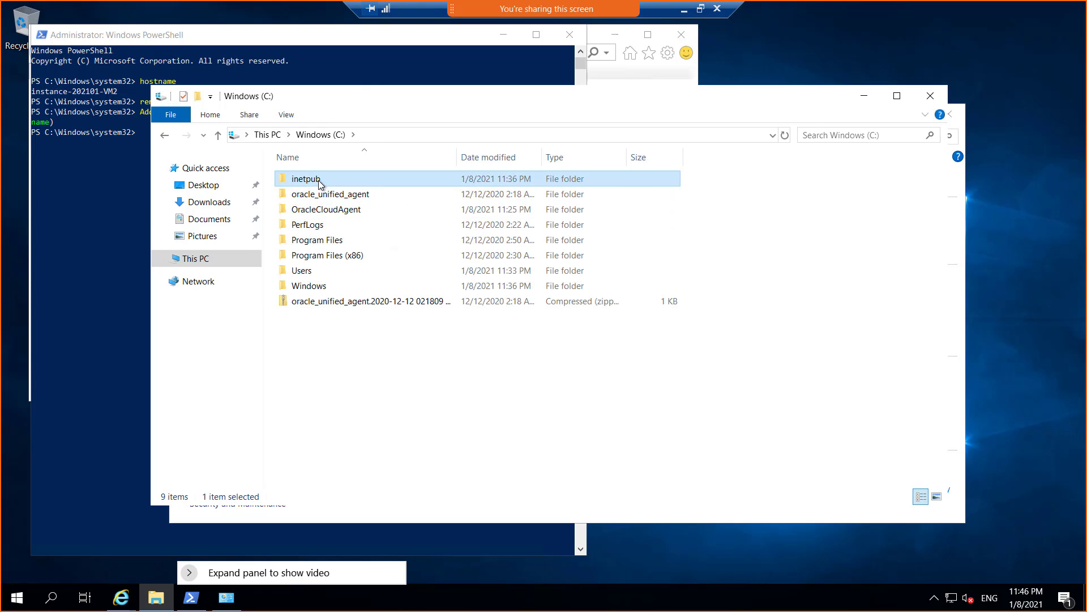
pyautogui.doubleClick(311, 240)
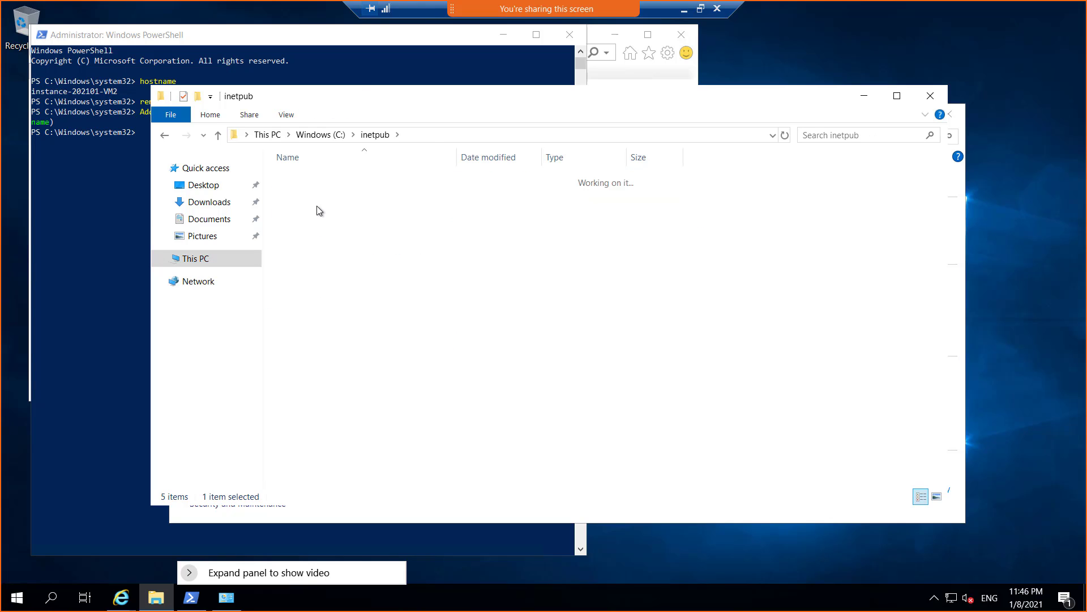
pyautogui.doubleClick(317, 178)
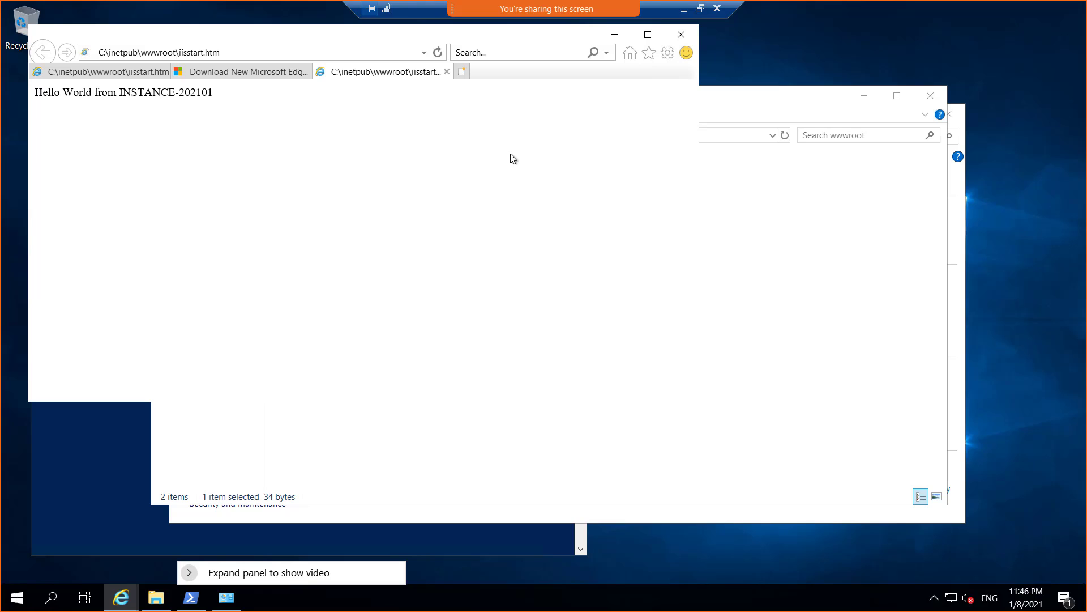
# Run hostname in PowerShell to confirm instance-202101-VM2
pyautogui.click(80, 493)
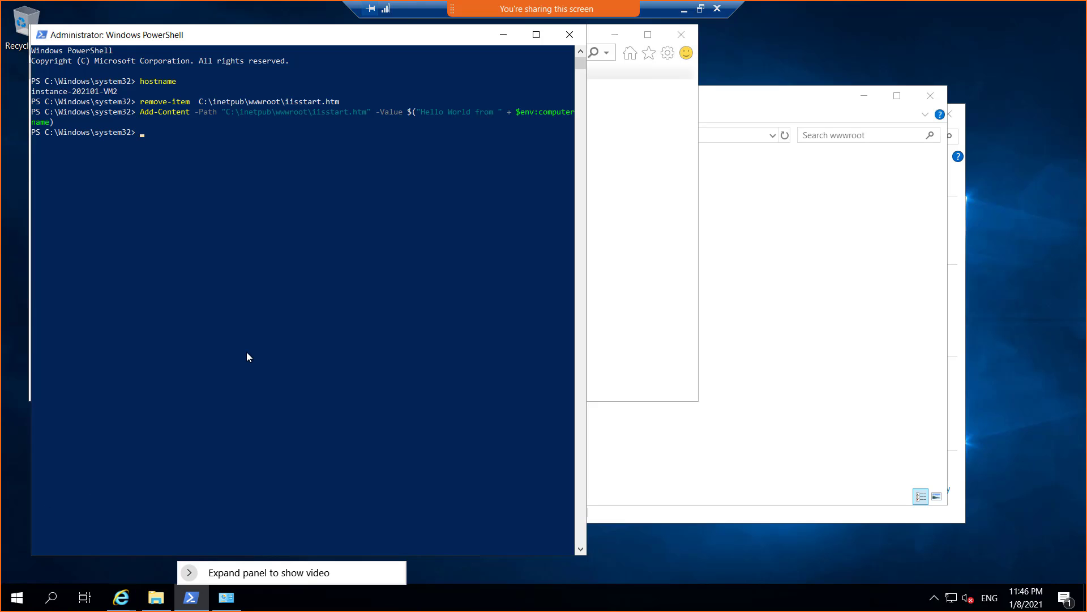
pyautogui.write('hostname')
pyautogui.press('Return')
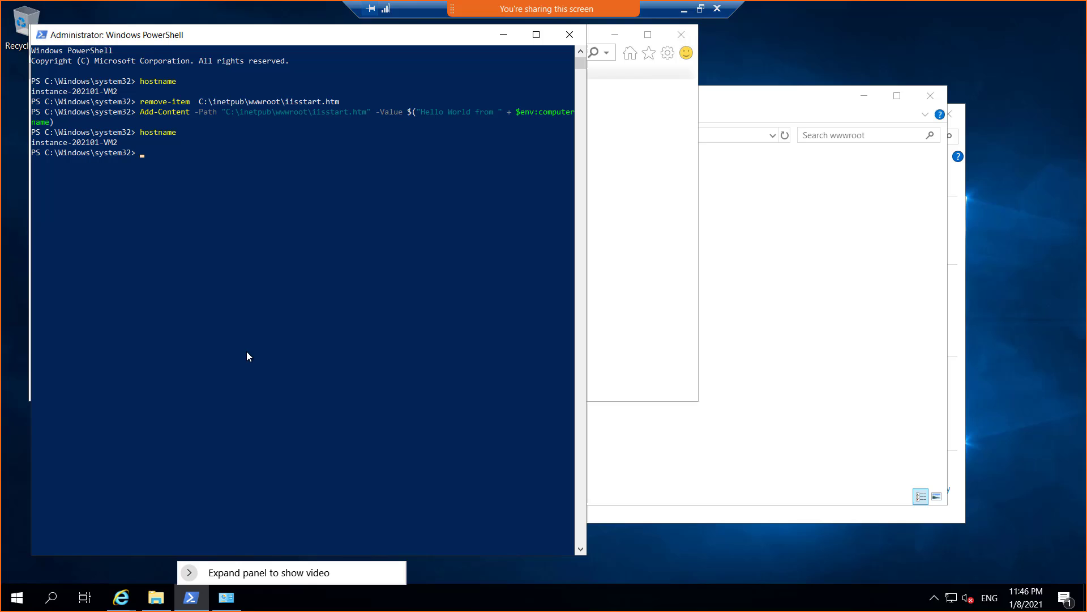
# Look at the File Explorer shortcut's properties and close them unchanged
pyautogui.rightClick(157, 599)
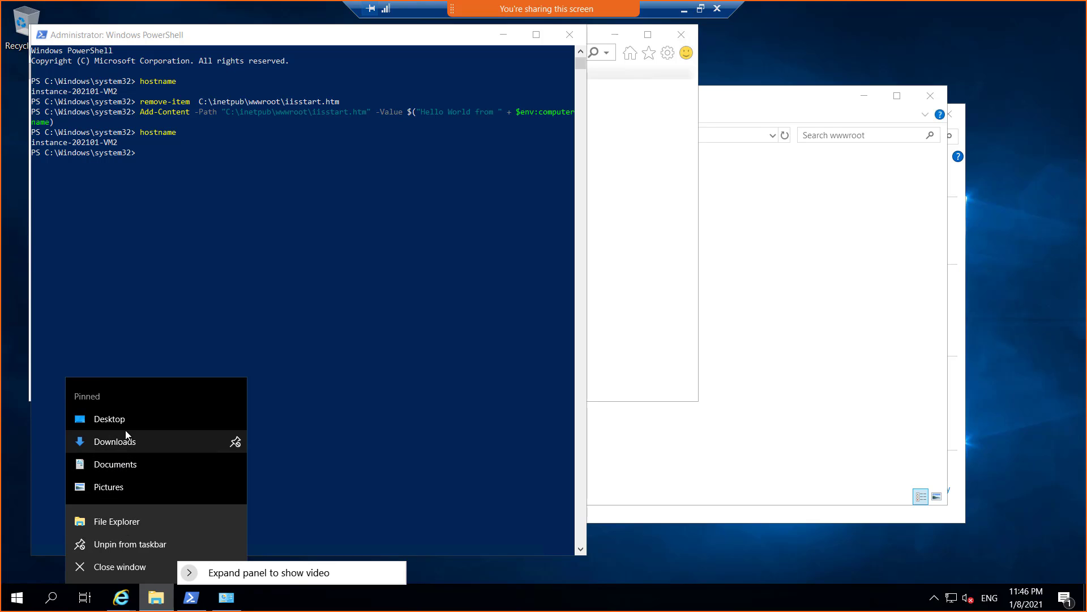
pyautogui.rightClick(131, 522)
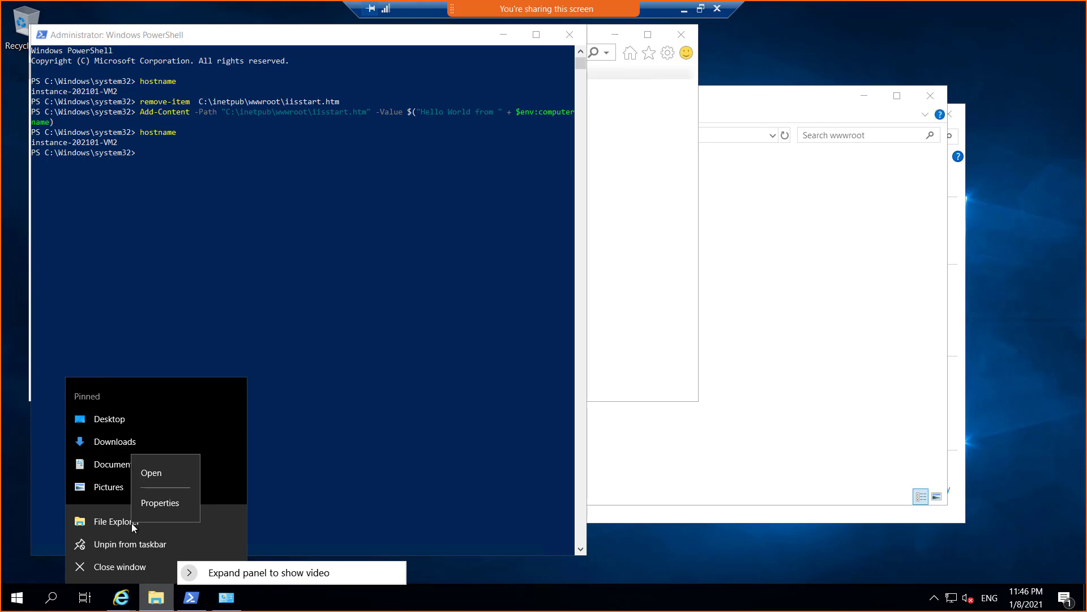
pyautogui.click(164, 501)
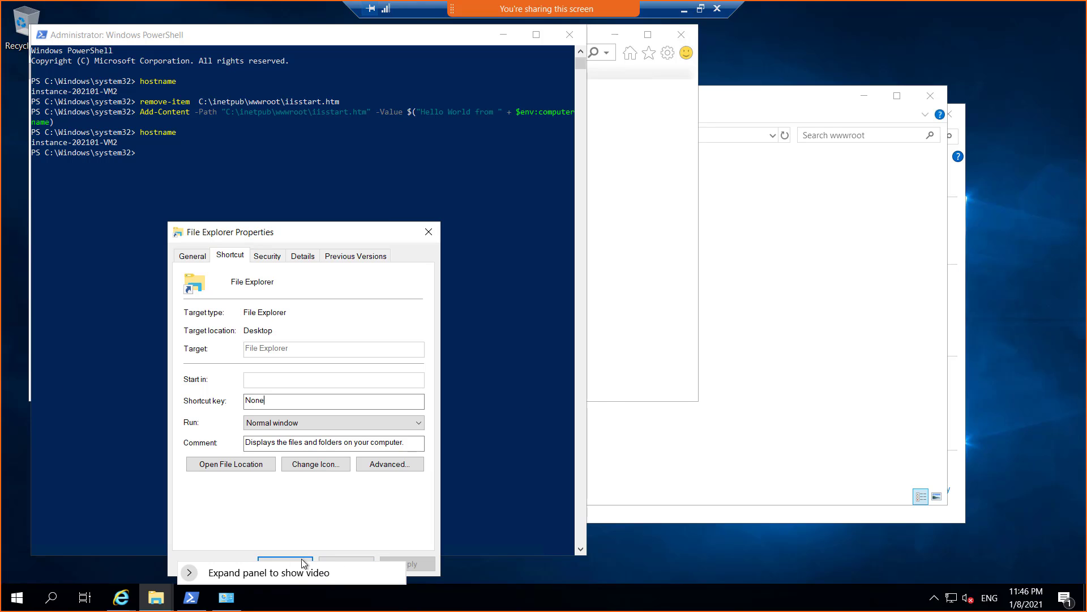
pyautogui.click(334, 563)
# Check the full computer name in System Properties, closing the rename settings without changes
pyautogui.click(157, 599)
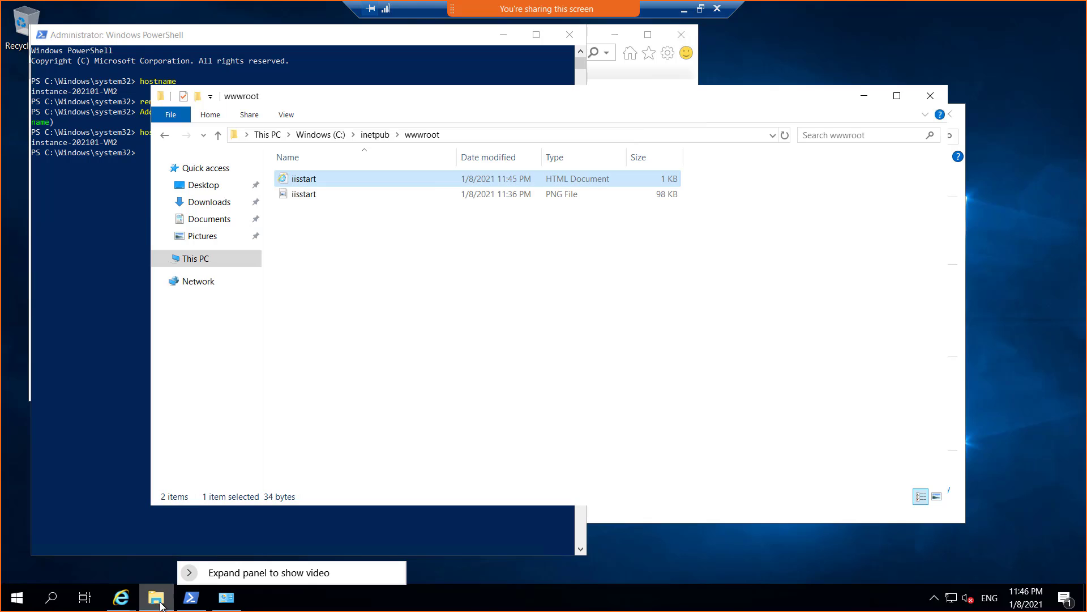
pyautogui.rightClick(198, 259)
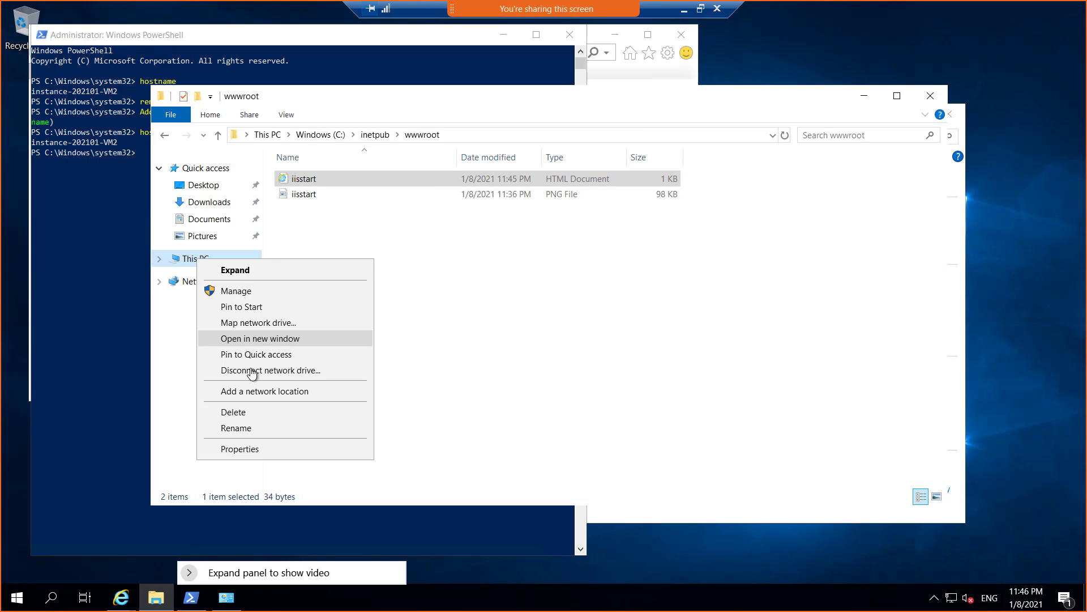
pyautogui.click(267, 449)
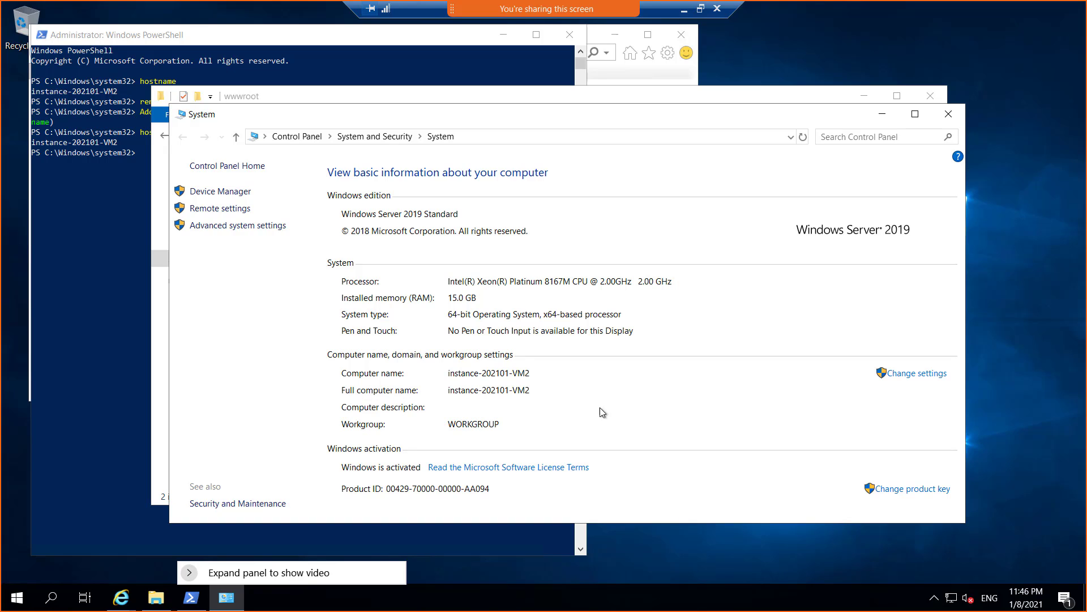
pyautogui.click(917, 372)
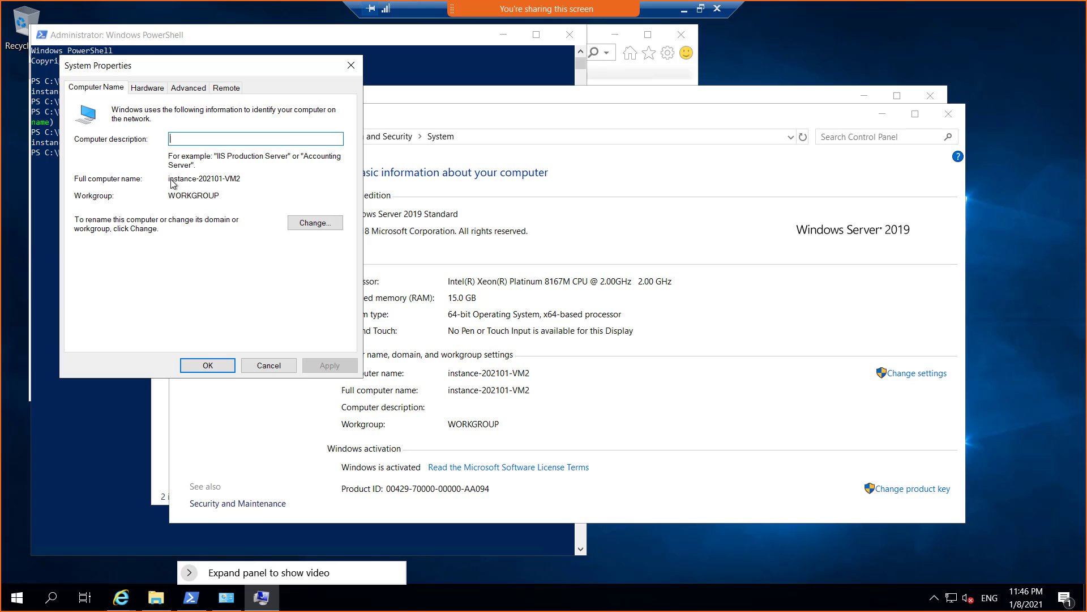
pyautogui.moveTo(169, 178); pyautogui.dragTo(242, 179)
pyautogui.click(311, 224)
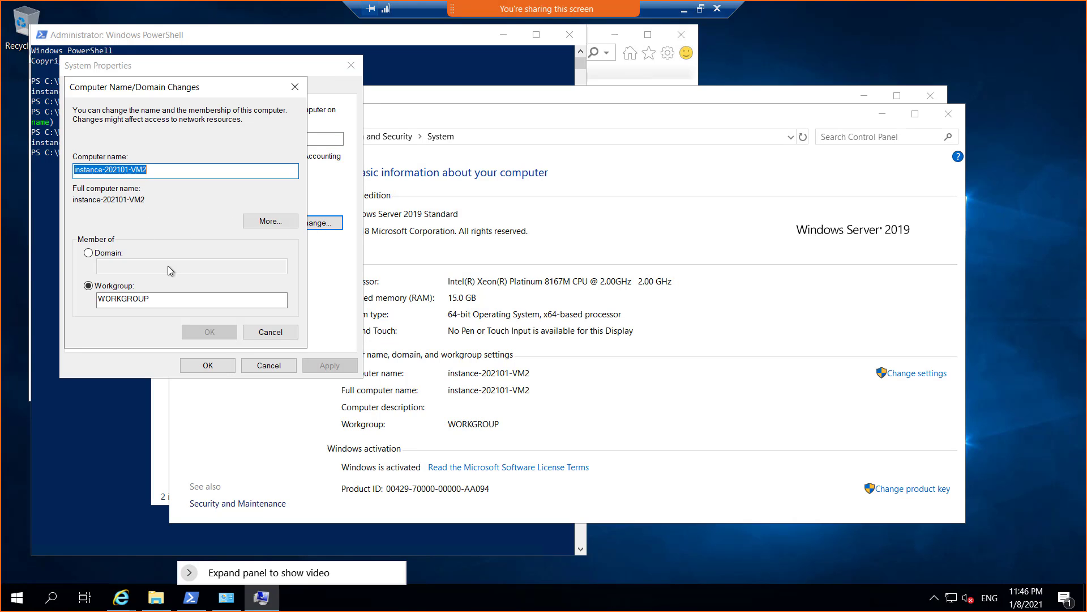
pyautogui.click(277, 333)
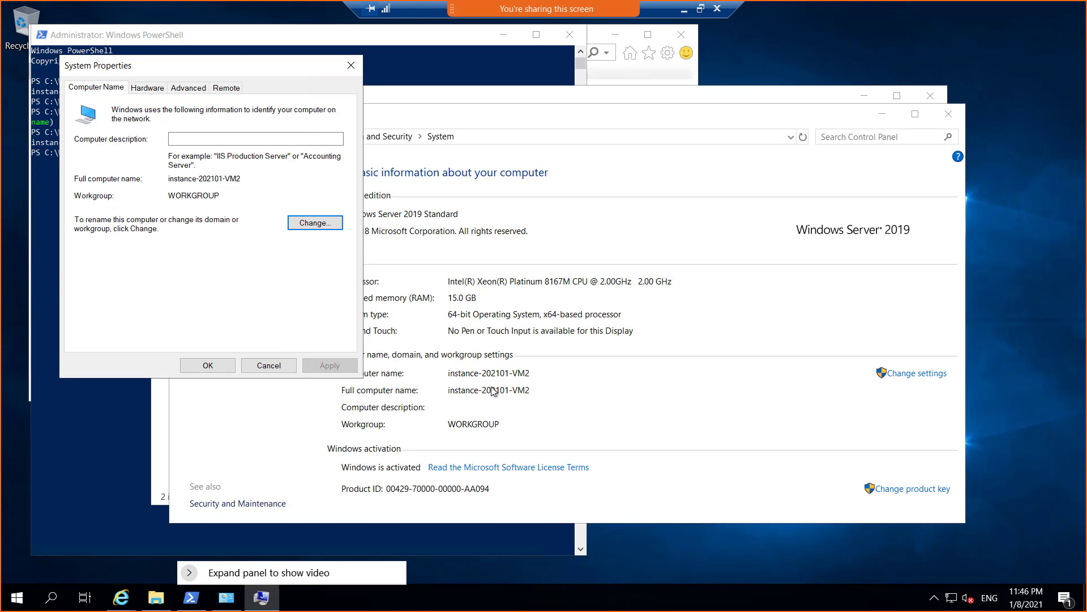
pyautogui.click(271, 365)
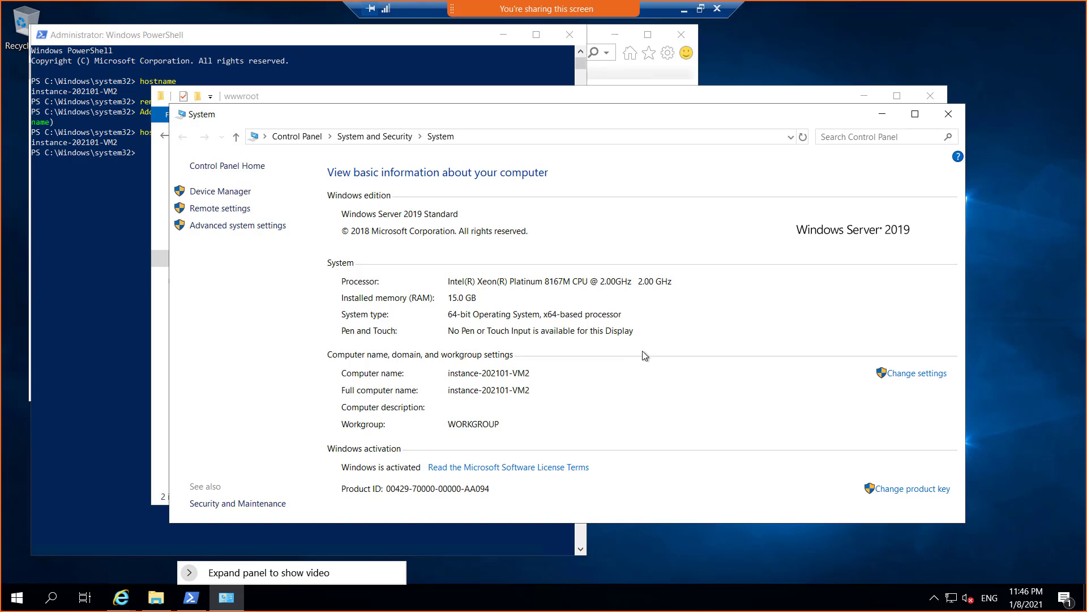
# Minimize the open windows, close Internet Explorer with all its tabs, and minimize the remote session
pyautogui.click(878, 112)
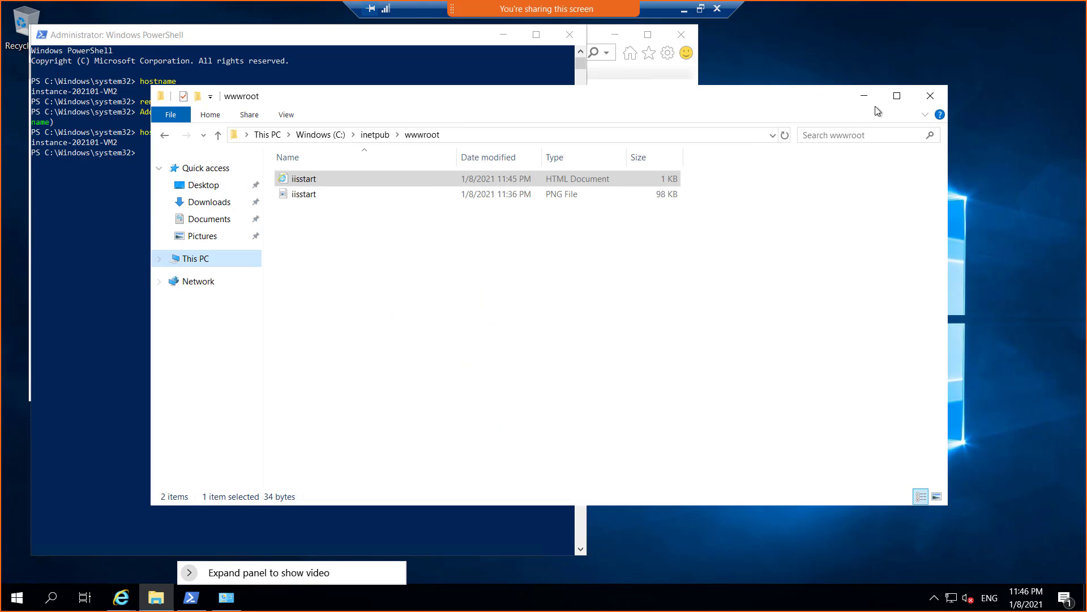
pyautogui.click(866, 97)
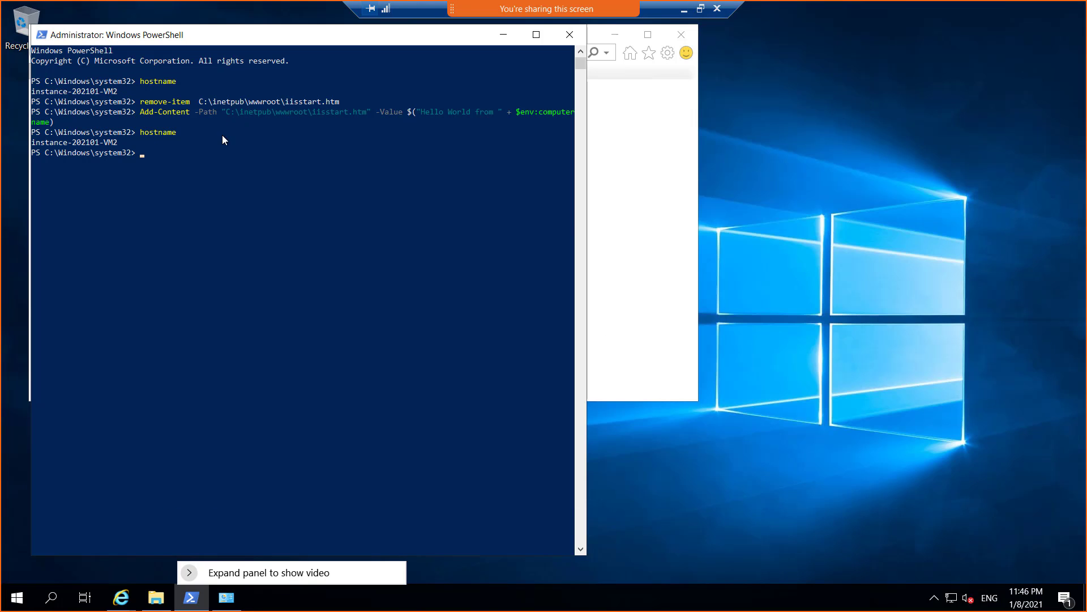
pyautogui.click(501, 34)
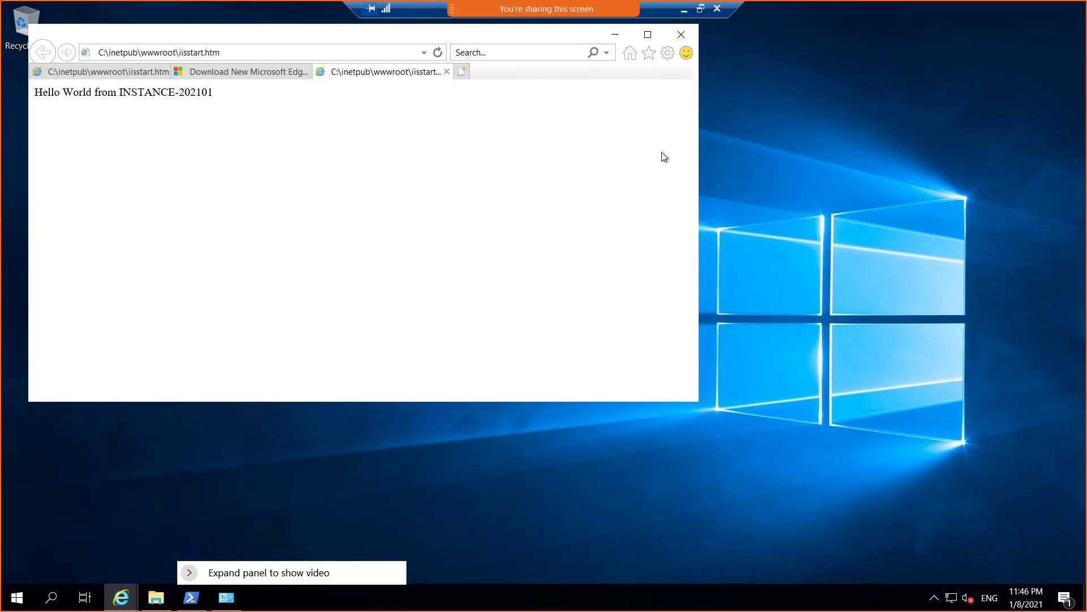
pyautogui.click(679, 36)
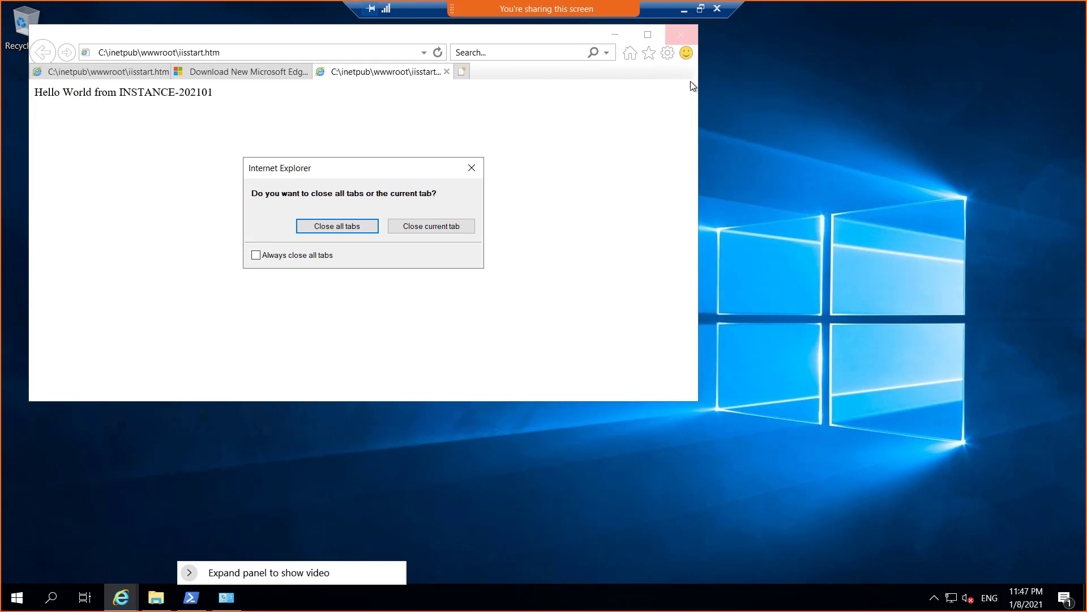
pyautogui.click(335, 226)
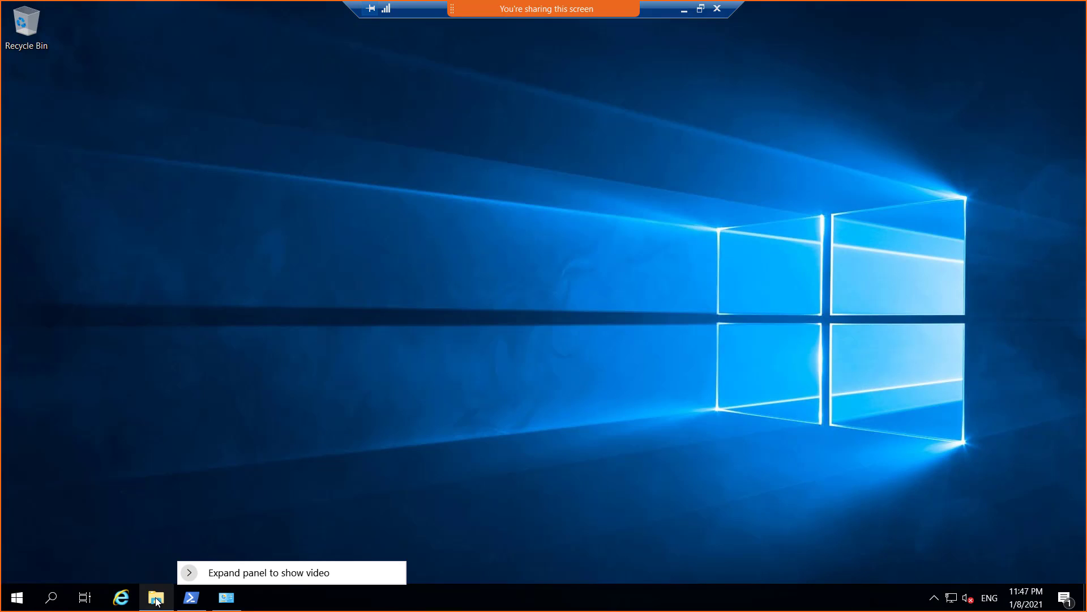
pyautogui.click(687, 12)
# In the Paint diagram, tick both WebServers and circle LoadBalancer and the Port 80 rules
pyautogui.click(614, 602)
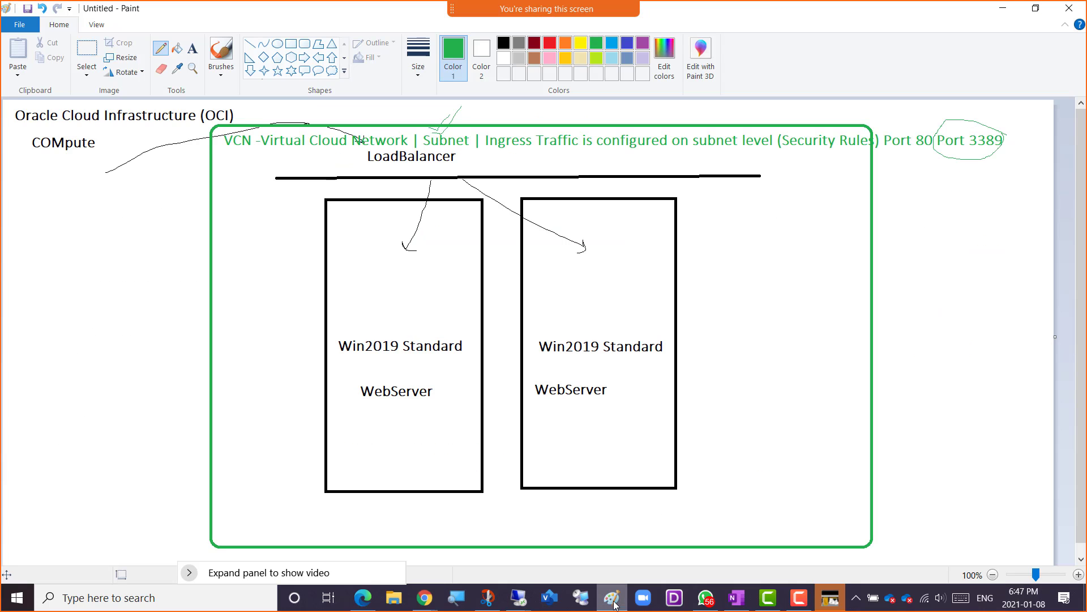
pyautogui.moveTo(378, 295); pyautogui.dragTo(401, 270)
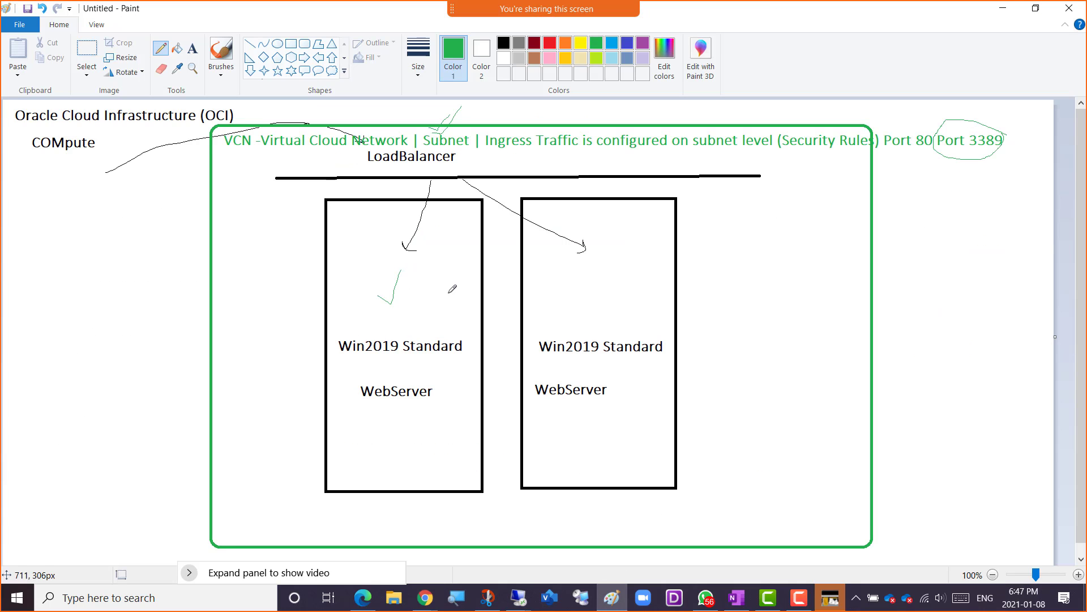
pyautogui.moveTo(566, 304); pyautogui.dragTo(616, 270)
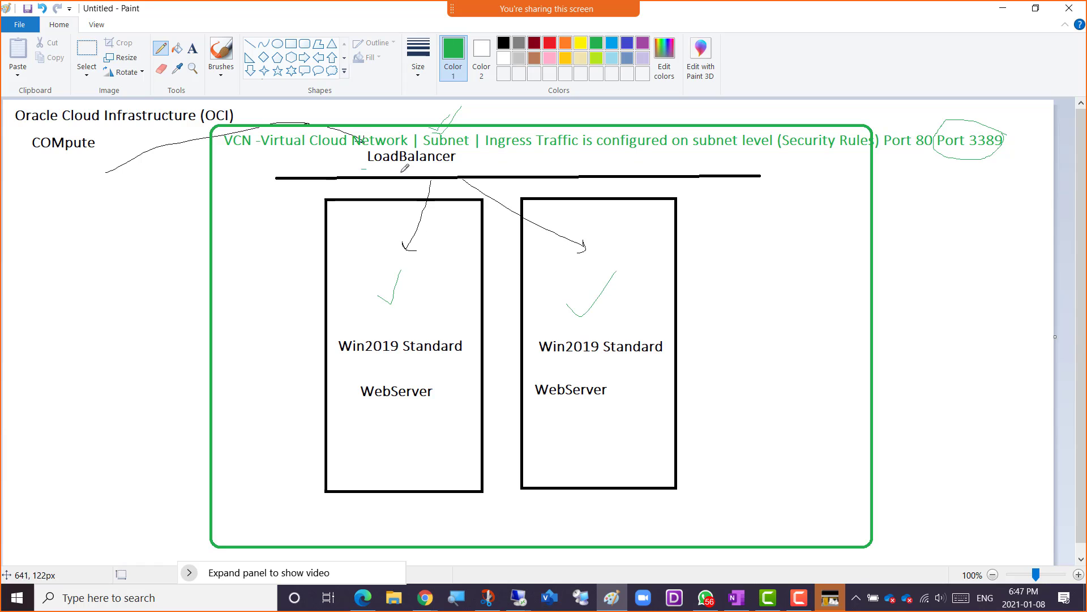
pyautogui.moveTo(402, 171)
pyautogui.mouseDown()
pyautogui.moveTo(447, 142)
pyautogui.moveTo(365, 170)
pyautogui.mouseUp()
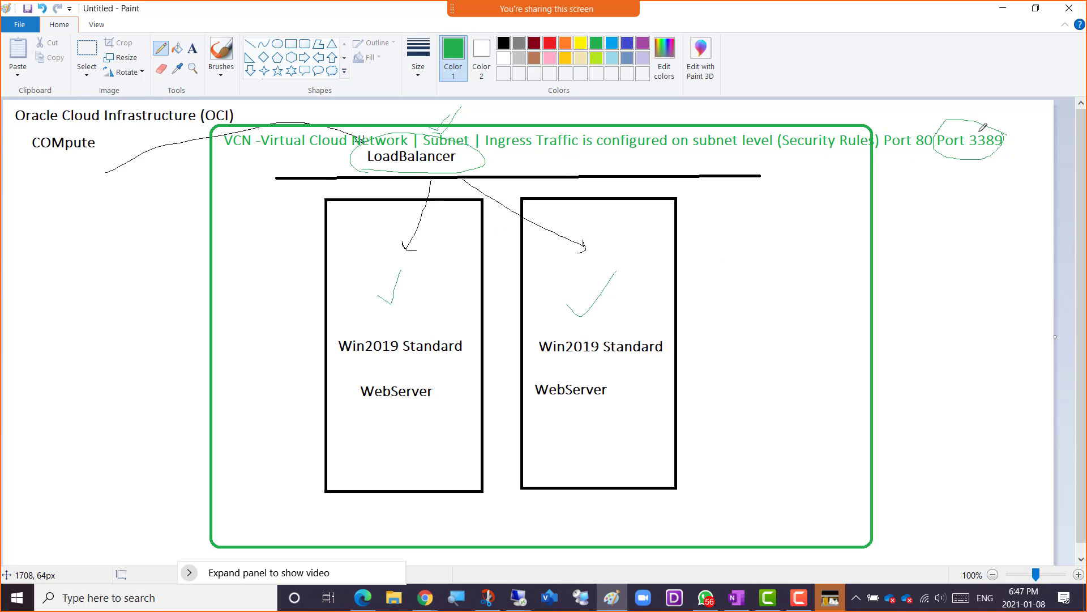
pyautogui.moveTo(983, 127)
pyautogui.mouseDown()
pyautogui.moveTo(850, 150)
pyautogui.moveTo(1005, 136)
pyautogui.mouseUp()
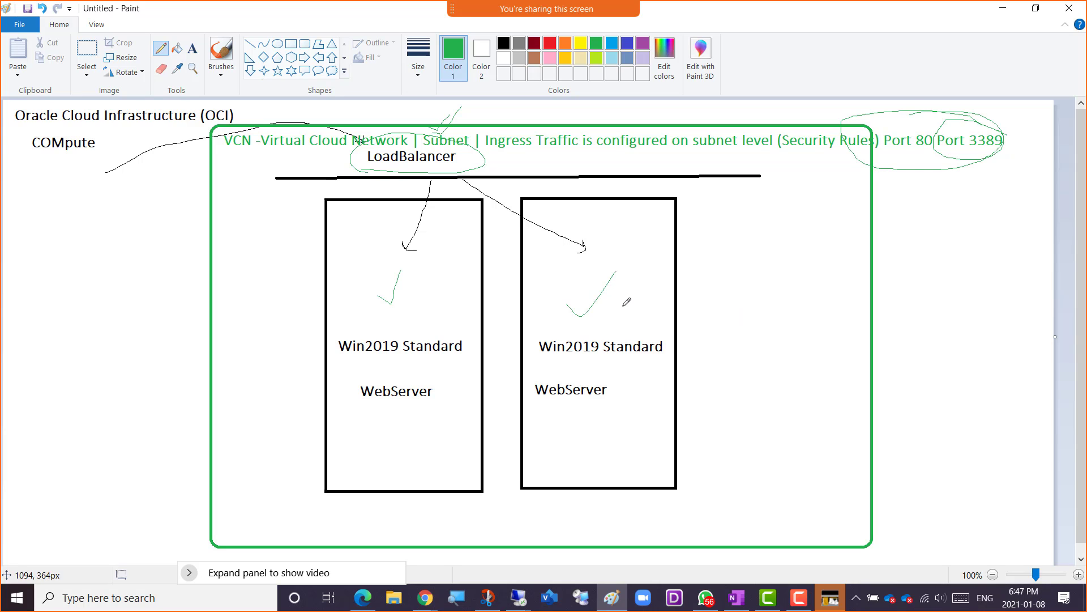
pyautogui.hotkey('alt', 'Tab')
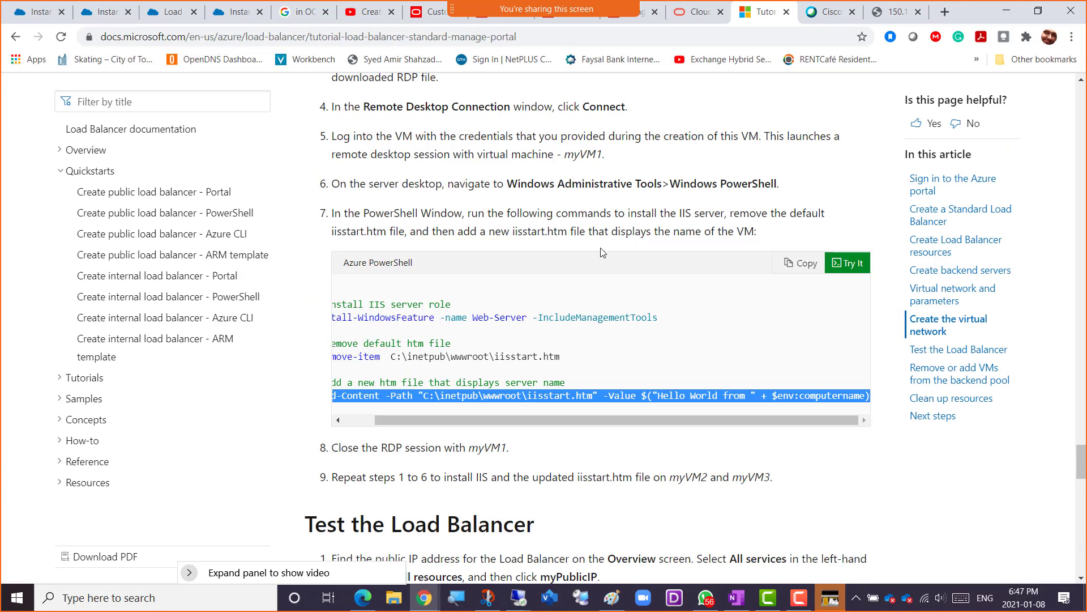
# Close the old Load Balancers tab and the terminating instance's tab
pyautogui.click(162, 20)
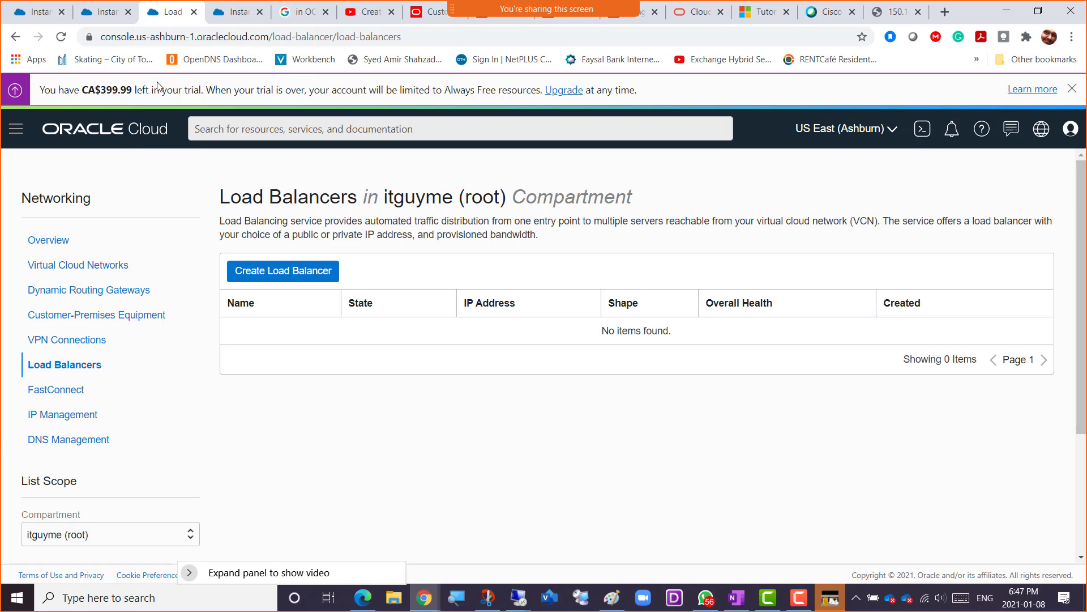
pyautogui.click(193, 12)
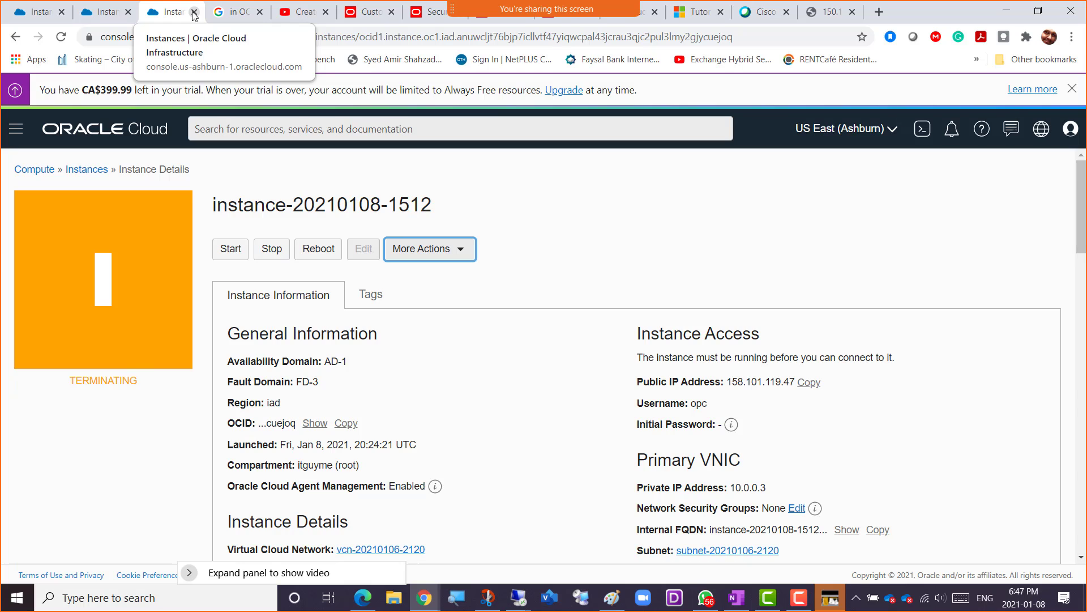
pyautogui.click(194, 12)
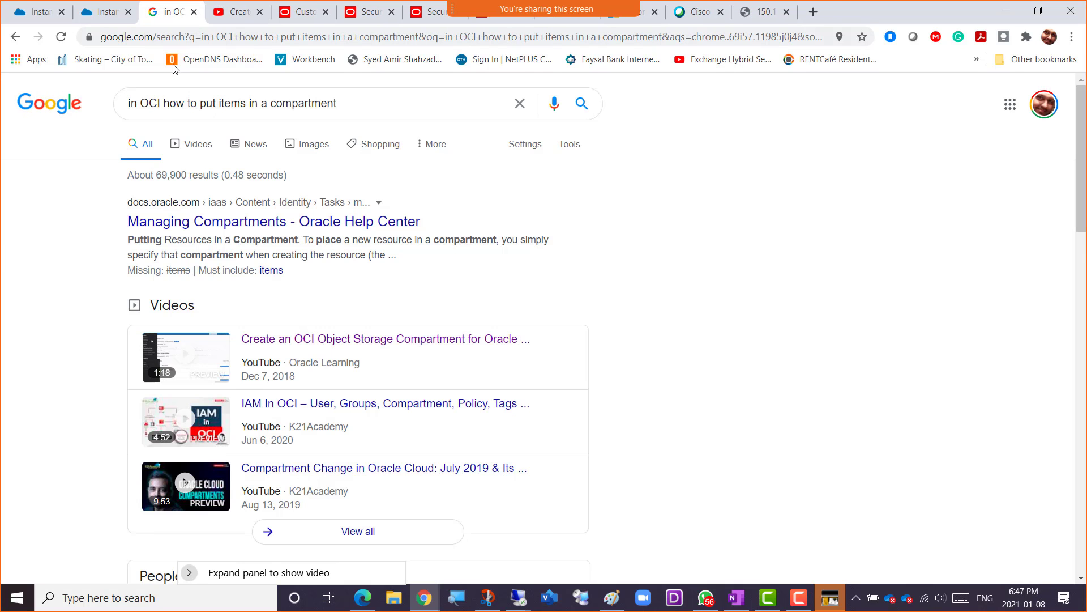
# Review the VM1 and VM2 instance tabs, duplicate the VM2 tab, and go to the console home
pyautogui.click(122, 18)
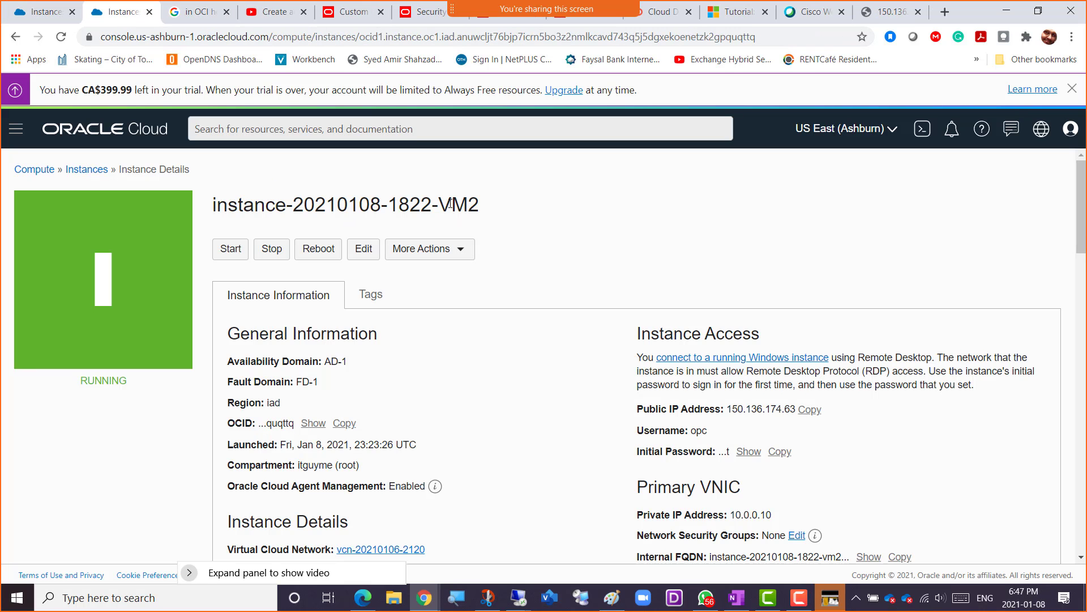
pyautogui.moveTo(440, 204)
pyautogui.mouseDown()
pyautogui.moveTo(468, 204)
pyautogui.moveTo(451, 205)
pyautogui.mouseUp()
pyautogui.click(36, 16)
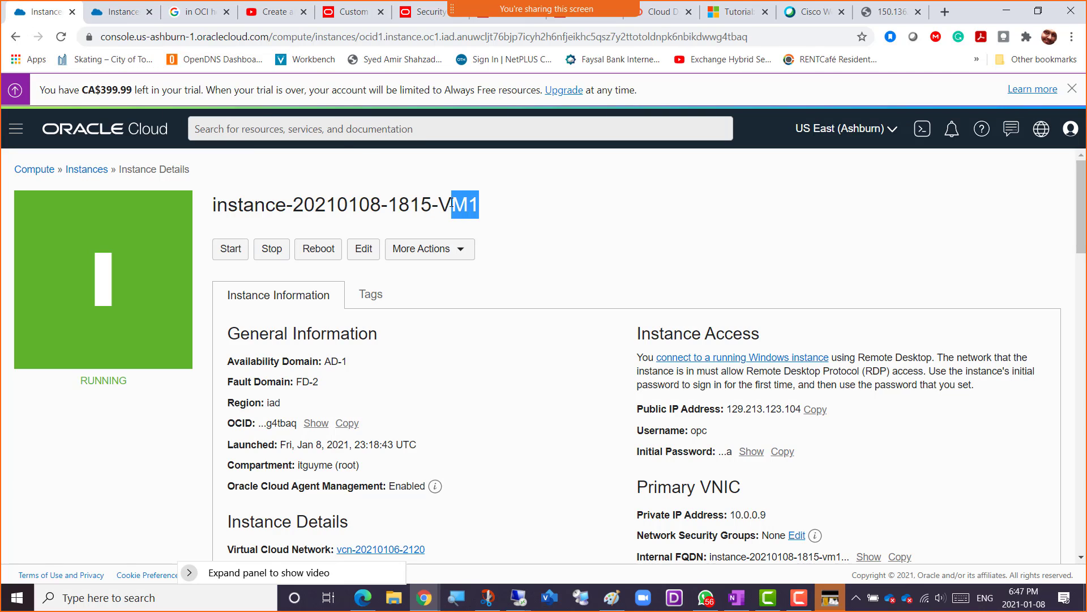
pyautogui.click(114, 17)
pyautogui.rightClick(124, 21)
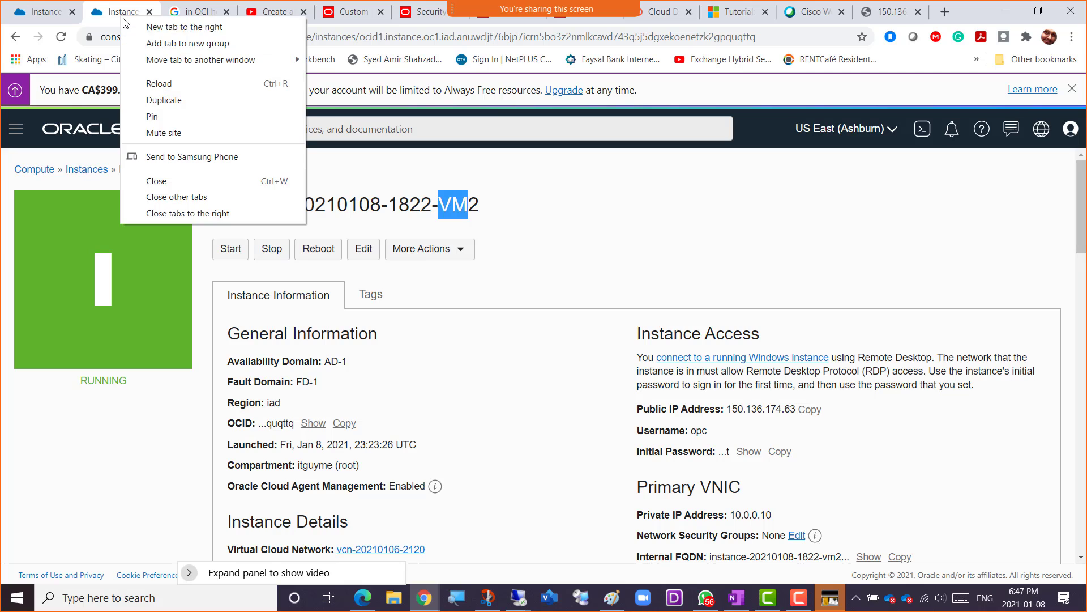
pyautogui.click(192, 103)
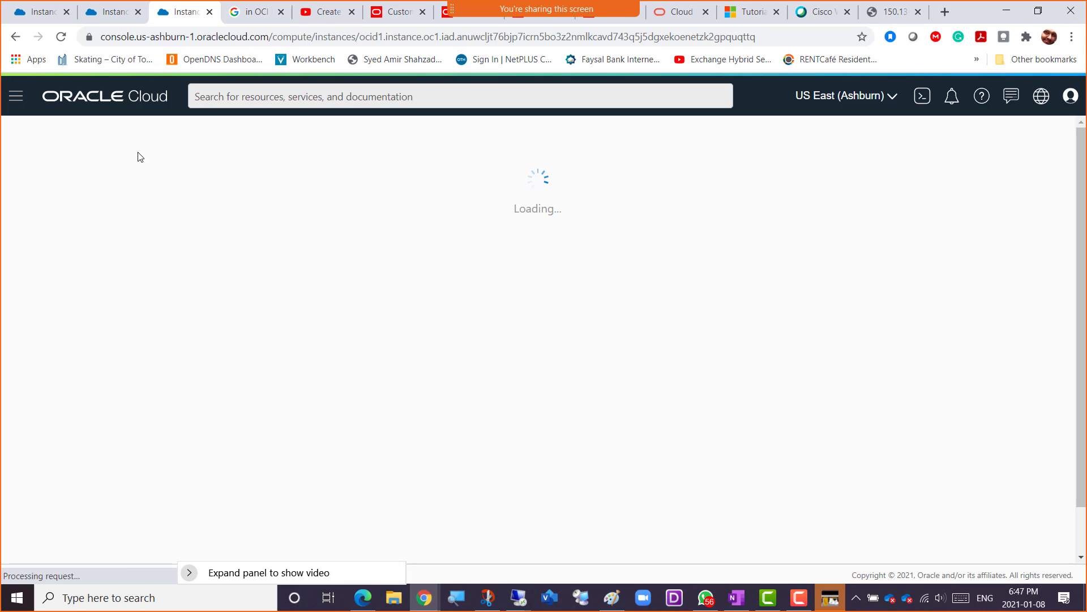
pyautogui.click(108, 97)
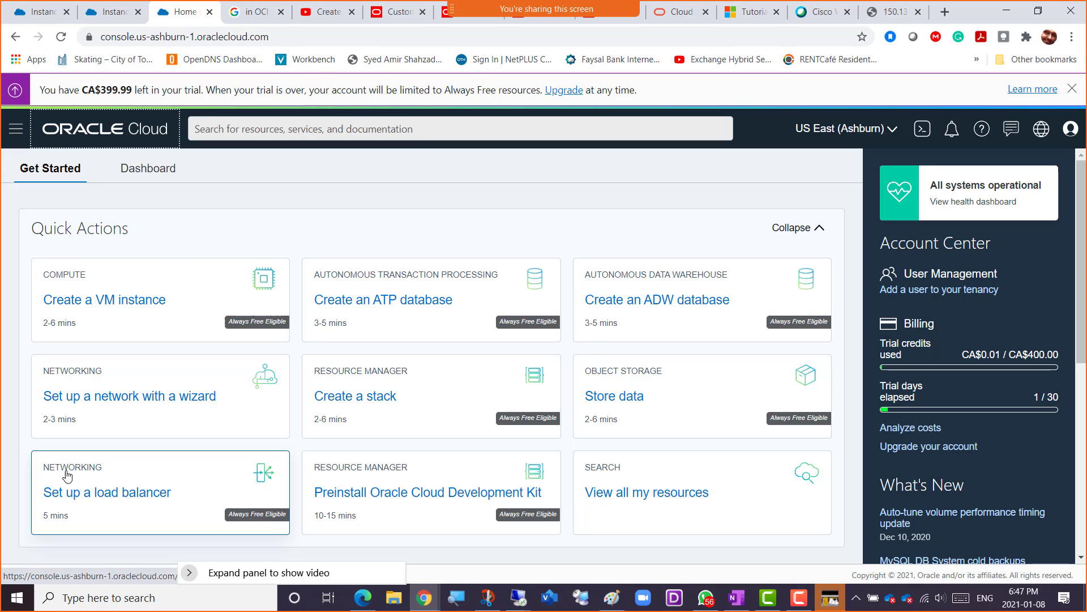
pyautogui.click(15, 130)
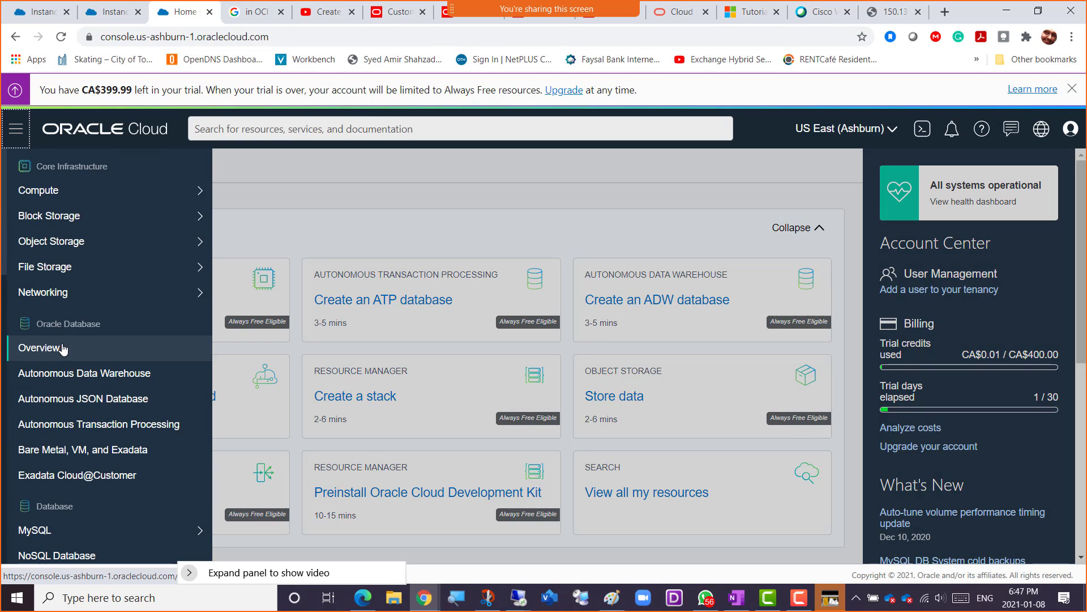
pyautogui.moveTo(44, 289)
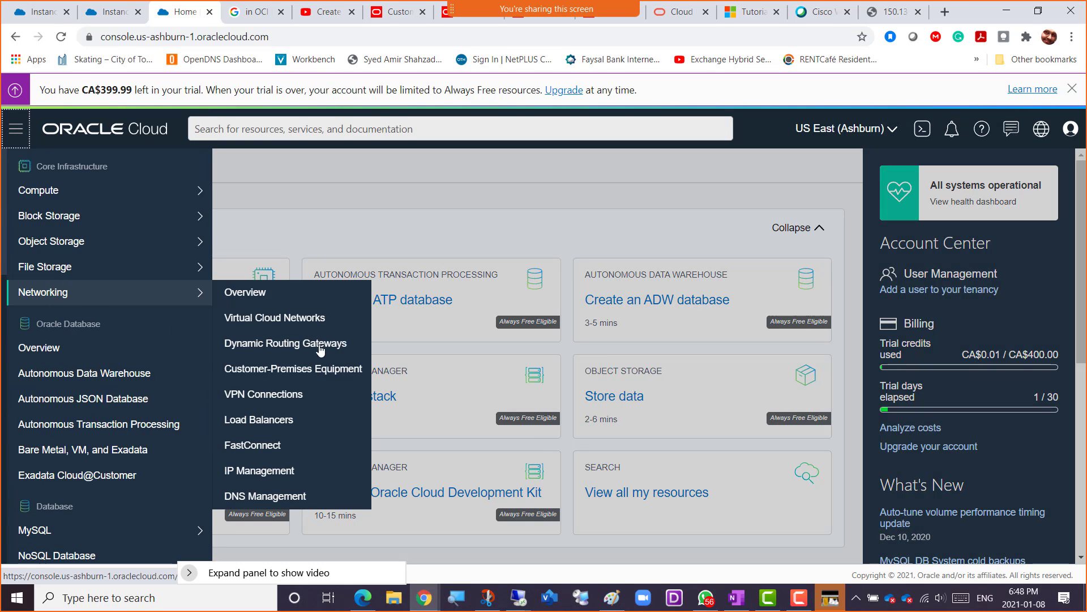
pyautogui.click(277, 425)
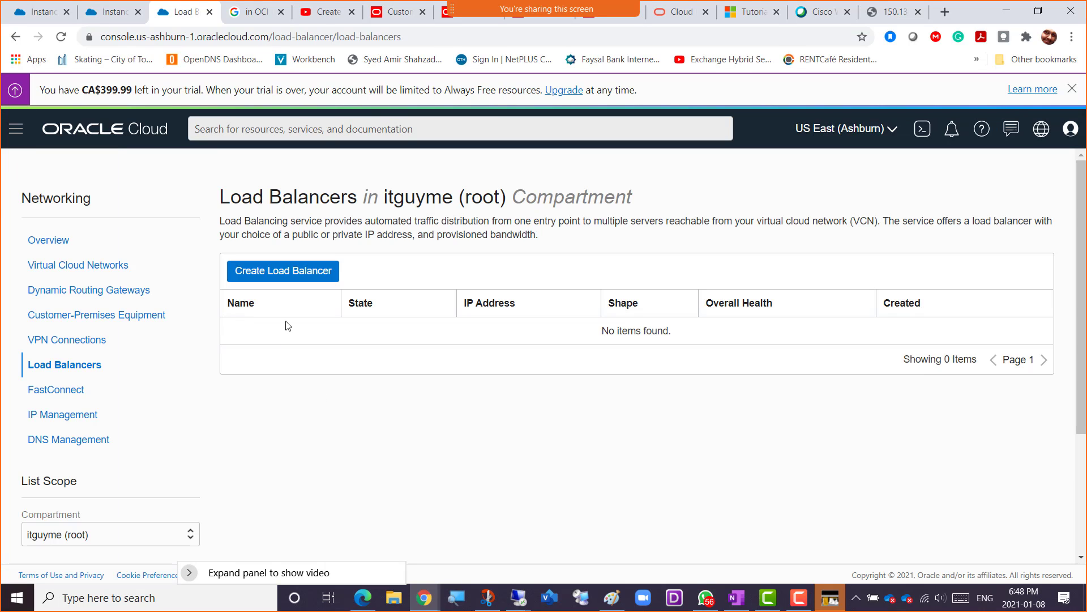
pyautogui.click(280, 277)
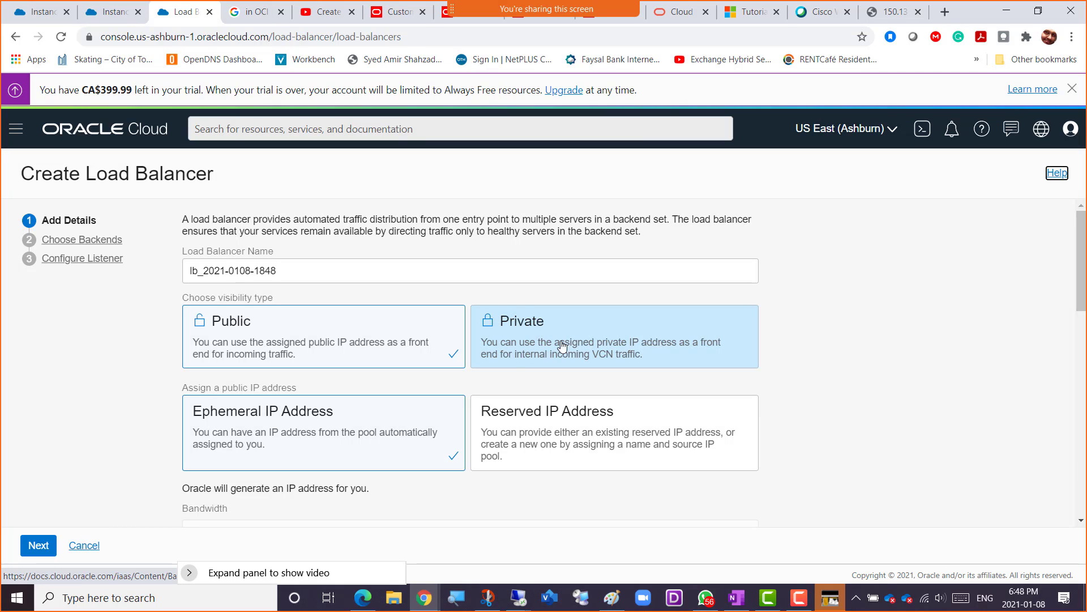
pyautogui.click(235, 335)
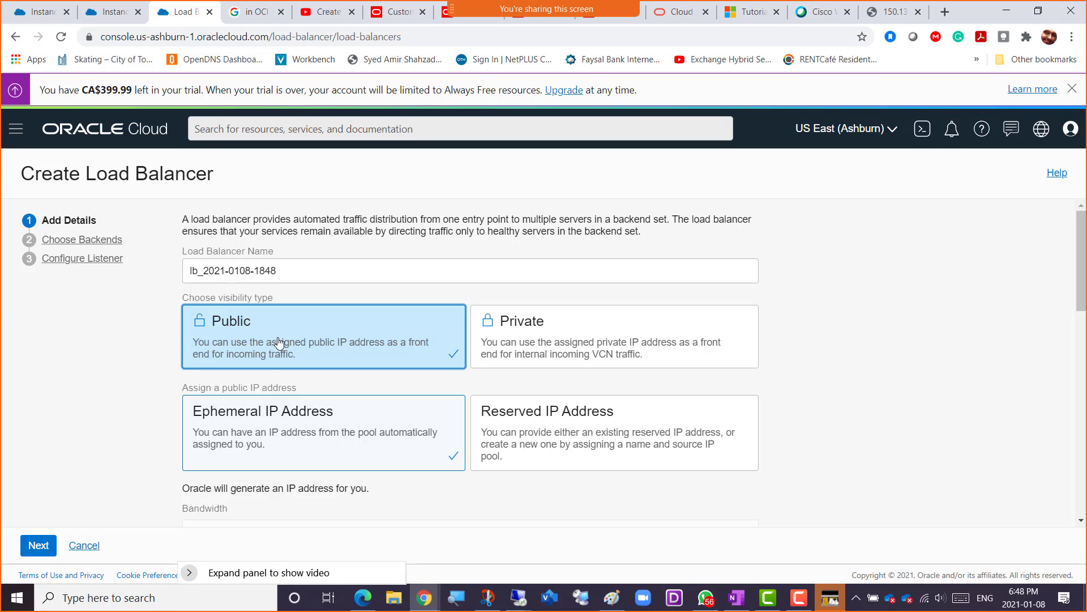
pyautogui.scroll(-5, 793, 366)
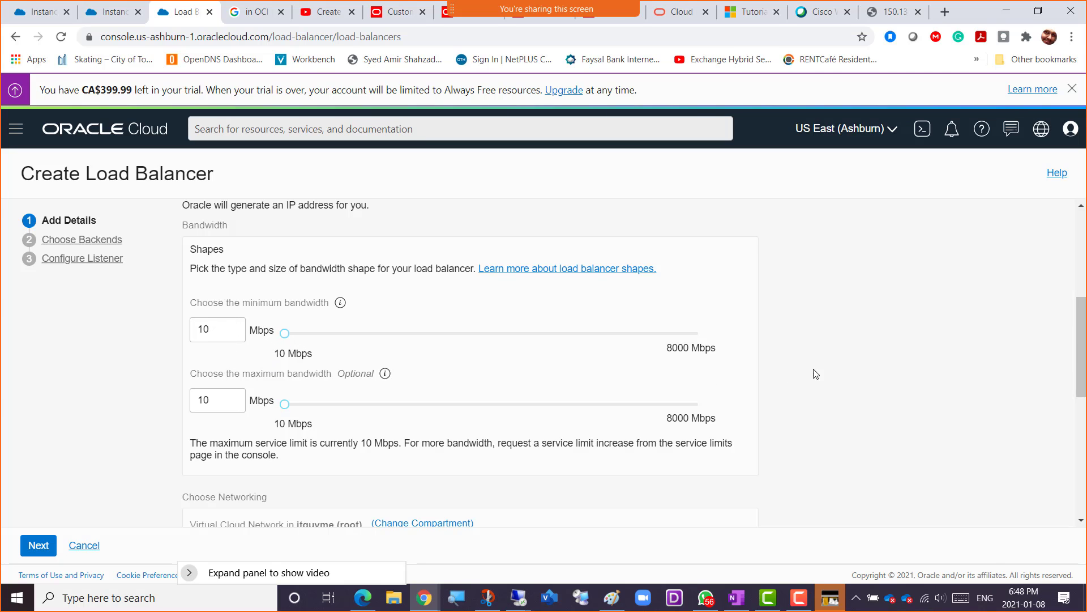
pyautogui.scroll(-1, 846, 374)
pyautogui.scroll(-2, 845, 373)
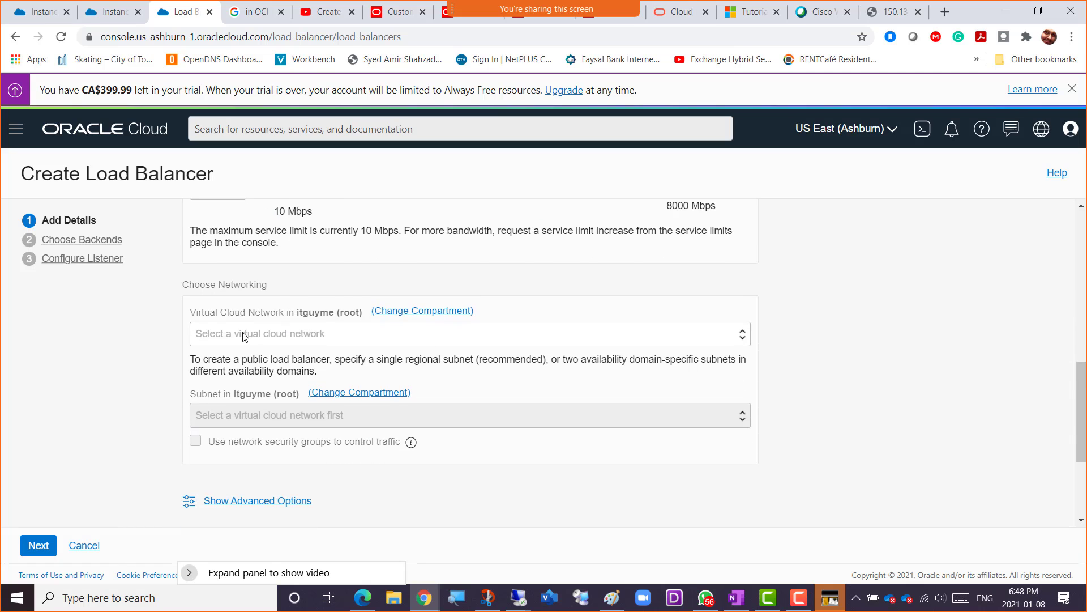
pyautogui.click(245, 337)
pyautogui.click(238, 368)
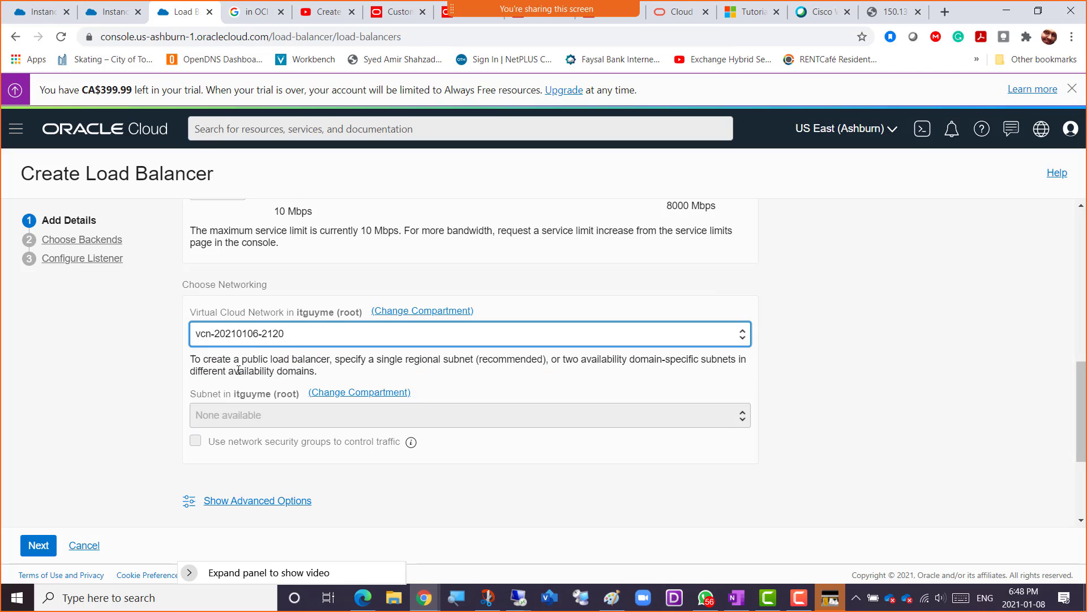
pyautogui.click(244, 415)
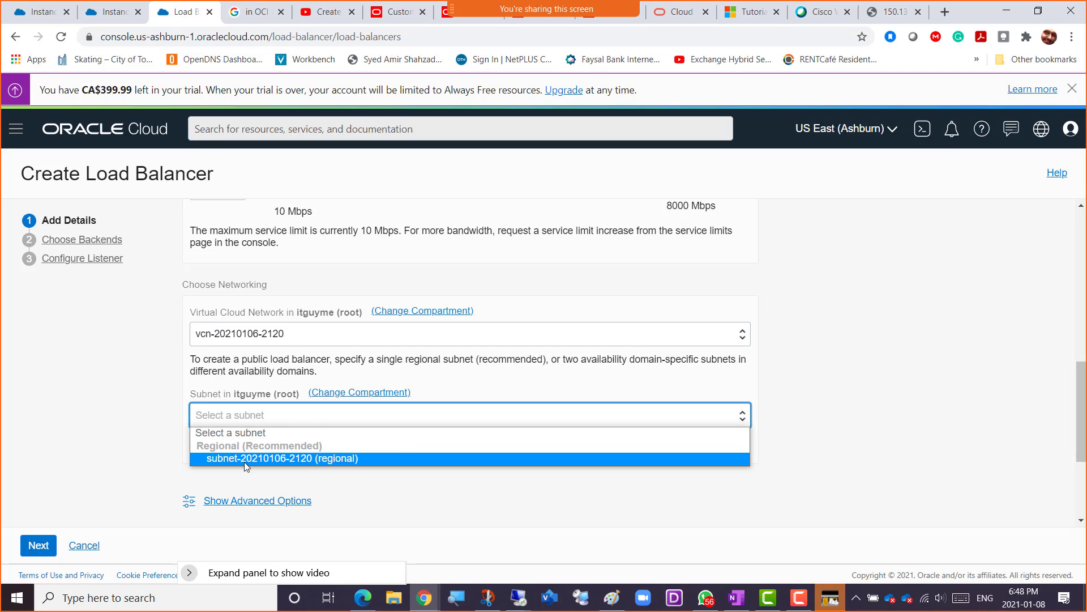
pyautogui.click(244, 459)
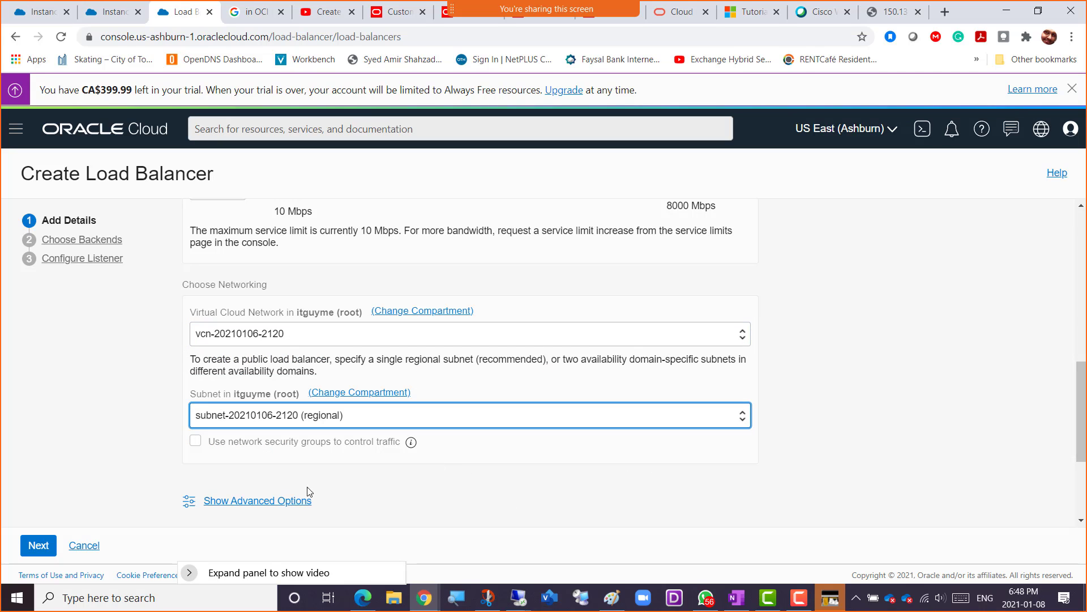
pyautogui.scroll(-3, 760, 441)
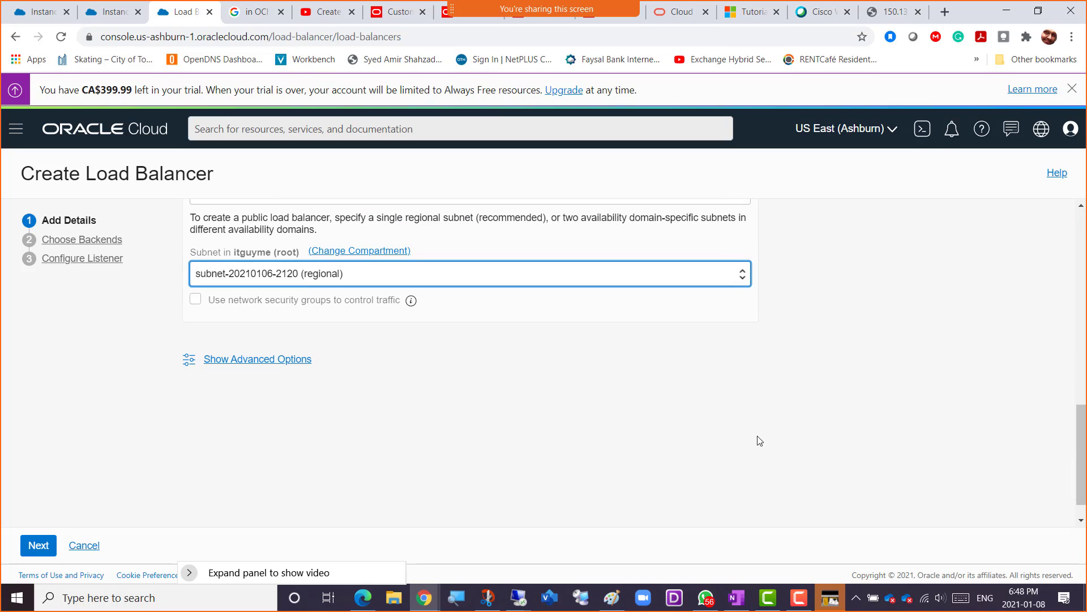
pyautogui.click(240, 363)
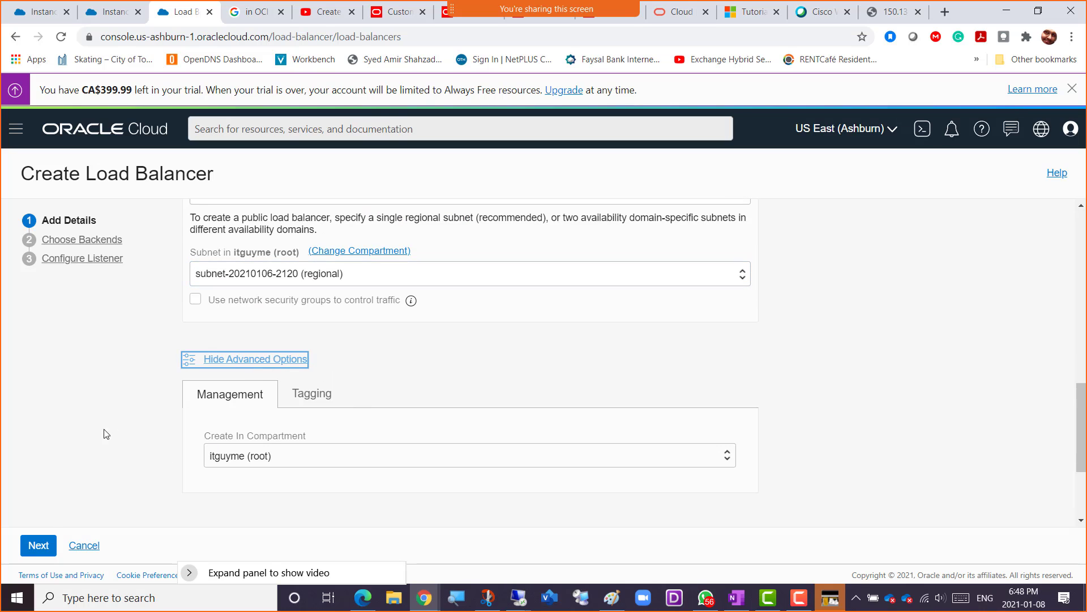
pyautogui.click(40, 538)
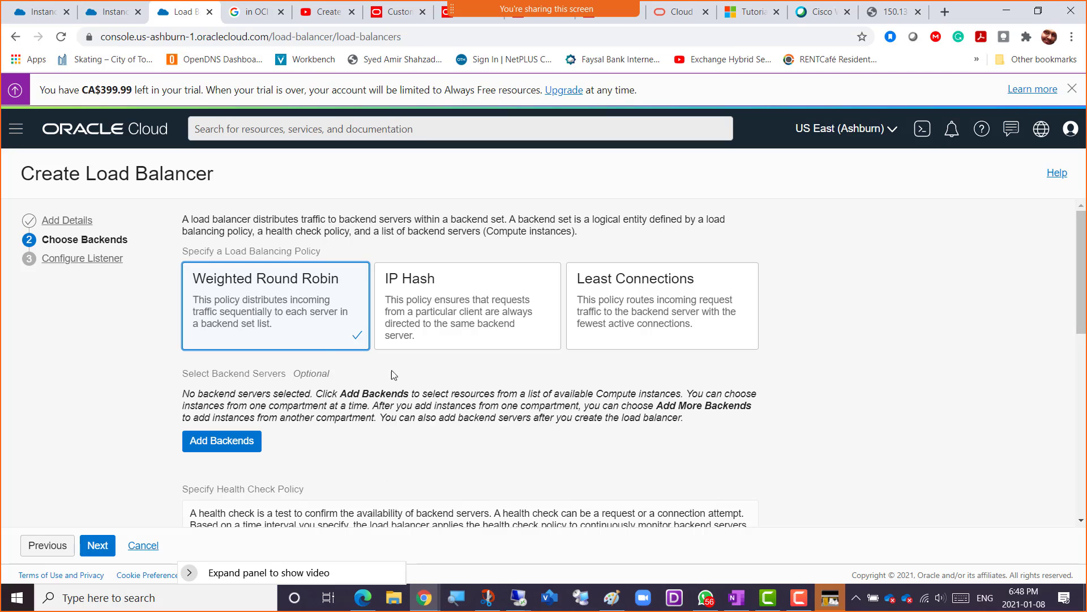
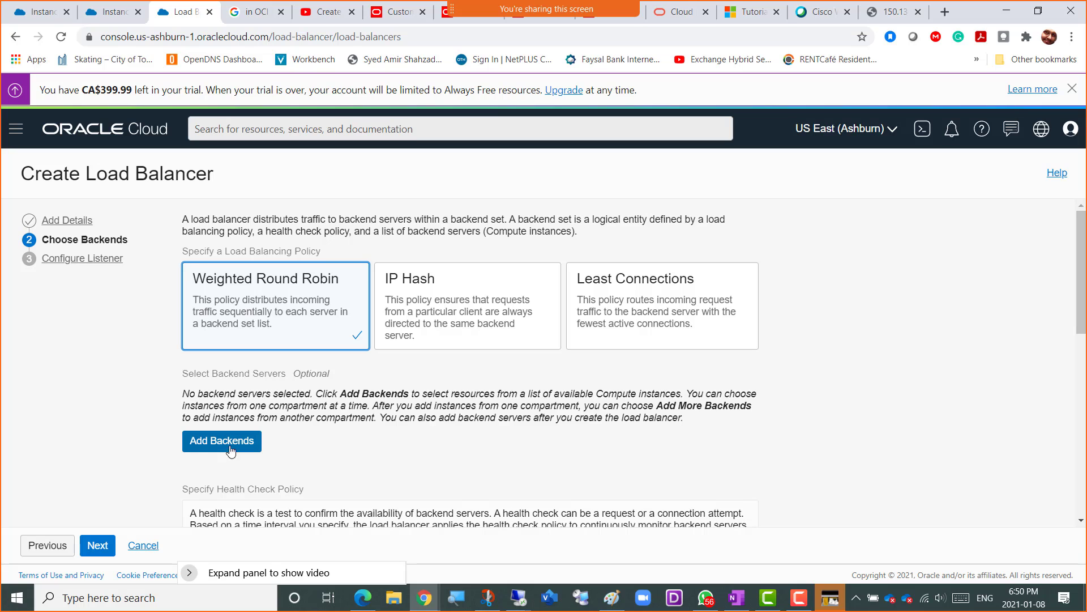
pyautogui.click(229, 447)
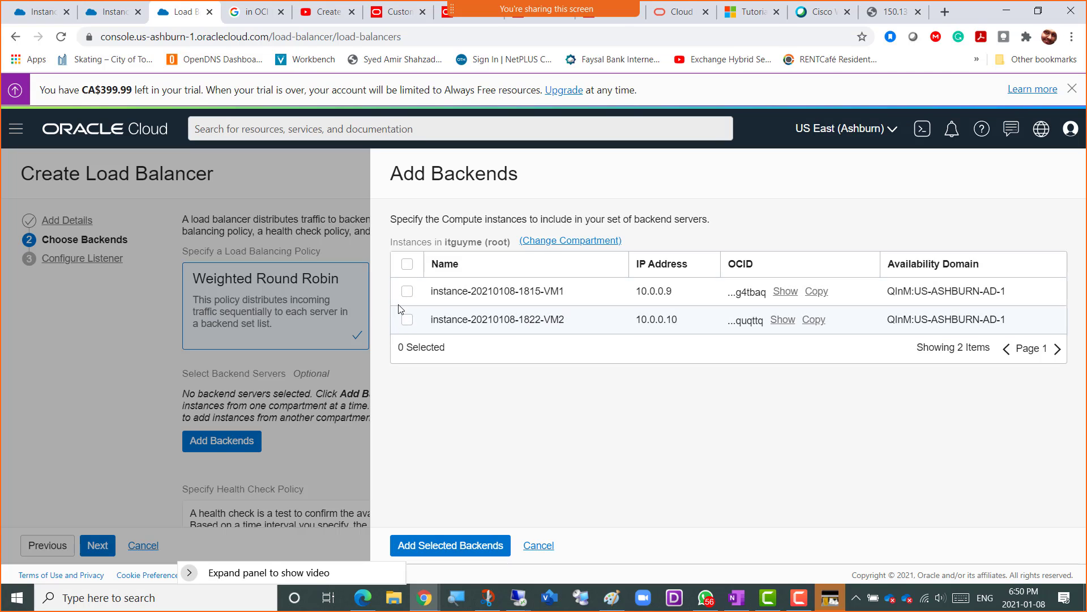
pyautogui.click(407, 265)
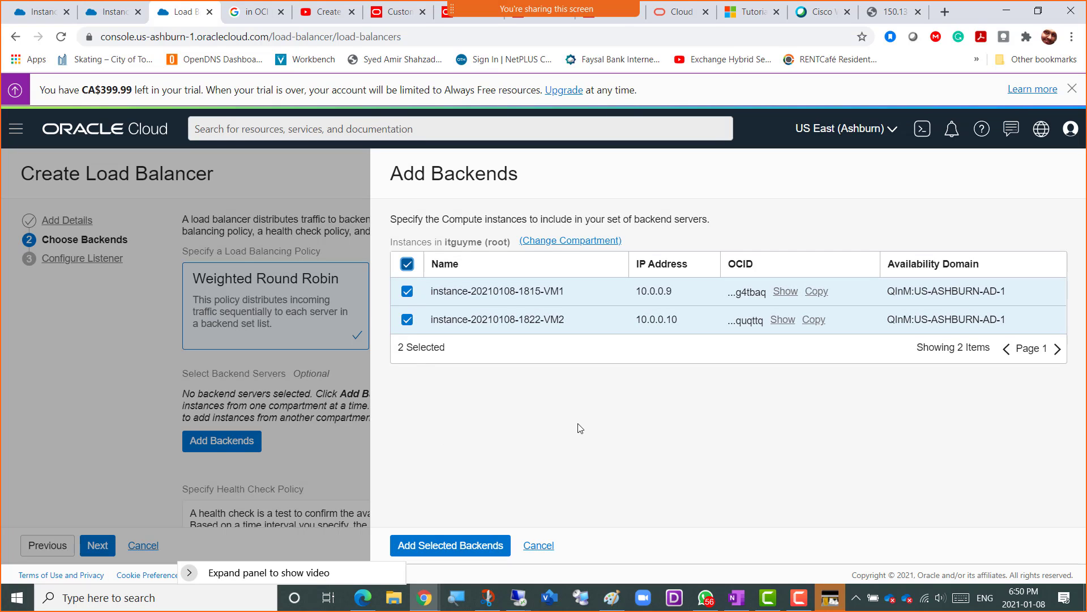
pyautogui.click(435, 547)
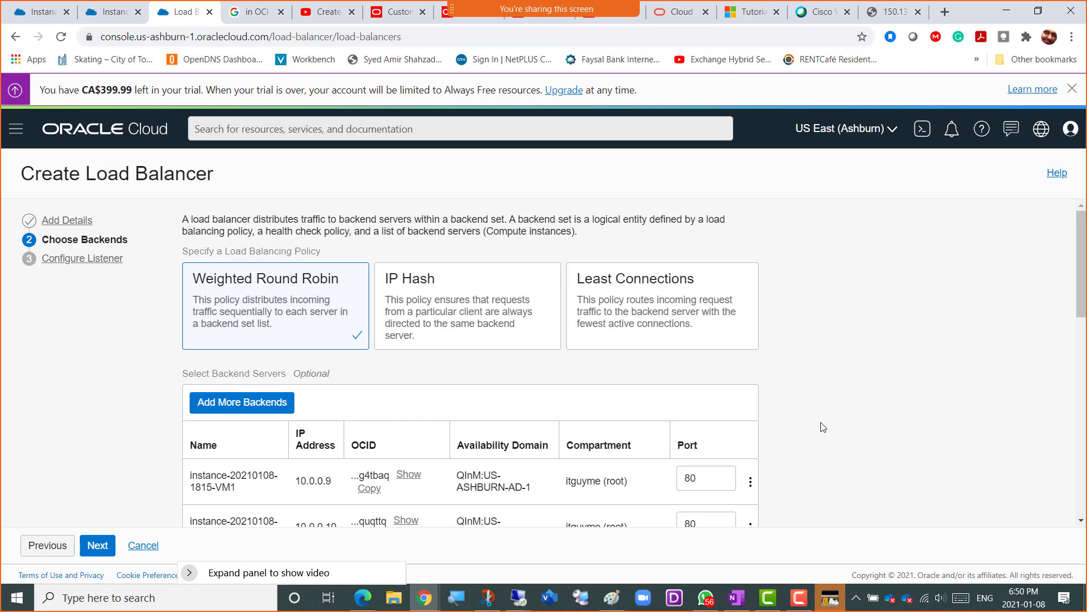
# Review the default HTTP health check: port 80, path /, expecting status 200
pyautogui.scroll(-2, 820, 426)
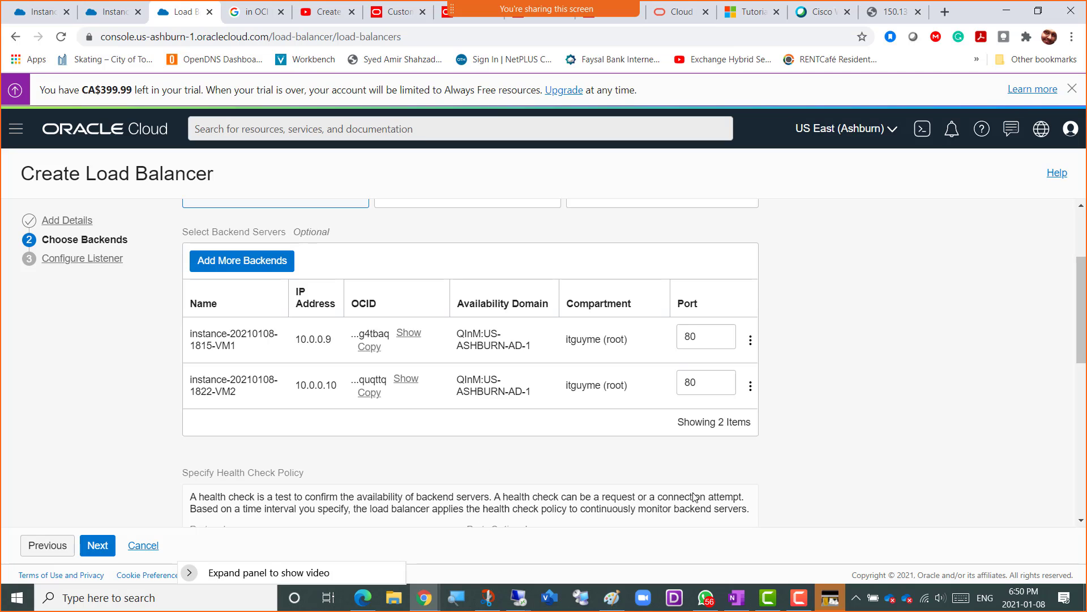
pyautogui.scroll(-3, 803, 432)
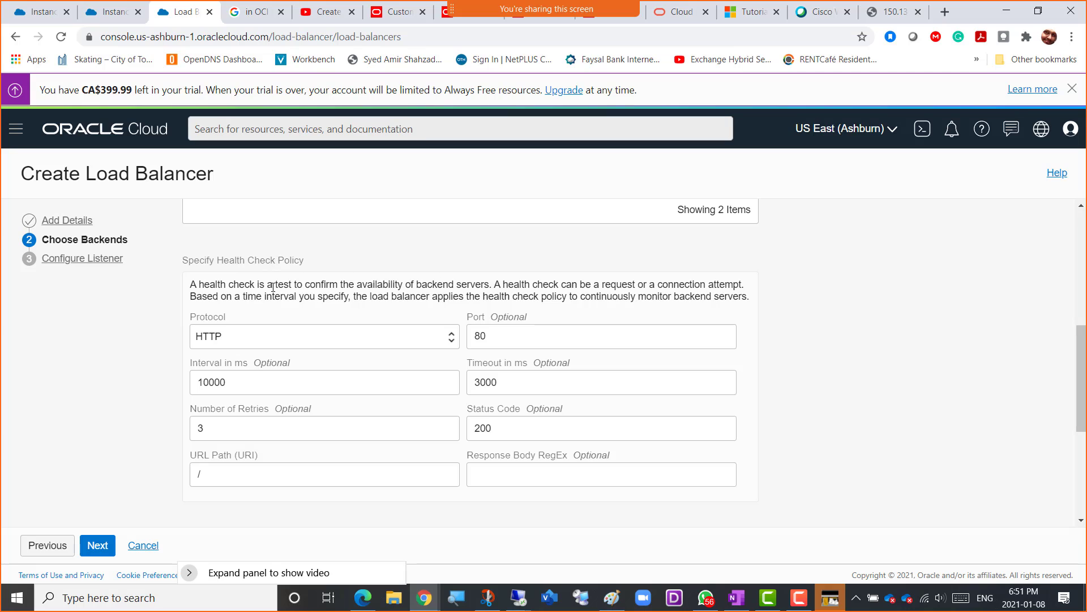
pyautogui.moveTo(244, 260); pyautogui.dragTo(215, 261)
pyautogui.scroll(-3, 830, 367)
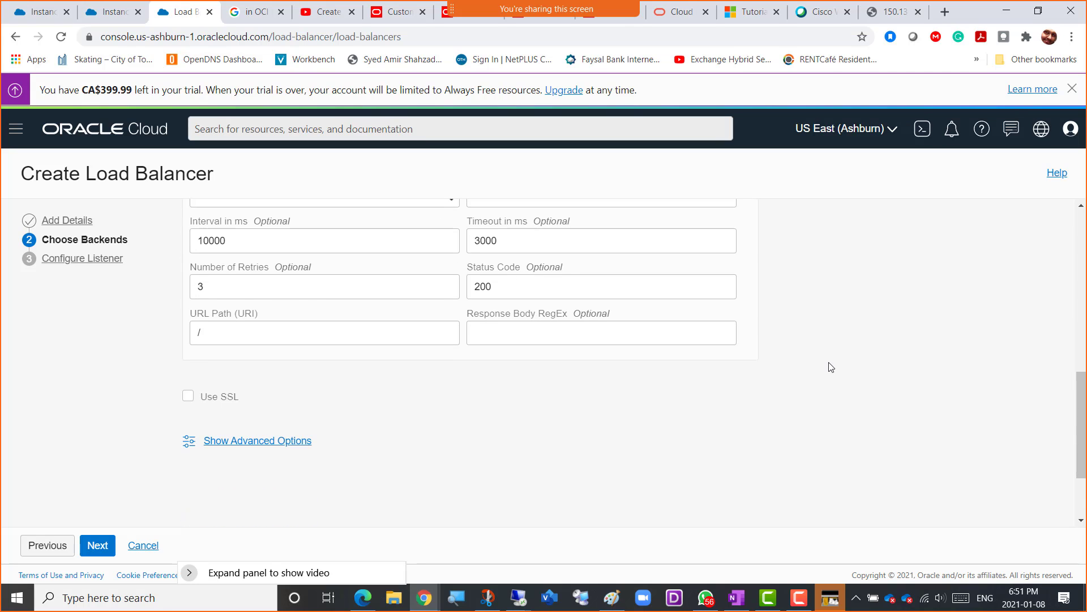
pyautogui.scroll(-1, 831, 367)
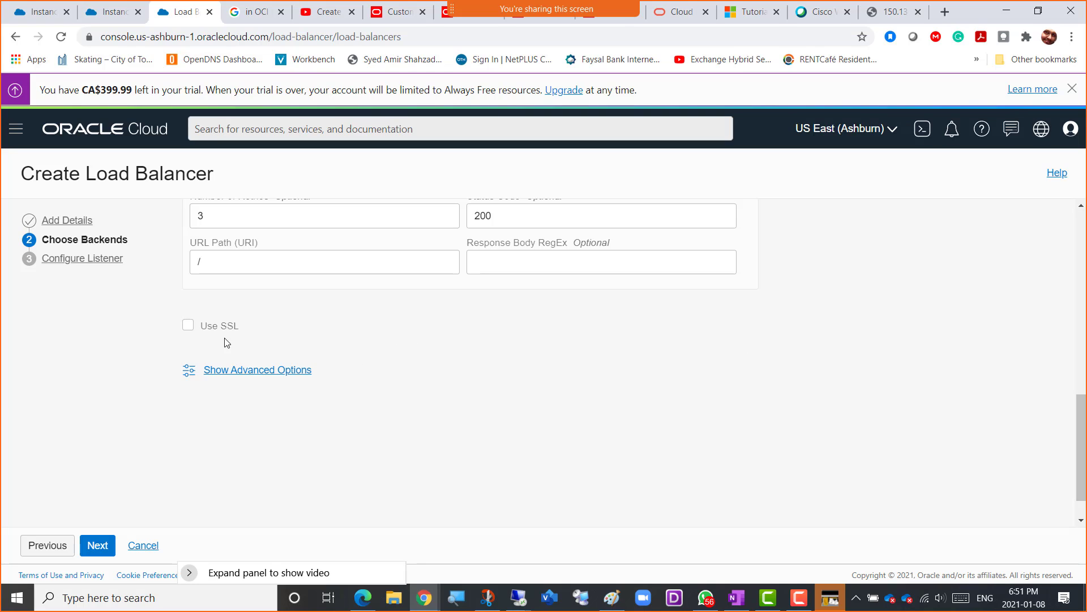
# Keep the default security list so egress and ingress rules for 10.0.0.0/24 port 80 are auto-added
pyautogui.click(256, 376)
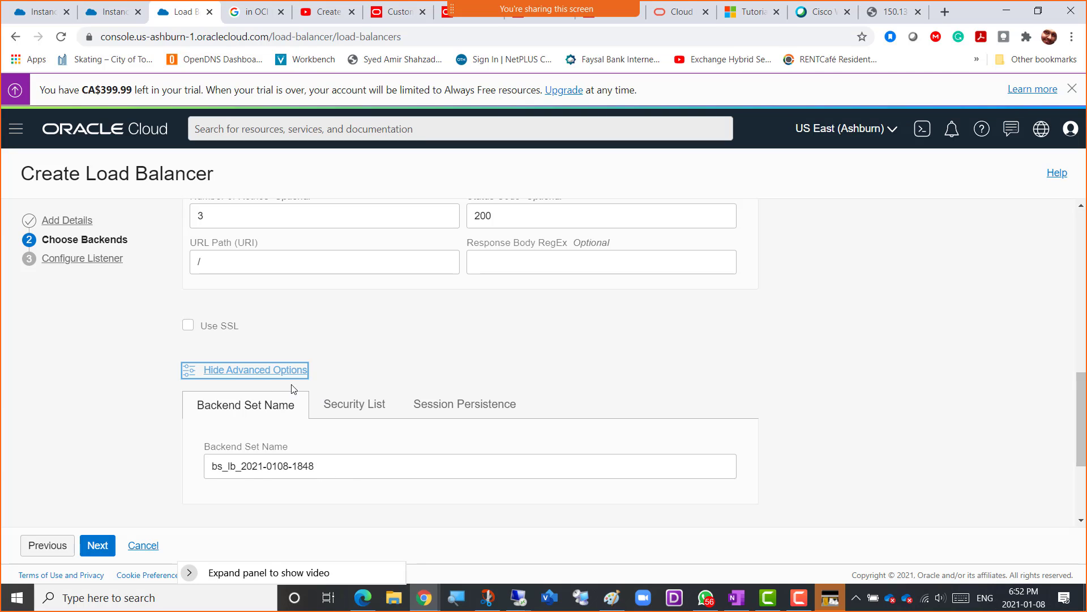
pyautogui.click(357, 418)
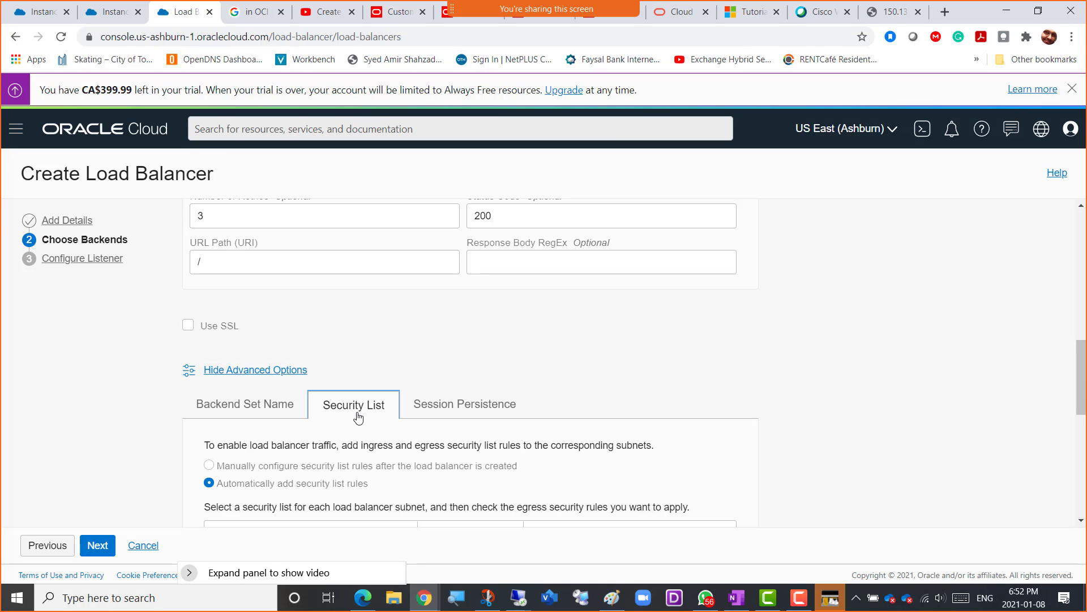
pyautogui.scroll(-1, 705, 393)
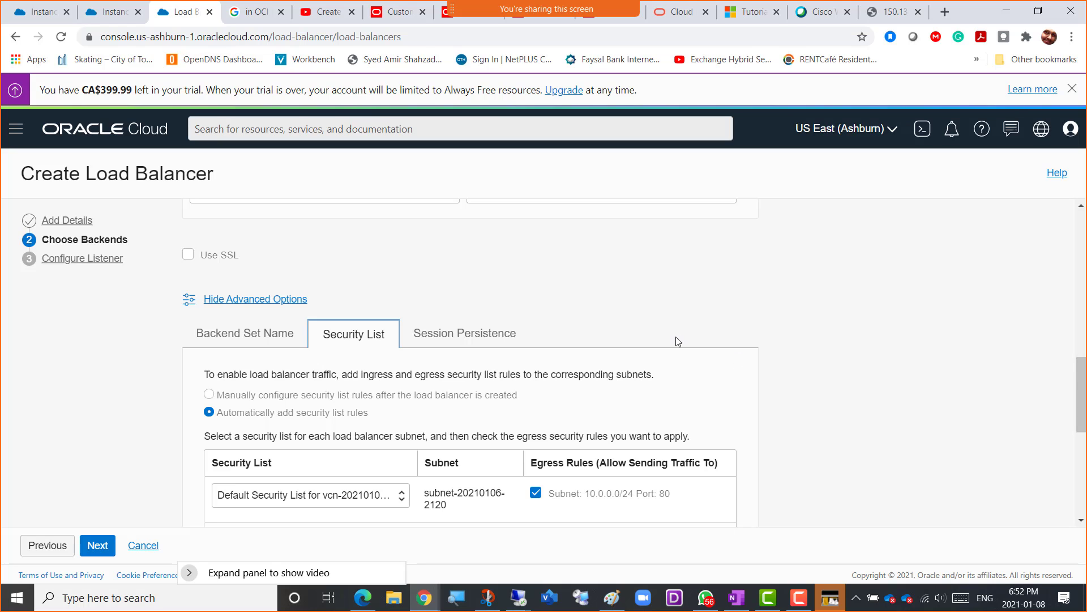
pyautogui.scroll(-1, 675, 339)
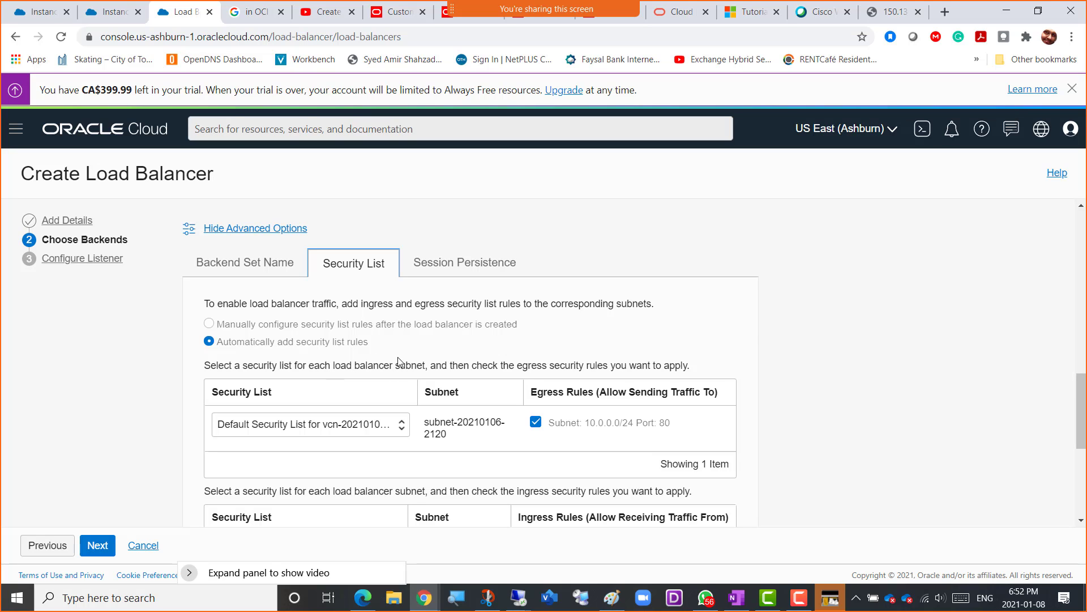
pyautogui.scroll(-2, 374, 359)
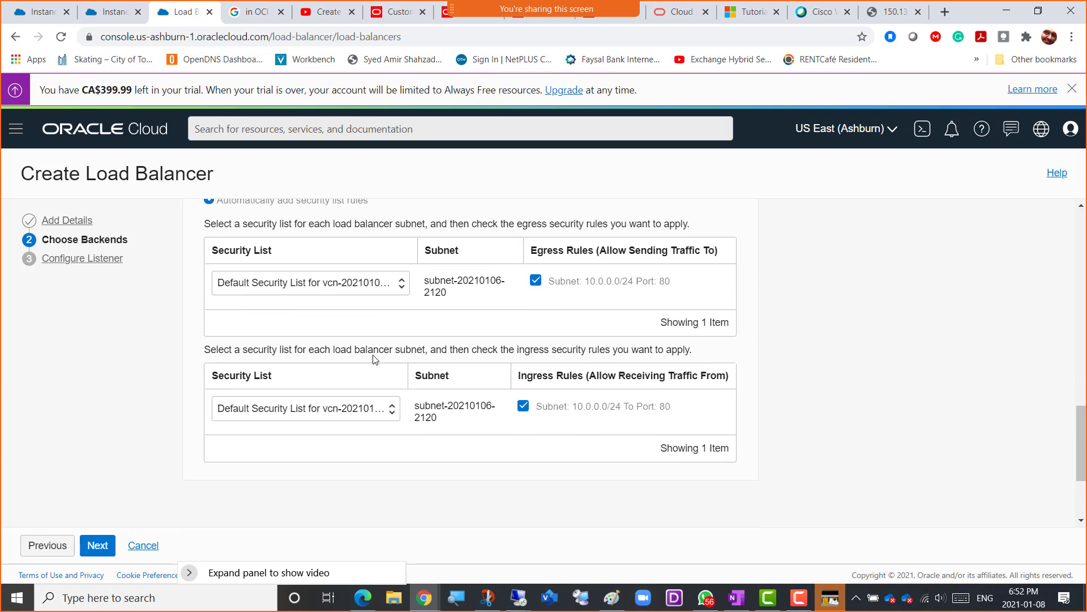
pyautogui.scroll(1, 351, 351)
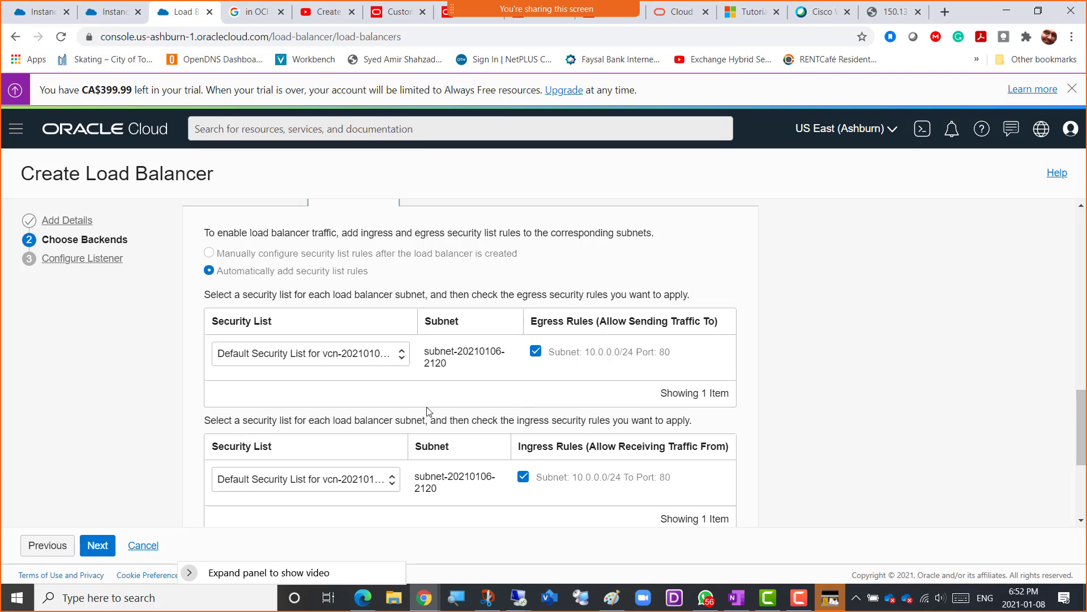
pyautogui.click(401, 357)
pyautogui.click(400, 357)
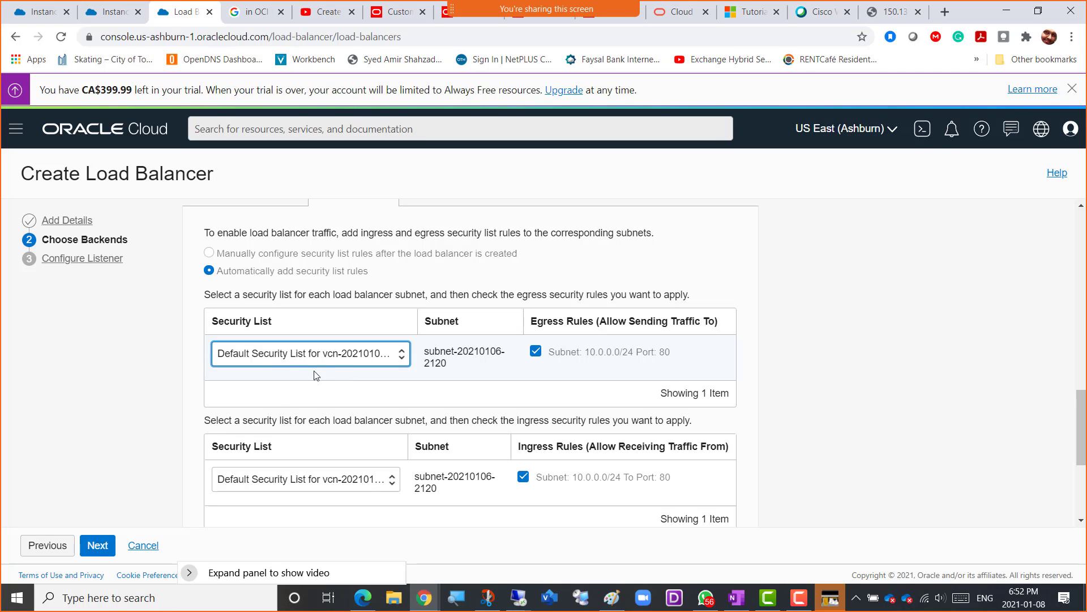
pyautogui.scroll(-5, 811, 436)
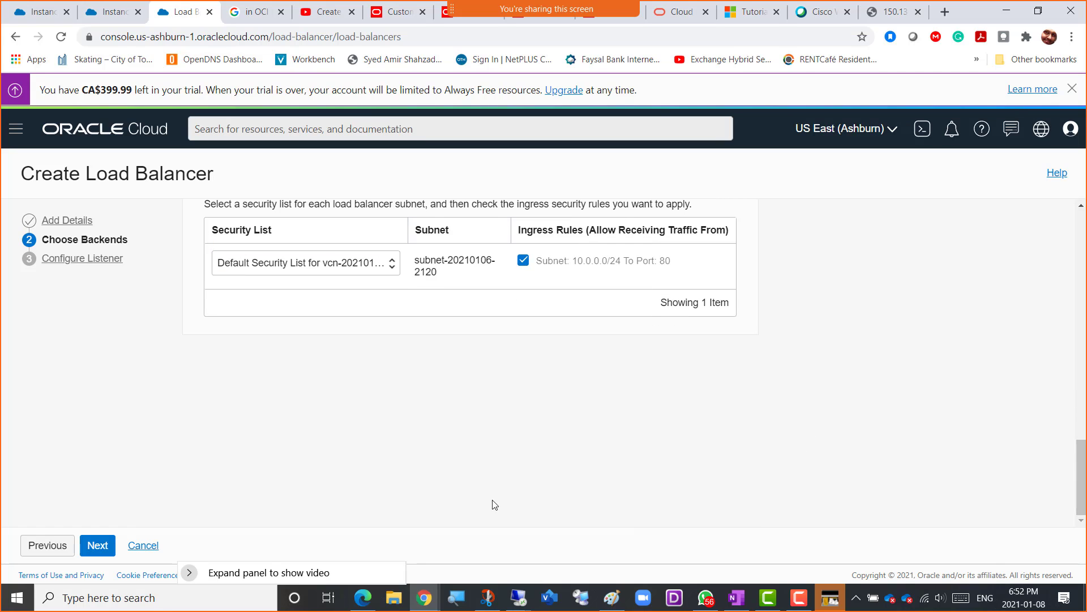
pyautogui.click(98, 544)
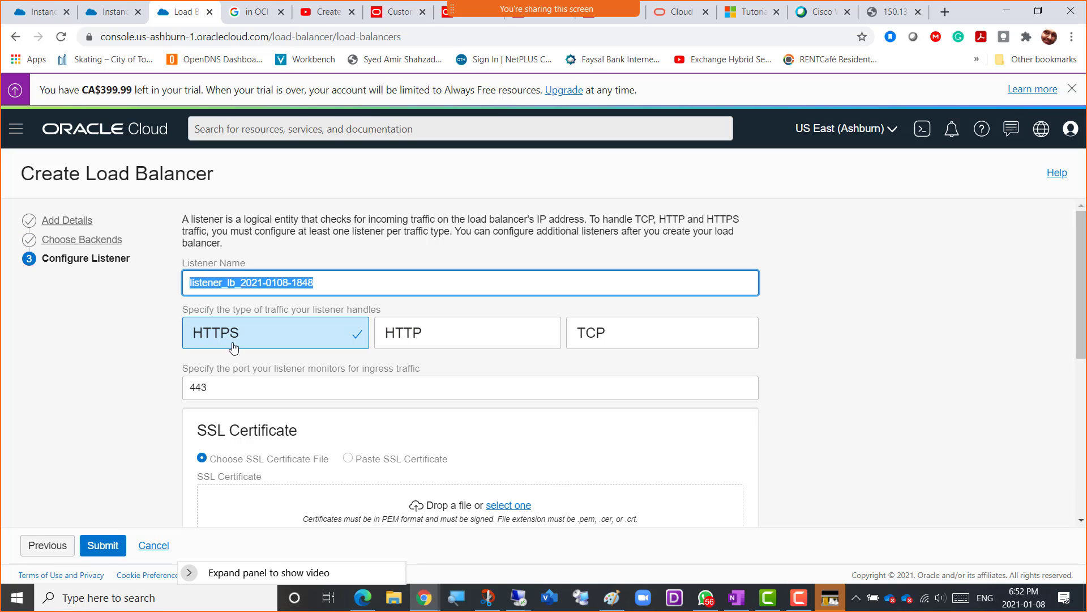
pyautogui.click(458, 344)
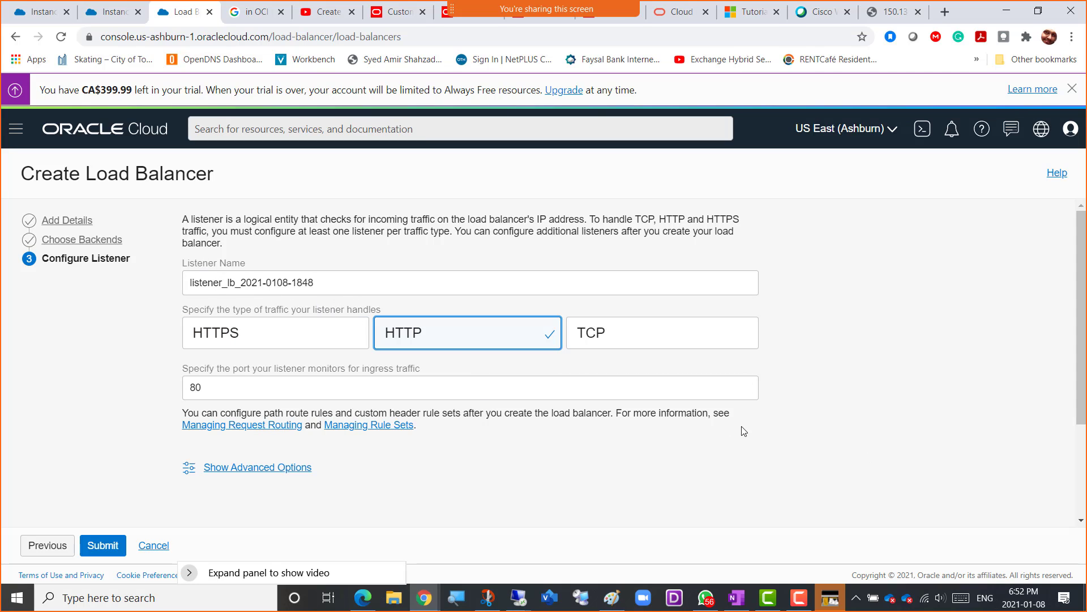
pyautogui.scroll(-3, 793, 442)
pyautogui.click(252, 328)
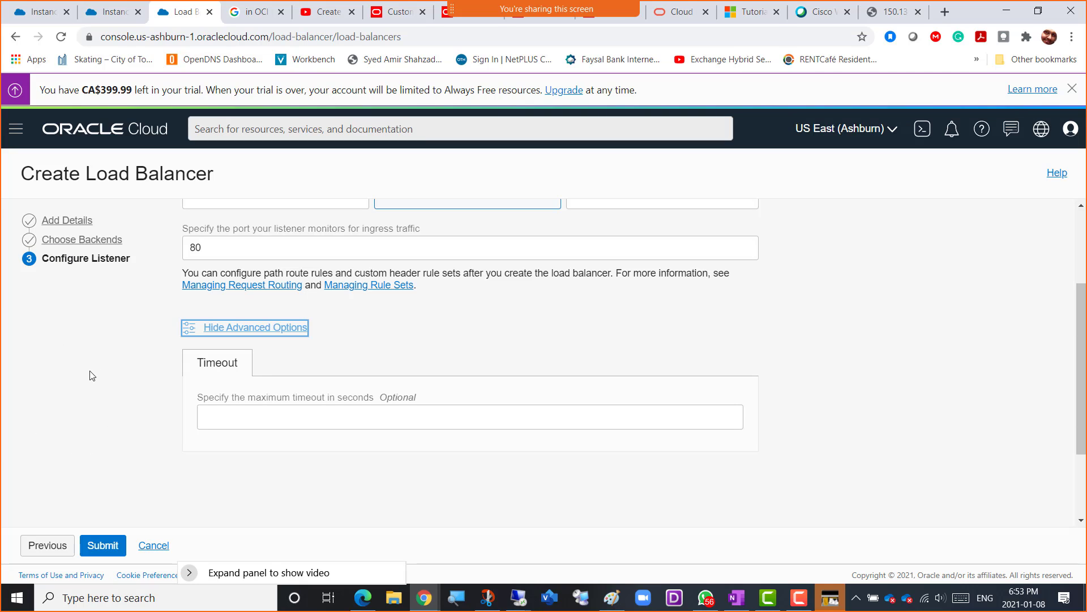
pyautogui.click(104, 551)
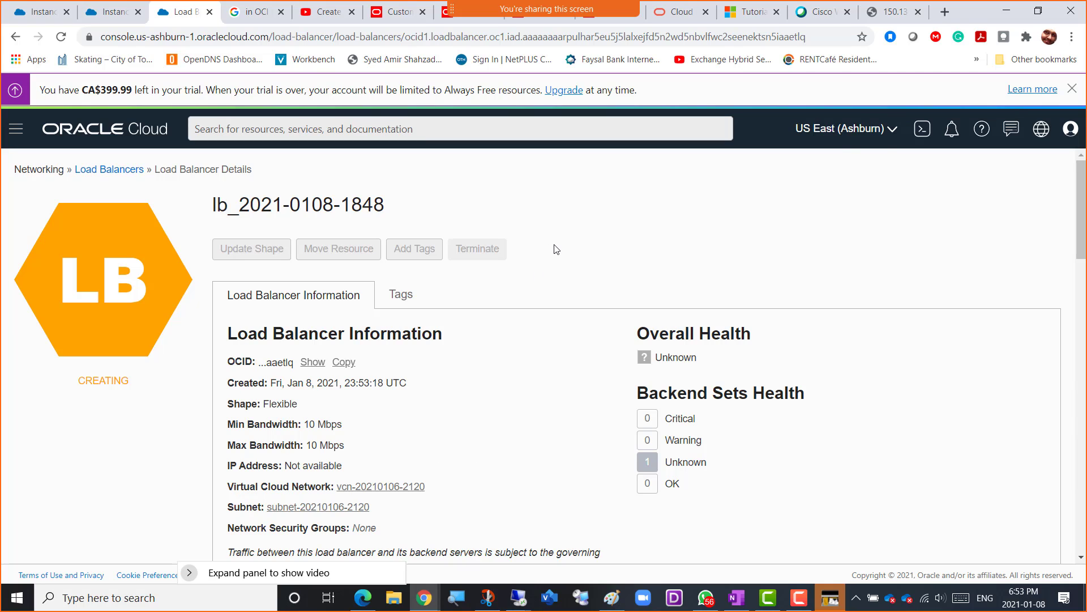
# Reload the 150.136.174.63 Hello World page in Chrome several times
pyautogui.click(894, 12)
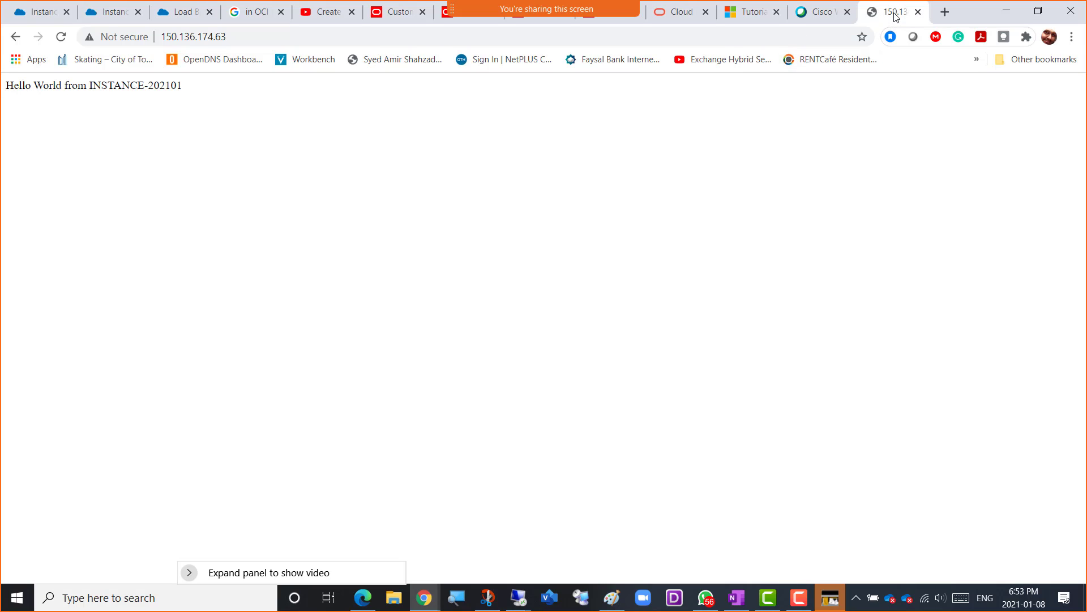
pyautogui.click(62, 37)
pyautogui.click(62, 38)
pyautogui.click(61, 43)
# Minimize Chrome, Paint and the remote session, then launch Firefox on the local desktop
pyautogui.click(61, 44)
pyautogui.click(1009, 12)
pyautogui.click(1010, 9)
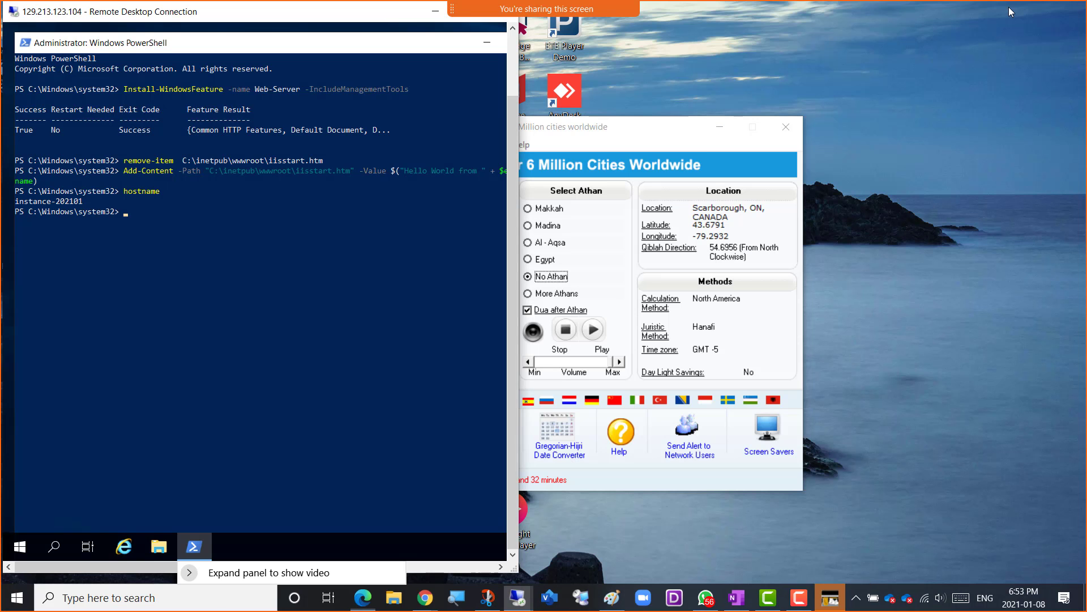
pyautogui.click(435, 11)
pyautogui.doubleClick(82, 235)
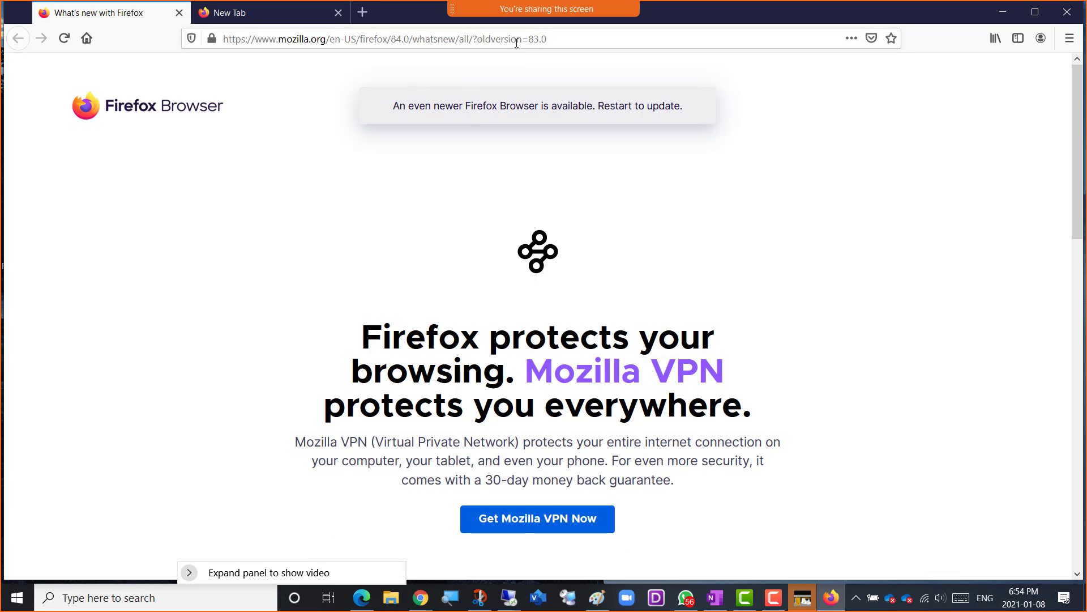
# Paste the Add-Content PowerShell command into Firefox's address bar and return to Chrome's test page
pyautogui.click(568, 39)
pyautogui.write('Add-Content -Path "C:\\inetpub\\wwwroot\\iisstart.htm" -Value $("Hello World from " + $env:computername)')
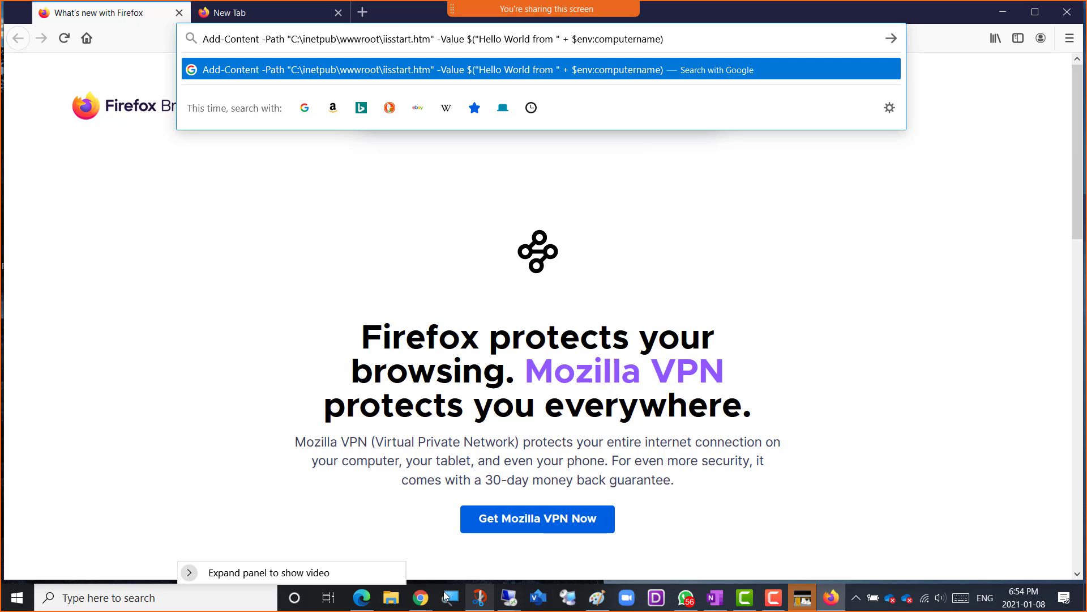
pyautogui.click(420, 598)
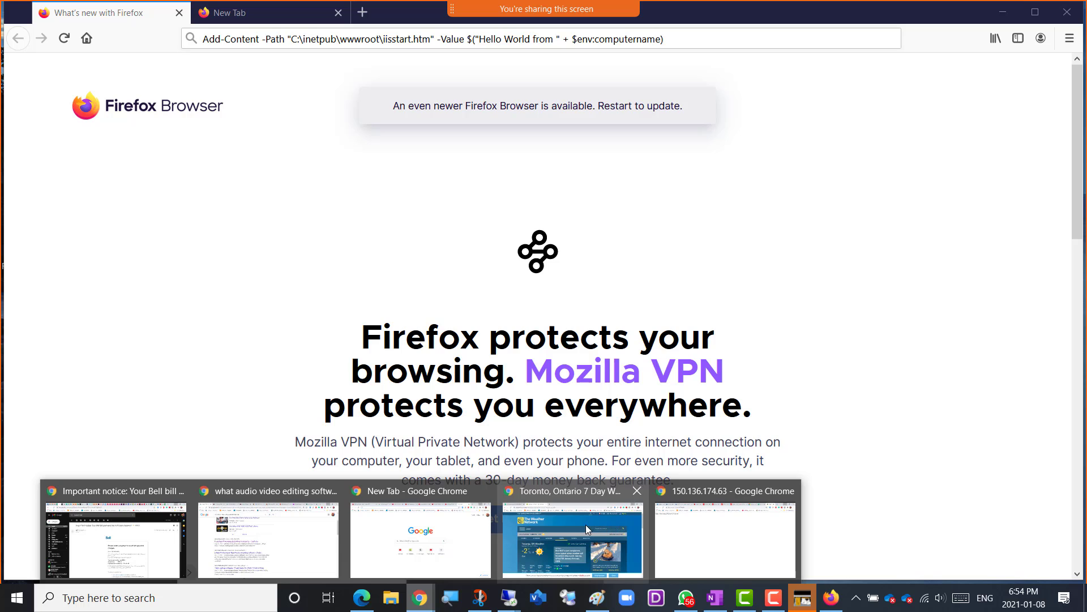
pyautogui.click(701, 527)
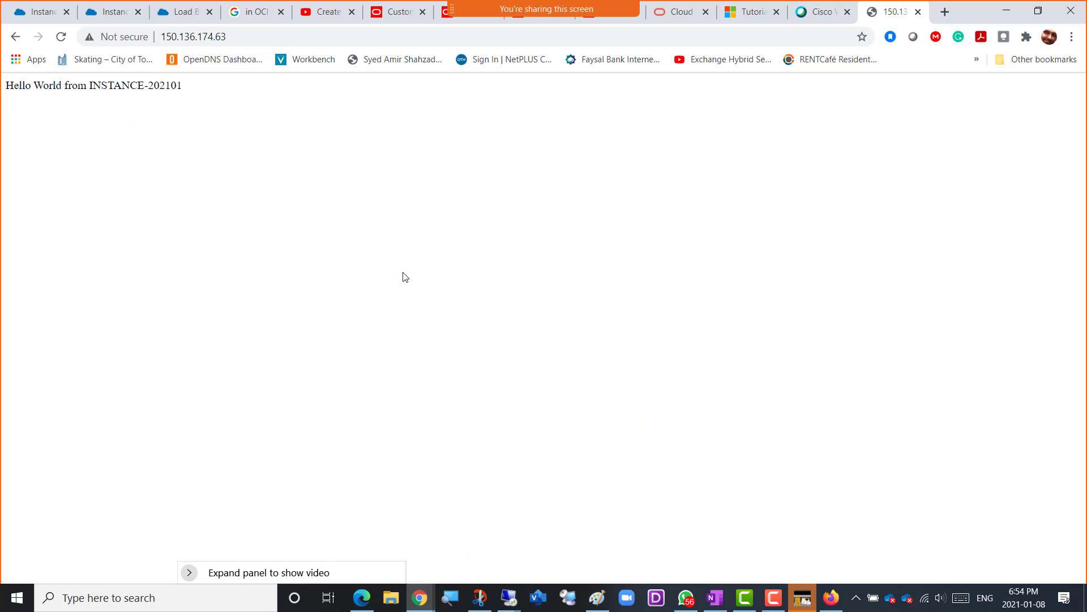
pyautogui.click(231, 45)
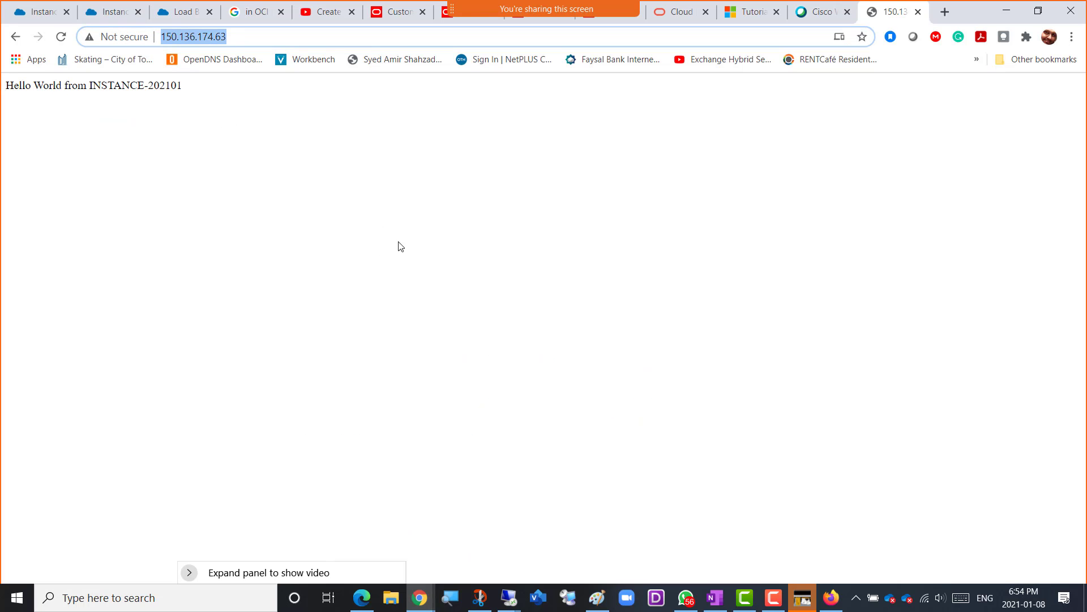
# Copy VM2's public IP 150.136.174.63 from its instance details page and refresh it
pyautogui.click(106, 12)
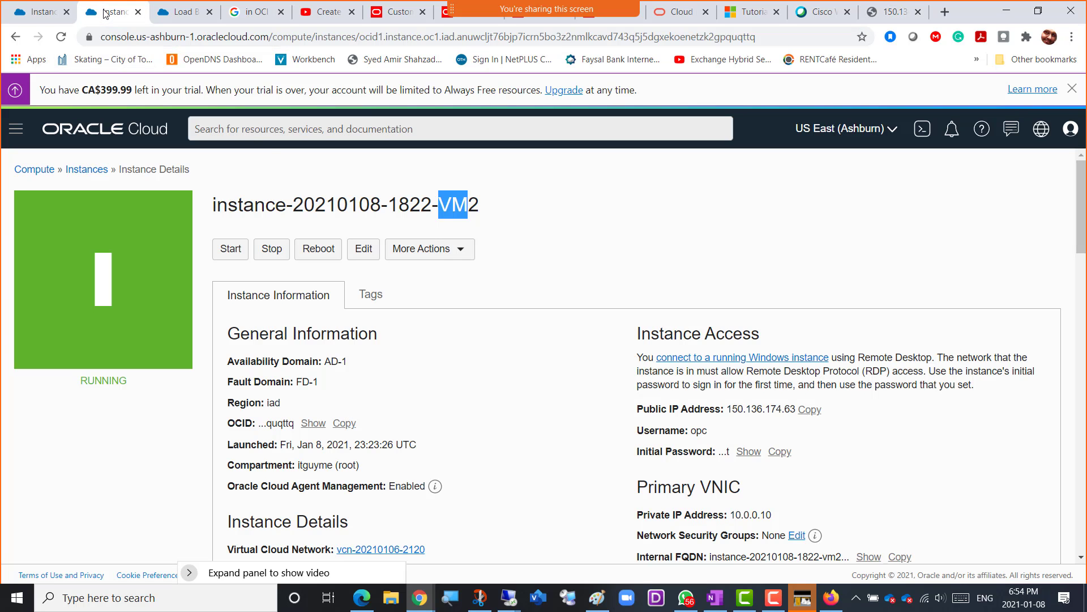
pyautogui.click(807, 409)
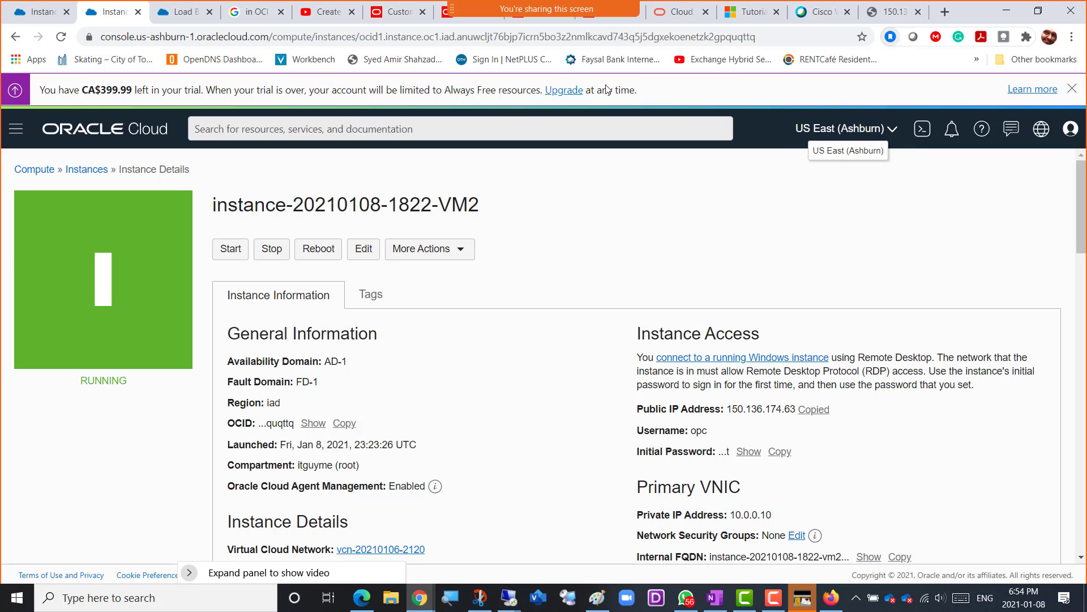
pyautogui.click(61, 37)
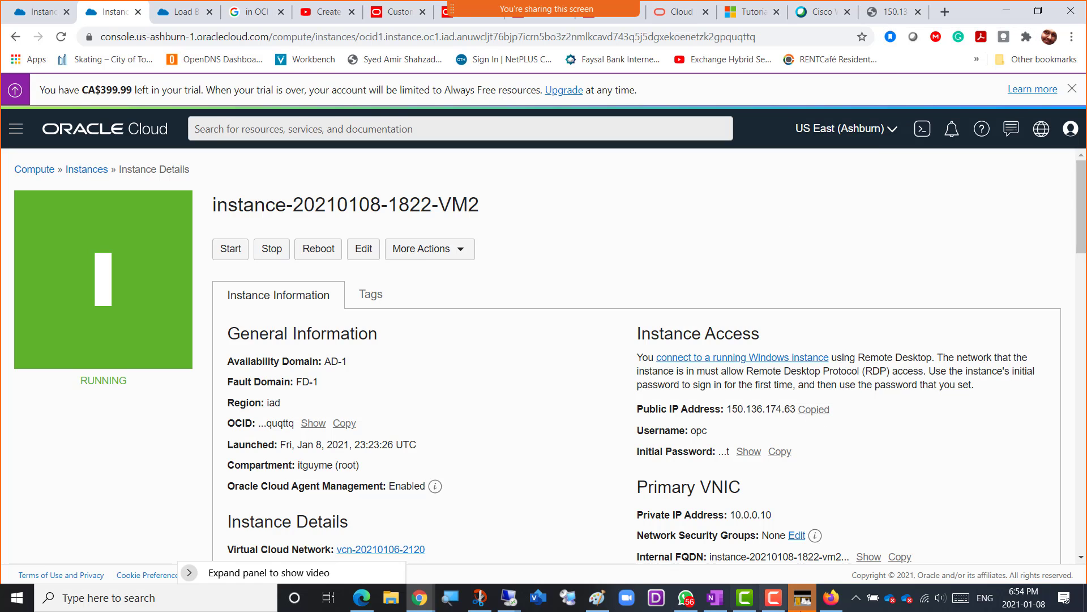
# Load 150.136.174.63 in Firefox to see its Hello World page
pyautogui.click(831, 600)
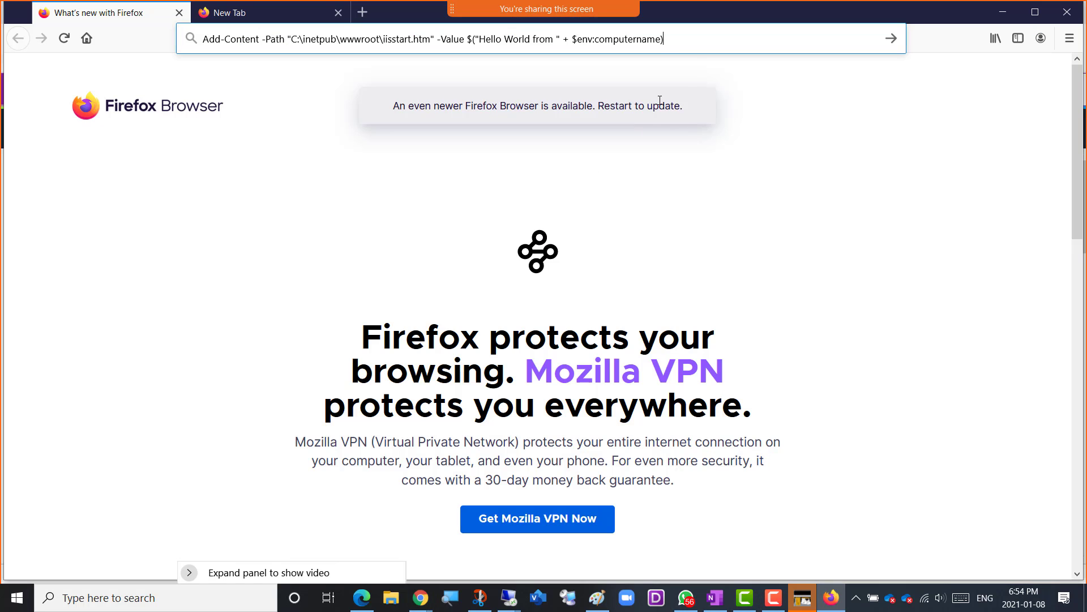
pyautogui.hotkey('ctrl', 'a')
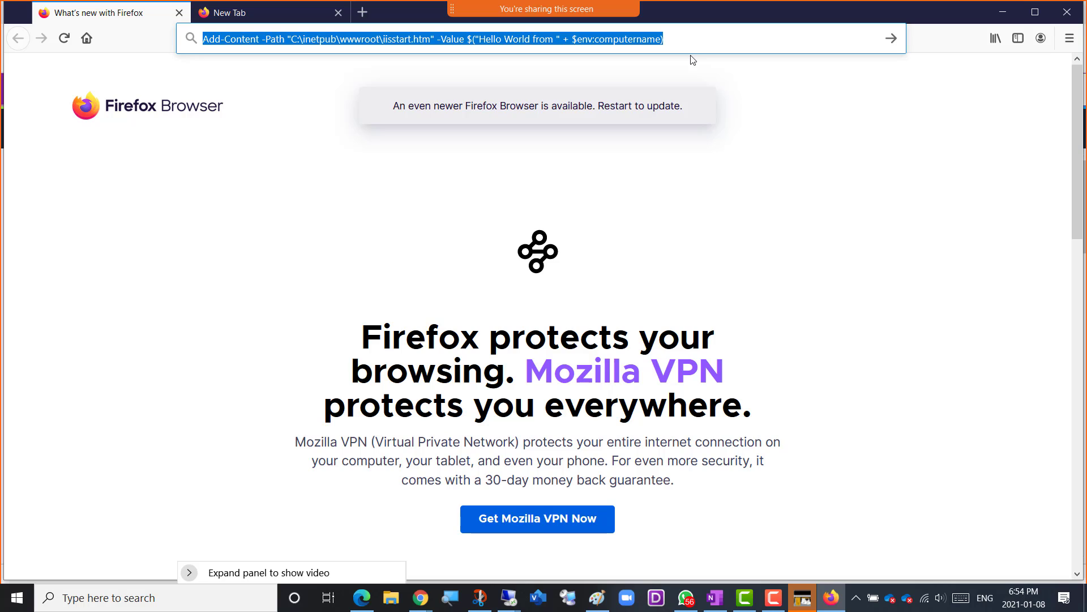
pyautogui.hotkey('ctrl', 'v')
pyautogui.press('Return')
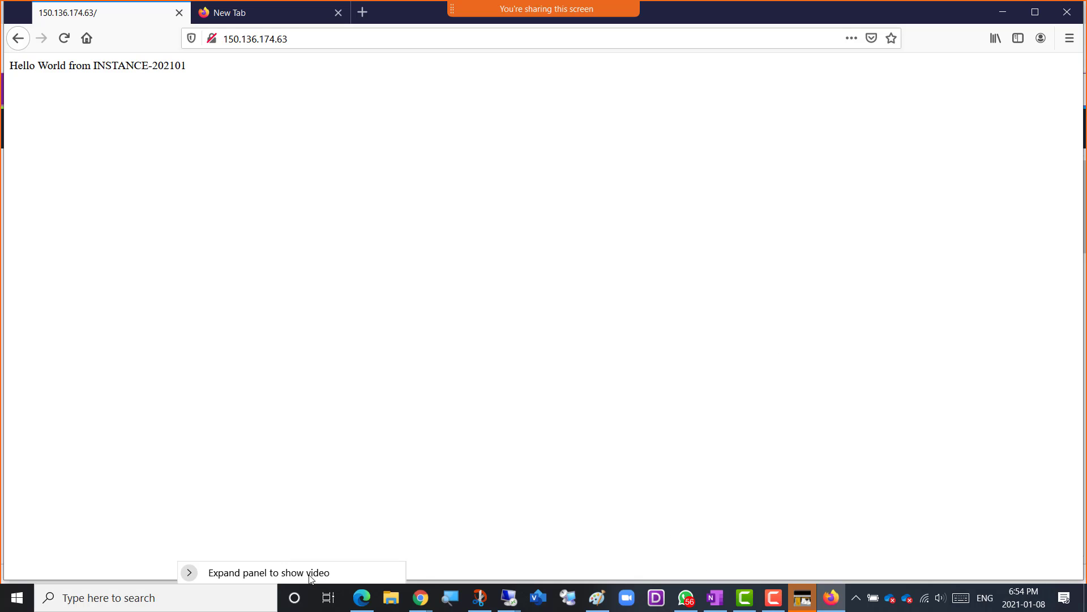
# Load VM1's public IP 129.213.123.104 in Firefox, go back, and minimize Firefox
pyautogui.moveTo(421, 598)
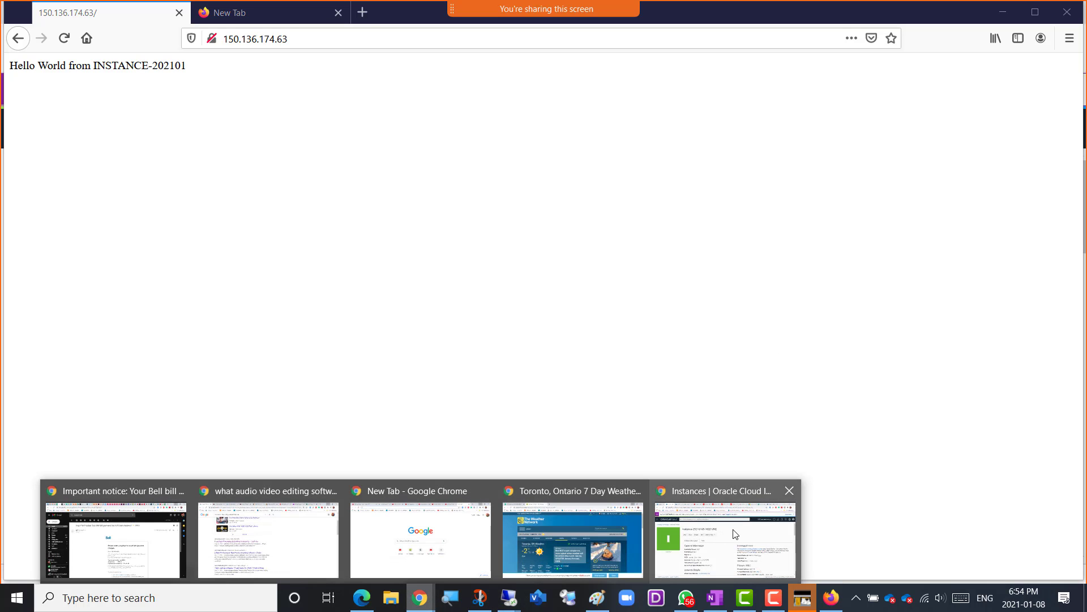
pyautogui.click(732, 533)
pyautogui.click(36, 17)
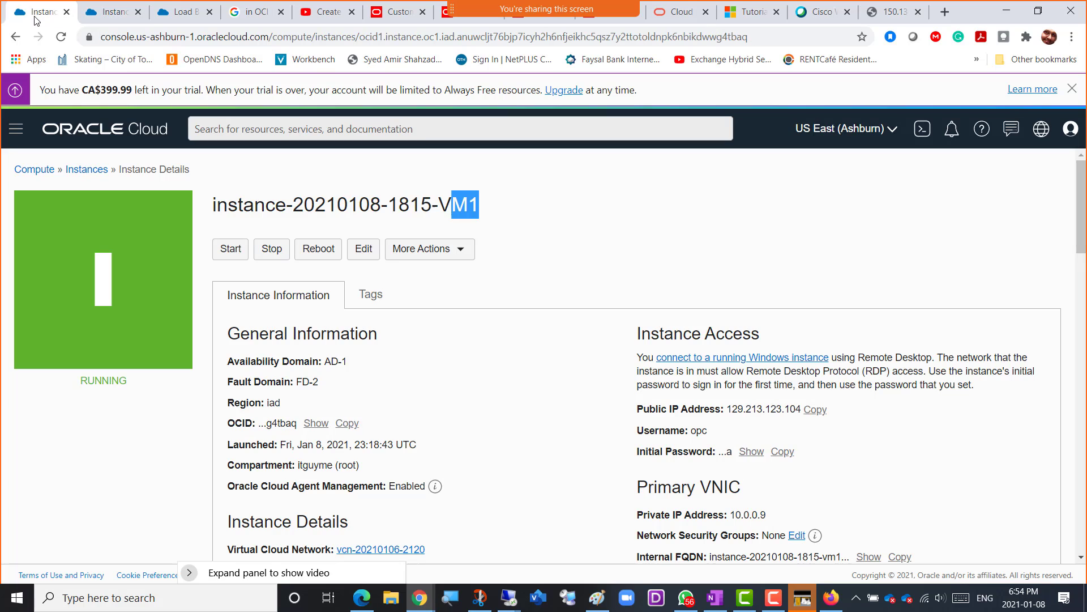
pyautogui.click(817, 411)
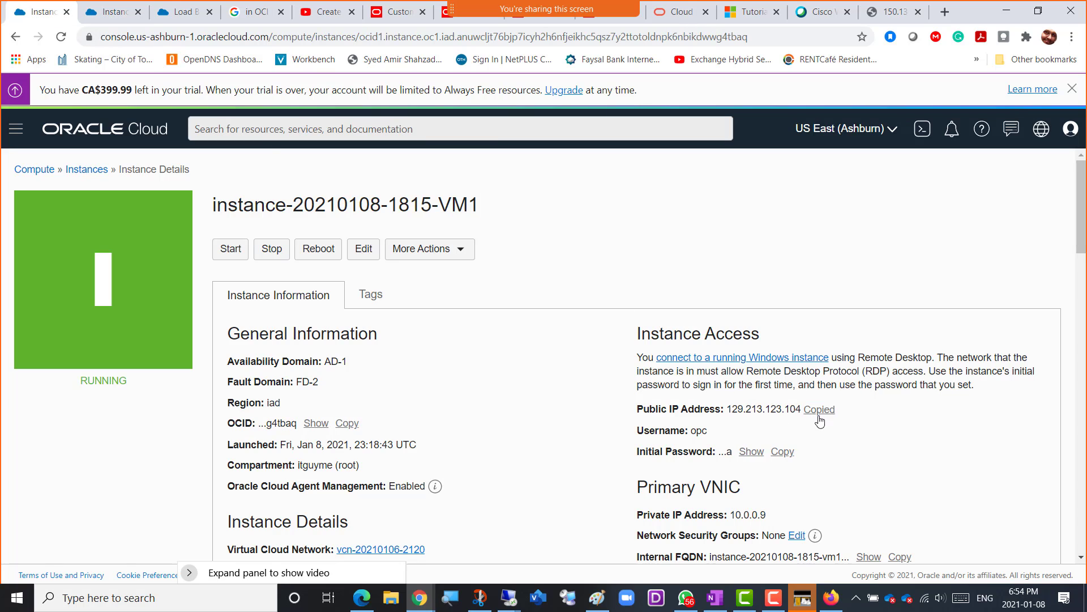
pyautogui.click(831, 597)
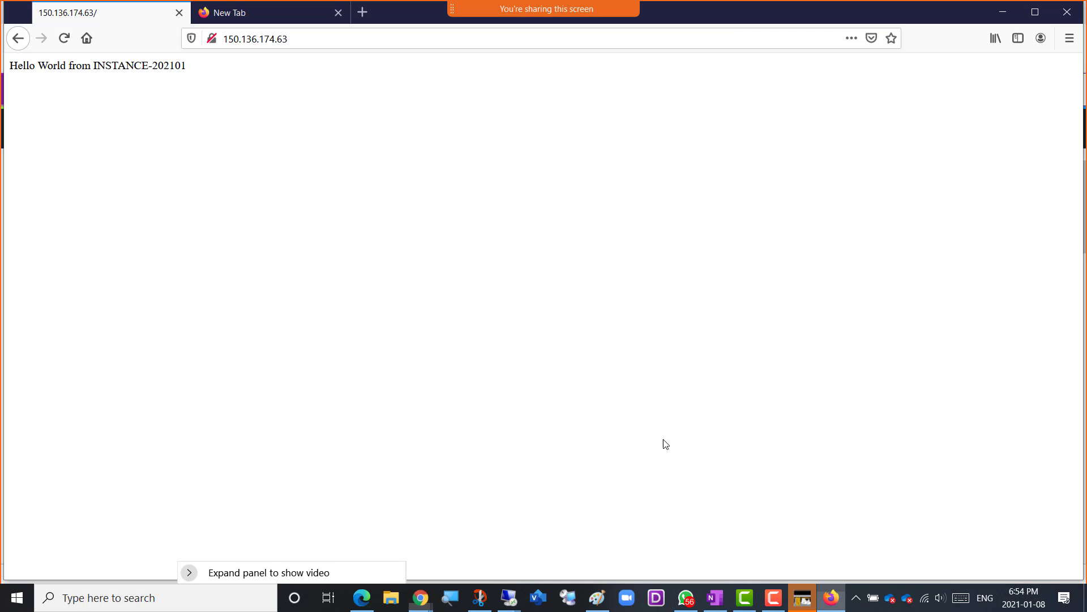
pyautogui.click(310, 38)
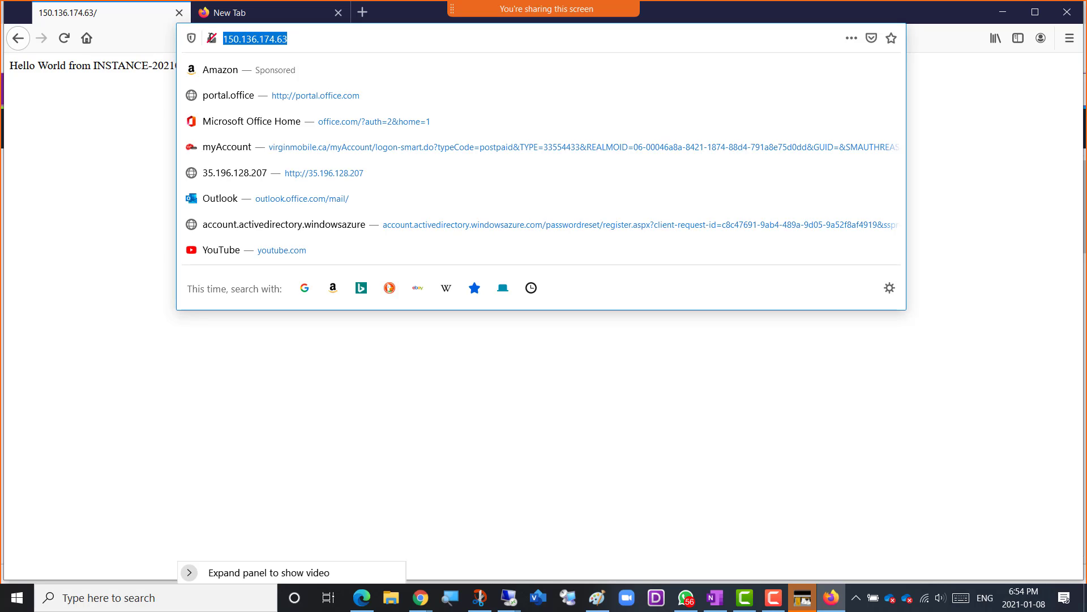
pyautogui.write('129.213.123.104')
pyautogui.press('Return')
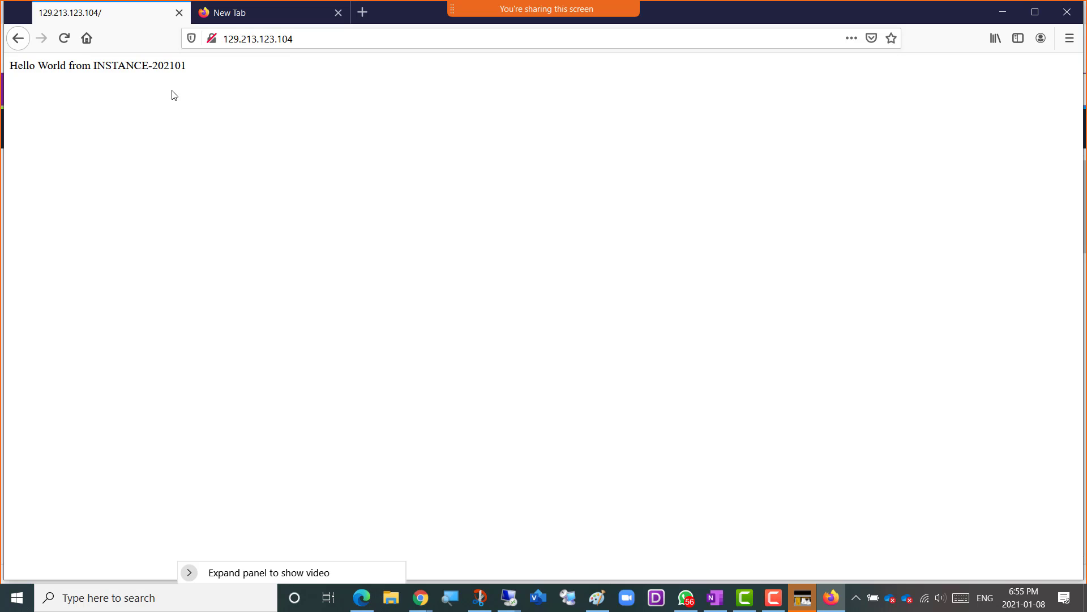
pyautogui.click(18, 38)
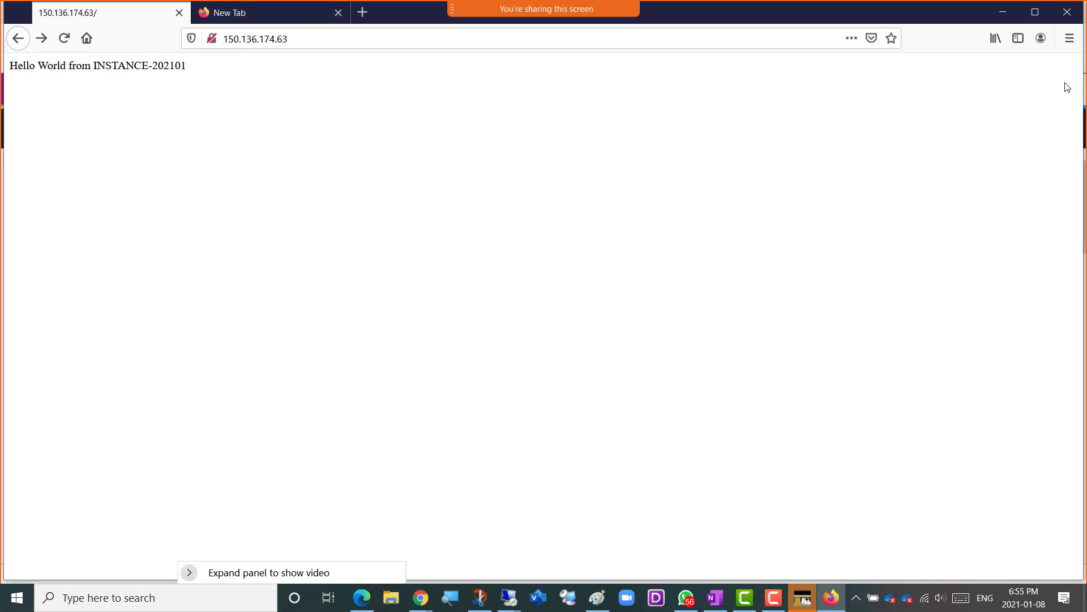
pyautogui.click(1004, 10)
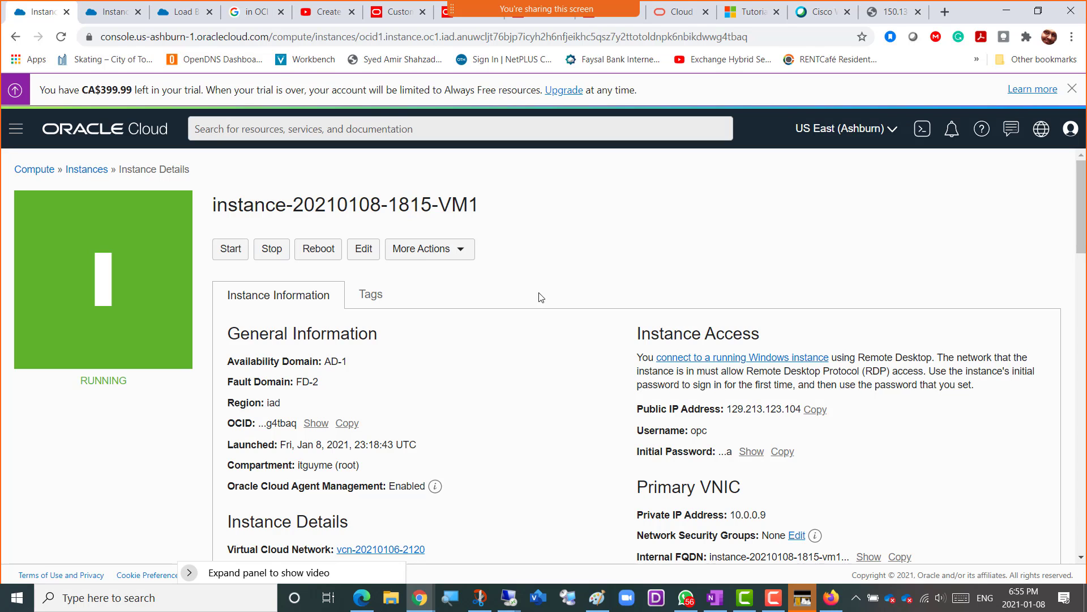
pyautogui.click(185, 14)
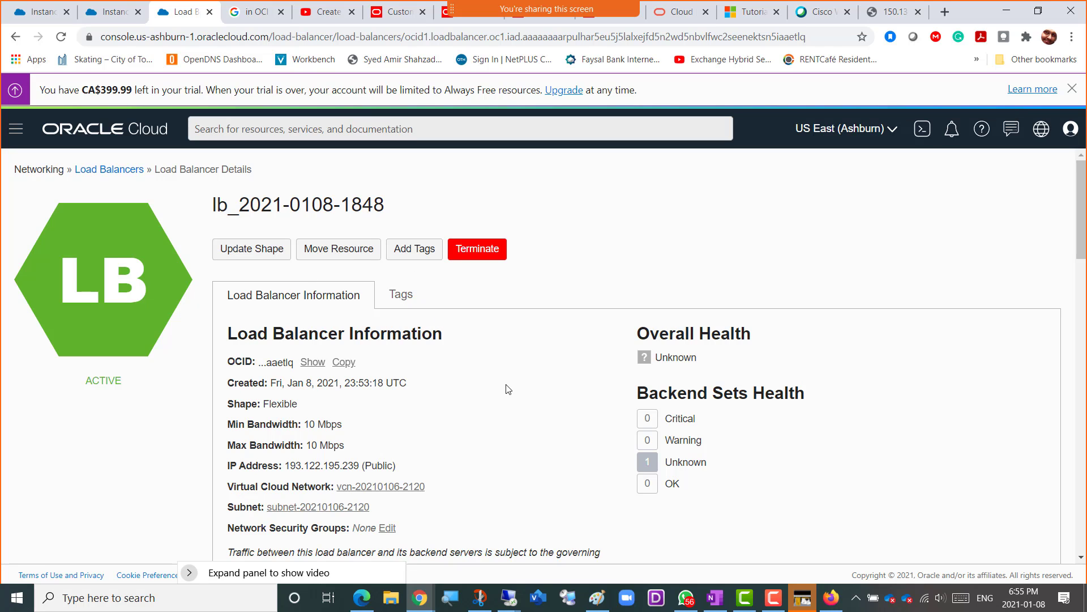
pyautogui.scroll(-1, 508, 389)
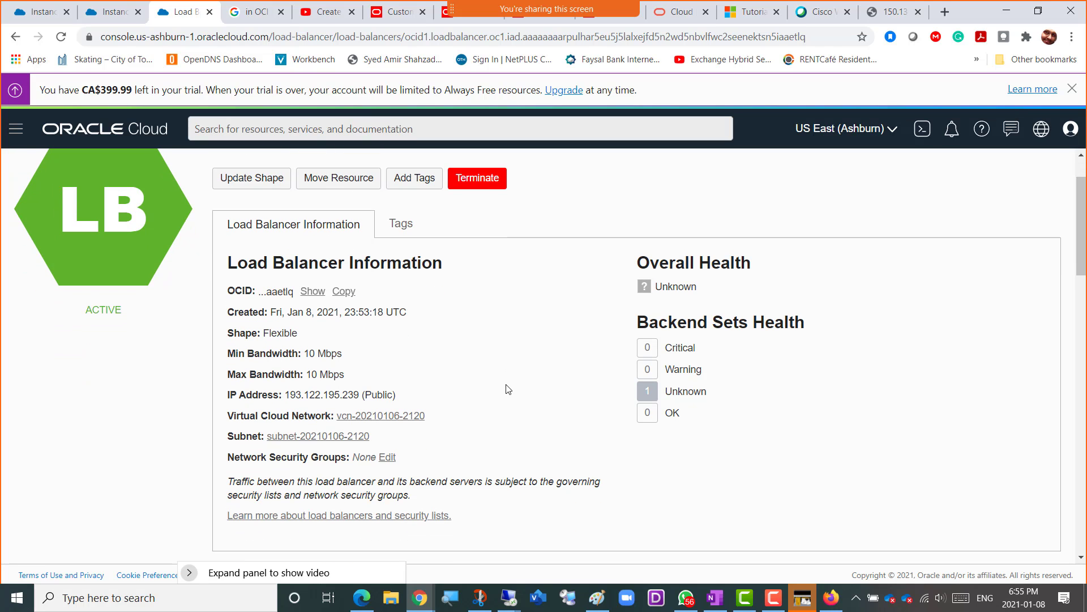
pyautogui.scroll(-3, 508, 389)
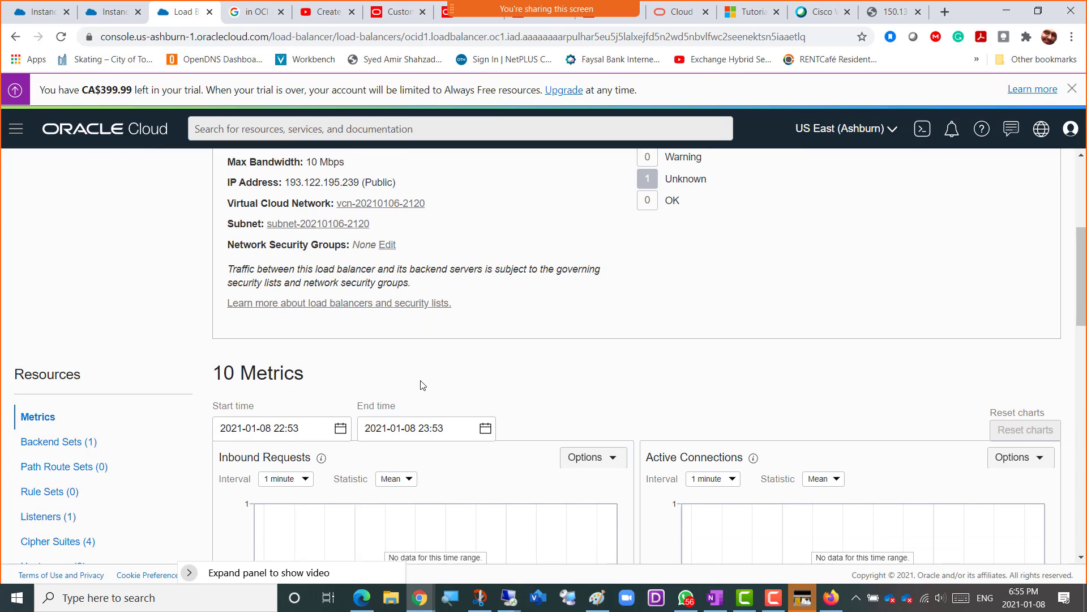
pyautogui.scroll(-5, 490, 385)
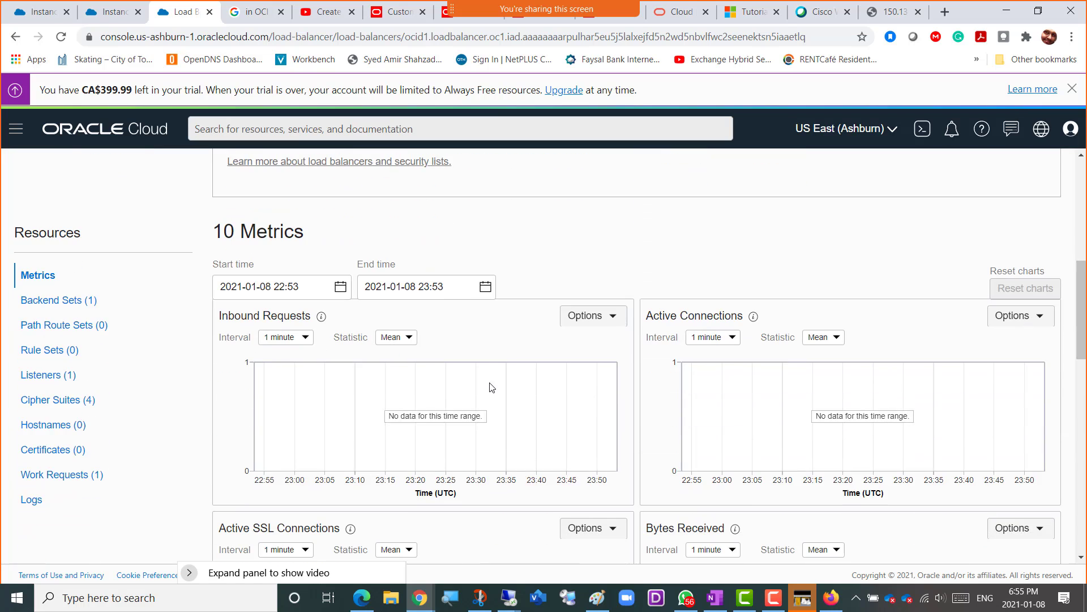
pyautogui.scroll(-5, 489, 382)
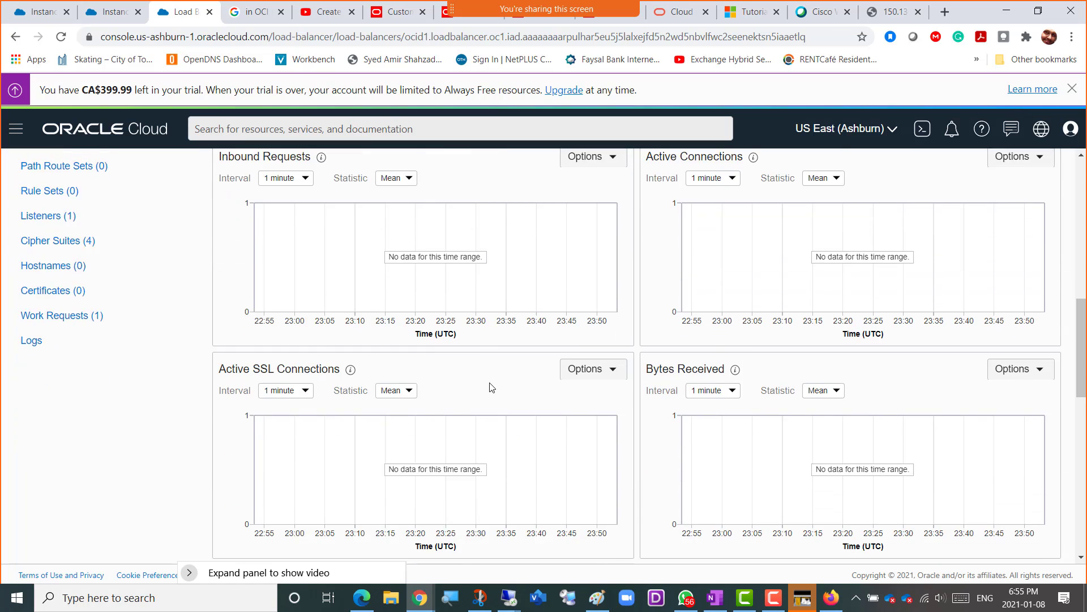
pyautogui.scroll(-5, 489, 383)
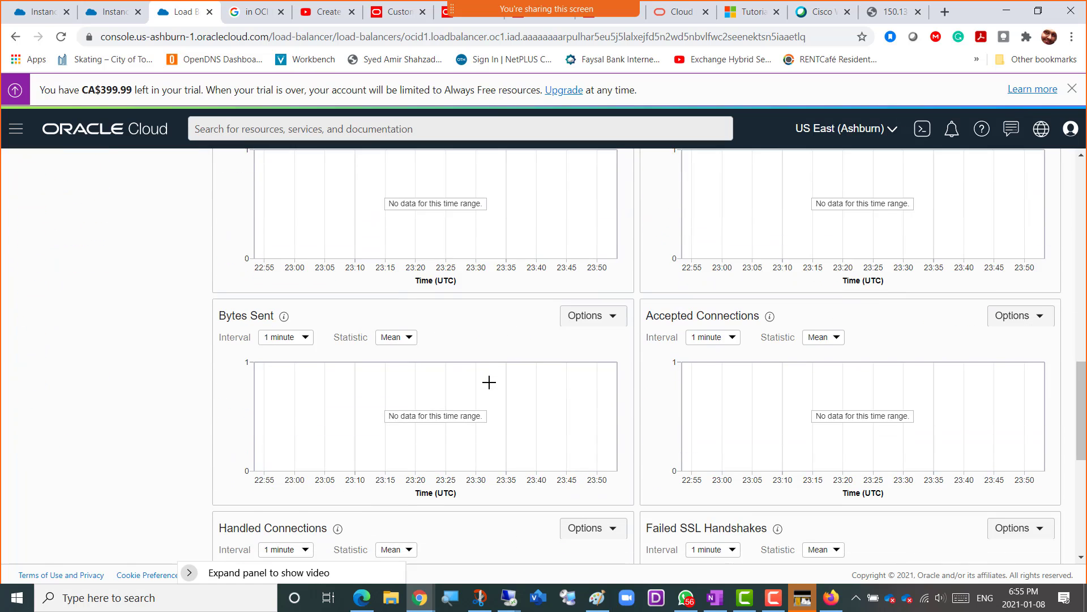
pyautogui.scroll(-2, 491, 387)
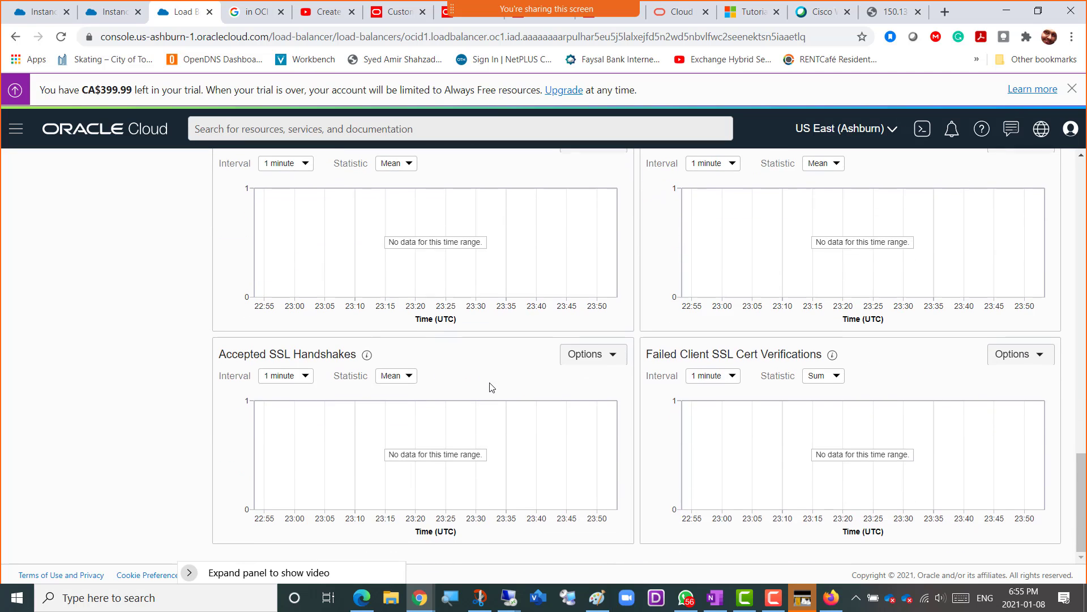
pyautogui.scroll(12, 491, 387)
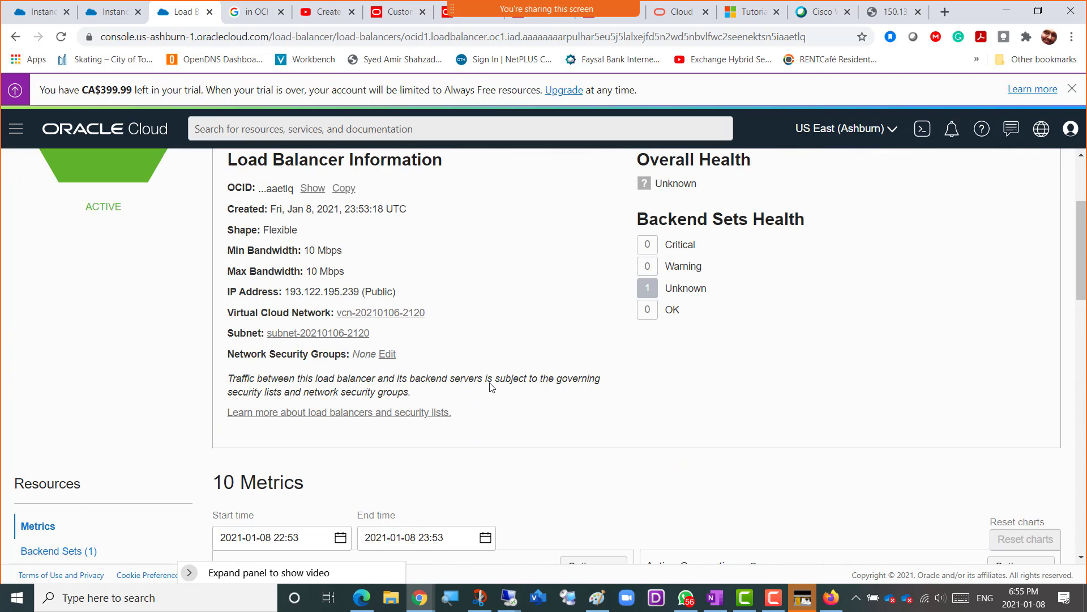
pyautogui.scroll(3, 491, 388)
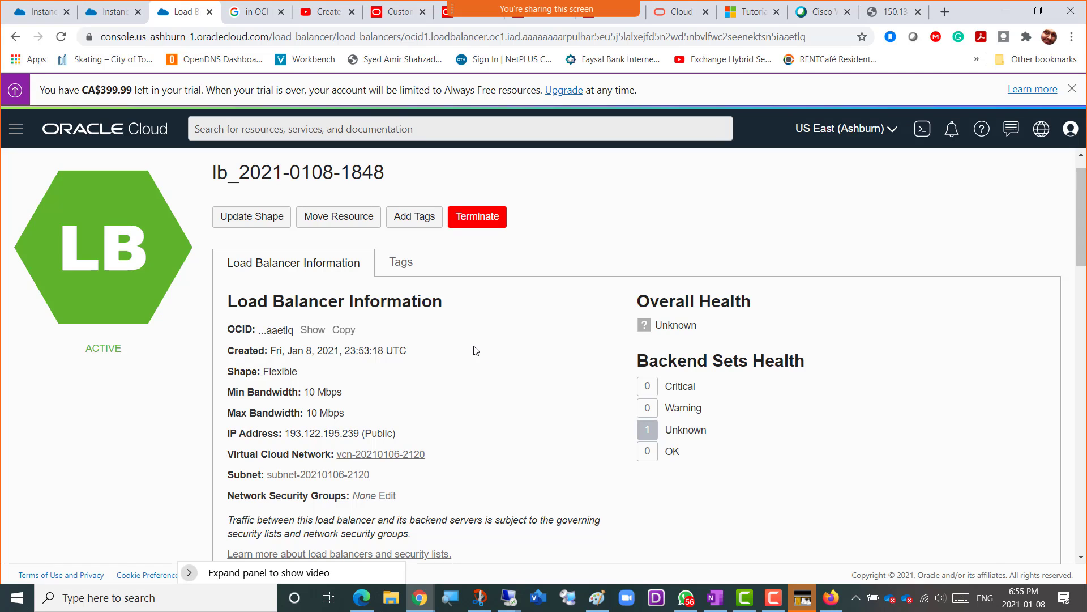
pyautogui.scroll(-1, 486, 356)
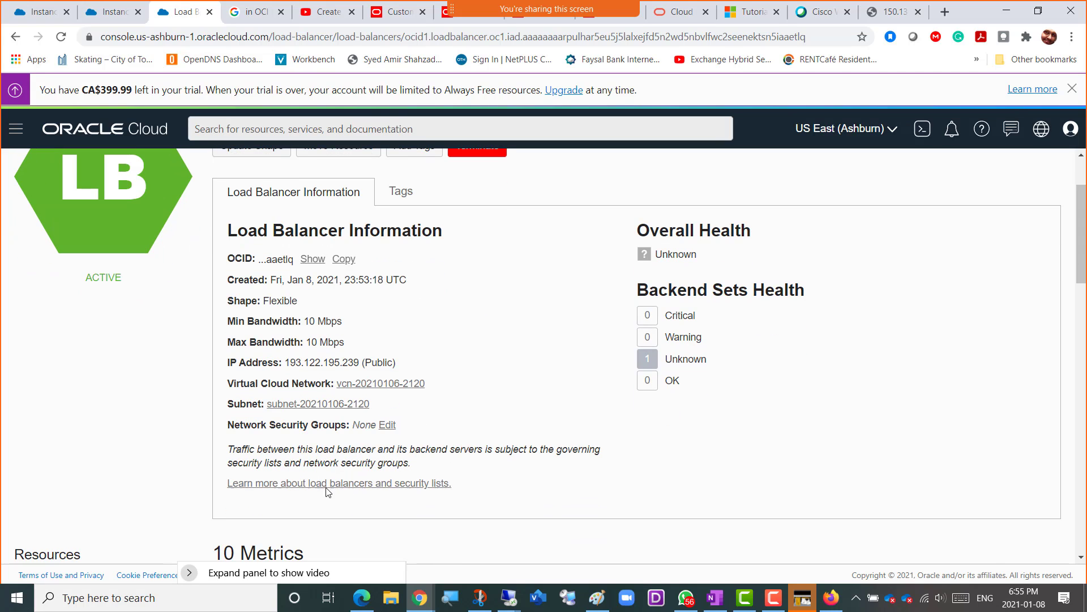
pyautogui.scroll(2, 414, 414)
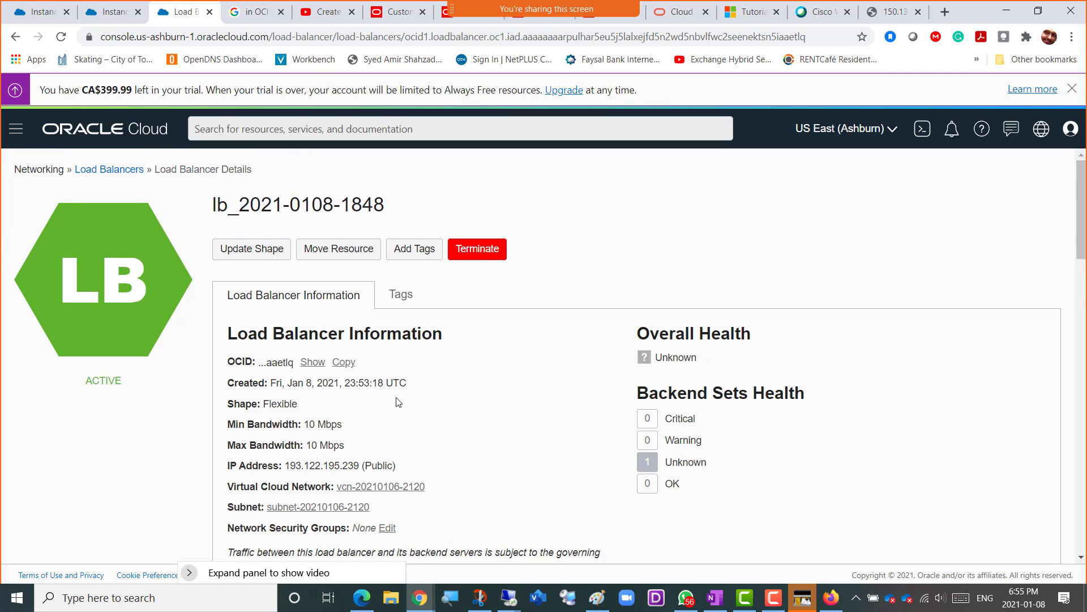
pyautogui.click(312, 361)
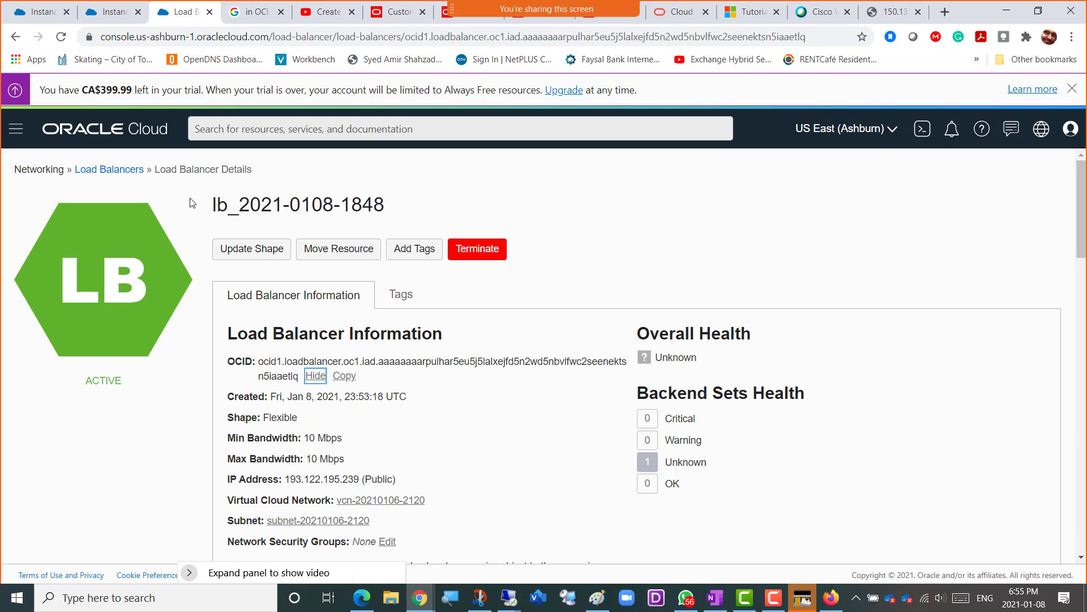
pyautogui.click(125, 172)
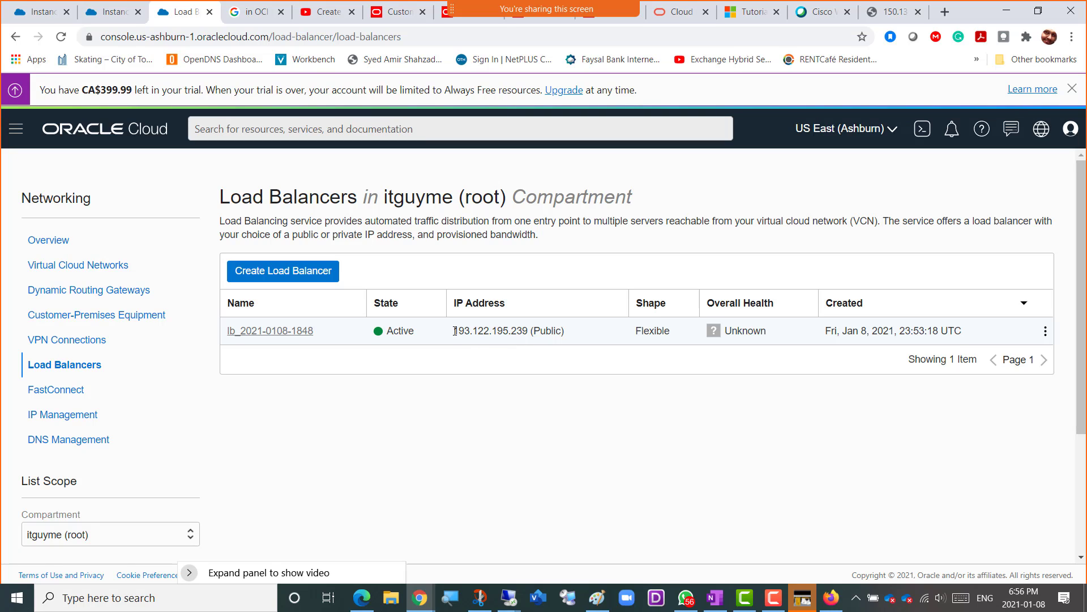
# Copy the load balancer's public IP 193.122.195.239
pyautogui.moveTo(456, 331); pyautogui.dragTo(531, 332)
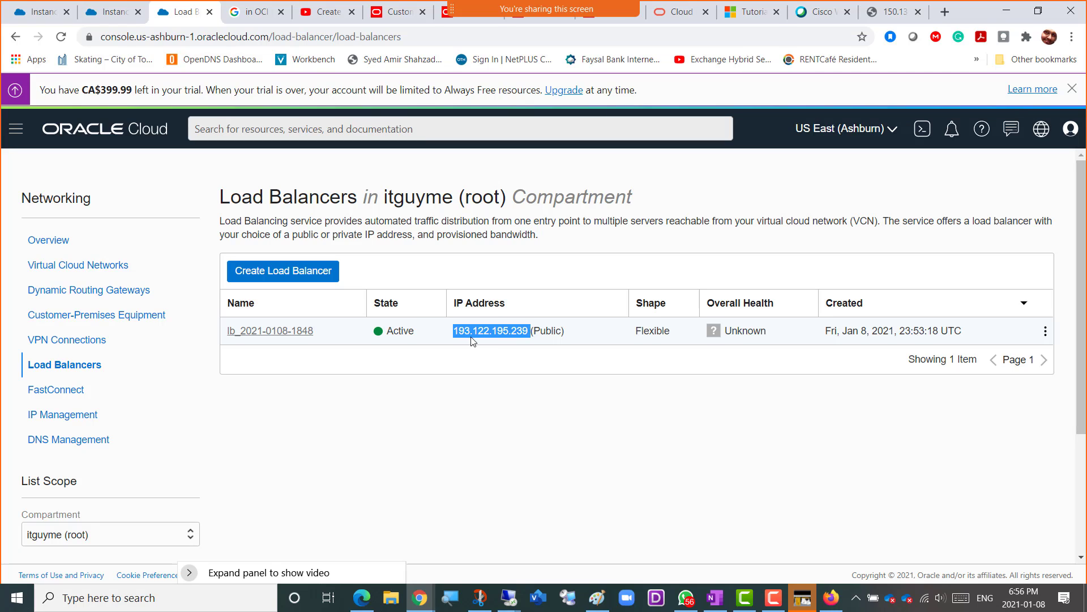
pyautogui.click(470, 355)
pyautogui.moveTo(453, 330); pyautogui.dragTo(529, 330)
pyautogui.click(521, 340)
# Load 193.122.195.239 in Chrome's test tab, showing Hello World from INSTANCE-202101
pyautogui.click(895, 11)
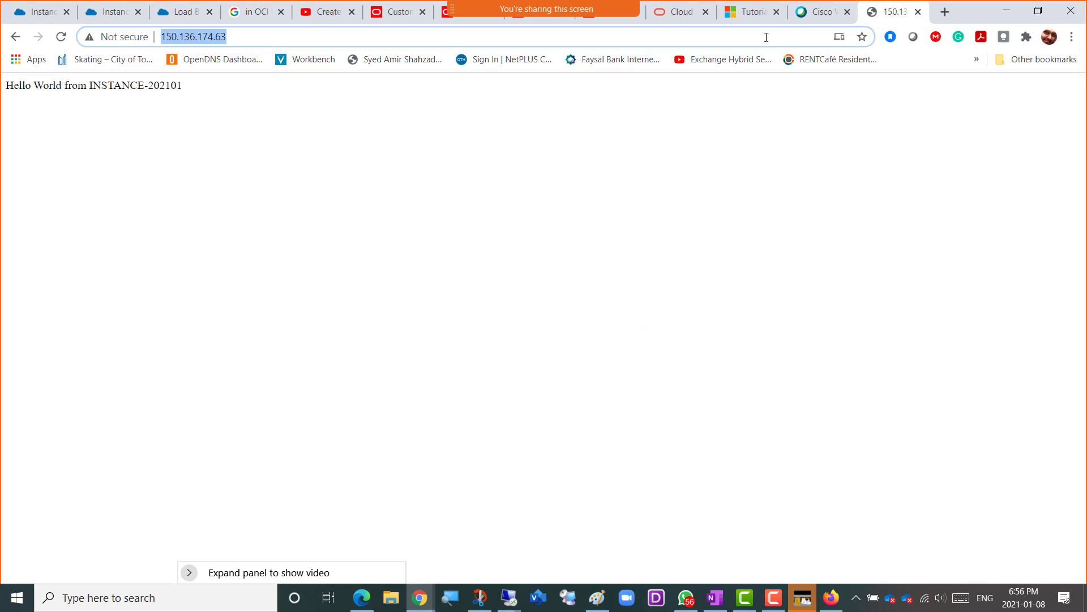
pyautogui.rightClick(215, 38)
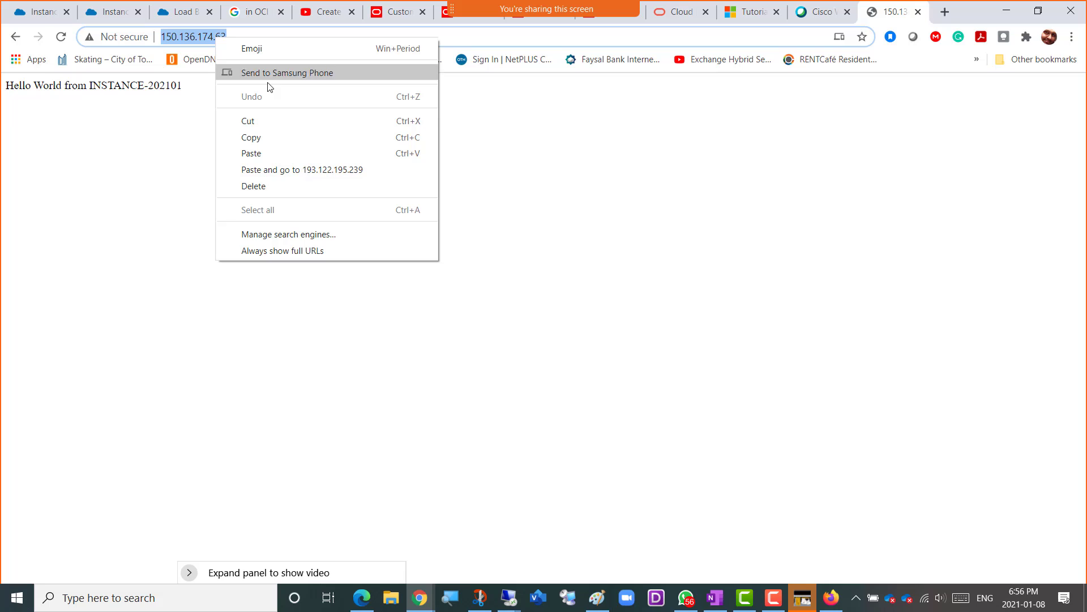
pyautogui.click(281, 153)
pyautogui.press('Return')
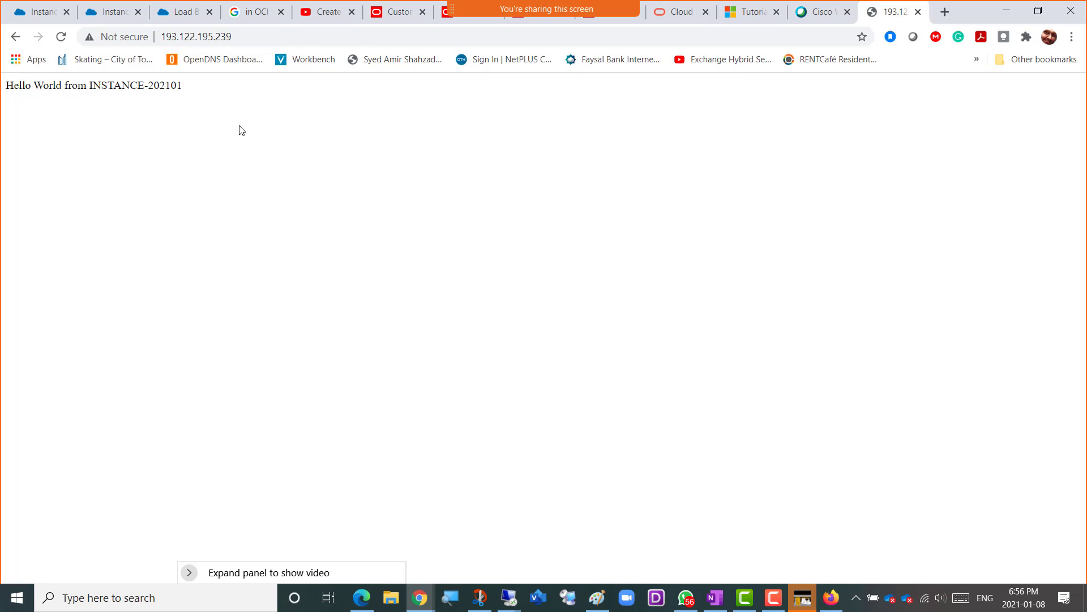
# Load 193.122.195.239 in Firefox to confirm it serves Hello World from INSTANCE-202101
pyautogui.click(831, 597)
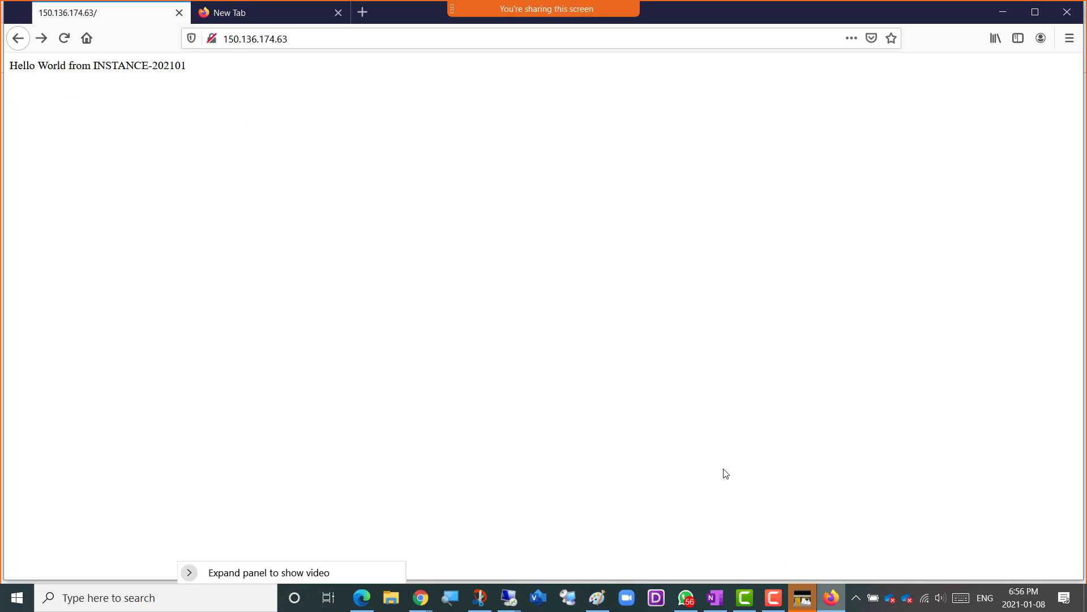
pyautogui.click(208, 35)
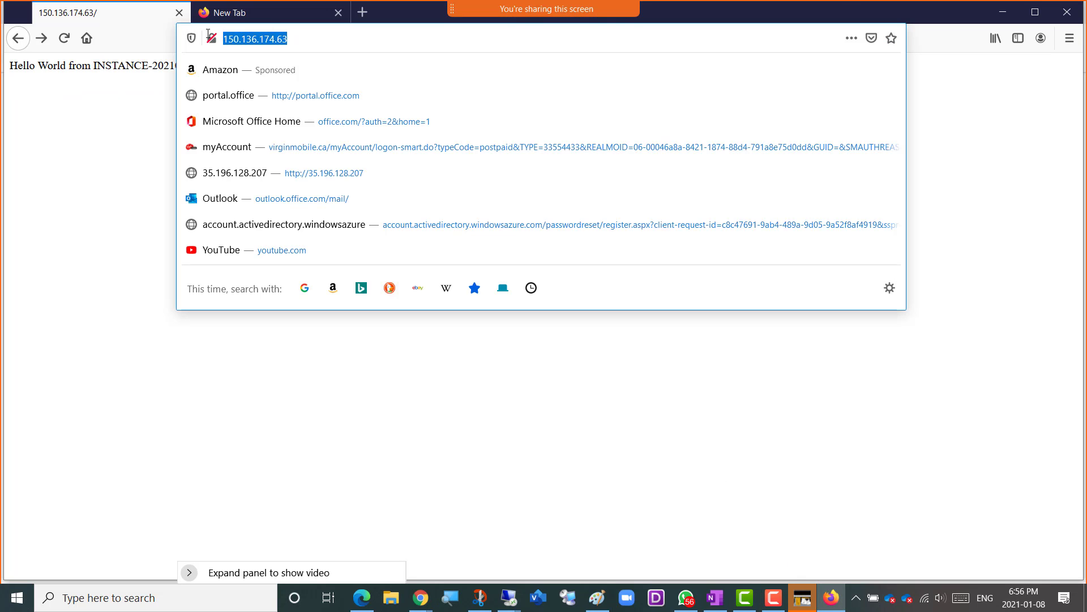
pyautogui.hotkey('ctrl', 'v')
pyautogui.press('Return')
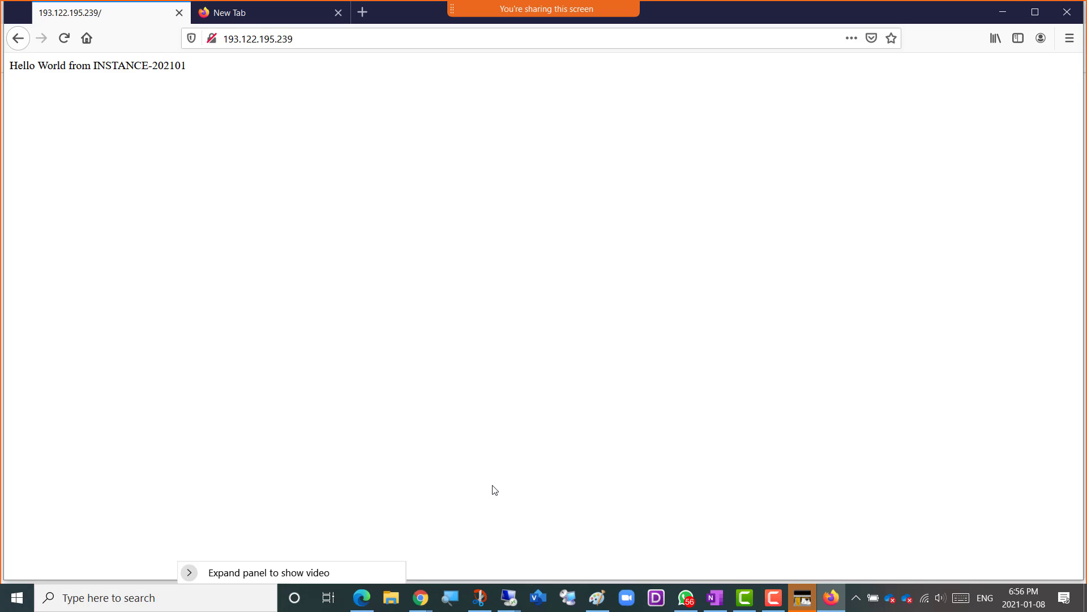
pyautogui.click(416, 600)
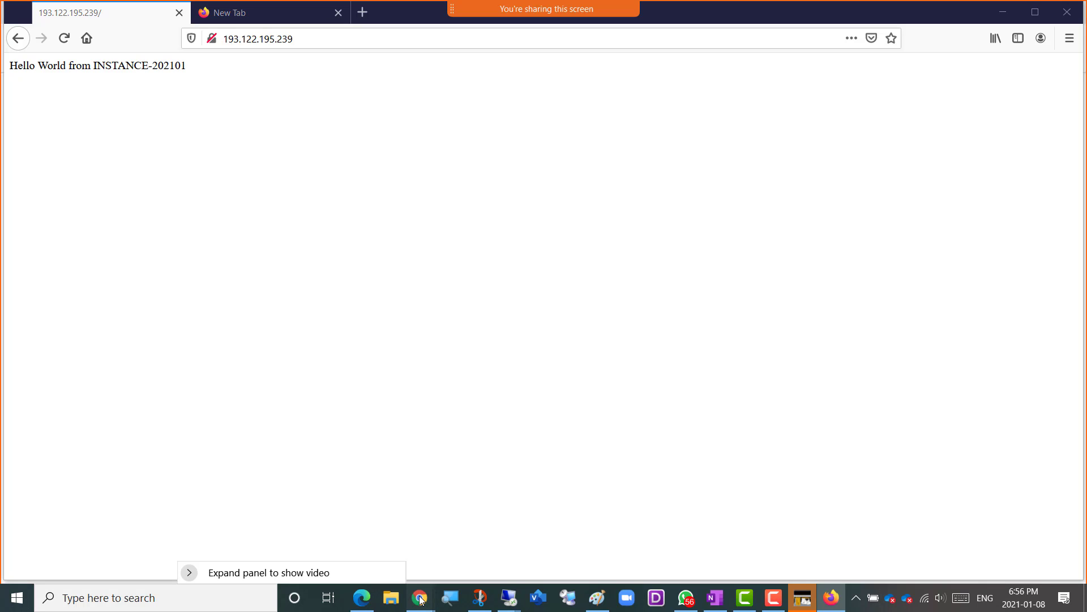
# In Edge, load 193.122.195.239 and confirm Hello World from INSTANCE-202101
pyautogui.click(361, 598)
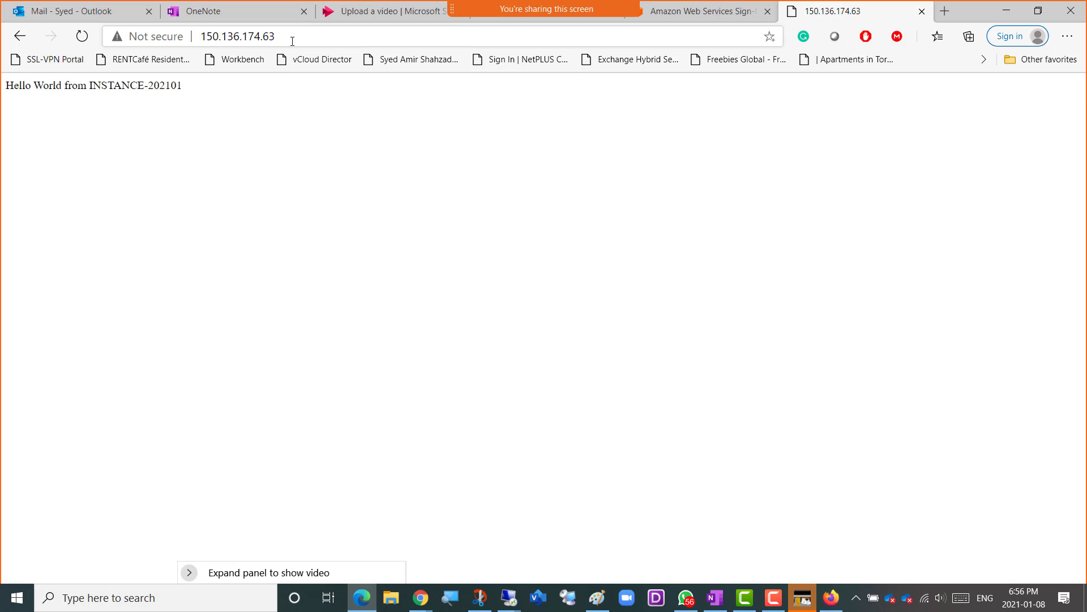
pyautogui.click(105, 26)
pyautogui.write('193.122.195.239')
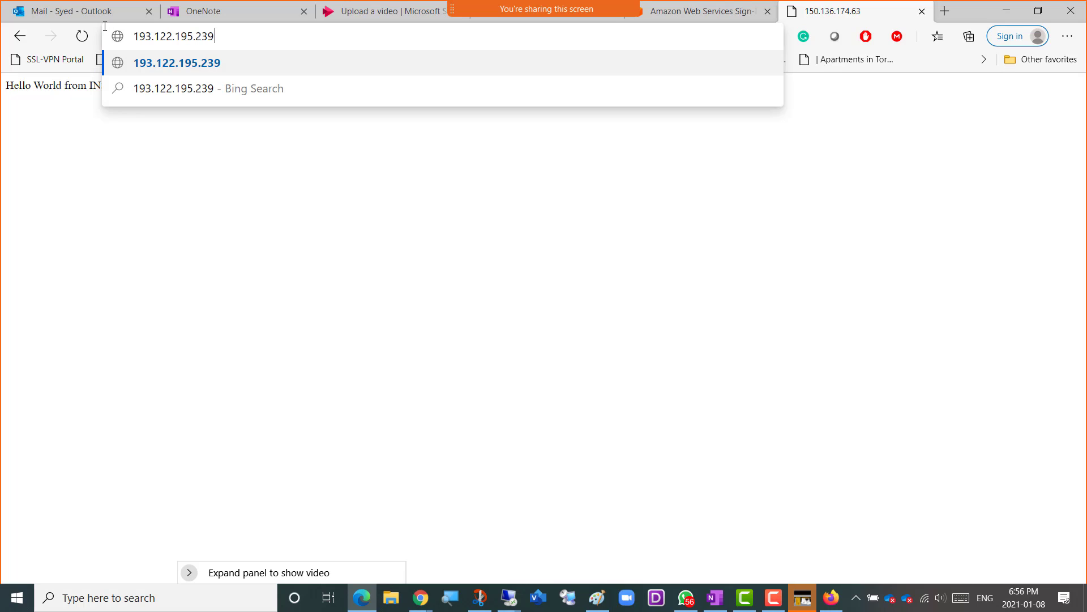
pyautogui.press('Return')
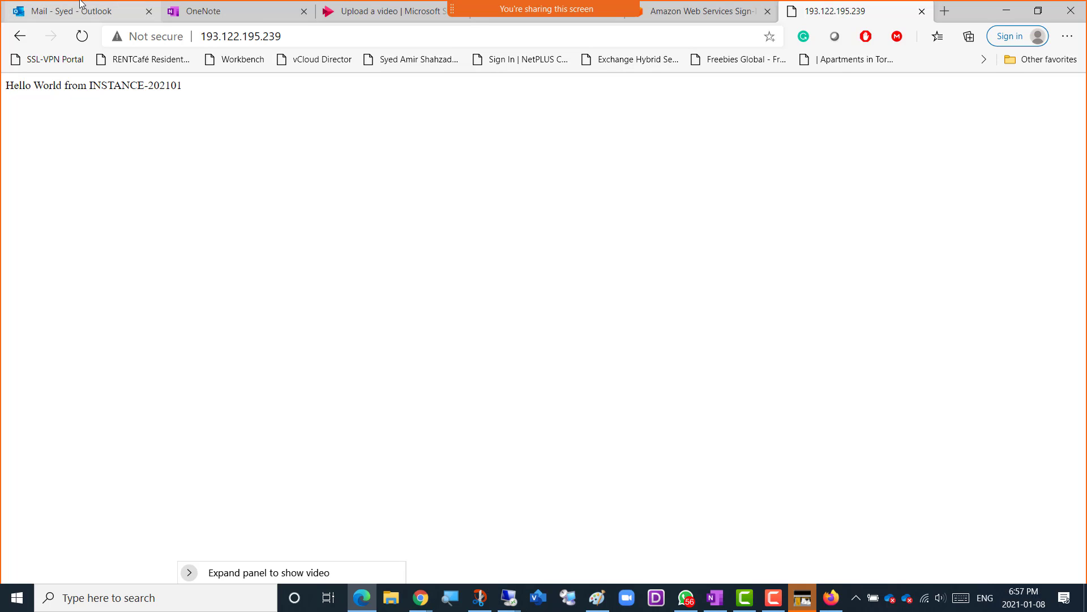
# Minimize the Edge, Firefox and Chrome windows to show the desktop
pyautogui.click(1006, 11)
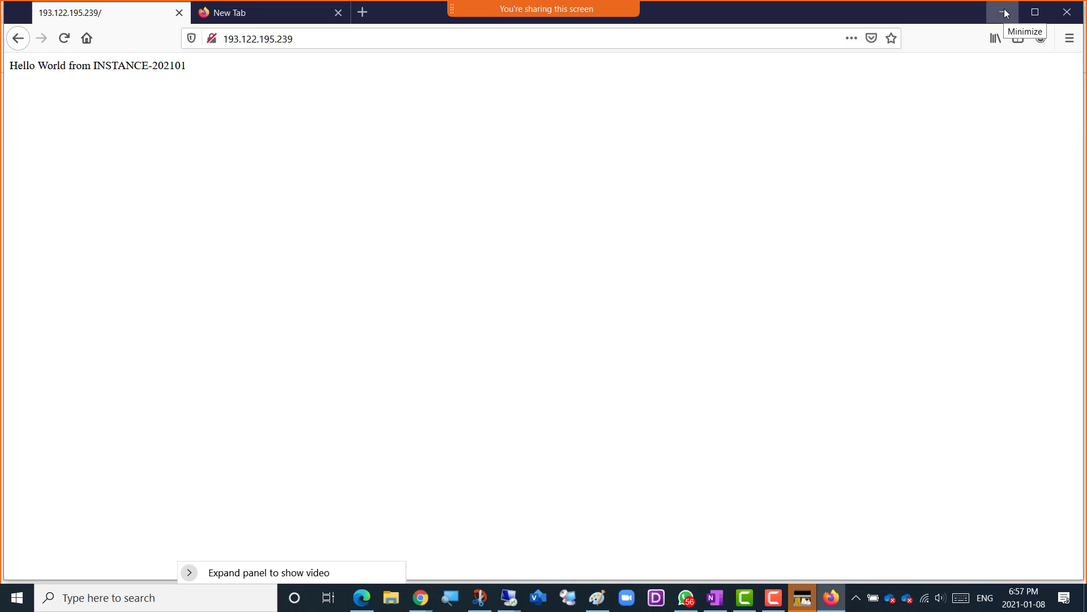
pyautogui.click(1006, 12)
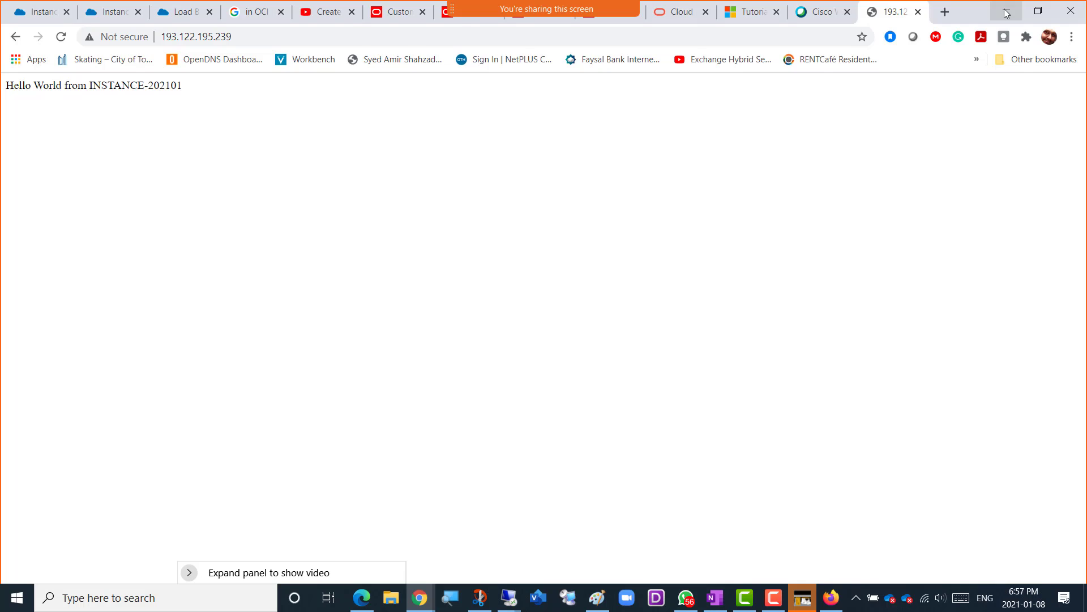
pyautogui.click(1005, 12)
# In OneNote, add indented Load balancing and Autoscaling bullets under COMPUTE - Oracle Cloud
pyautogui.click(790, 120)
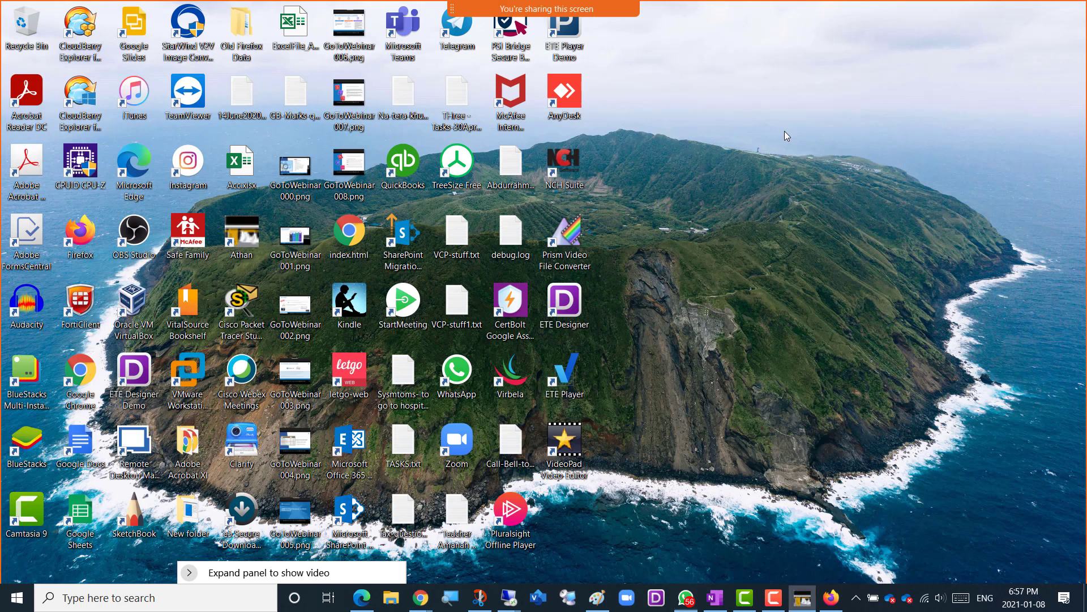
pyautogui.click(739, 603)
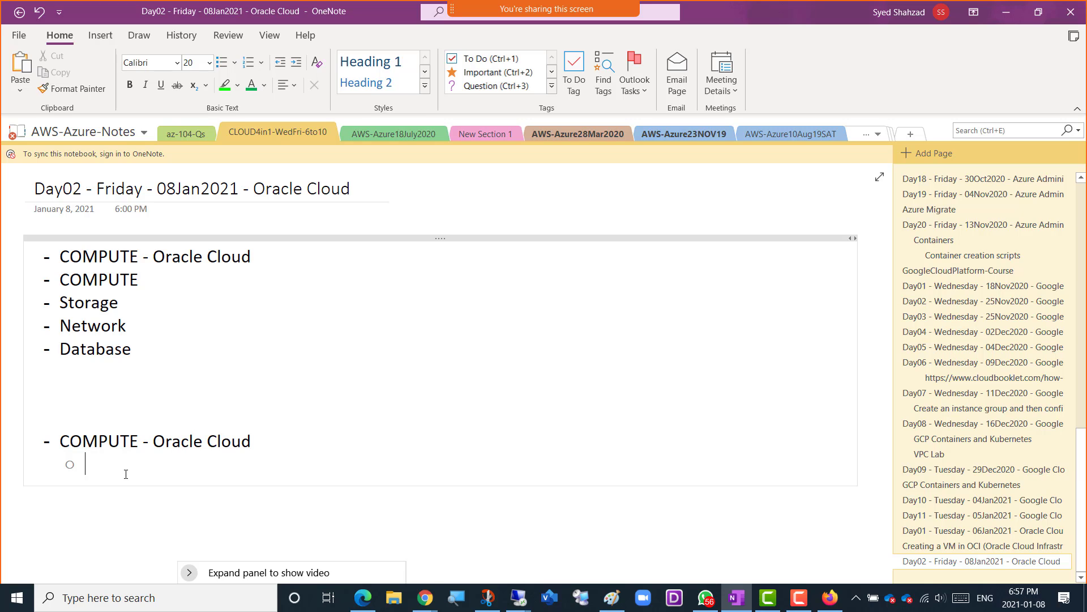
pyautogui.press('BackSpace')
pyautogui.press('Tab')
pyautogui.write('Load ba')
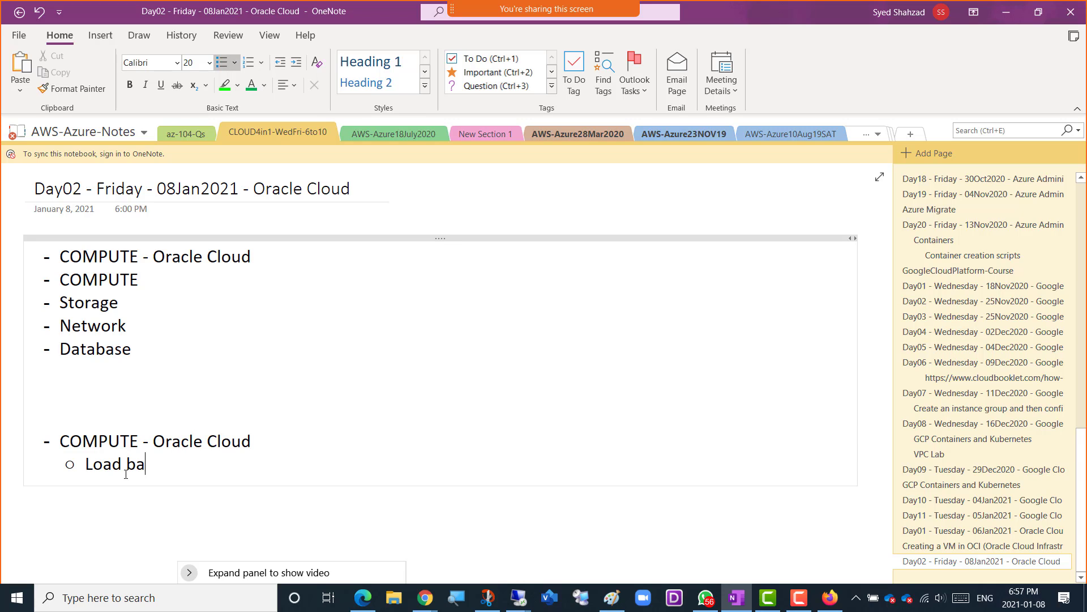
pyautogui.write('lancing ')
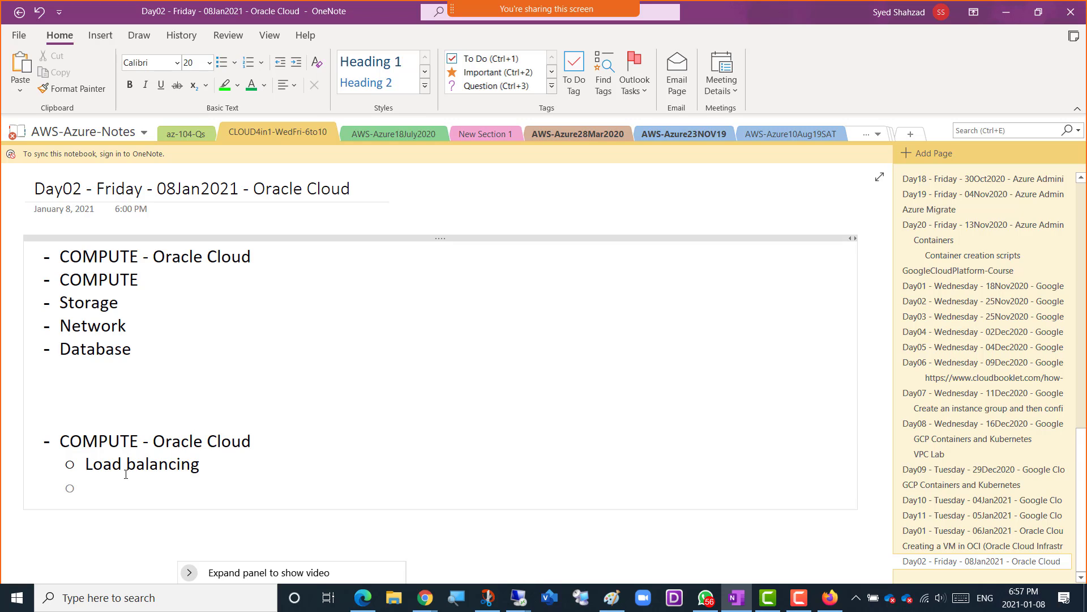
pyautogui.write('Auto')
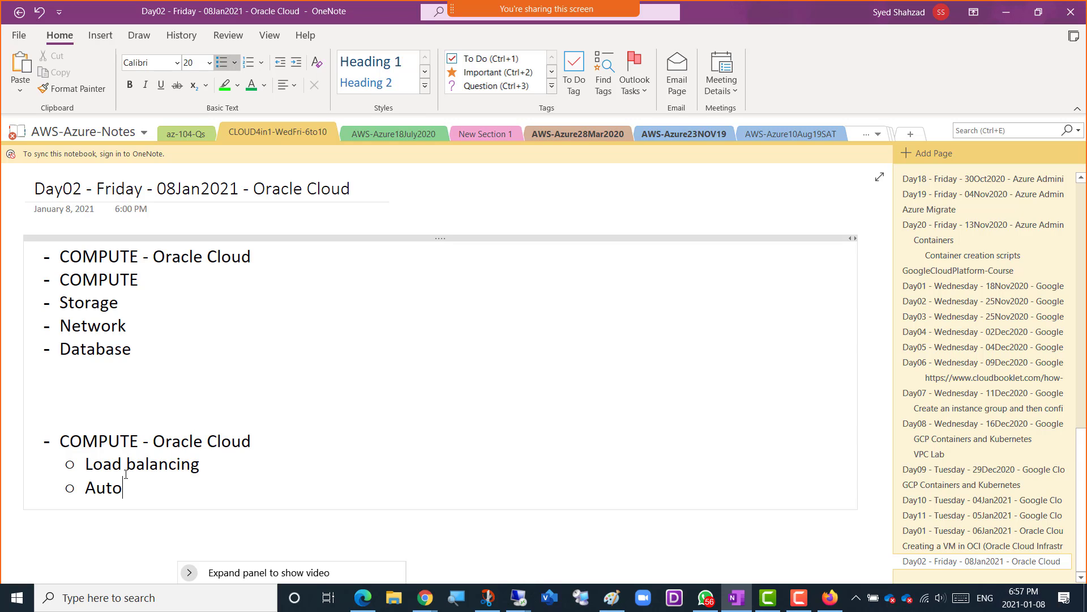
pyautogui.write('scaling')
pyautogui.hotkey('alt', 'Tab')
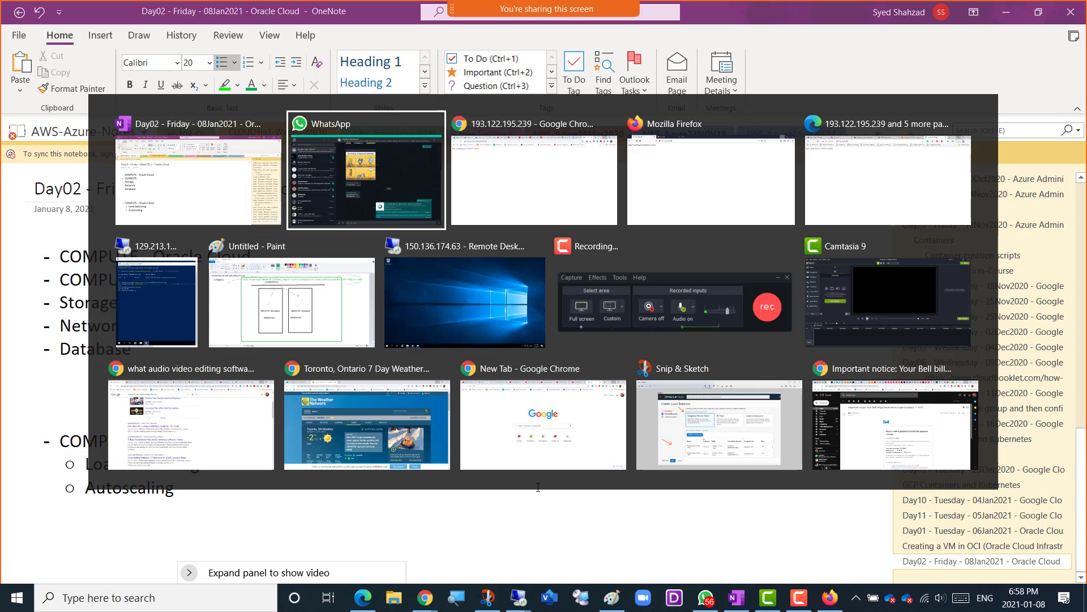
pyautogui.hotkey('alt', 'Tab')
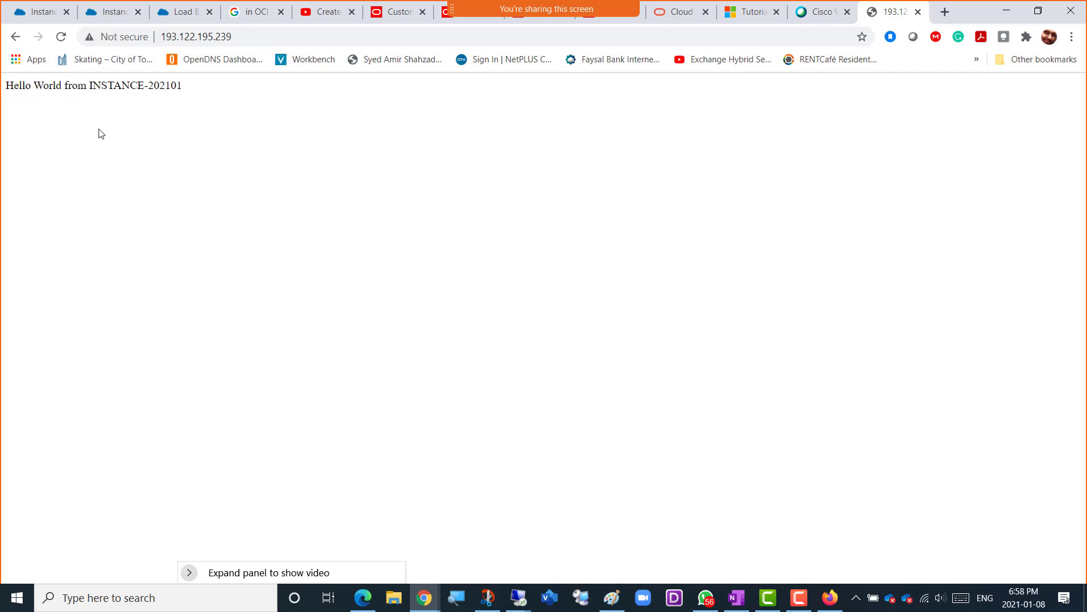
pyautogui.click(41, 12)
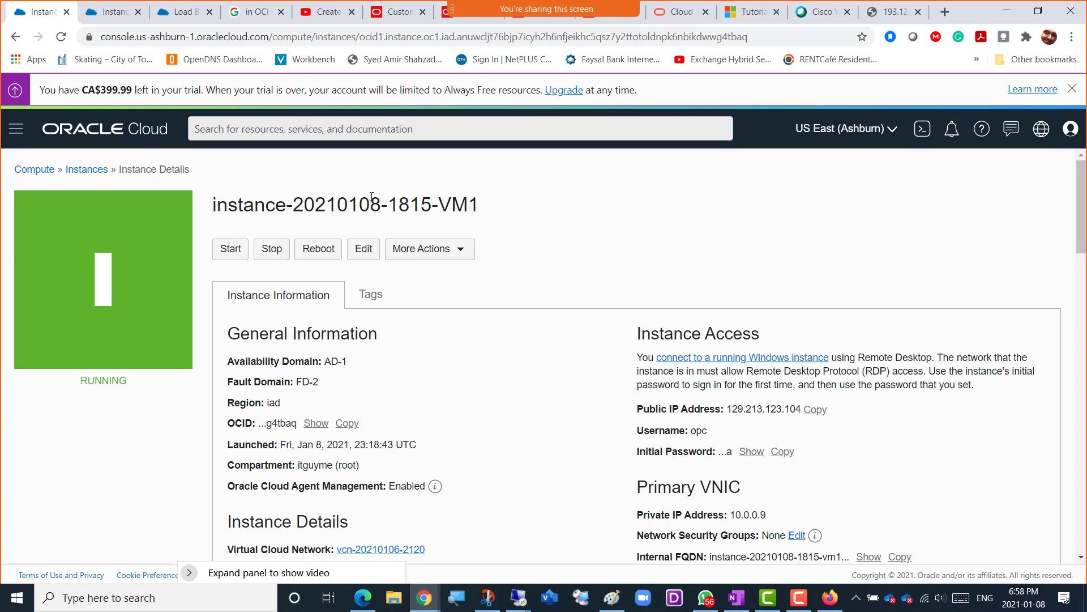
pyautogui.click(271, 252)
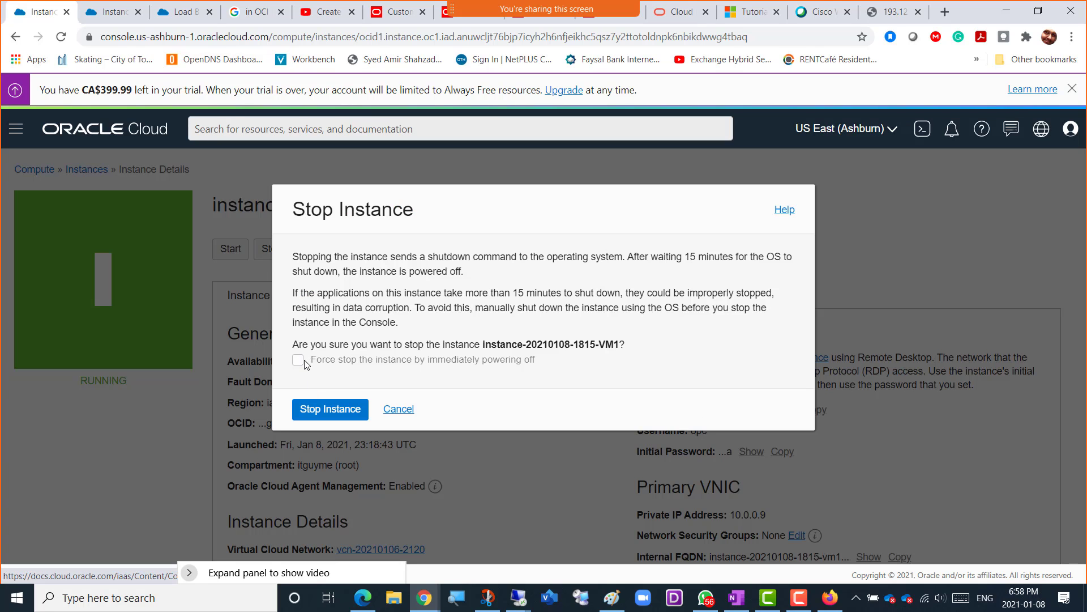
pyautogui.click(299, 360)
pyautogui.click(326, 459)
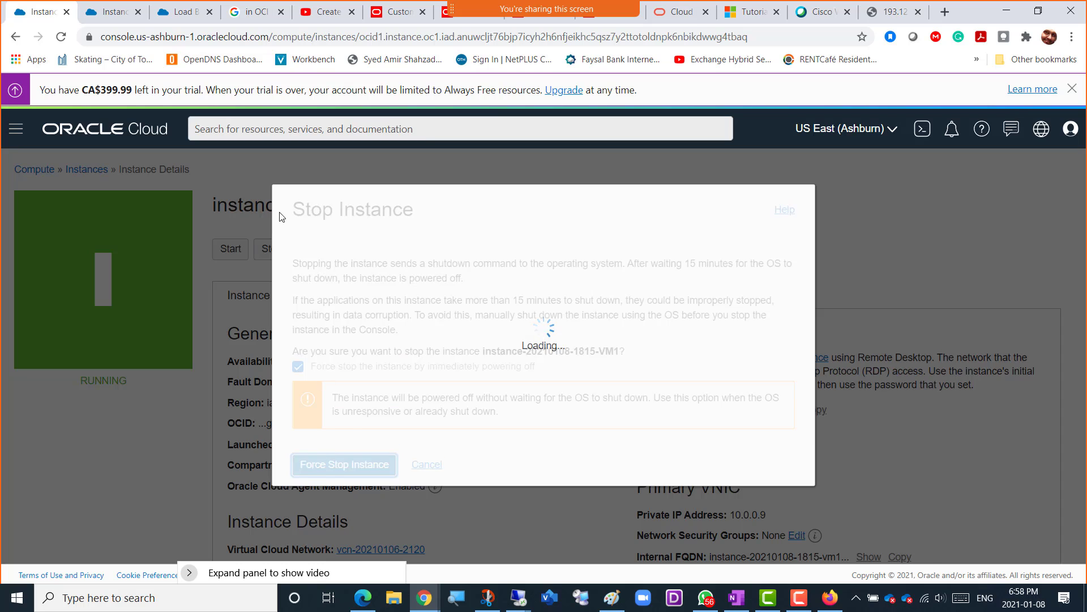
pyautogui.click(115, 14)
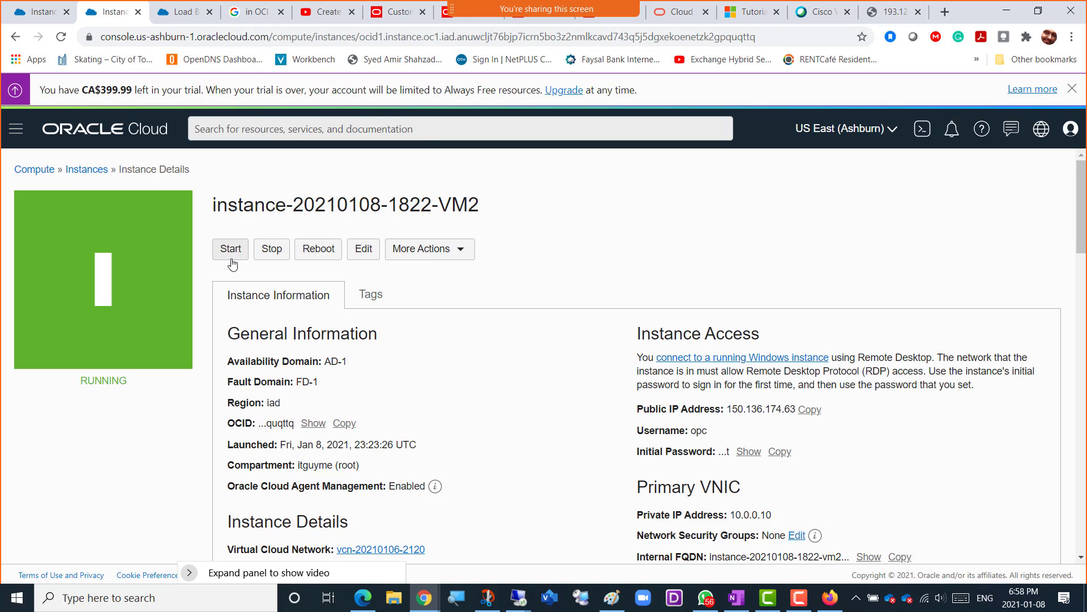
pyautogui.click(271, 250)
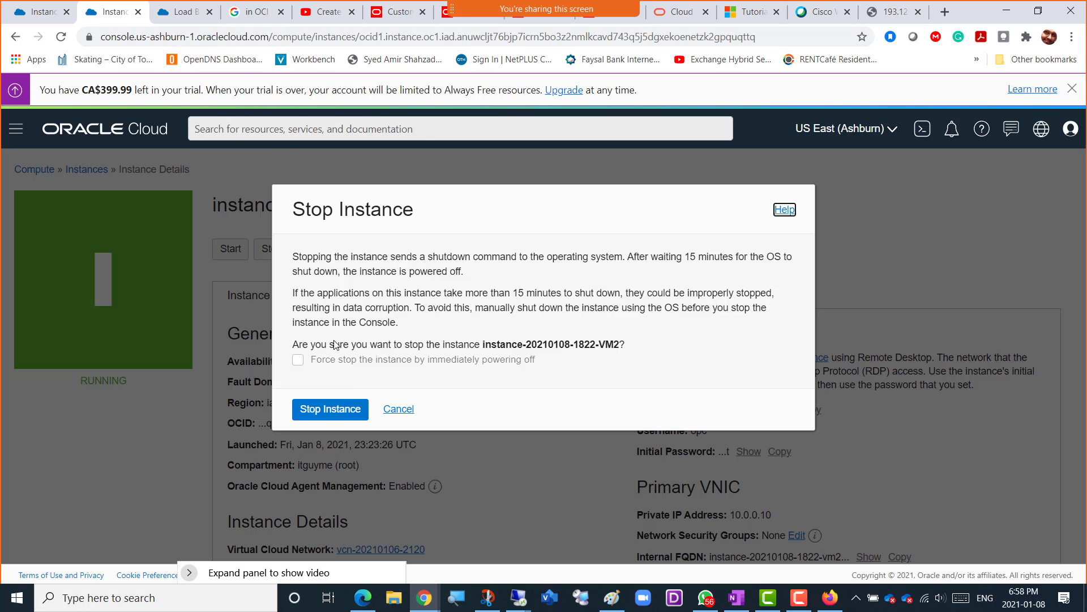
pyautogui.click(298, 362)
pyautogui.click(317, 464)
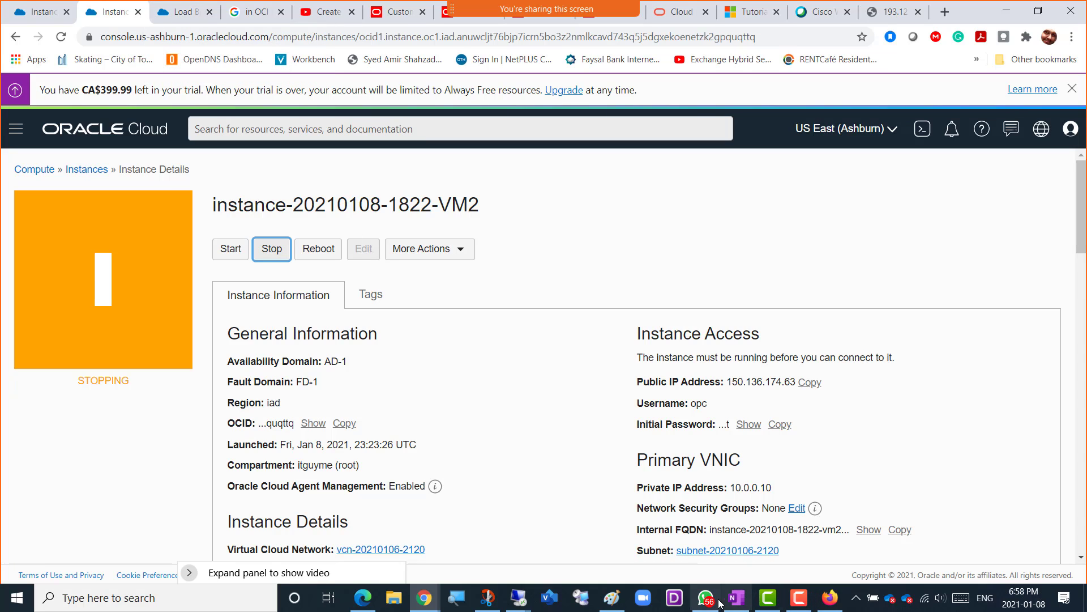
pyautogui.click(735, 598)
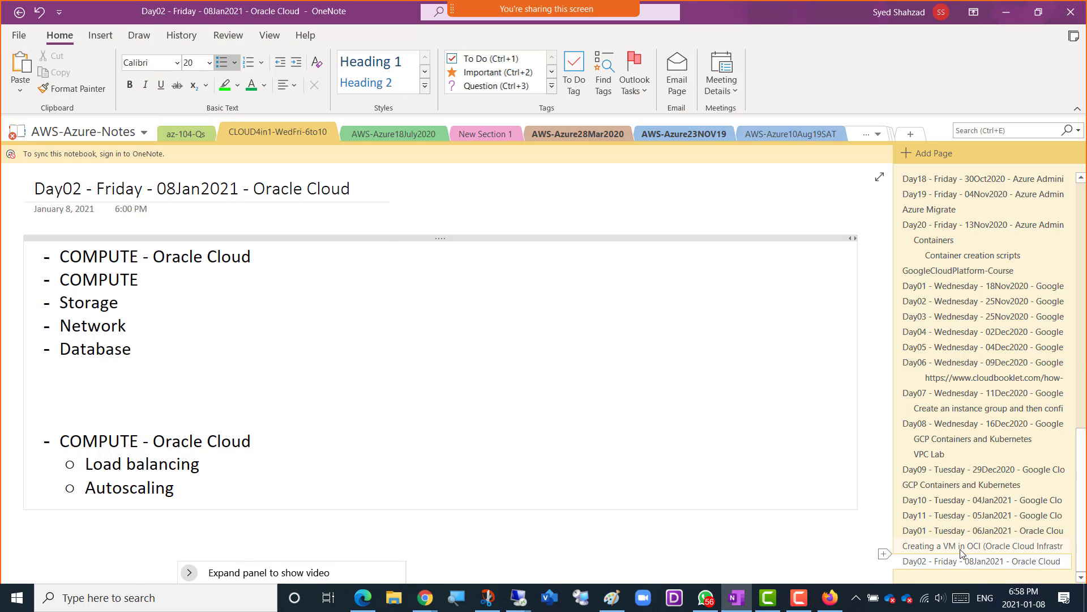
# Open the Creating a VM in OCI page and scroll to its Create Autoscaling Configuration notes
pyautogui.click(961, 546)
pyautogui.scroll(-5, 328, 459)
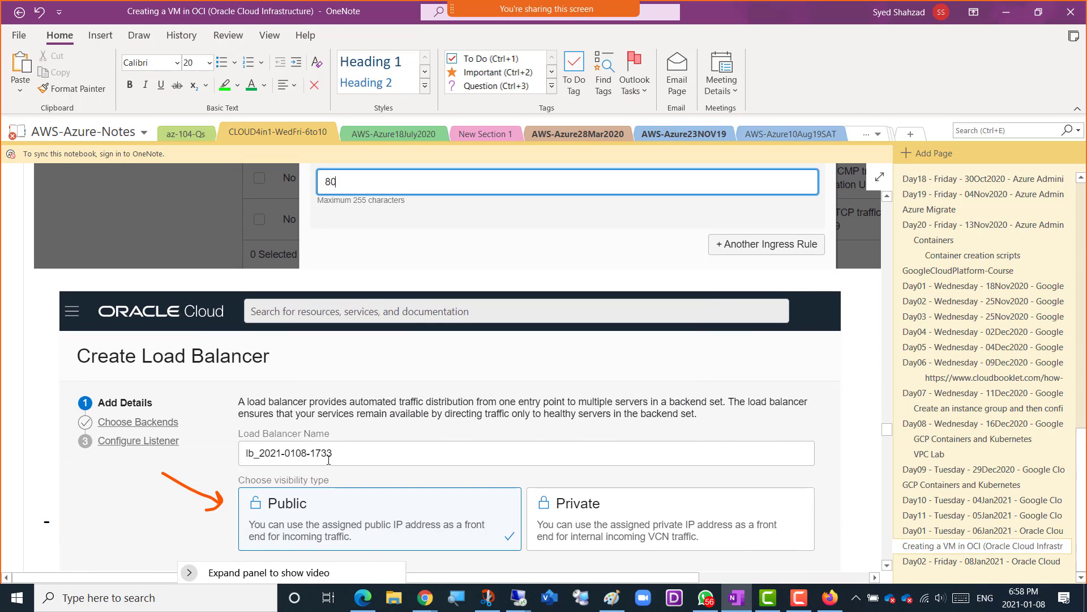
pyautogui.scroll(-5, 328, 460)
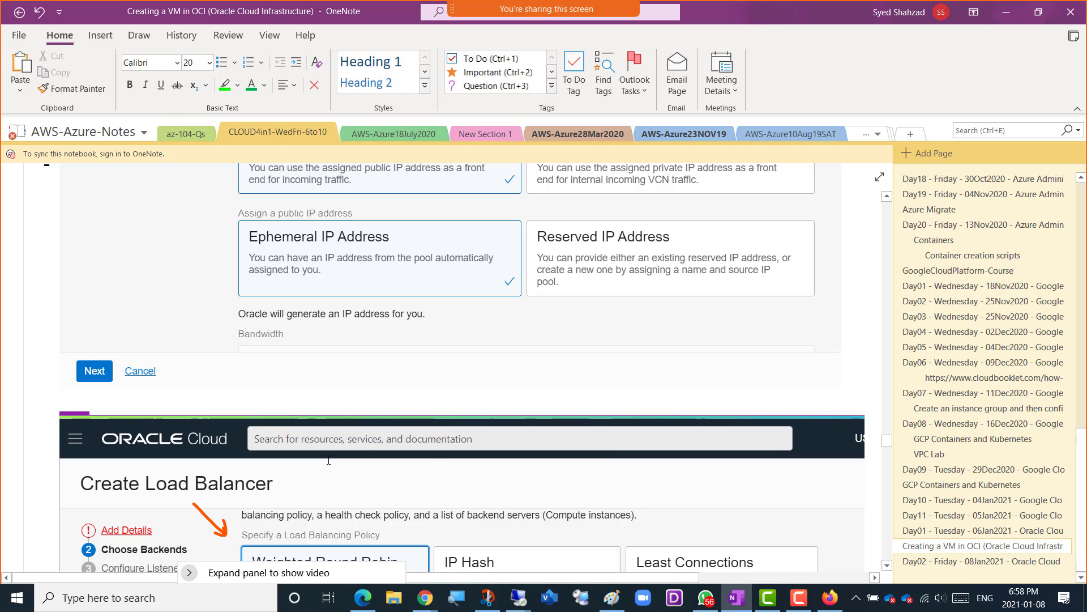
pyautogui.scroll(-15, 328, 460)
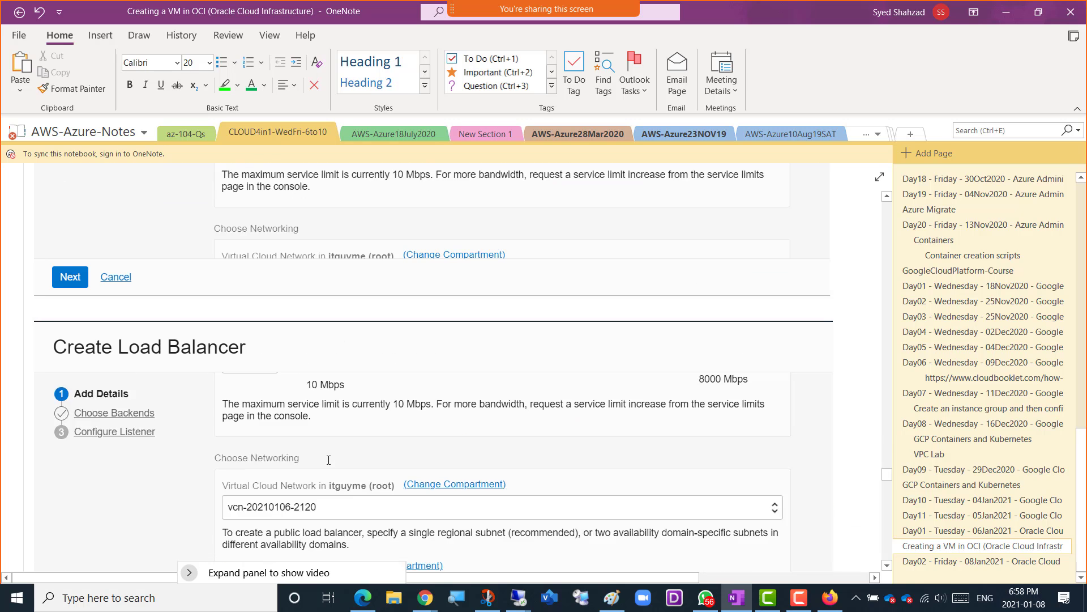
pyautogui.scroll(-15, 329, 460)
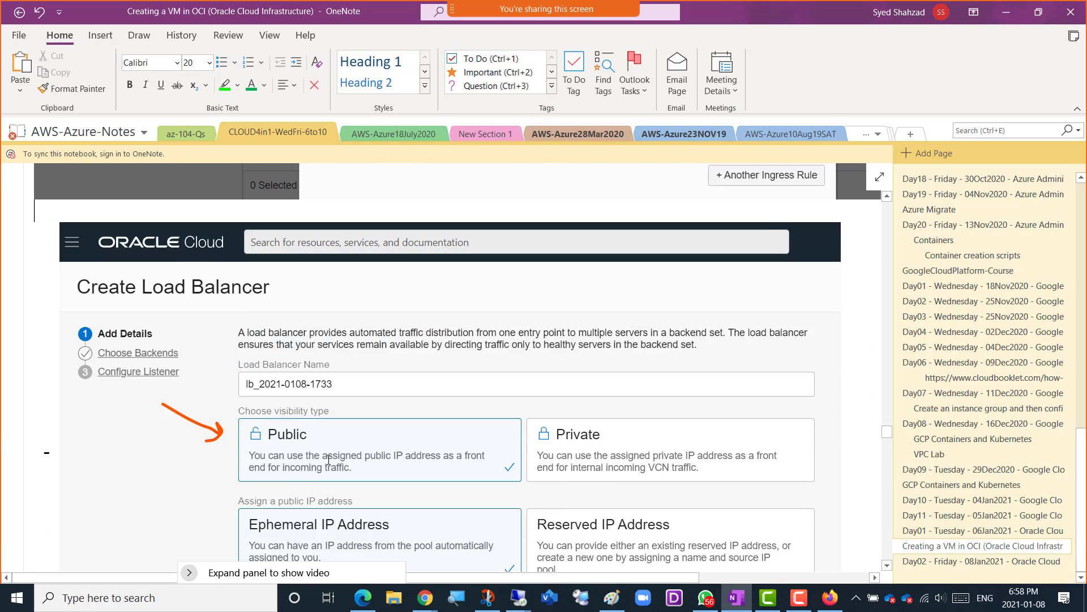
pyautogui.scroll(15, 329, 460)
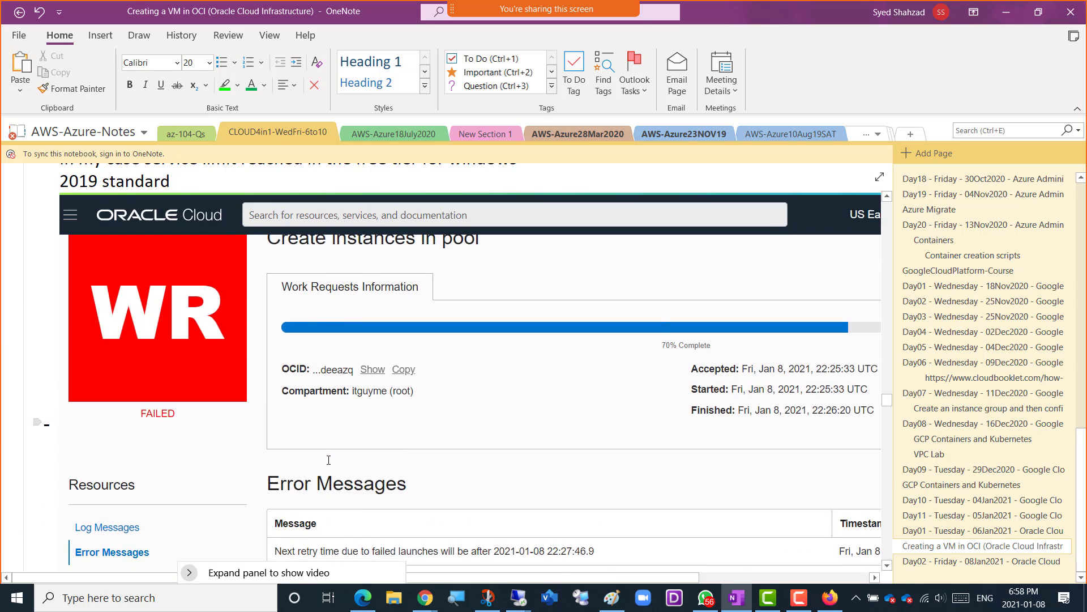
pyautogui.scroll(6, 329, 460)
pyautogui.scroll(-10, 328, 460)
pyautogui.scroll(2, 329, 460)
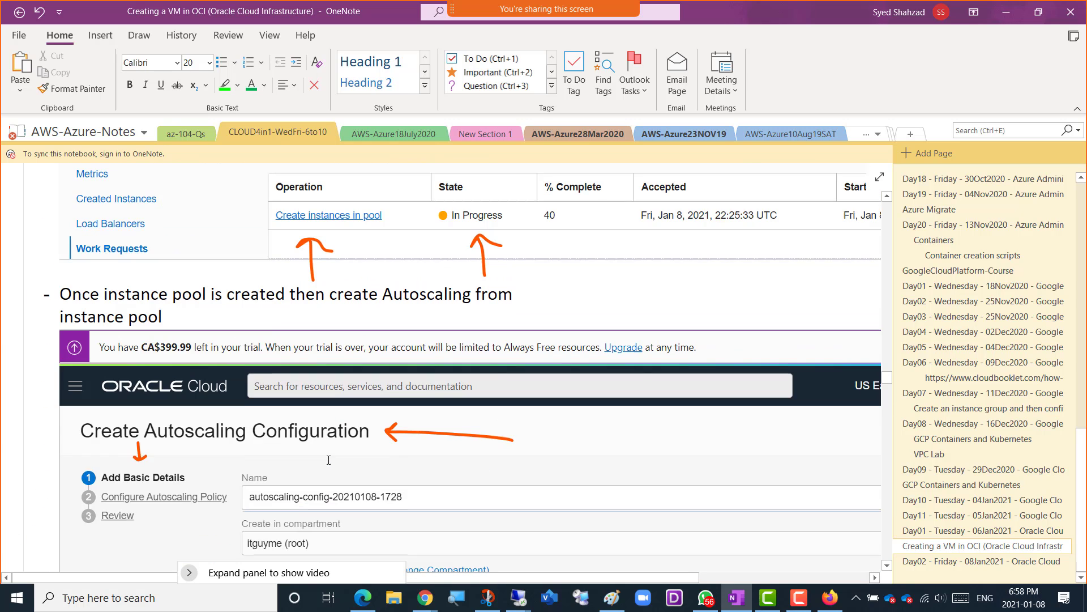
pyautogui.scroll(15, 329, 460)
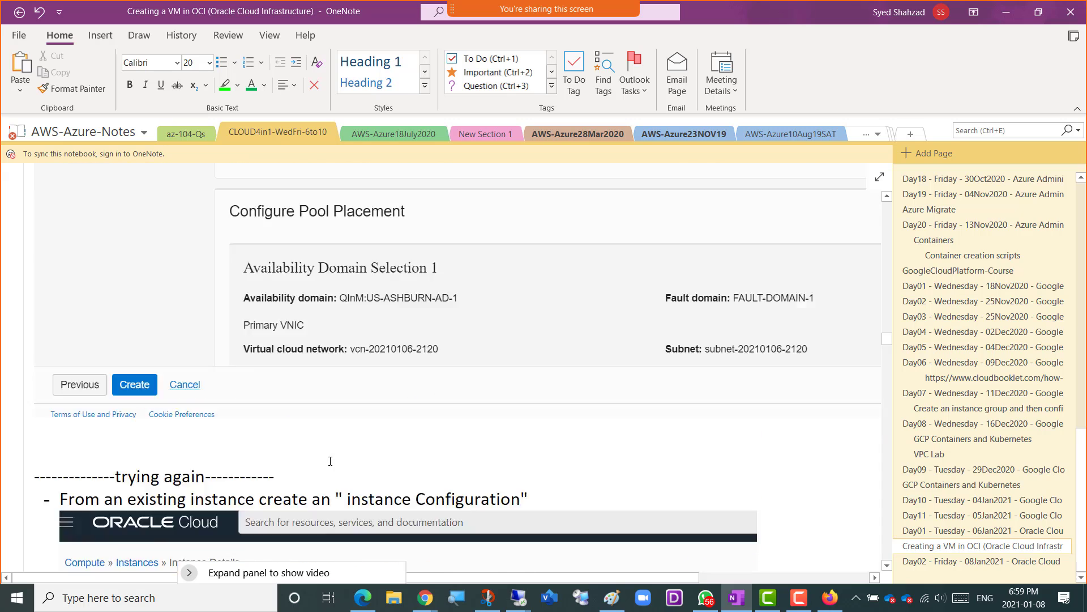
pyautogui.scroll(1, 331, 460)
pyautogui.scroll(-3, 330, 460)
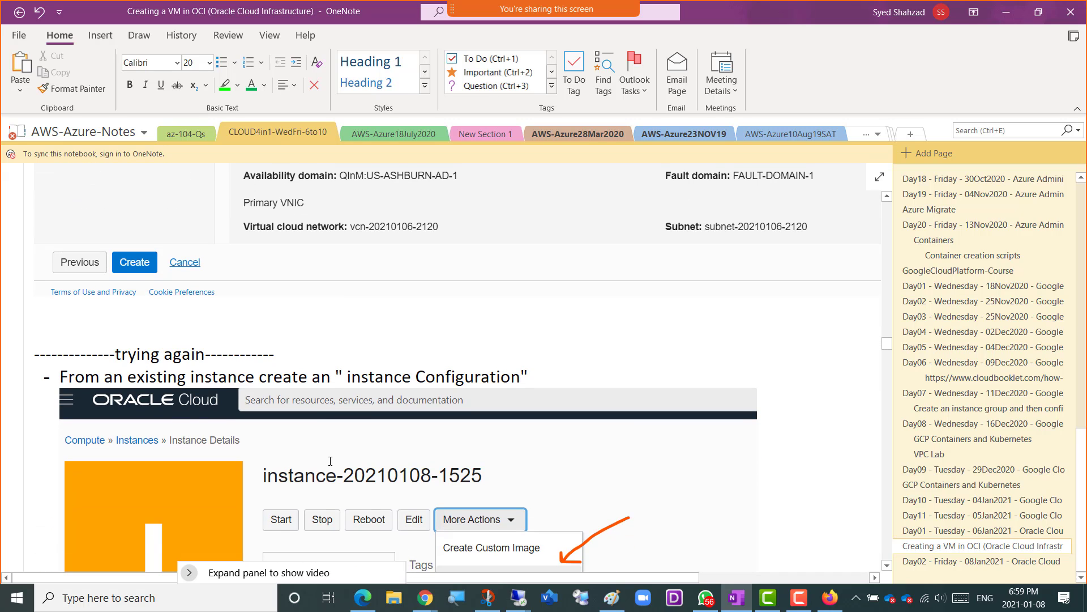
pyautogui.scroll(-7, 330, 460)
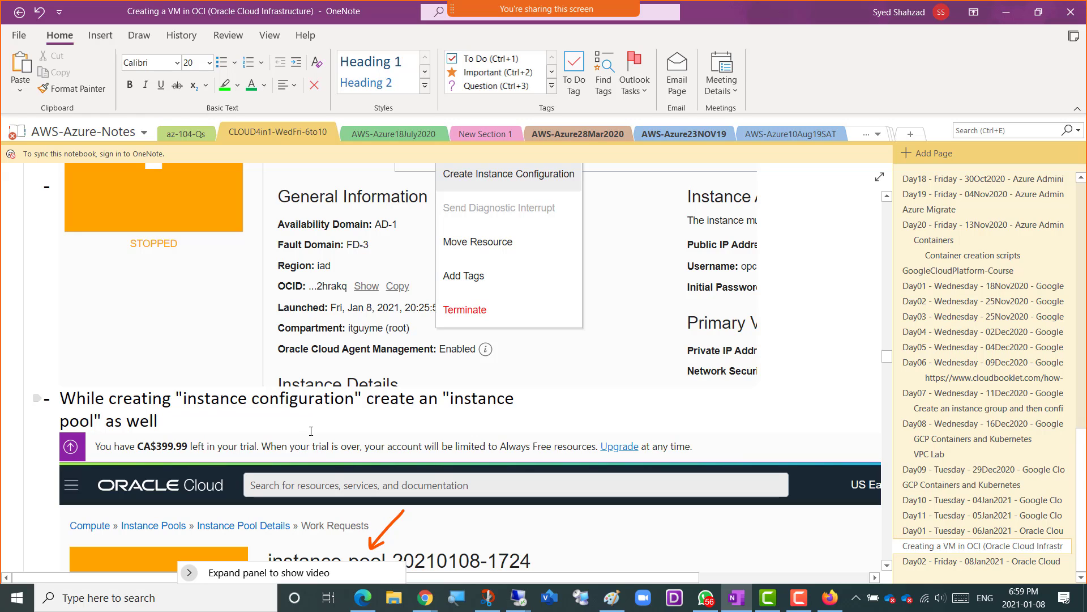
pyautogui.scroll(-1, 311, 431)
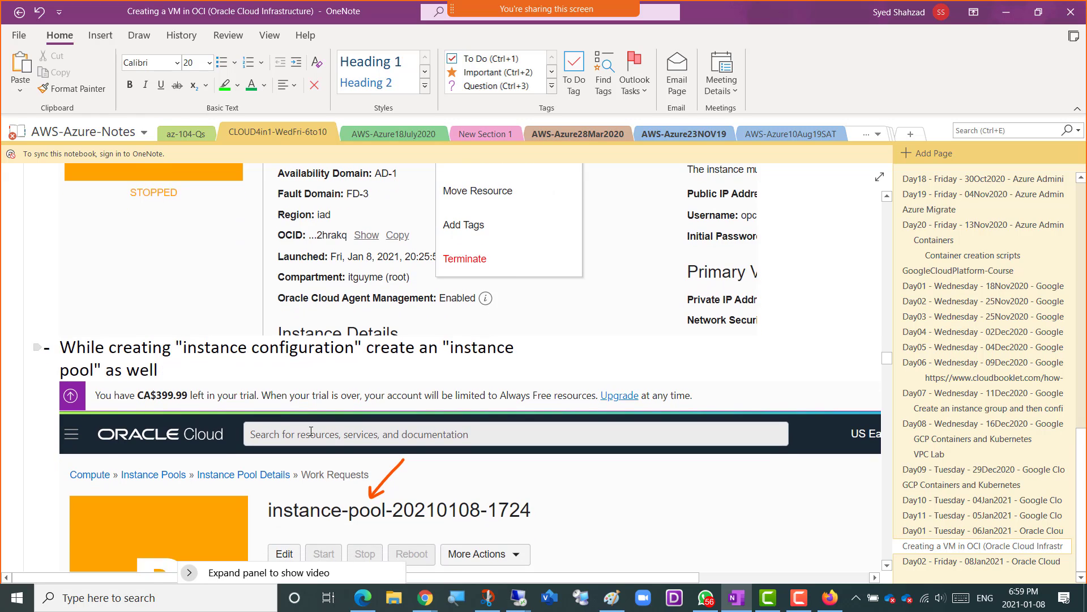
pyautogui.scroll(-10, 311, 431)
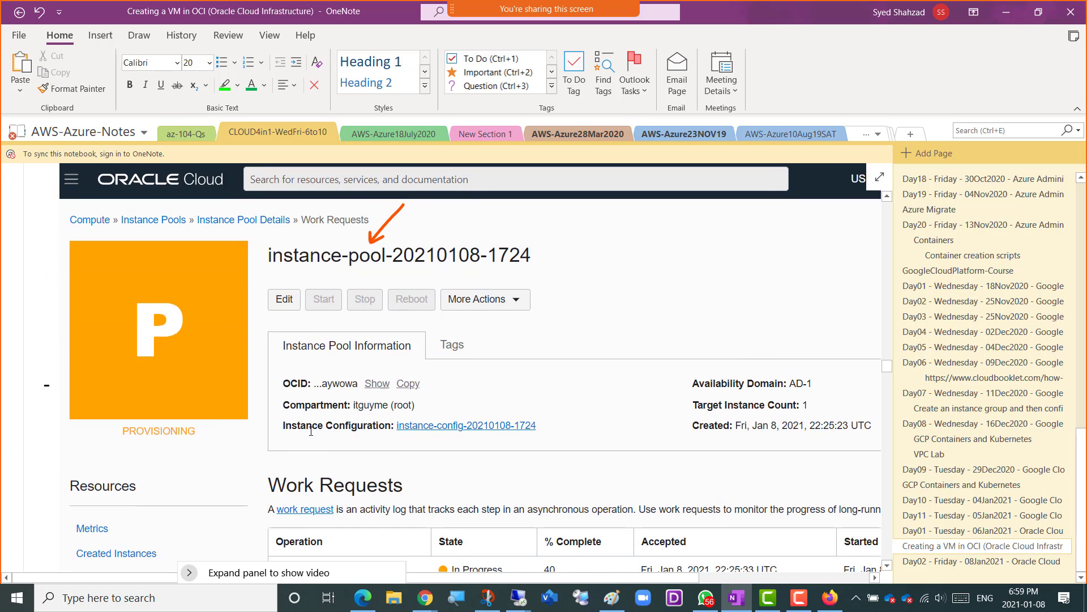
pyautogui.scroll(-4, 311, 431)
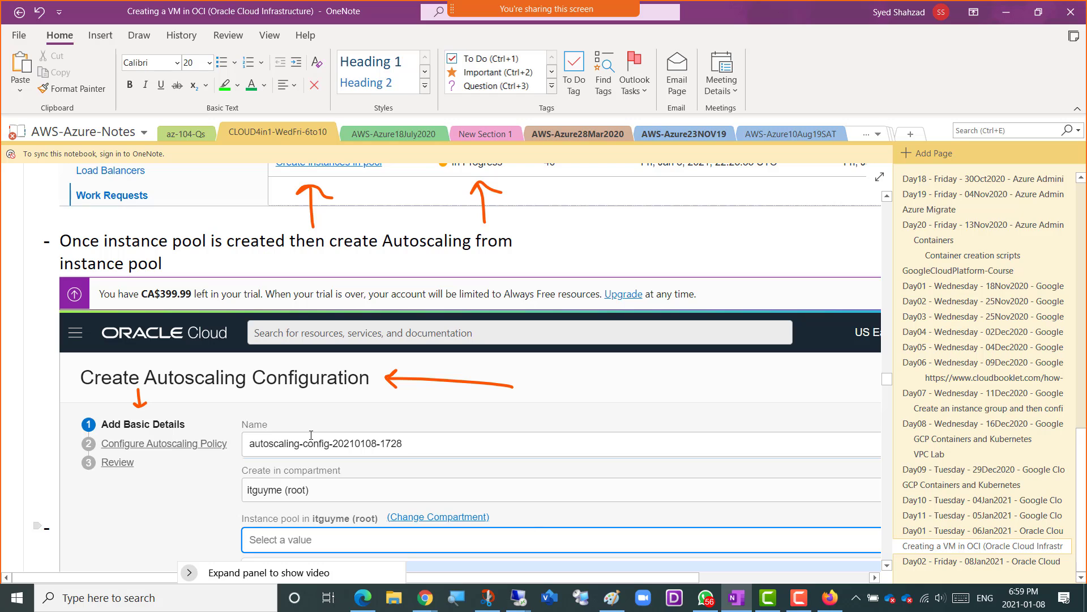
# Under Autoscaling, list prerequisites: existing VM, instance configuration, instance pool, then configuring Autoscaling
pyautogui.click(932, 561)
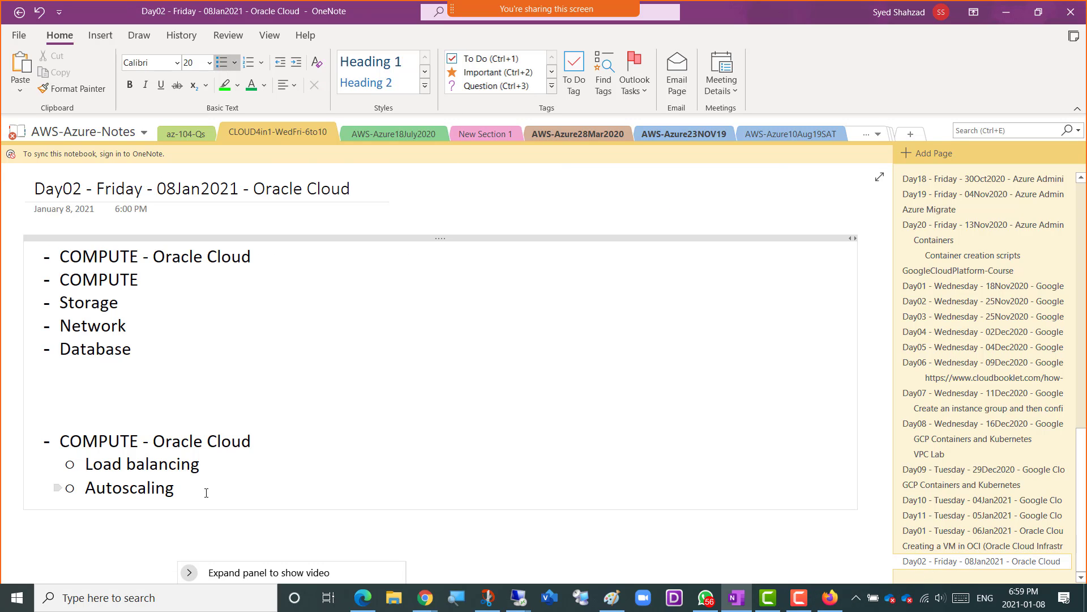
pyautogui.press('Return')
pyautogui.press('Tab')
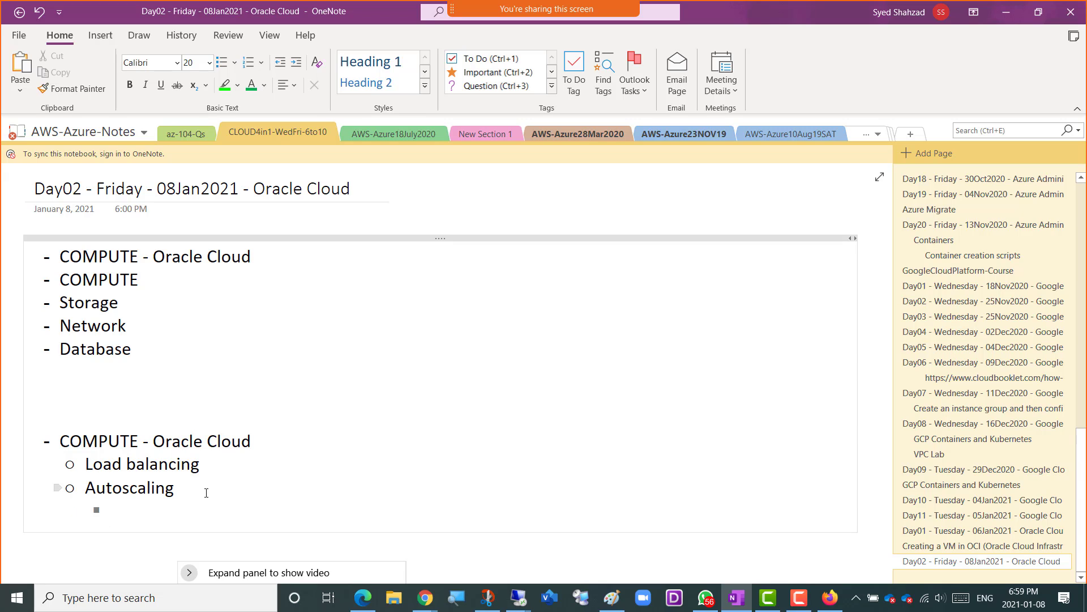
pyautogui.write('First we need to')
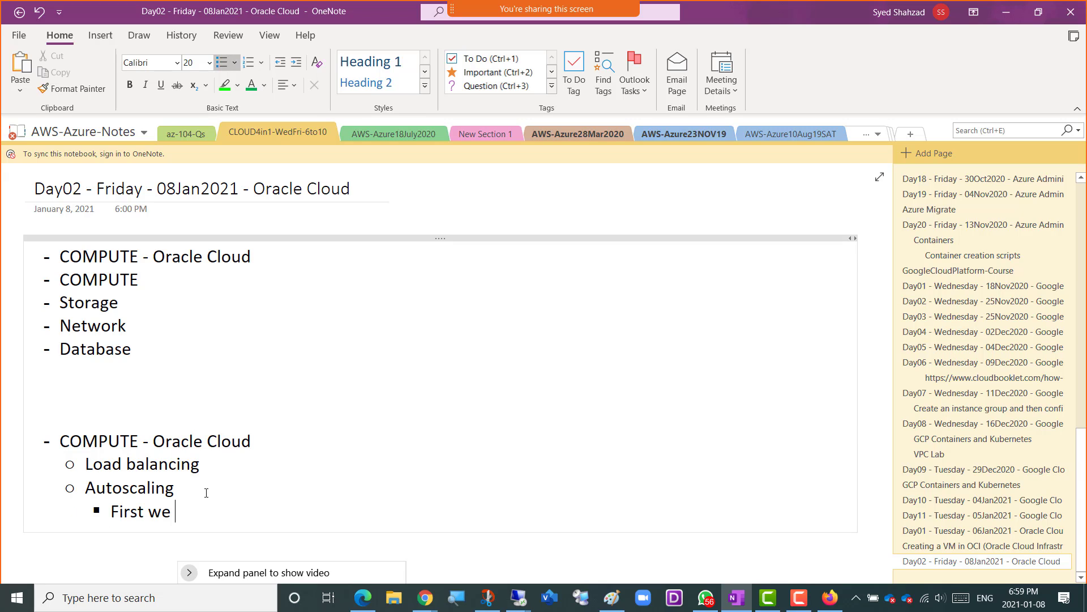
pyautogui.write('e a n existi')
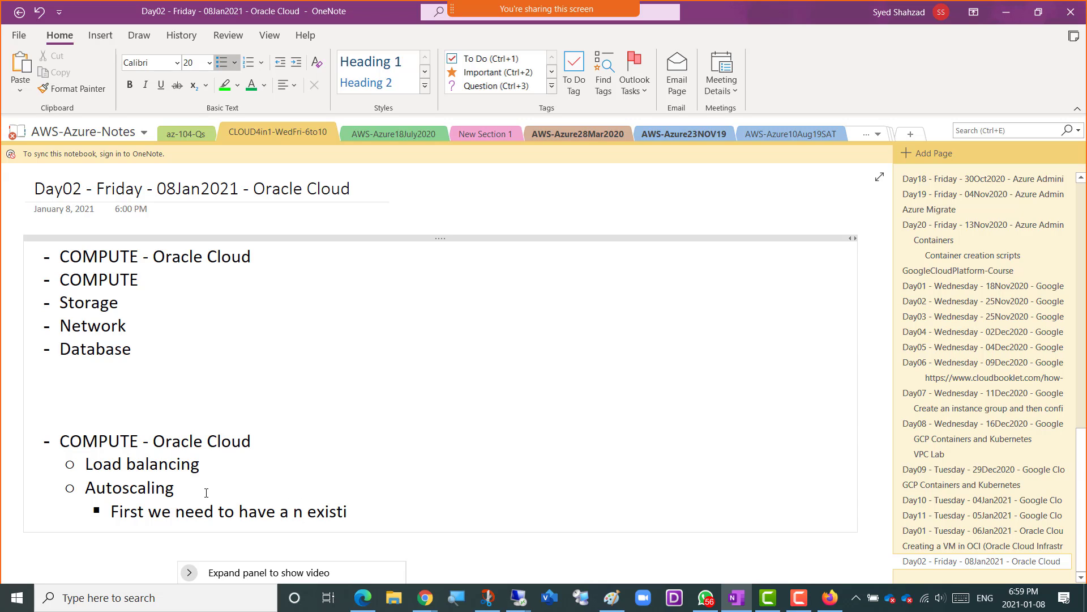
pyautogui.write('ng VM')
pyautogui.press('Return')
pyautogui.write('We ')
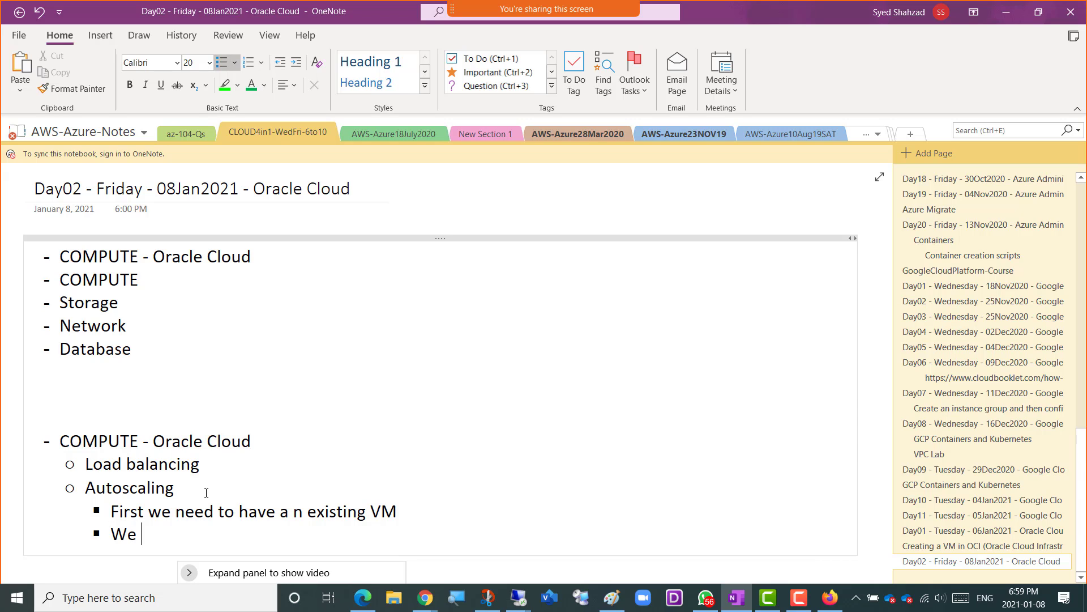
pyautogui.write('need to creat')
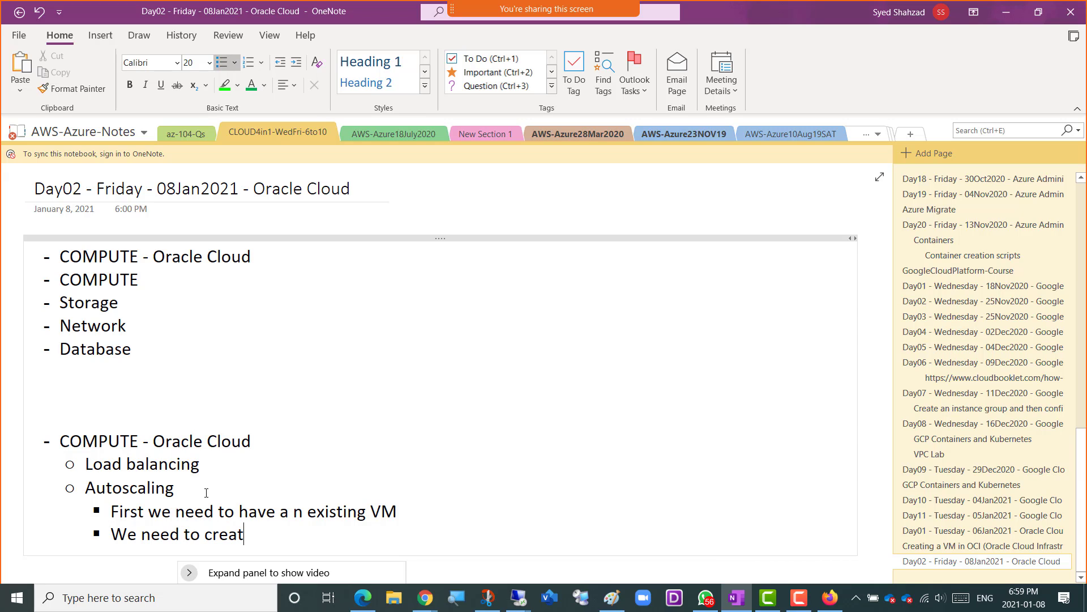
pyautogui.write('e an instan')
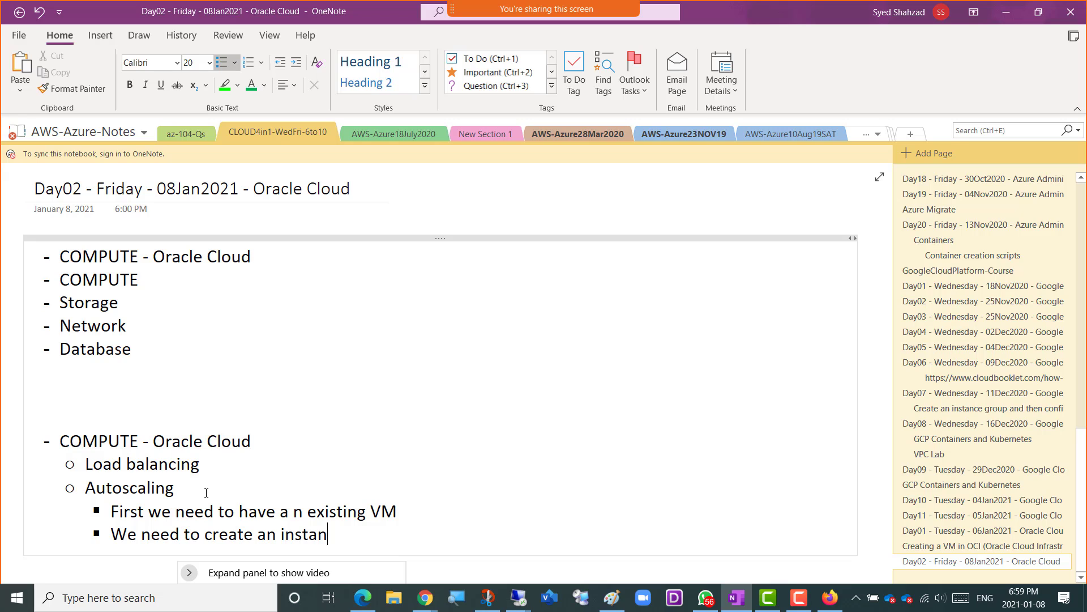
pyautogui.write('ce configuration')
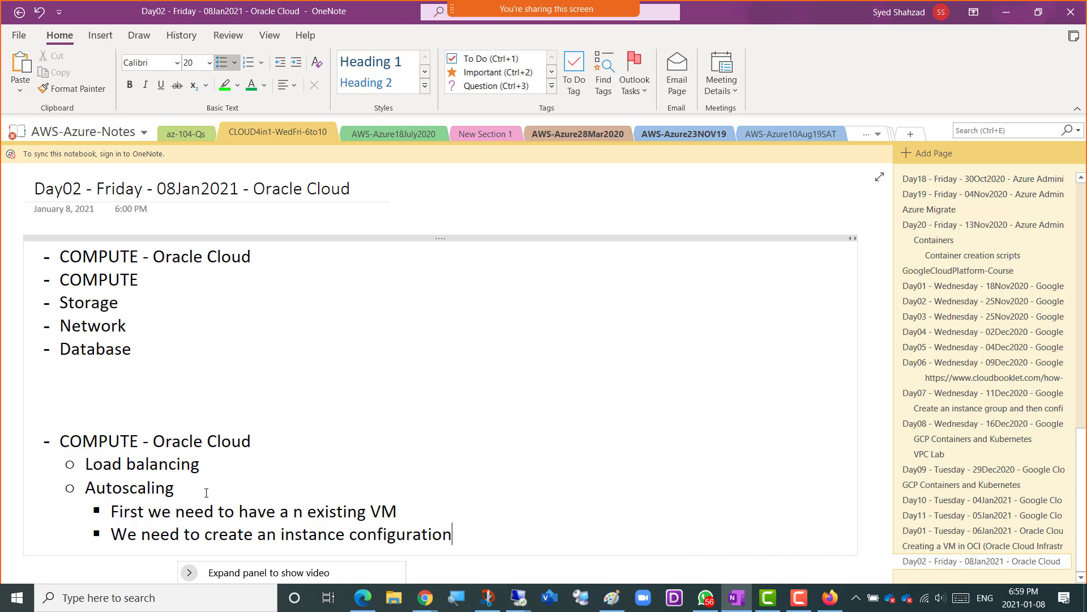
pyautogui.press('Return')
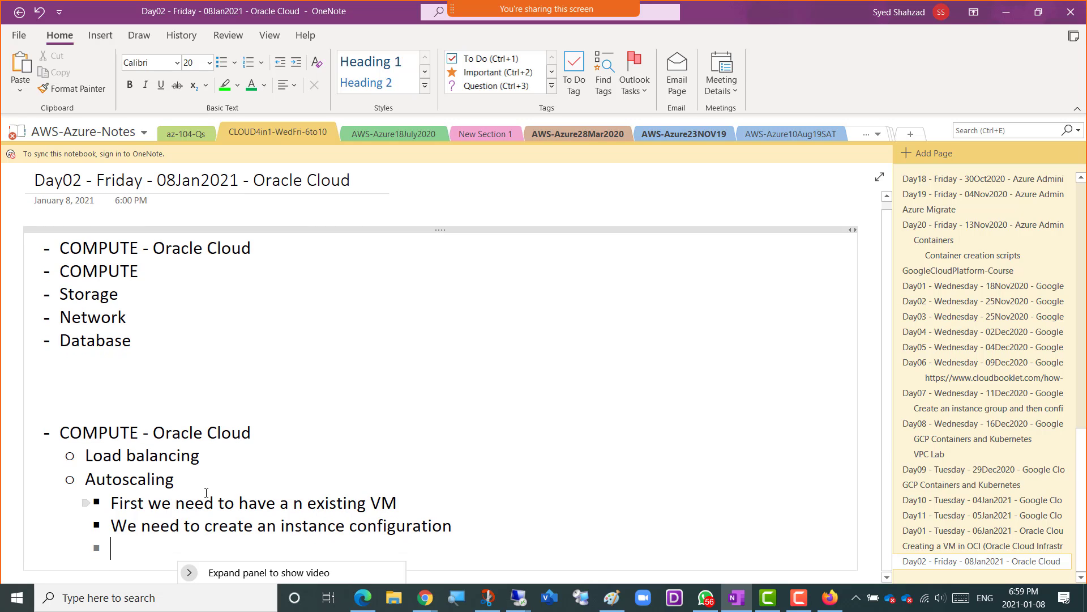
pyautogui.write('We nee')
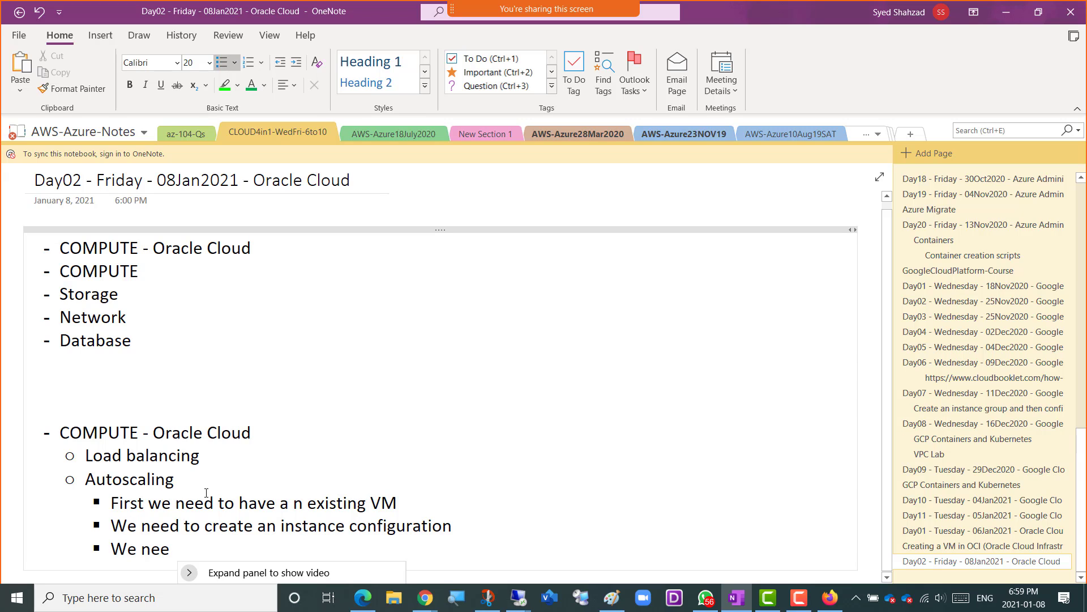
pyautogui.write('d to also crea')
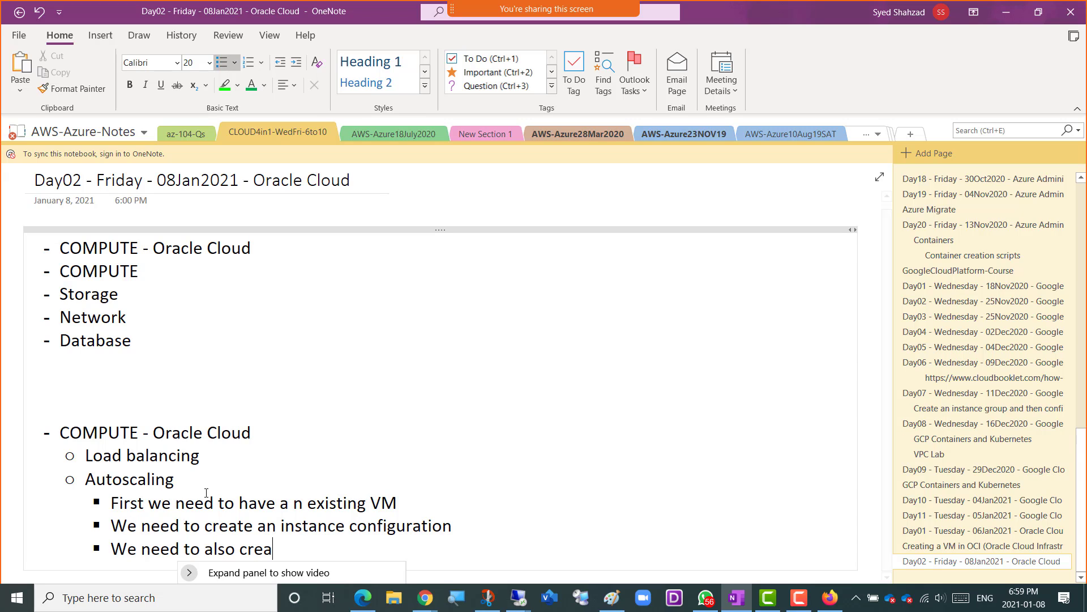
pyautogui.write('te an instance pio')
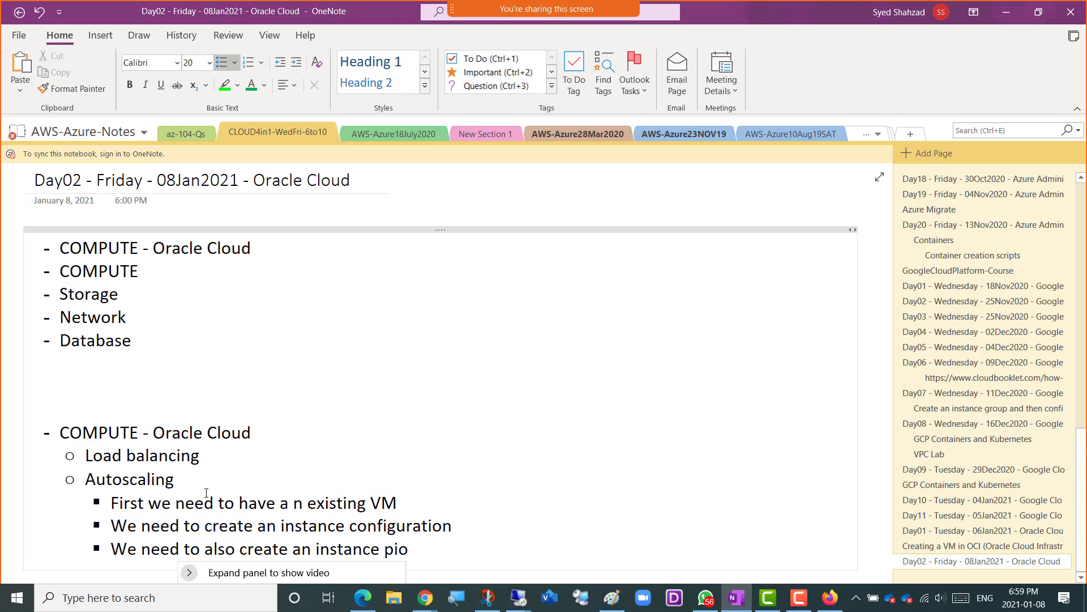
pyautogui.press('BackSpace')
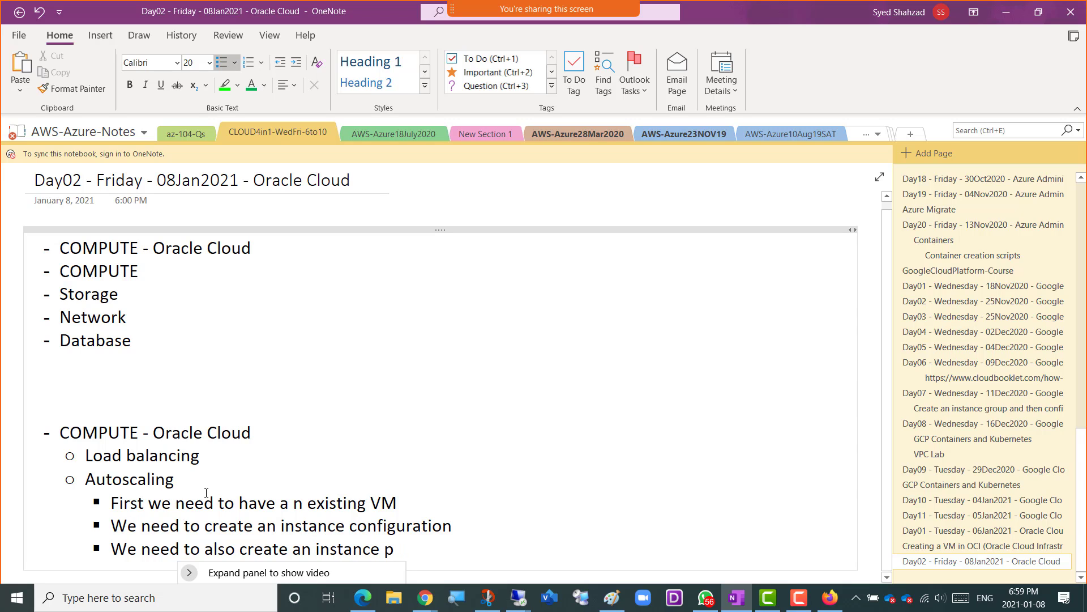
pyautogui.write('ool')
pyautogui.write('Then onl')
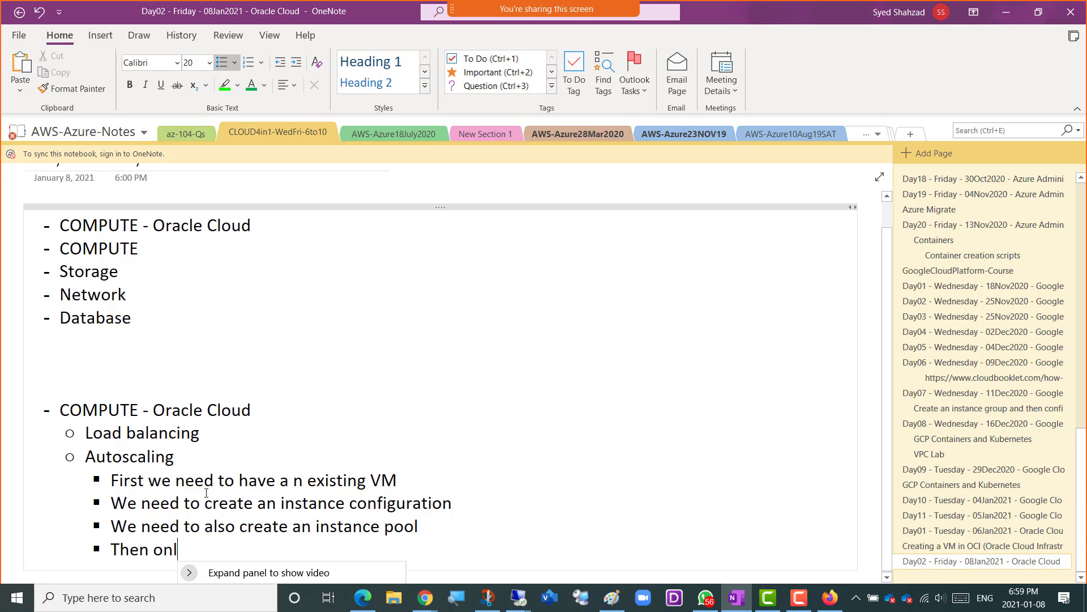
pyautogui.write('y we can start')
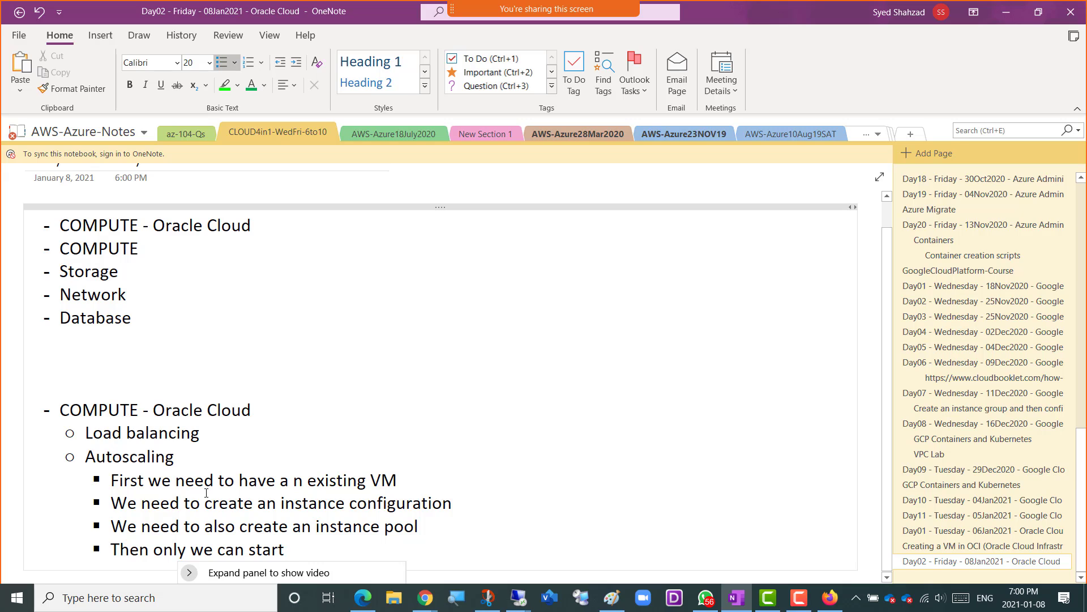
pyautogui.write(' configuring ')
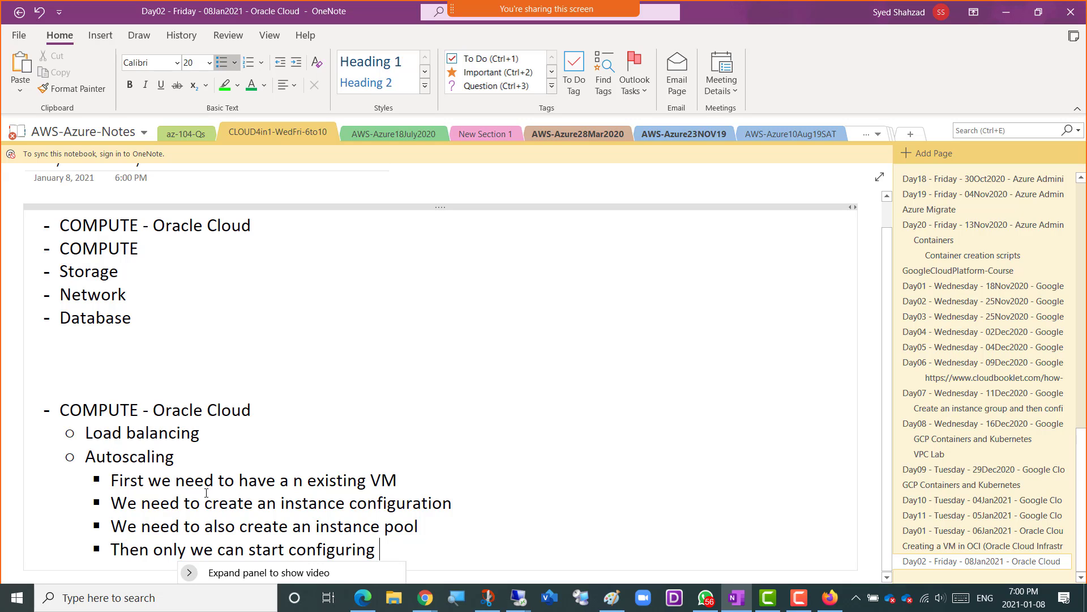
pyautogui.write('Autoscaling in Oracle cloud')
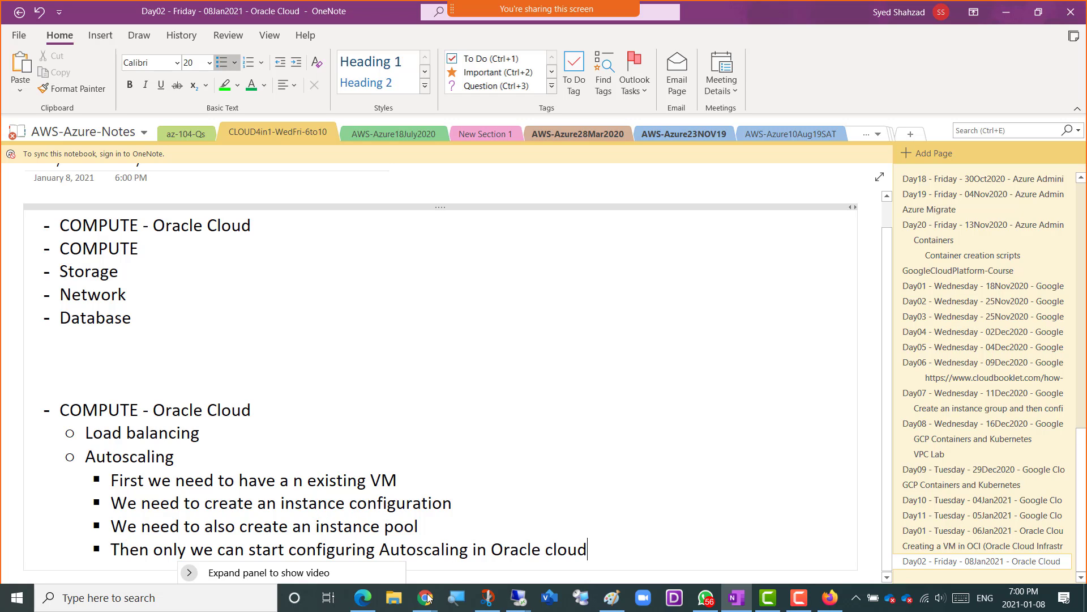
# In Chrome, confirm both VM1 and VM2 read STOPPED, then open VM1's More Actions list
pyautogui.moveTo(424, 601)
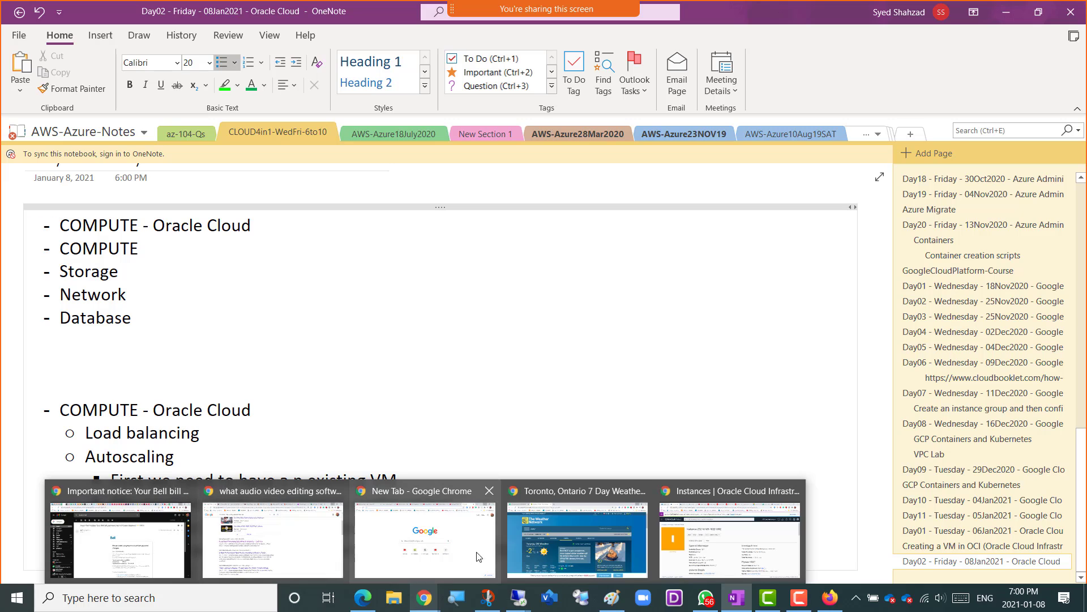
pyautogui.click(716, 546)
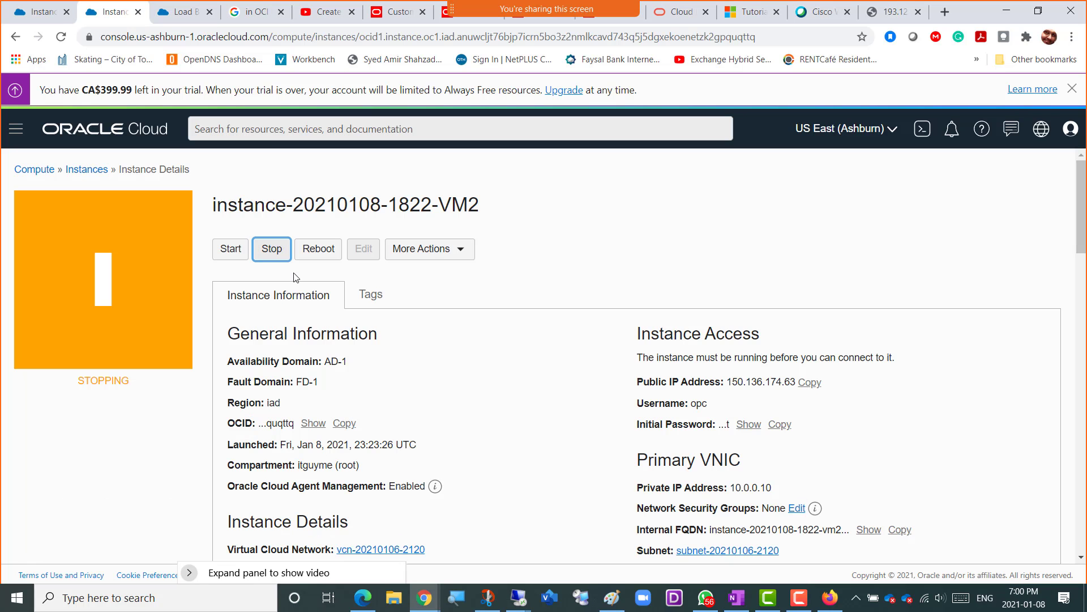
pyautogui.click(33, 15)
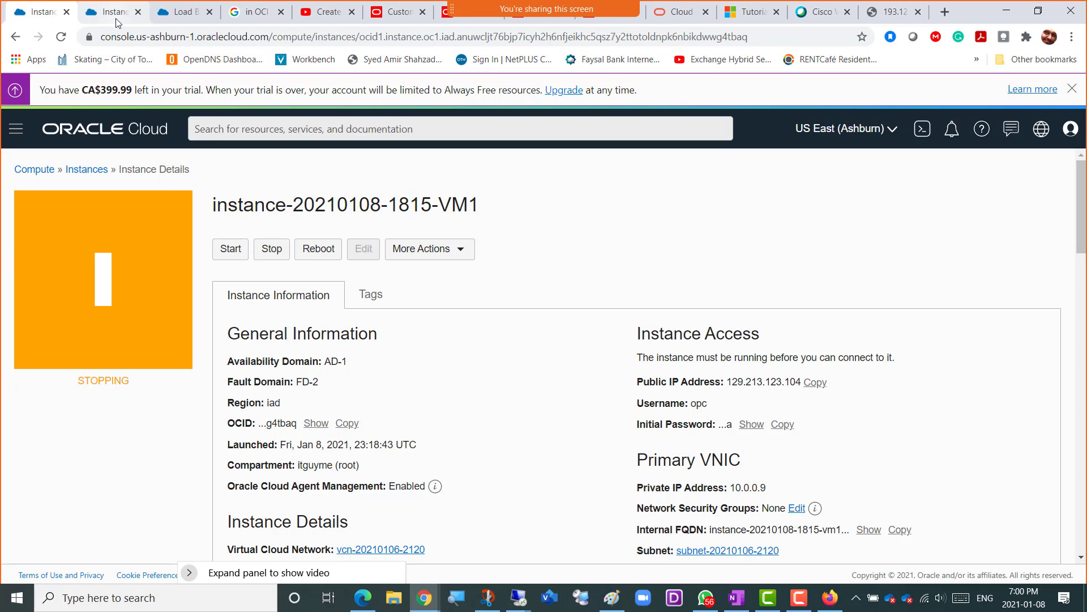
pyautogui.click(116, 17)
pyautogui.click(39, 14)
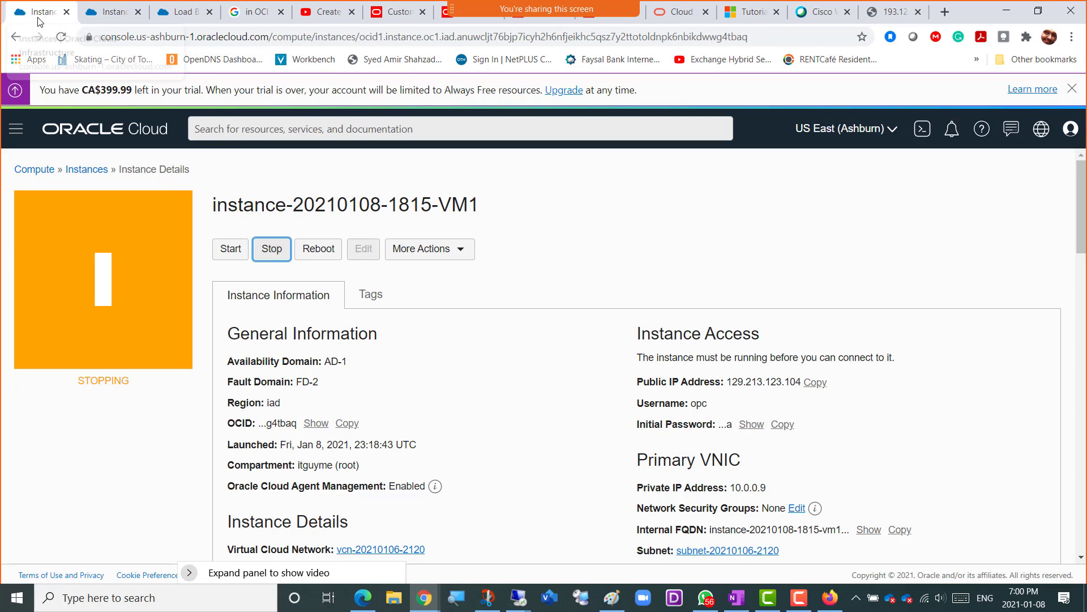
pyautogui.click(61, 36)
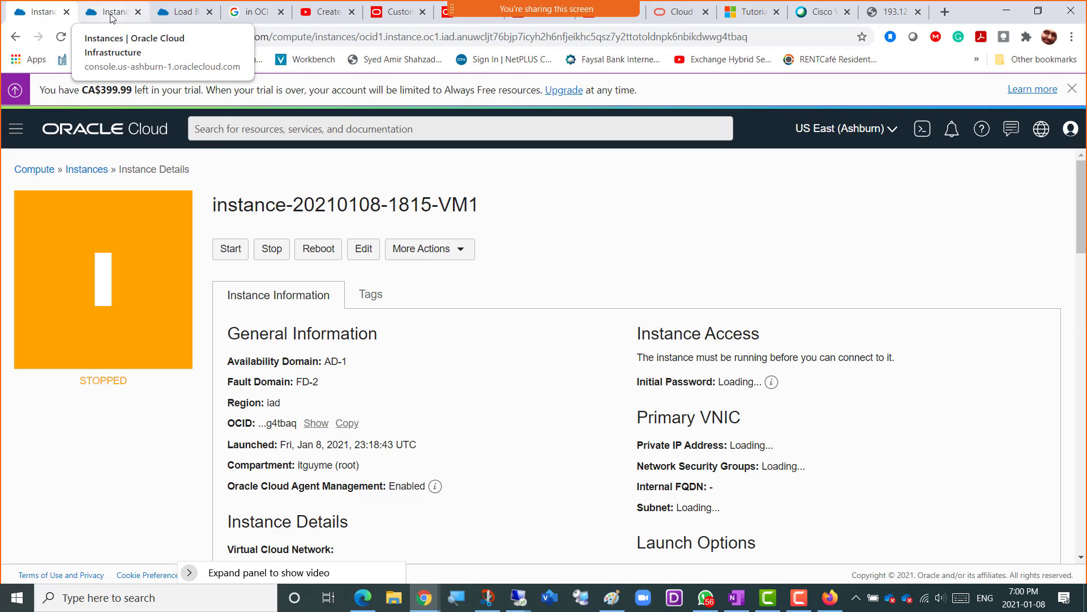
pyautogui.click(111, 16)
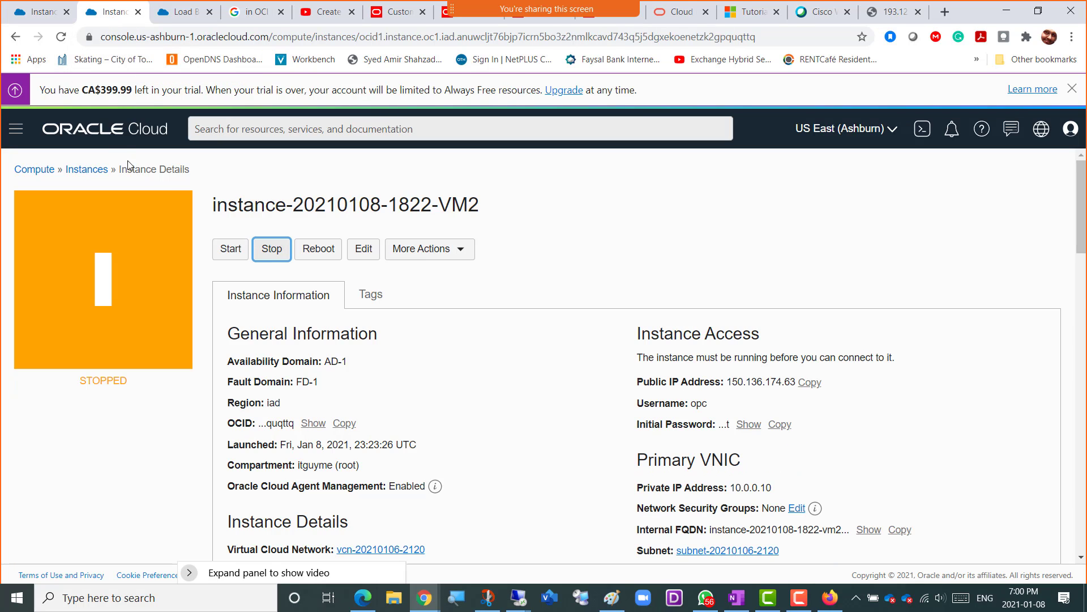
pyautogui.click(41, 13)
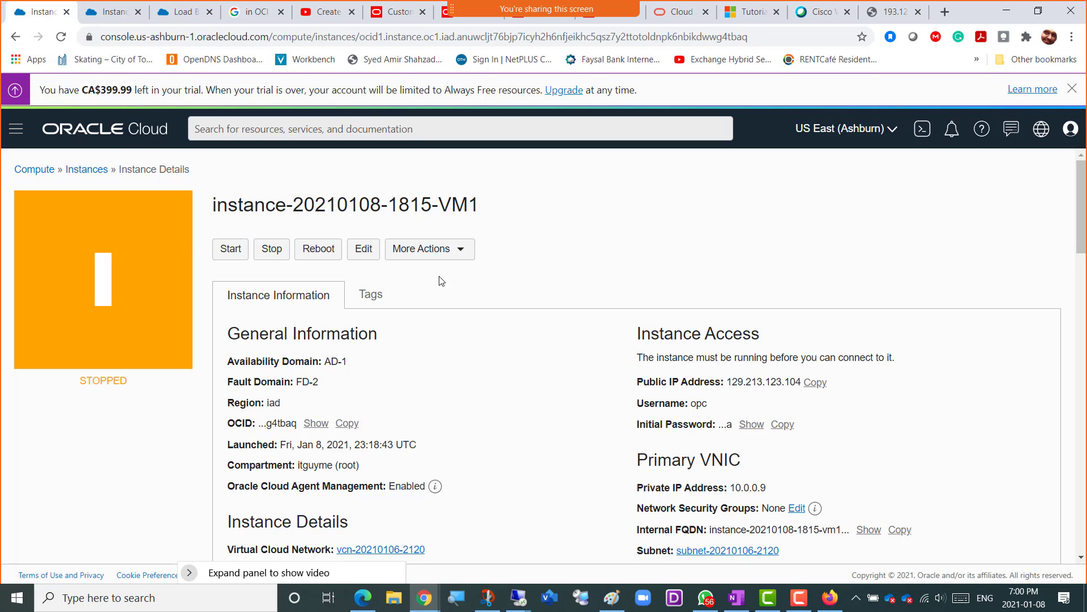
pyautogui.click(467, 256)
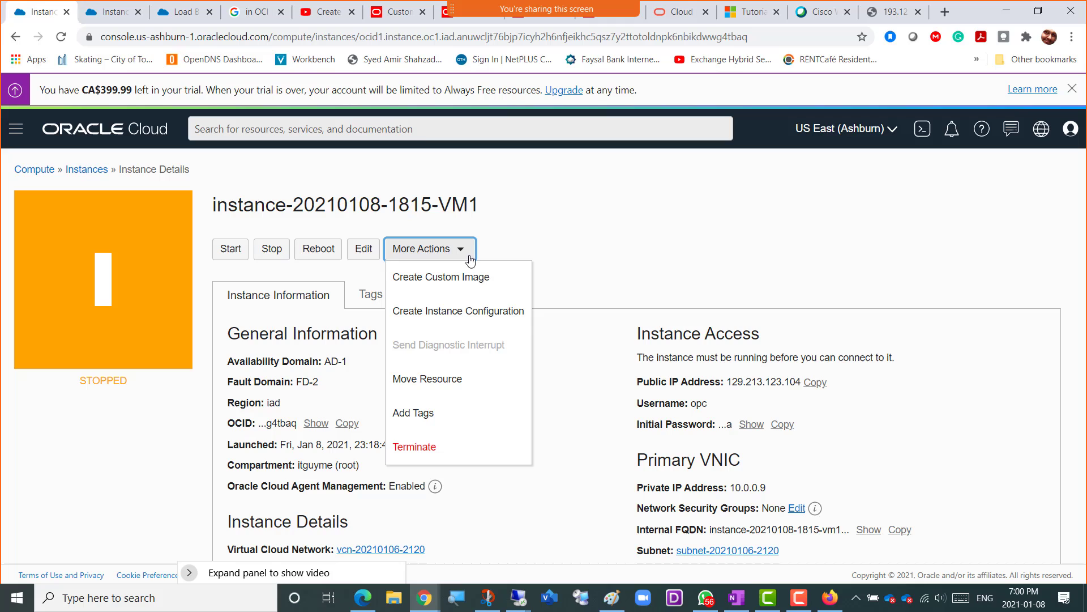
pyautogui.click(460, 326)
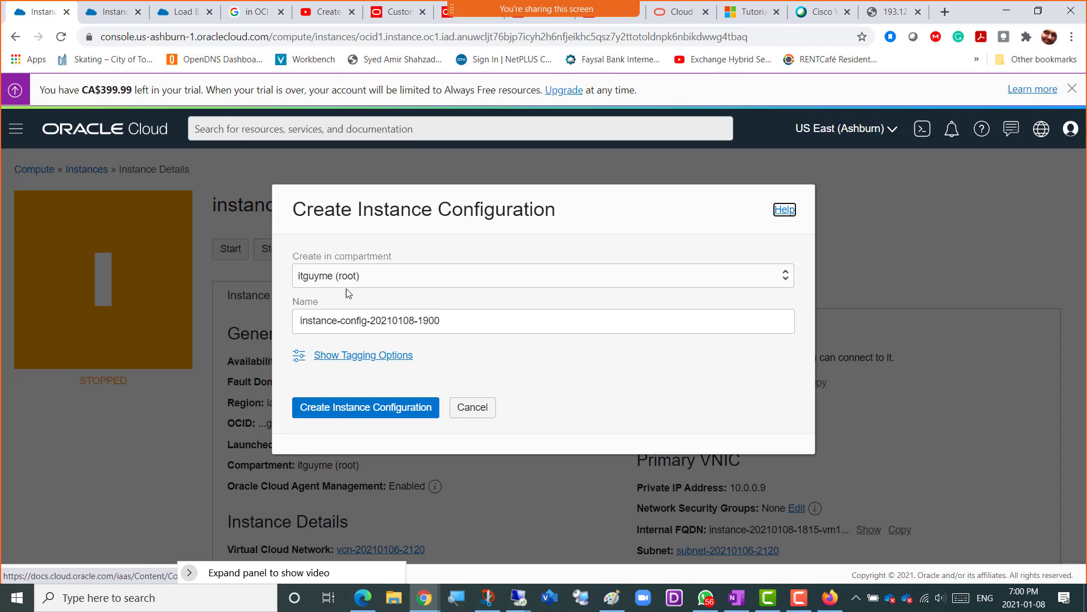
pyautogui.click(369, 359)
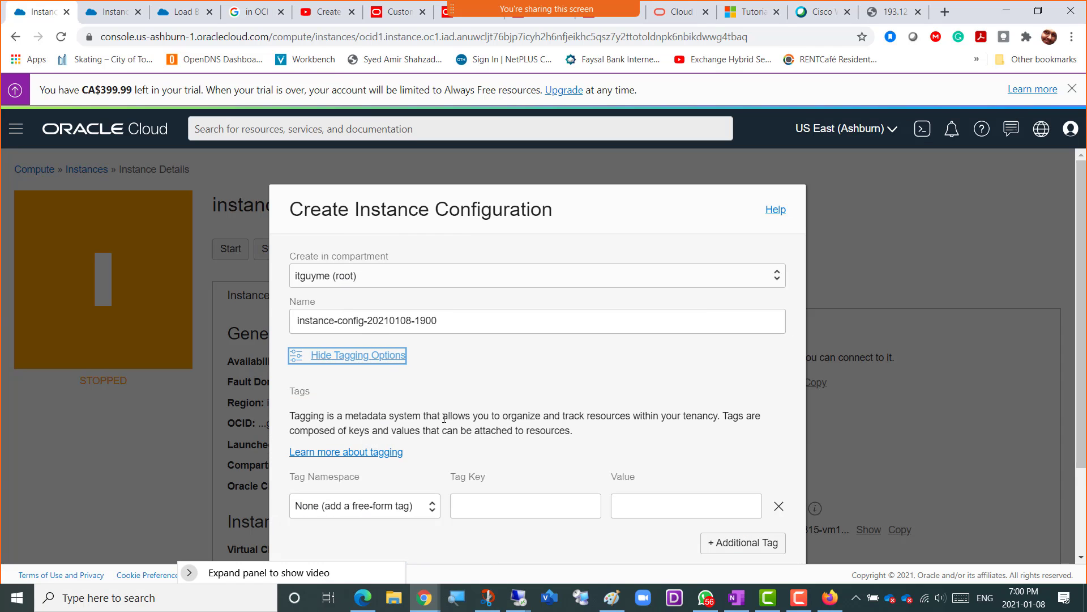
pyautogui.scroll(-2, 478, 413)
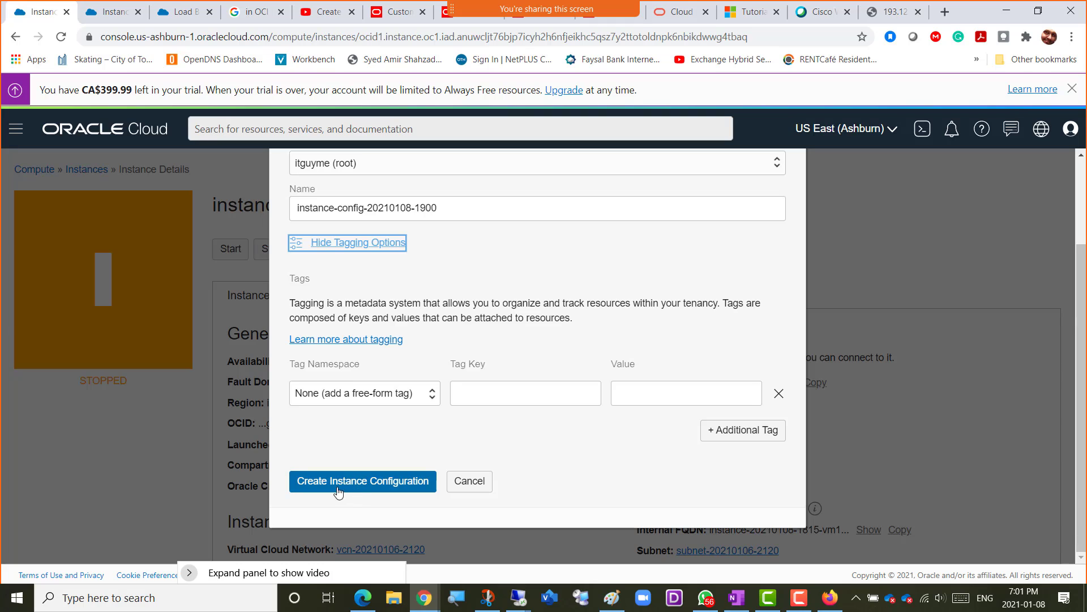
pyautogui.click(377, 491)
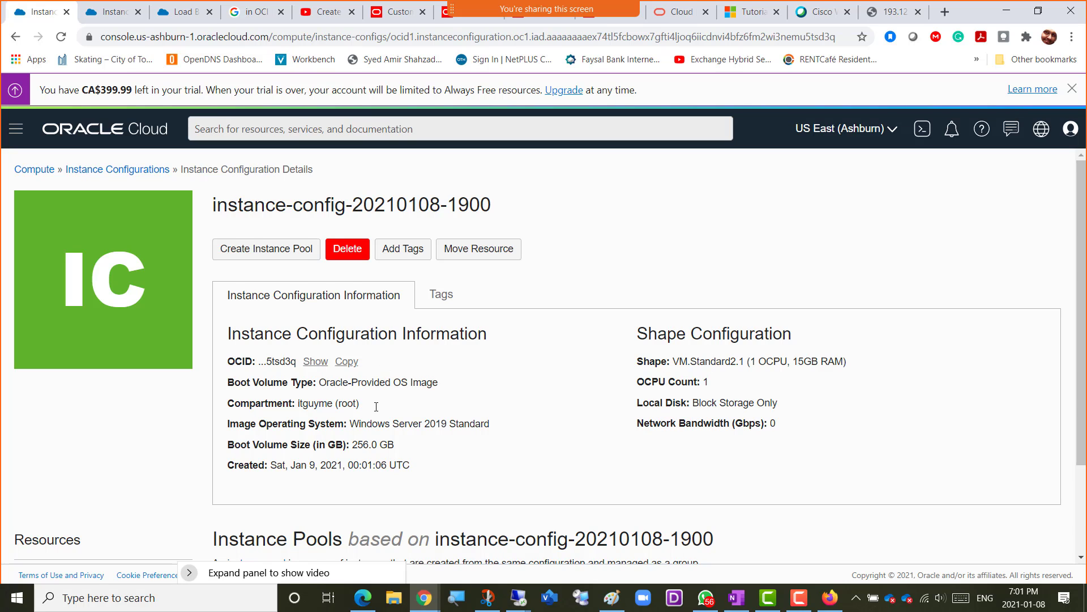
# Review the configuration's 1 OCPU, 15GB RAM shape and dismiss the Remote Desktop error
pyautogui.scroll(-2, 376, 406)
pyautogui.scroll(2, 378, 410)
pyautogui.moveTo(679, 363); pyautogui.dragTo(770, 426)
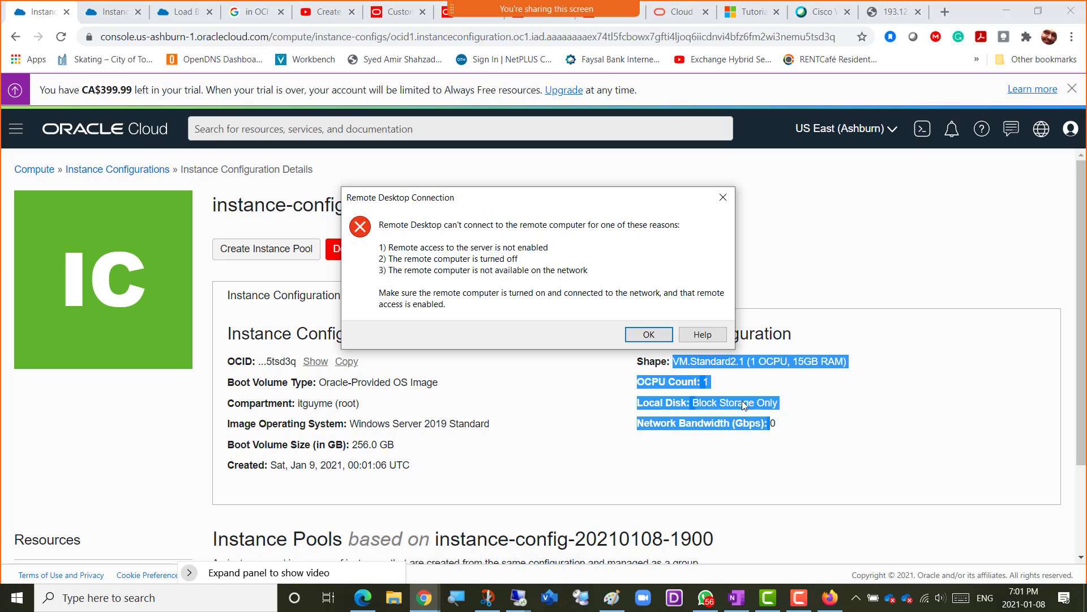
pyautogui.click(649, 336)
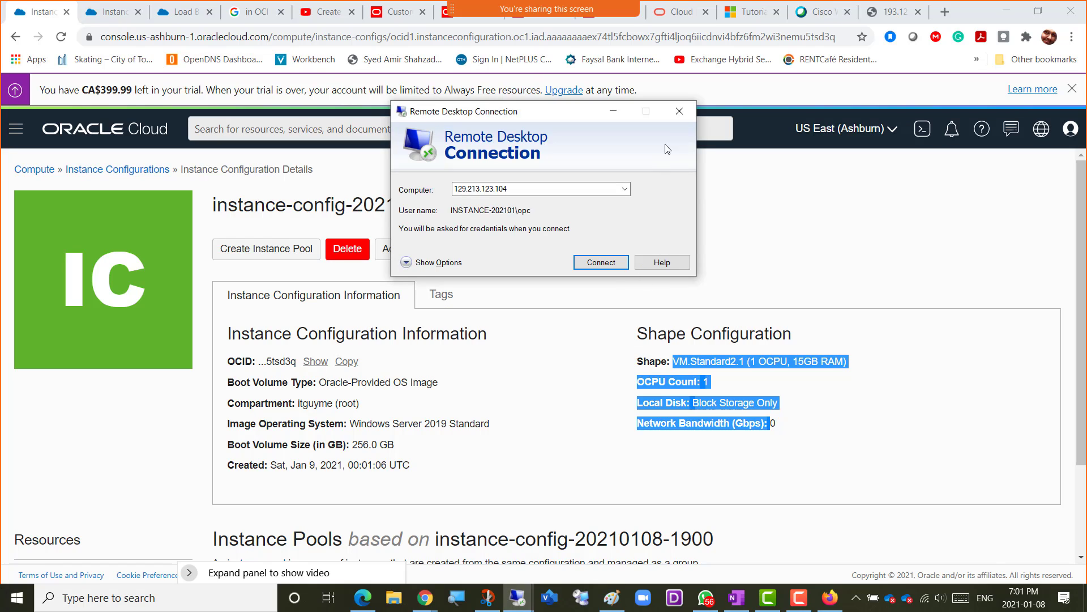
pyautogui.click(684, 107)
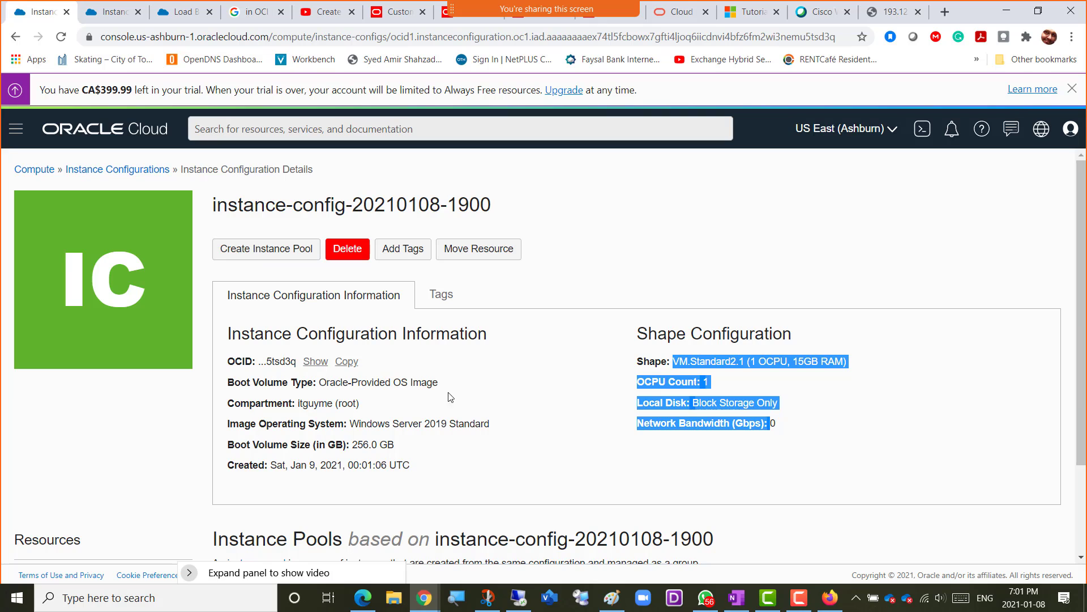
pyautogui.click(262, 256)
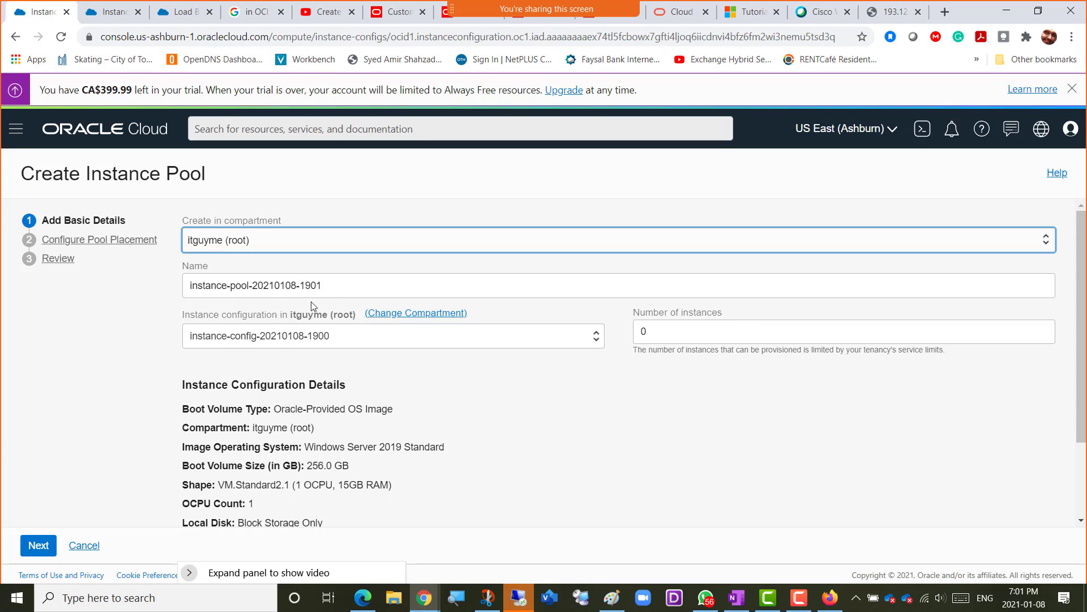
pyautogui.click(334, 285)
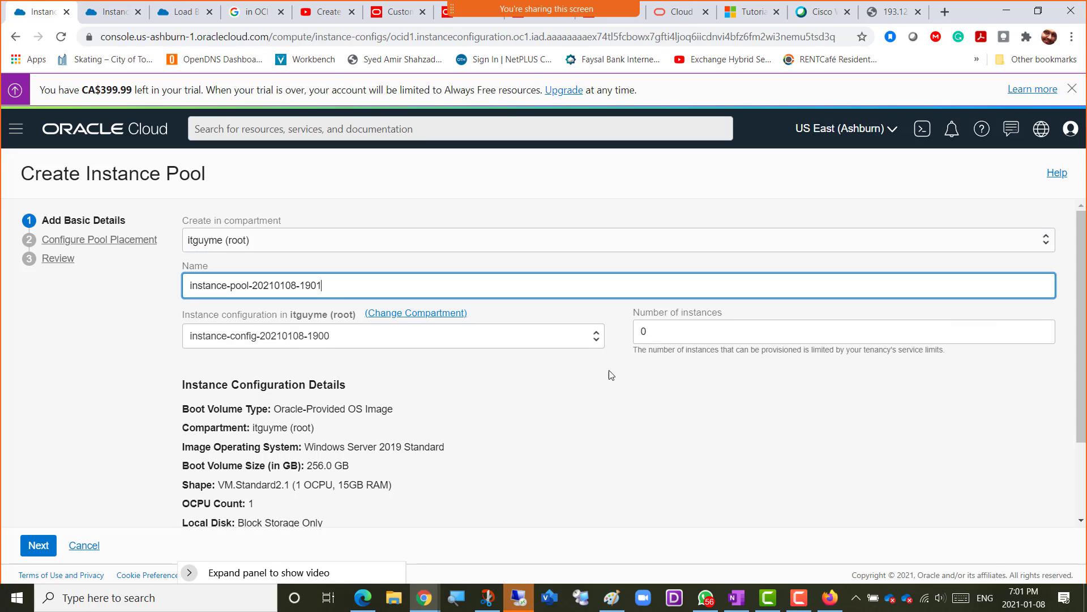
pyautogui.click(641, 332)
pyautogui.doubleClick(642, 331)
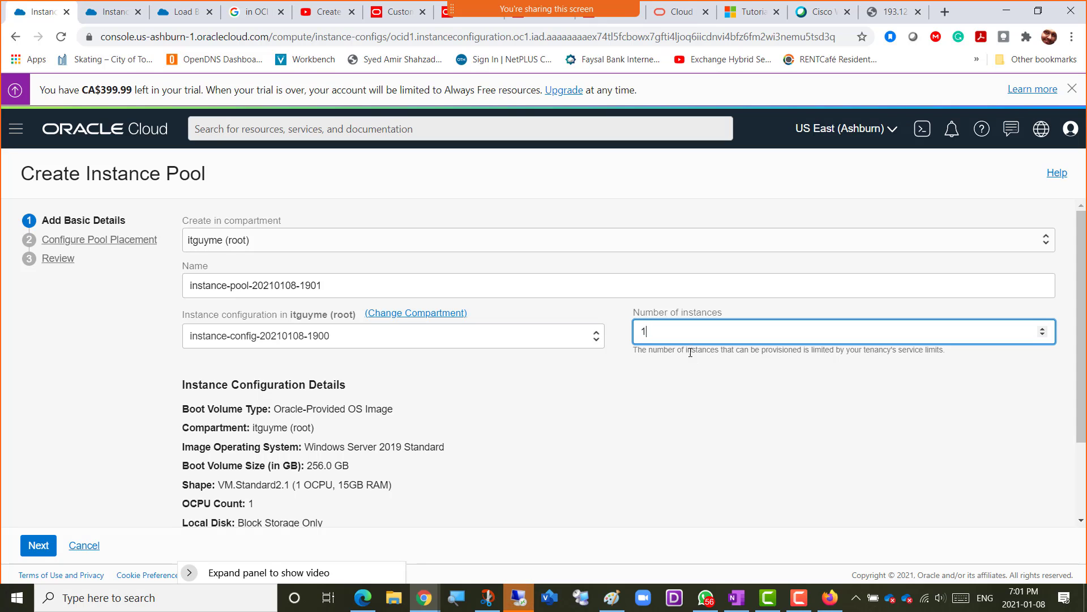
pyautogui.scroll(-1, 395, 411)
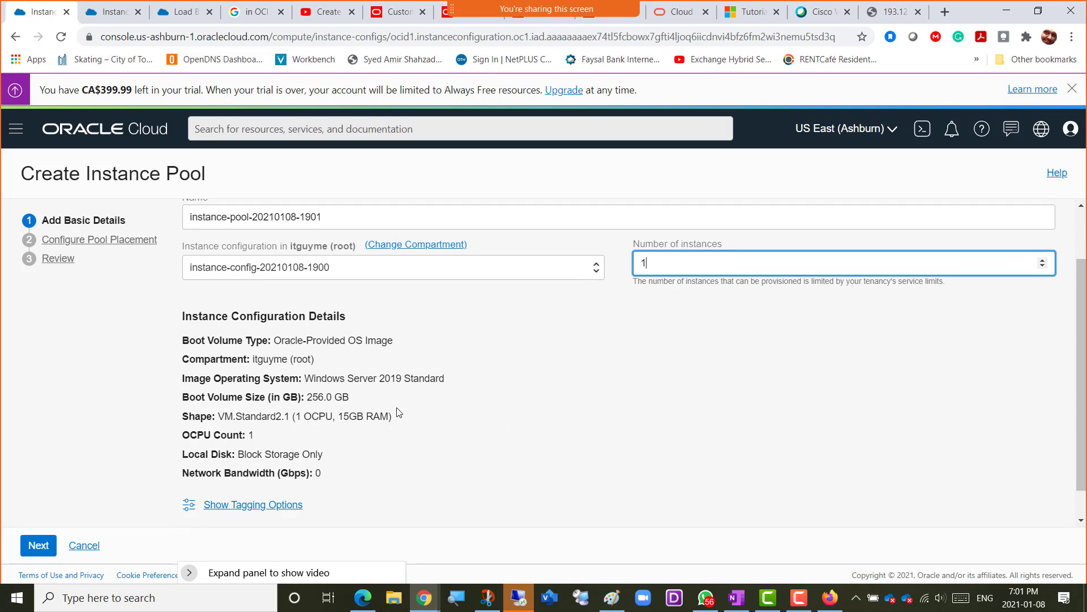
pyautogui.scroll(-1, 398, 411)
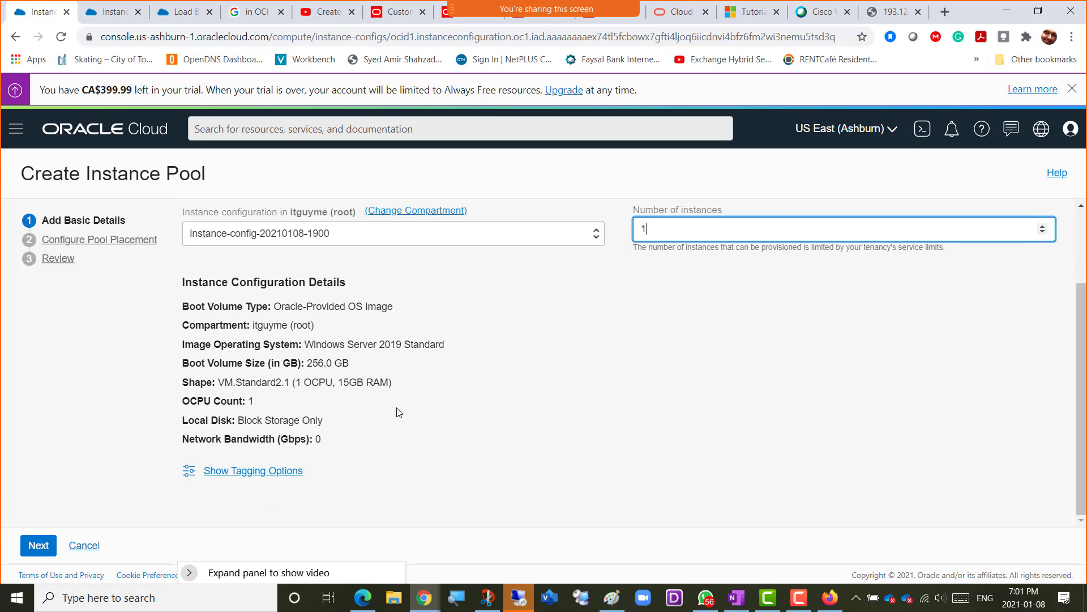
pyautogui.scroll(2, 399, 412)
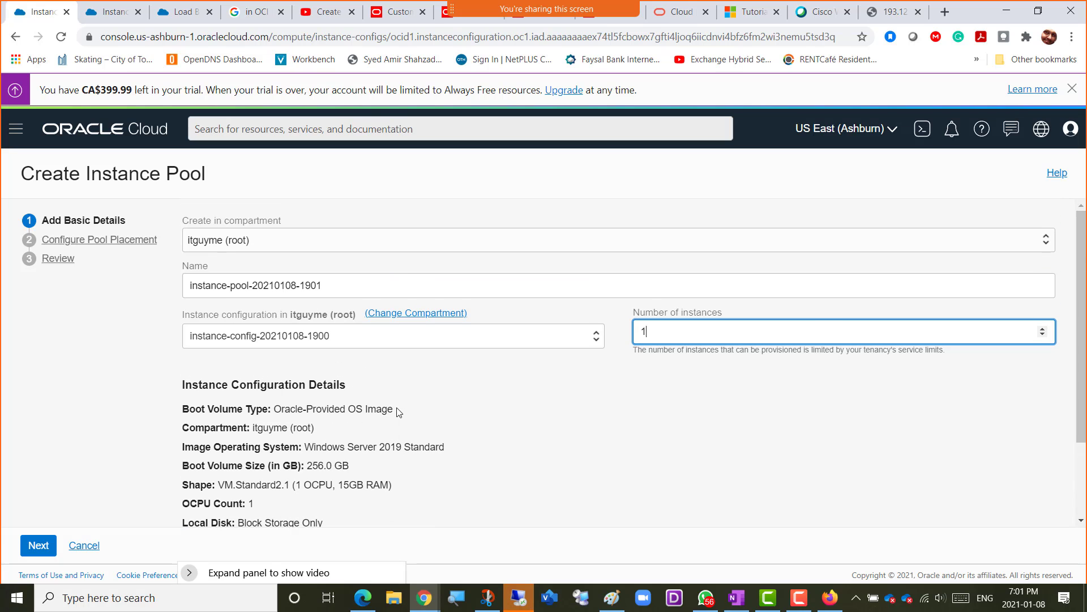
pyautogui.scroll(-1, 398, 411)
pyautogui.scroll(1, 399, 412)
pyautogui.click(39, 548)
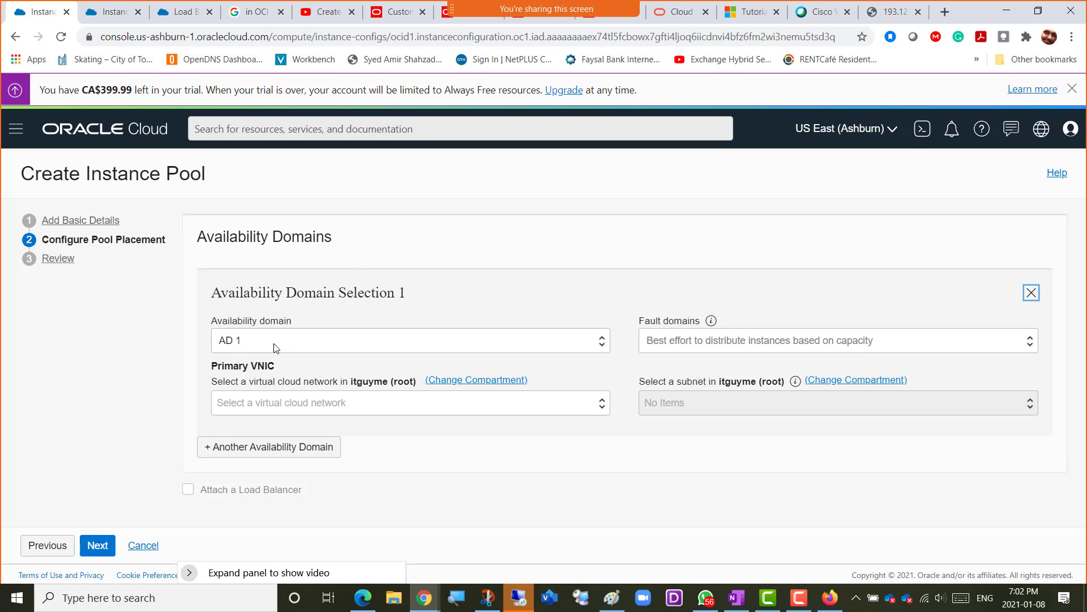
pyautogui.click(713, 339)
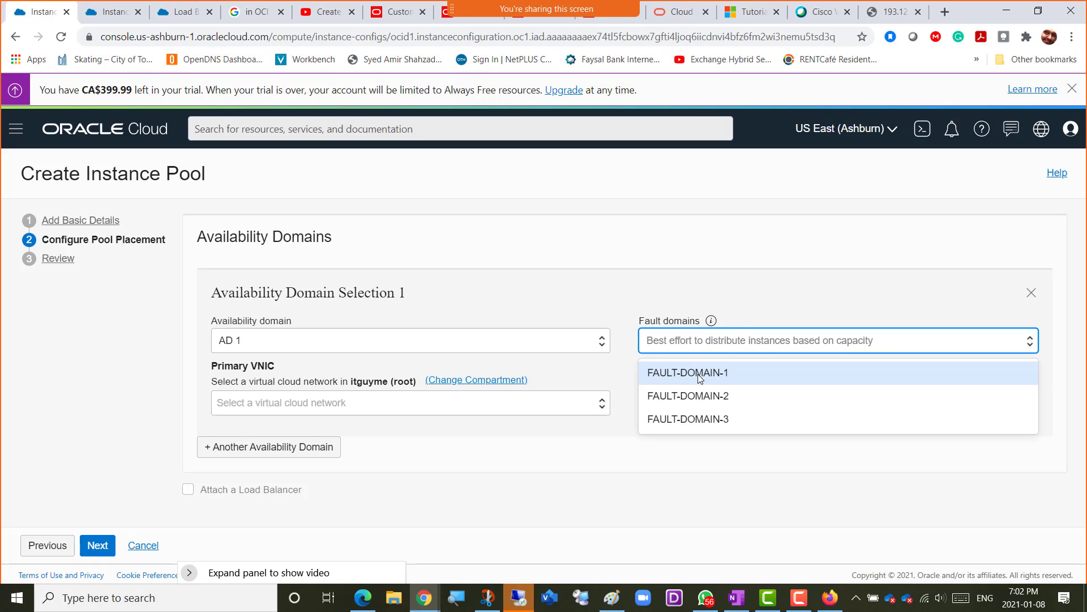
pyautogui.click(701, 375)
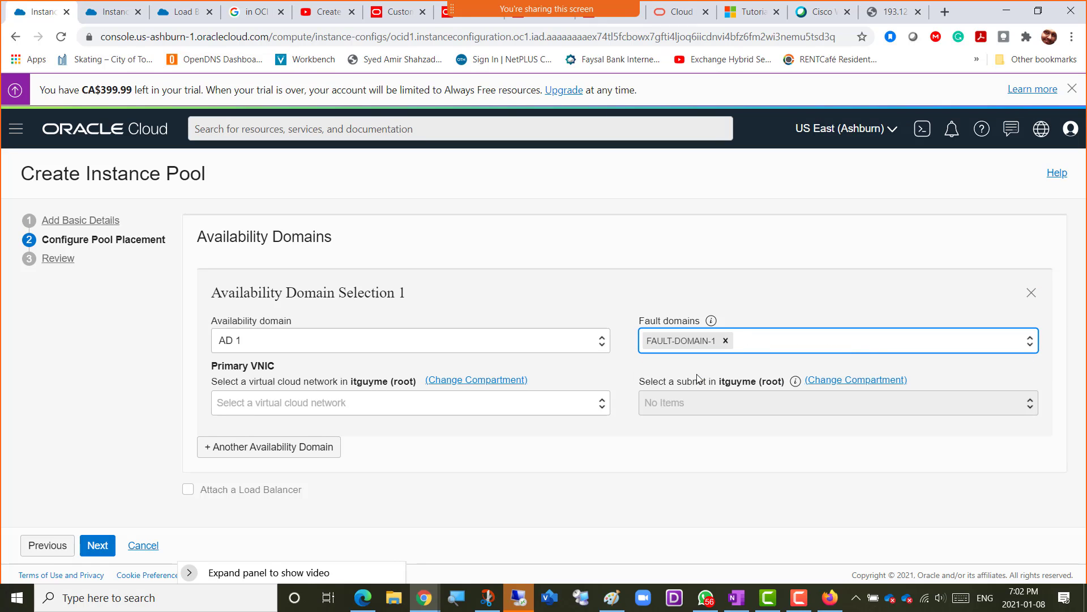
pyautogui.click(246, 409)
pyautogui.click(368, 436)
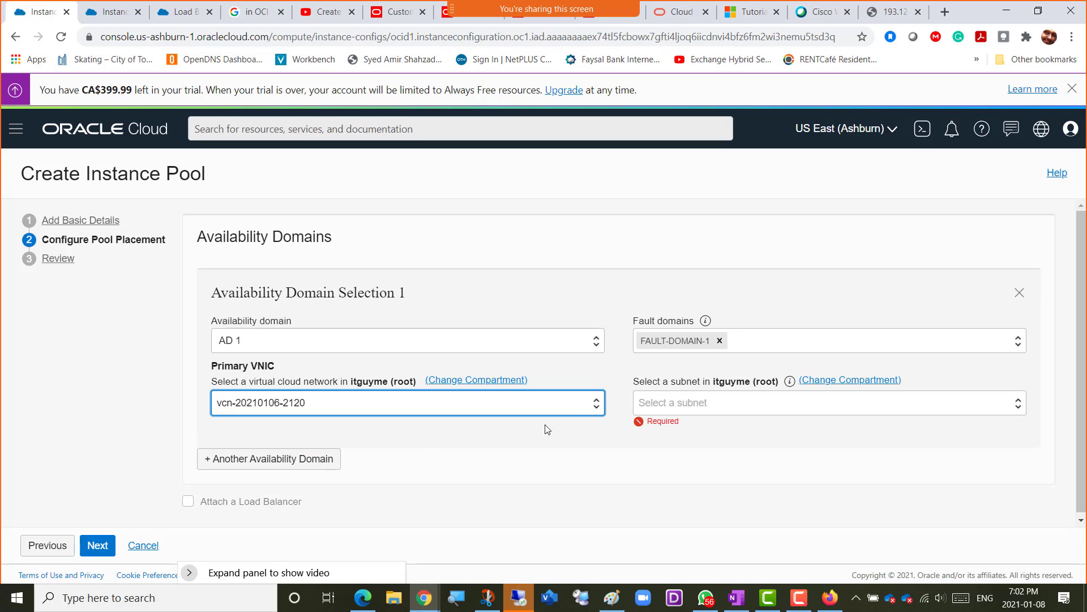
pyautogui.click(688, 405)
pyautogui.click(687, 449)
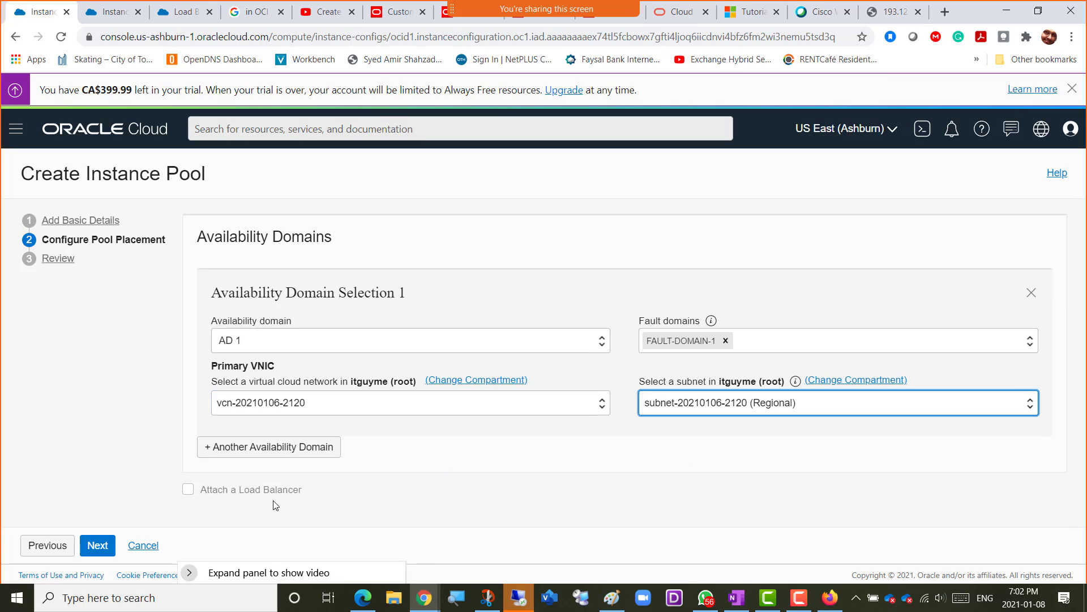
pyautogui.click(98, 546)
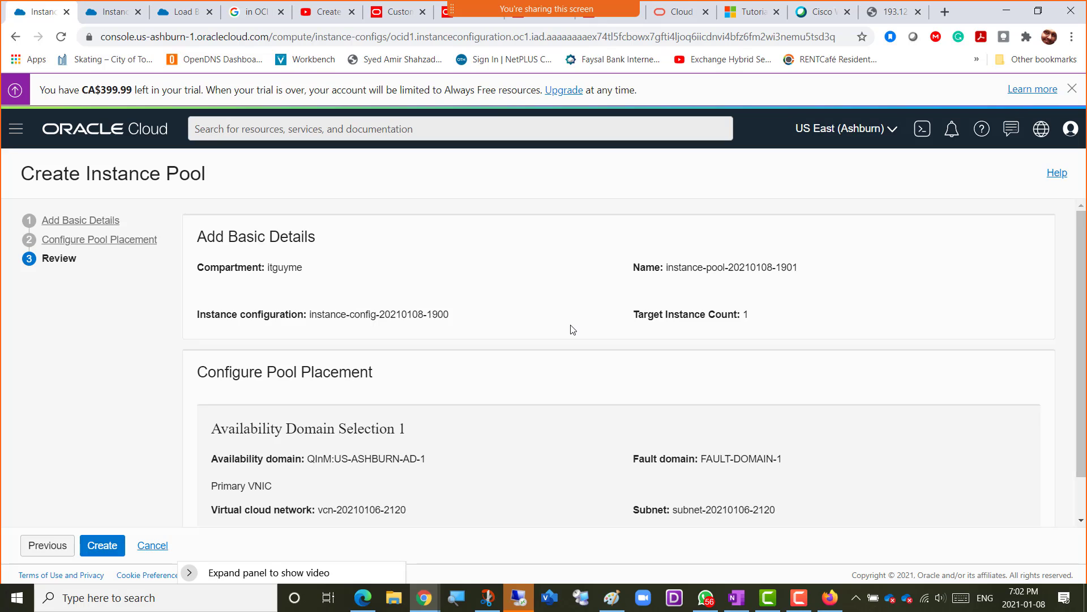
pyautogui.scroll(-1, 572, 330)
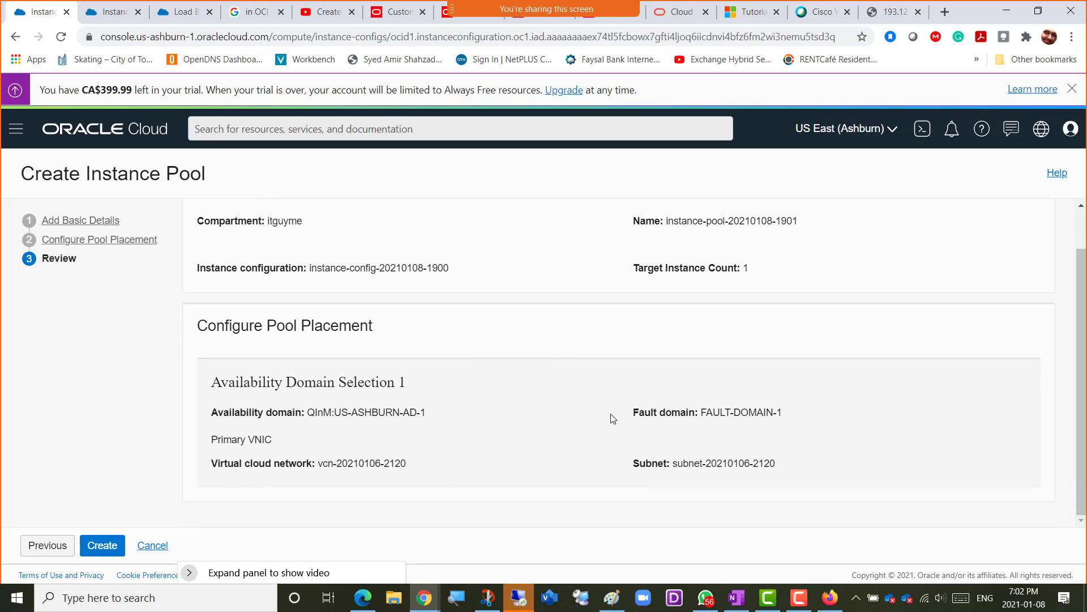
pyautogui.click(101, 547)
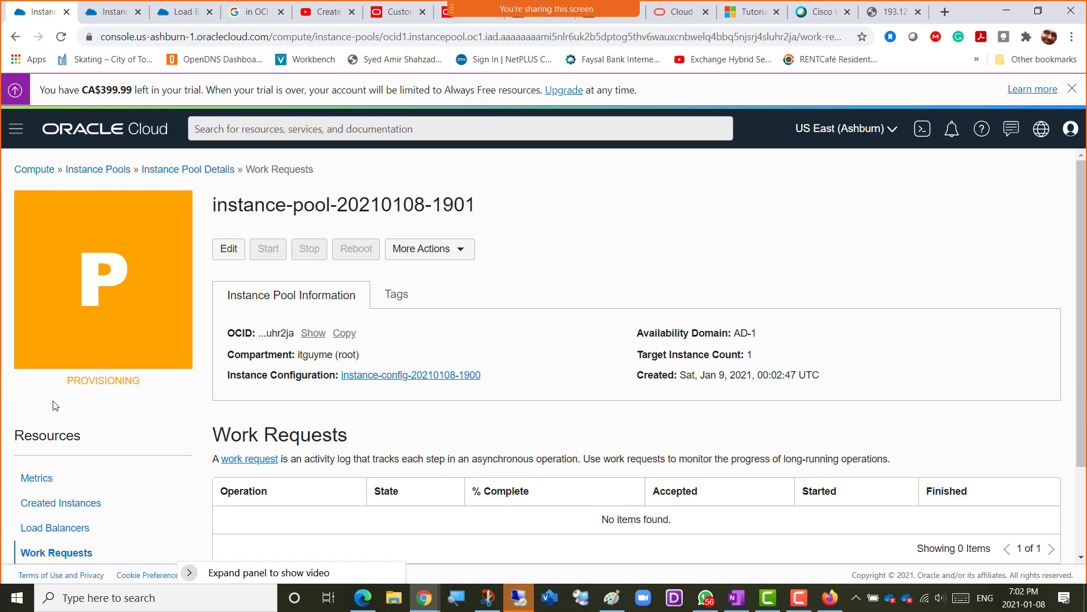
pyautogui.scroll(-2, 549, 376)
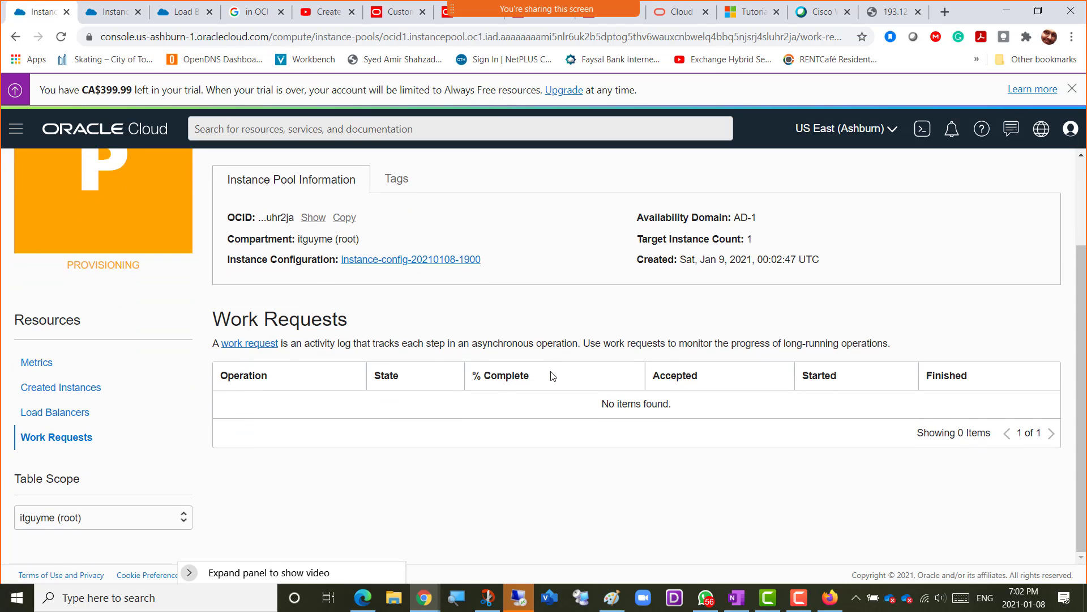
pyautogui.scroll(2, 554, 376)
pyautogui.scroll(-1, 553, 377)
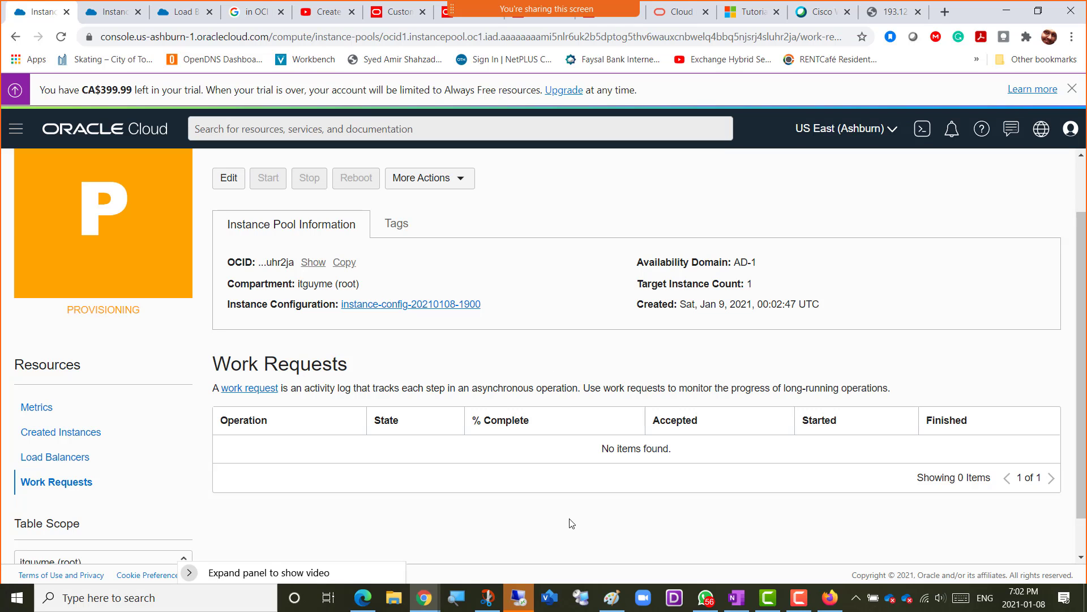
# Dismiss the Remote Desktop connection error and close the Remote Desktop Connection dialog
pyautogui.click(519, 604)
pyautogui.click(638, 333)
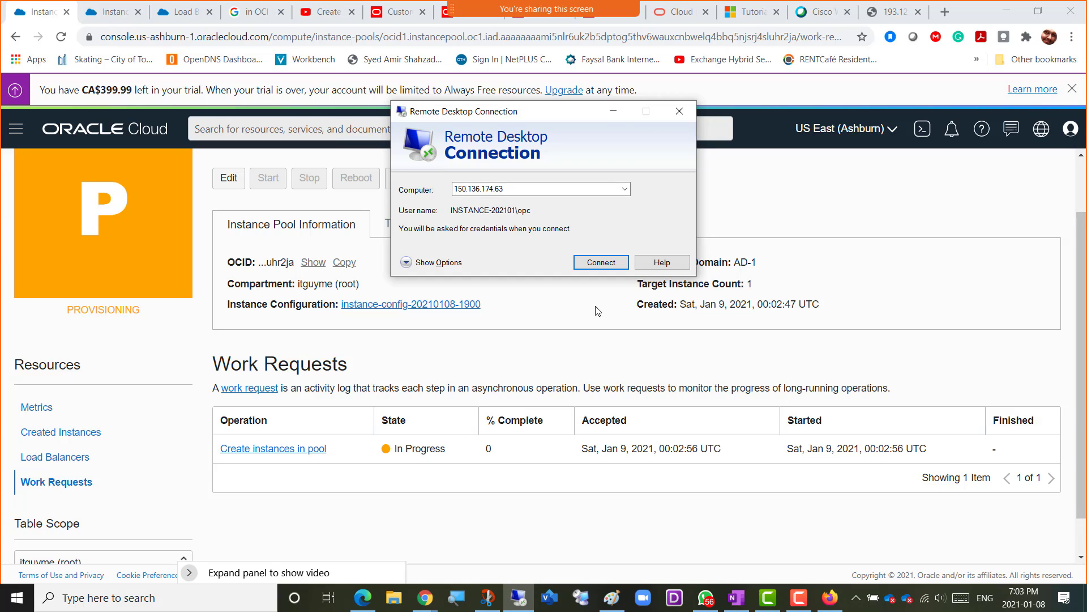
pyautogui.click(679, 111)
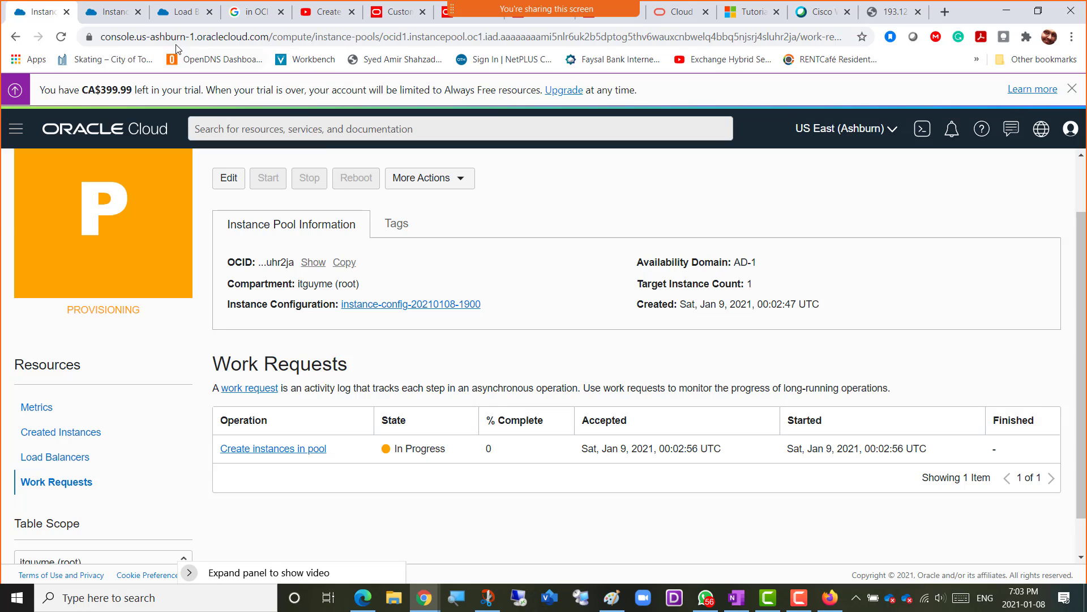
pyautogui.click(110, 16)
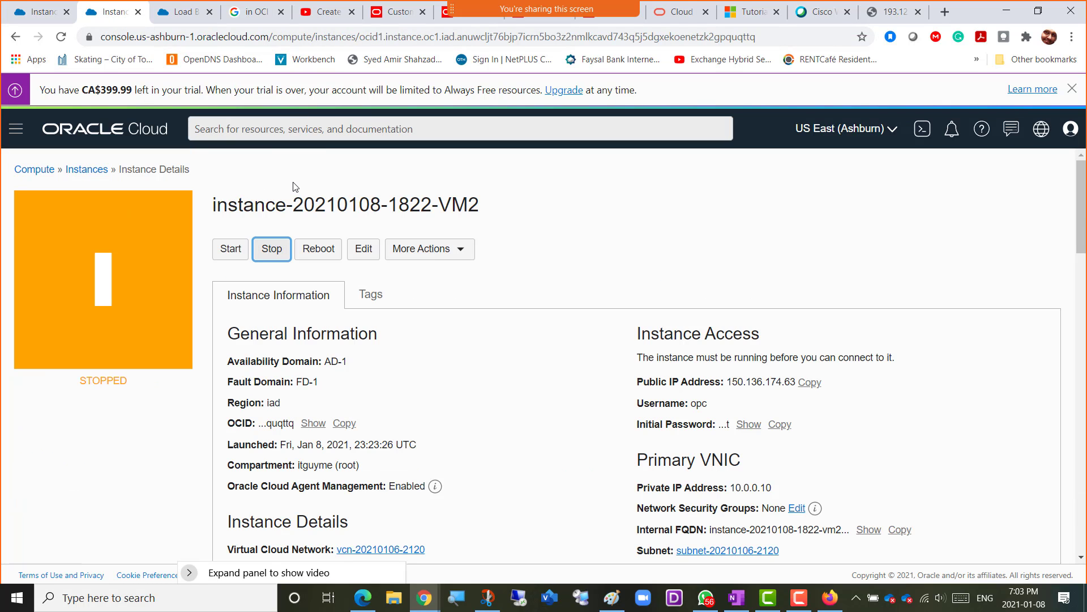
pyautogui.click(447, 249)
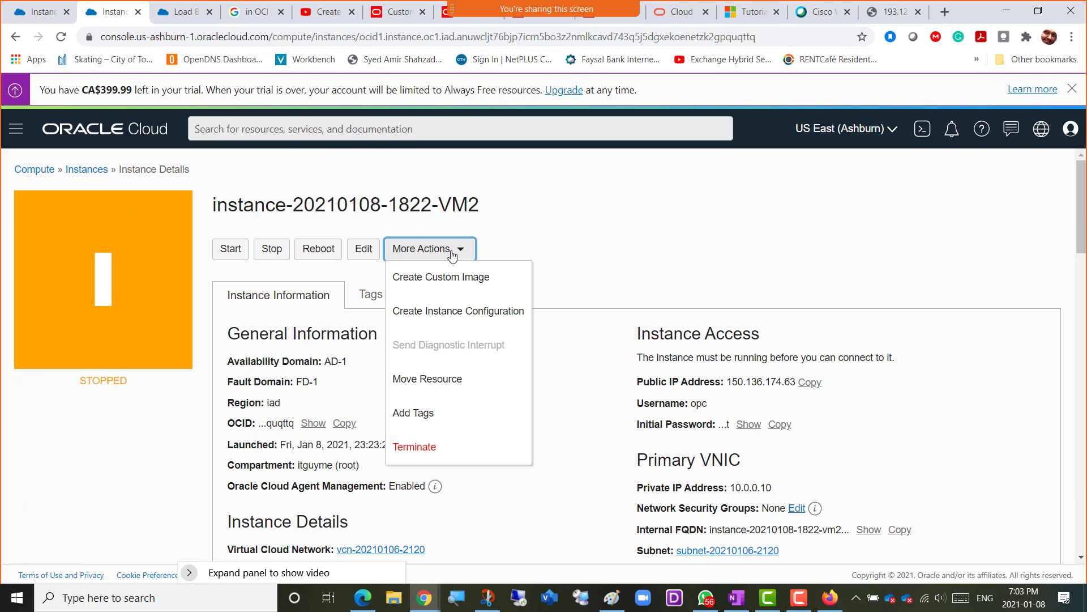
pyautogui.click(449, 445)
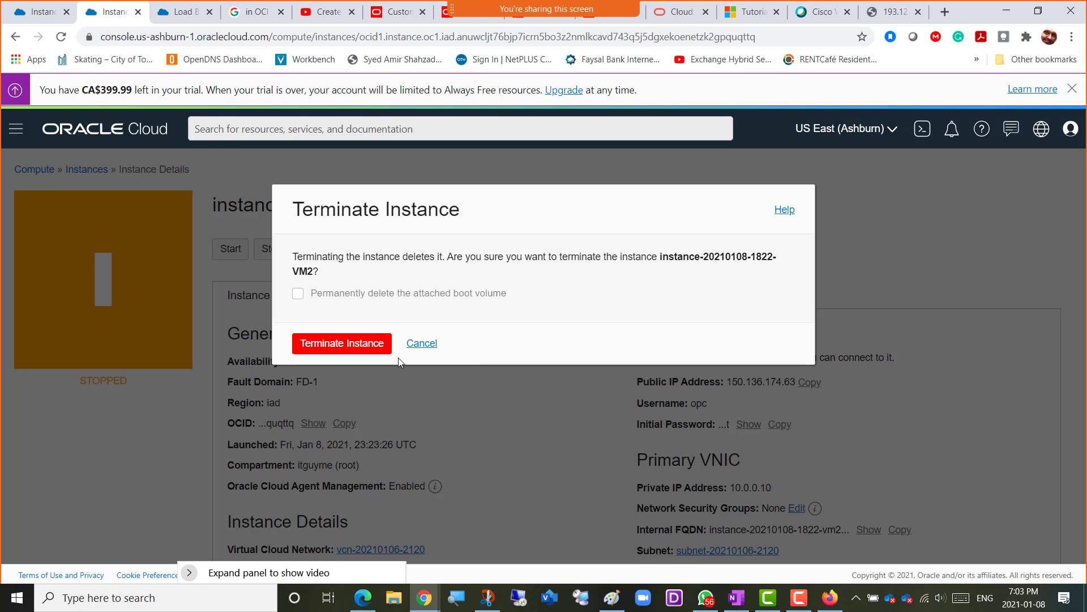
pyautogui.click(298, 294)
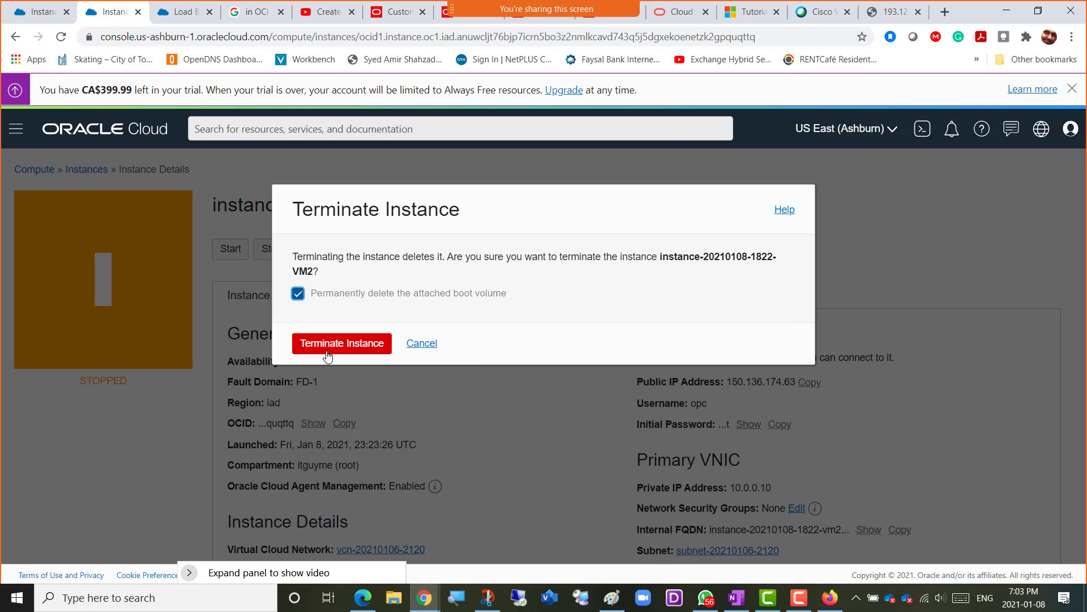
pyautogui.click(324, 346)
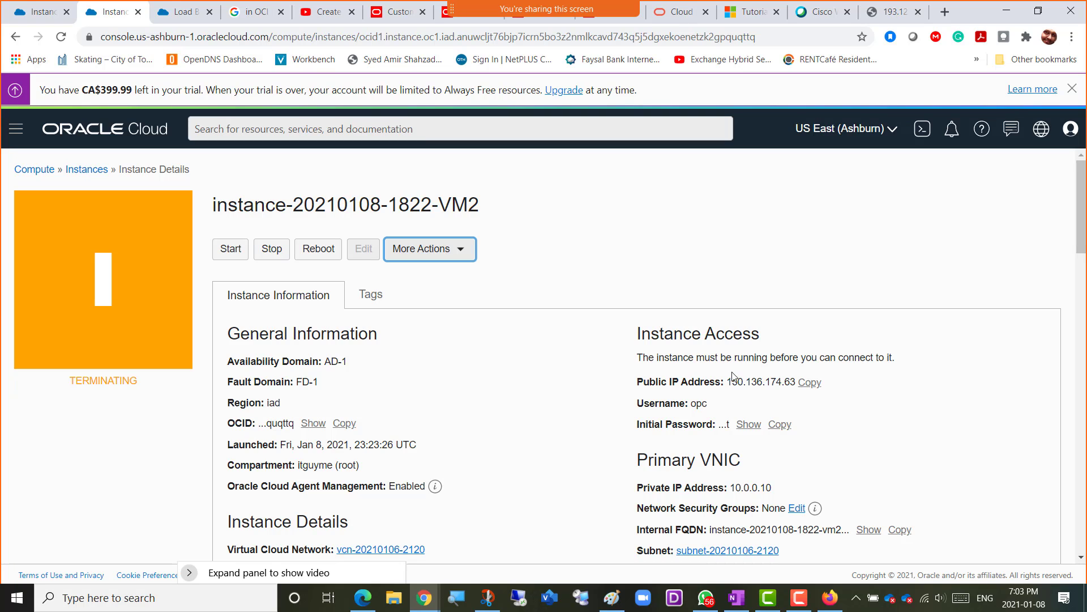
pyautogui.click(72, 171)
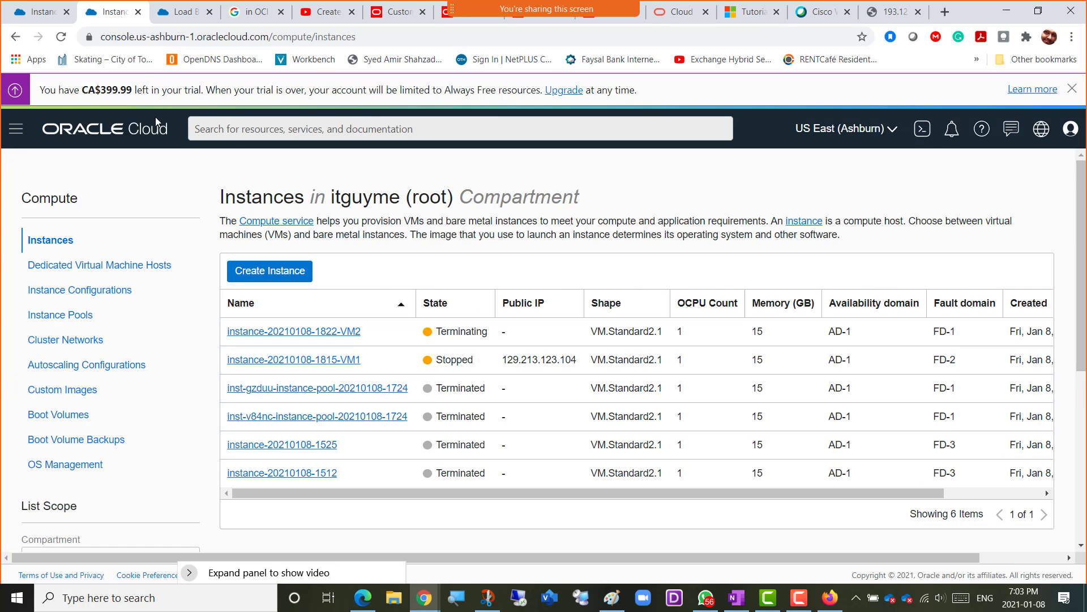
# Check the Load Balancers and Instances pages, ending on the pool's Work Requests list
pyautogui.click(178, 12)
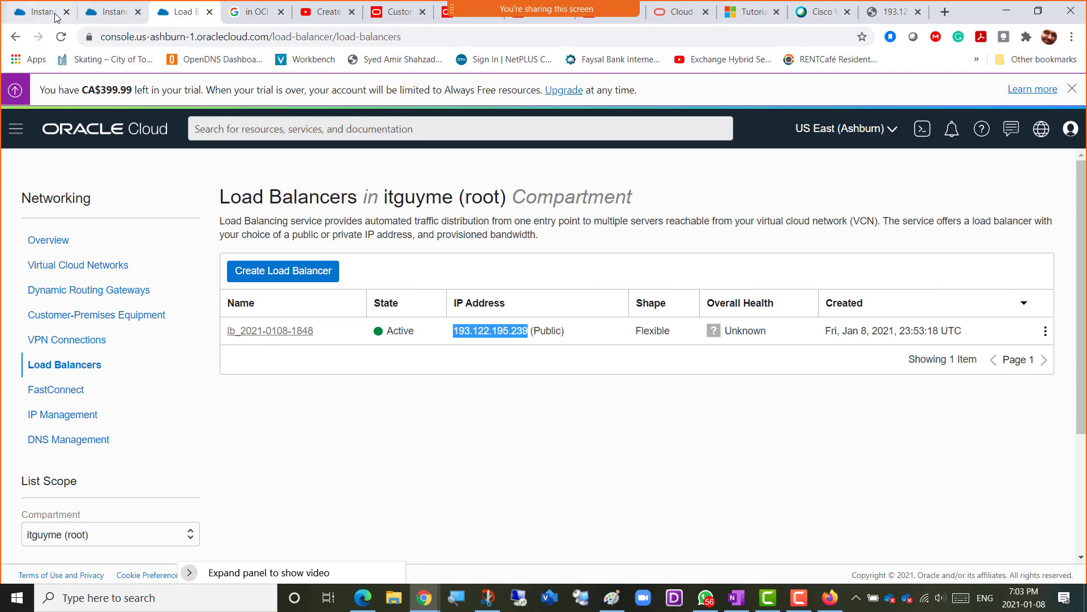
pyautogui.click(36, 16)
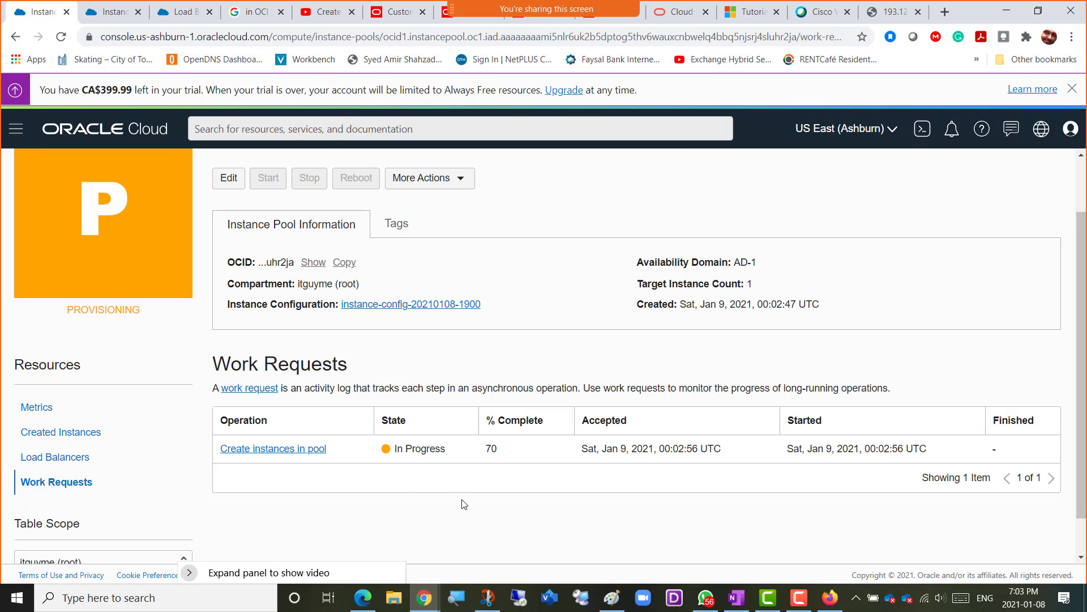
pyautogui.click(119, 13)
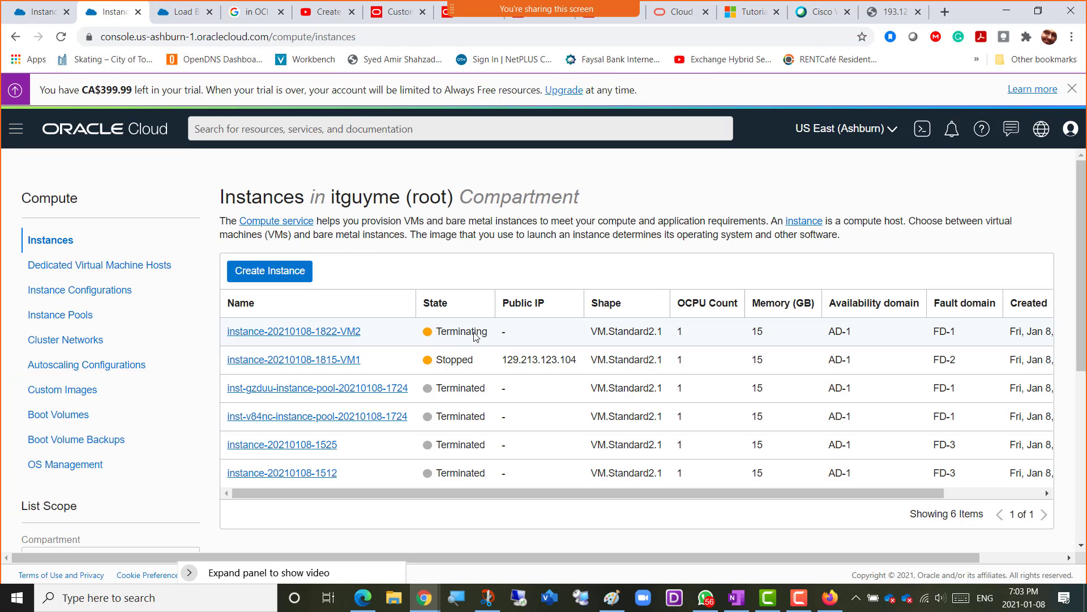
pyautogui.click(39, 15)
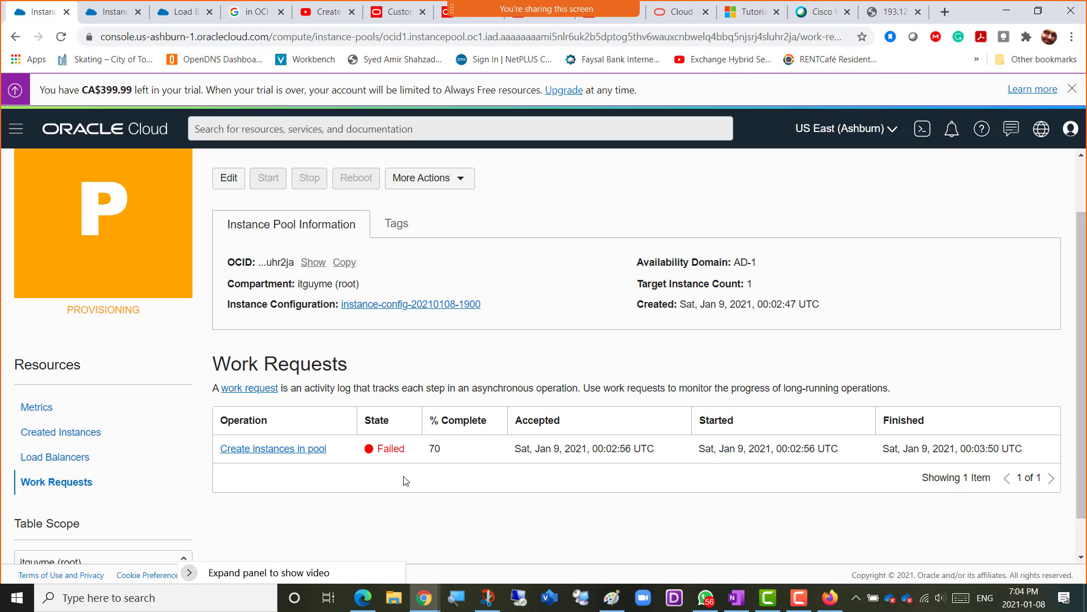
# Inspect the create-instances work request's exceeded service limit error, then go to the Instances list
pyautogui.click(245, 449)
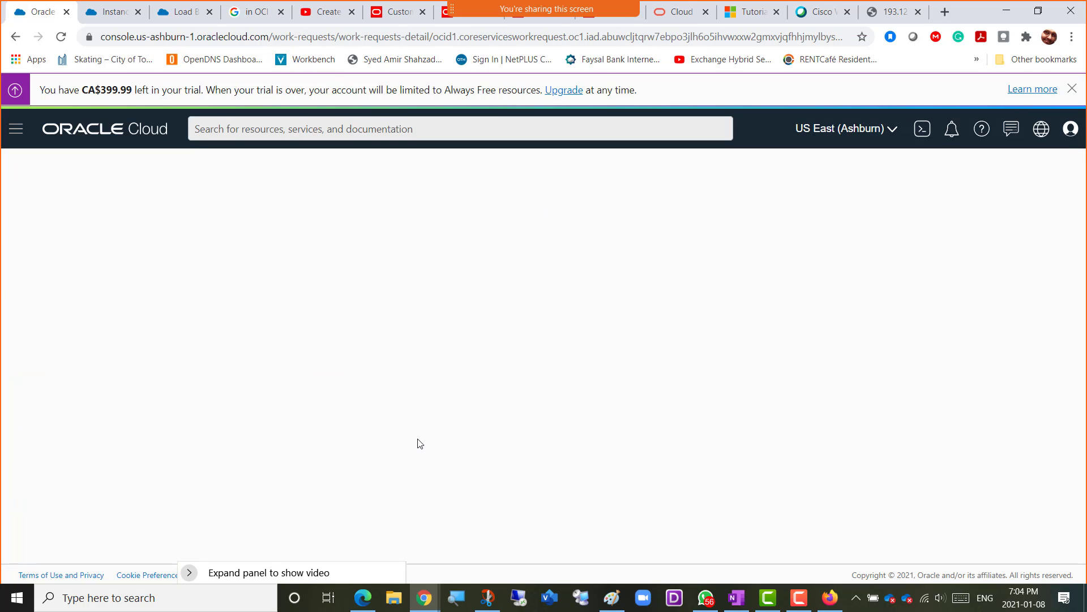
pyautogui.scroll(-2, 412, 440)
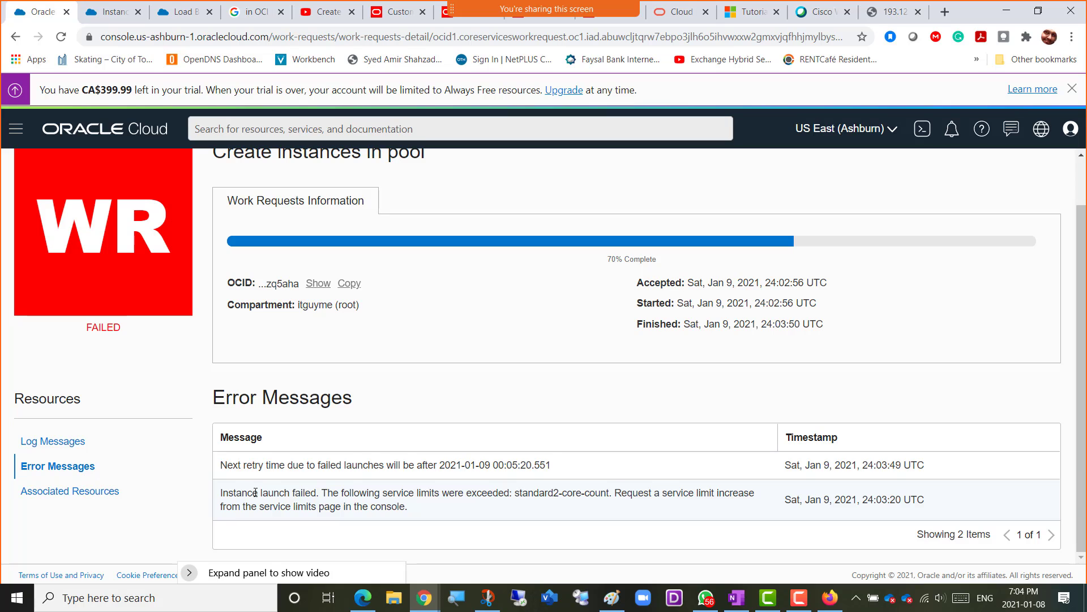
pyautogui.moveTo(318, 492); pyautogui.dragTo(579, 499)
pyautogui.click(607, 503)
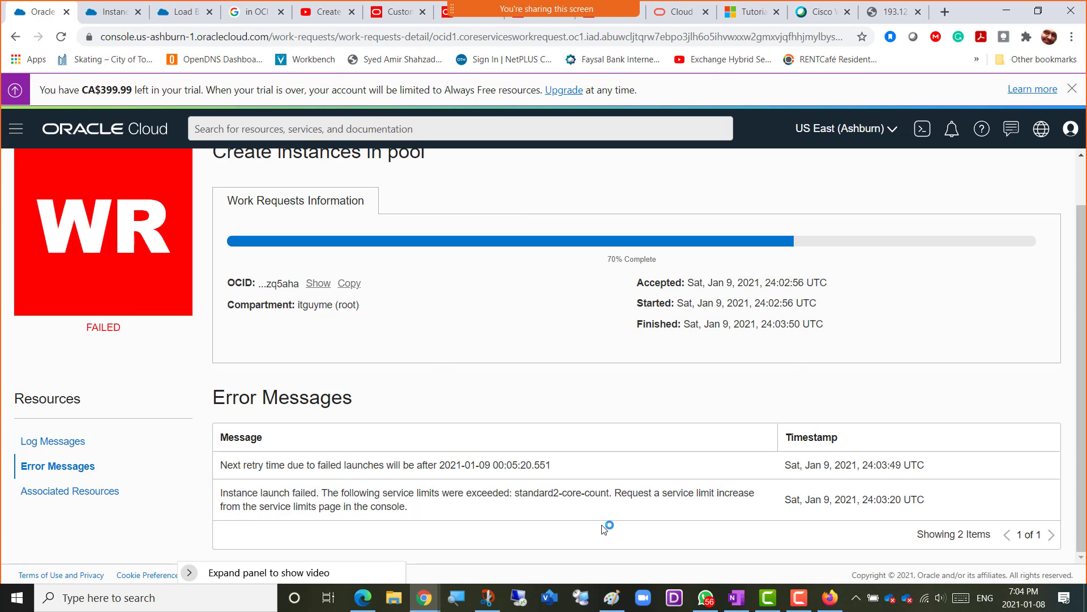
pyautogui.click(105, 17)
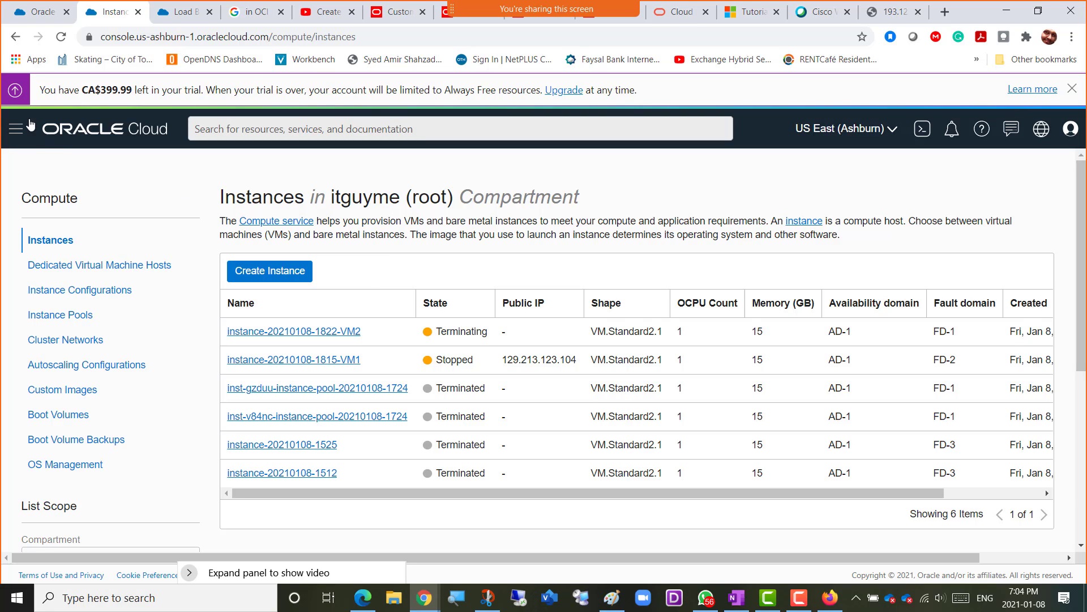
pyautogui.click(60, 36)
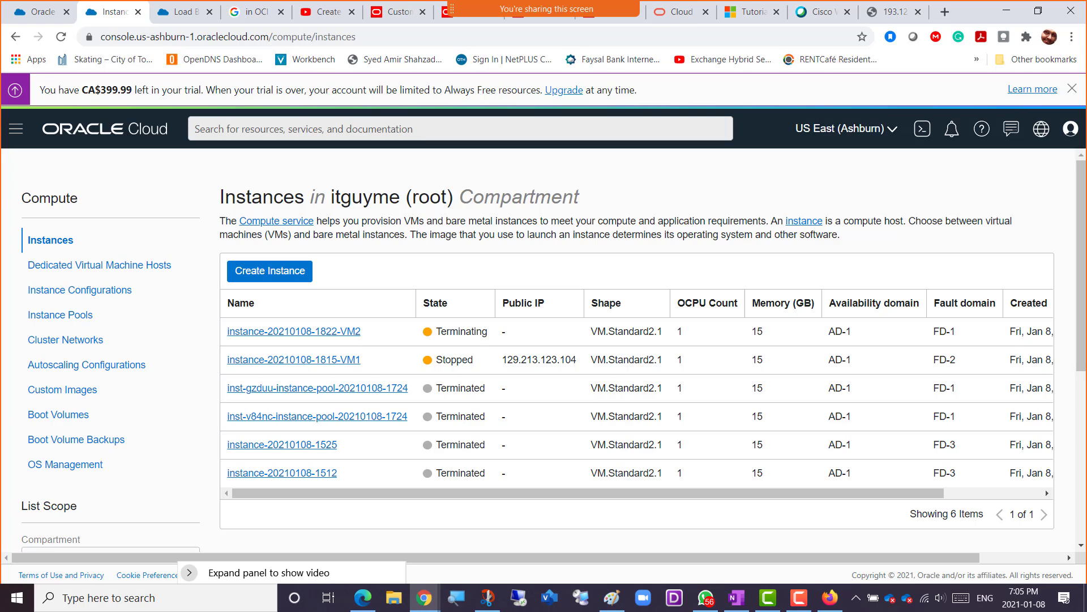
pyautogui.hotkey('alt', 'Tab')
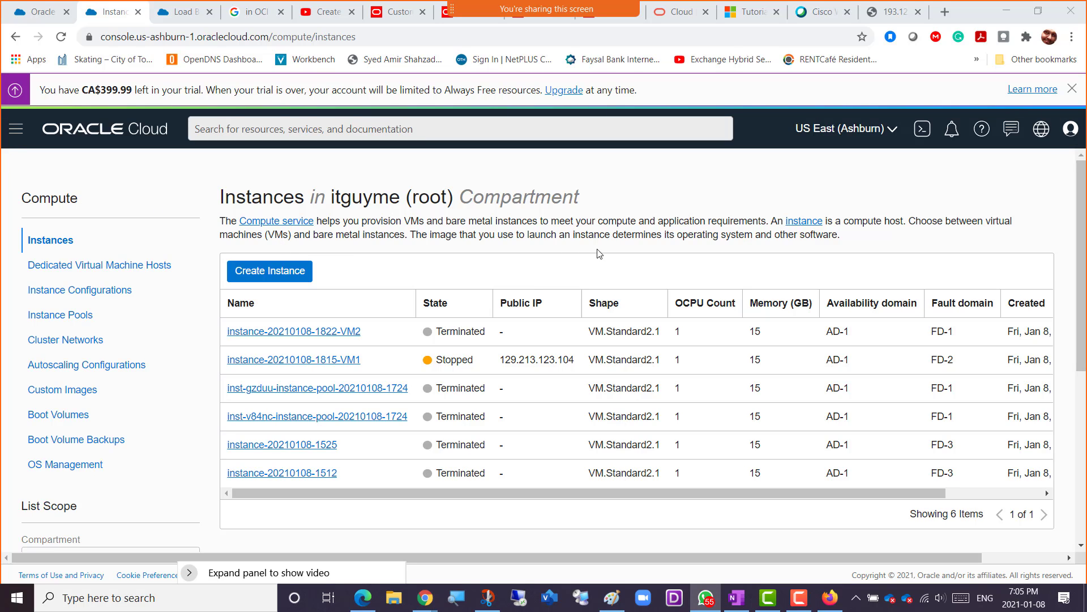
# Review the failed work request's log messages, then return to the pool's work requests
pyautogui.click(32, 13)
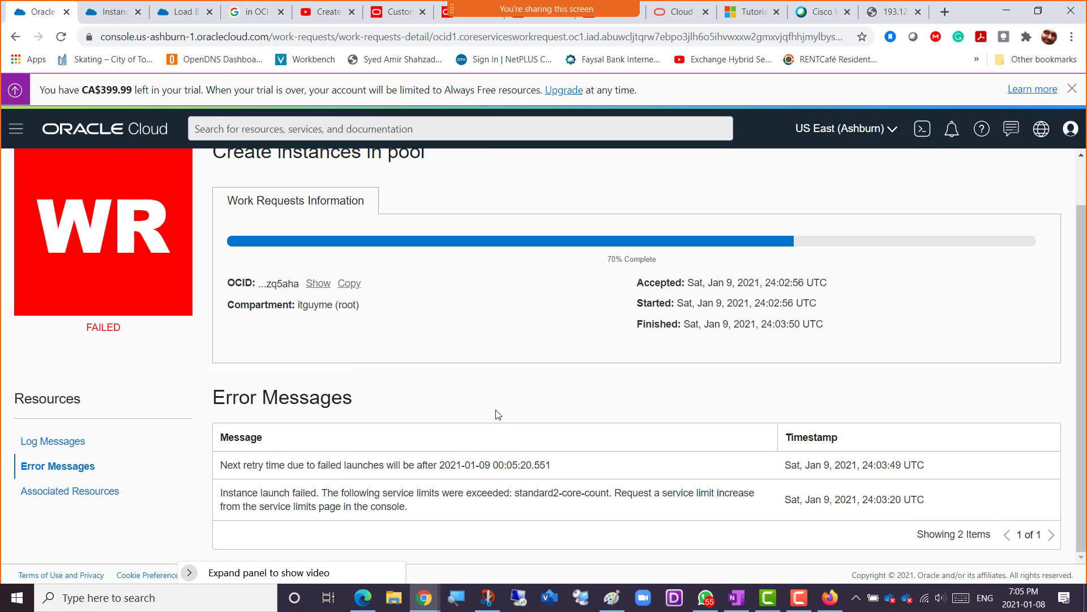
pyautogui.scroll(1, 497, 414)
pyautogui.scroll(-1, 497, 413)
pyautogui.scroll(1, 482, 351)
pyautogui.click(372, 174)
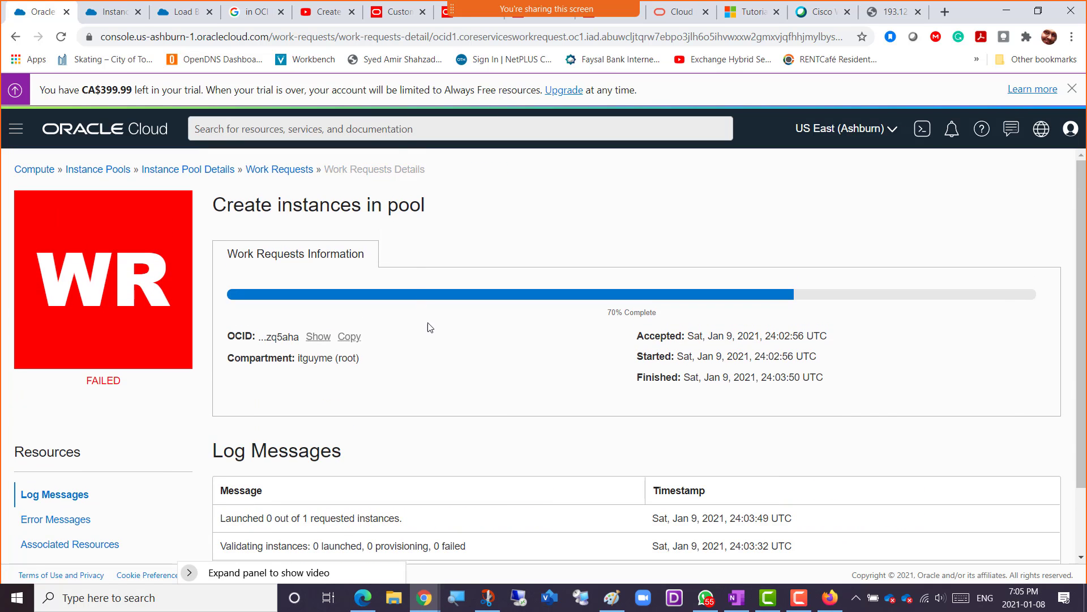
pyautogui.scroll(-1, 430, 332)
pyautogui.scroll(1, 433, 337)
pyautogui.click(281, 171)
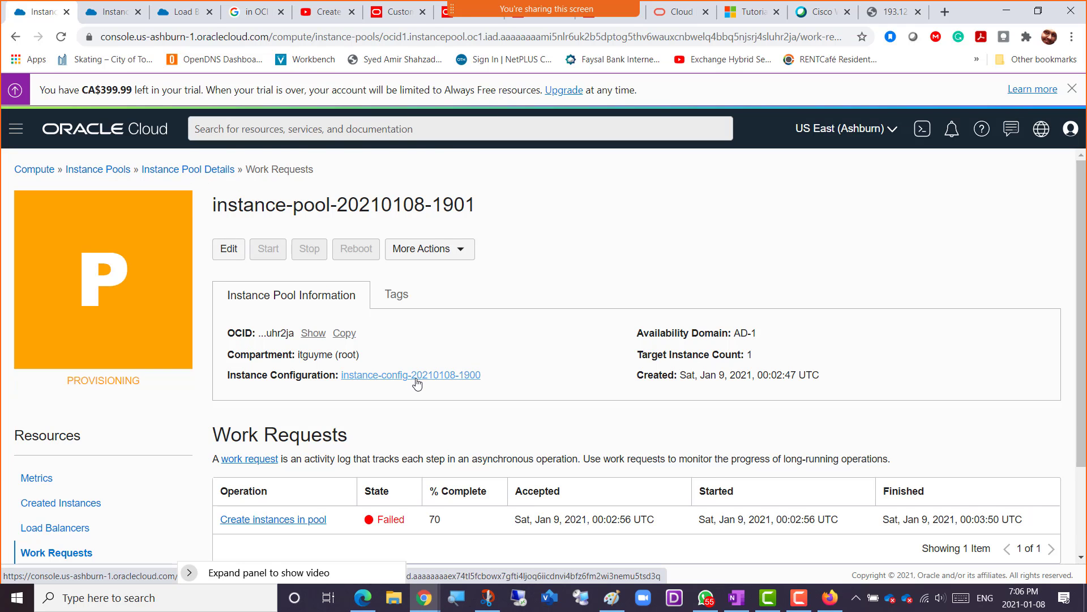
pyautogui.scroll(-2, 417, 383)
pyautogui.scroll(2, 417, 383)
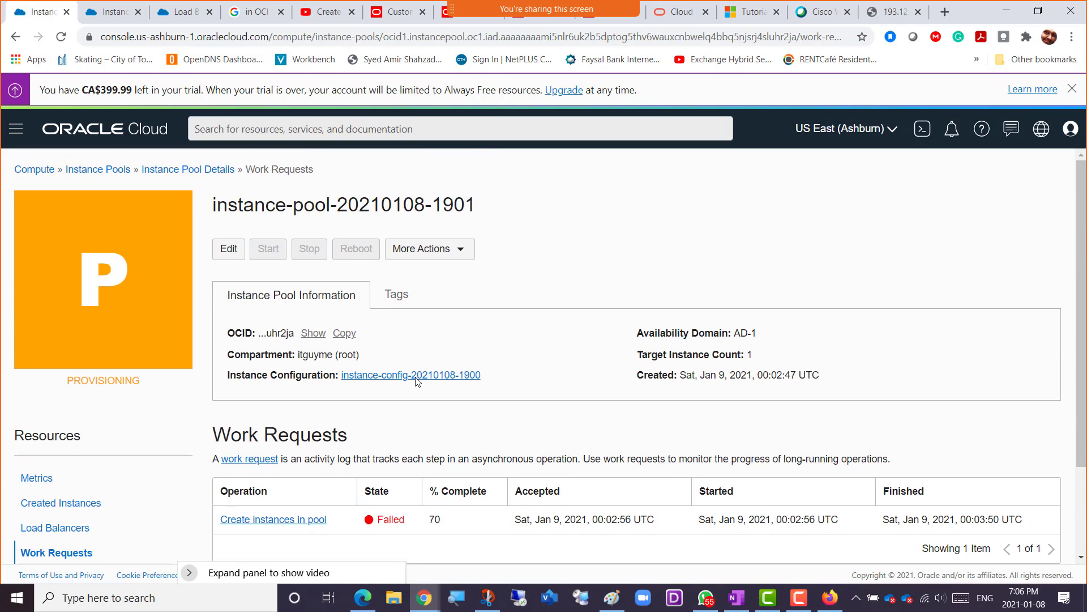
pyautogui.click(458, 255)
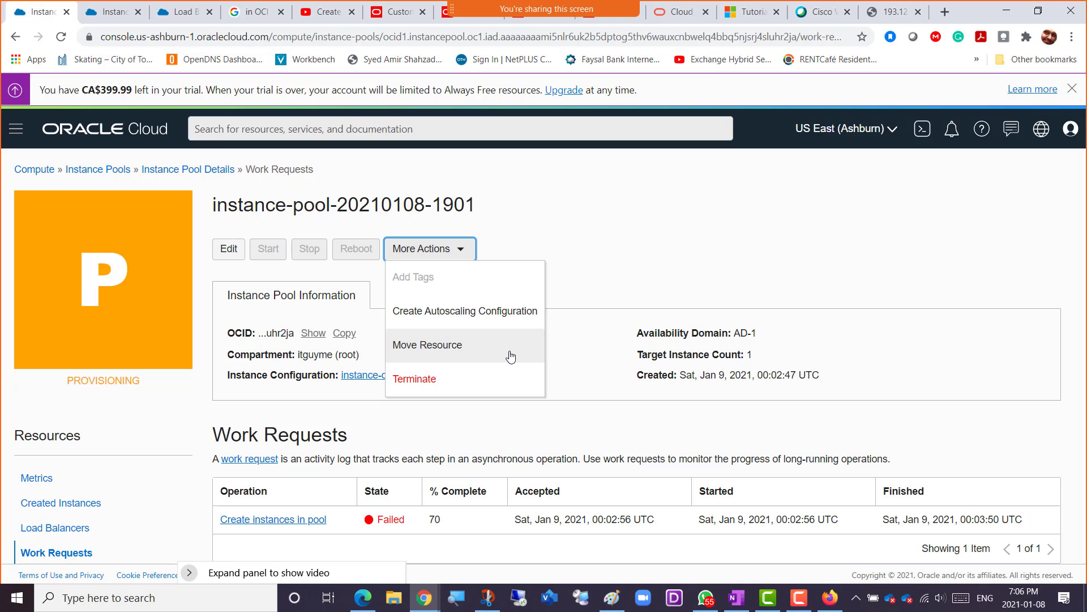
pyautogui.click(228, 249)
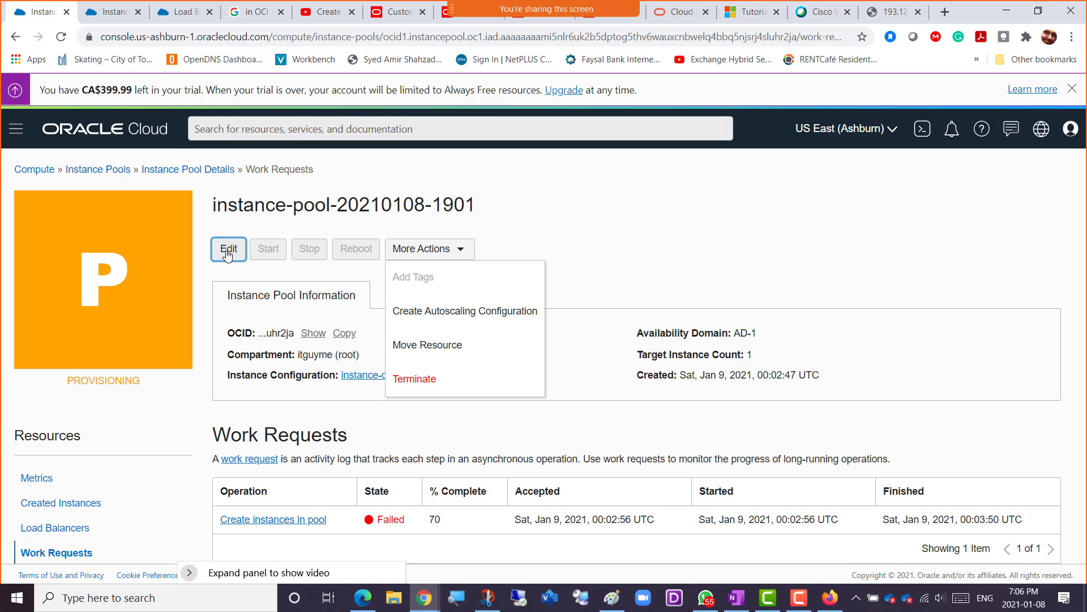
pyautogui.click(332, 318)
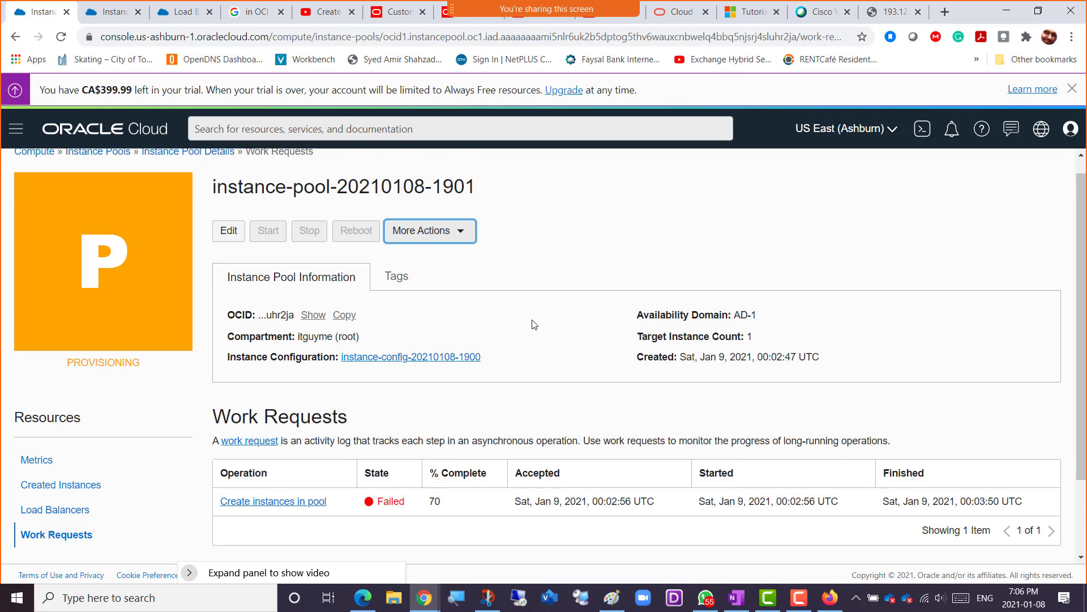
pyautogui.scroll(-1, 534, 324)
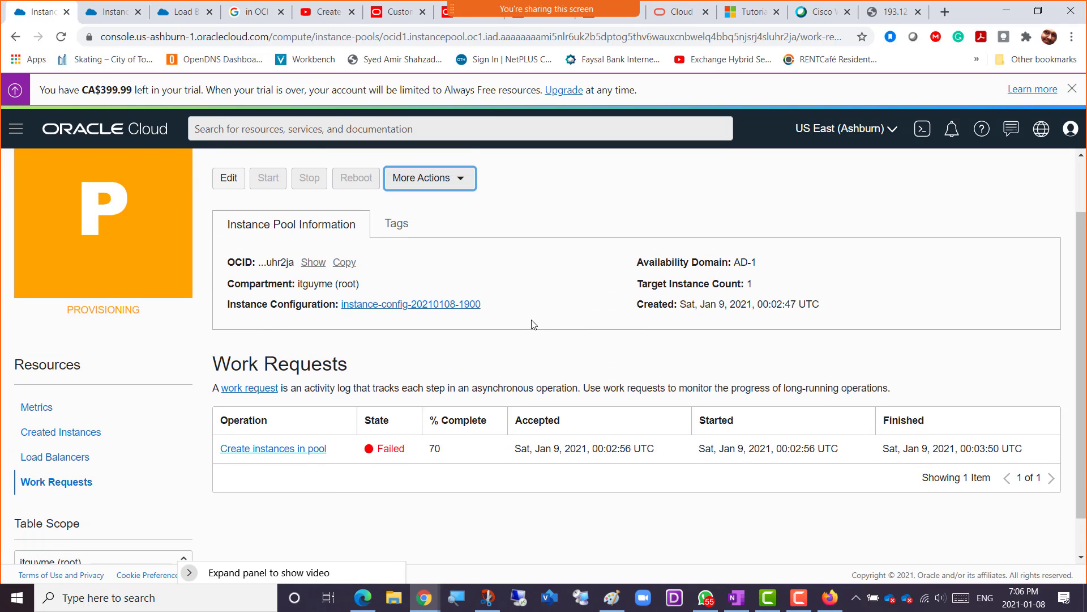
pyautogui.scroll(1, 510, 326)
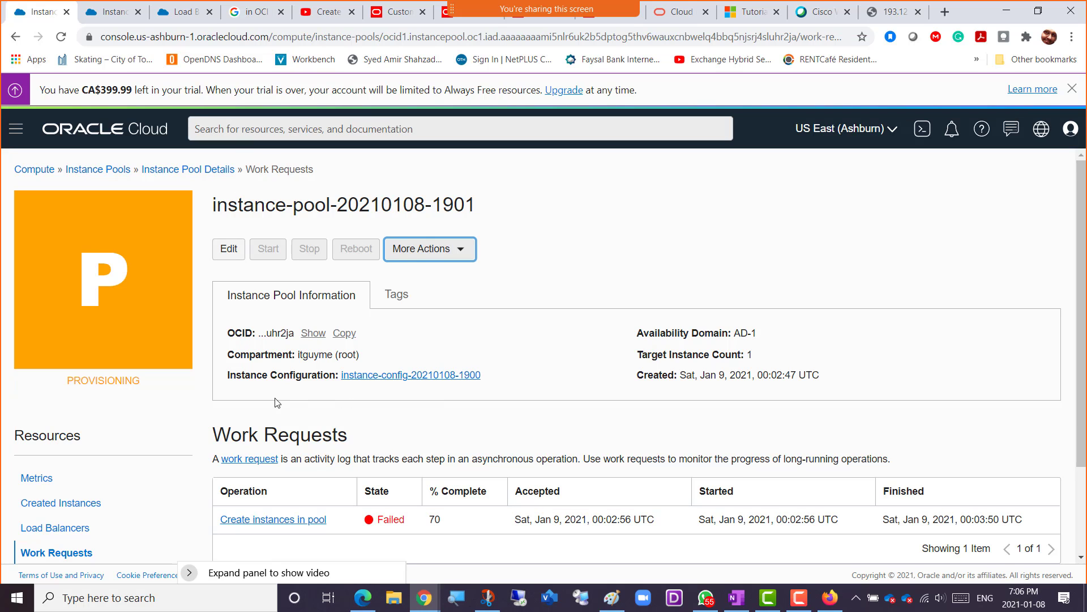
pyautogui.click(96, 12)
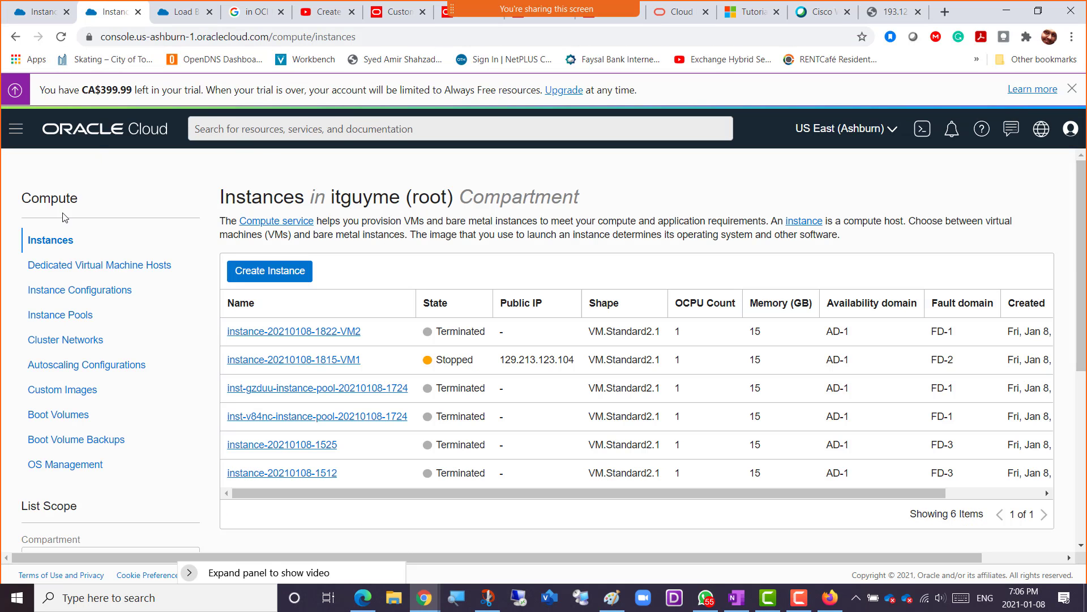
pyautogui.click(57, 242)
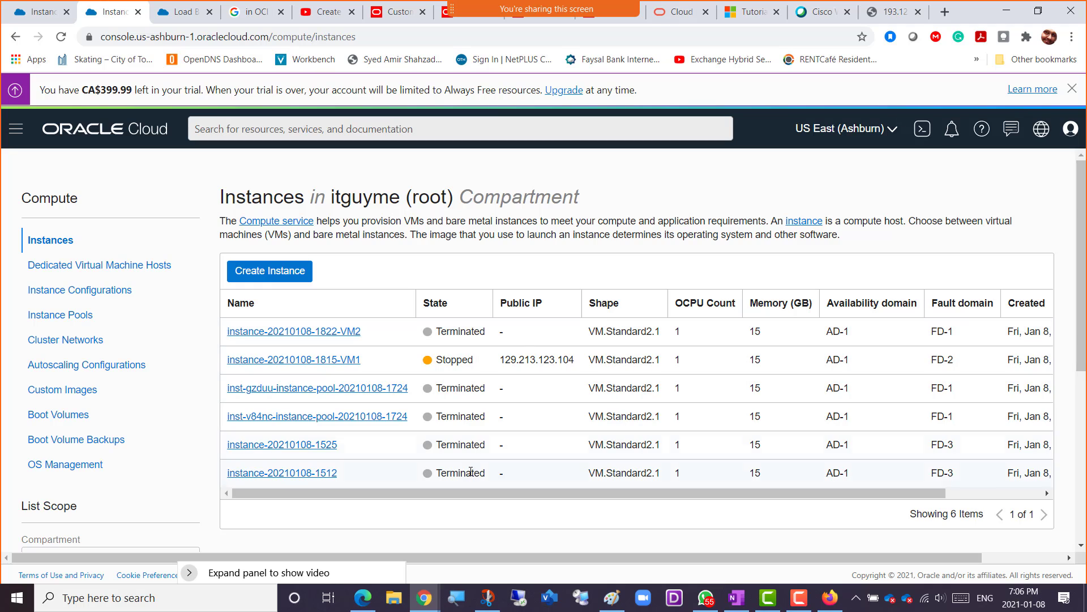
pyautogui.scroll(-4, 479, 450)
pyautogui.scroll(4, 476, 436)
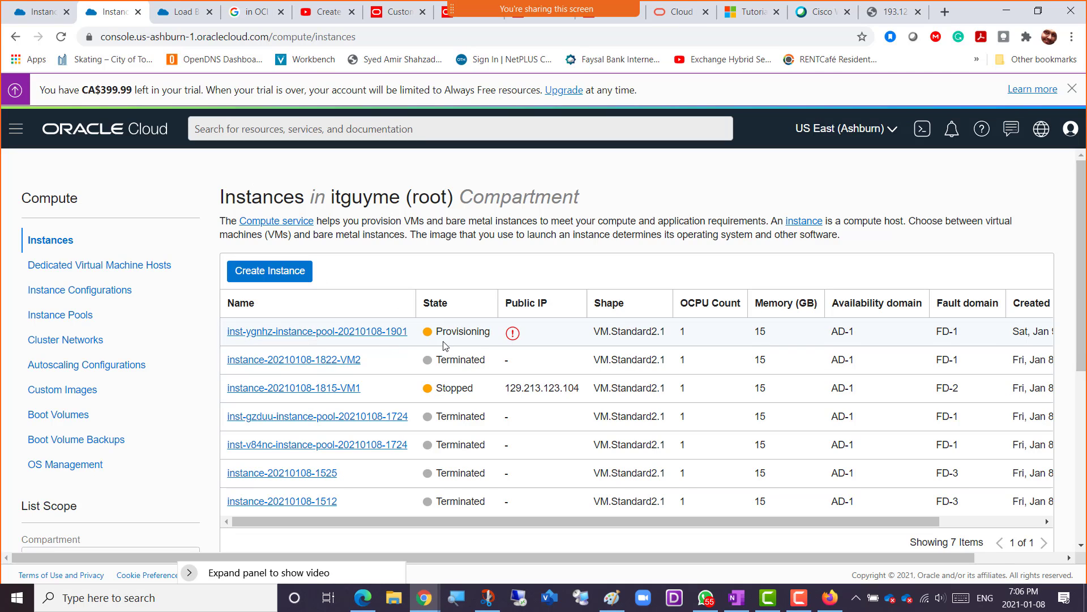
pyautogui.click(325, 334)
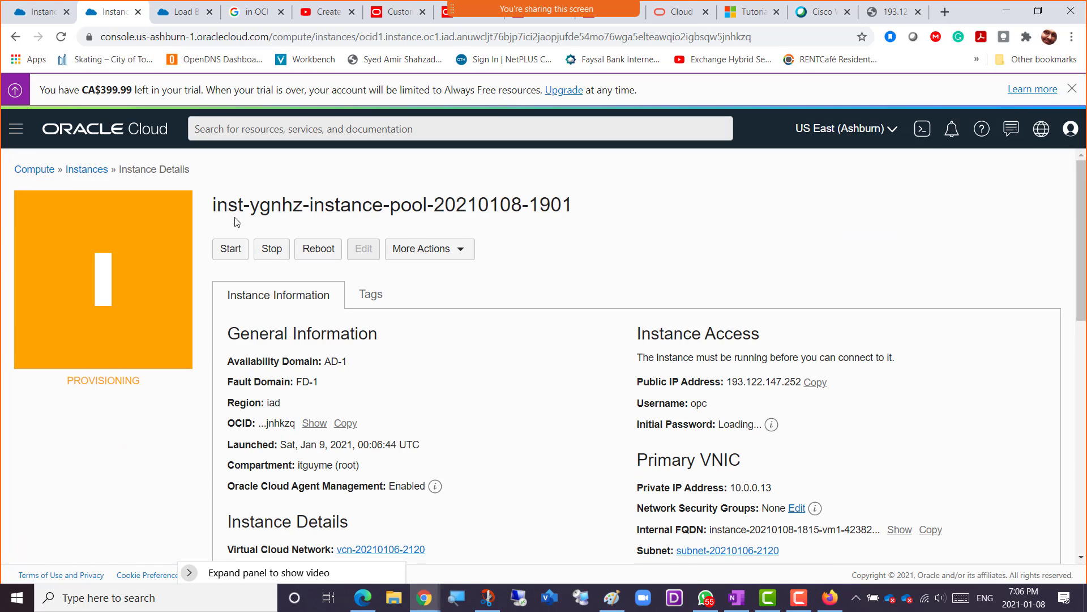
pyautogui.scroll(-1, 486, 353)
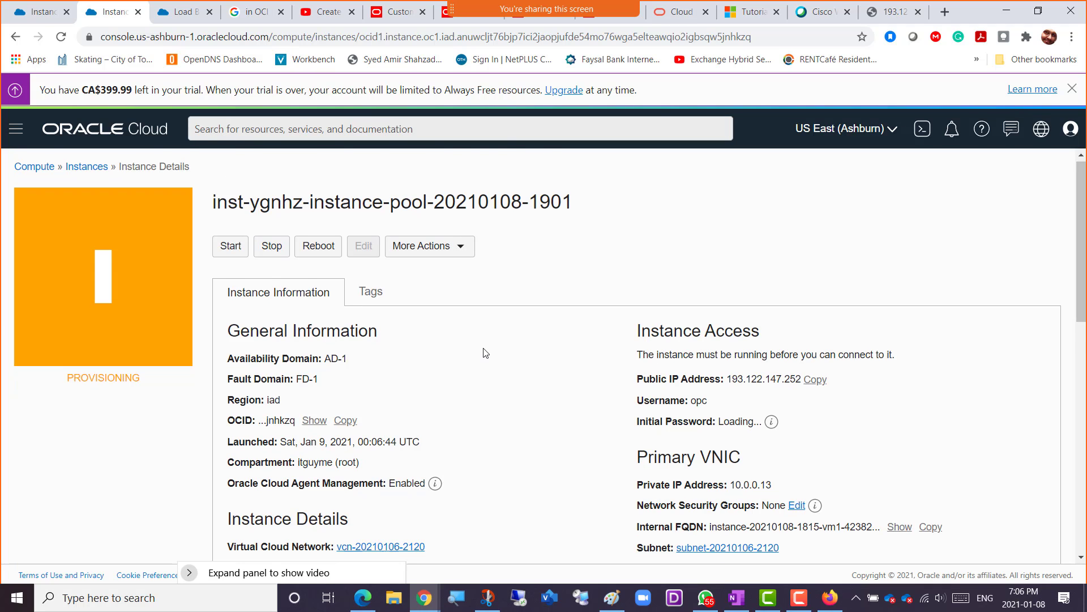
pyautogui.scroll(-5, 486, 353)
pyautogui.scroll(5, 453, 304)
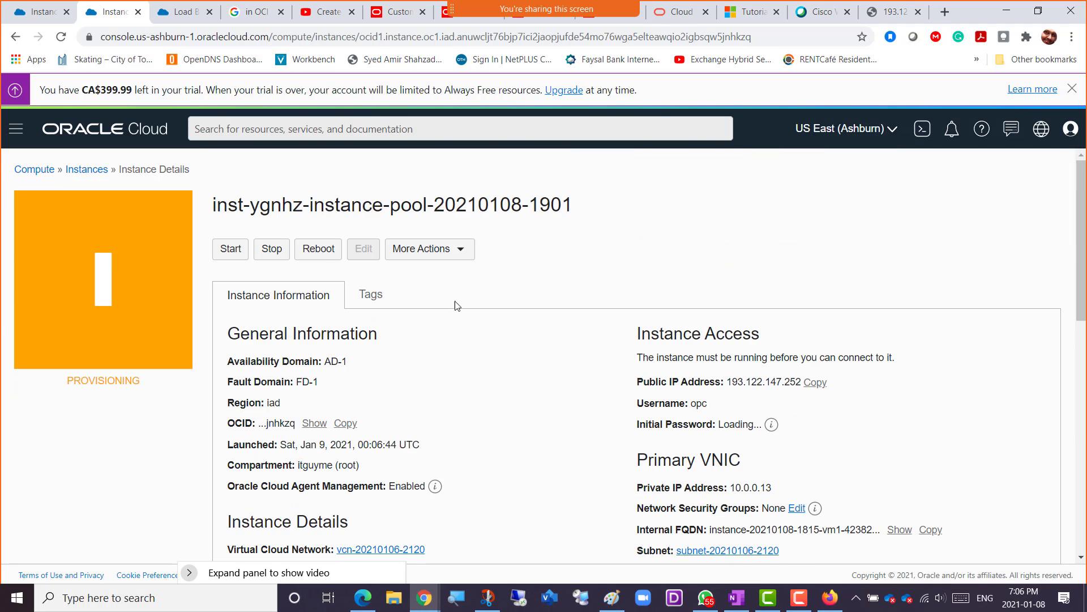
pyautogui.click(464, 252)
pyautogui.click(435, 444)
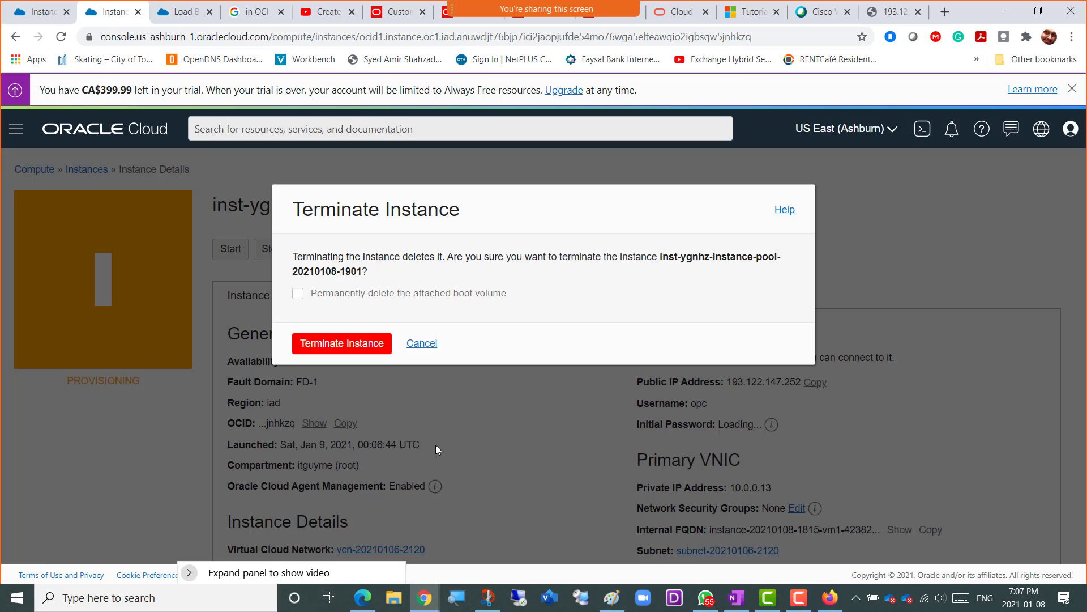
pyautogui.click(313, 294)
pyautogui.click(332, 345)
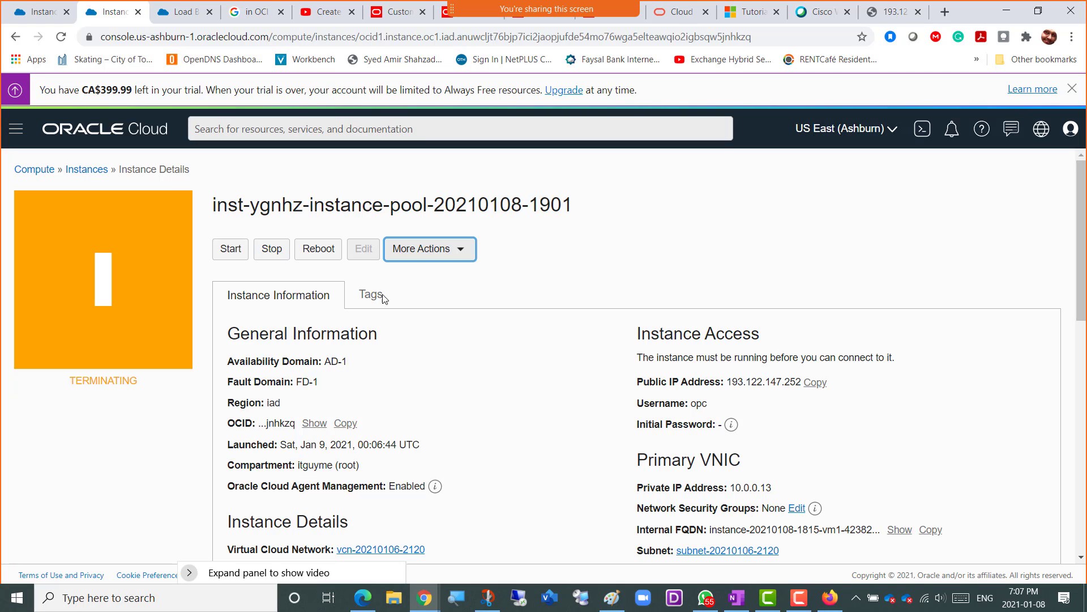
pyautogui.click(81, 170)
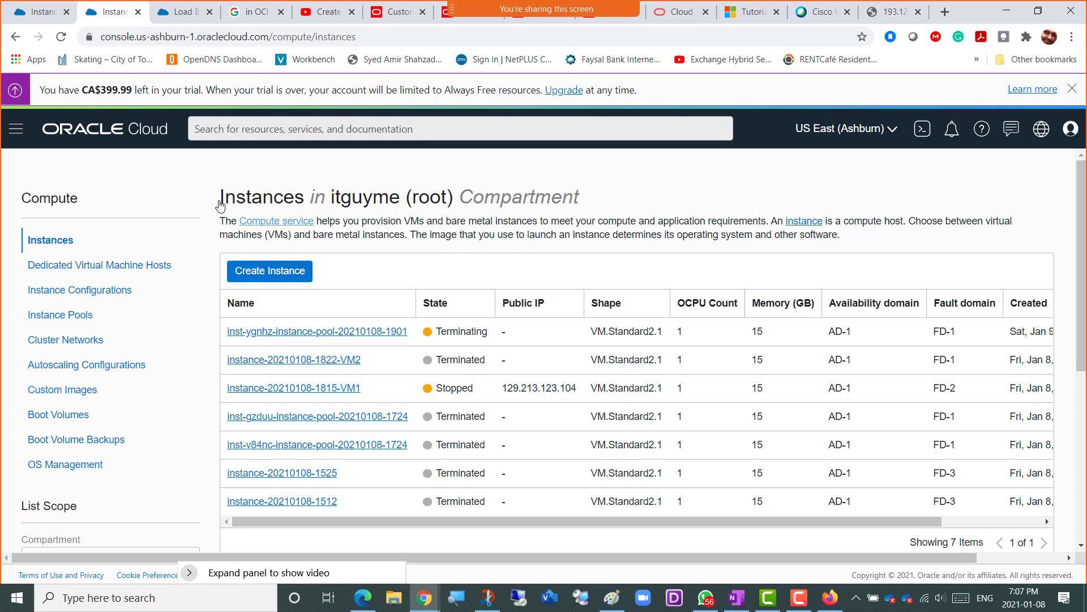
pyautogui.click(60, 36)
pyautogui.click(60, 38)
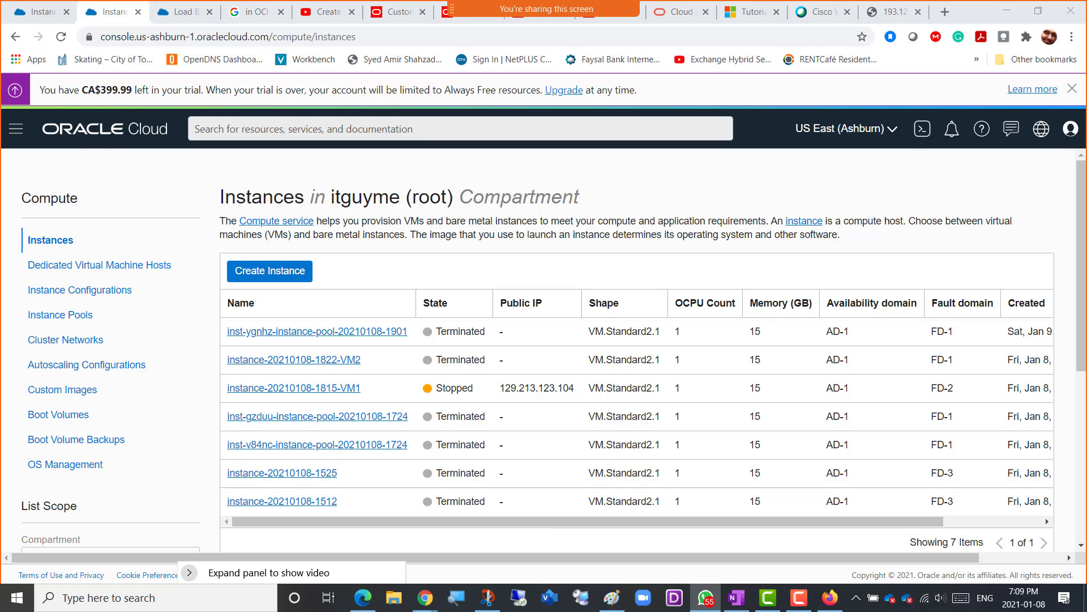
pyautogui.click(83, 295)
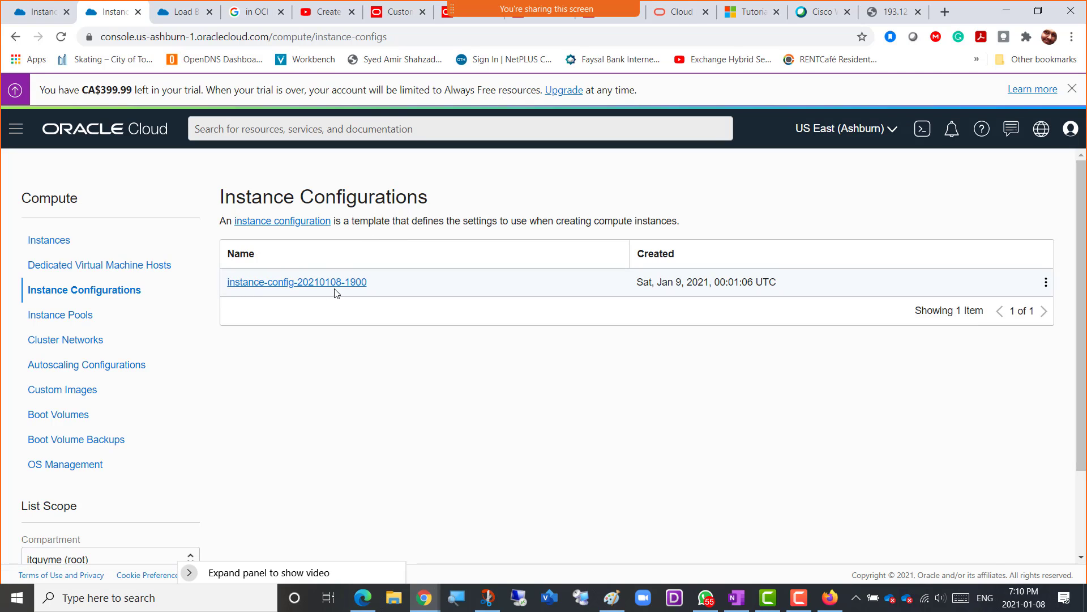
pyautogui.click(301, 286)
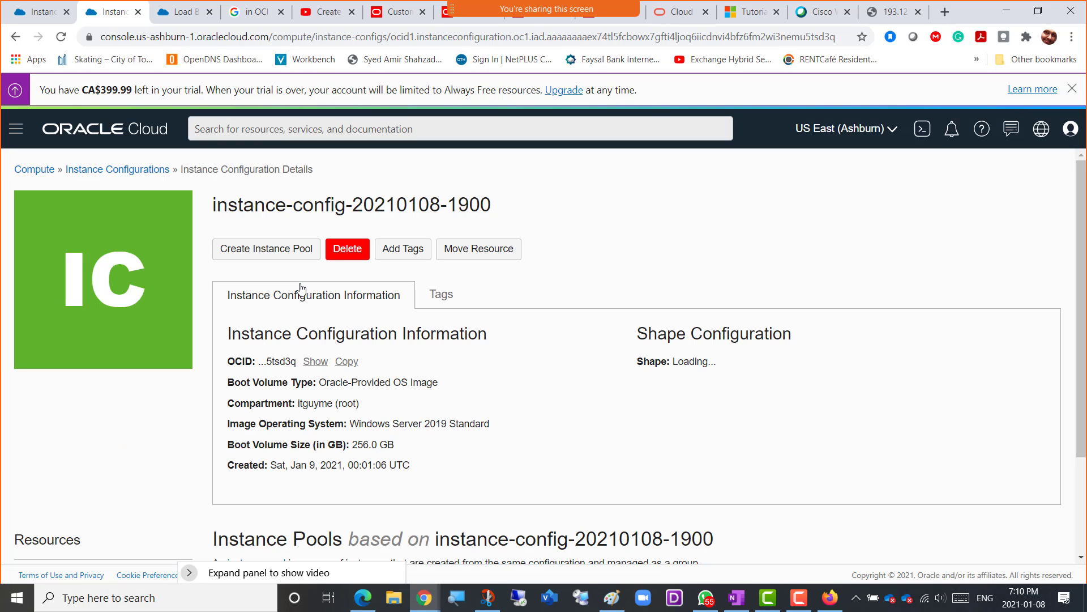
pyautogui.click(257, 256)
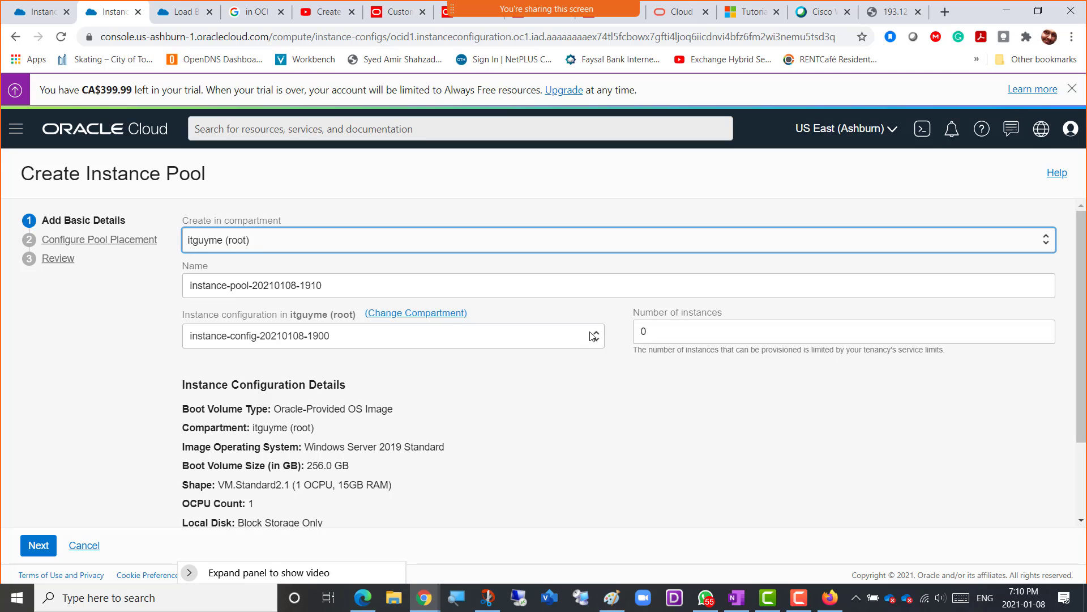
pyautogui.doubleClick(636, 333)
pyautogui.write('1')
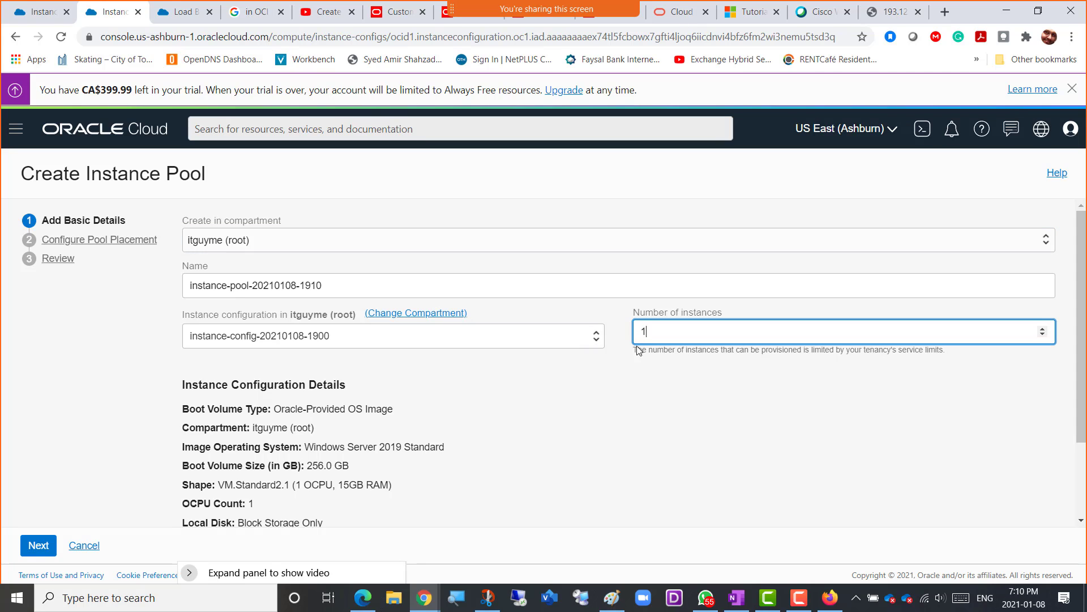
pyautogui.scroll(-2, 408, 420)
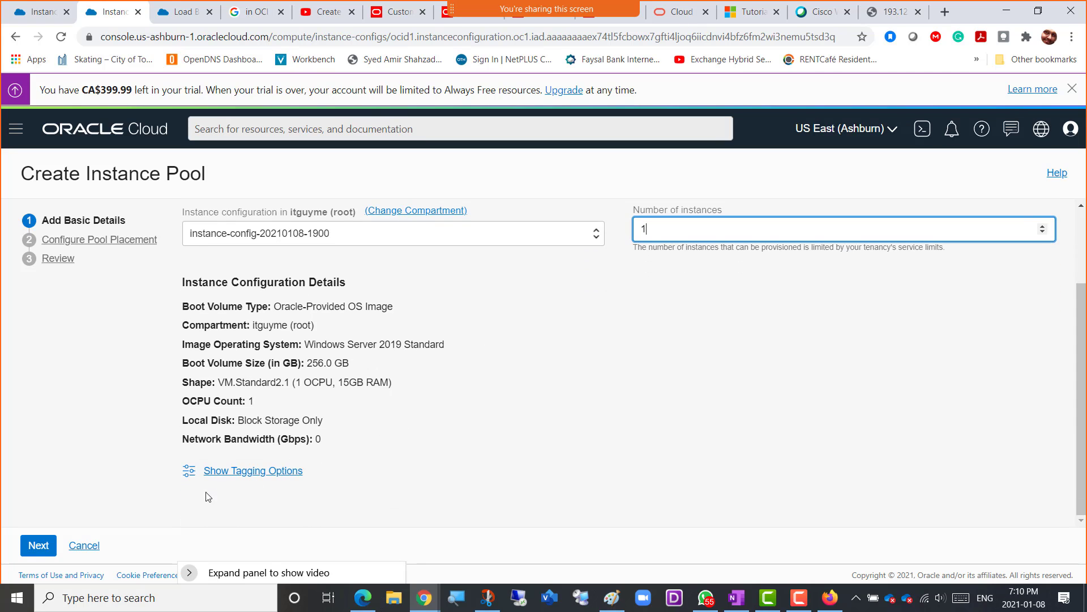
pyautogui.click(253, 470)
pyautogui.scroll(-3, 481, 454)
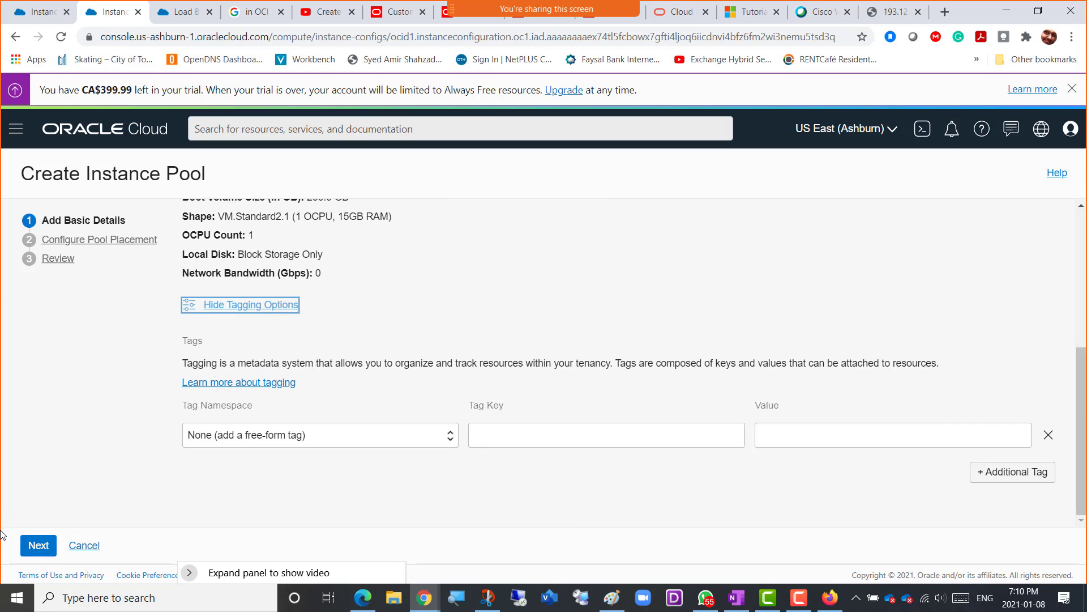
pyautogui.click(29, 545)
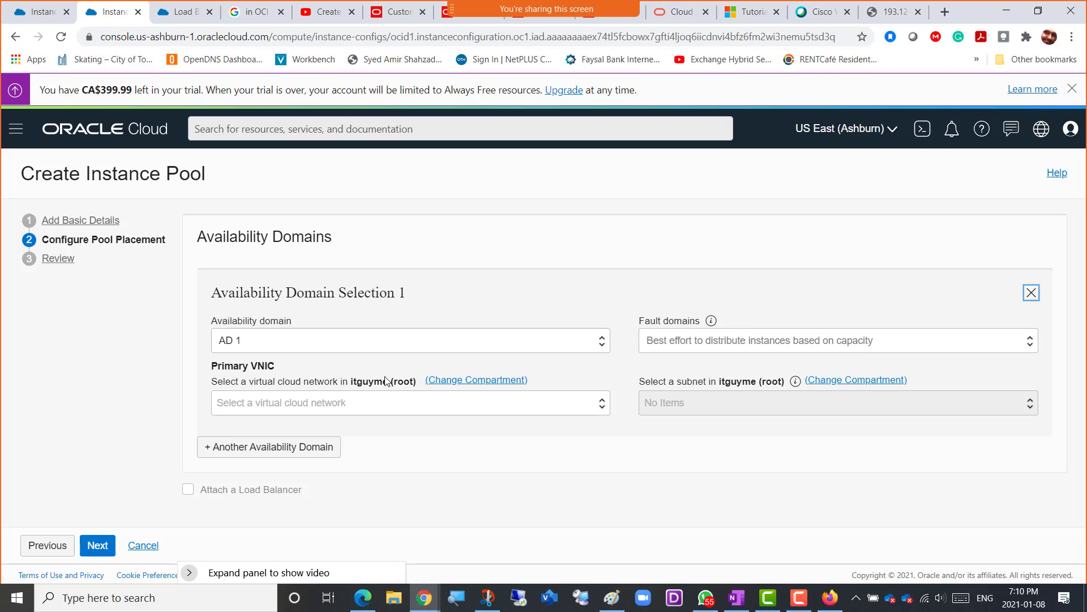
pyautogui.click(678, 342)
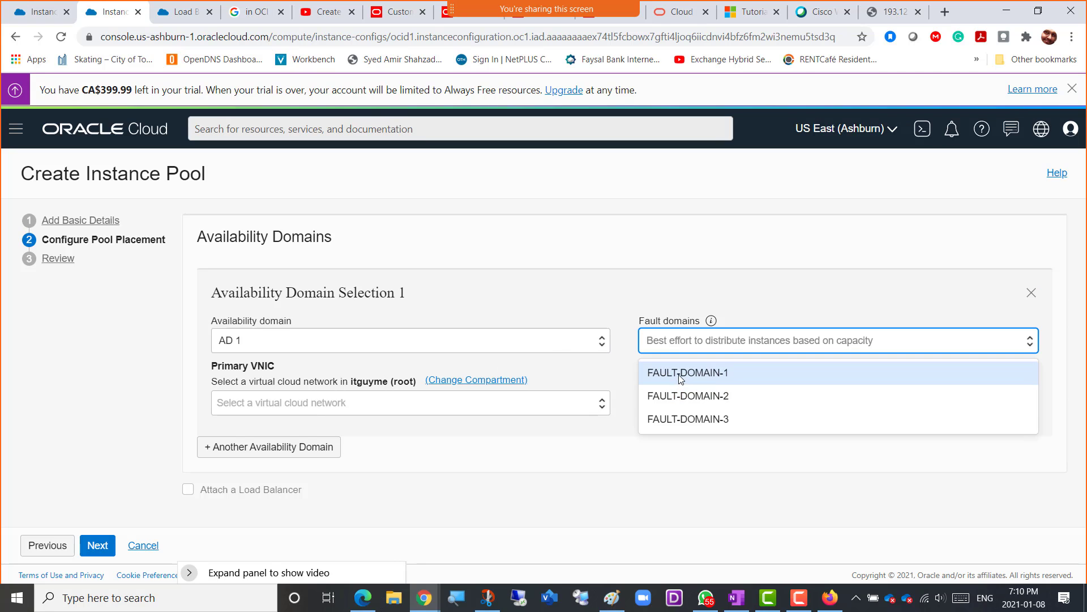
pyautogui.click(674, 372)
pyautogui.click(282, 403)
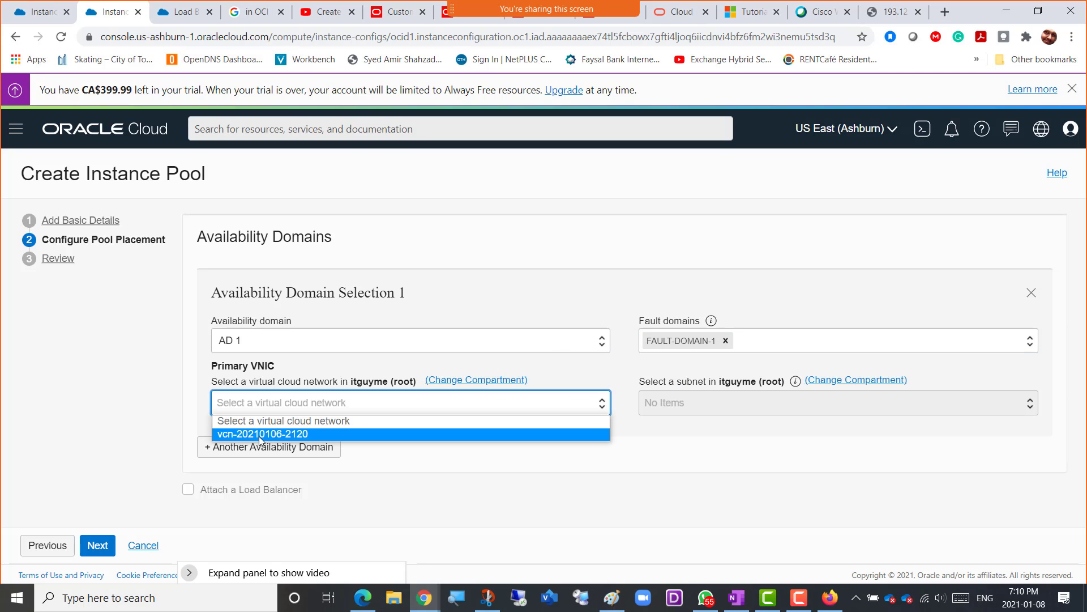
pyautogui.click(261, 434)
pyautogui.click(703, 406)
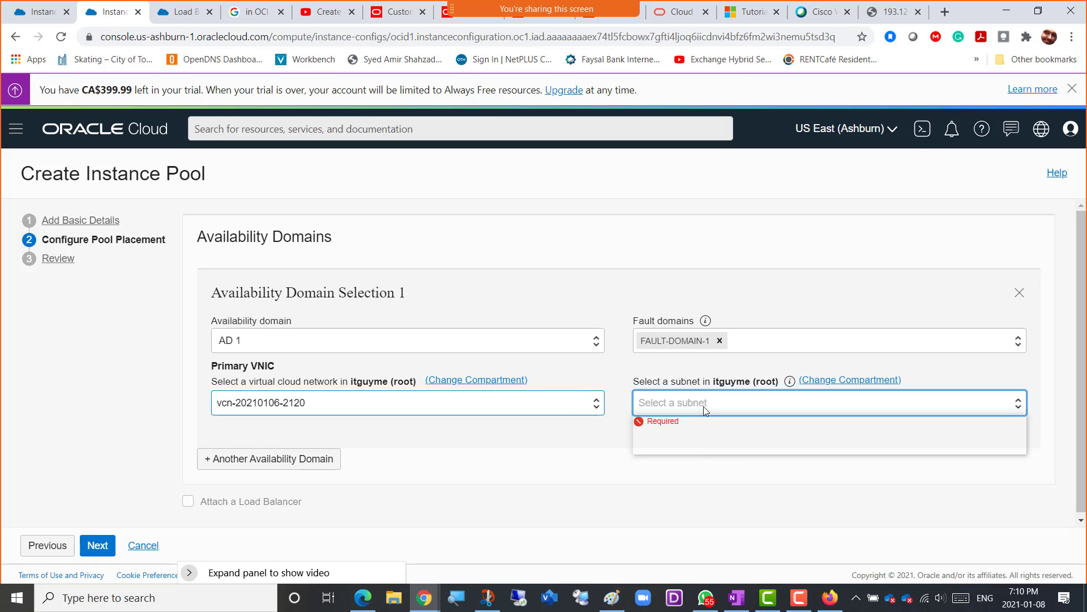
pyautogui.click(689, 447)
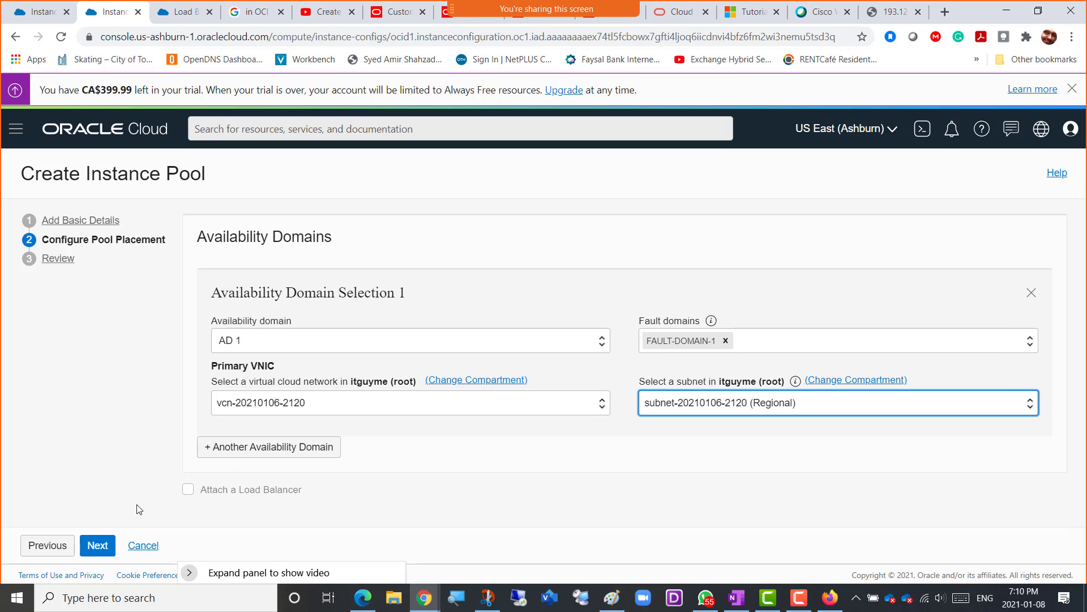
pyautogui.click(95, 544)
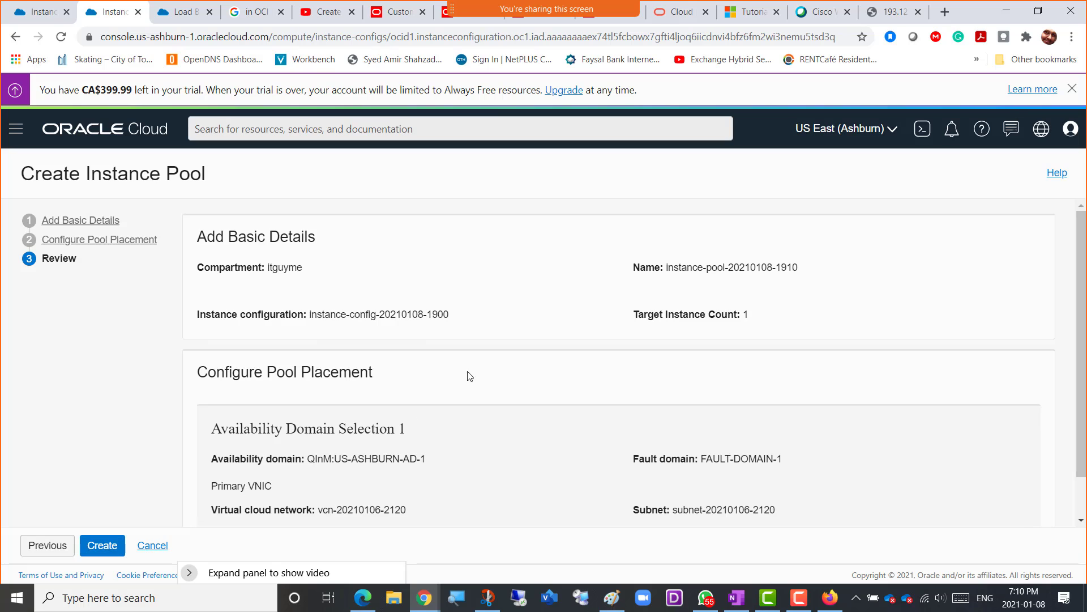
pyautogui.scroll(-1, 478, 367)
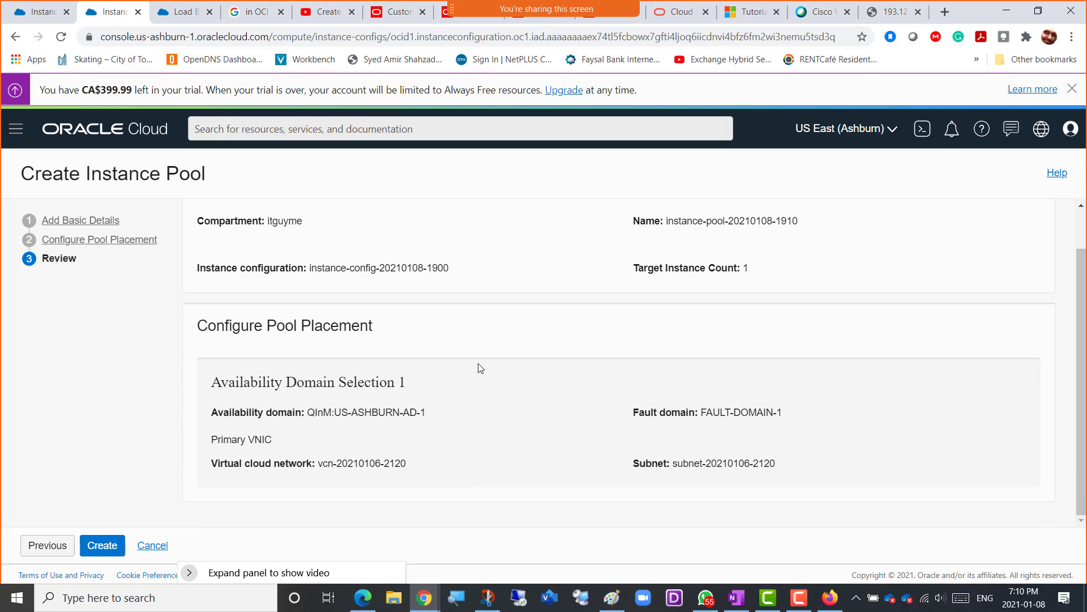
pyautogui.click(100, 546)
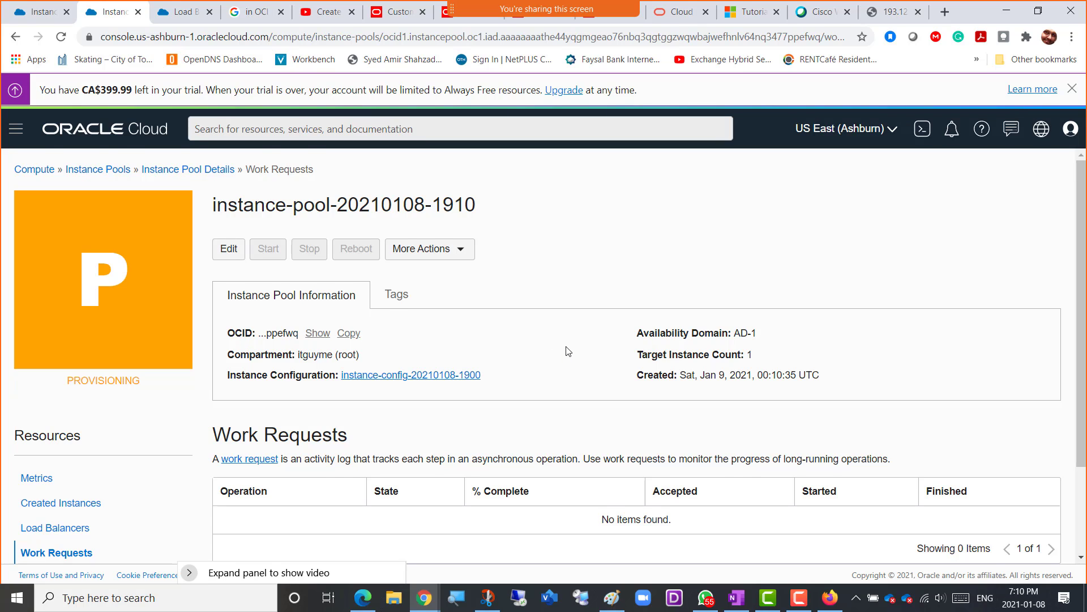
# Scroll the new pool's details page down to its Work Requests table
pyautogui.scroll(-2, 567, 350)
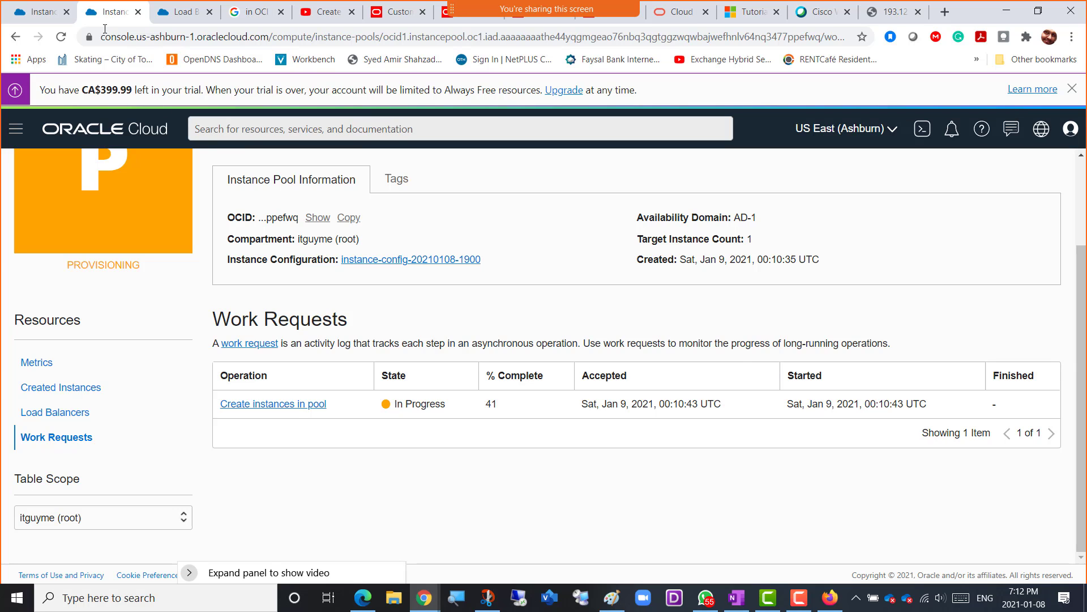
pyautogui.click(35, 11)
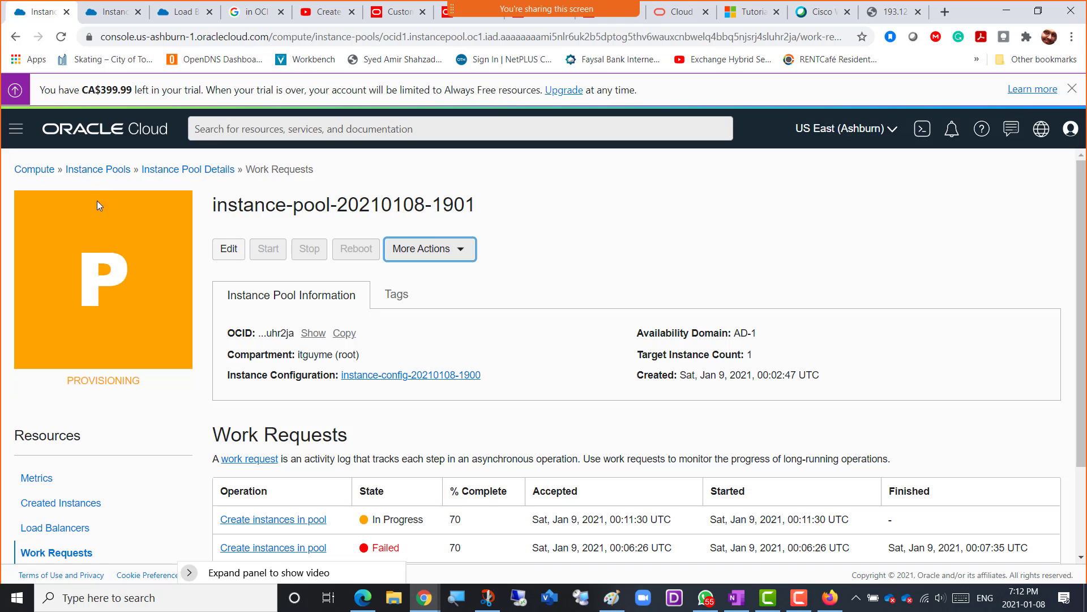
pyautogui.scroll(-2, 434, 433)
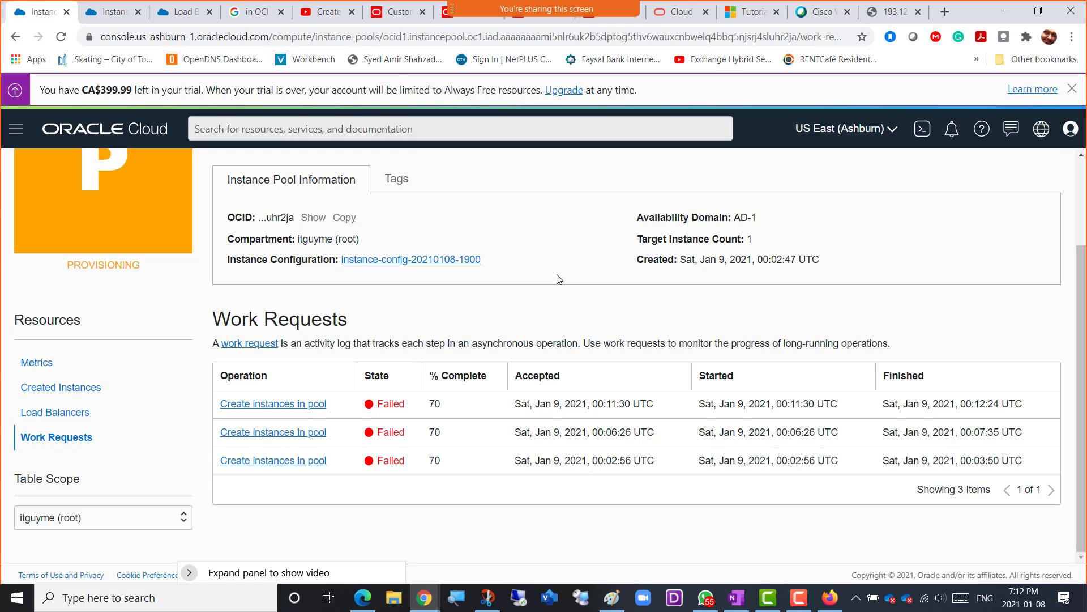
# Open the latest failed create-instances work request and highlight the standard2-core-count limit error
pyautogui.click(276, 404)
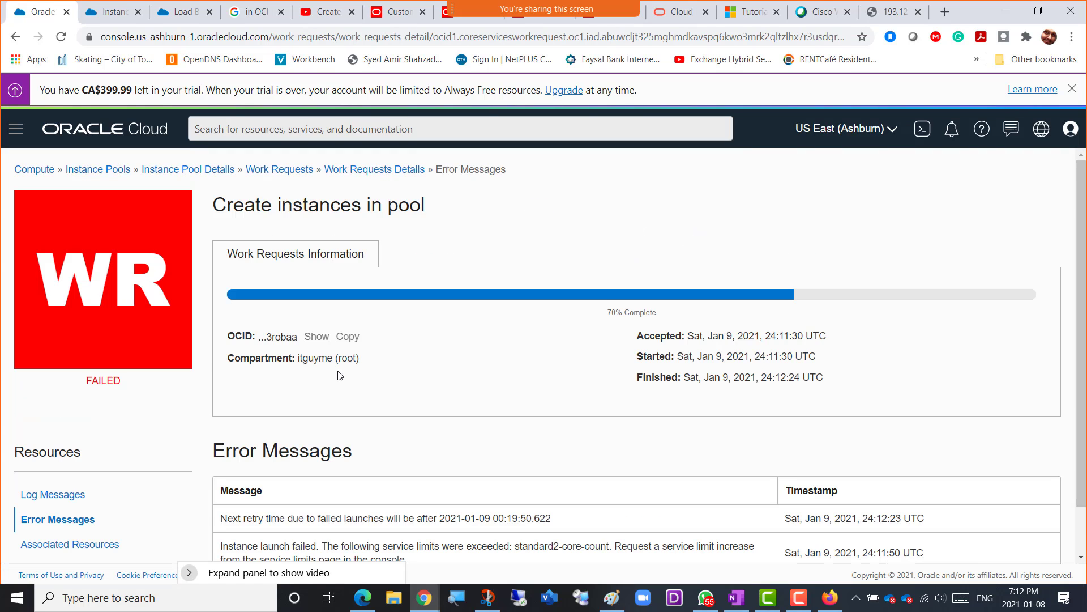
pyautogui.scroll(-1, 358, 372)
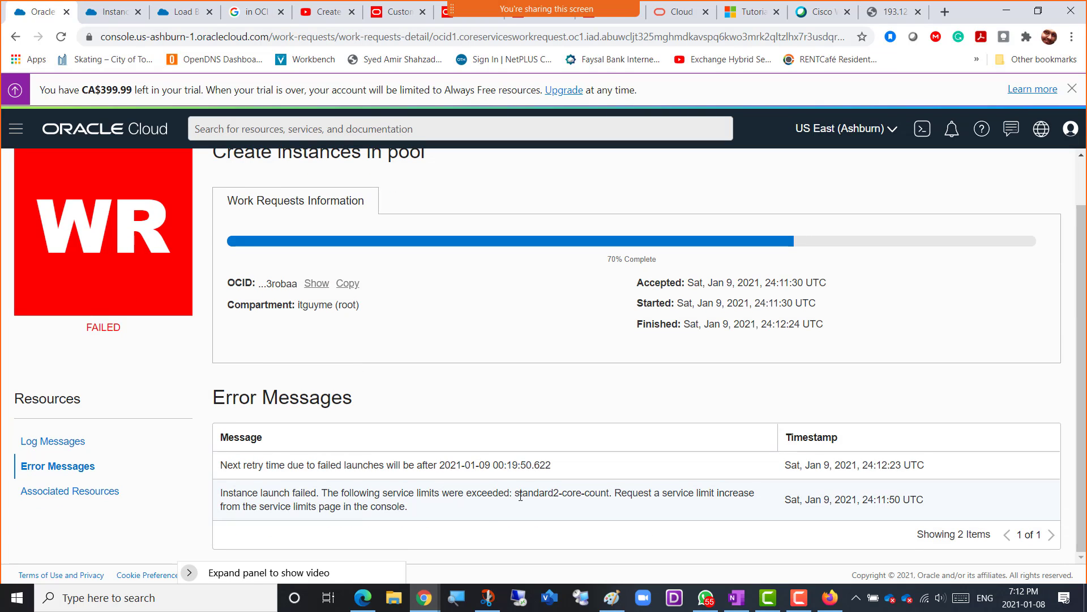
pyautogui.moveTo(518, 496); pyautogui.dragTo(625, 501)
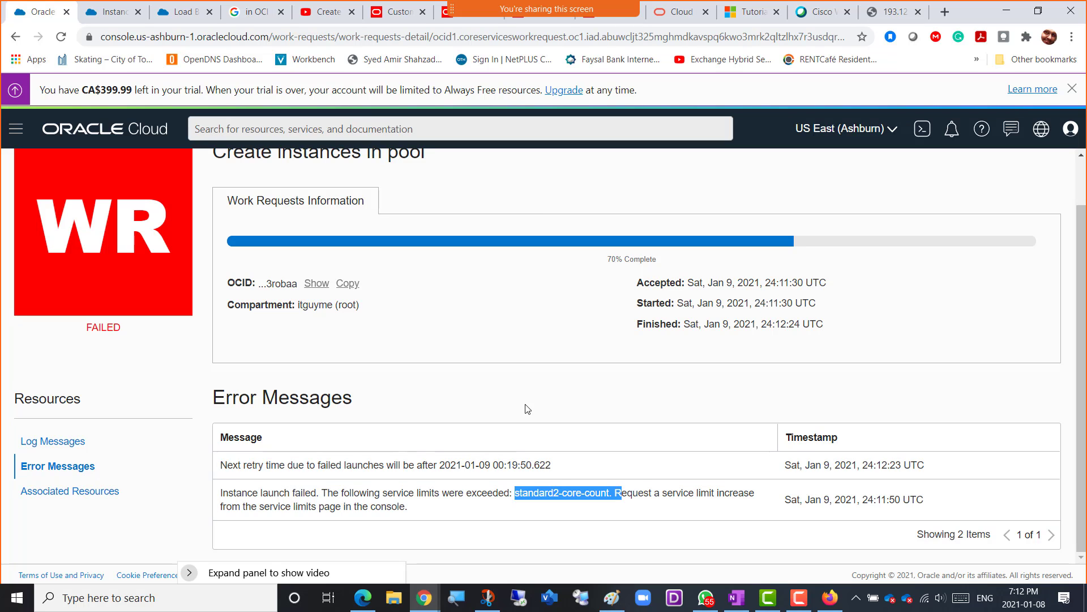
pyautogui.scroll(1, 524, 405)
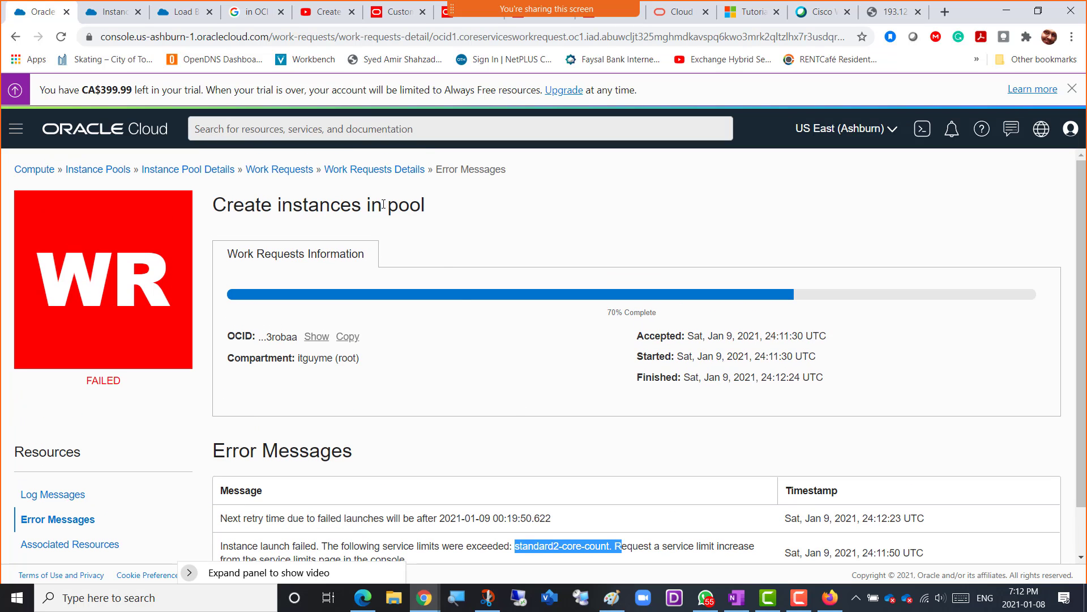
pyautogui.click(184, 178)
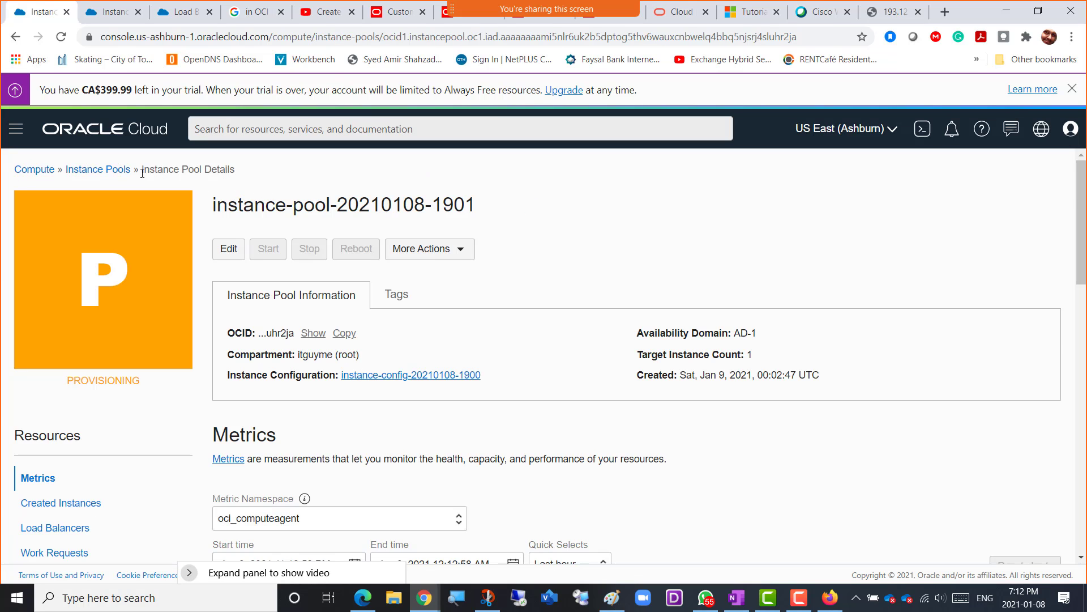
pyautogui.click(107, 172)
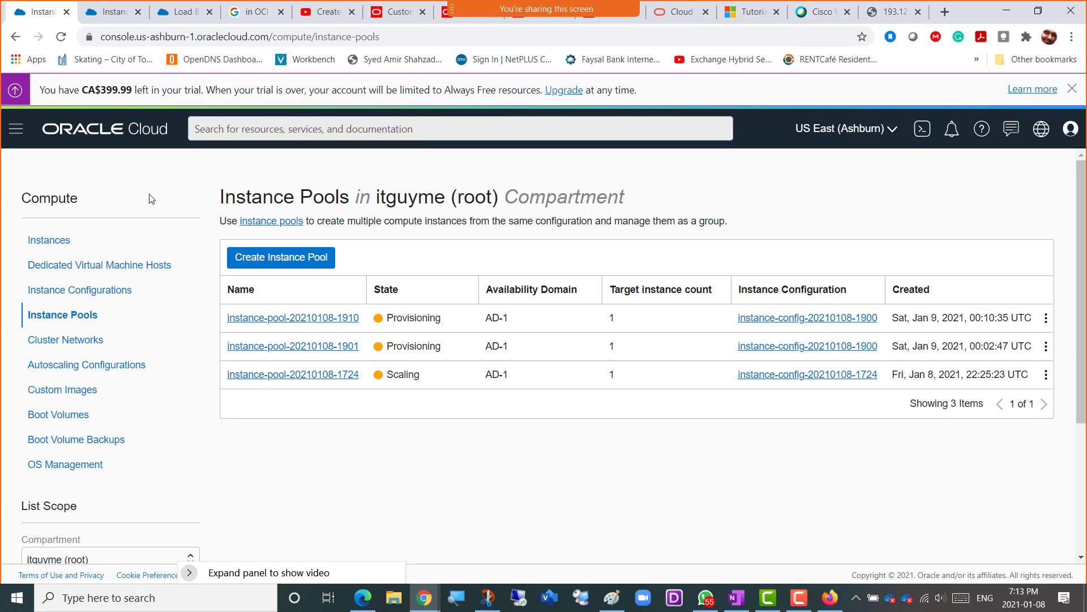
pyautogui.click(307, 379)
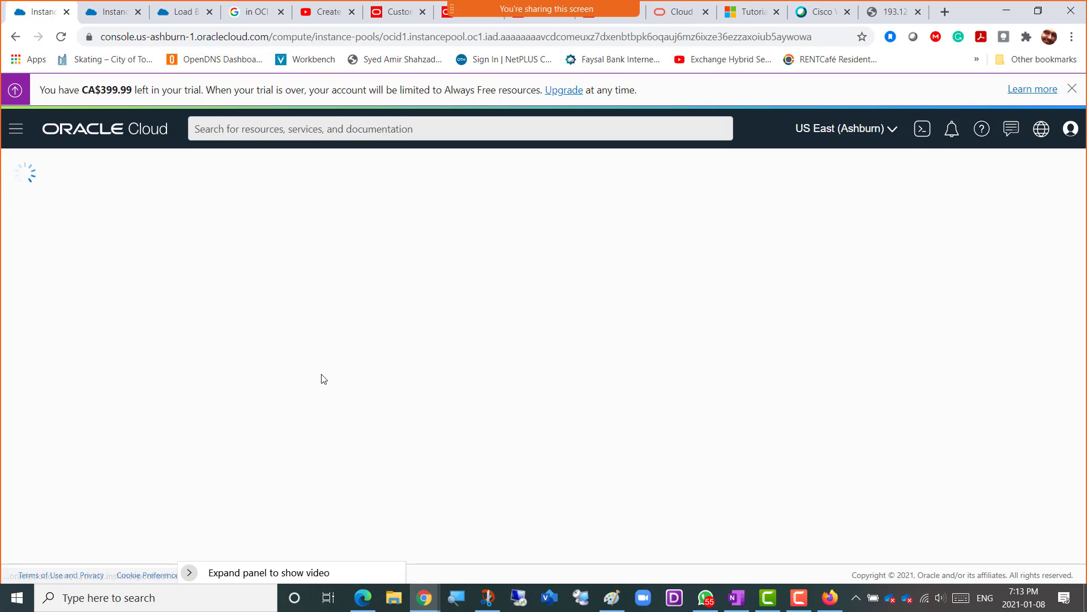
pyautogui.scroll(-5, 503, 342)
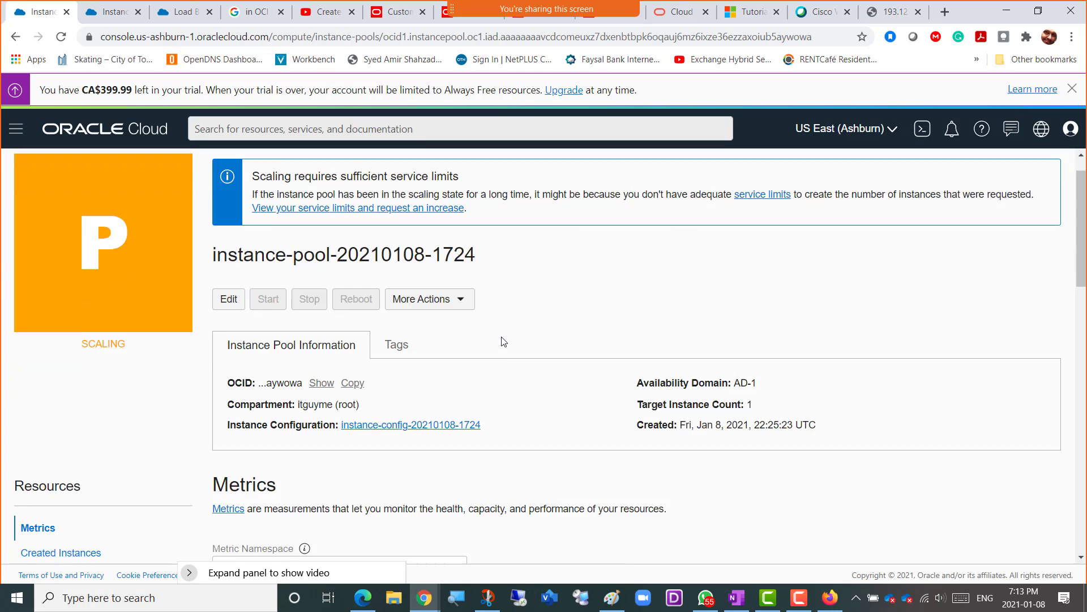
pyautogui.scroll(5, 503, 342)
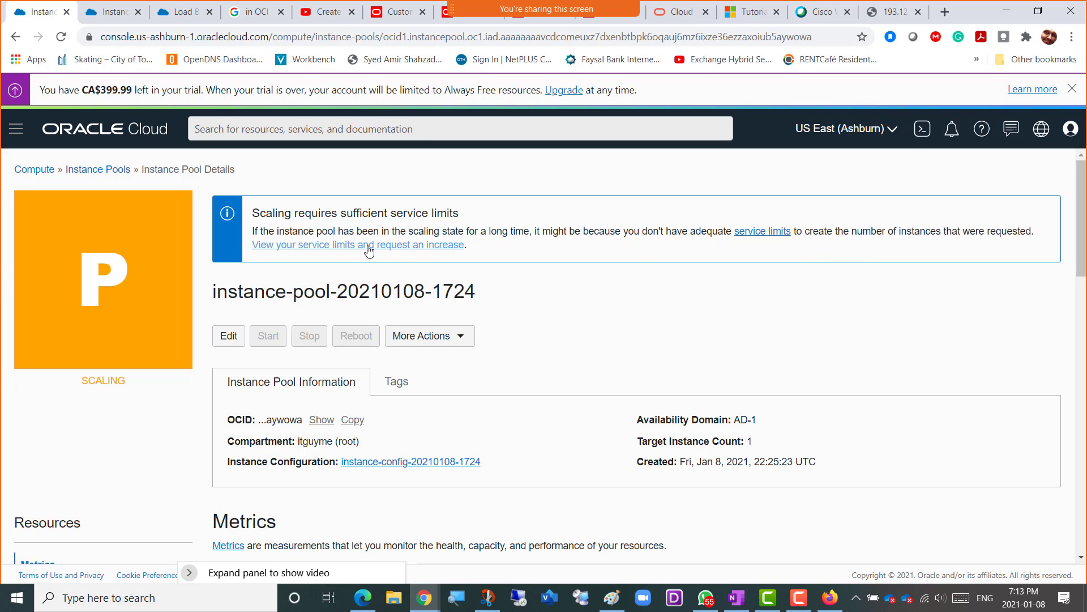
# Open the service limits page and locate standard2-core-count, with all 2 cores used
pyautogui.click(399, 251)
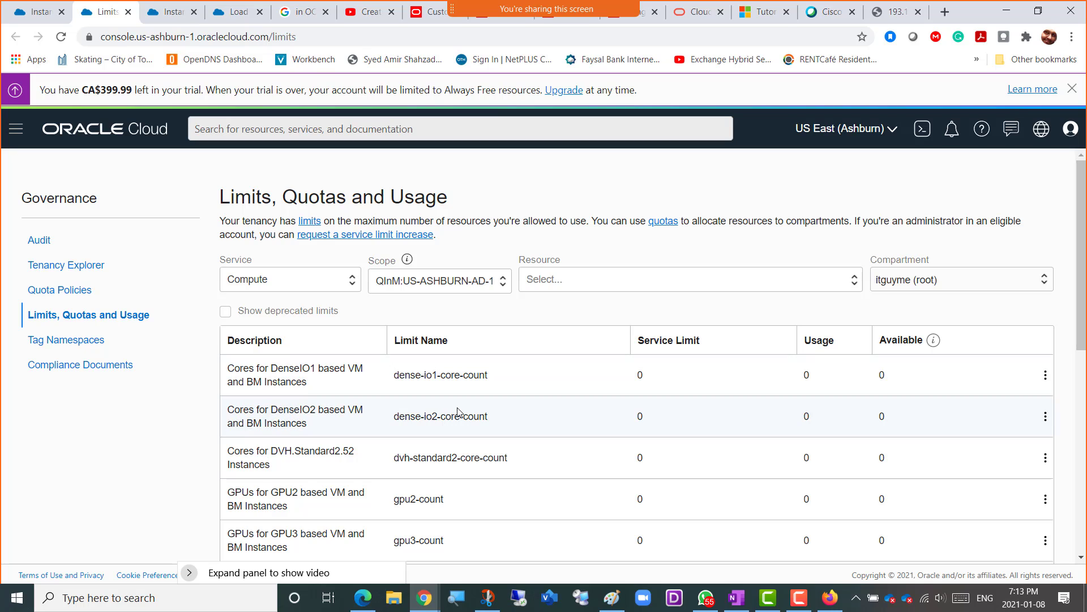
pyautogui.scroll(-7, 457, 411)
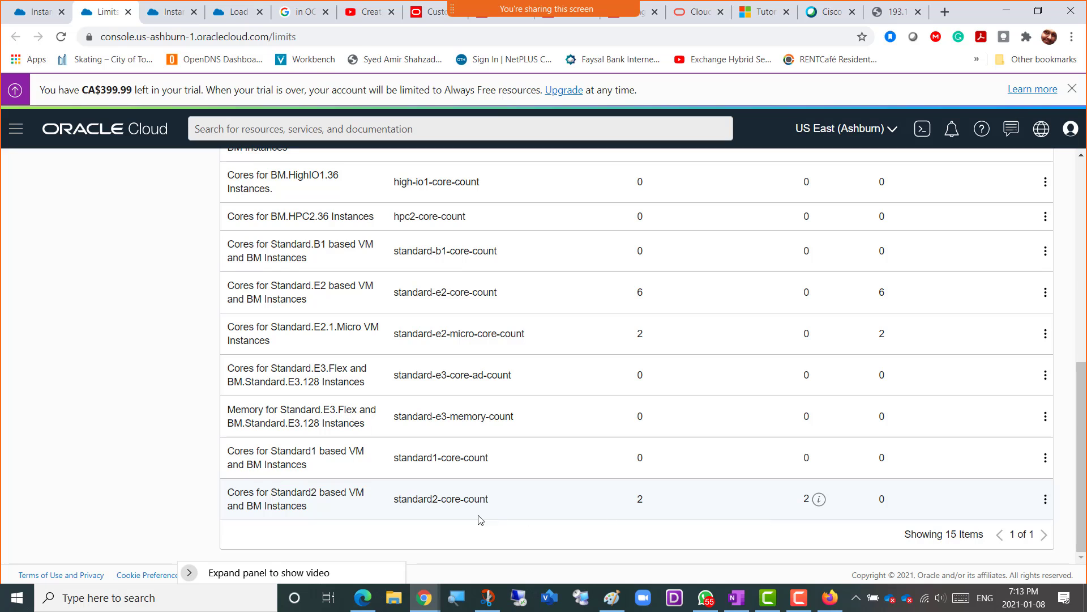
pyautogui.moveTo(395, 499); pyautogui.dragTo(454, 501)
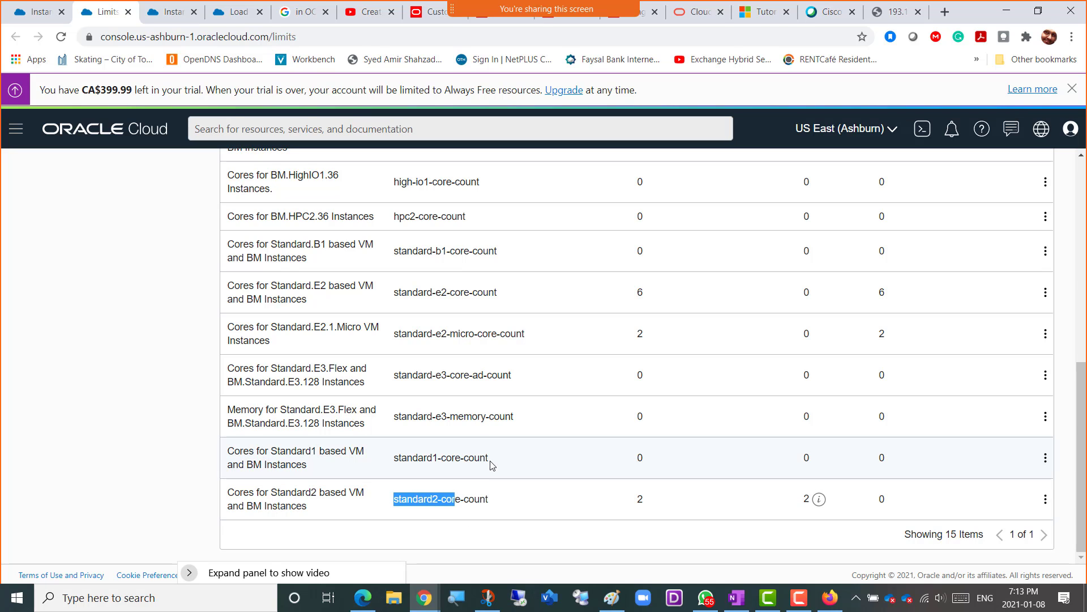
pyautogui.scroll(8, 498, 260)
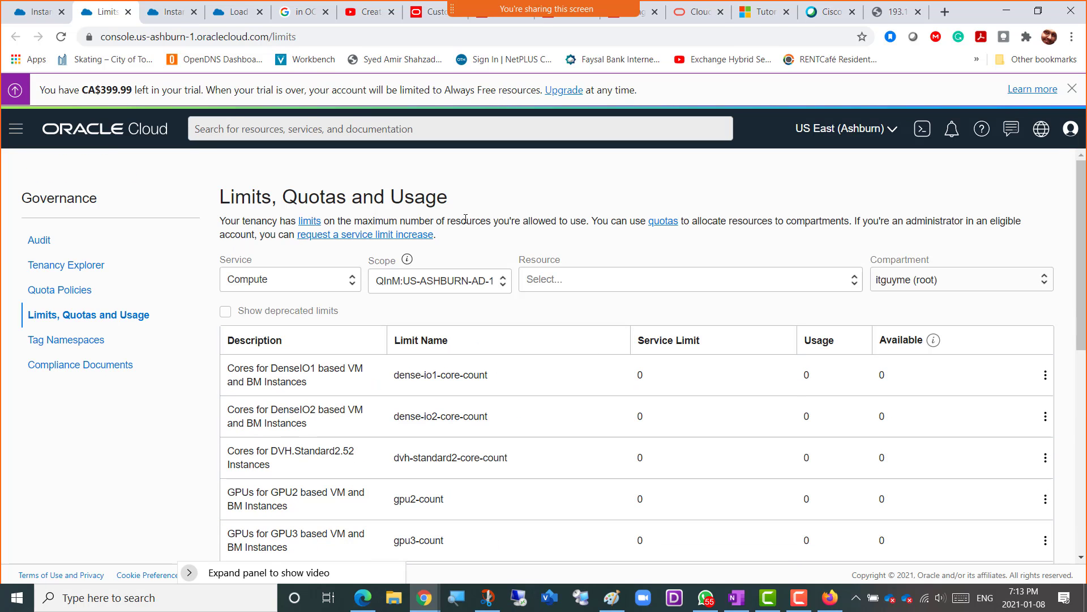
pyautogui.click(40, 16)
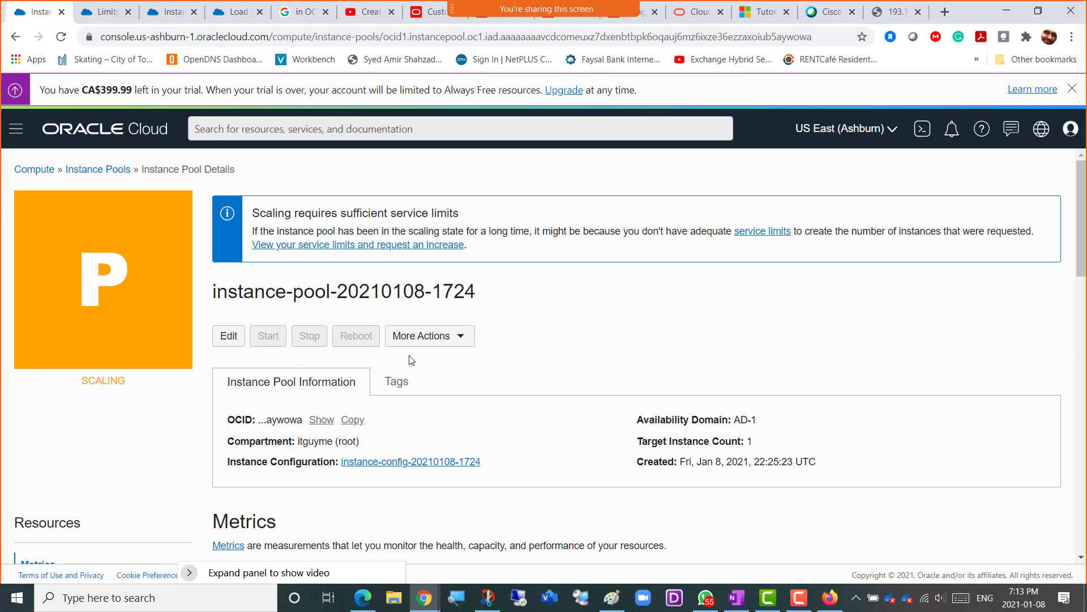
pyautogui.click(31, 172)
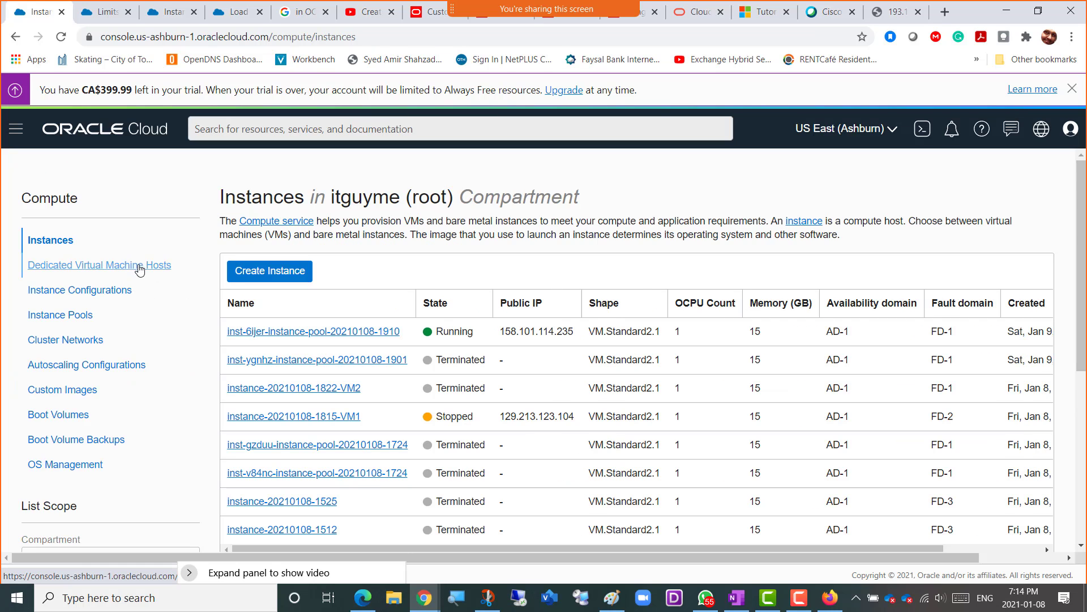
pyautogui.click(333, 332)
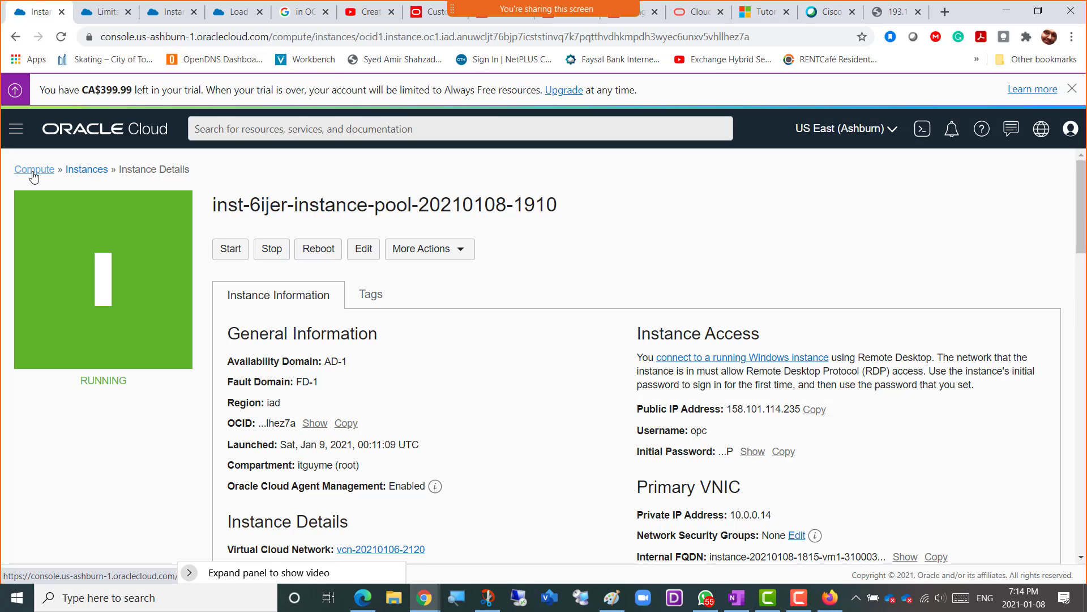
pyautogui.click(83, 171)
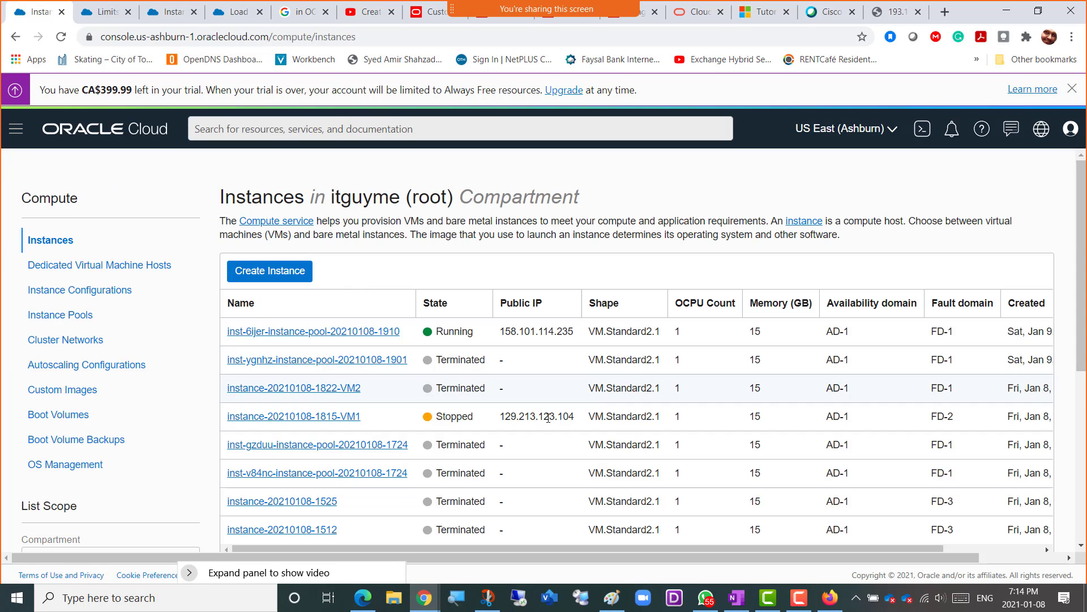
pyautogui.click(290, 417)
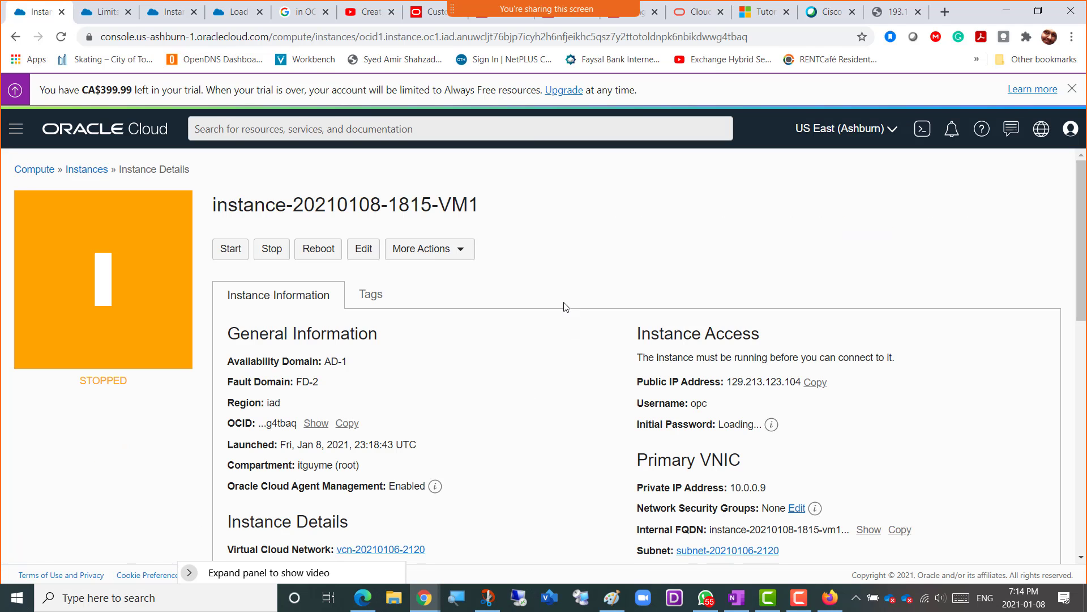
pyautogui.click(457, 252)
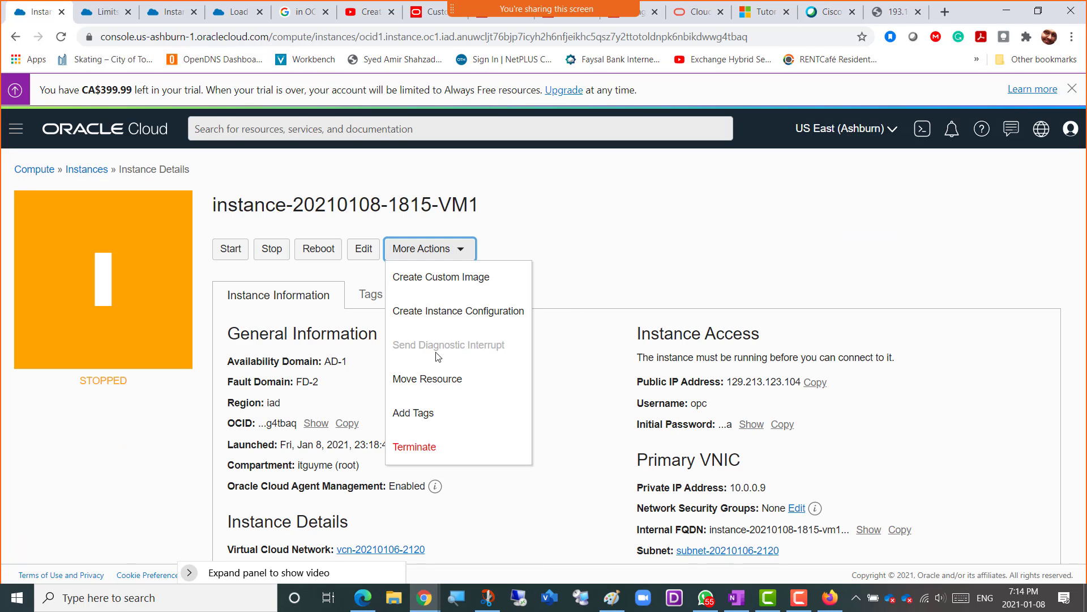
pyautogui.click(418, 446)
pyautogui.click(298, 293)
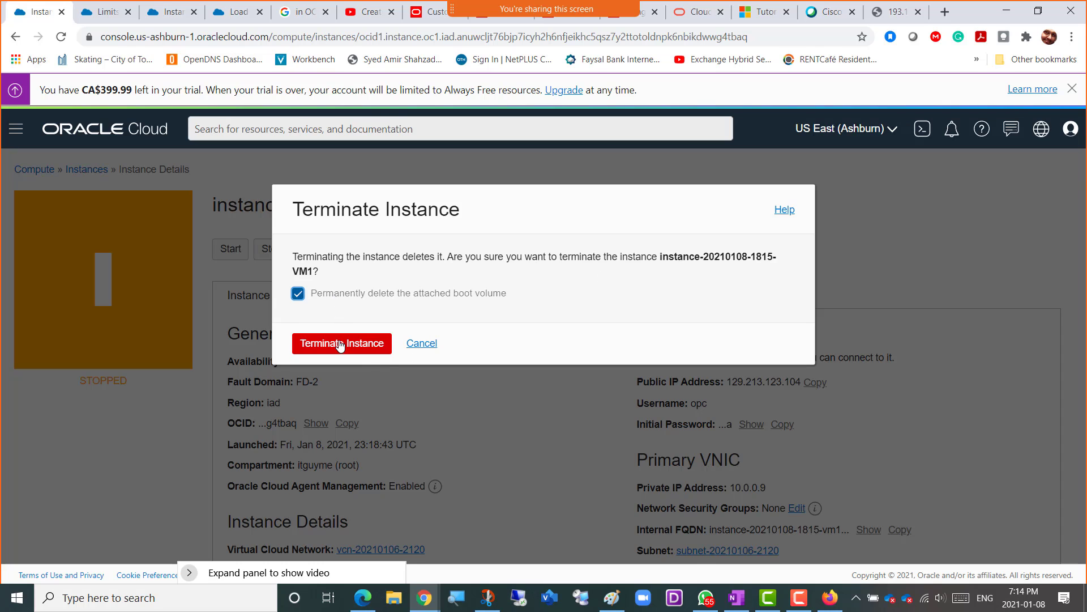
pyautogui.click(341, 343)
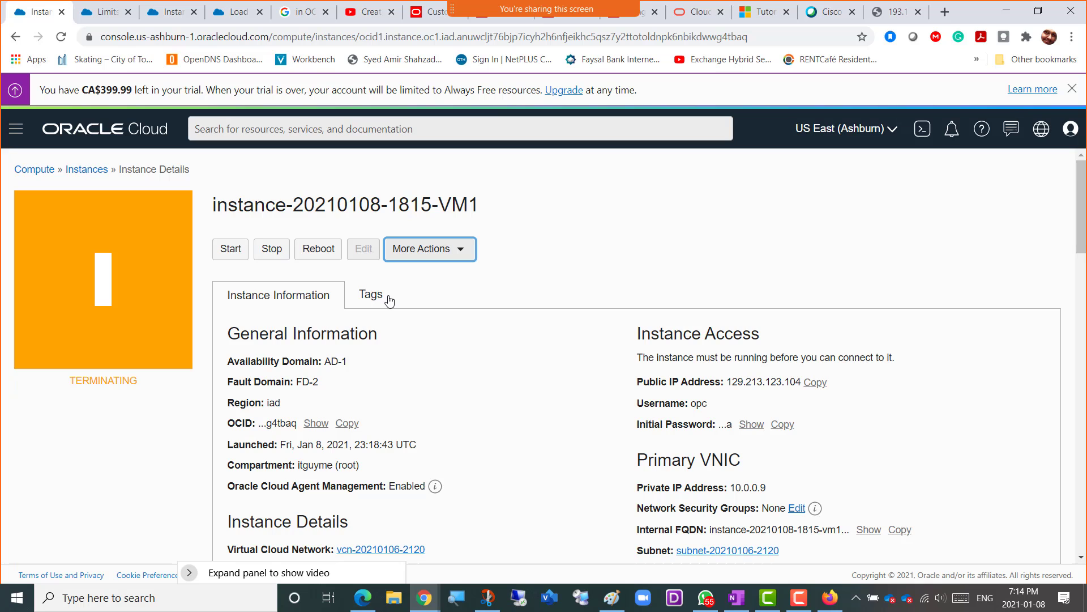
# Go from the instances list to Autoscaling Configurations in the itguyme (root) compartment
pyautogui.click(87, 170)
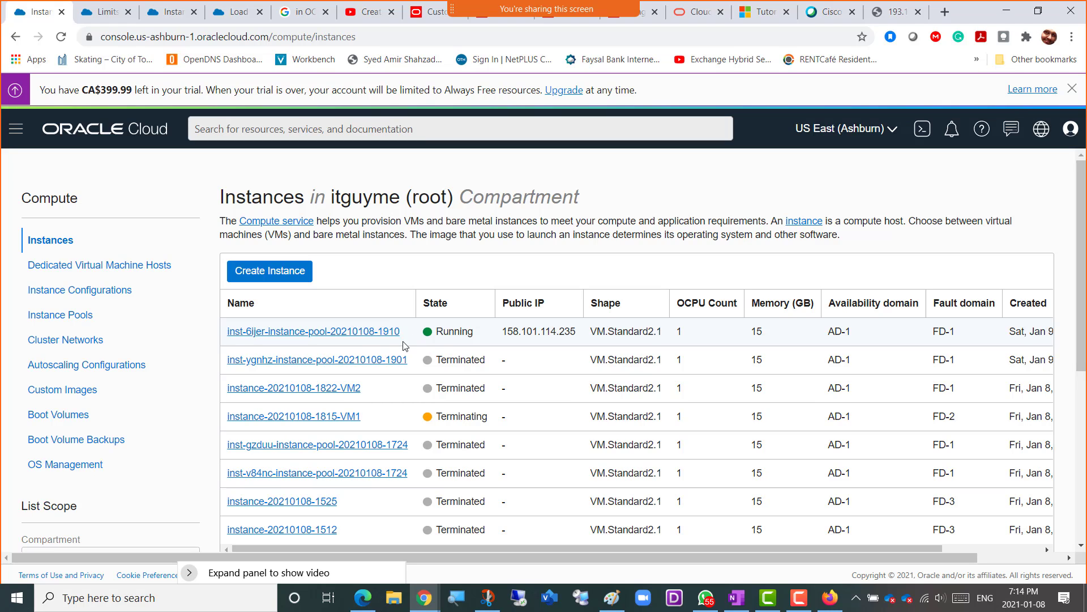
pyautogui.click(71, 365)
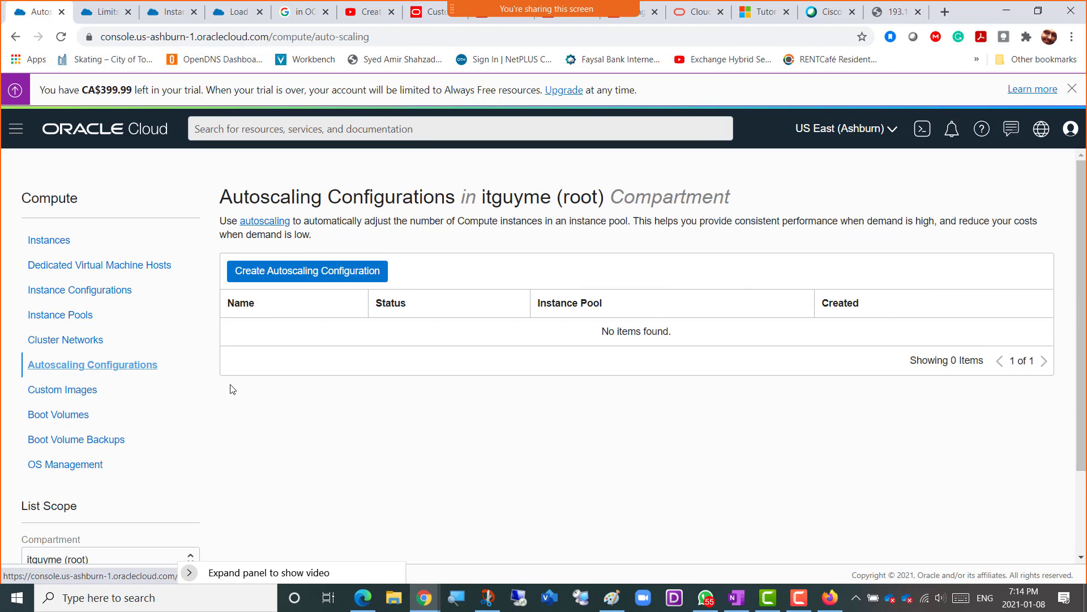
pyautogui.click(274, 283)
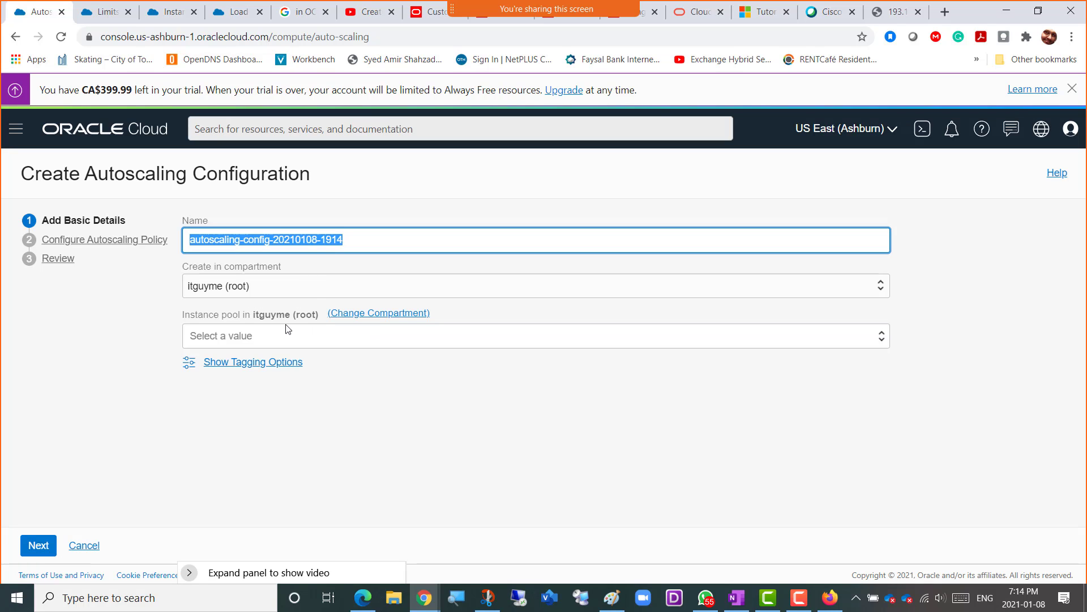
pyautogui.click(252, 339)
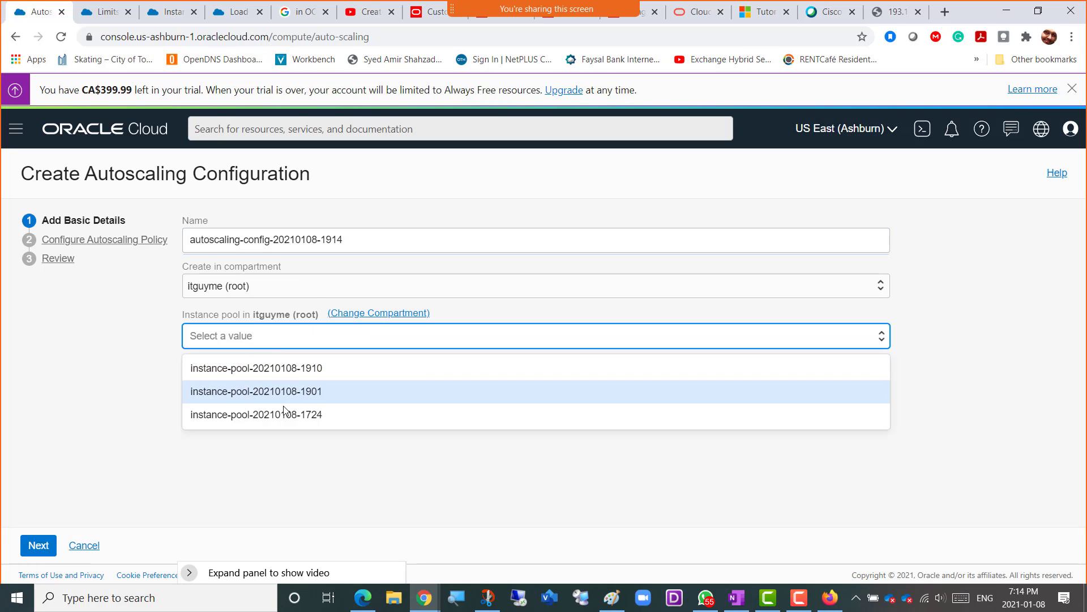
pyautogui.click(304, 371)
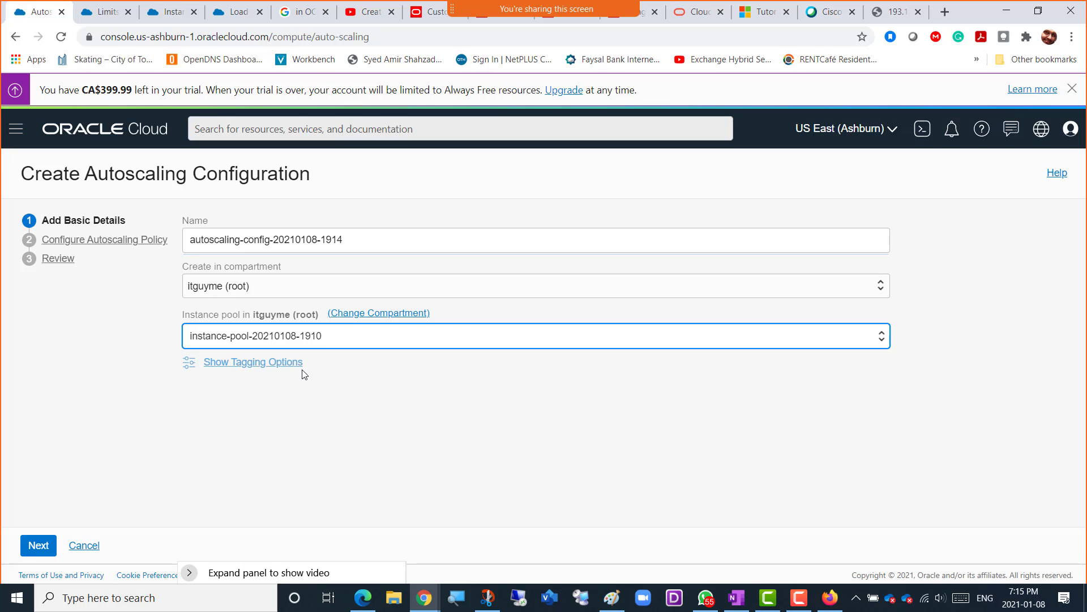
# Check compute limits and the instances list in other tabs, then return to the form
pyautogui.click(93, 19)
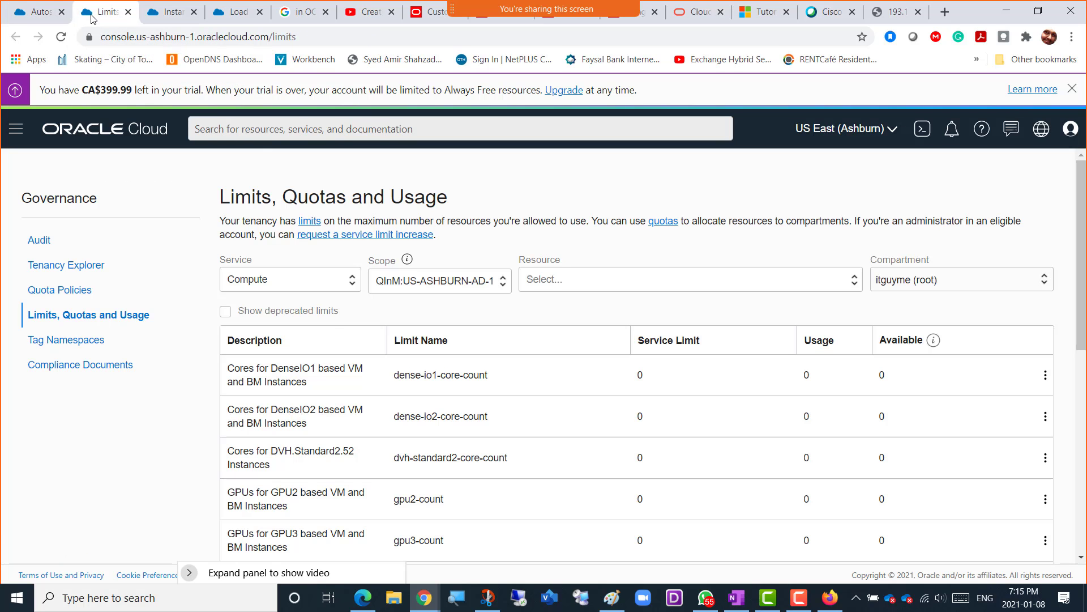
pyautogui.click(16, 135)
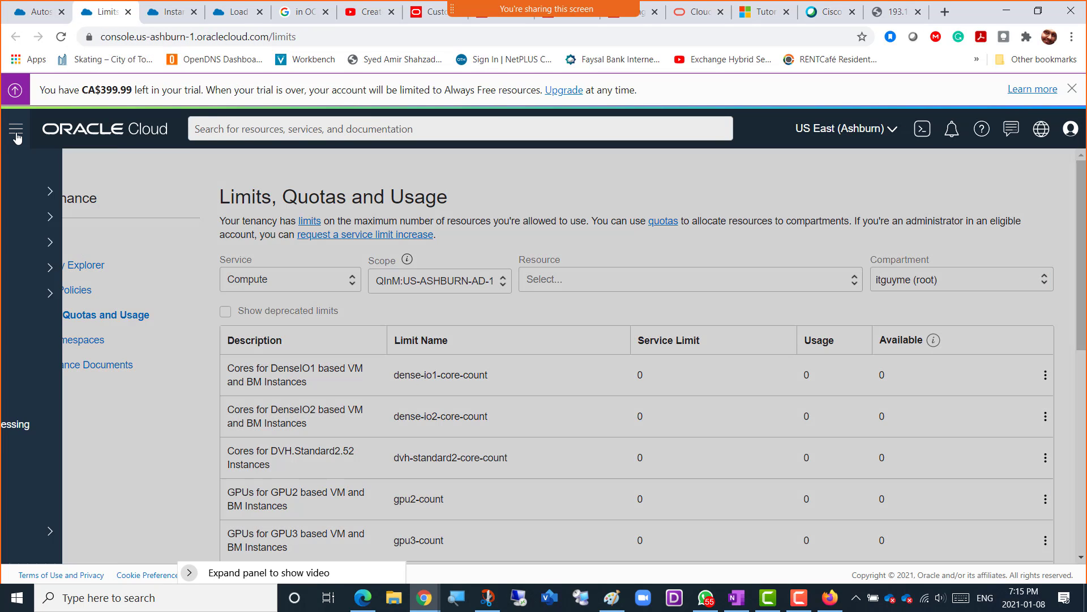
pyautogui.moveTo(40, 186)
pyautogui.click(244, 187)
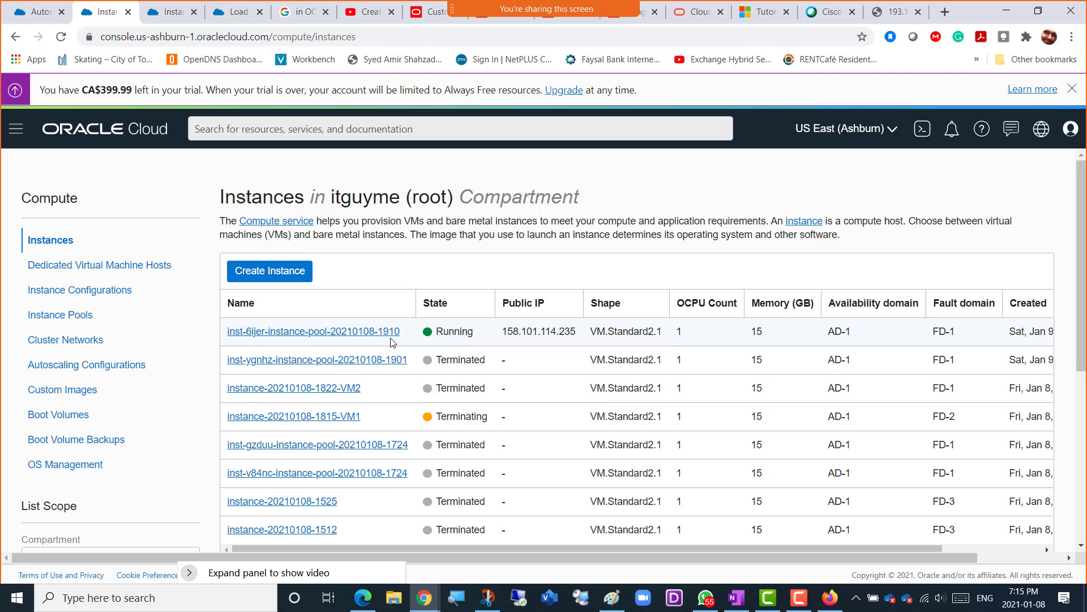
pyautogui.click(31, 21)
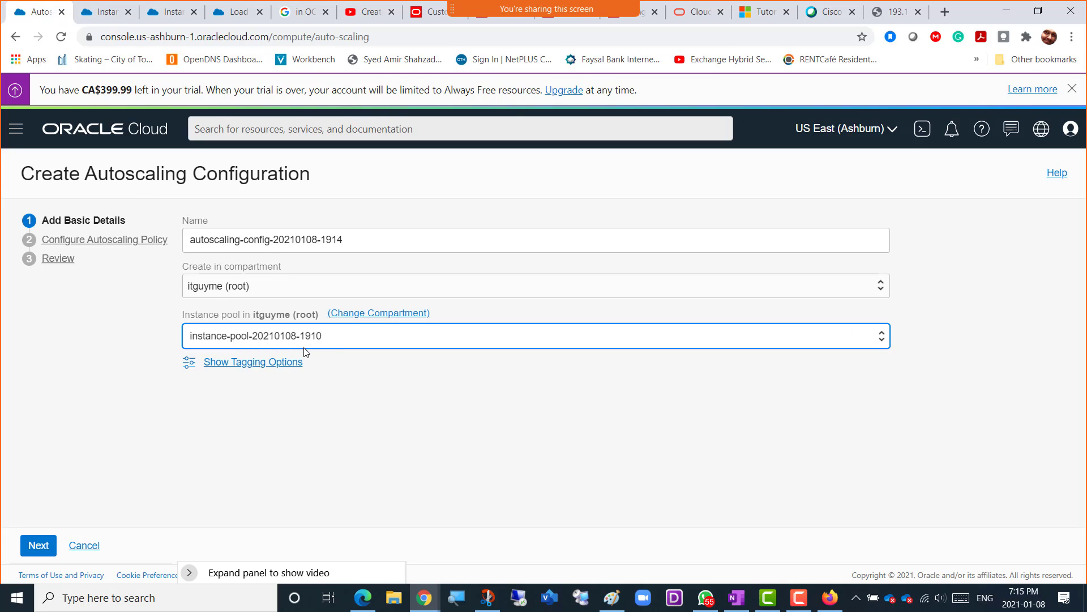
# Base the autoscaling policy on CPU utilization with a scale-out threshold of 10%
pyautogui.click(38, 546)
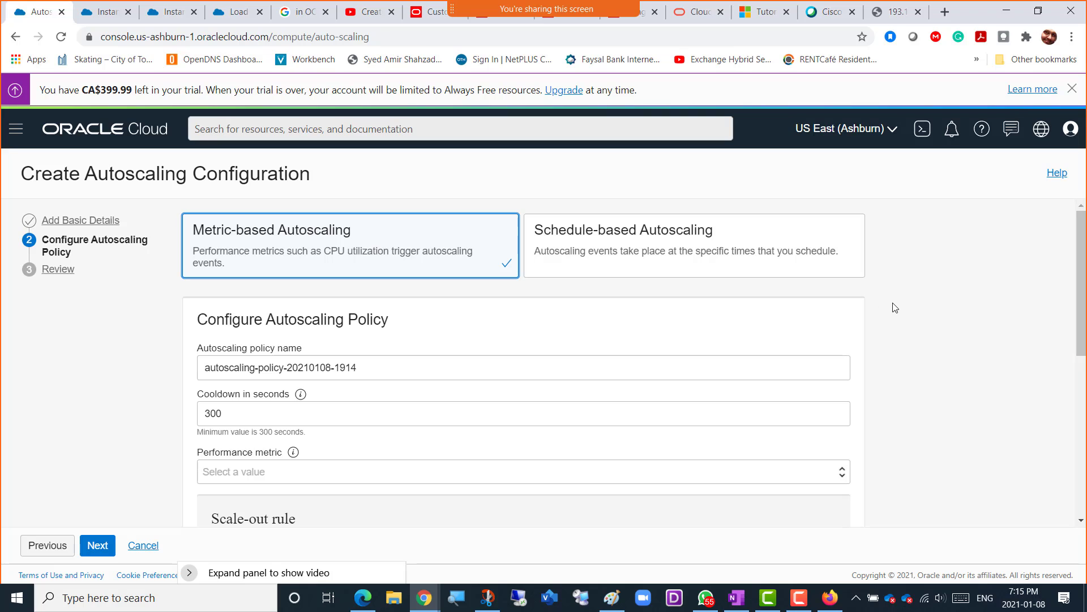
pyautogui.scroll(-1, 895, 307)
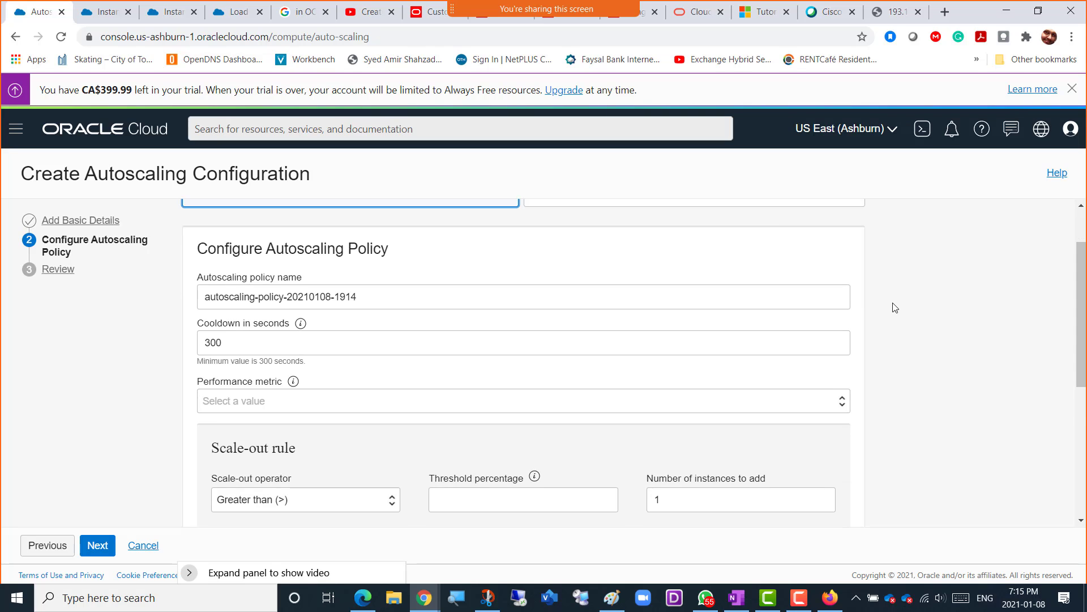
pyautogui.scroll(-1, 896, 308)
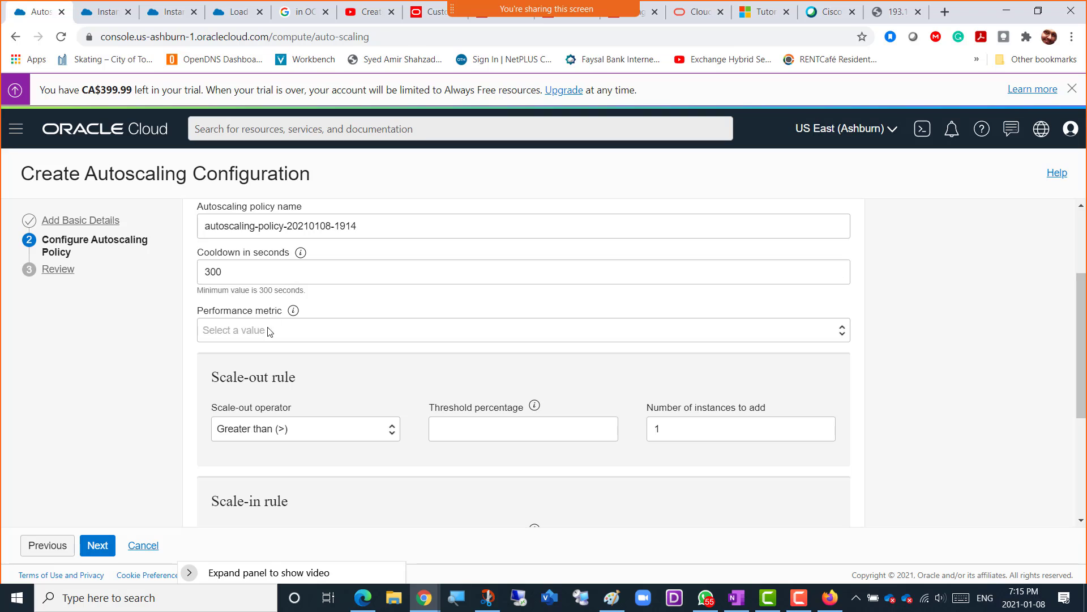
pyautogui.click(282, 339)
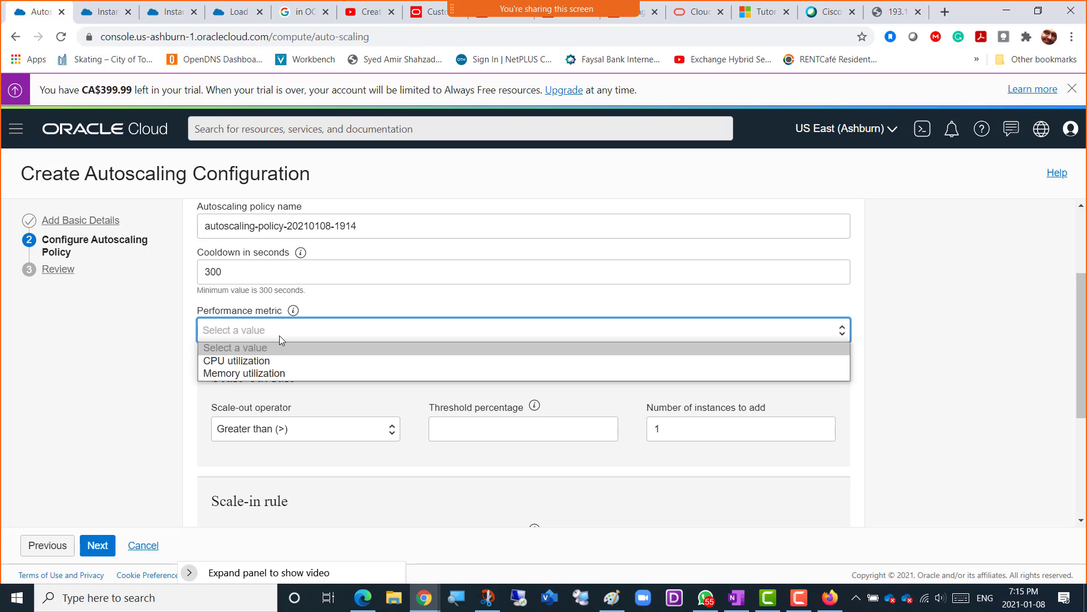
pyautogui.click(274, 360)
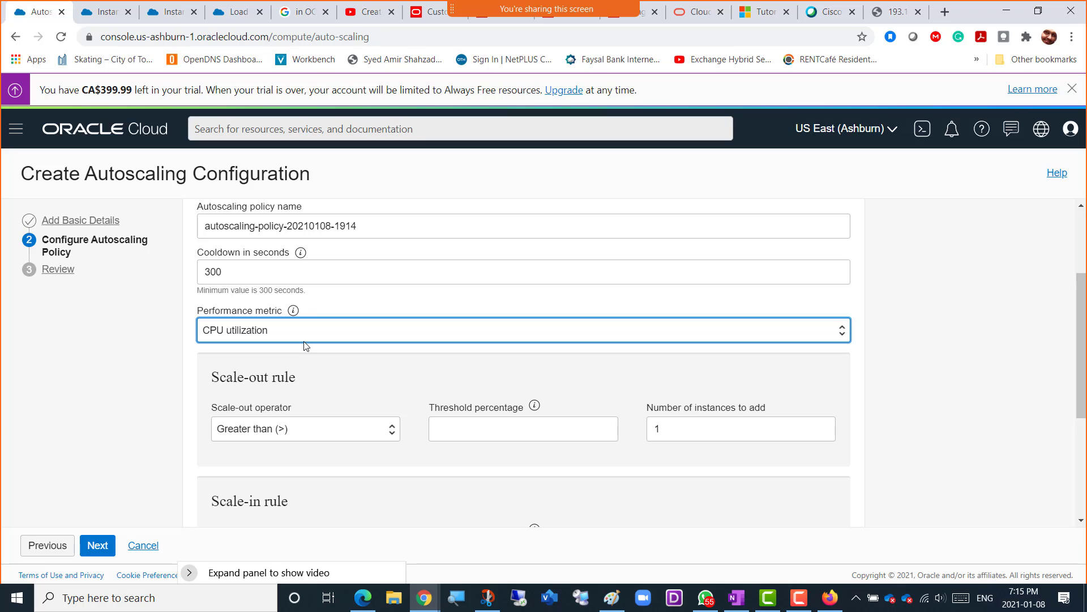
pyautogui.click(472, 434)
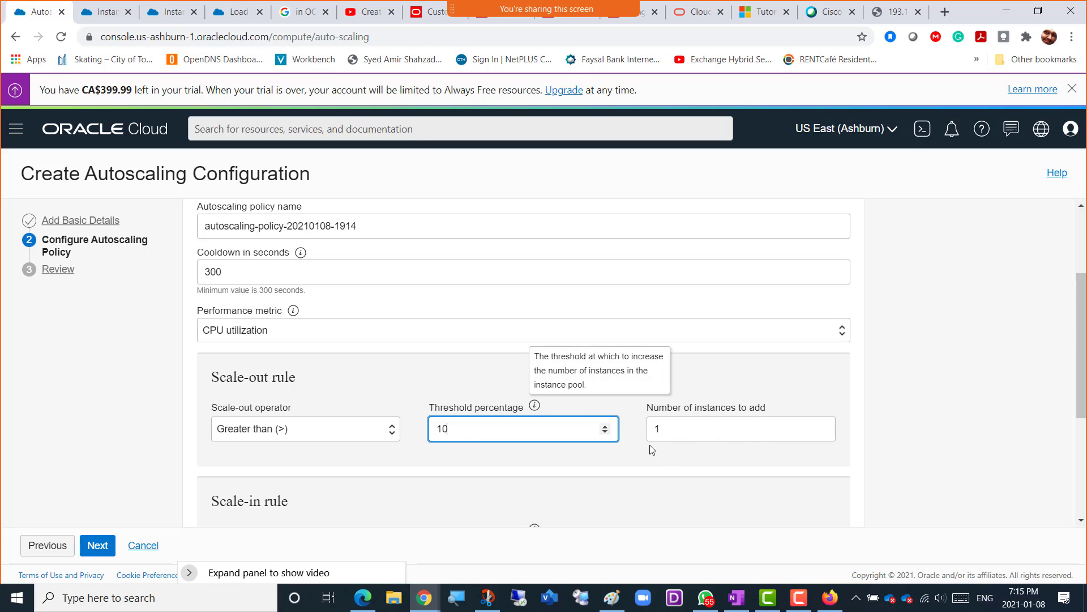
pyautogui.scroll(-2, 433, 362)
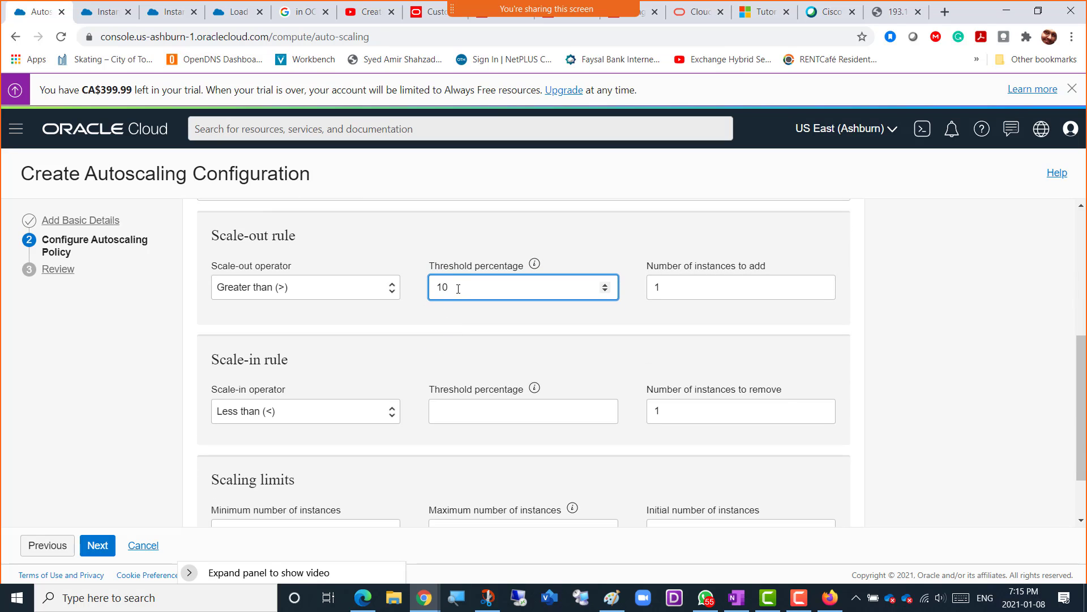
pyautogui.moveTo(458, 289); pyautogui.dragTo(425, 295)
# Set the scale-in threshold to 5% and instance limits to minimum 1, maximum 10
pyautogui.click(453, 411)
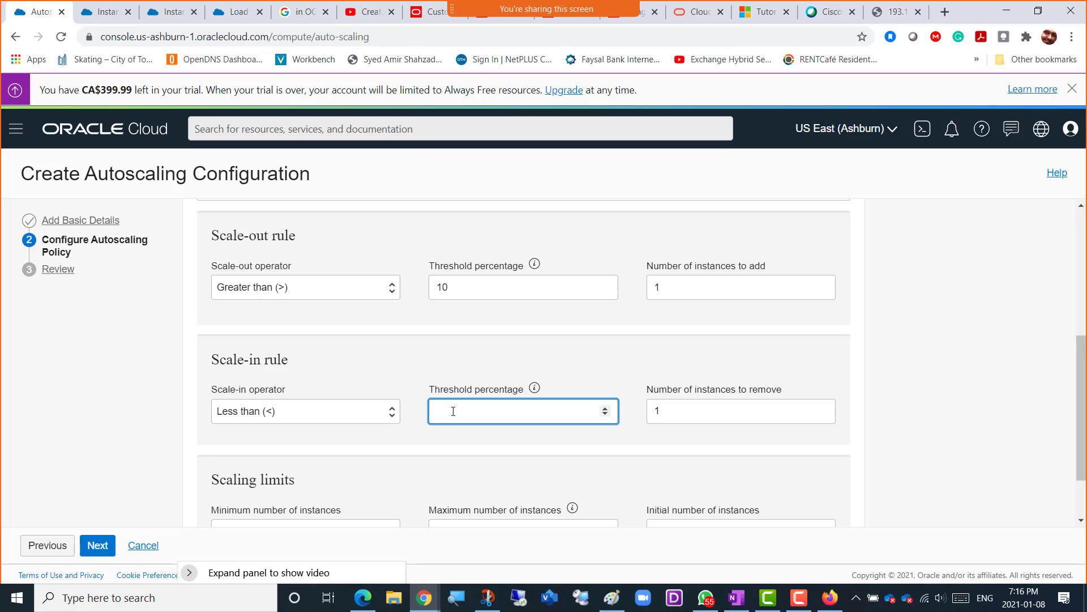
pyautogui.write('5')
pyautogui.scroll(-2, 912, 371)
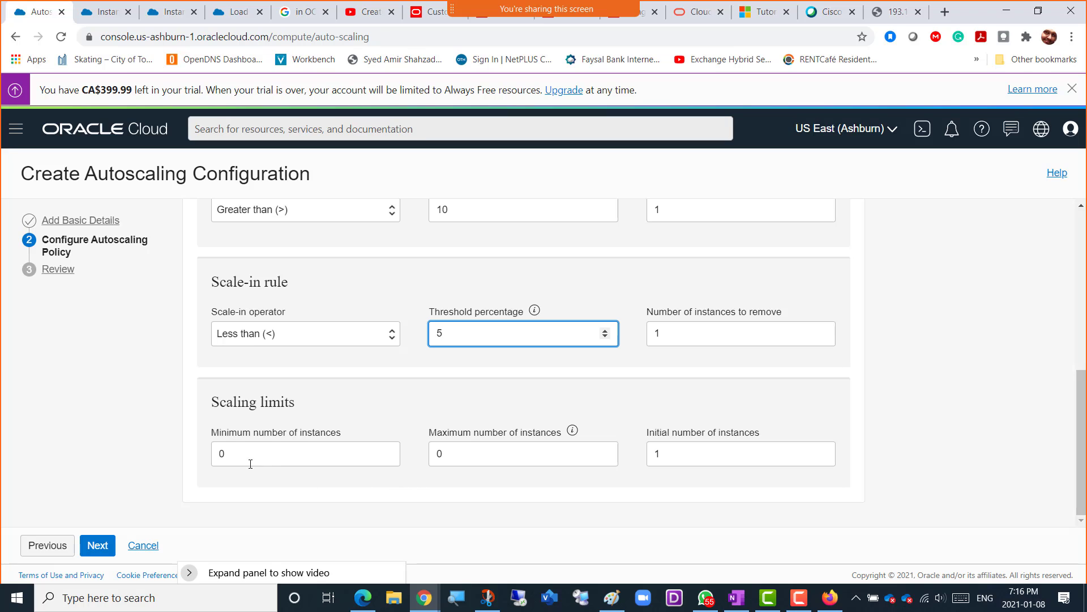
pyautogui.moveTo(235, 457); pyautogui.dragTo(212, 457)
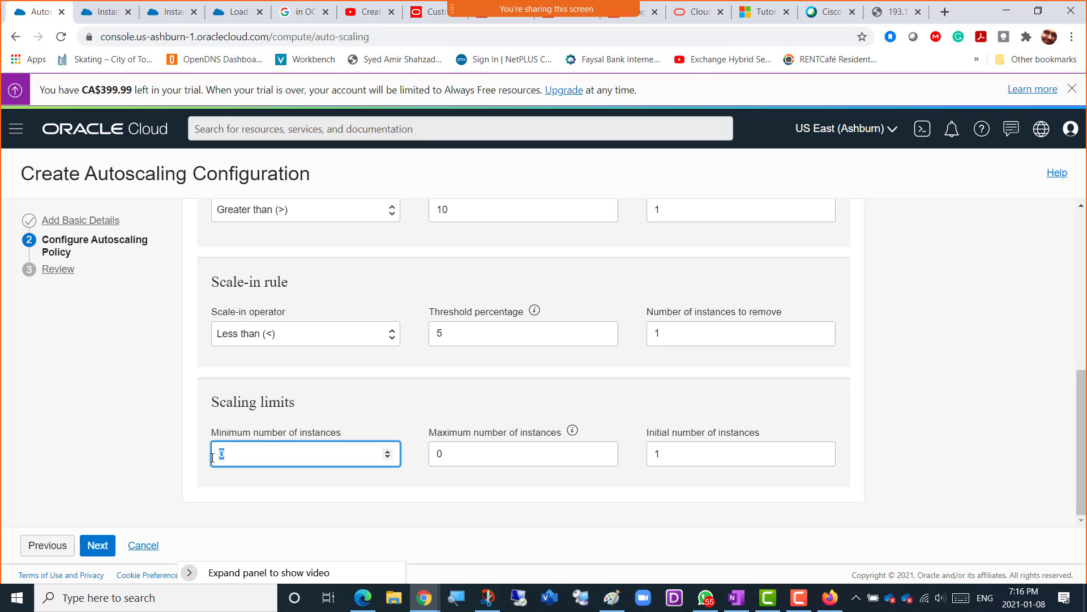
pyautogui.write('1')
pyautogui.moveTo(441, 453); pyautogui.dragTo(430, 456)
pyautogui.write('10')
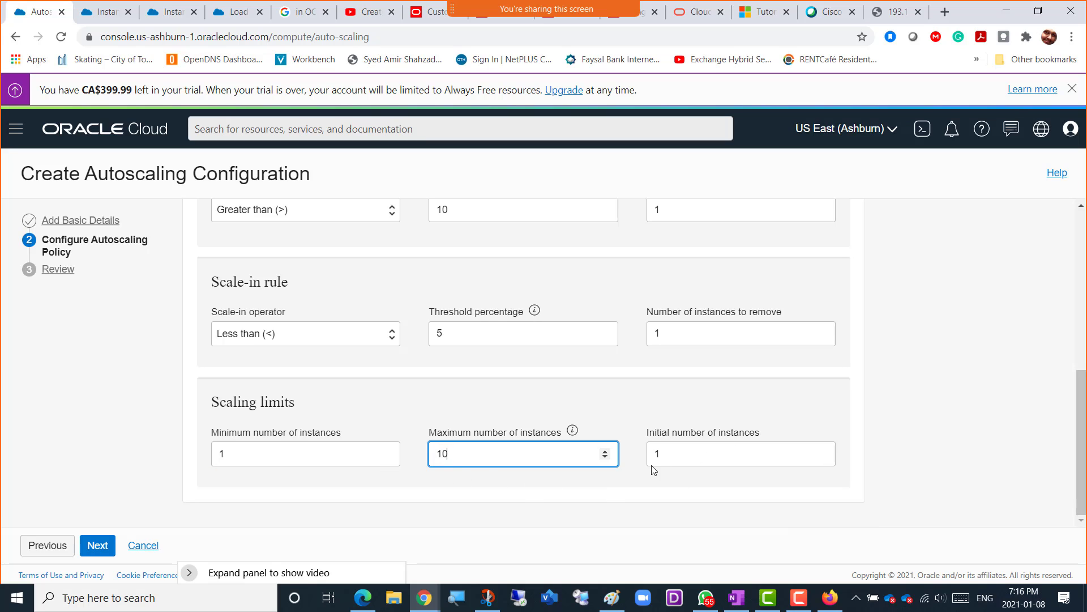
# Advance to the Review step, glance at the compute Instances list, then return to the review
pyautogui.click(96, 547)
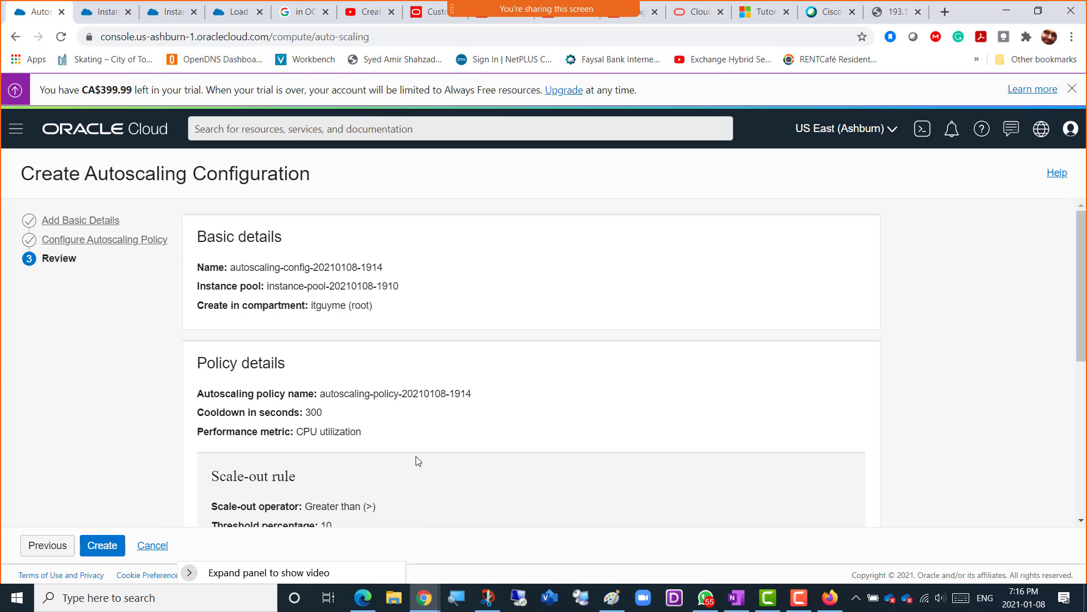
pyautogui.scroll(-6, 515, 422)
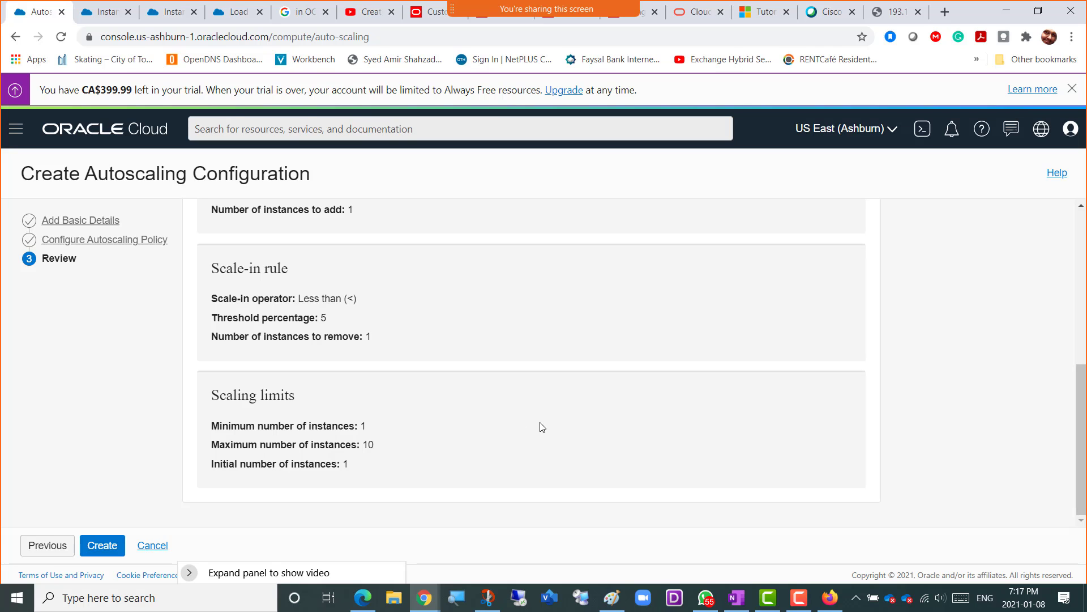
pyautogui.click(98, 15)
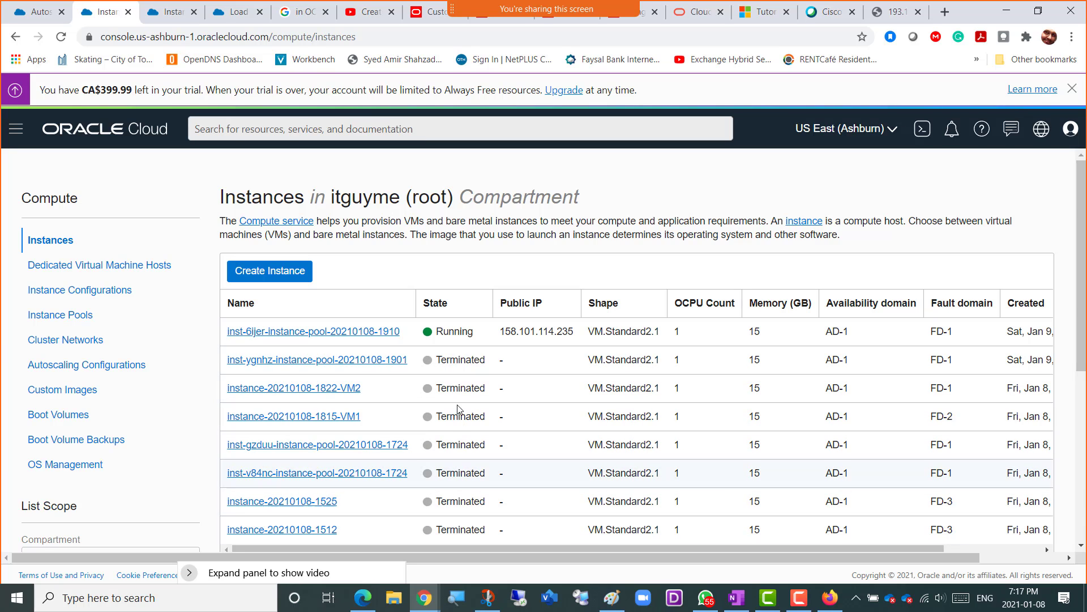
pyautogui.scroll(-5, 465, 513)
pyautogui.scroll(4, 473, 362)
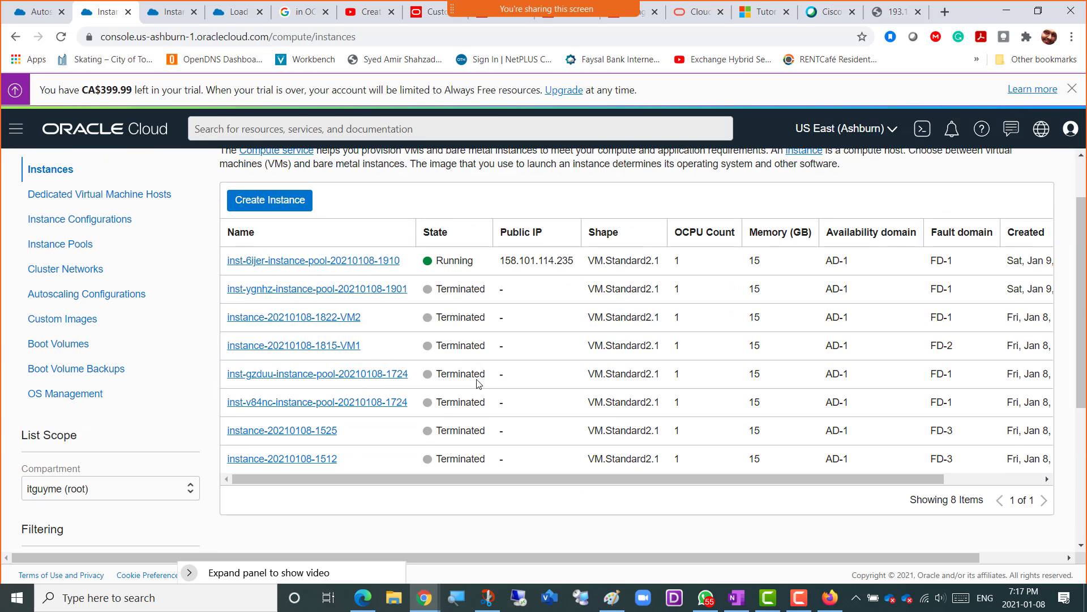
pyautogui.click(27, 14)
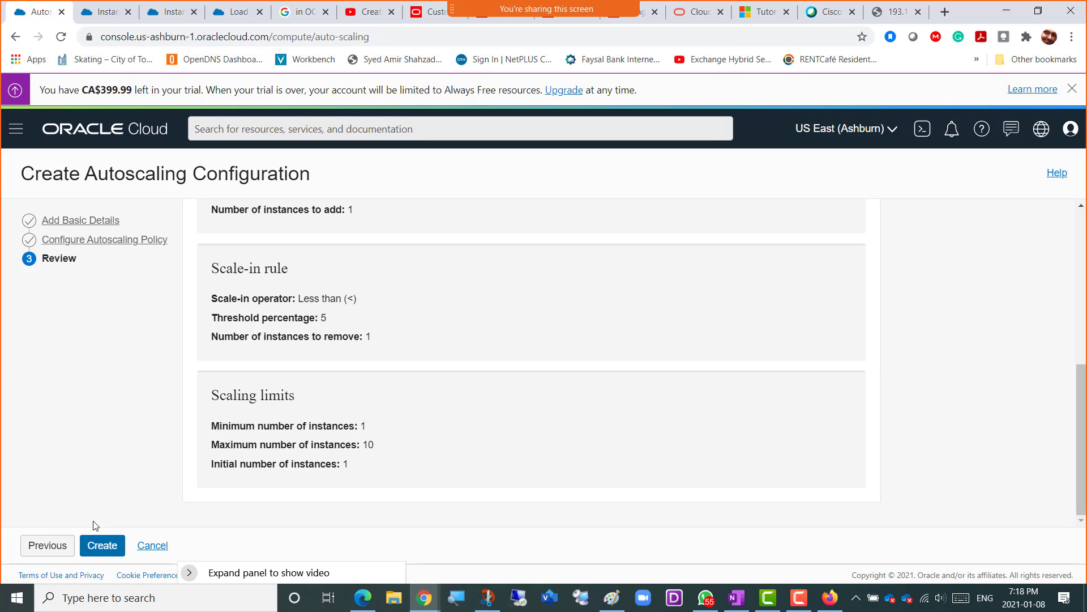
pyautogui.click(102, 550)
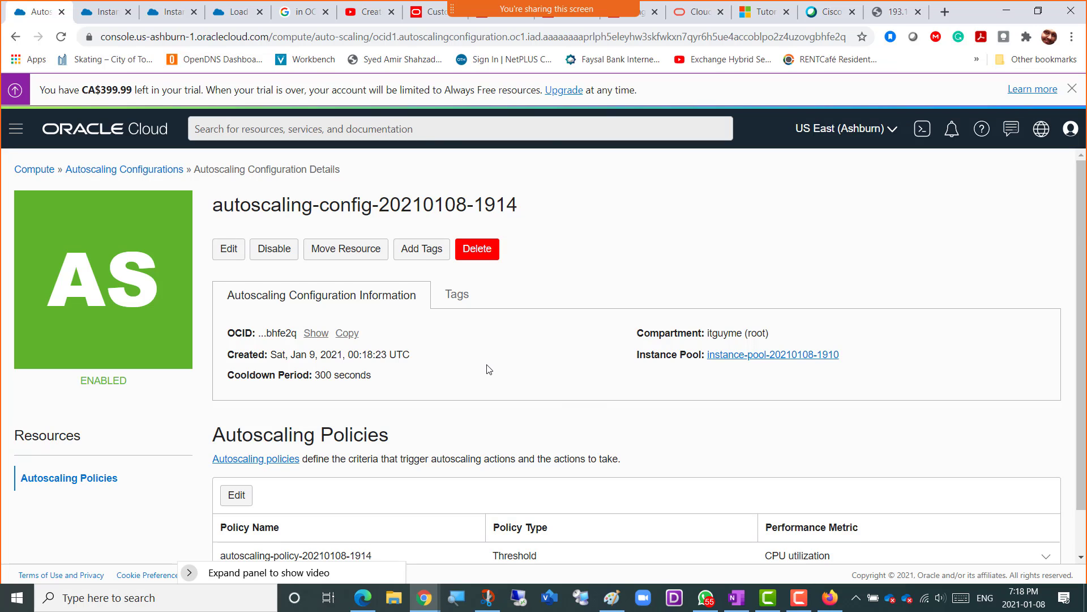
pyautogui.scroll(-1, 489, 369)
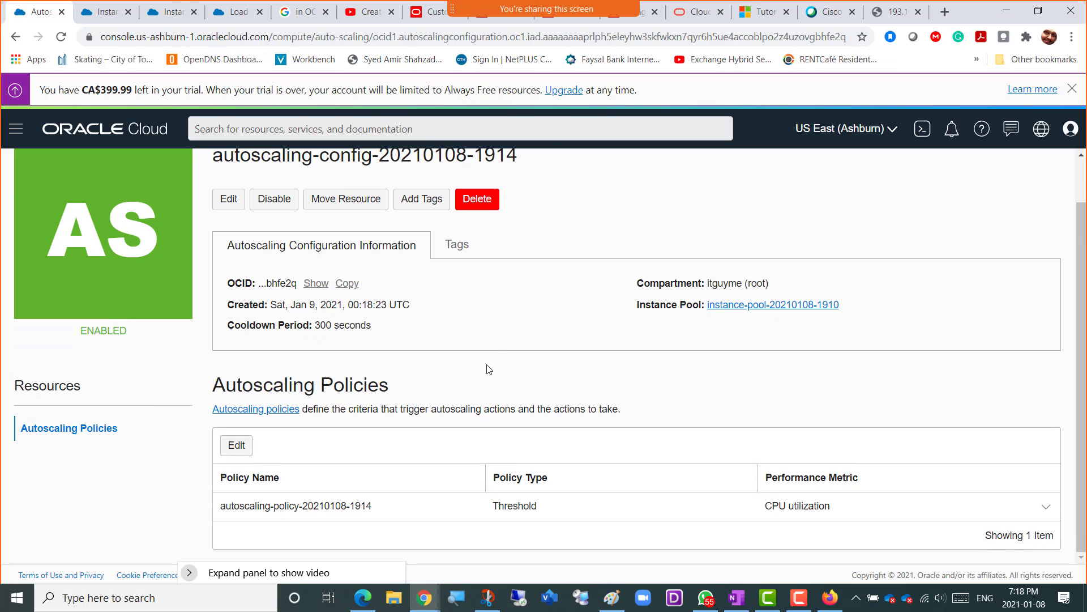
pyautogui.scroll(1, 489, 369)
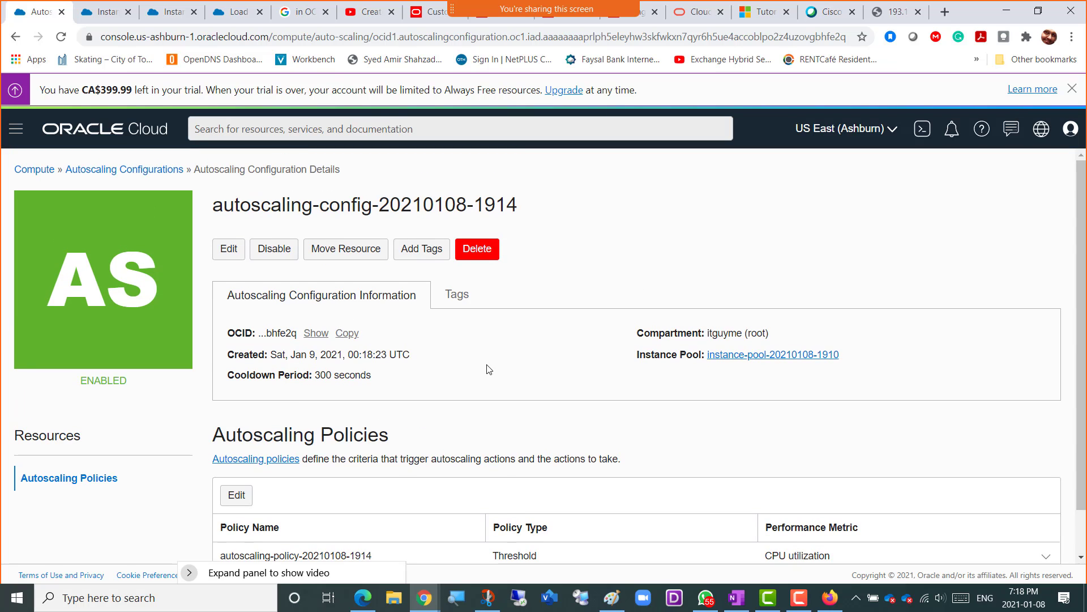
pyautogui.scroll(-1, 490, 370)
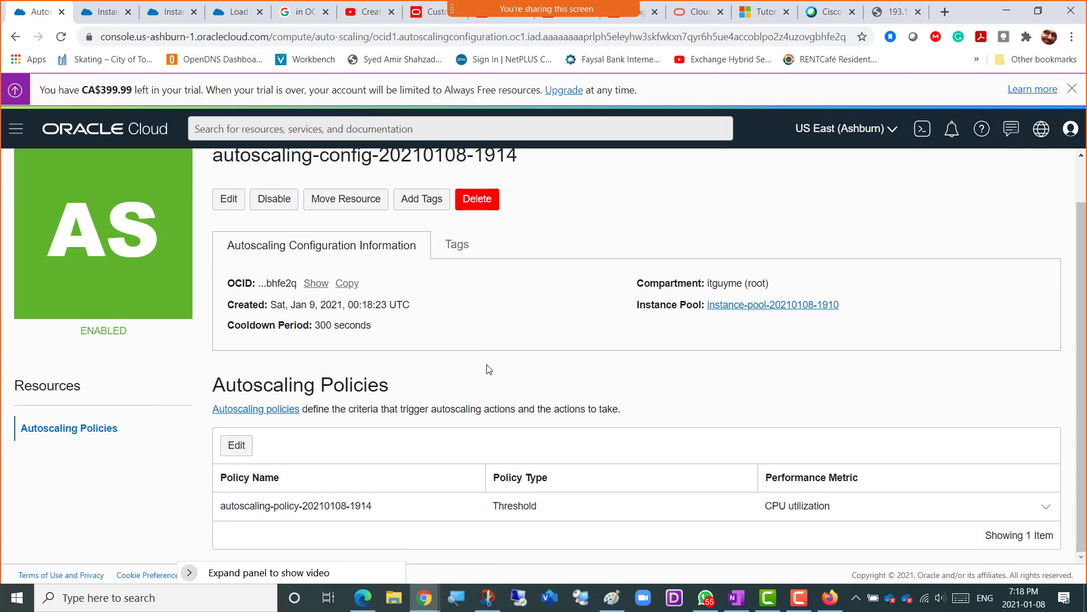
pyautogui.scroll(1, 490, 369)
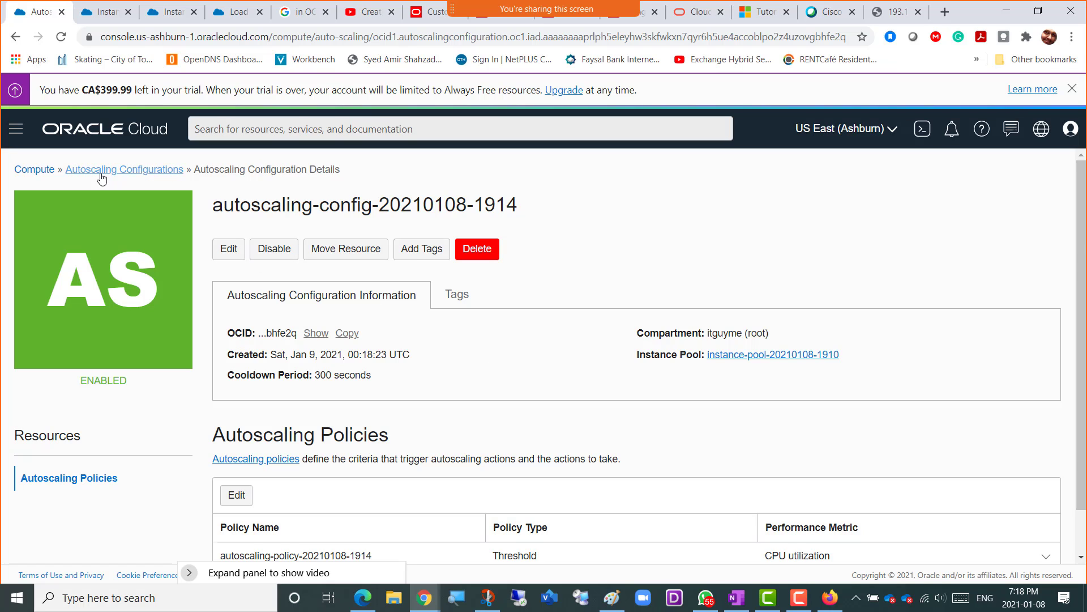
# Reload the compute Instances list for the itguyme (root) compartment
pyautogui.click(103, 12)
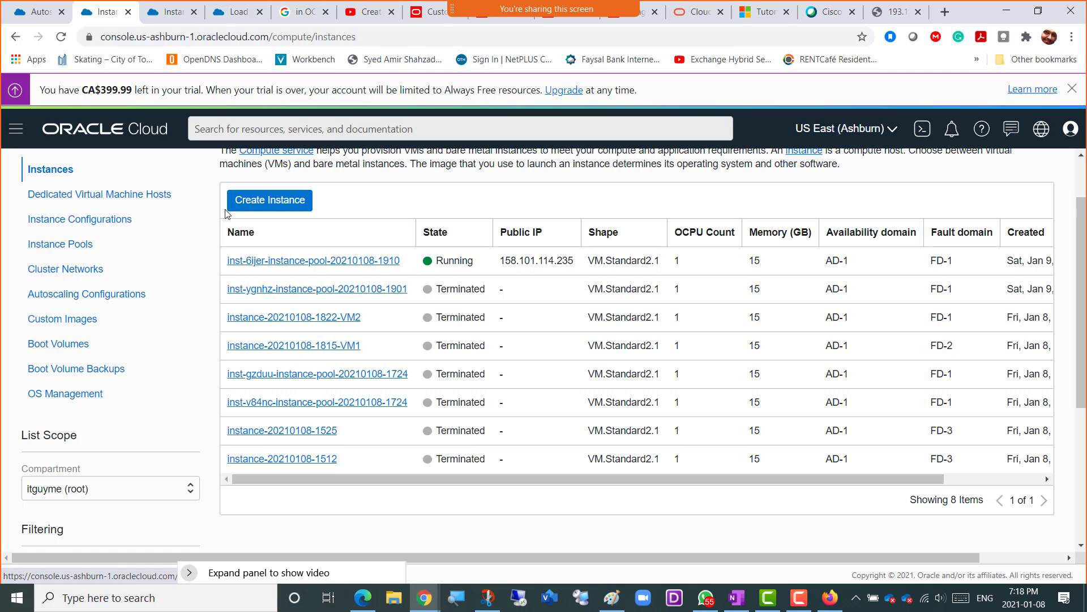
pyautogui.click(61, 36)
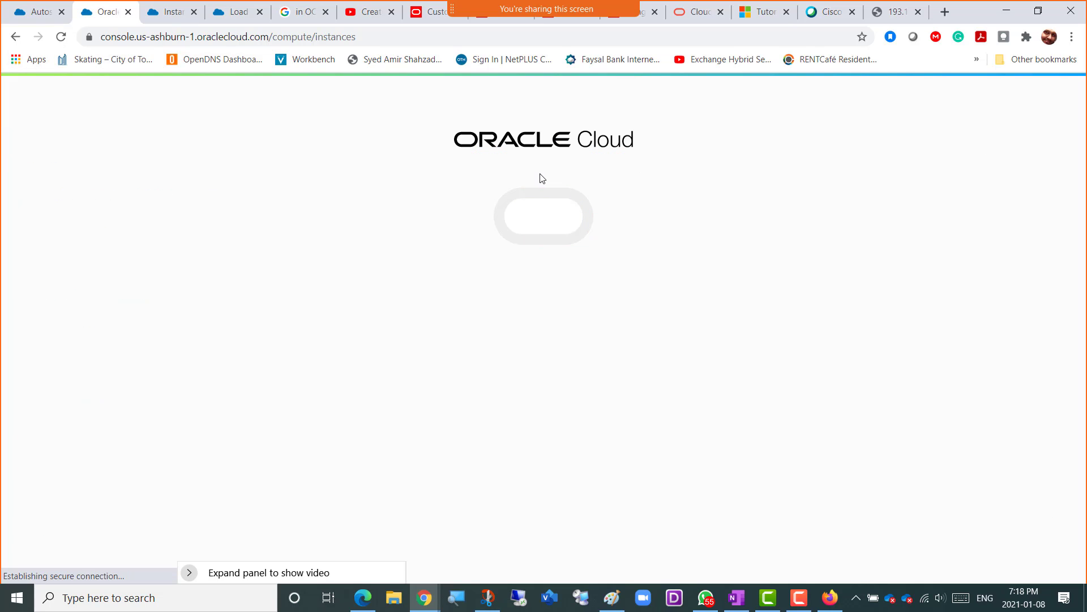
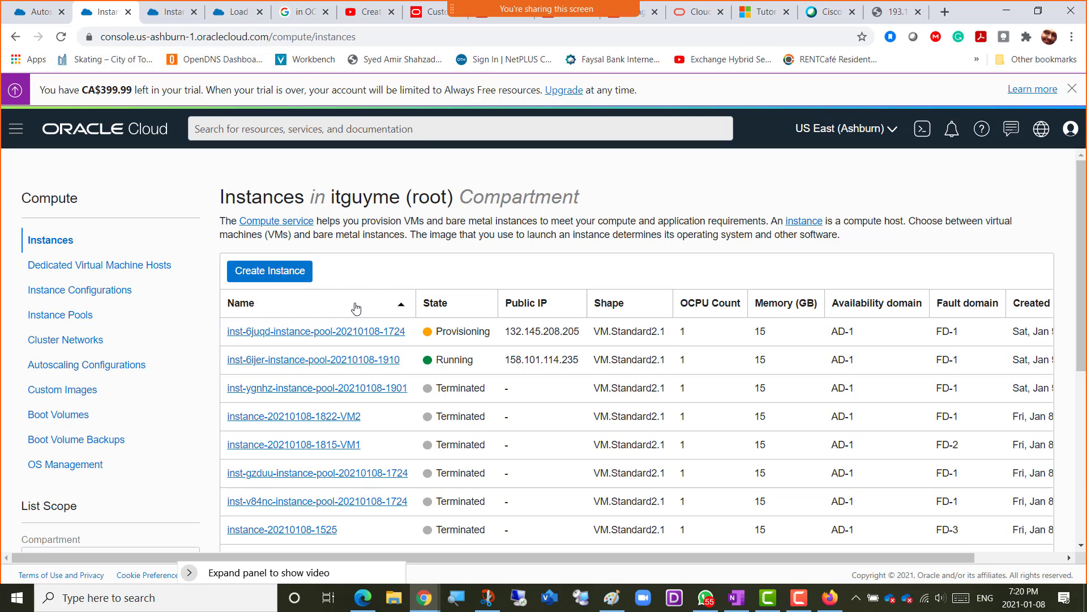
pyautogui.click(63, 39)
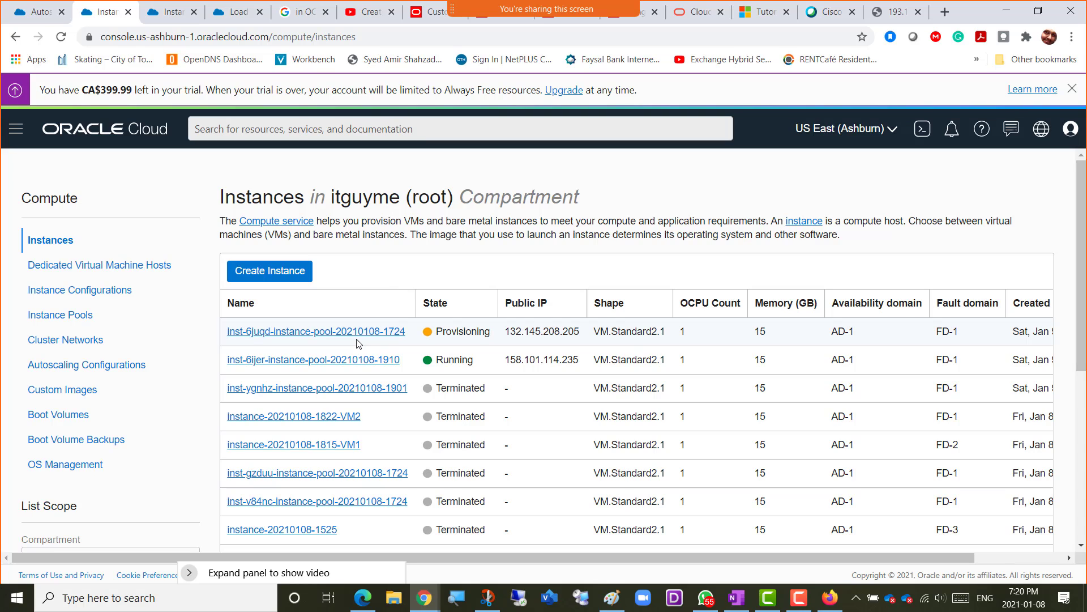
pyautogui.click(61, 37)
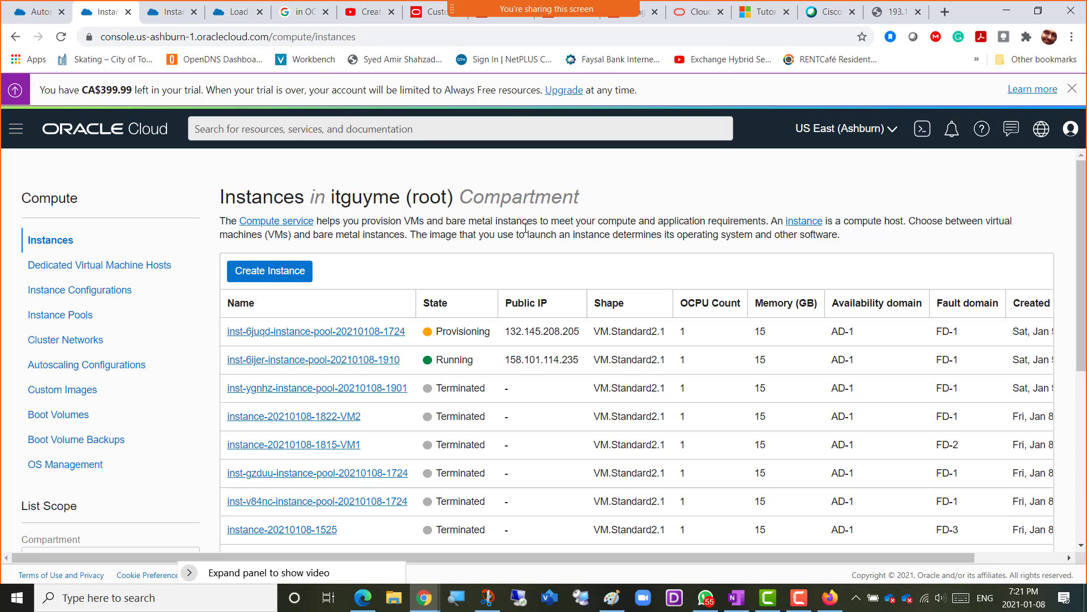
pyautogui.press('F5')
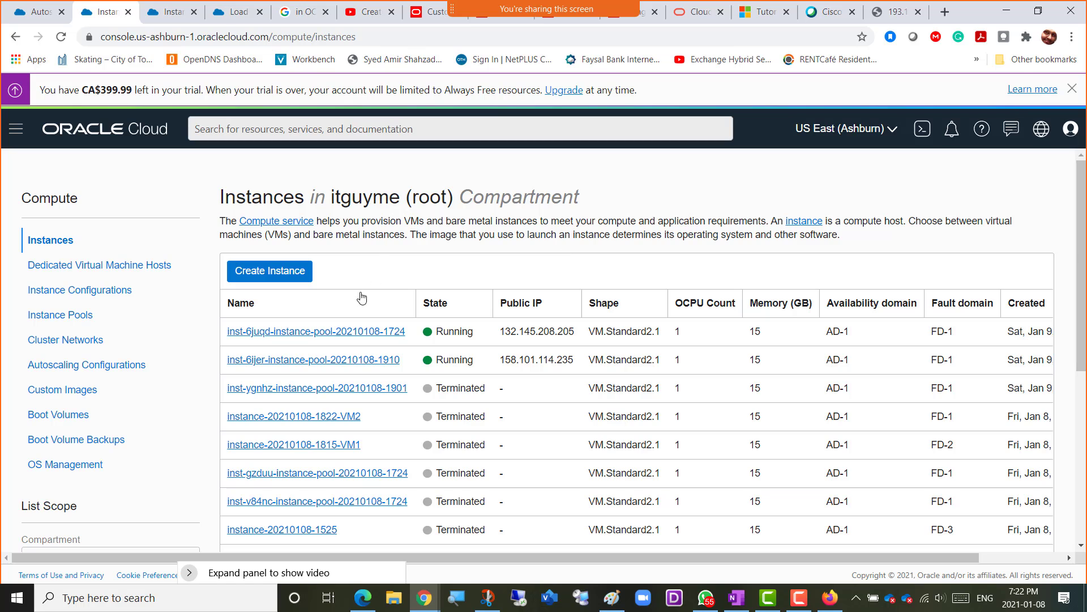
pyautogui.click(277, 333)
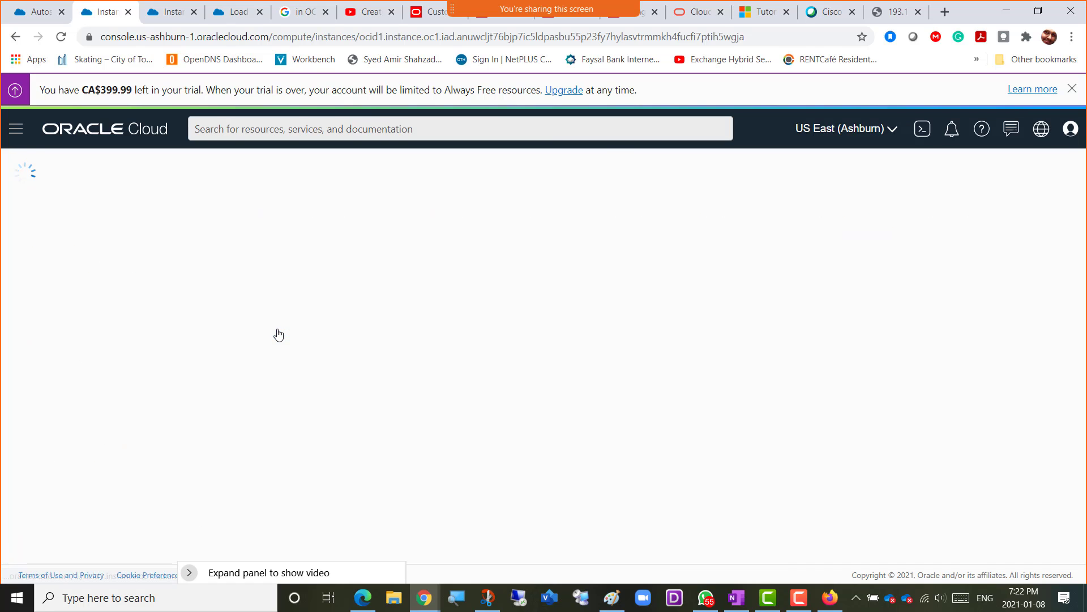
pyautogui.click(463, 252)
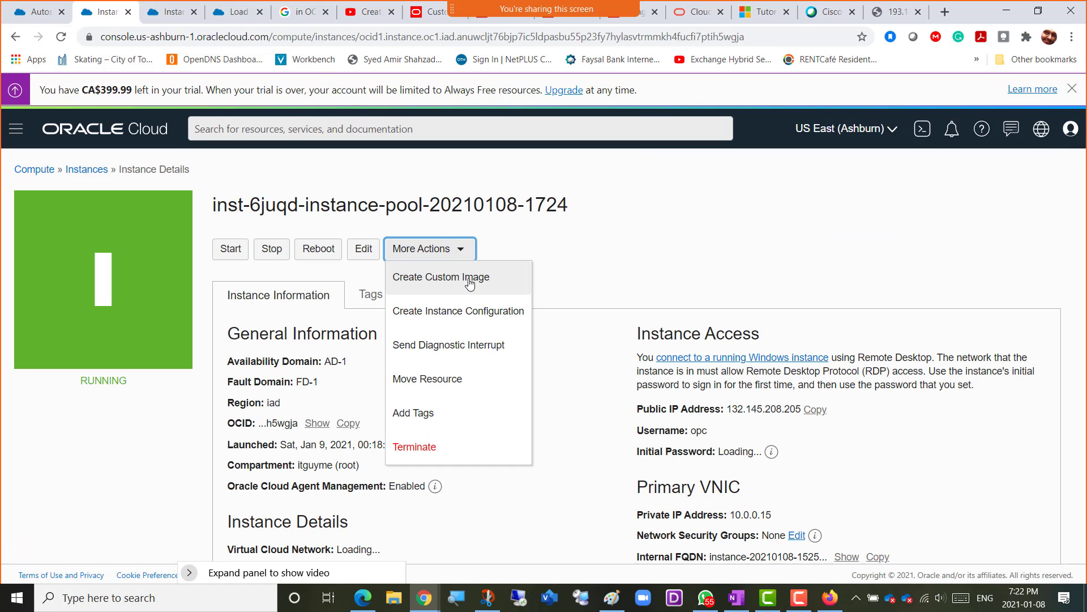
pyautogui.click(442, 450)
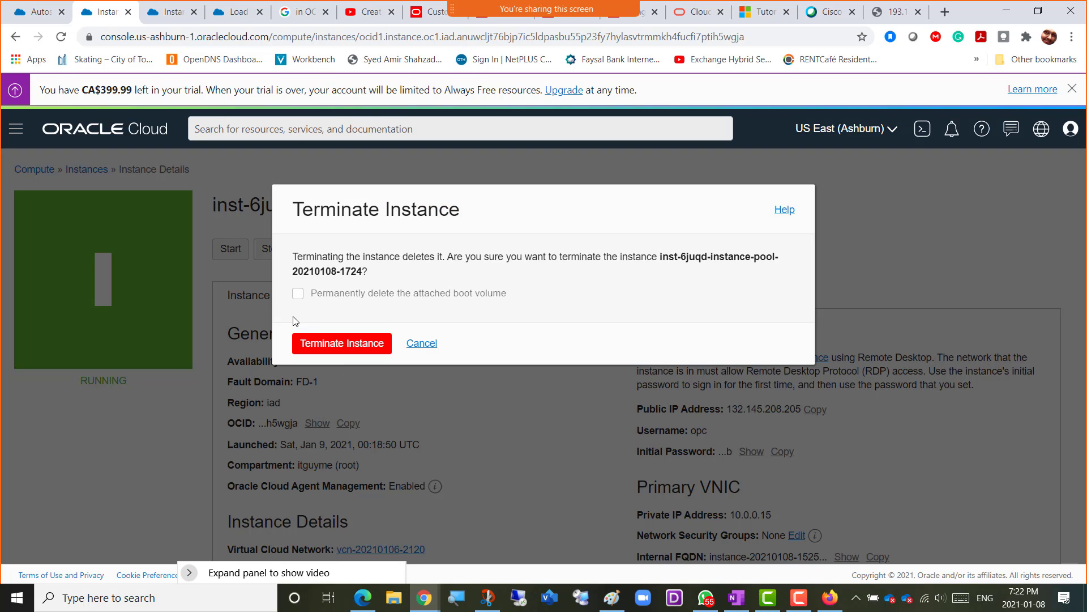
pyautogui.click(298, 293)
pyautogui.click(319, 343)
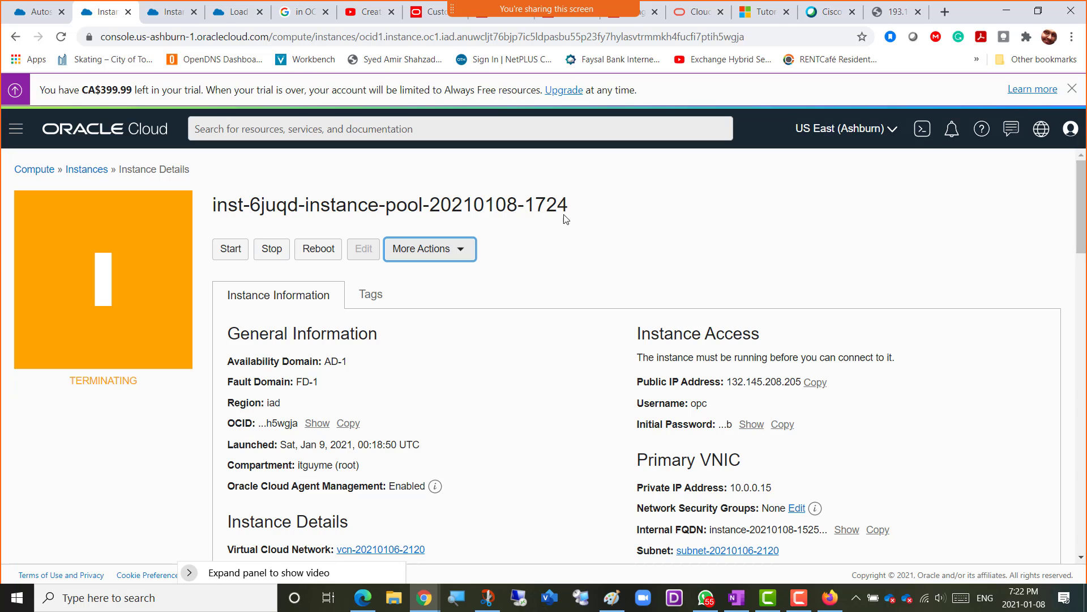
pyautogui.click(80, 170)
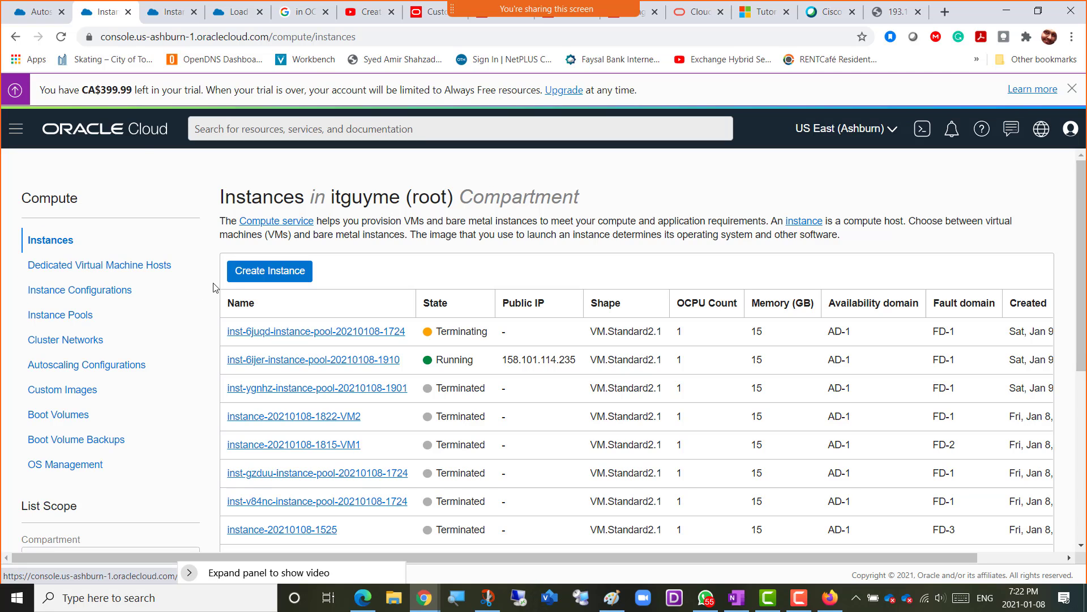
pyautogui.click(61, 36)
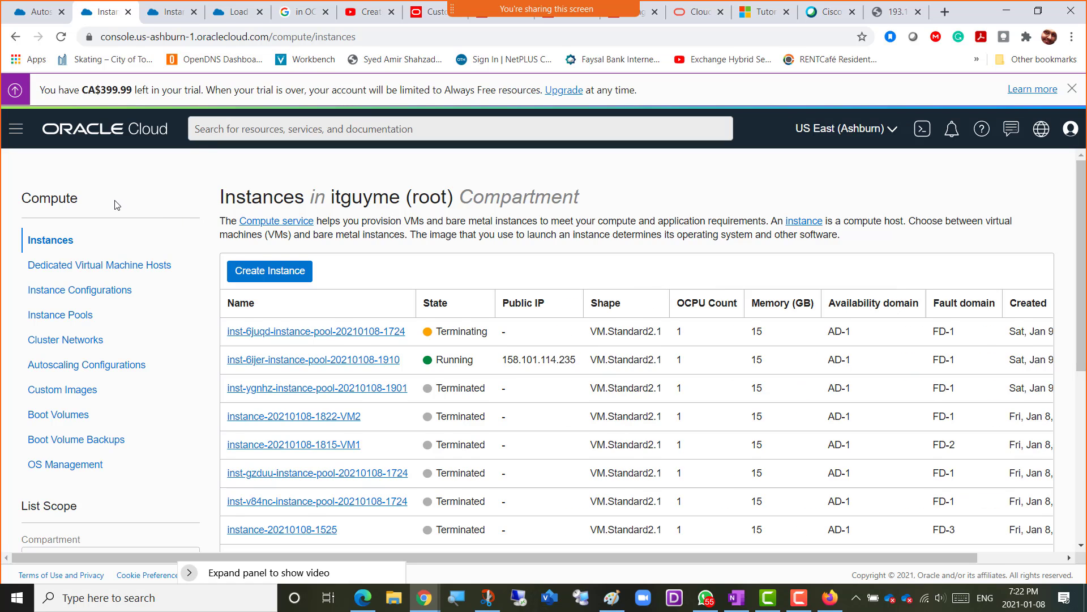
pyautogui.scroll(-1, 116, 205)
pyautogui.scroll(1, 117, 205)
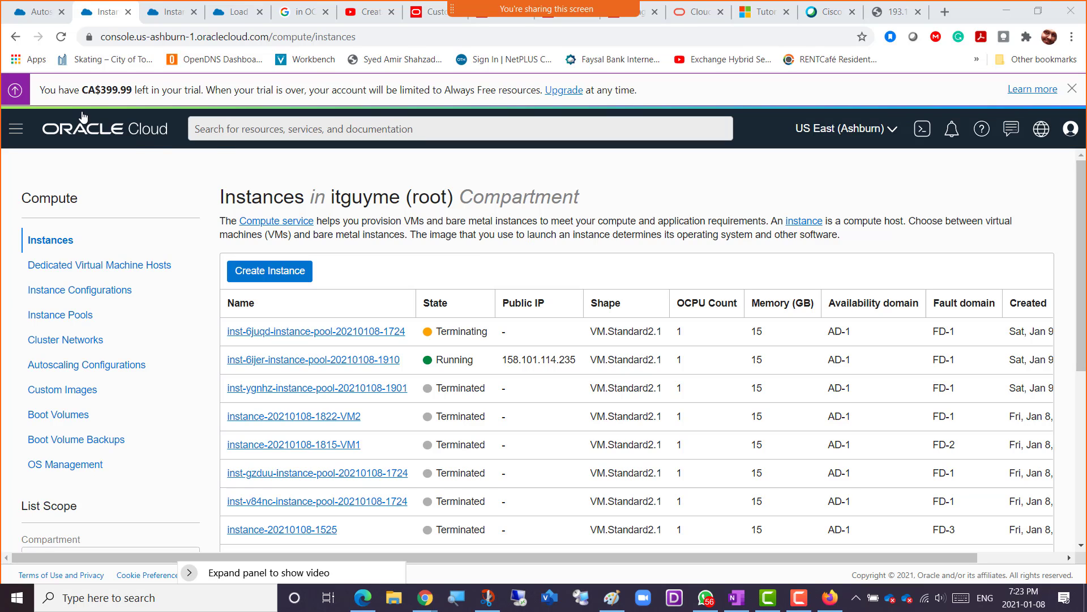
pyautogui.click(60, 36)
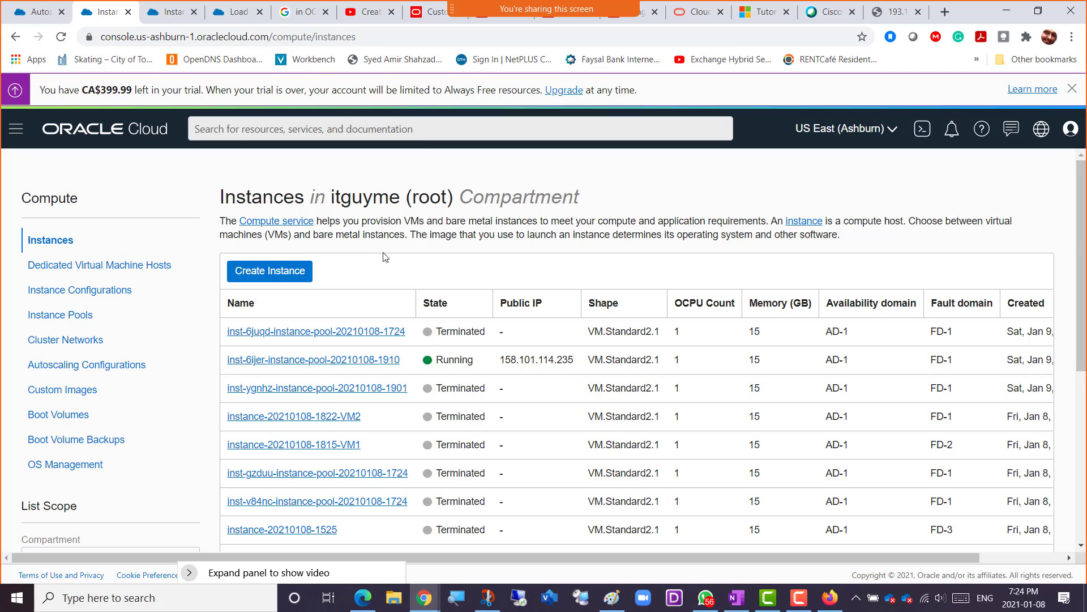
pyautogui.click(61, 36)
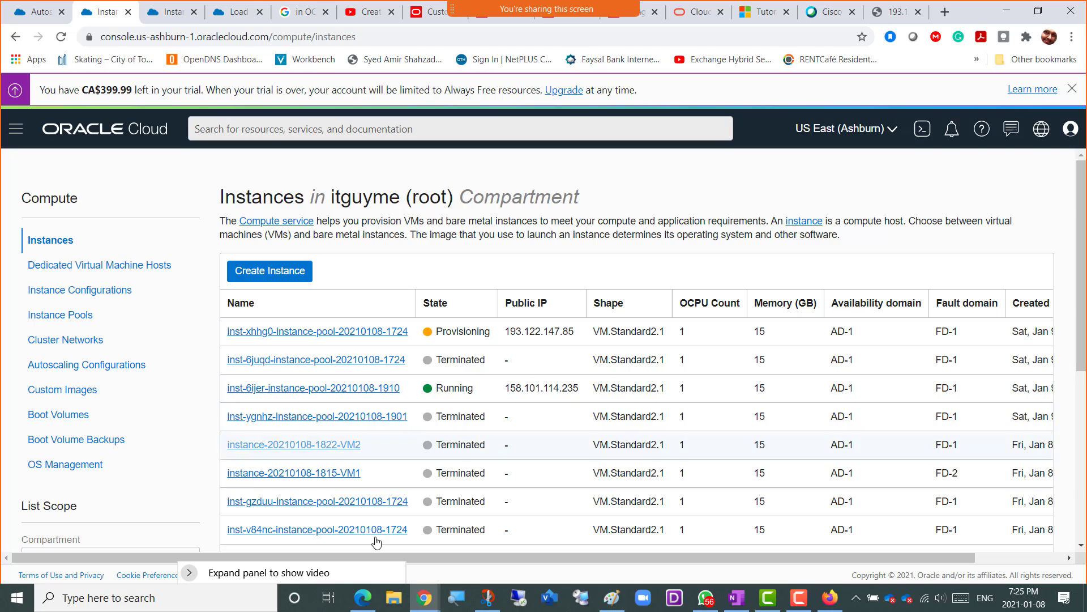
pyautogui.scroll(-5, 377, 437)
pyautogui.scroll(3, 378, 436)
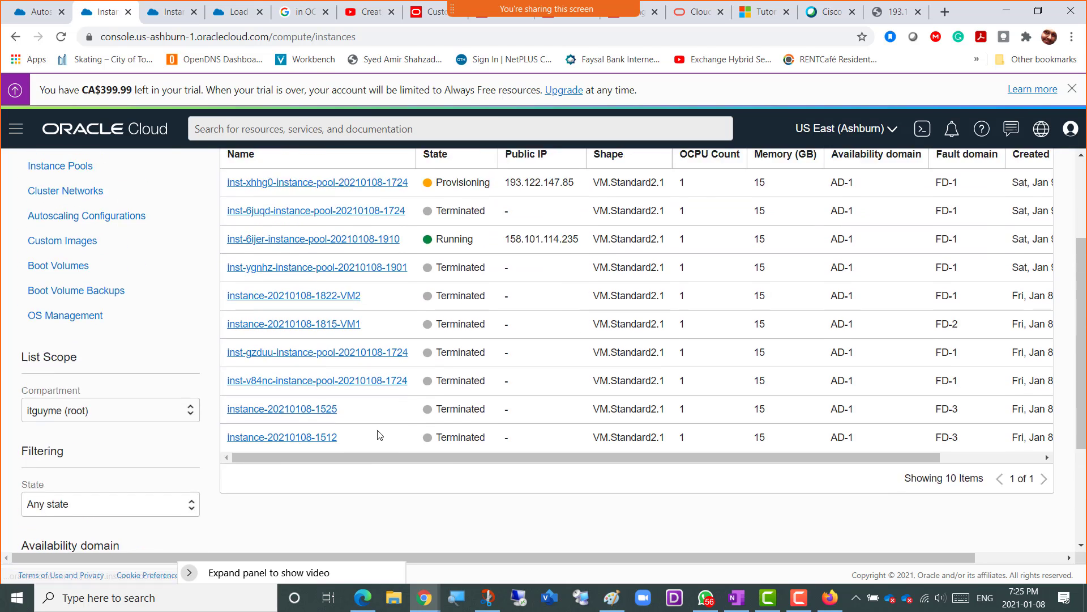
pyautogui.scroll(3, 379, 435)
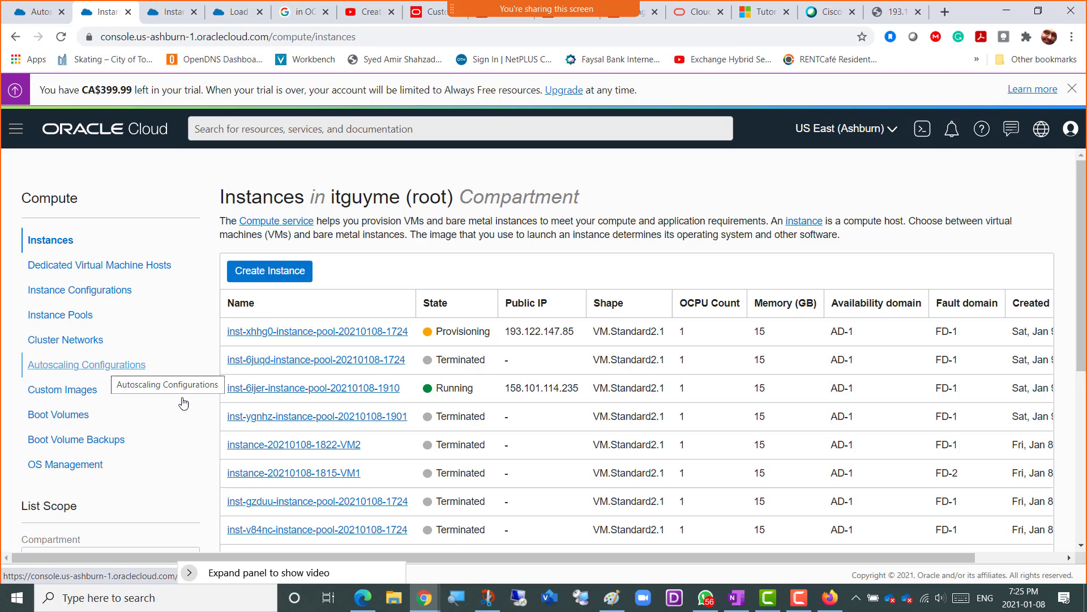
pyautogui.click(616, 603)
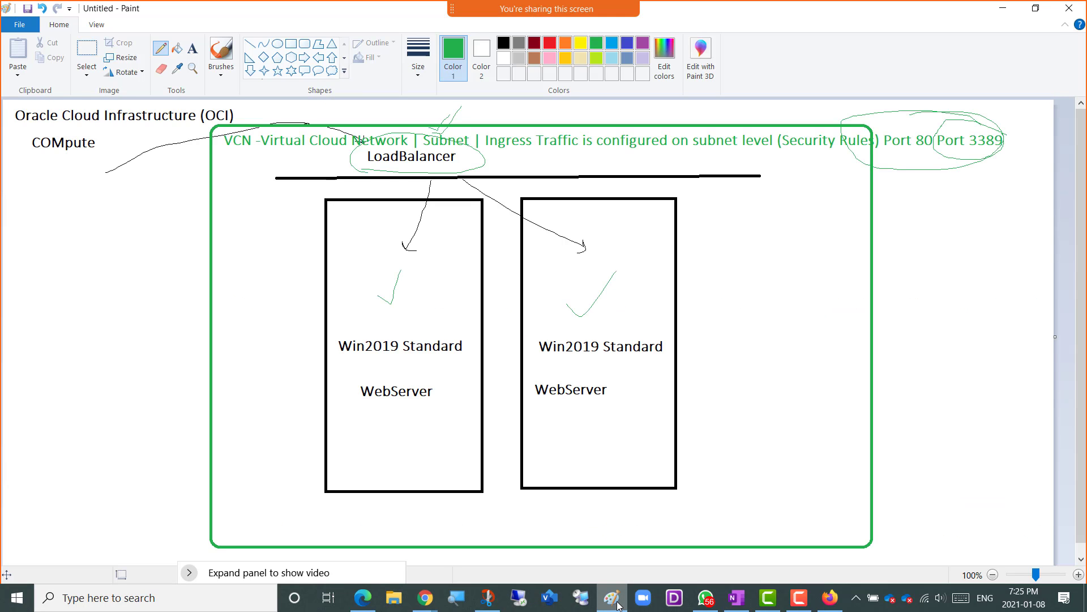
pyautogui.click(616, 603)
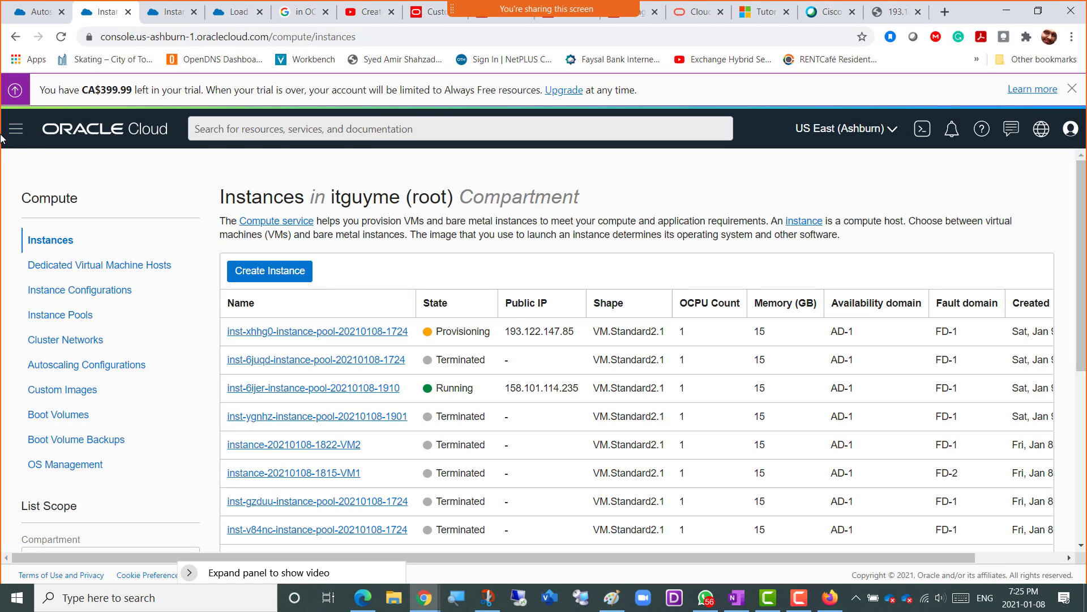
# Browse Compute's Dedicated VM Hosts and Instance Configurations, ending on the Instance Pools list
pyautogui.click(19, 131)
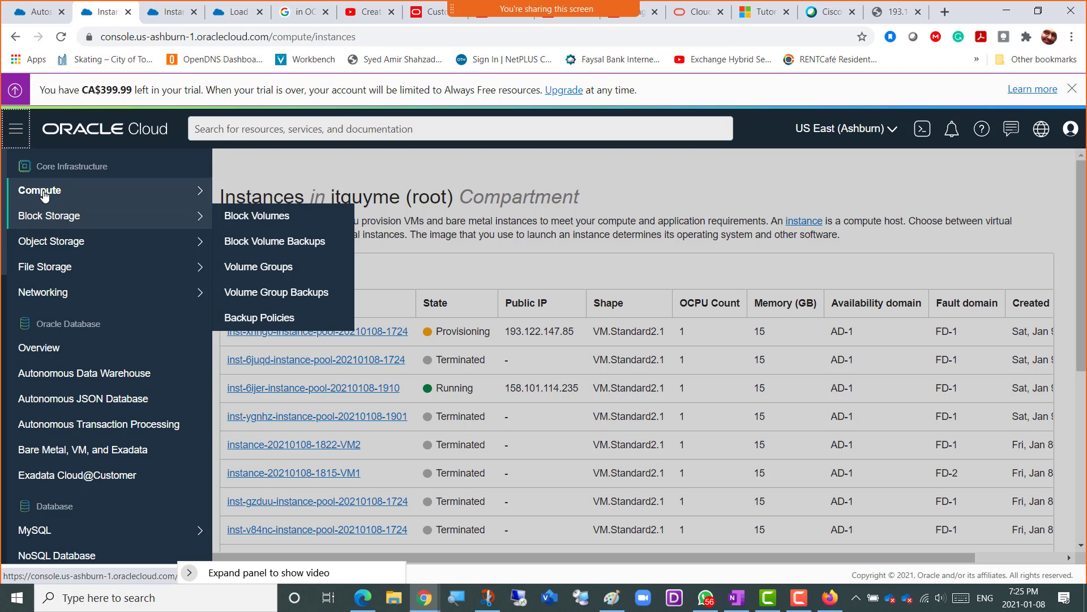
pyautogui.moveTo(44, 195)
pyautogui.click(247, 191)
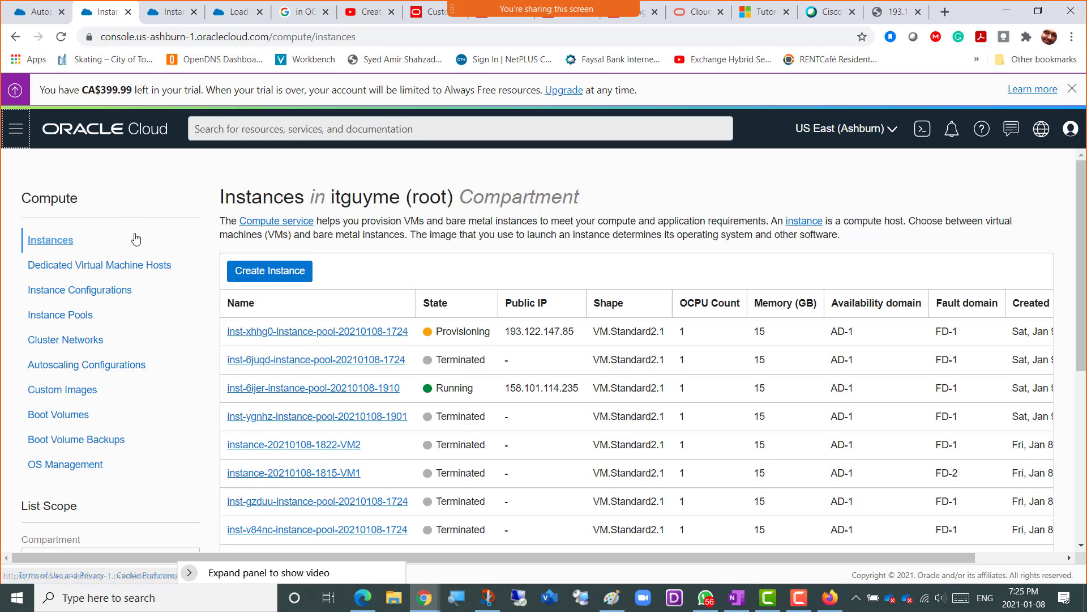
pyautogui.click(76, 266)
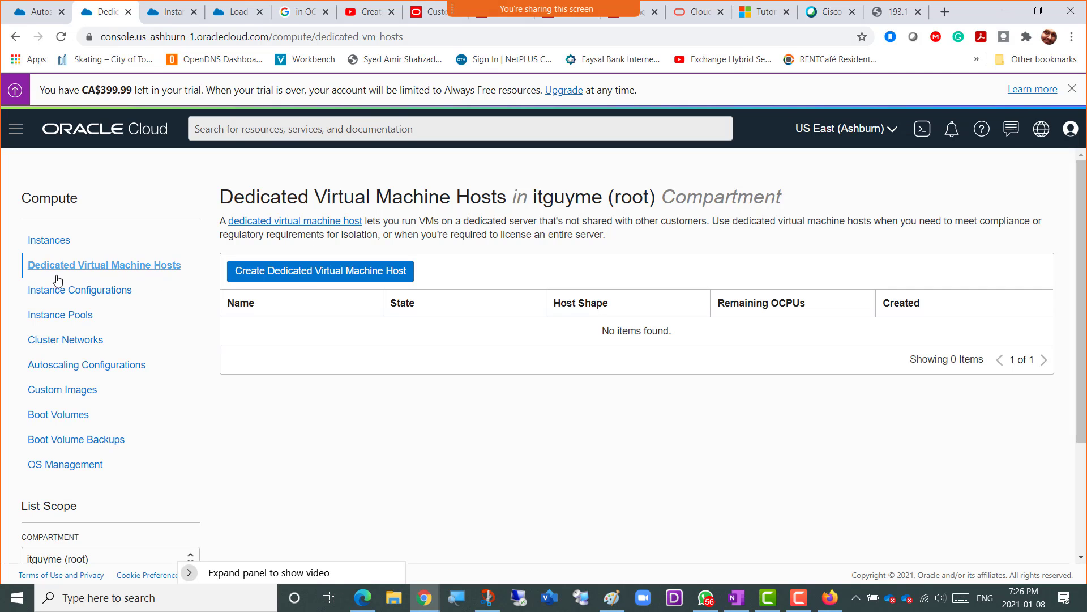
pyautogui.click(49, 298)
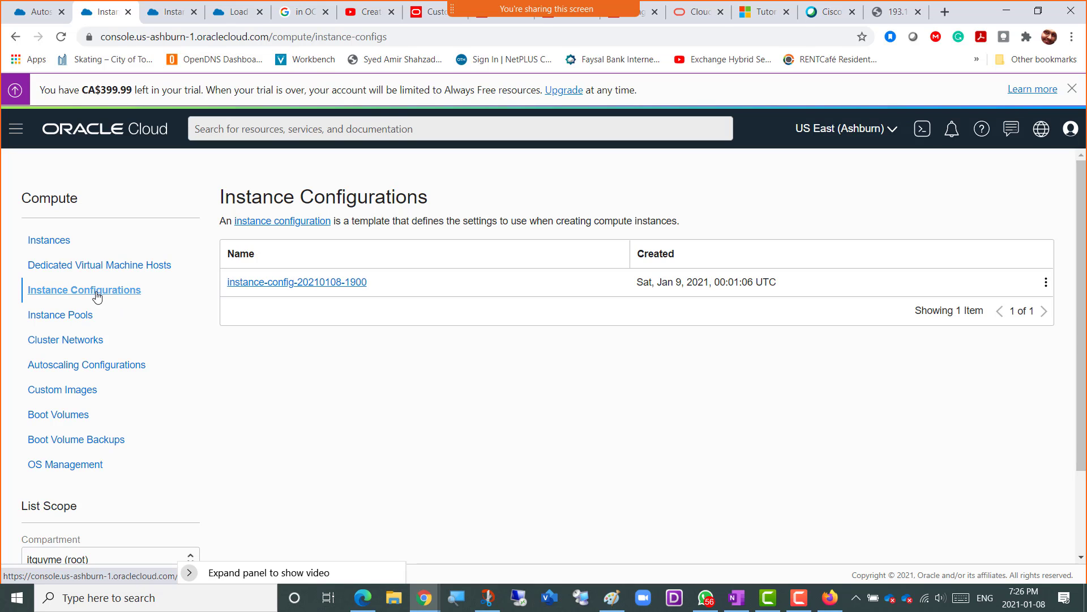
pyautogui.click(69, 317)
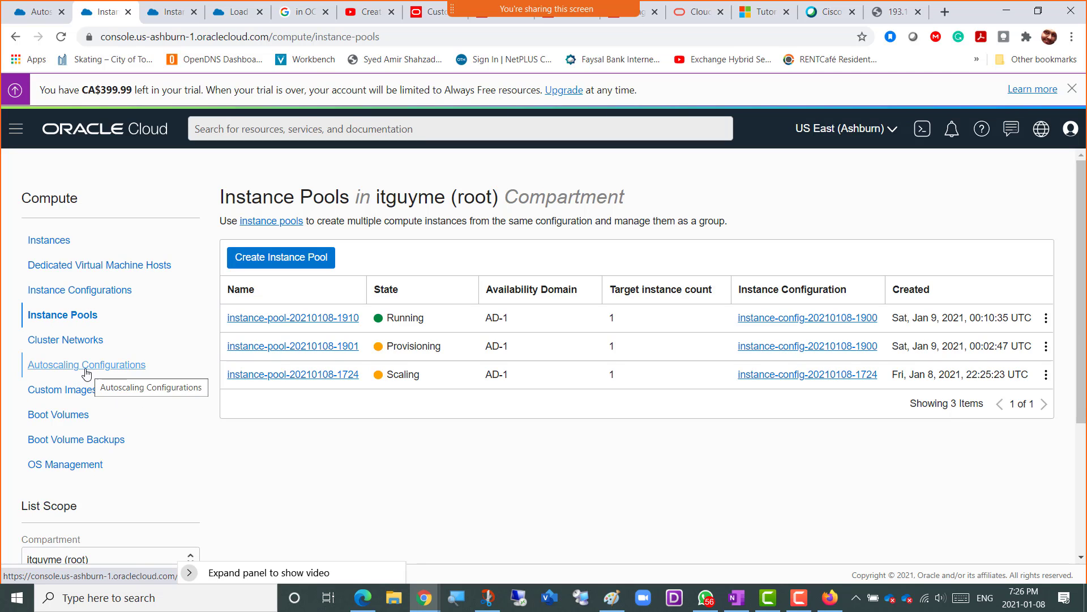
# Show the Cluster Networks page for the itguyme (root) compartment
pyautogui.click(64, 341)
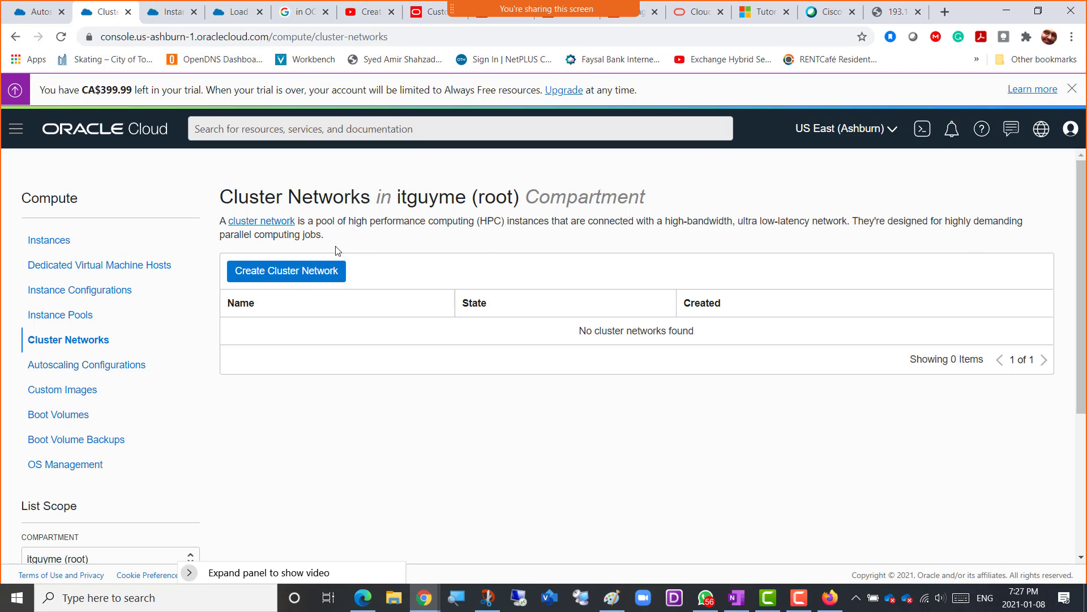
pyautogui.click(299, 276)
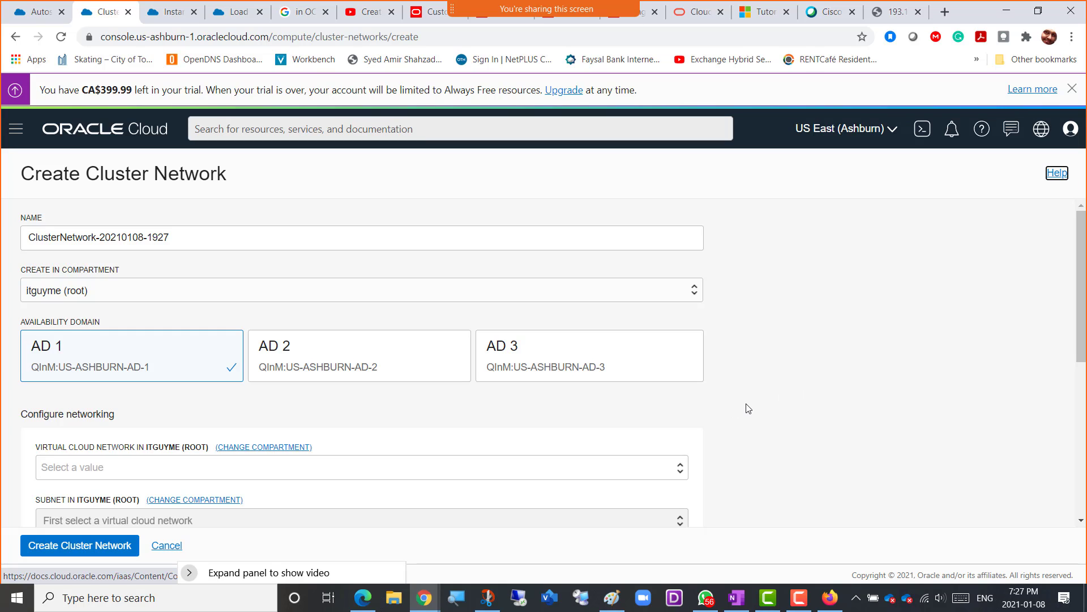
pyautogui.scroll(-1, 748, 408)
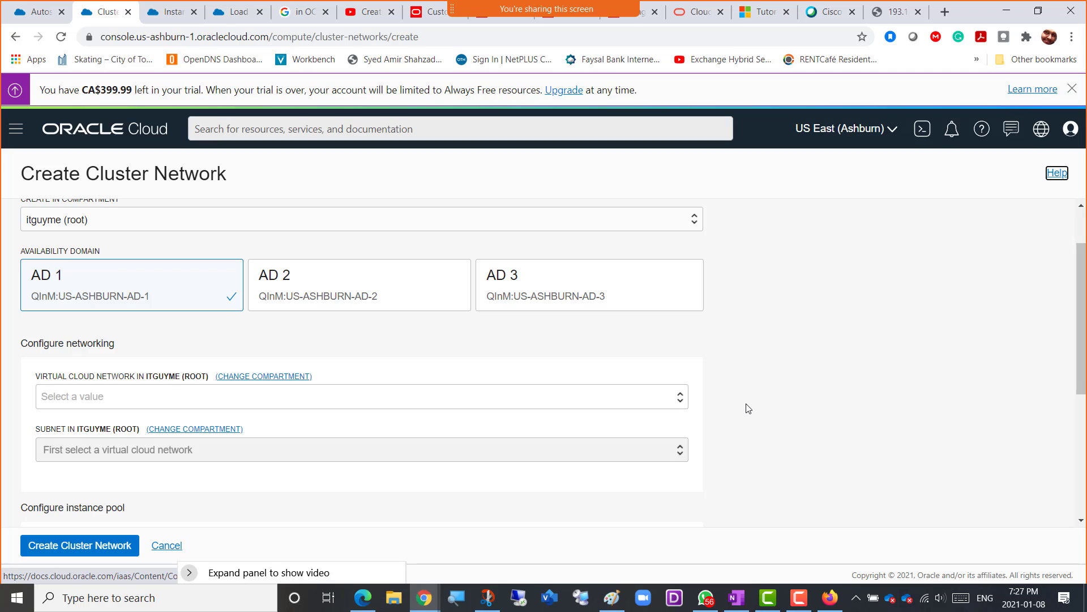
pyautogui.scroll(1, 748, 407)
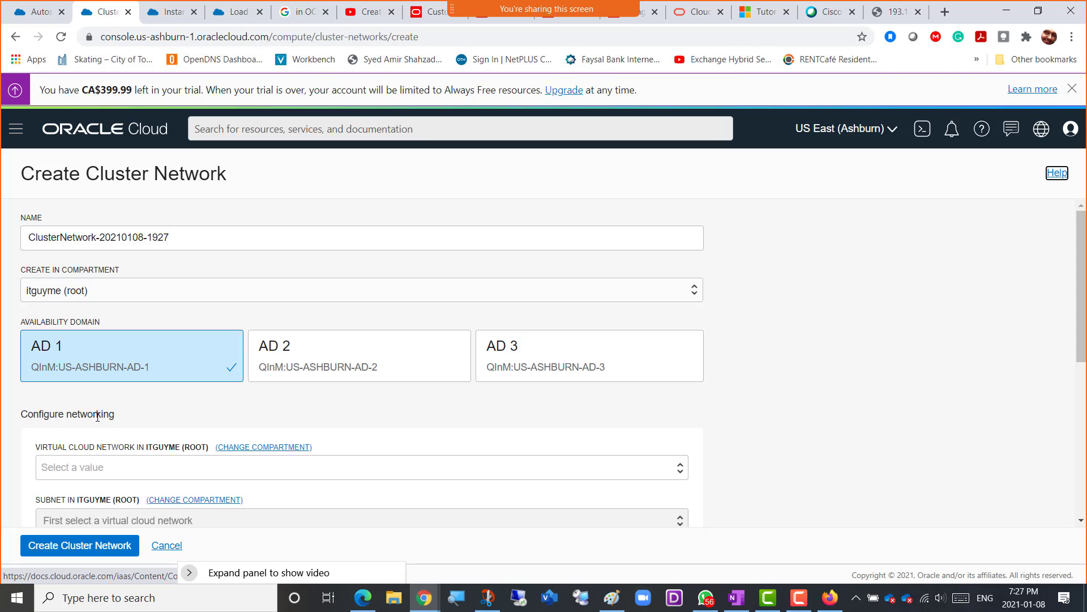
pyautogui.scroll(-1, 130, 422)
pyautogui.scroll(-1, 130, 421)
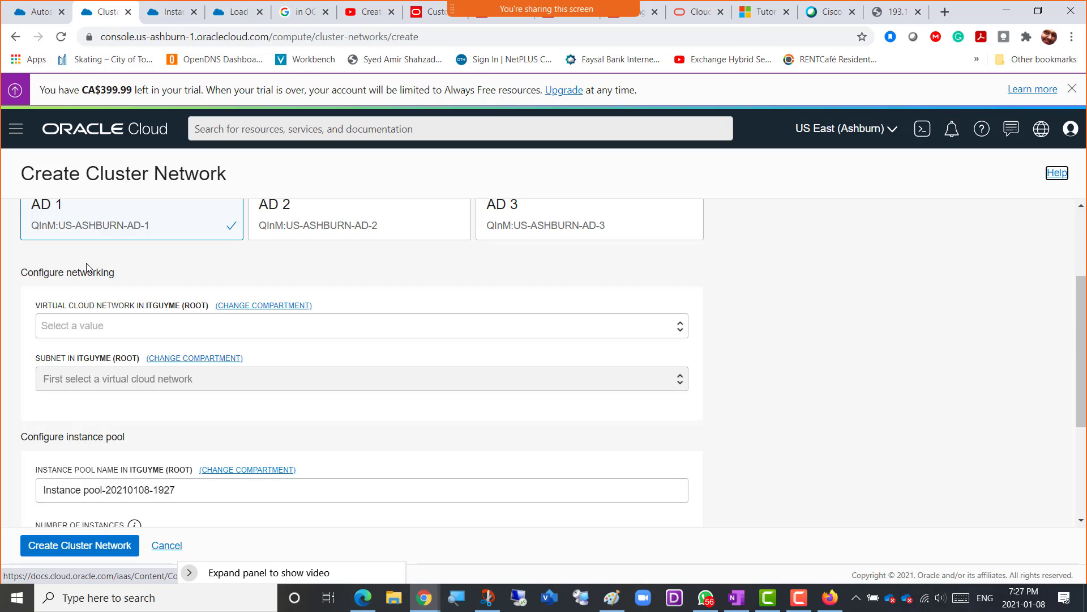
pyautogui.scroll(2, 96, 261)
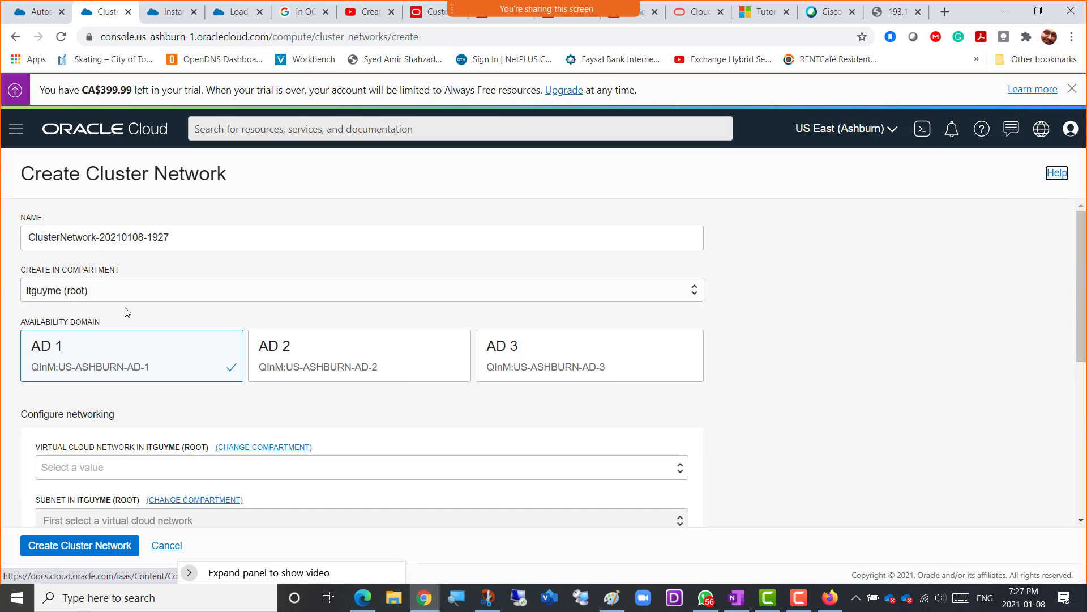
pyautogui.scroll(-1, 128, 312)
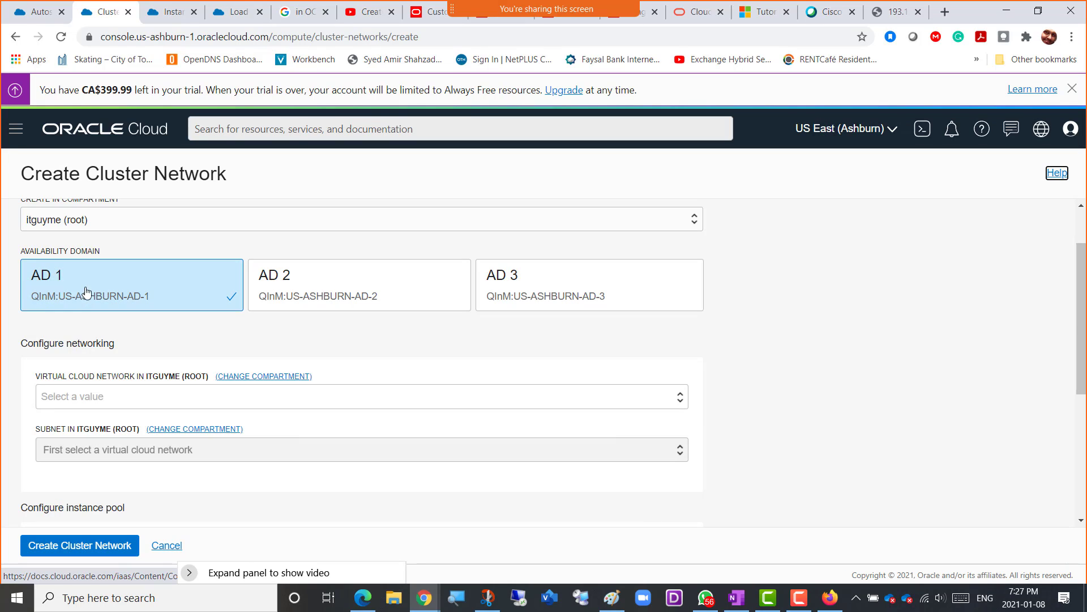
pyautogui.scroll(-1, 108, 340)
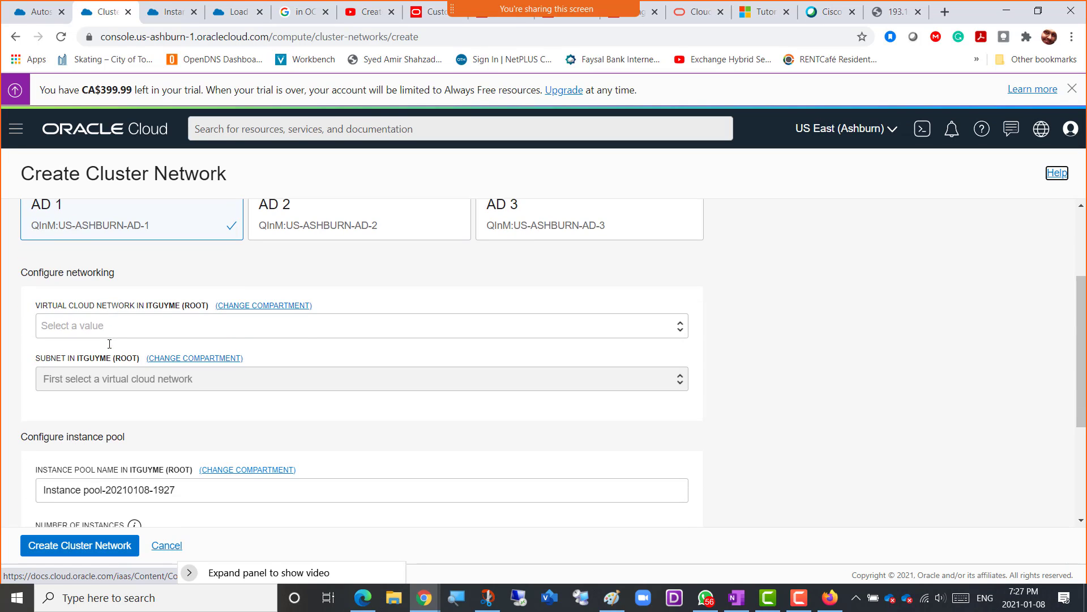
pyautogui.click(106, 328)
pyautogui.click(106, 357)
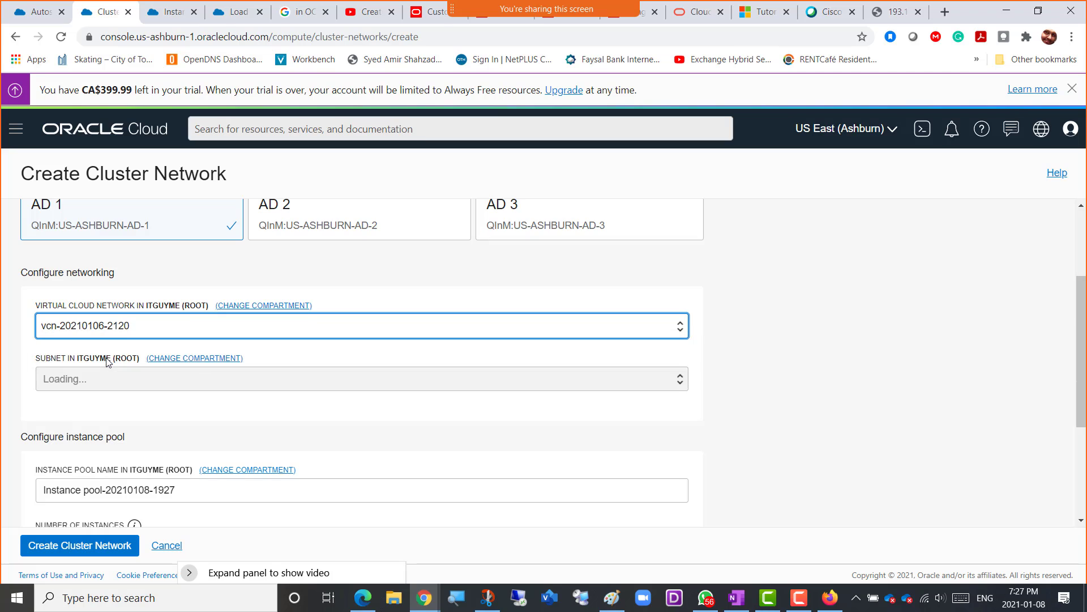
pyautogui.scroll(-1, 129, 333)
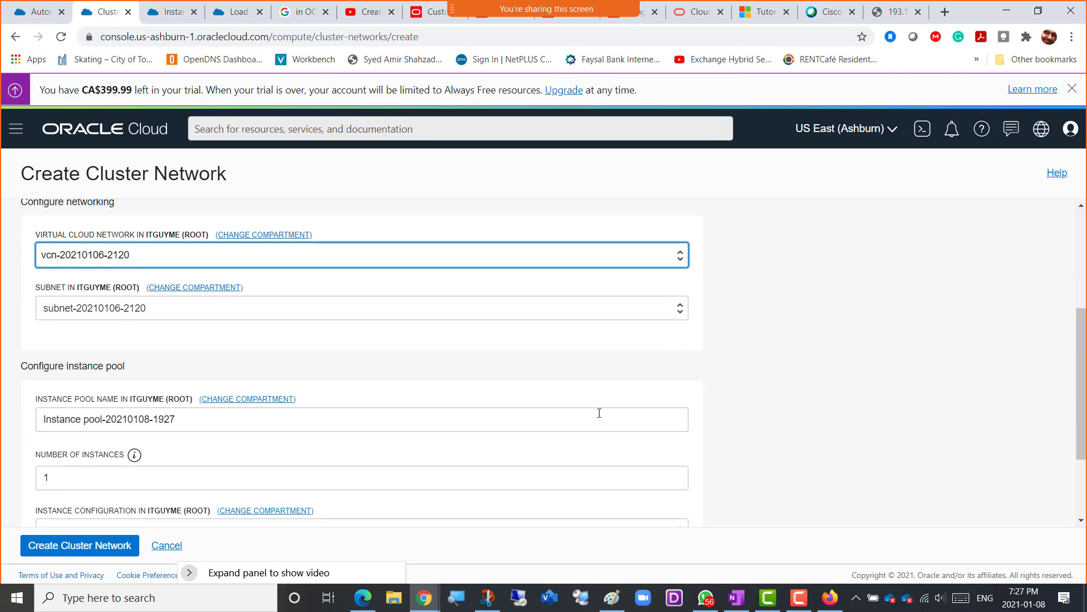
pyautogui.scroll(-1, 684, 404)
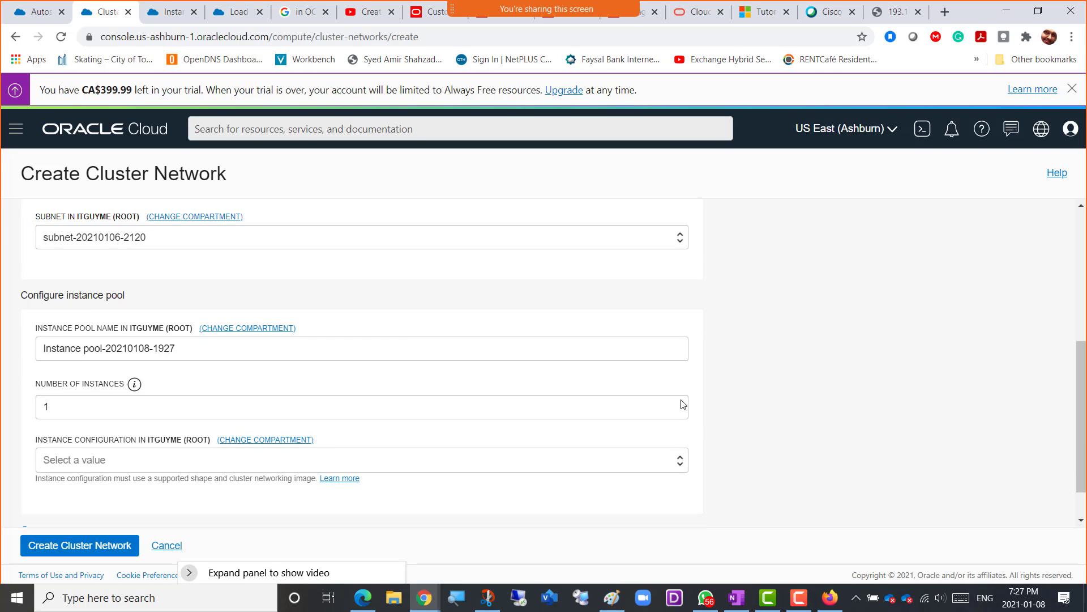
pyautogui.click(205, 351)
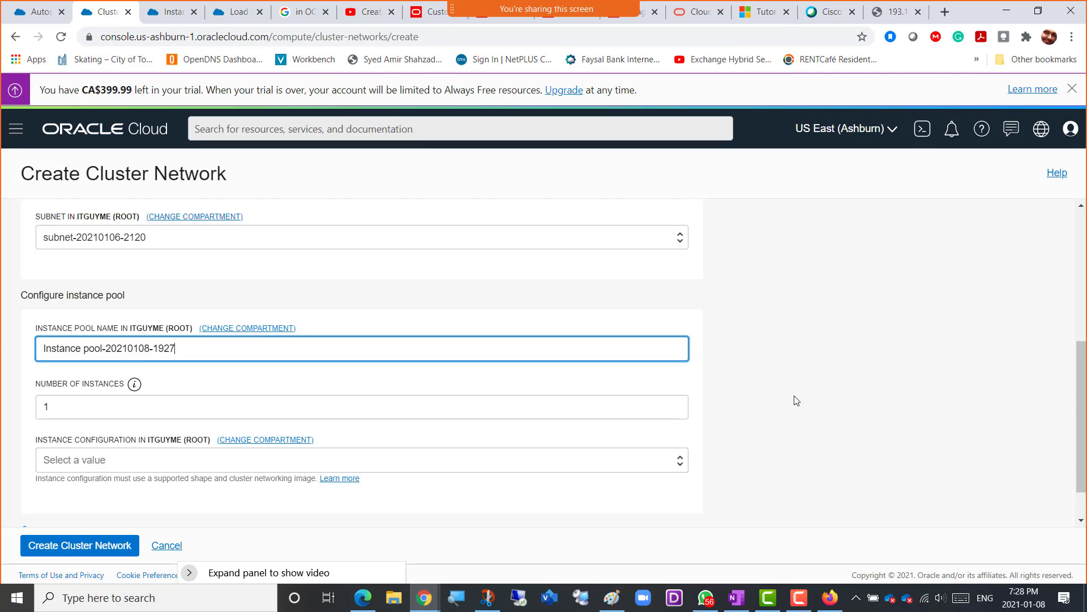
pyautogui.scroll(-1, 796, 400)
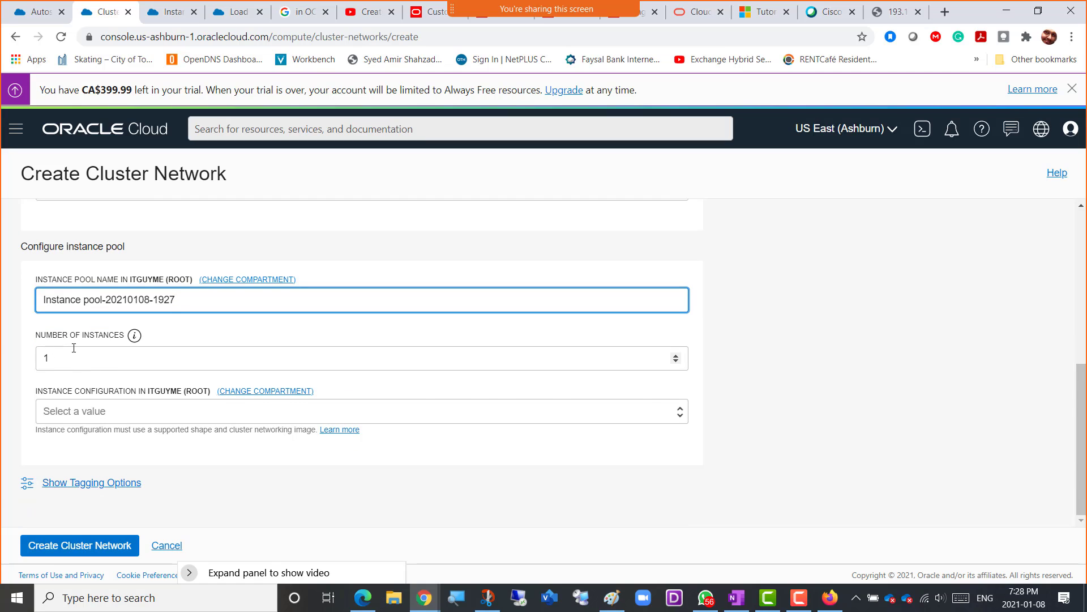
pyautogui.moveTo(67, 357); pyautogui.dragTo(11, 363)
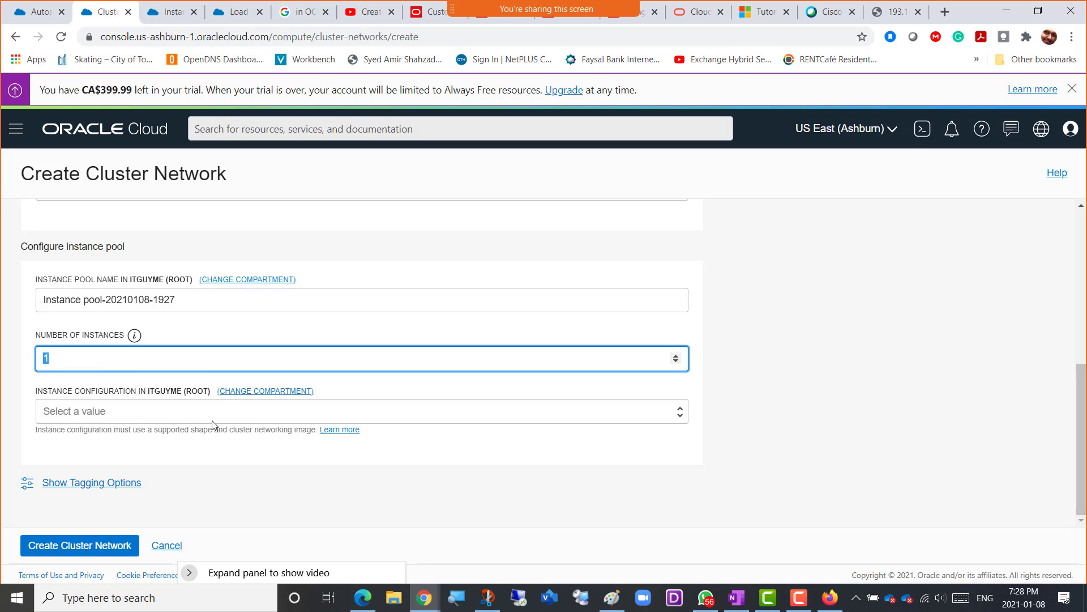
pyautogui.click(247, 421)
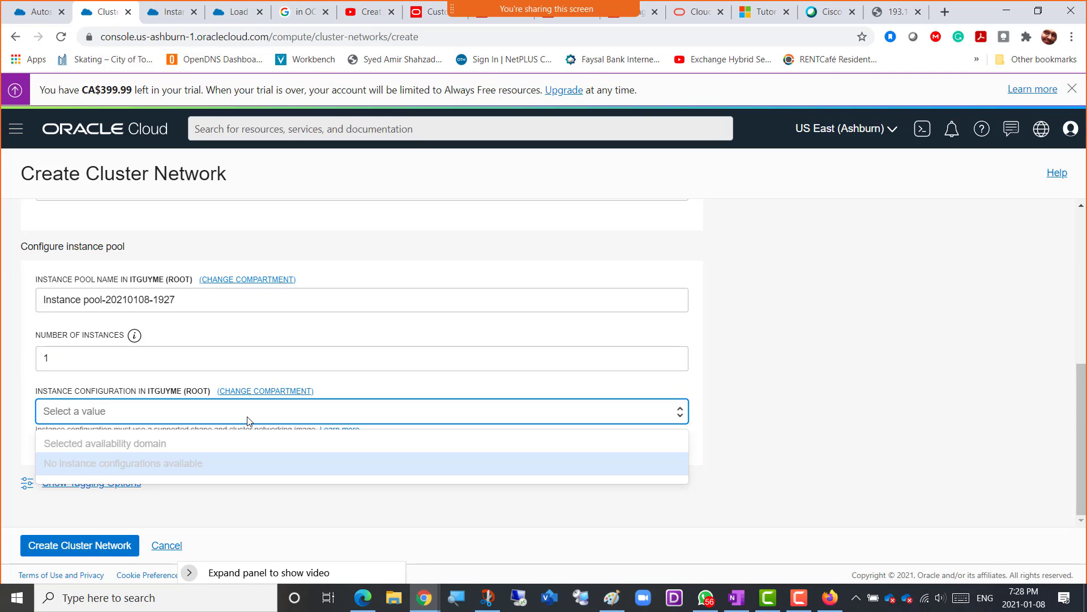
pyautogui.click(247, 421)
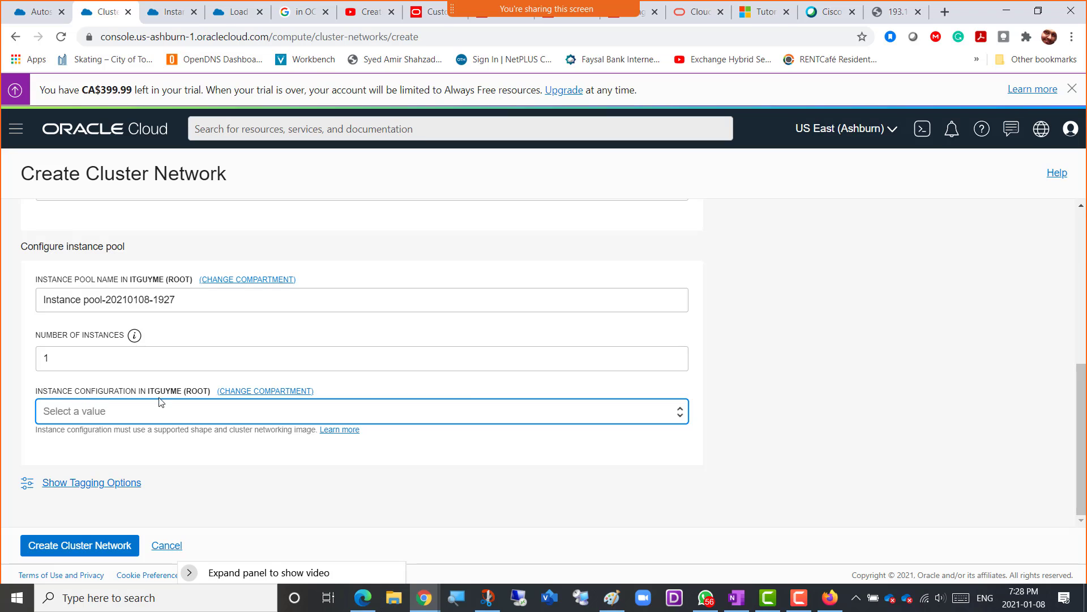
pyautogui.click(469, 389)
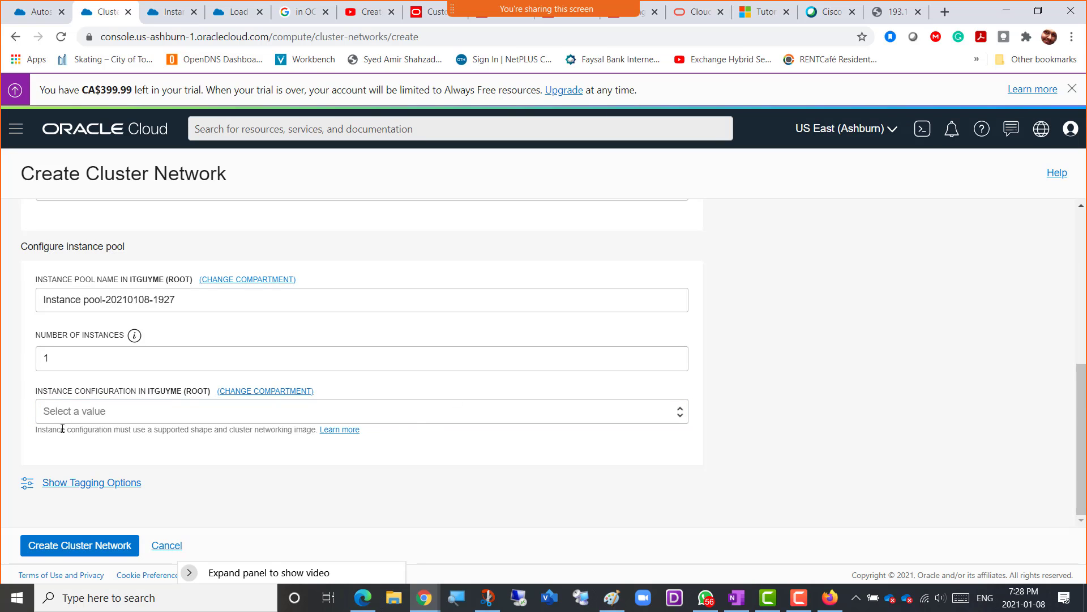
pyautogui.click(150, 418)
pyautogui.click(150, 418)
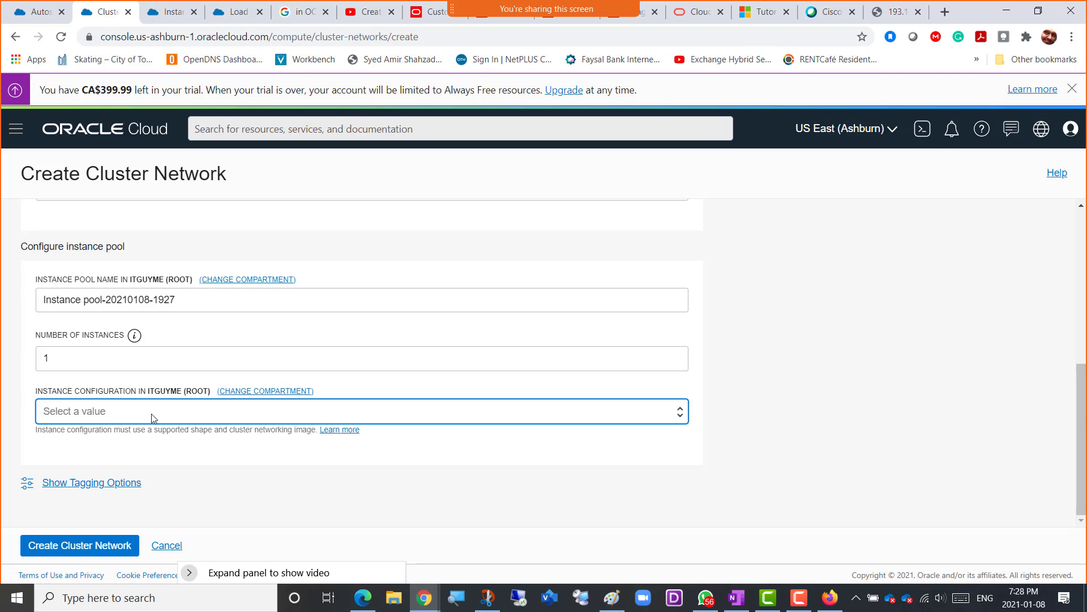
pyautogui.click(266, 390)
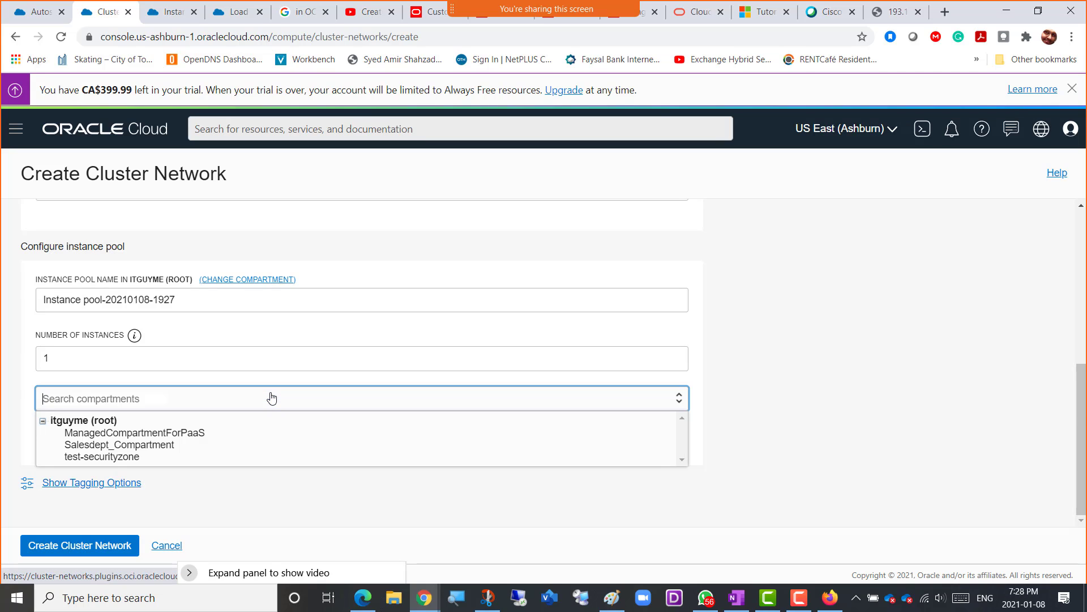
pyautogui.click(193, 446)
pyautogui.click(206, 419)
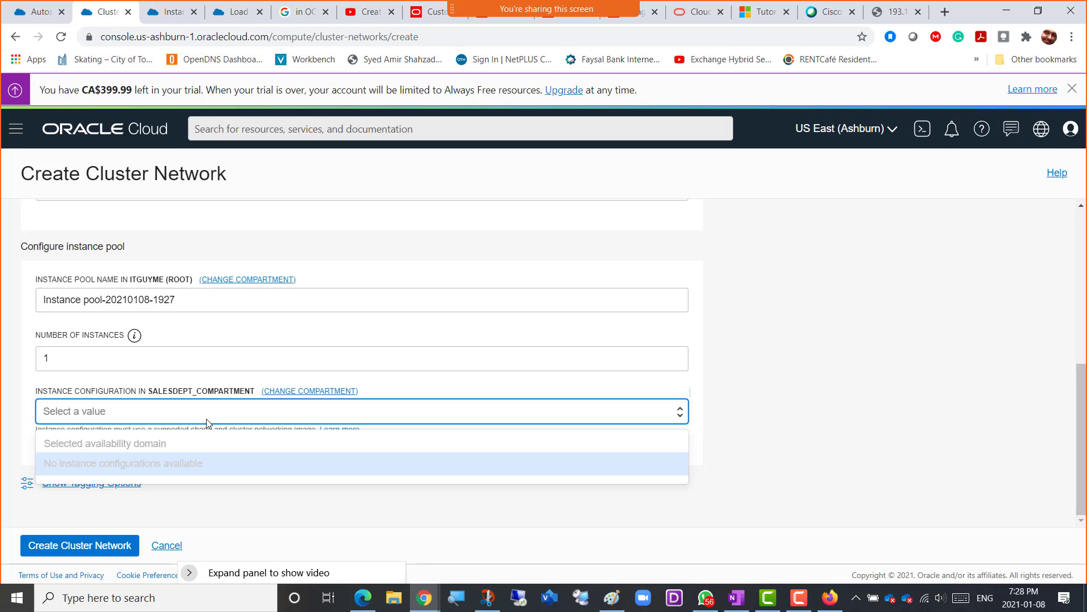
pyautogui.click(235, 418)
pyautogui.click(290, 396)
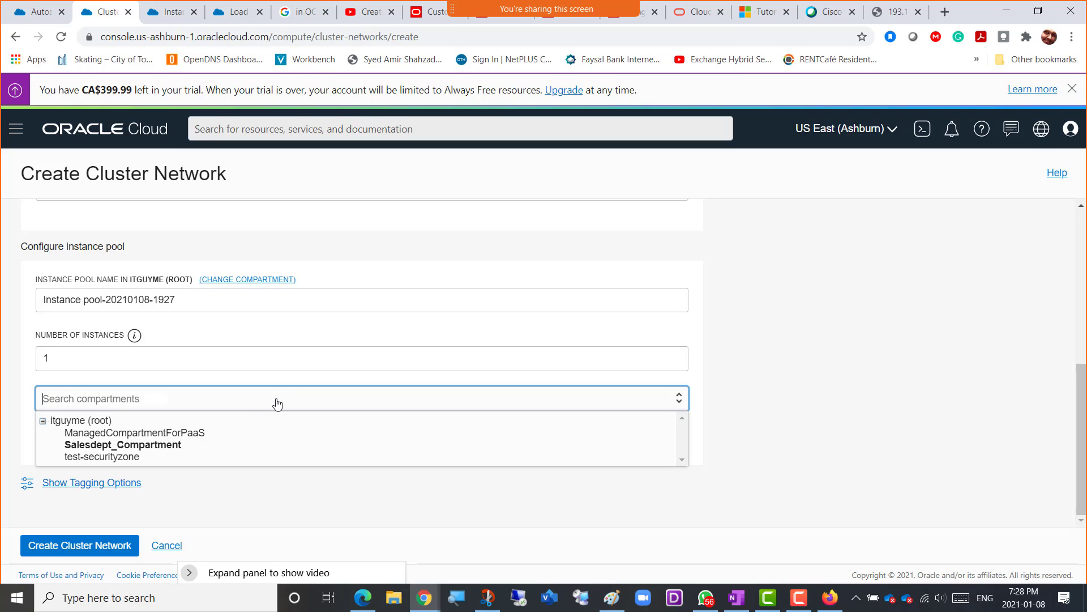
pyautogui.click(116, 423)
pyautogui.click(206, 419)
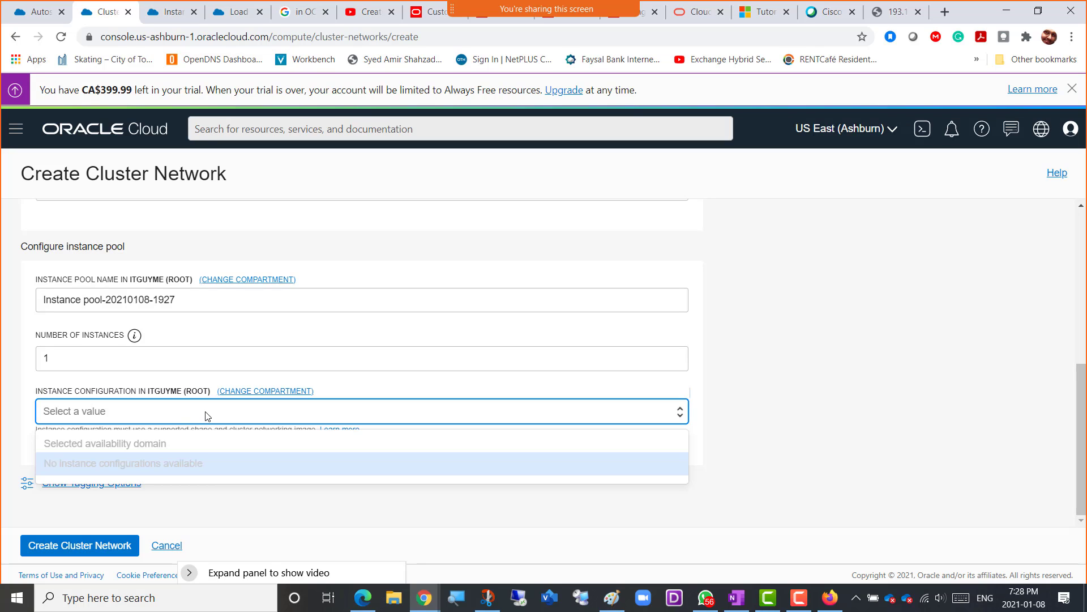
pyautogui.click(206, 416)
pyautogui.click(206, 416)
pyautogui.click(207, 416)
pyautogui.click(207, 416)
pyautogui.click(206, 417)
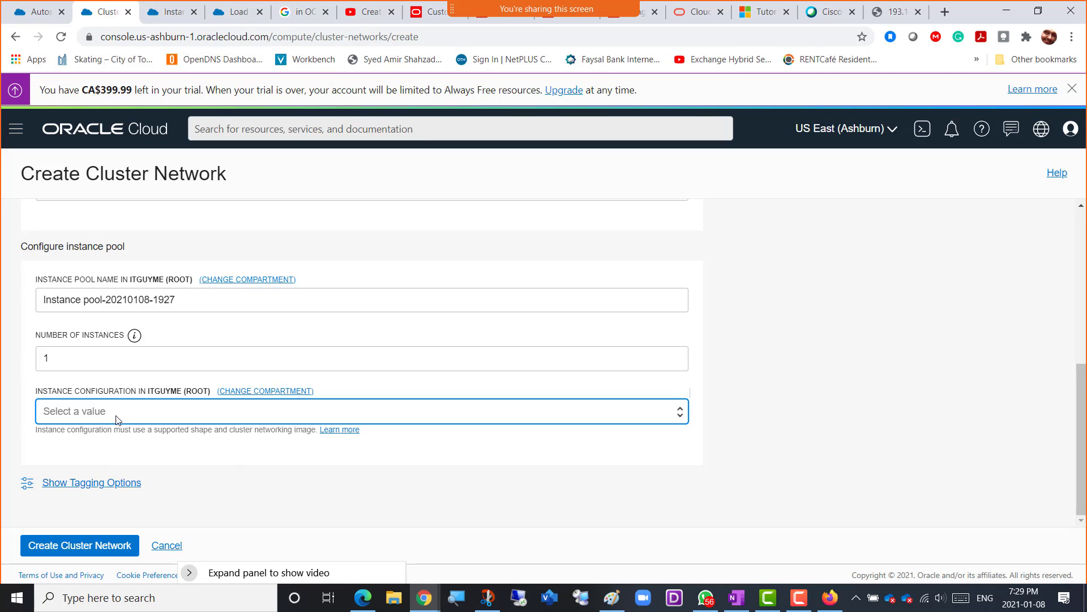
pyautogui.click(150, 416)
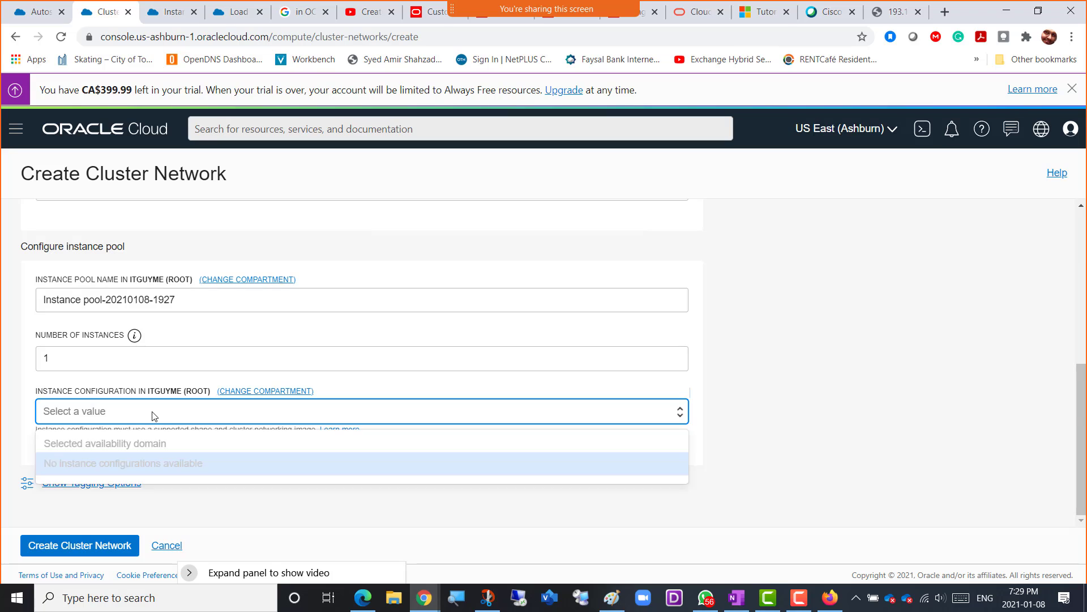
pyautogui.click(246, 453)
pyautogui.click(349, 486)
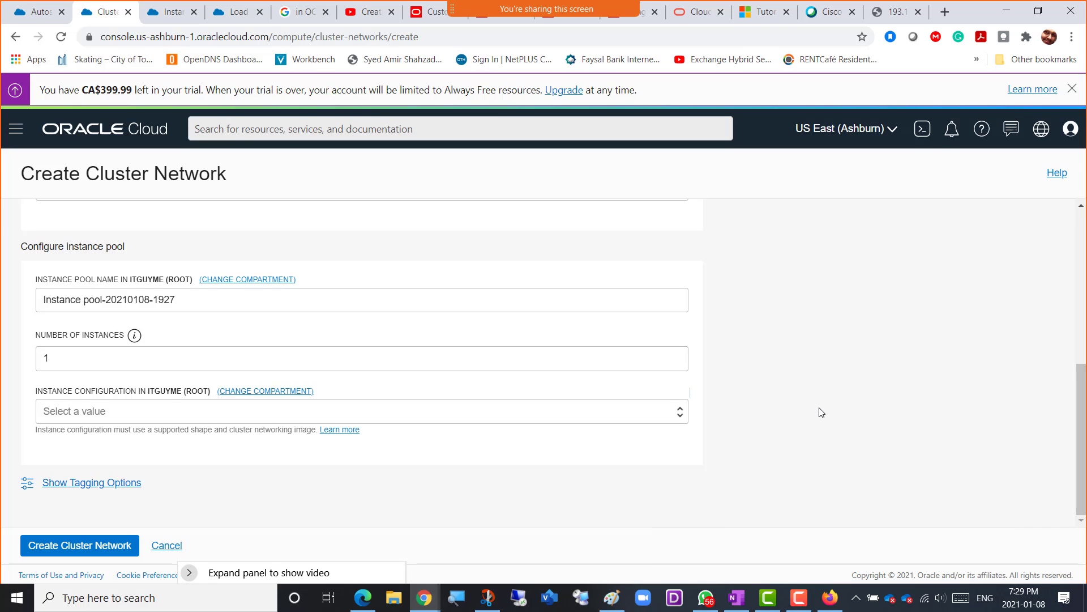
pyautogui.scroll(6, 819, 411)
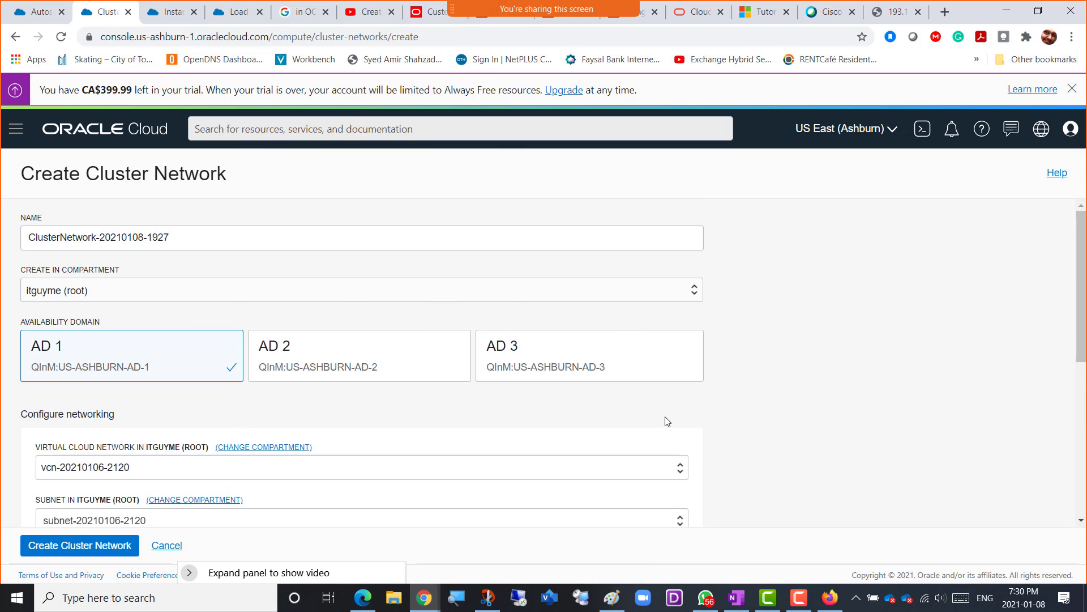
pyautogui.scroll(-2, 839, 490)
pyautogui.scroll(-4, 840, 490)
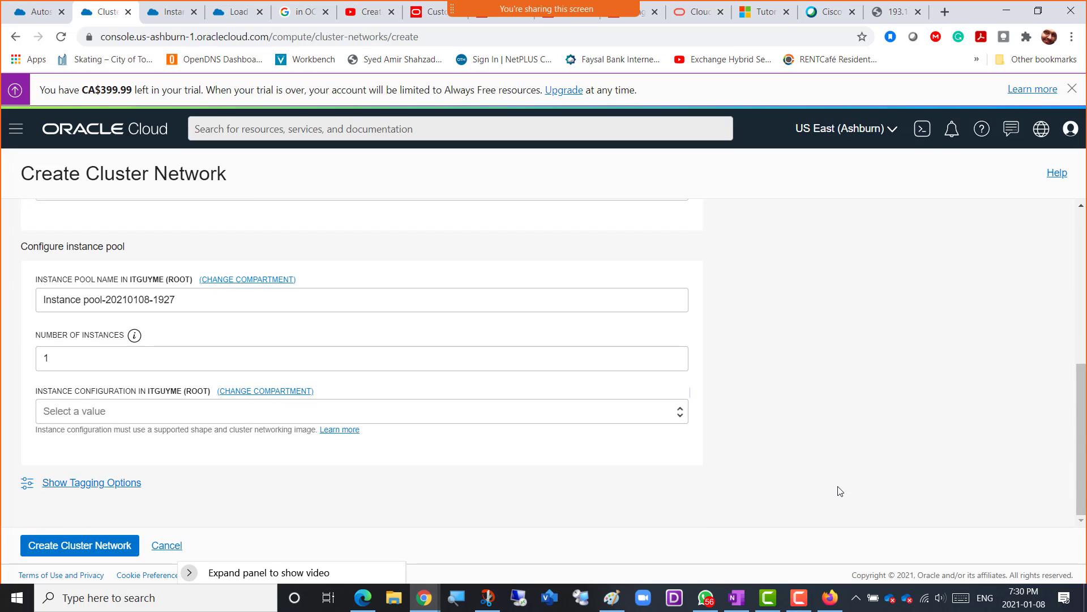
pyautogui.scroll(3, 840, 491)
pyautogui.scroll(-3, 838, 491)
pyautogui.moveTo(52, 391); pyautogui.dragTo(137, 398)
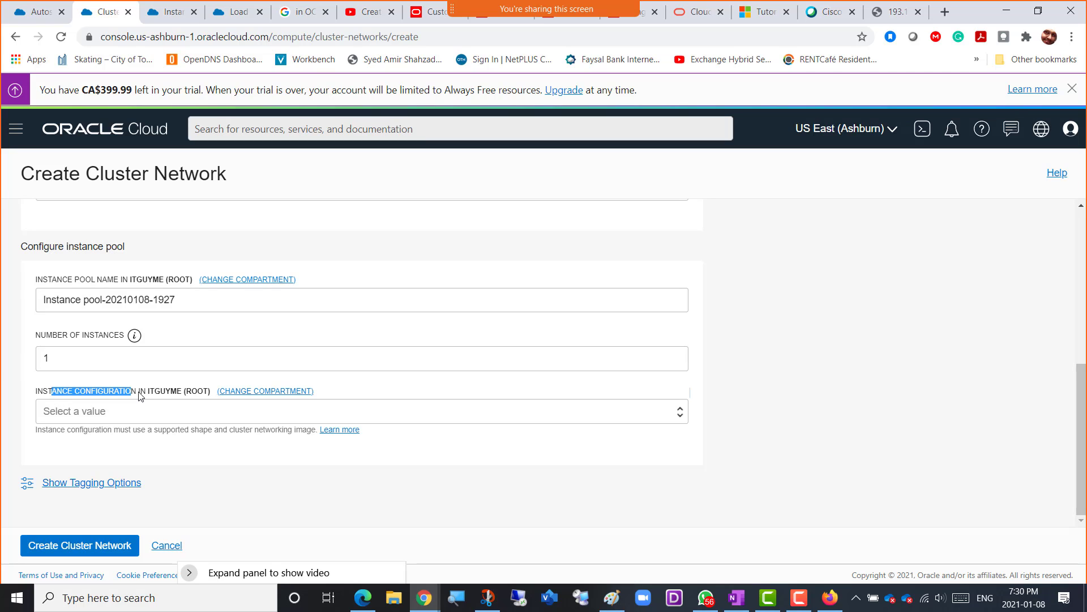
pyautogui.click(757, 399)
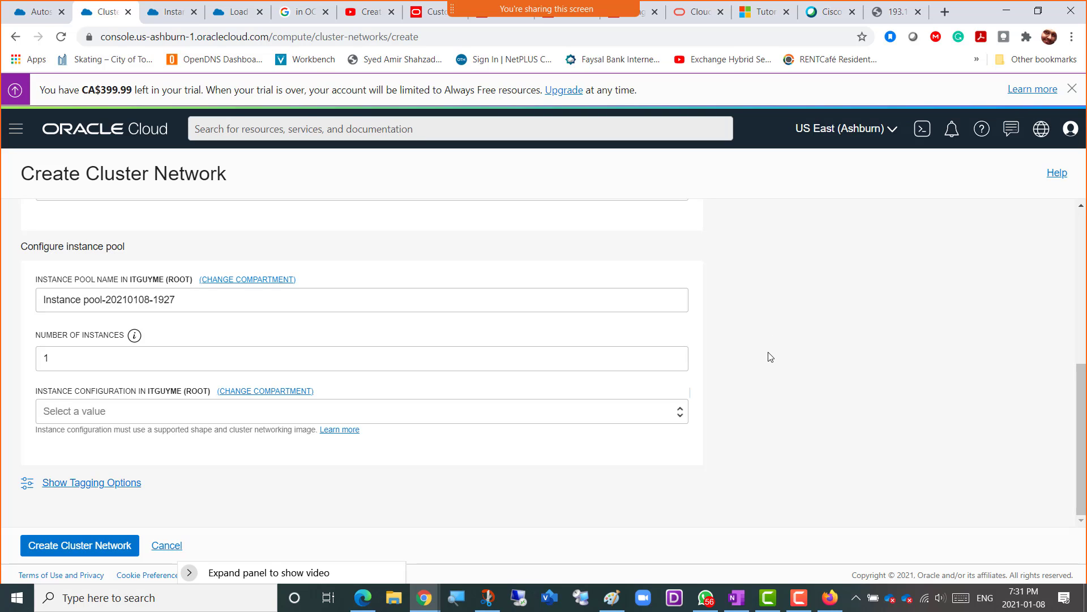
pyautogui.scroll(5, 770, 356)
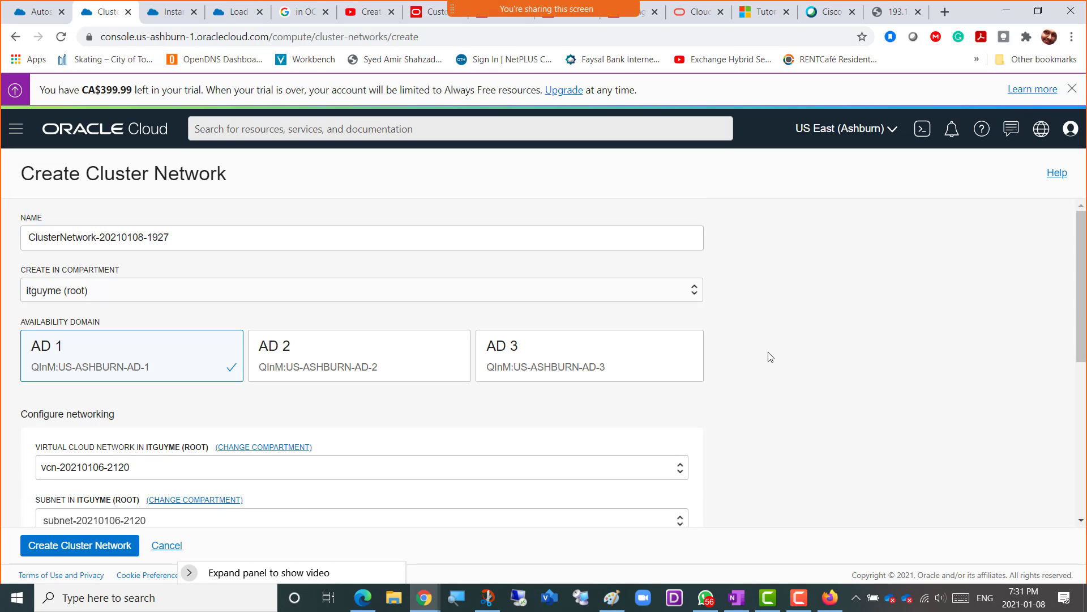
pyautogui.scroll(-6, 770, 357)
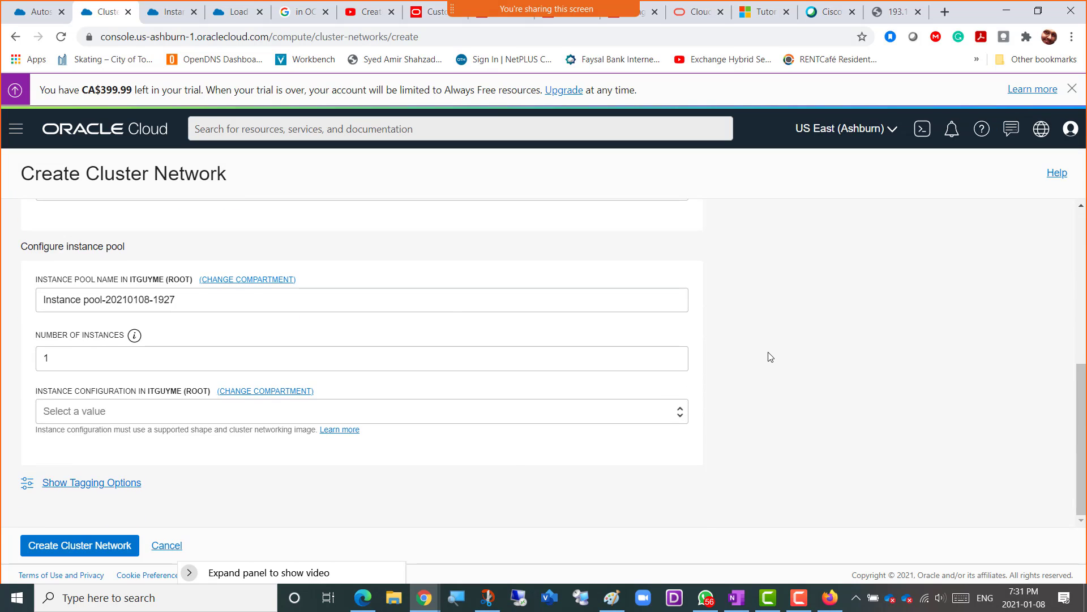
# Cancel the cluster network form and highlight the performance computing and low-latency network wording
pyautogui.click(164, 545)
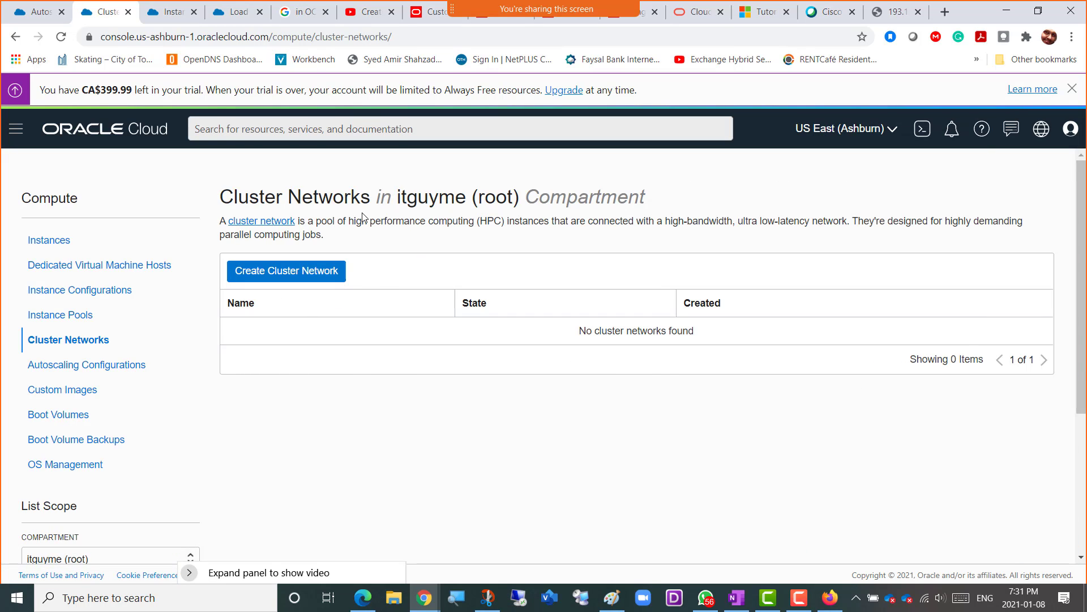
pyautogui.moveTo(375, 221); pyautogui.dragTo(474, 221)
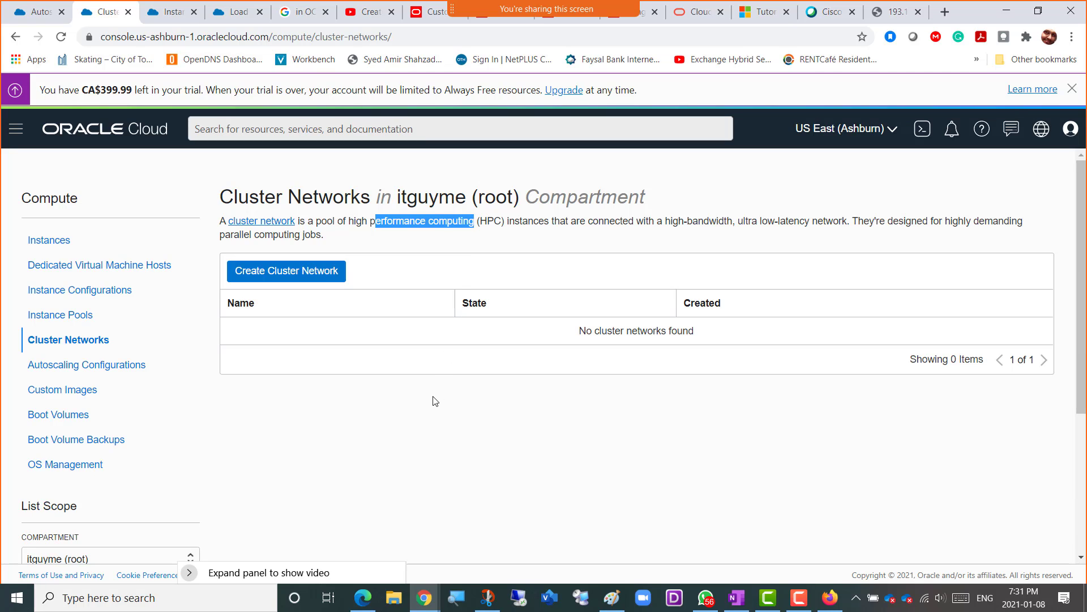
pyautogui.moveTo(666, 221); pyautogui.dragTo(826, 221)
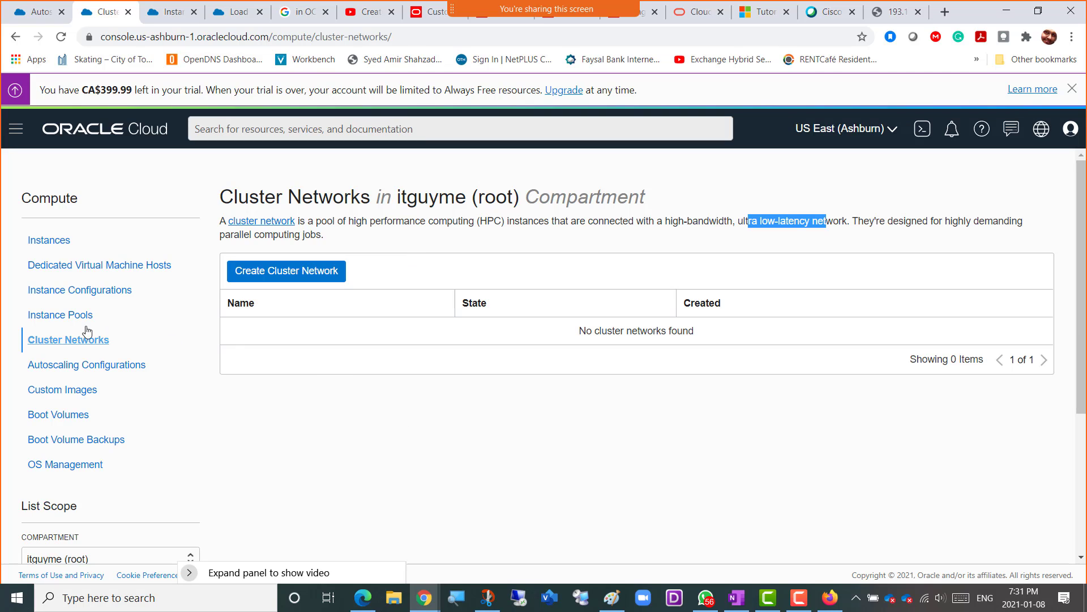
# Revisit the autoscaling configuration, pool work requests and instances, then show Custom Images
pyautogui.click(88, 365)
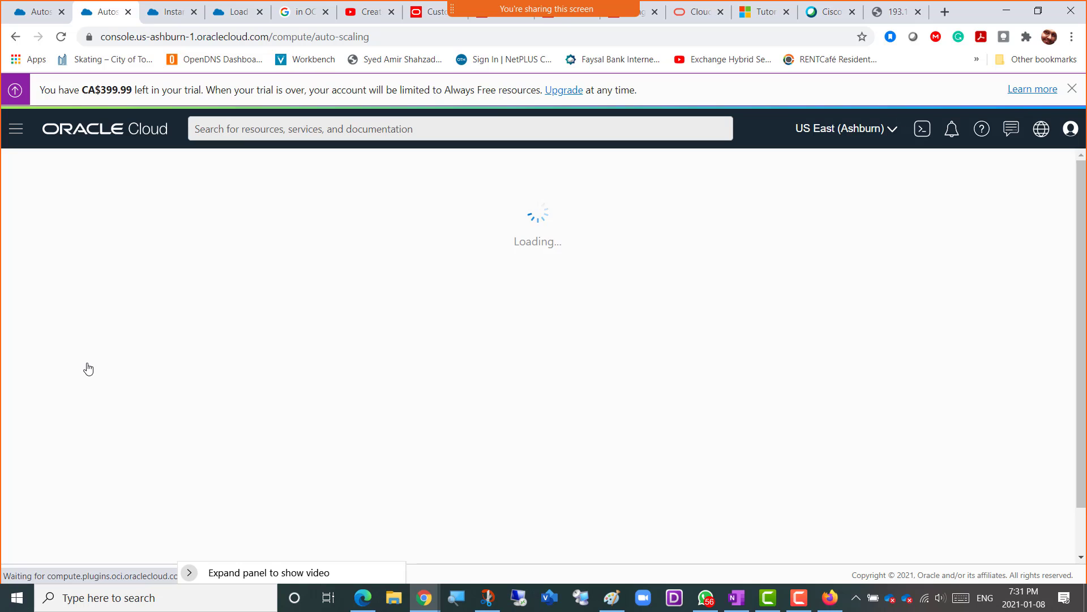
pyautogui.click(23, 12)
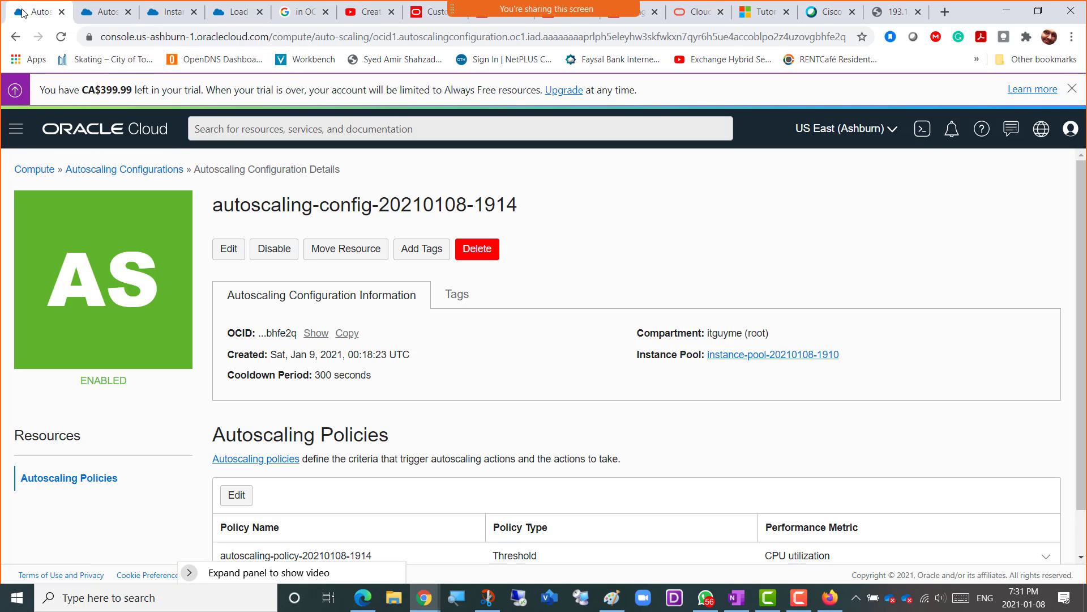
pyautogui.click(176, 17)
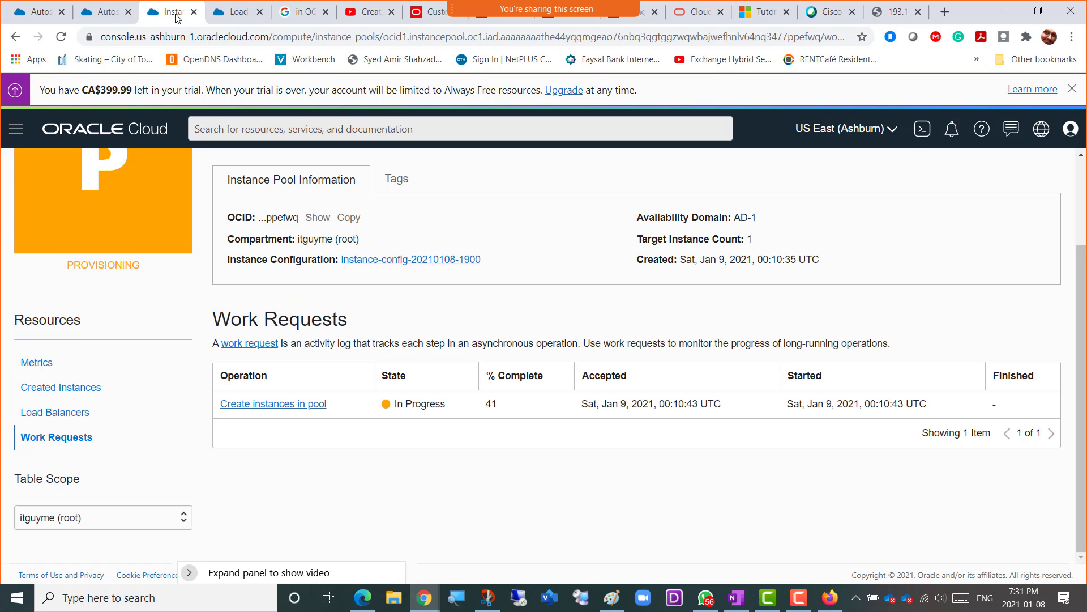
pyautogui.click(32, 17)
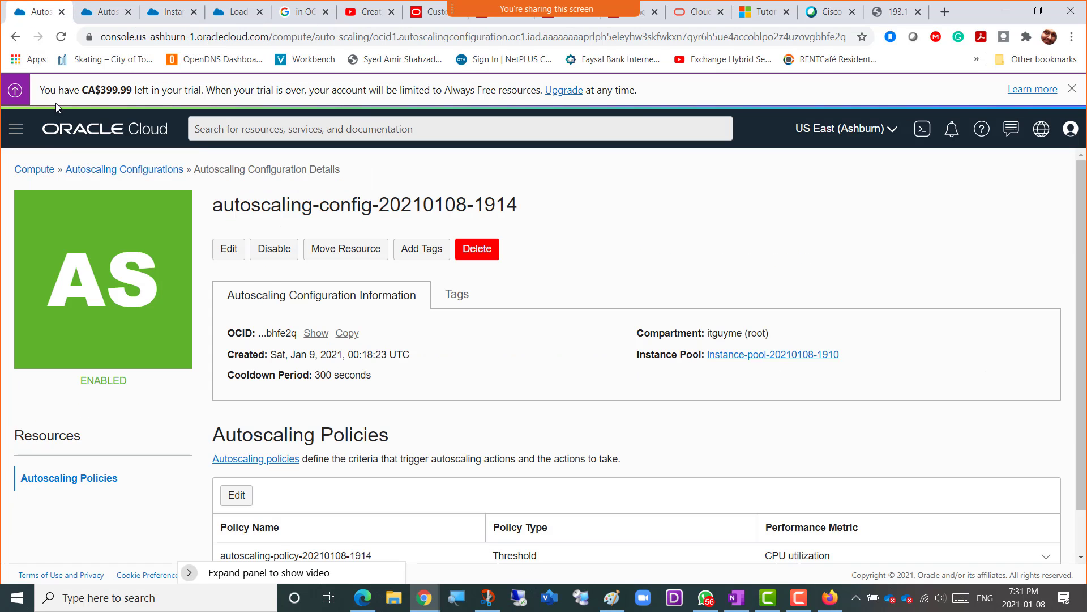
pyautogui.click(31, 169)
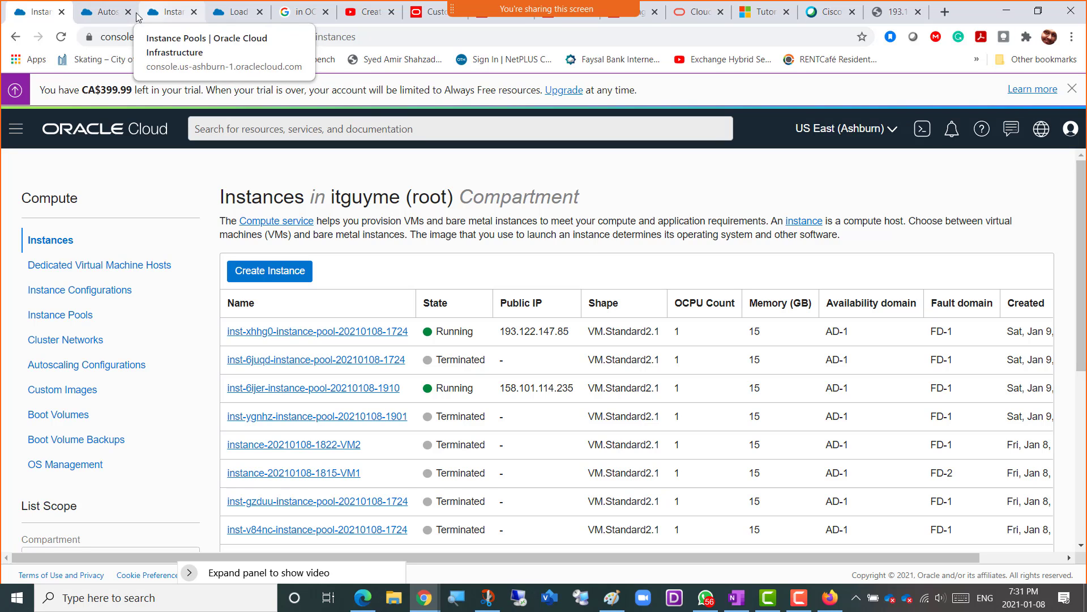
pyautogui.click(100, 16)
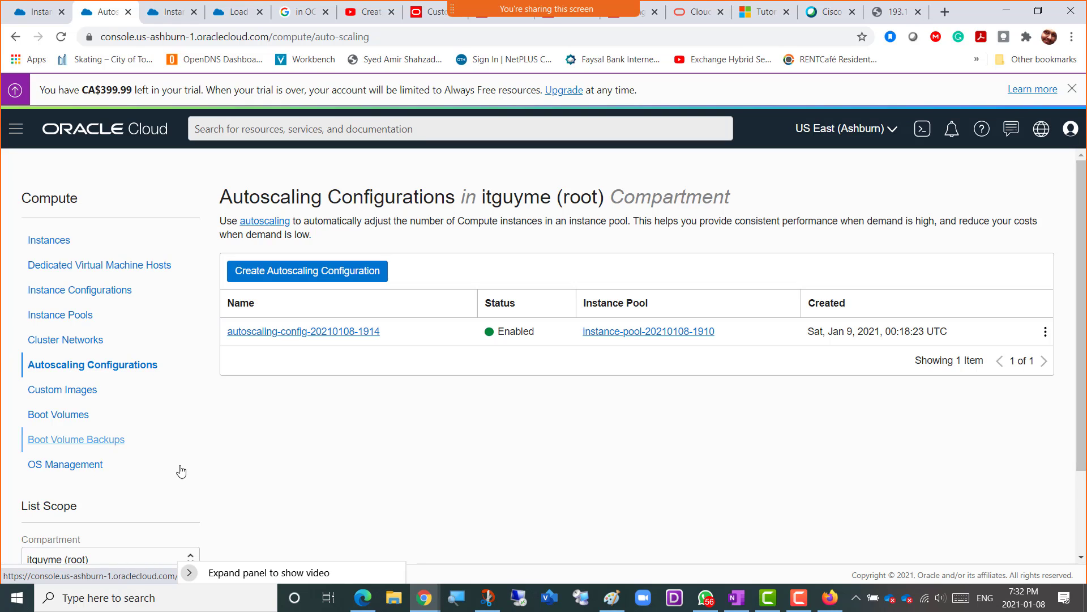
pyautogui.click(63, 395)
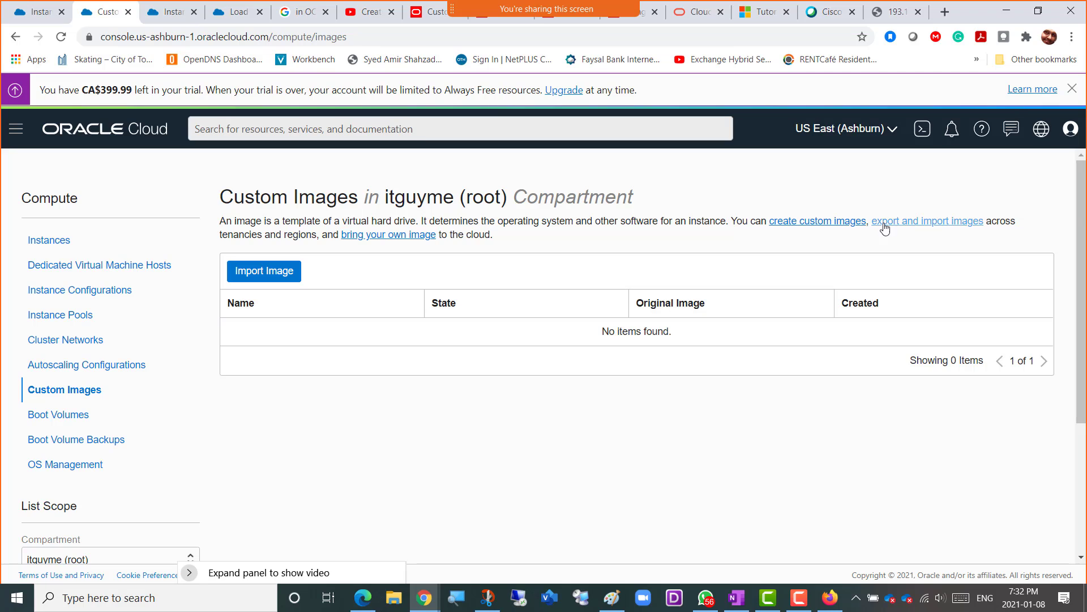
# Read the Managing Custom Images guide, highlight 'different host hardware', and follow the Microsoft HPC link
pyautogui.click(784, 224)
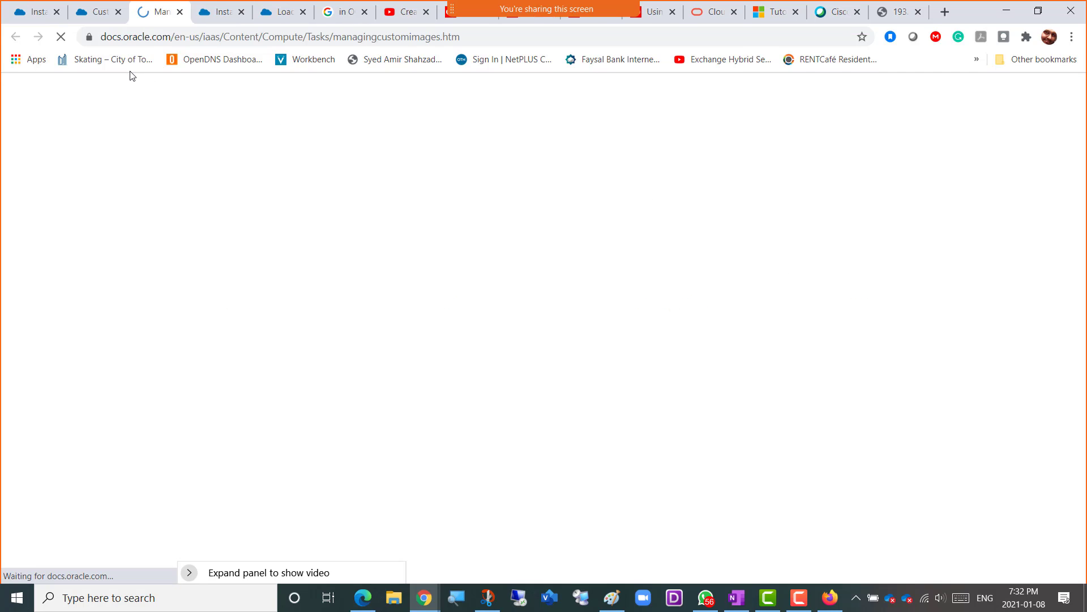
pyautogui.moveTo(122, 40); pyautogui.dragTo(195, 37)
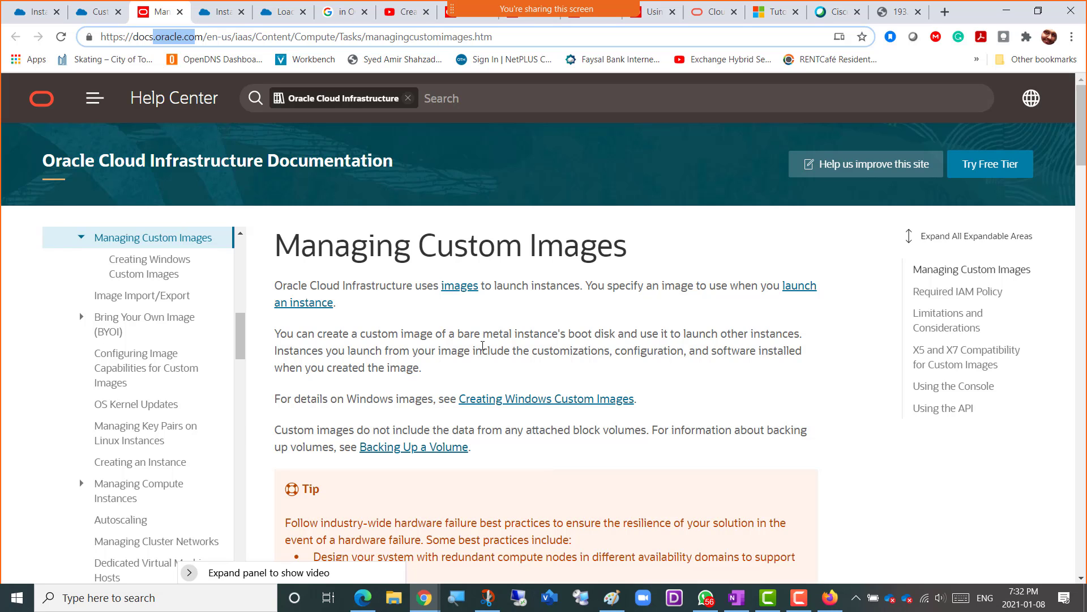
pyautogui.scroll(-1, 449, 416)
pyautogui.scroll(-10, 451, 416)
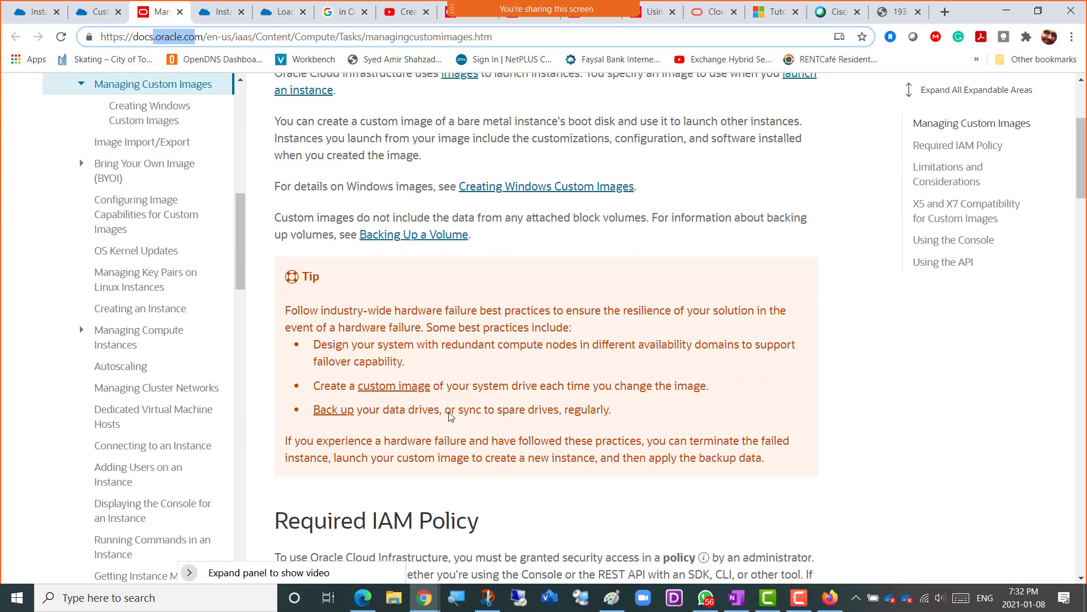
pyautogui.scroll(-8, 451, 416)
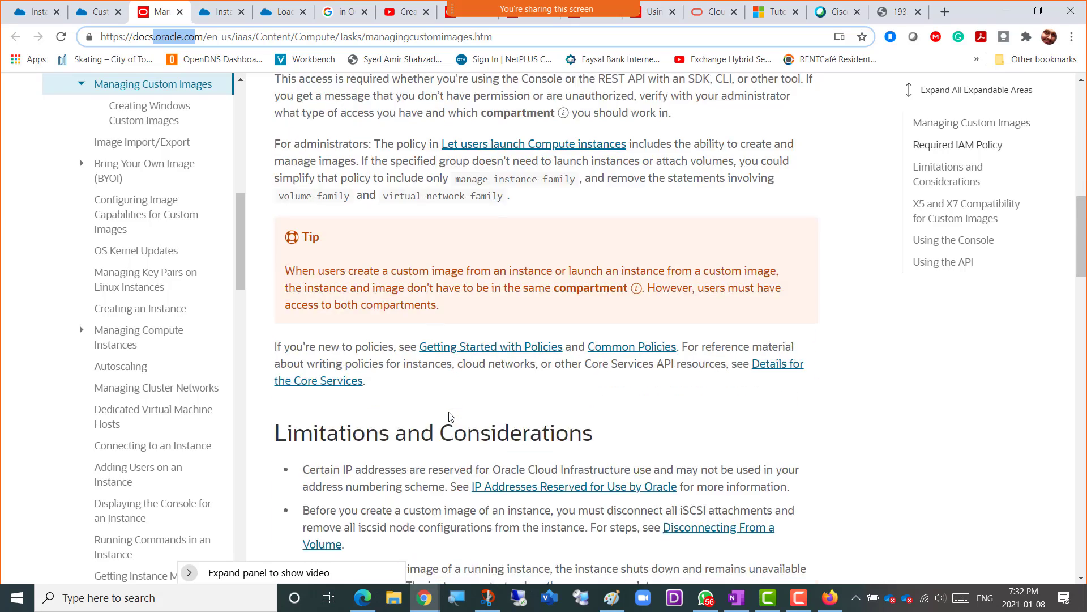
pyautogui.scroll(-1, 451, 416)
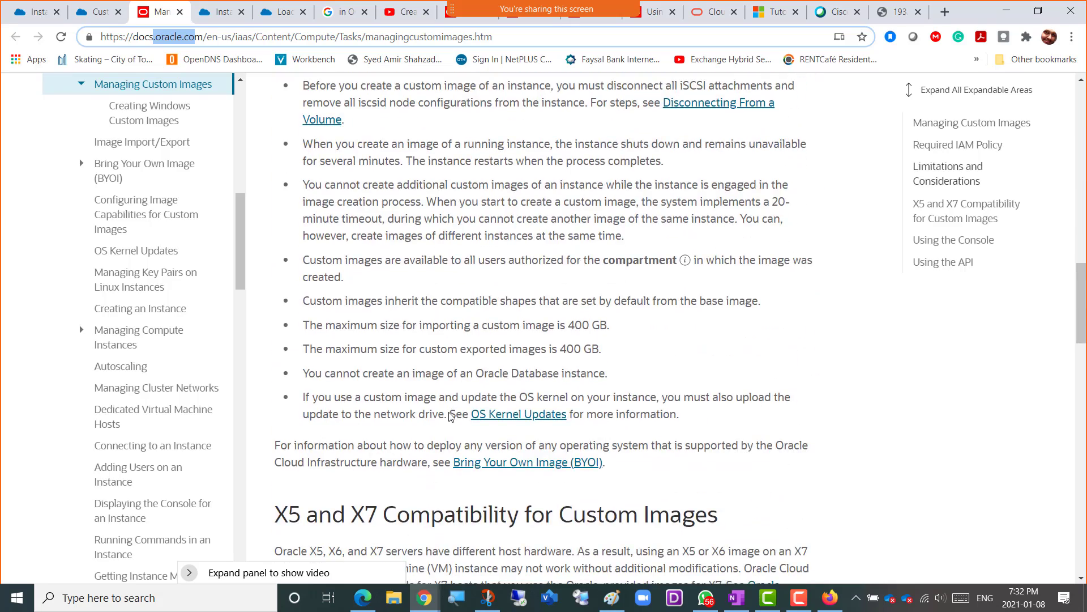
pyautogui.scroll(-5, 451, 416)
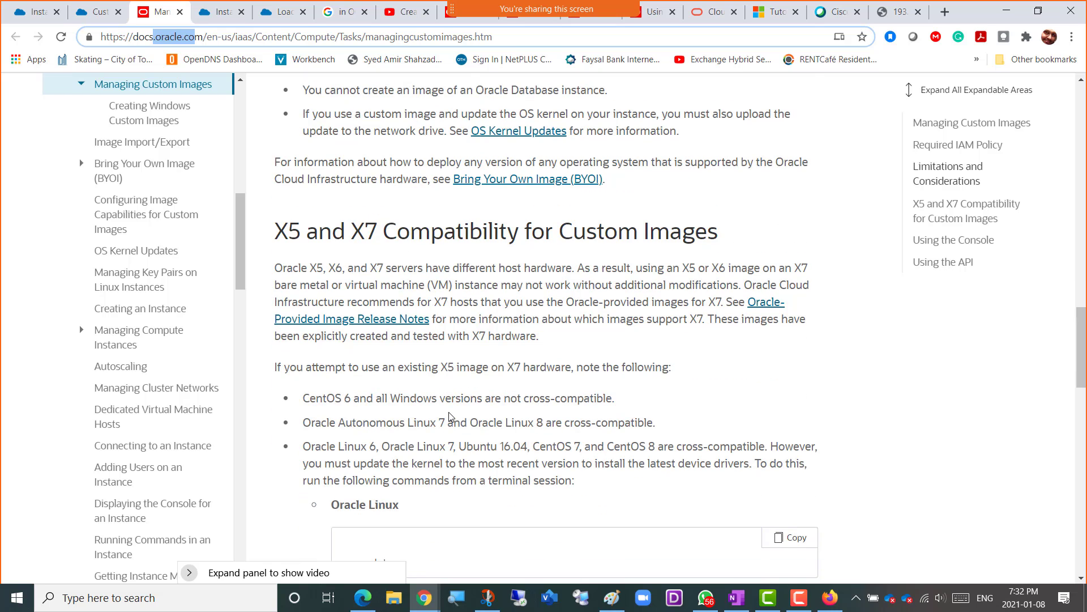
pyautogui.scroll(-3, 451, 416)
pyautogui.scroll(4, 451, 417)
pyautogui.moveTo(448, 271); pyautogui.dragTo(592, 271)
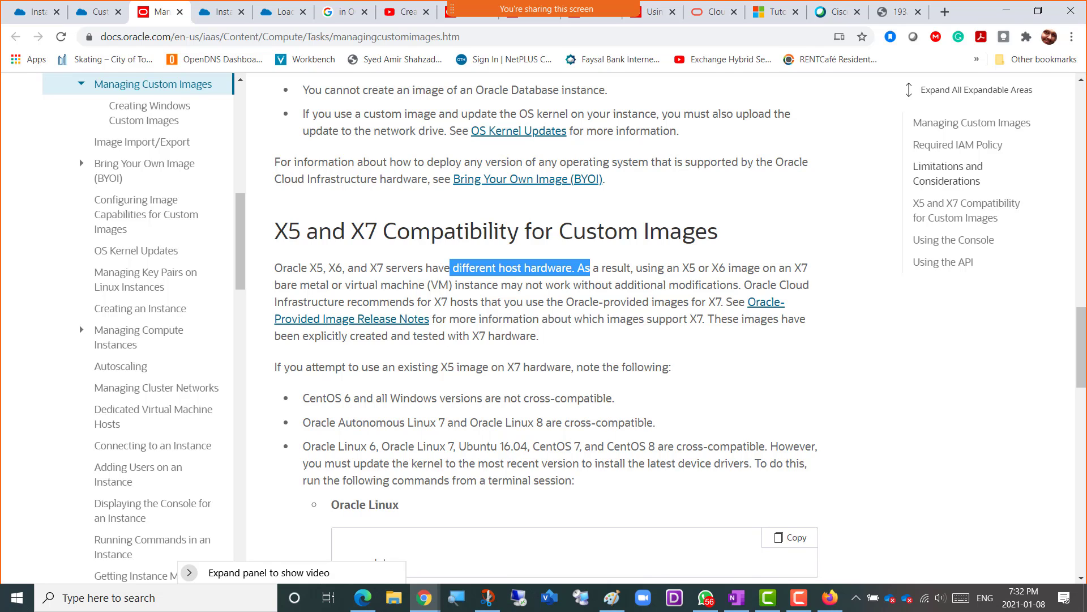
pyautogui.click(253, 279)
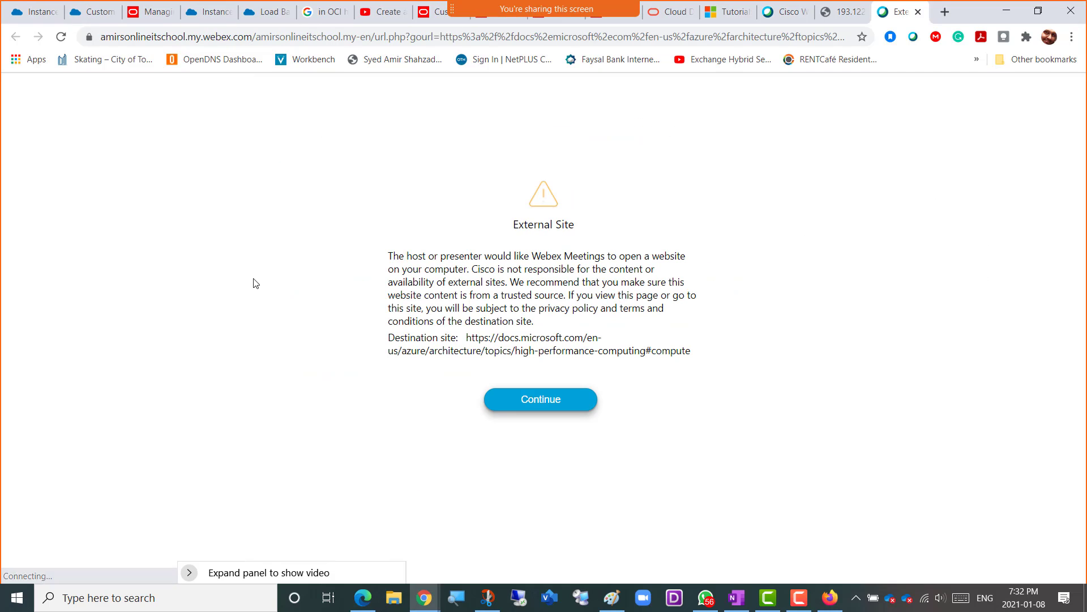
# Continue past the Webex prompt to the Microsoft Docs HPC on Azure article and scroll through it
pyautogui.click(569, 409)
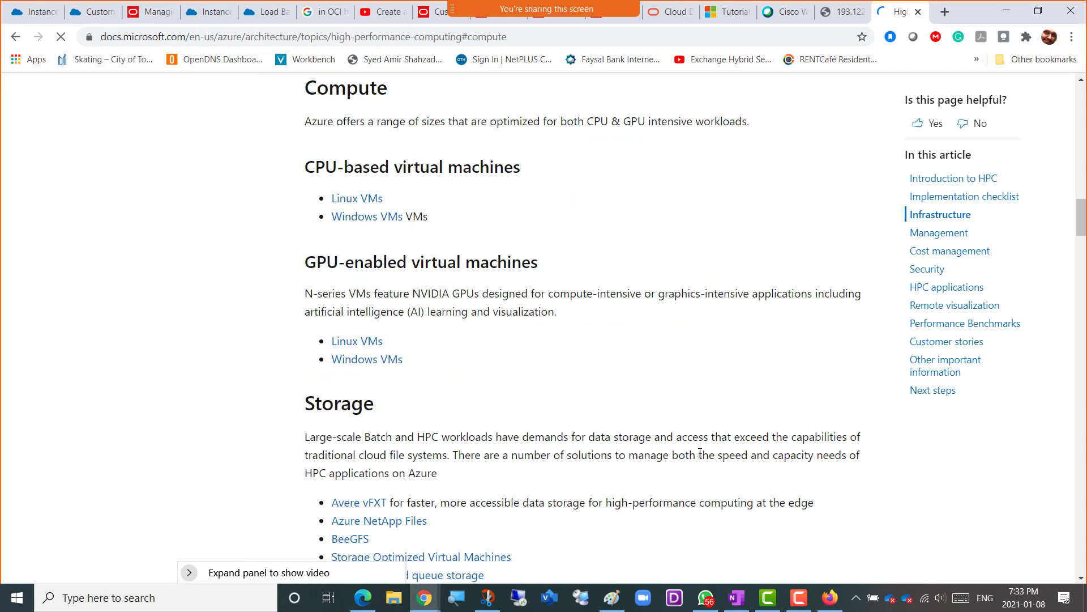
pyautogui.scroll(2, 554, 369)
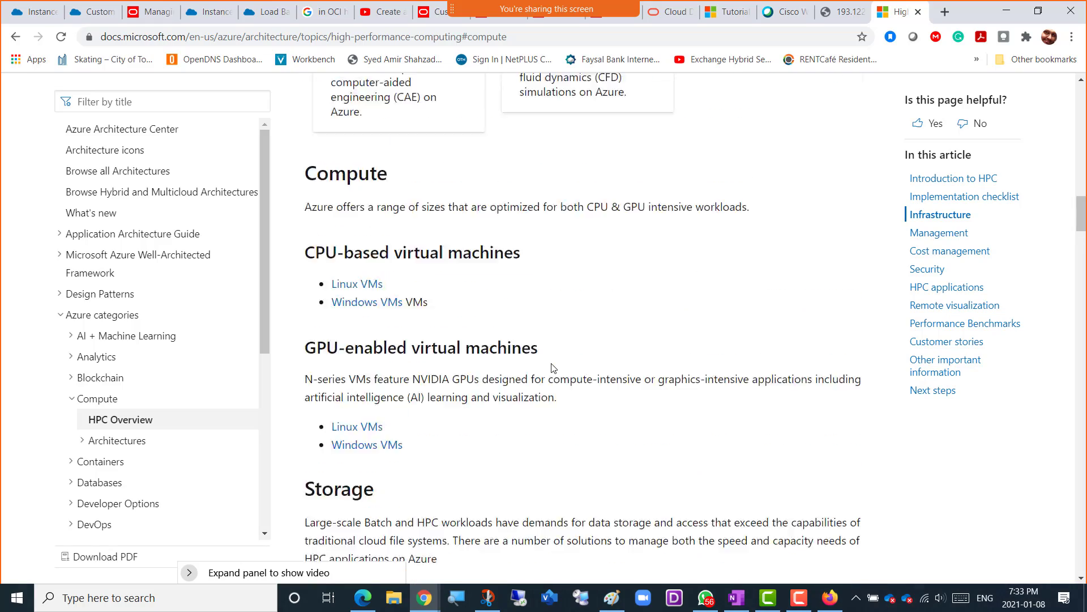
pyautogui.scroll(3, 554, 369)
pyautogui.scroll(10, 554, 369)
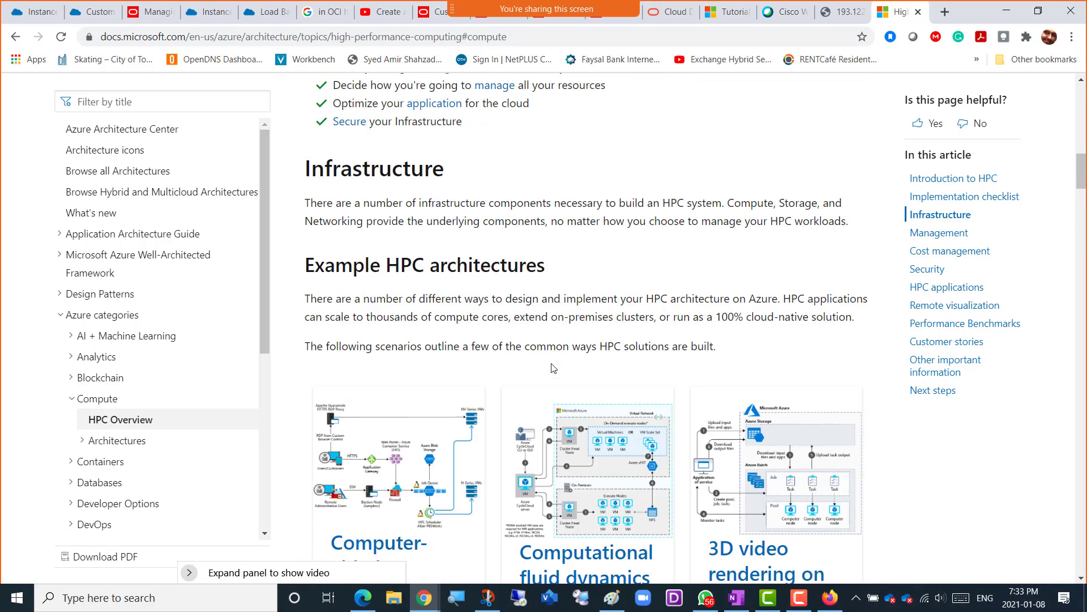
pyautogui.scroll(13, 554, 369)
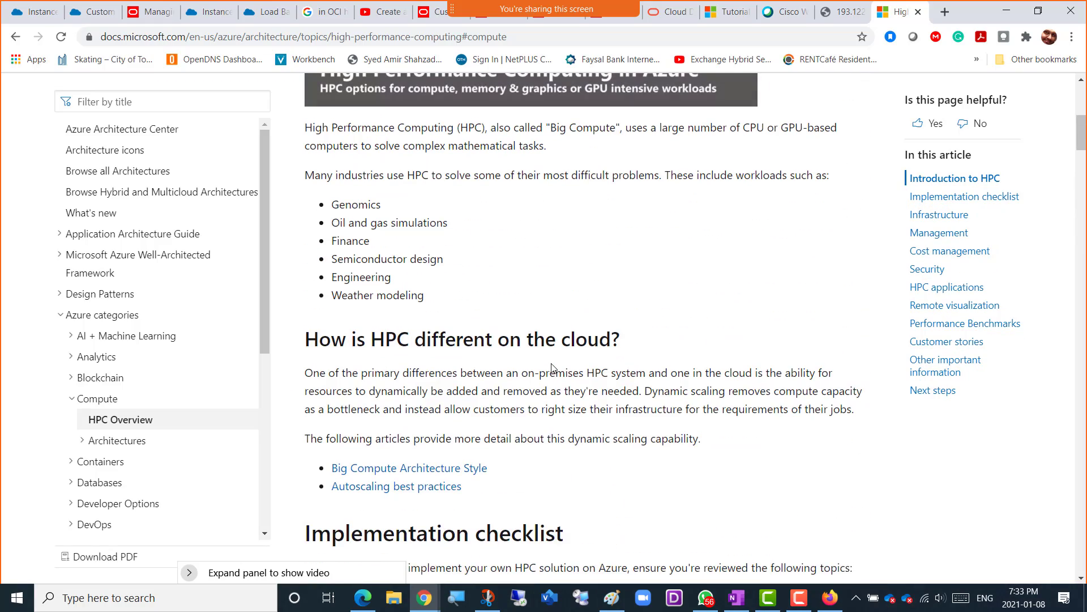
pyautogui.scroll(3, 552, 362)
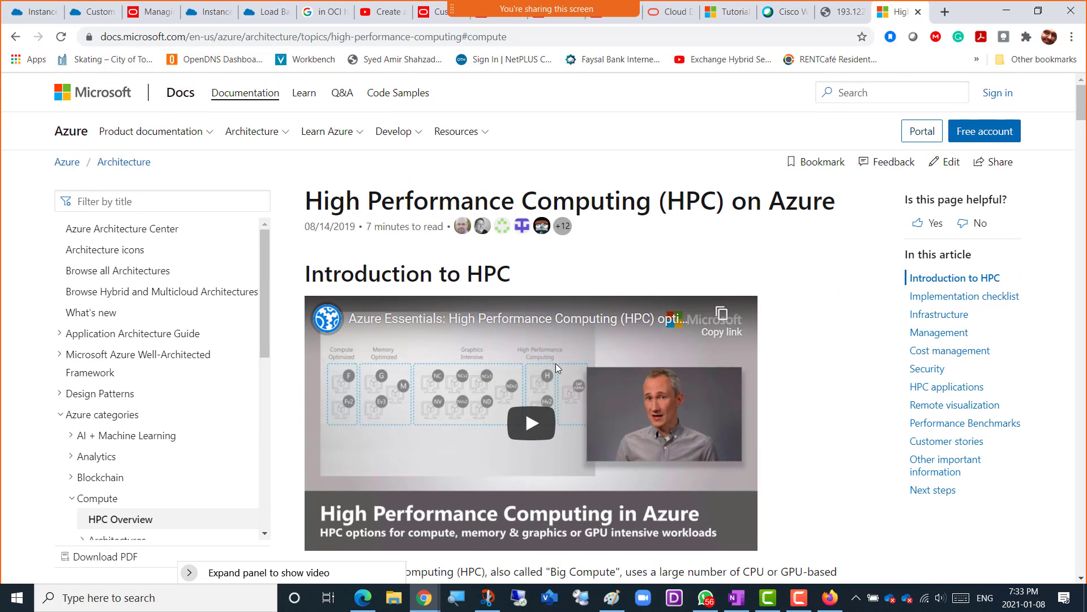
pyautogui.scroll(-20, 824, 460)
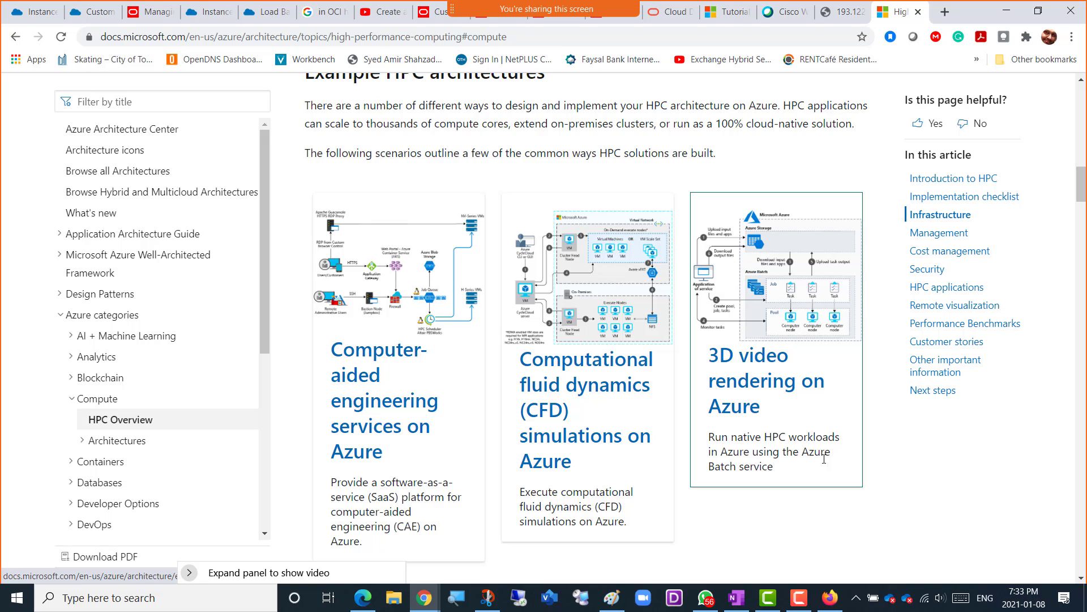
pyautogui.scroll(-7, 824, 460)
pyautogui.scroll(-8, 824, 465)
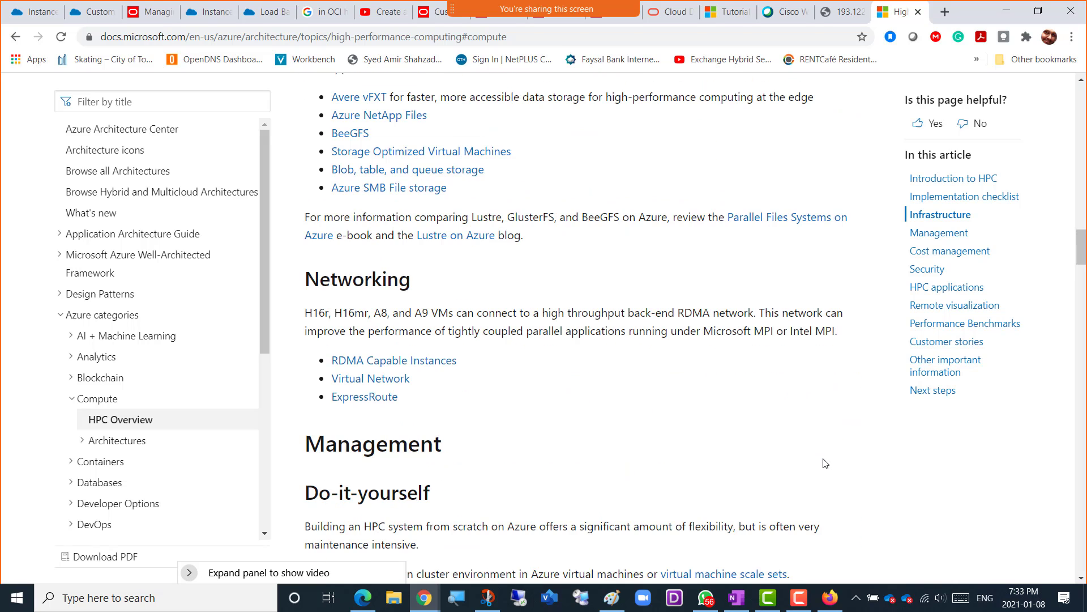
# Finish reading the HPC article, then close it and the Hello World instance tab
pyautogui.scroll(7, 824, 463)
pyautogui.scroll(1, 824, 461)
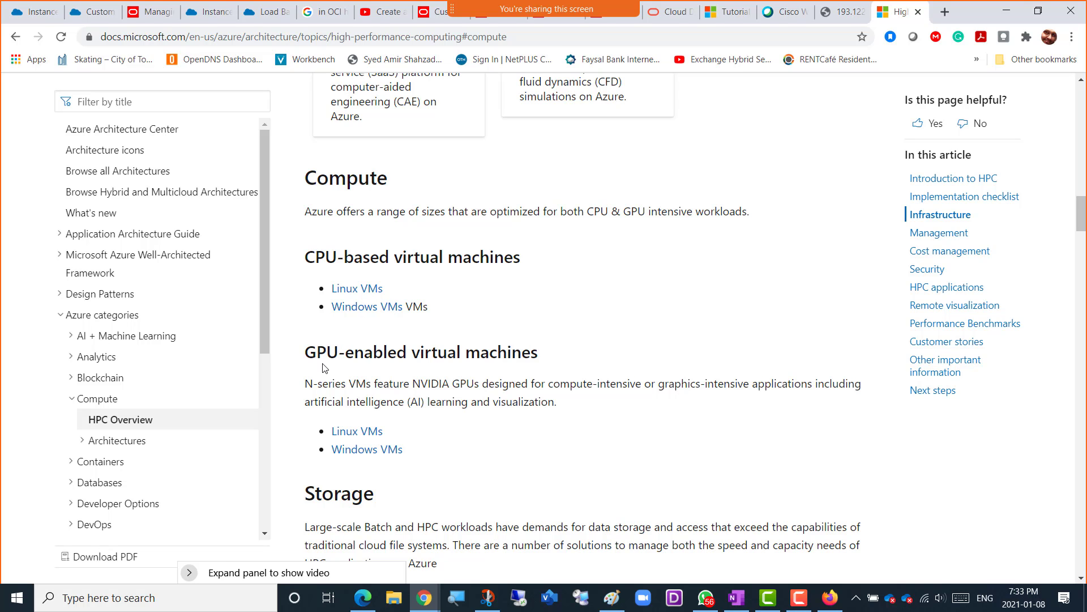
pyautogui.scroll(-1, 555, 379)
pyautogui.scroll(-6, 554, 379)
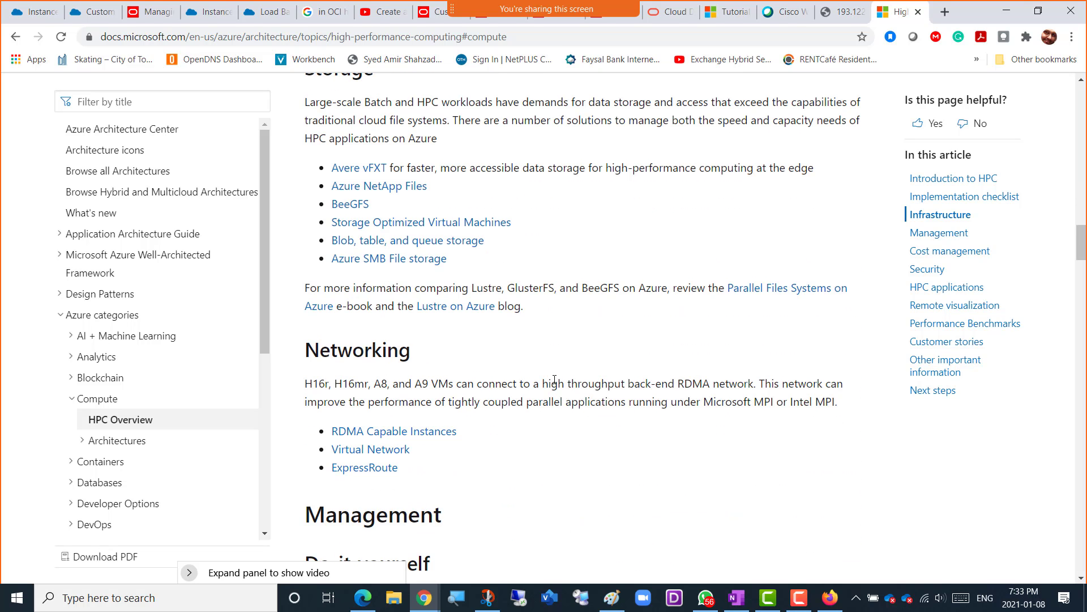
pyautogui.scroll(-5, 555, 379)
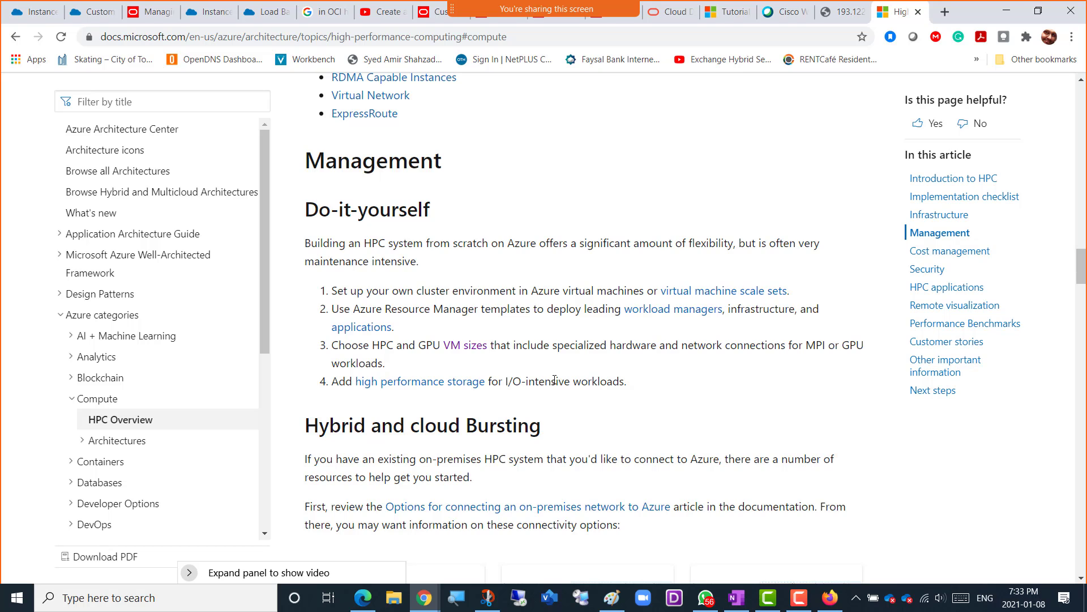
pyautogui.scroll(-4, 554, 380)
pyautogui.scroll(-2, 554, 380)
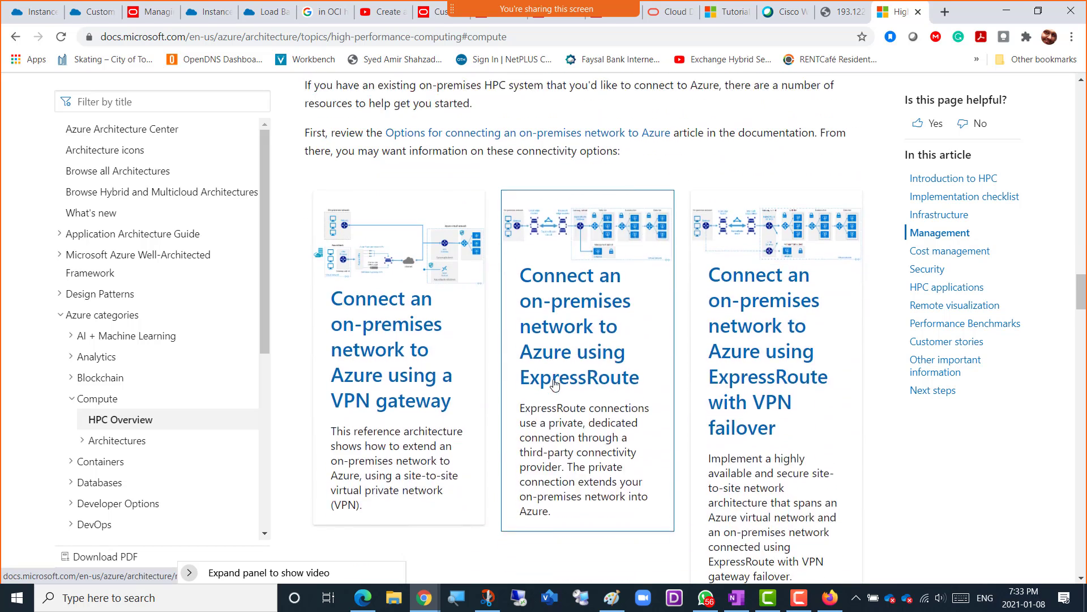
pyautogui.scroll(-5, 554, 383)
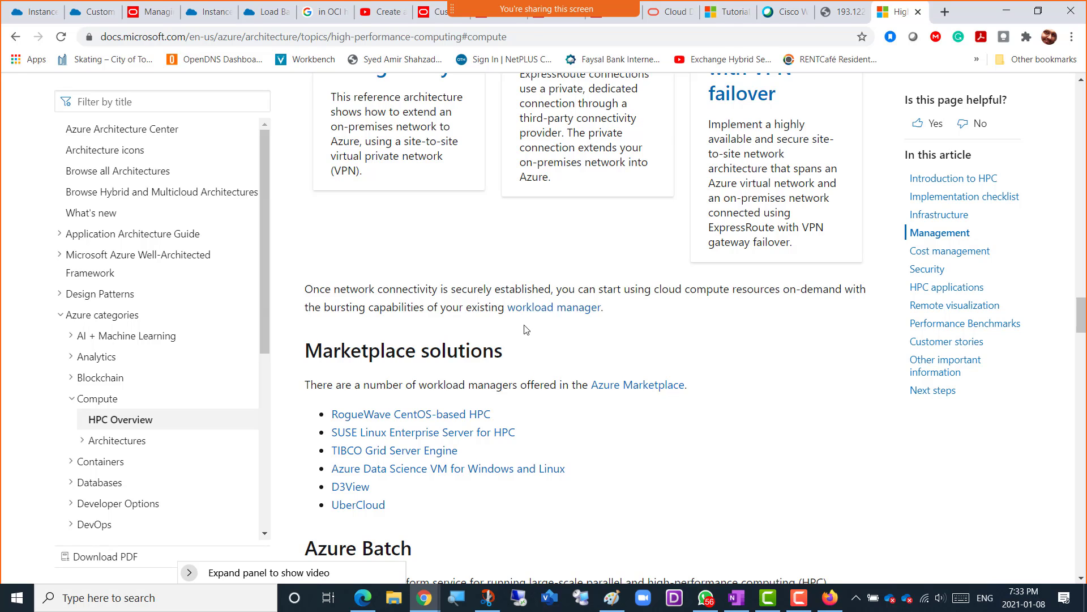
pyautogui.scroll(-7, 526, 329)
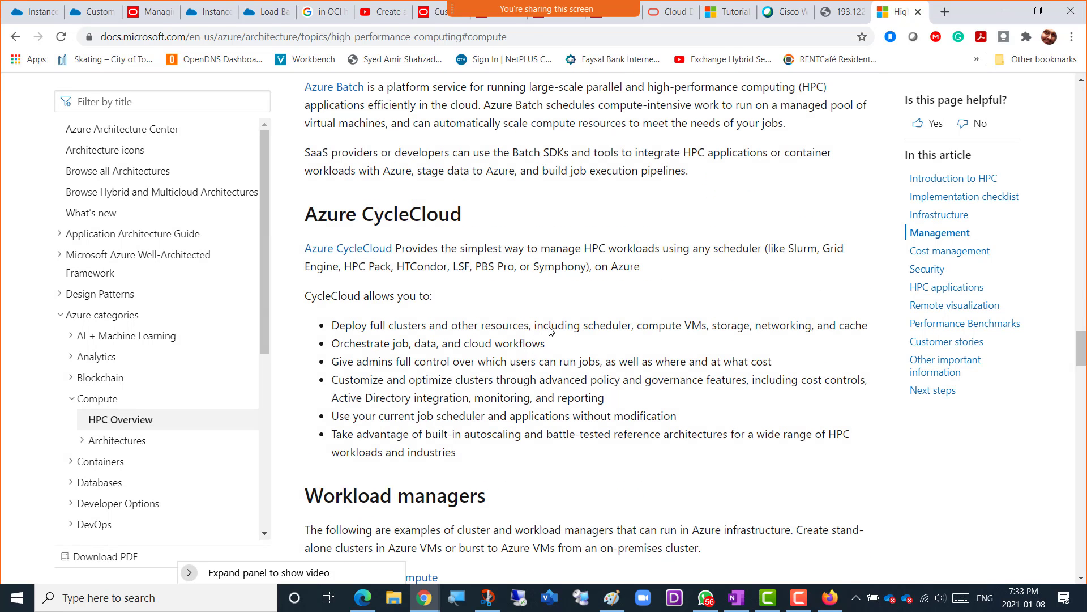
pyautogui.click(918, 12)
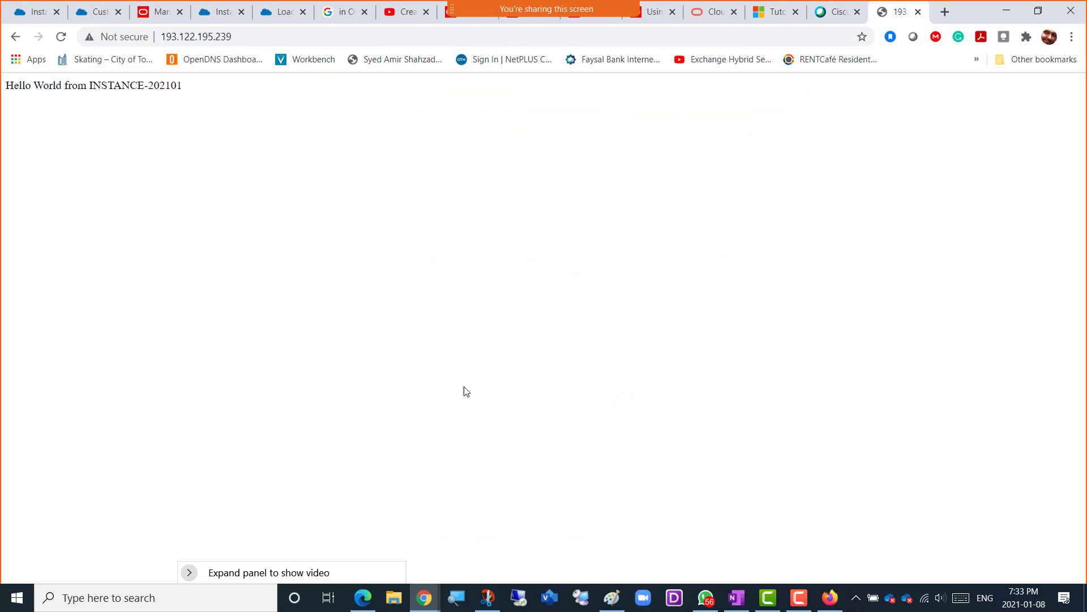
pyautogui.click(918, 11)
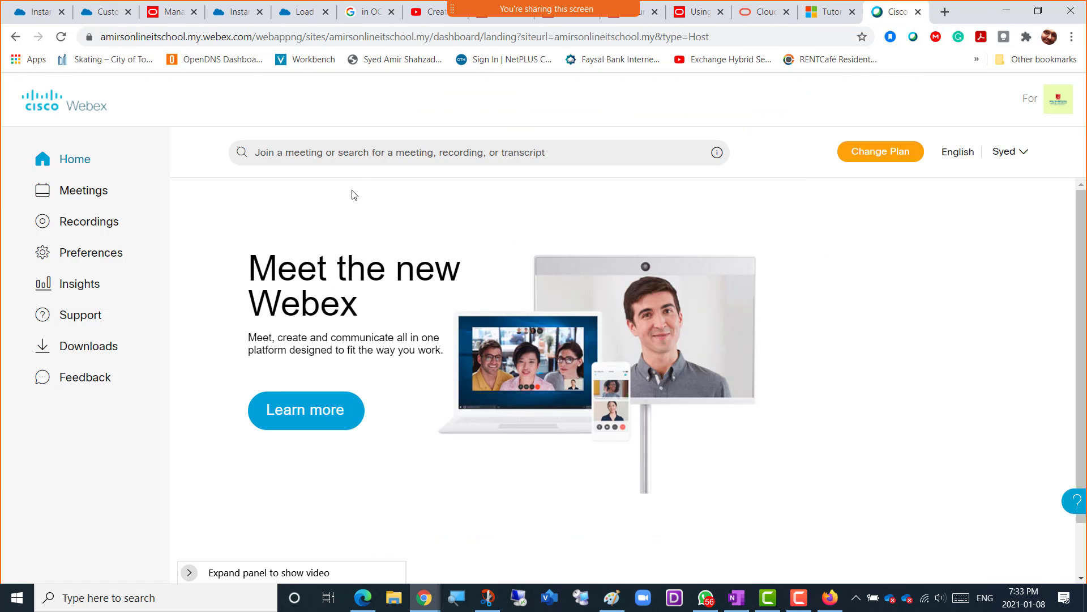
# Open the image export and import guide from Custom Images, then return to the Custom Images console tab
pyautogui.click(94, 21)
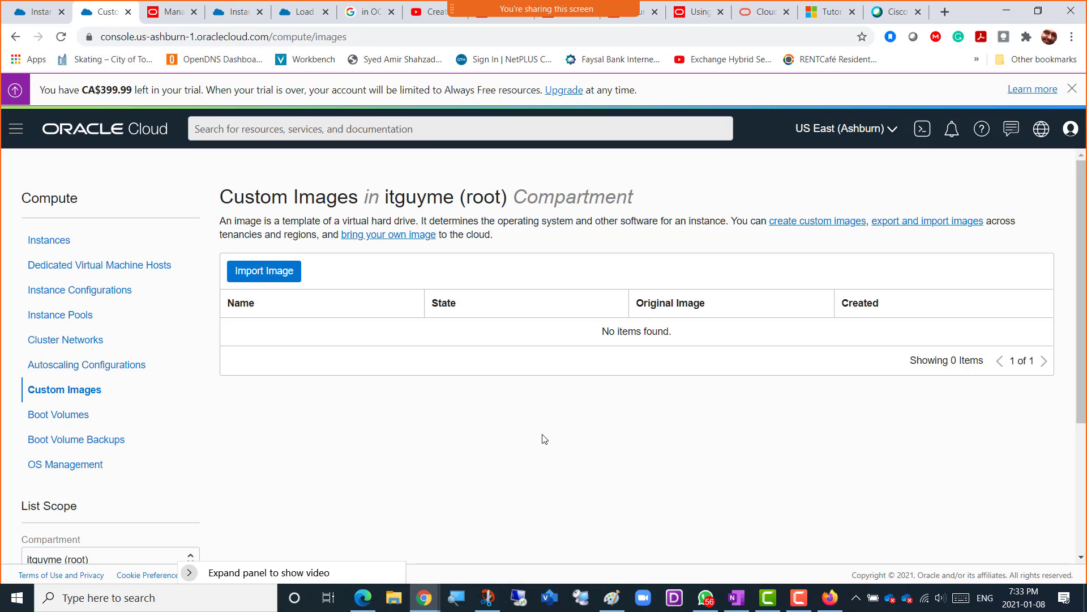
pyautogui.click(927, 225)
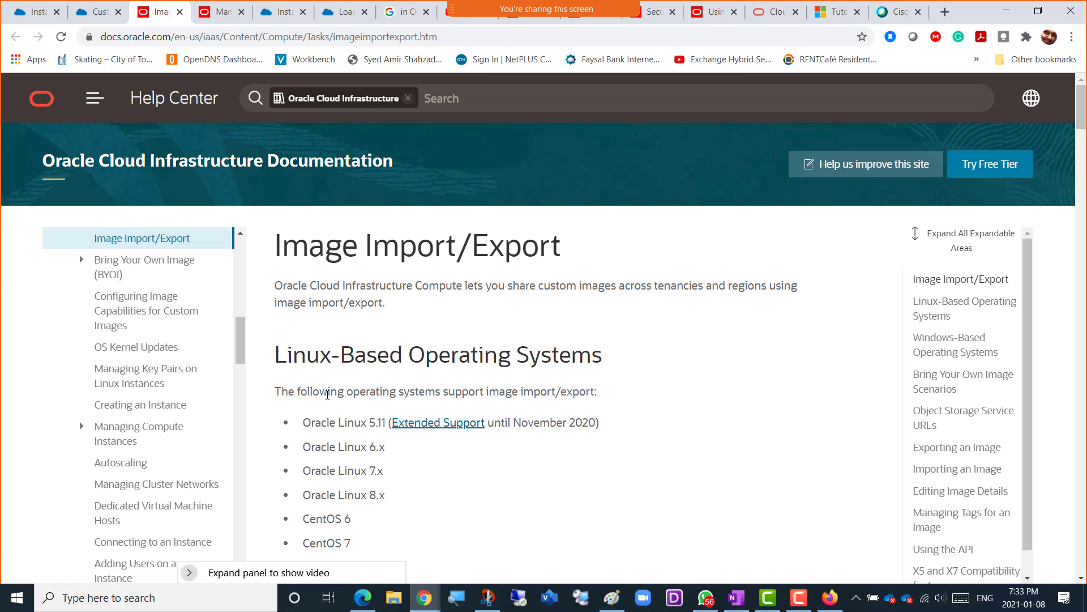
pyautogui.click(91, 14)
# Review the Import Image form's bucket and Object Storage URL sources and OCI/VMDK image types, then cancel
pyautogui.click(266, 273)
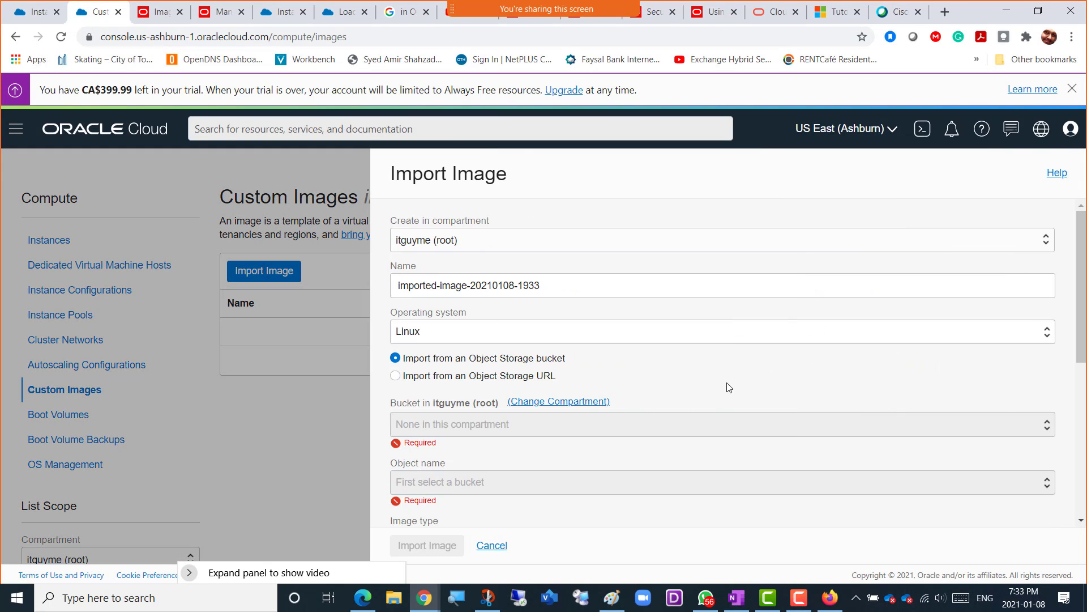
pyautogui.click(462, 376)
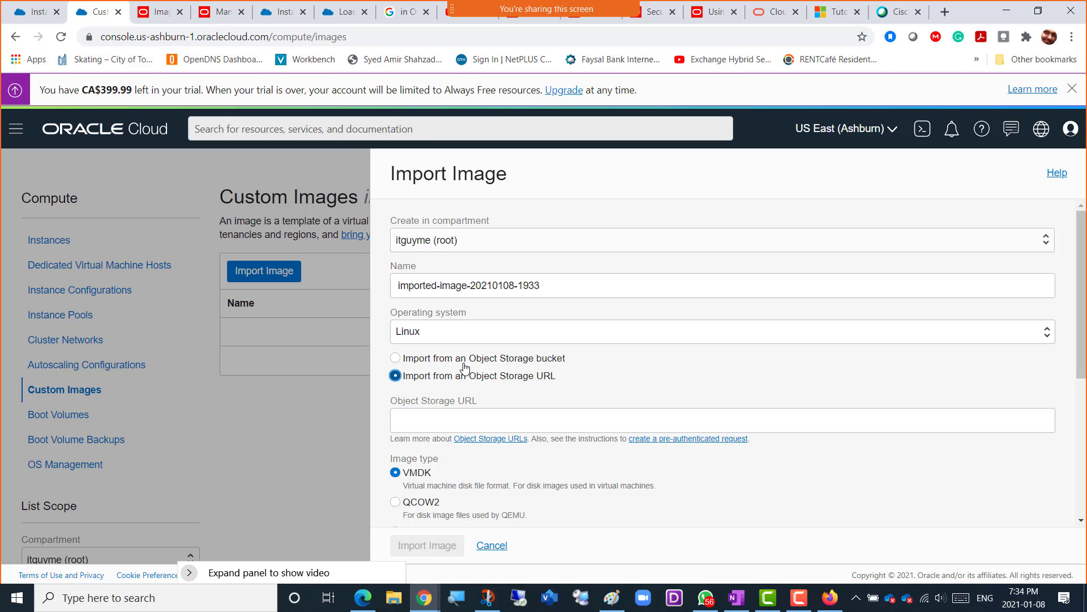
pyautogui.click(463, 361)
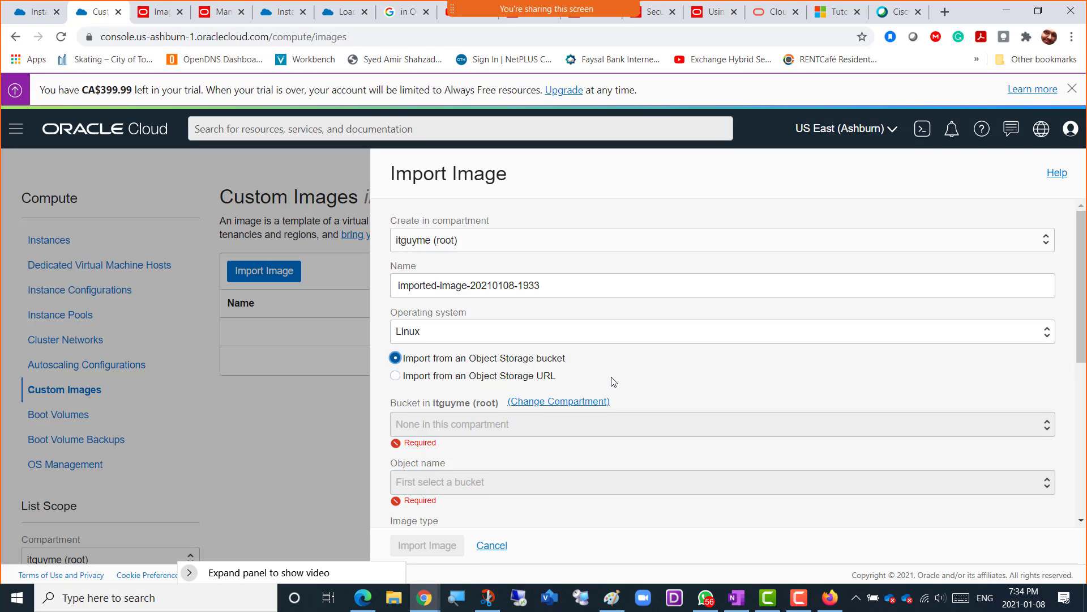
pyautogui.scroll(-2, 612, 381)
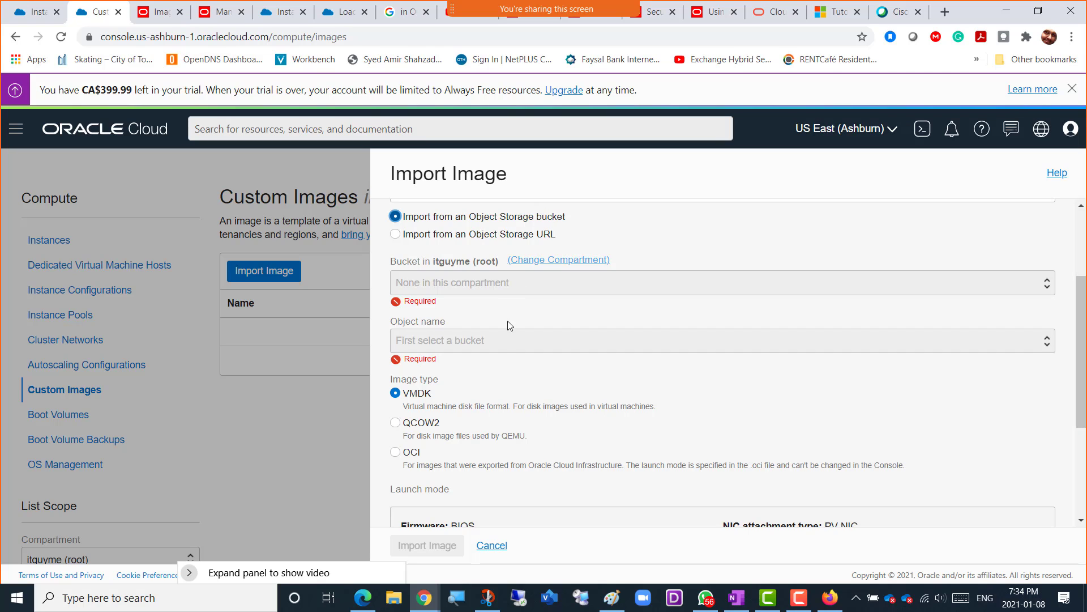
pyautogui.scroll(-2, 511, 375)
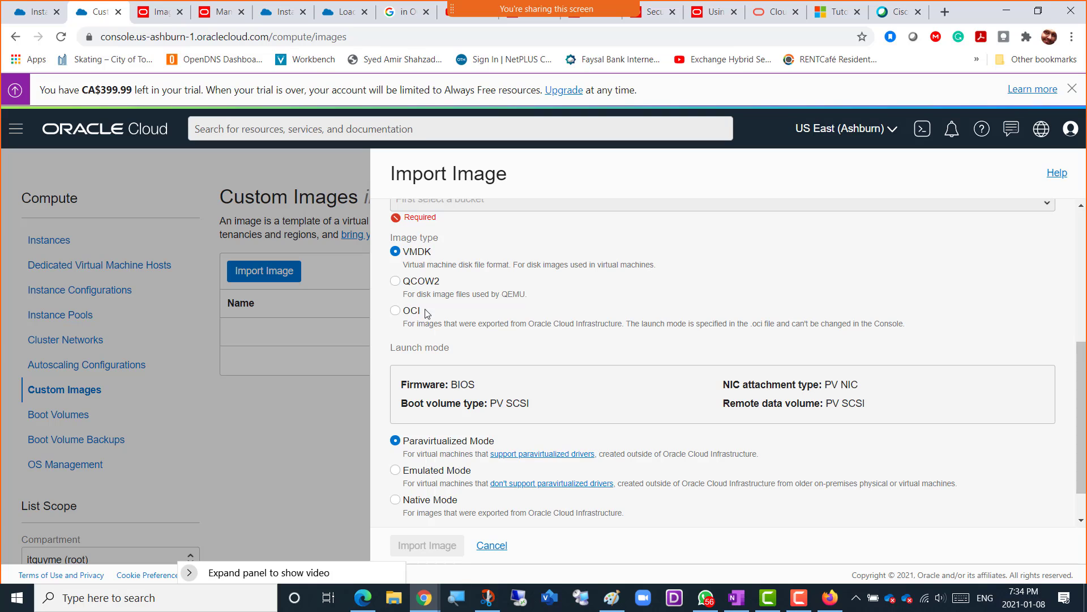
pyautogui.moveTo(427, 313); pyautogui.dragTo(402, 311)
pyautogui.moveTo(642, 265); pyautogui.dragTo(495, 265)
pyautogui.scroll(-1, 545, 329)
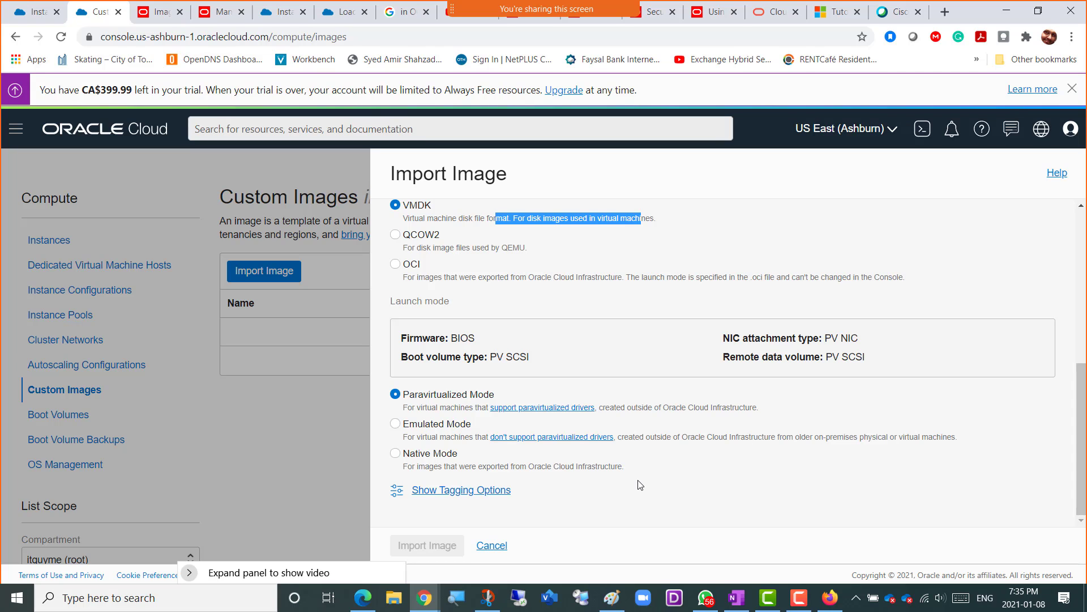
pyautogui.click(489, 545)
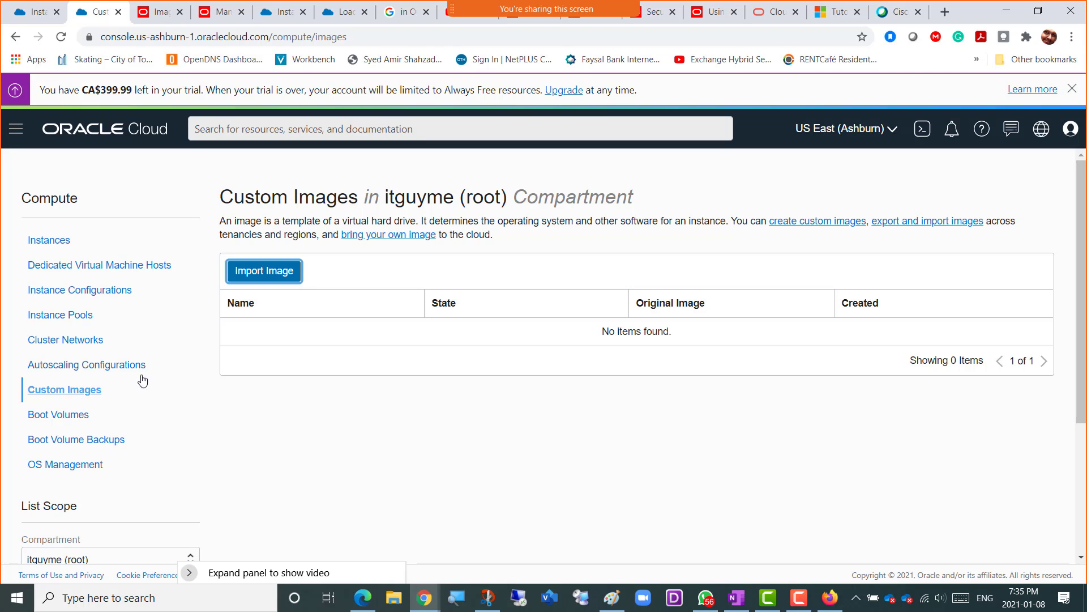
pyautogui.click(41, 417)
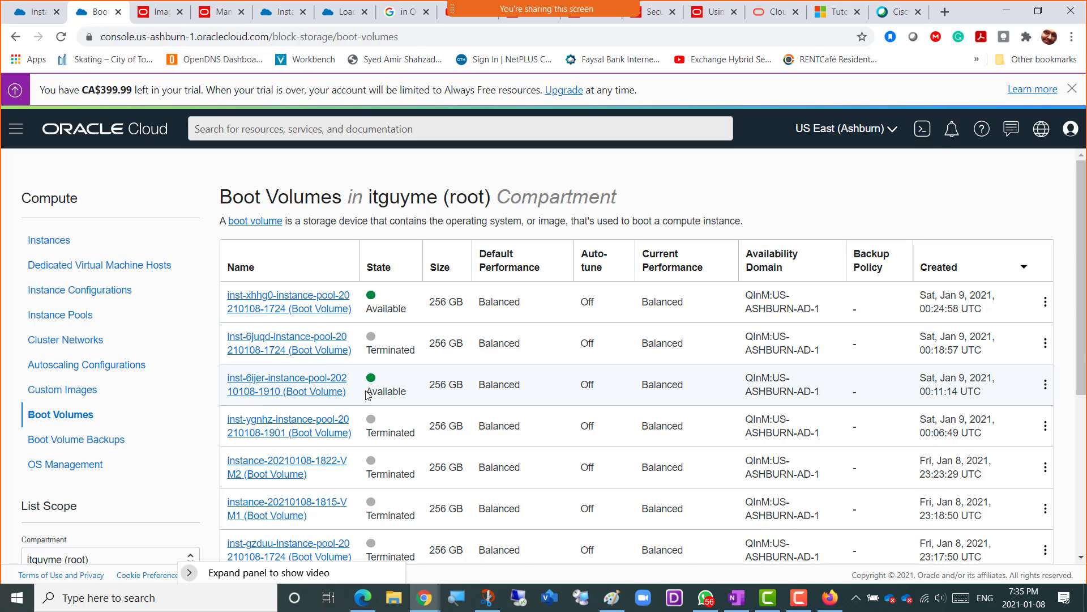
pyautogui.scroll(-5, 355, 429)
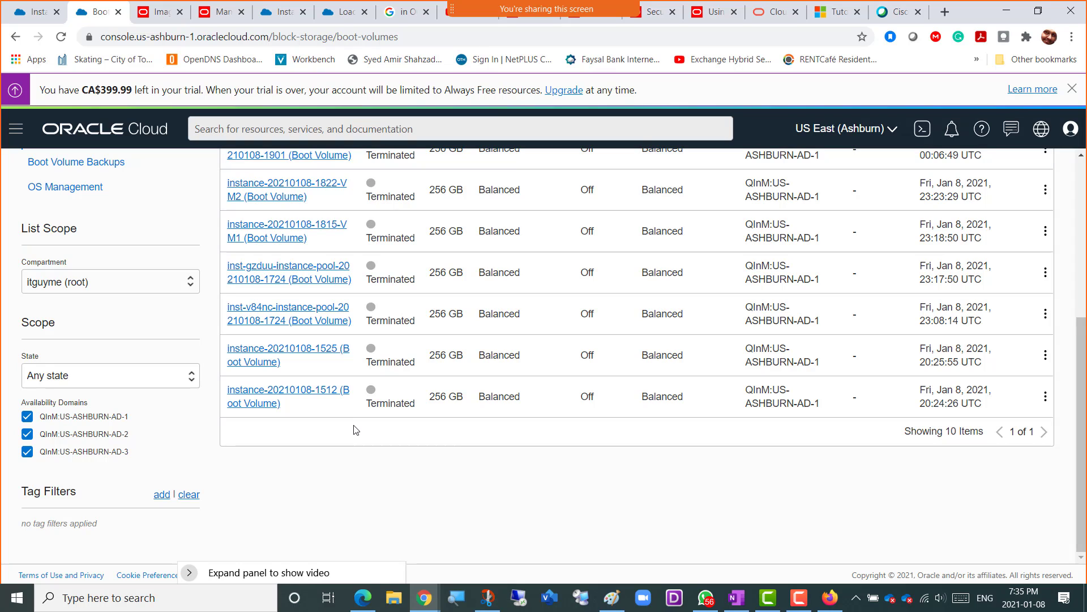
pyautogui.scroll(5, 355, 429)
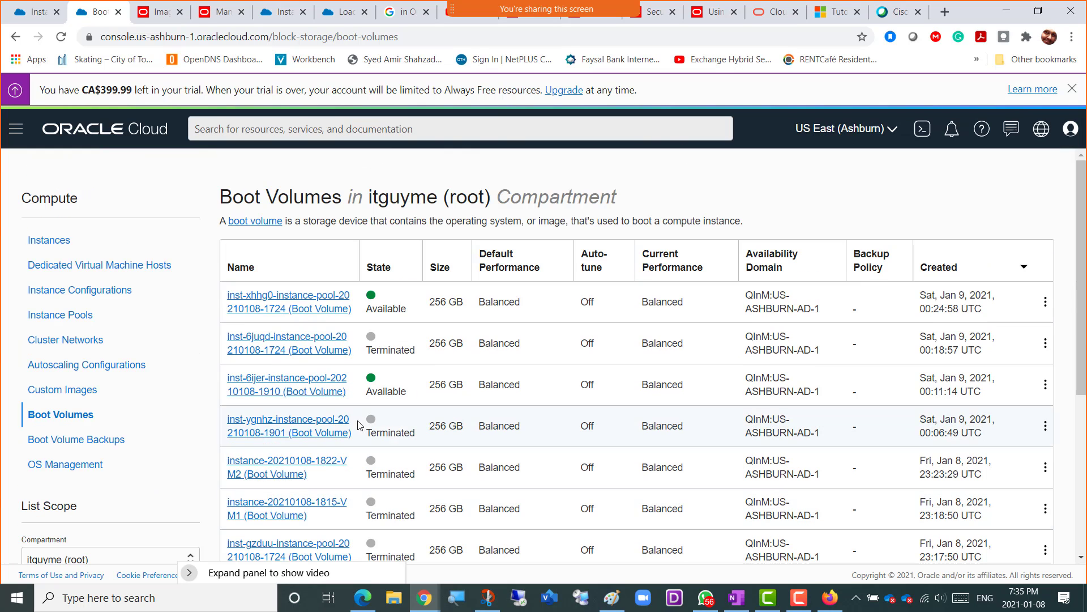
pyautogui.click(272, 303)
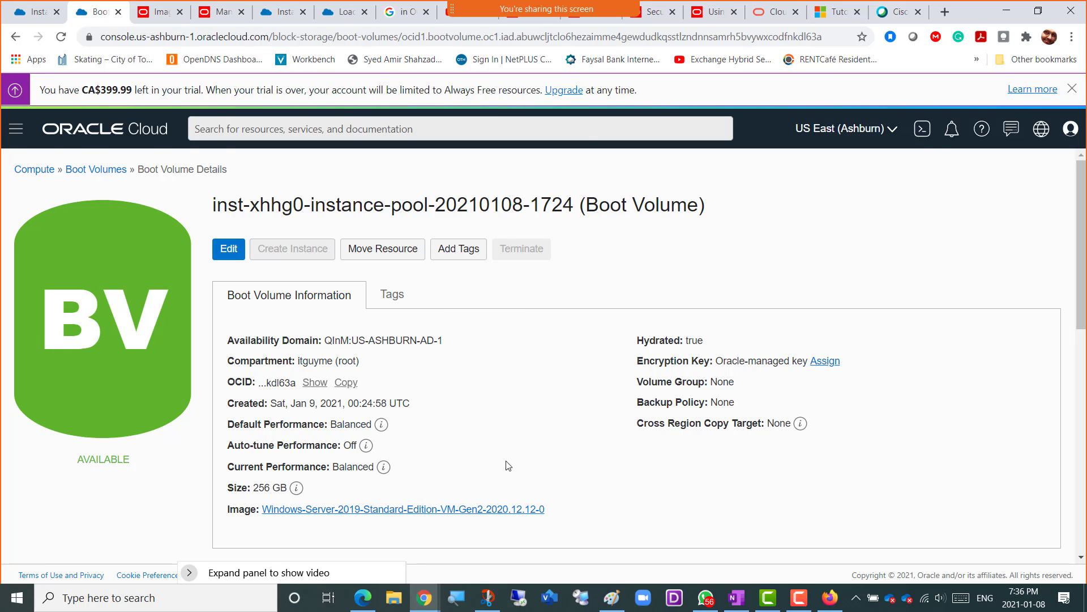
pyautogui.scroll(-1, 508, 465)
pyautogui.scroll(-4, 498, 473)
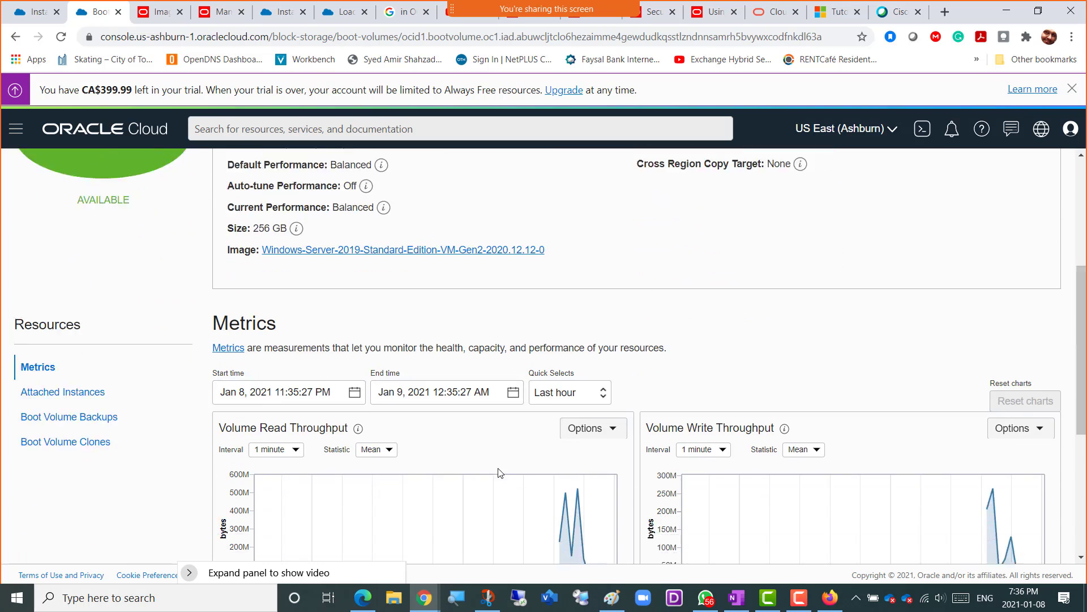
pyautogui.scroll(5, 499, 472)
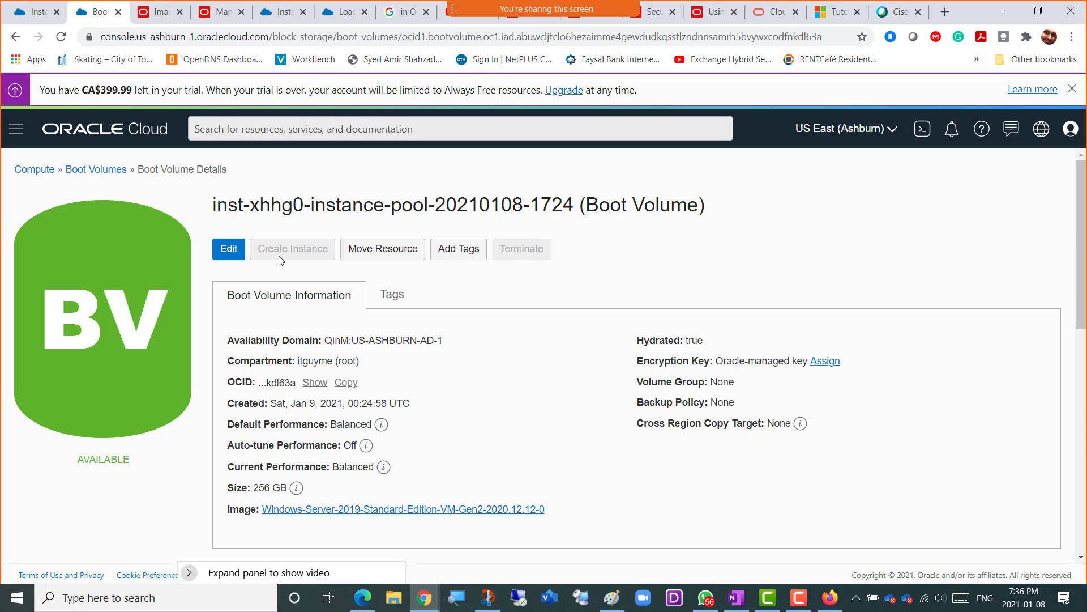
pyautogui.click(24, 15)
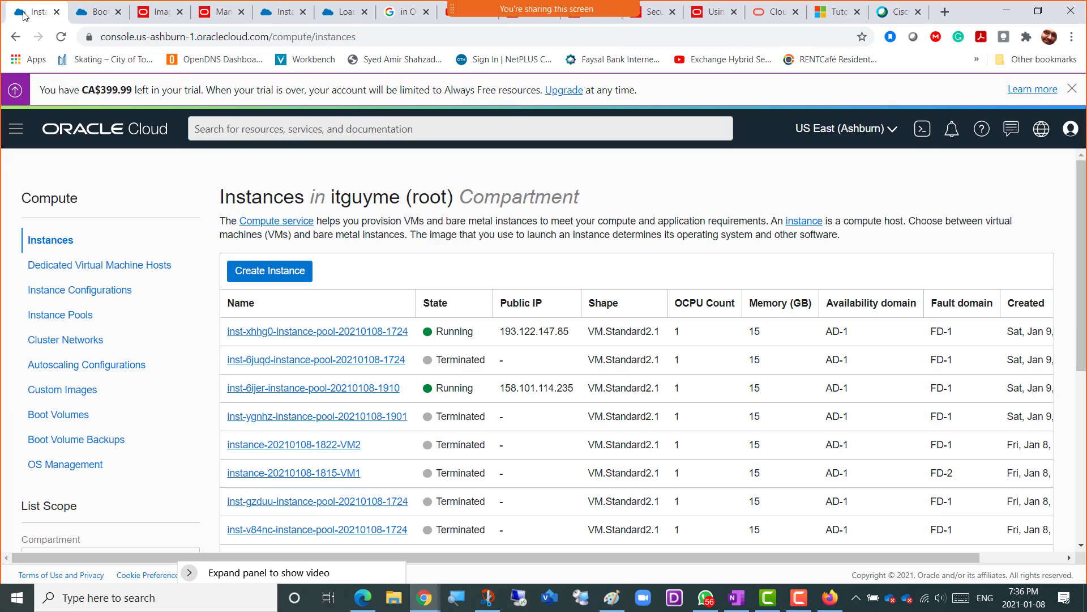
pyautogui.click(316, 334)
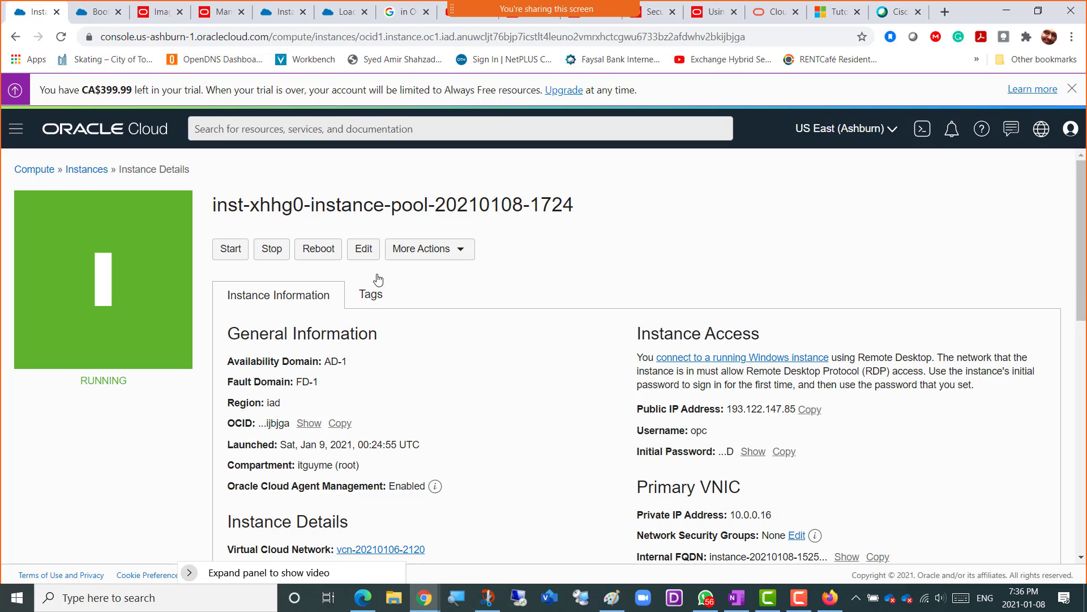
pyautogui.click(463, 251)
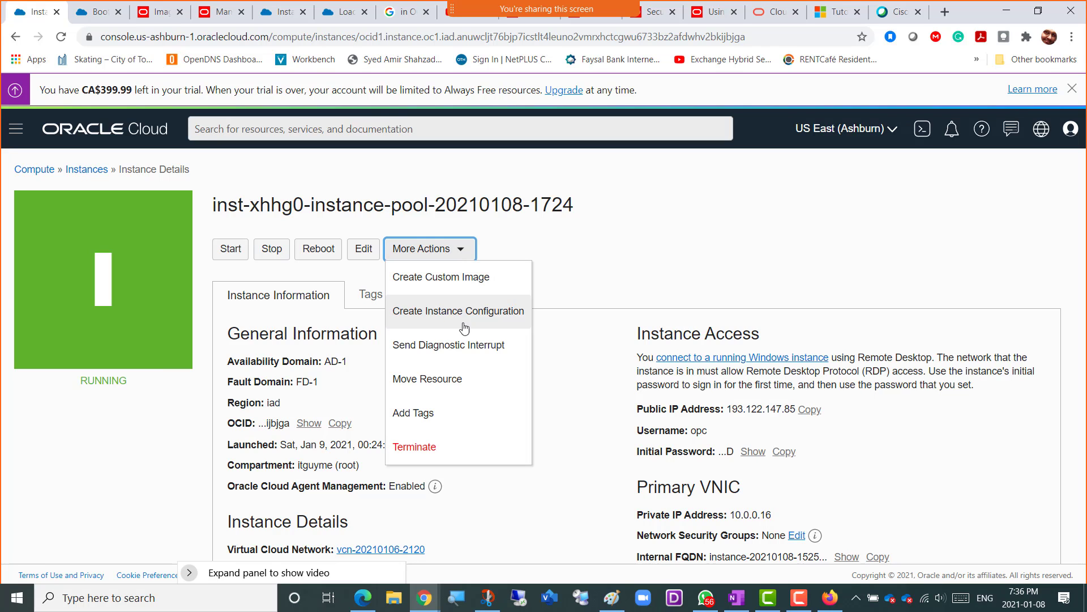
pyautogui.click(433, 446)
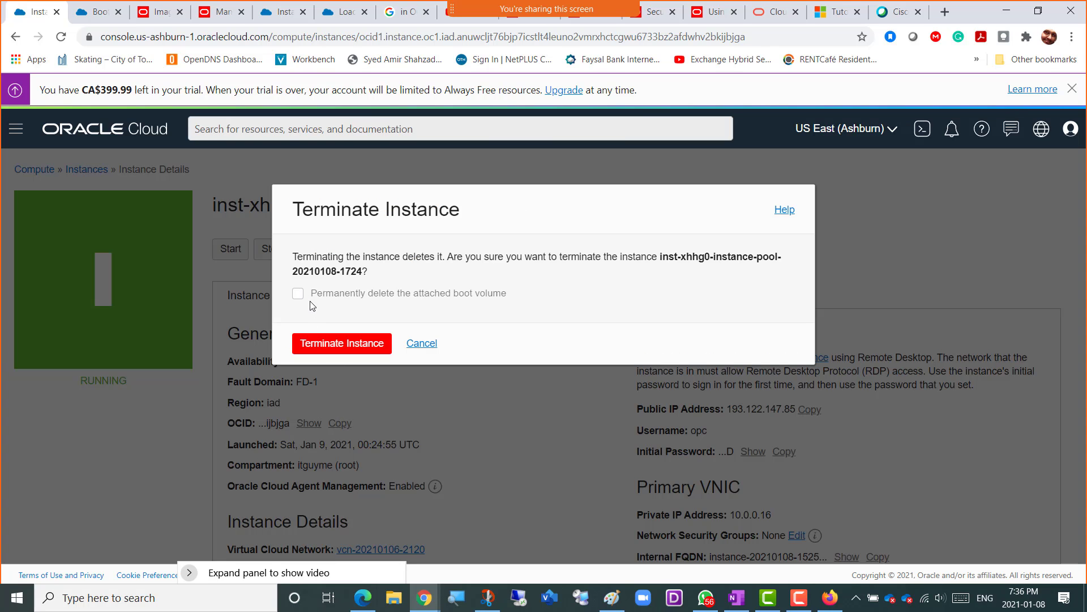
pyautogui.click(298, 293)
pyautogui.click(309, 345)
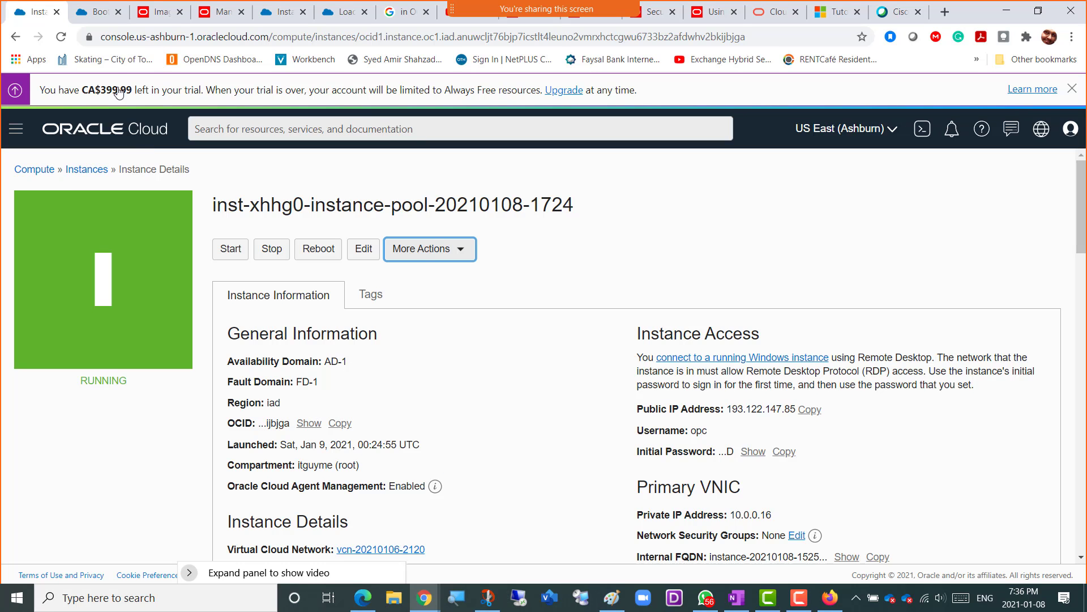
pyautogui.click(82, 171)
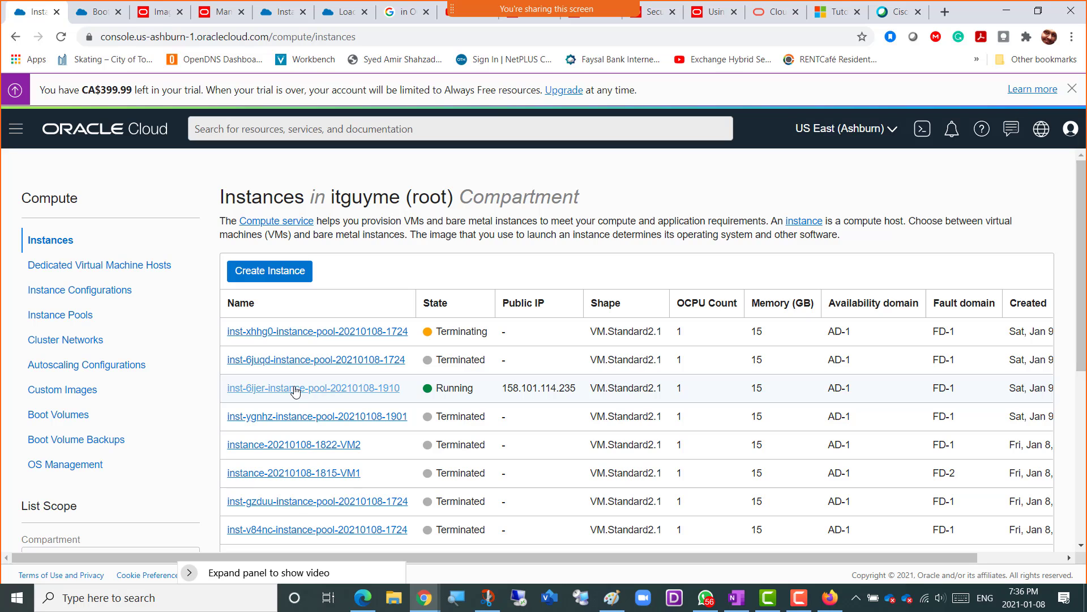
pyautogui.click(299, 389)
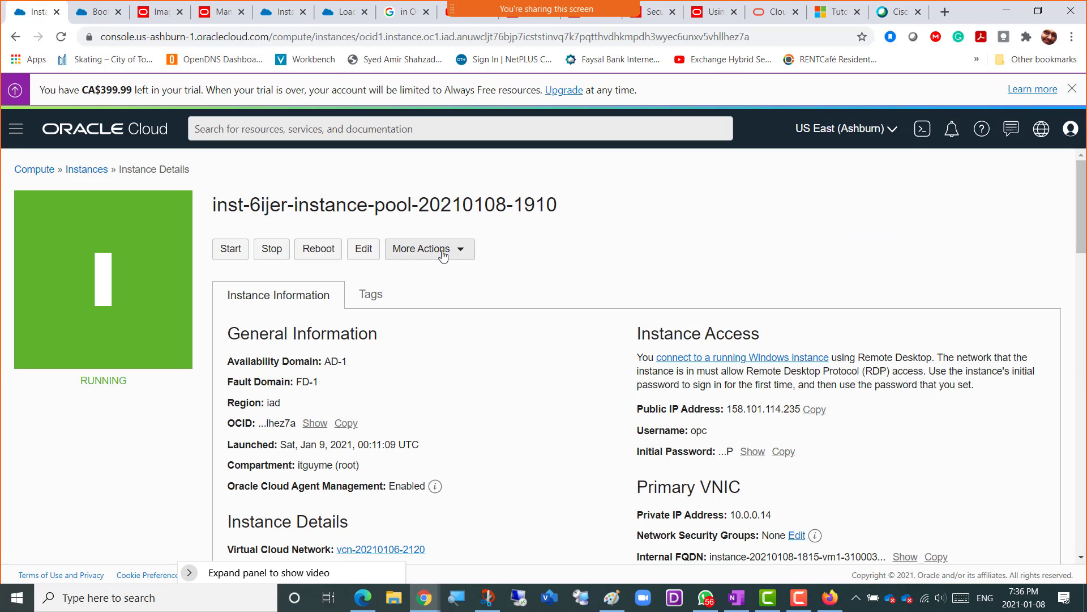
pyautogui.click(444, 249)
pyautogui.click(415, 445)
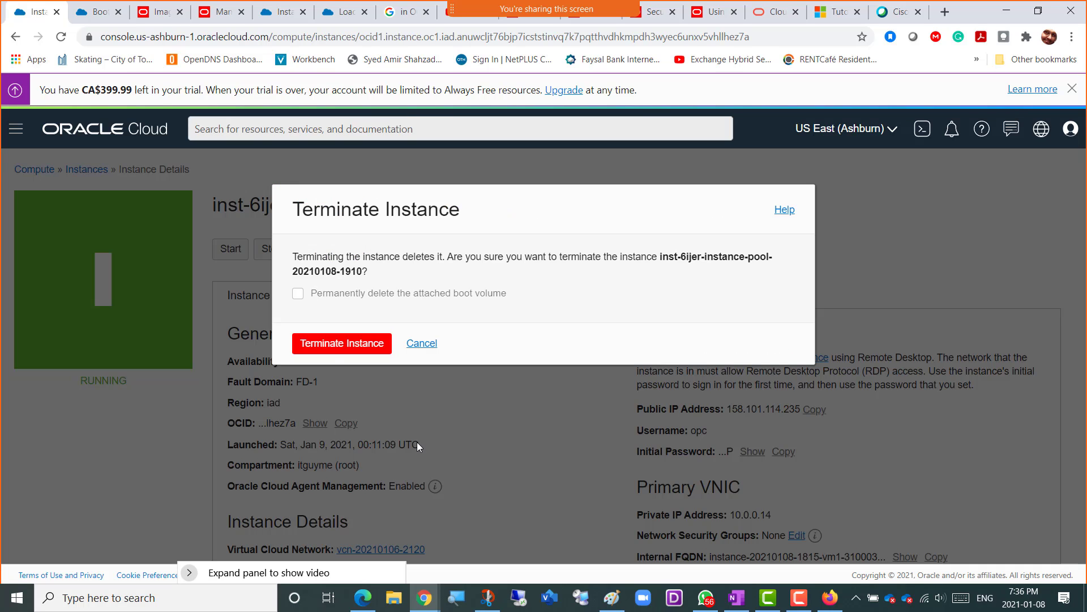
pyautogui.click(297, 292)
pyautogui.click(341, 343)
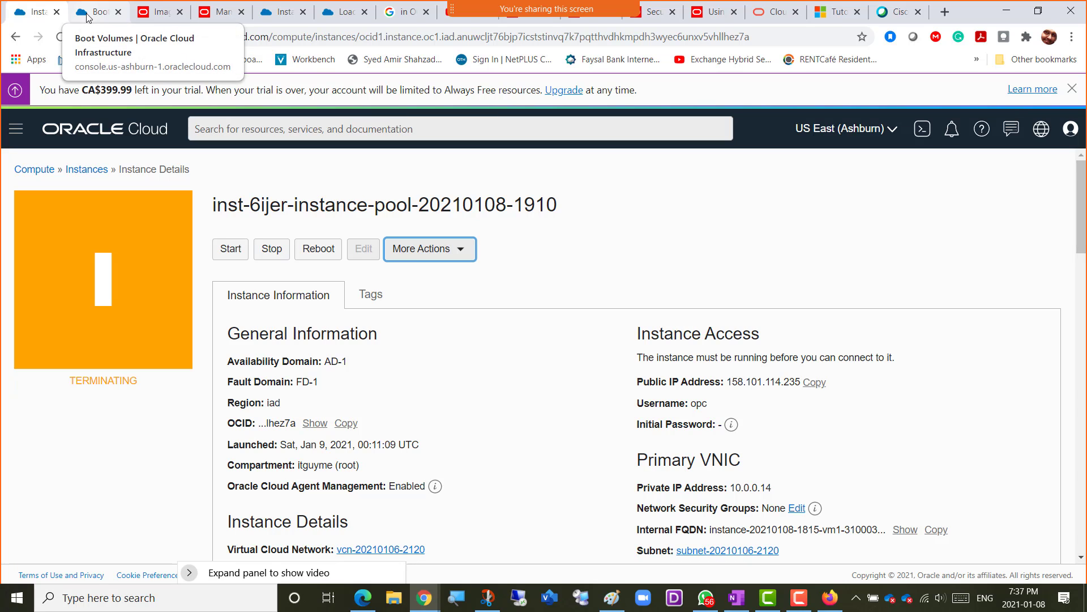
# Return to the Instances list, then review the boot volume details tab
pyautogui.click(88, 170)
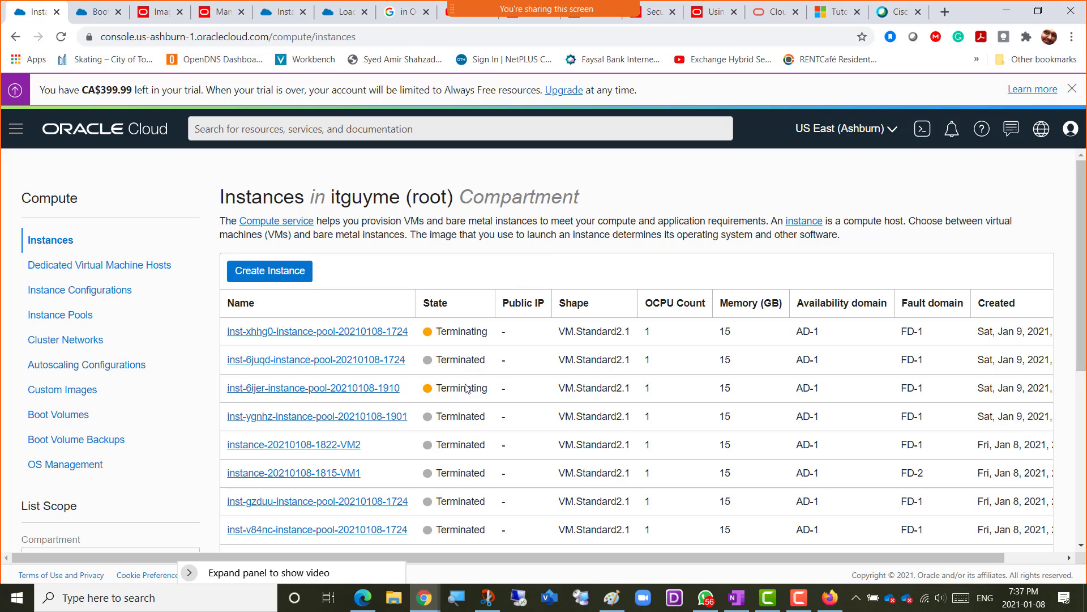
pyautogui.click(92, 15)
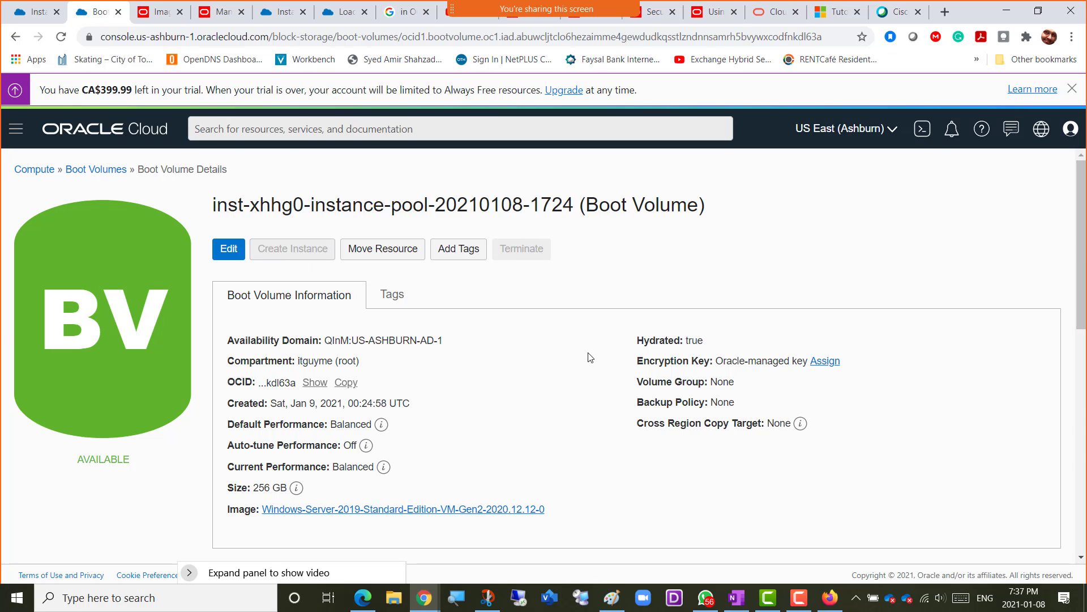
pyautogui.scroll(-7, 507, 364)
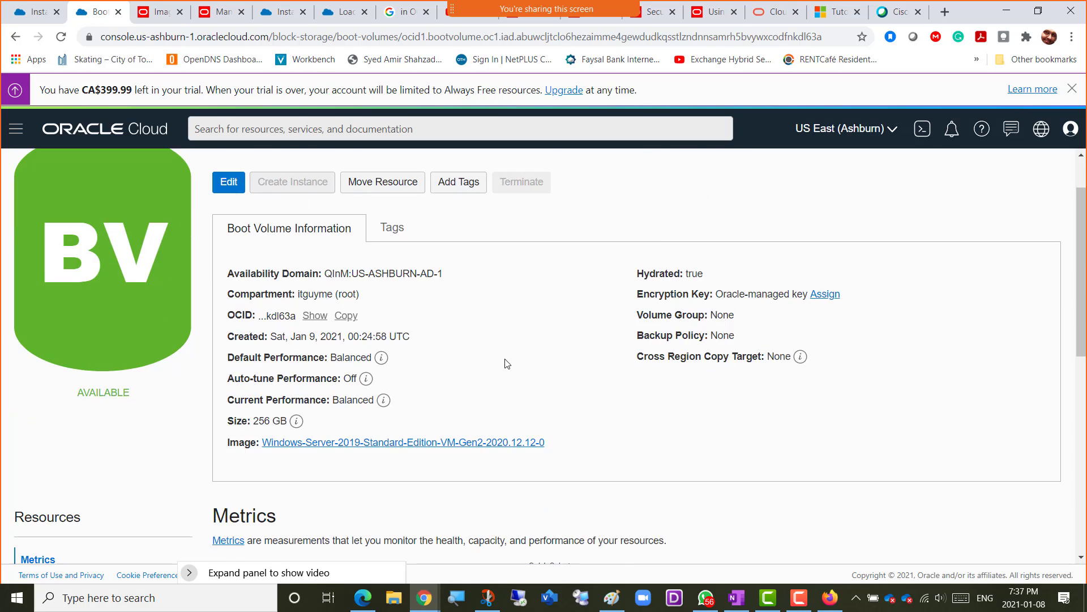
pyautogui.scroll(-2, 507, 364)
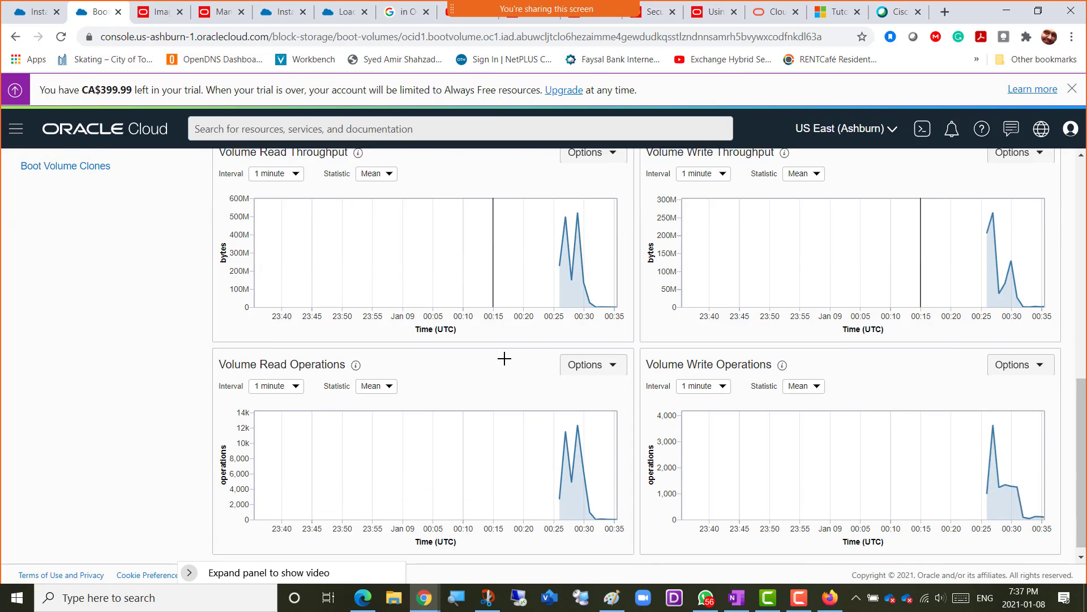
pyautogui.scroll(10, 506, 363)
pyautogui.scroll(-4, 507, 363)
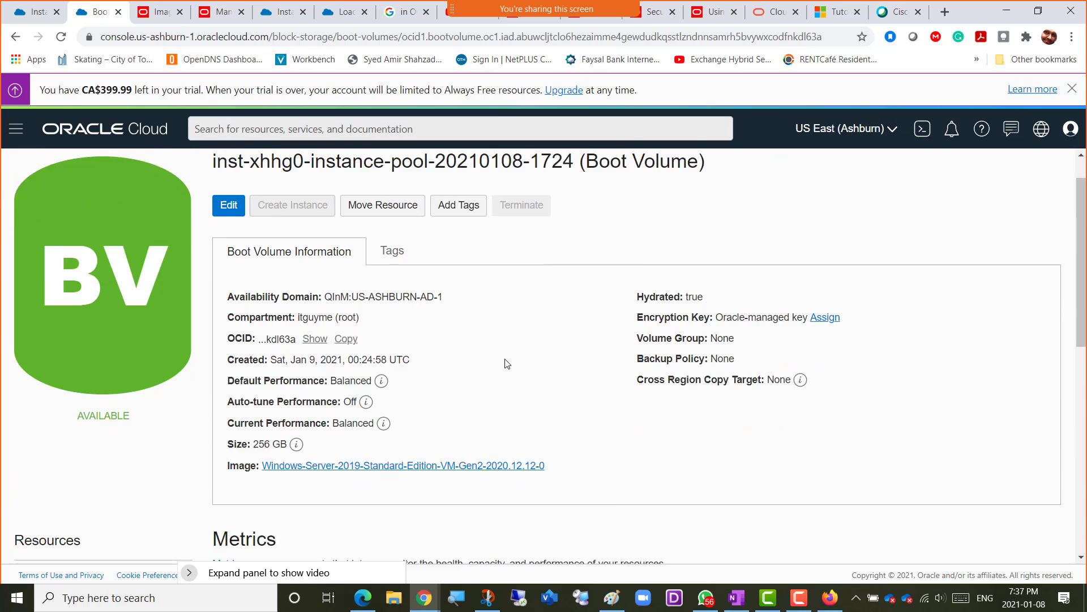
pyautogui.scroll(4, 507, 363)
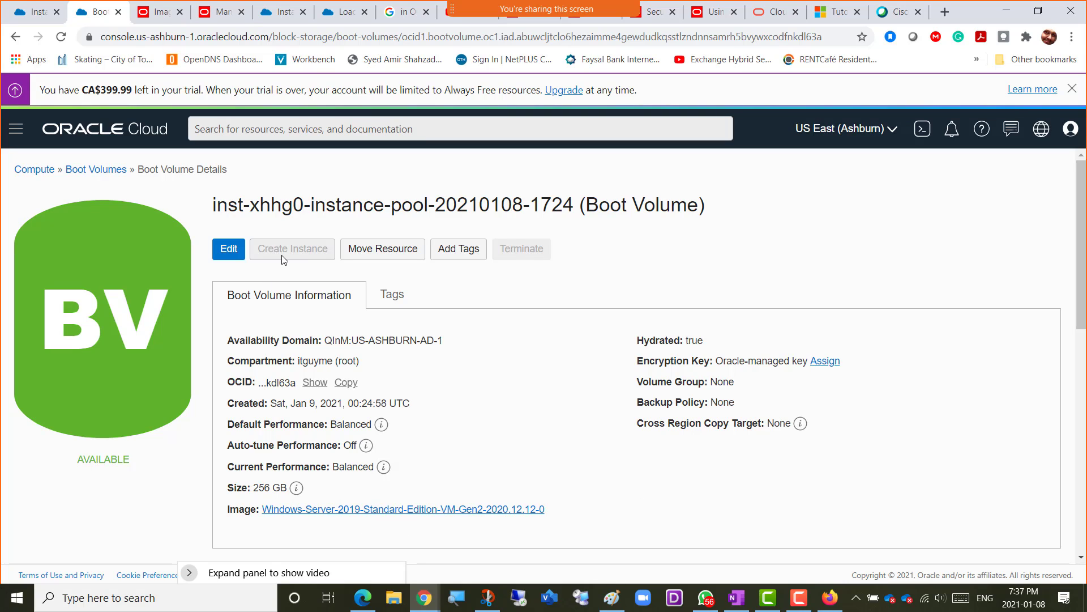
# Check the inst-ygnhz boot volume's details, then go to the Boot Volume Backups page
pyautogui.click(99, 170)
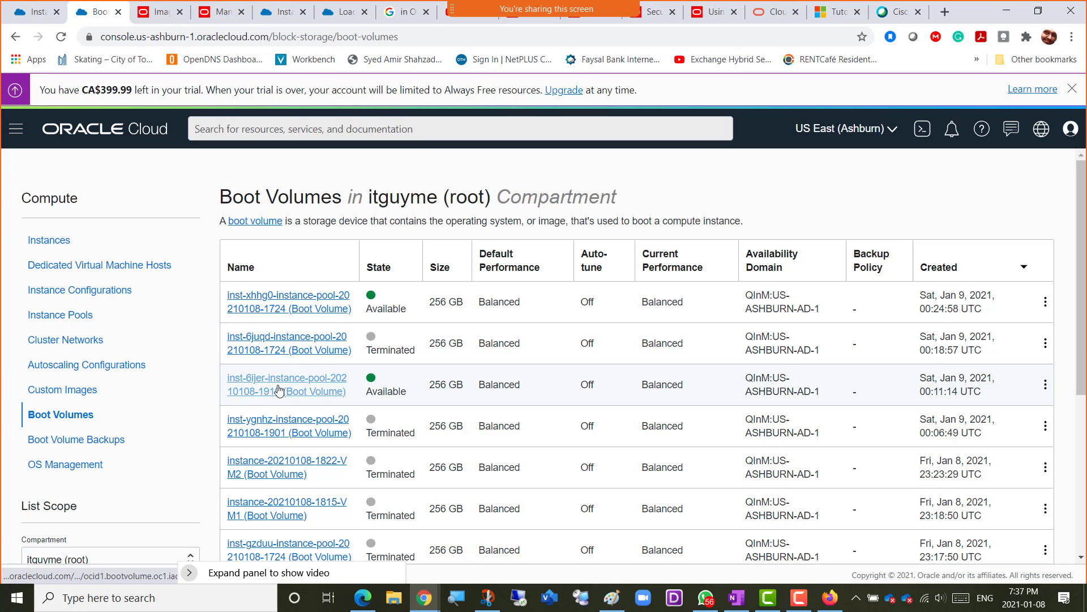
pyautogui.click(281, 432)
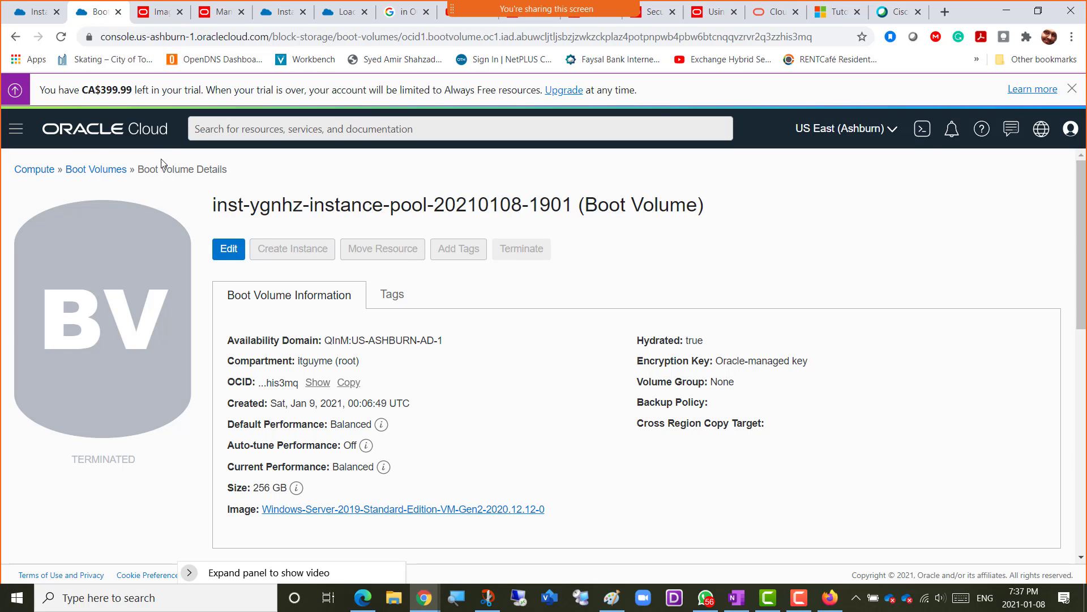
pyautogui.click(76, 171)
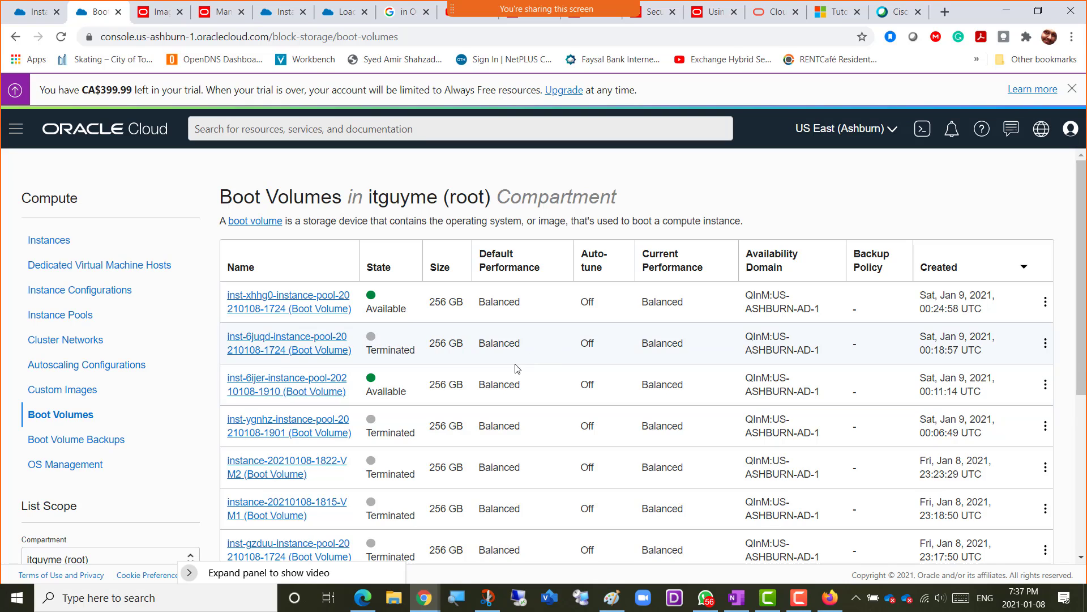
pyautogui.click(78, 441)
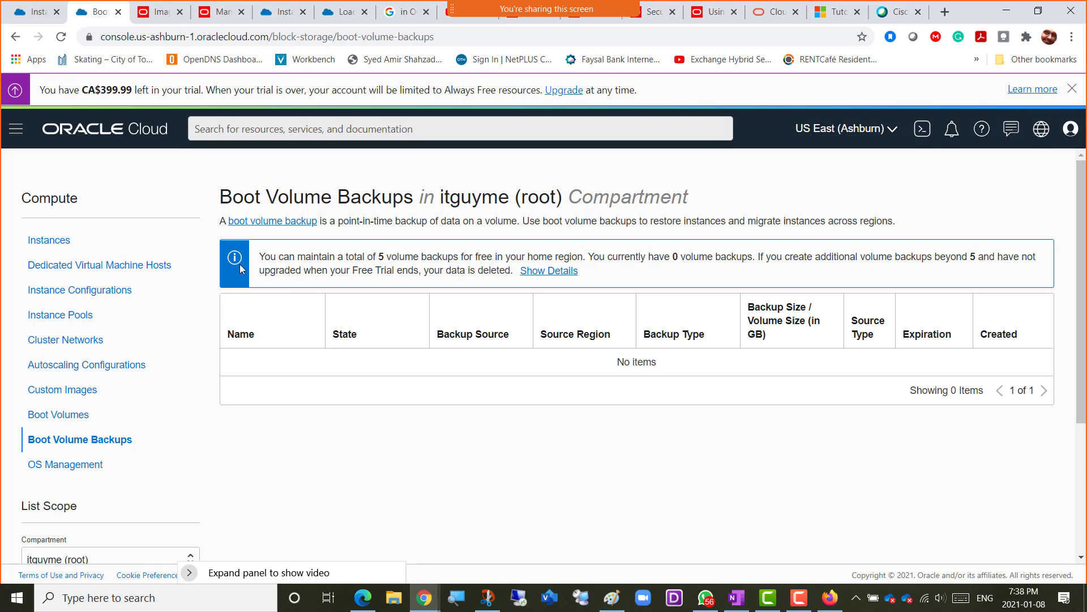
# Expand and collapse the free backup limit details, leaving them hidden
pyautogui.click(552, 274)
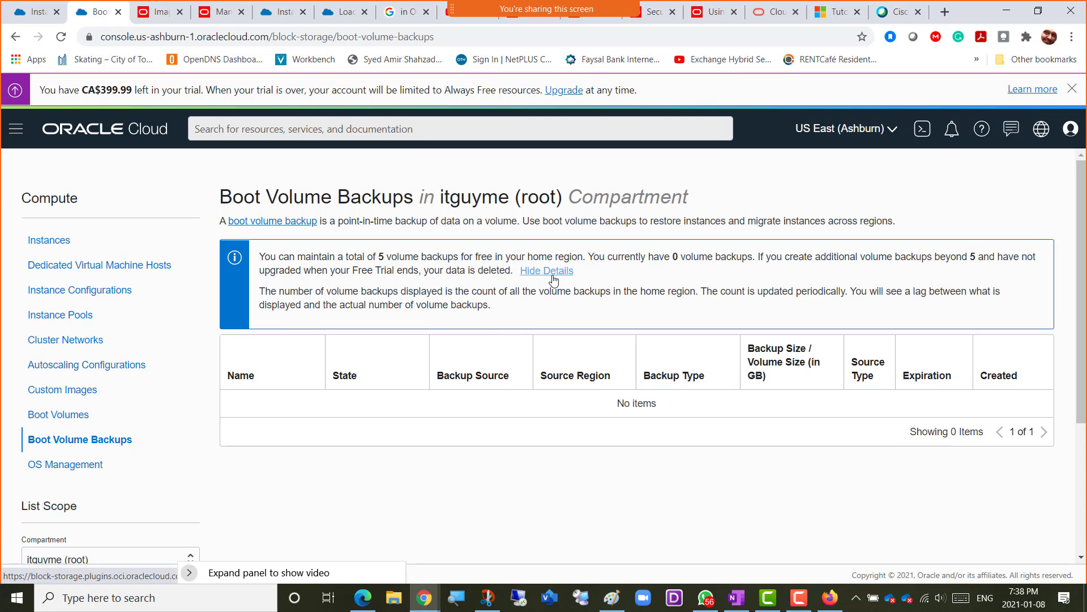
pyautogui.click(553, 276)
pyautogui.click(553, 277)
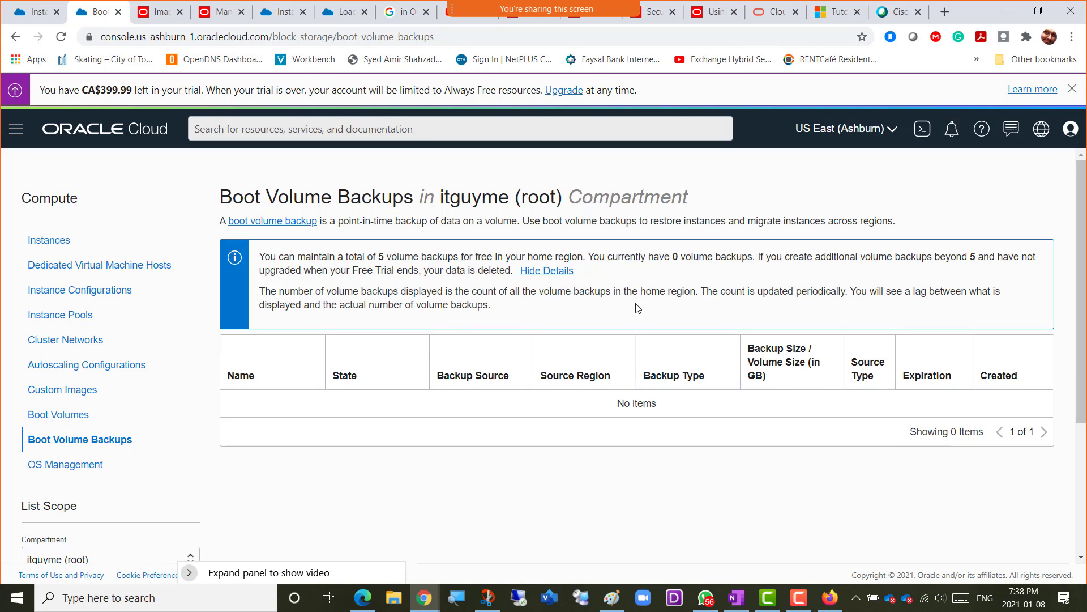
pyautogui.click(540, 276)
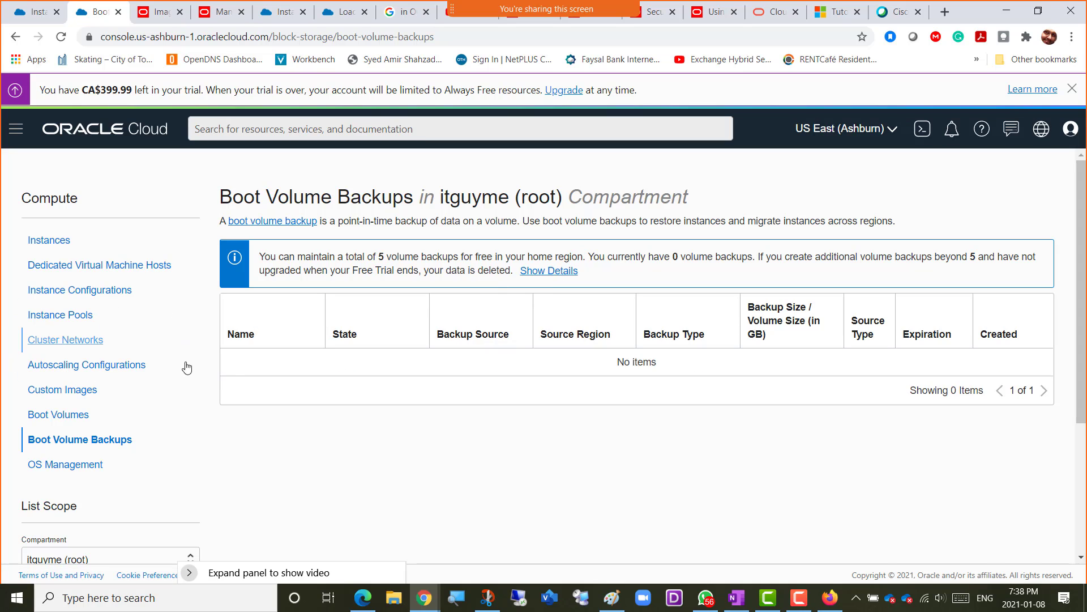
pyautogui.click(69, 292)
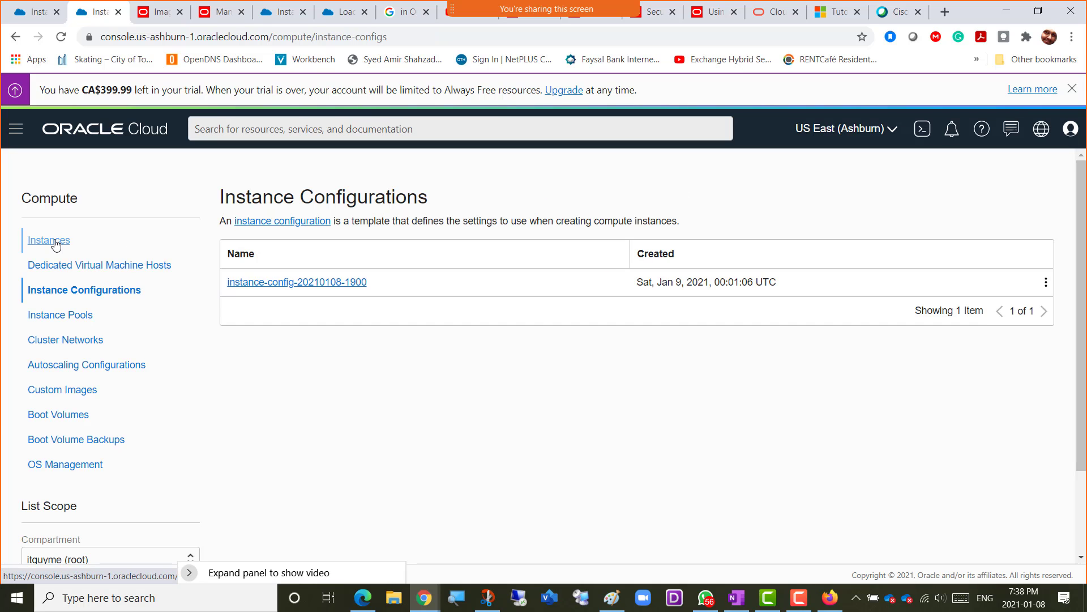
pyautogui.click(50, 239)
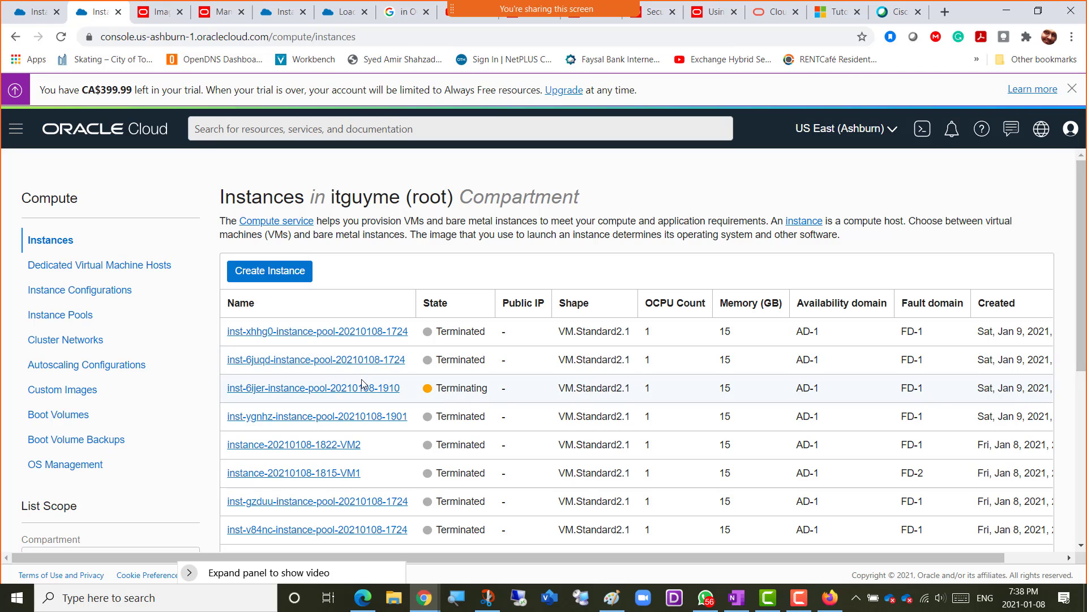
pyautogui.click(351, 331)
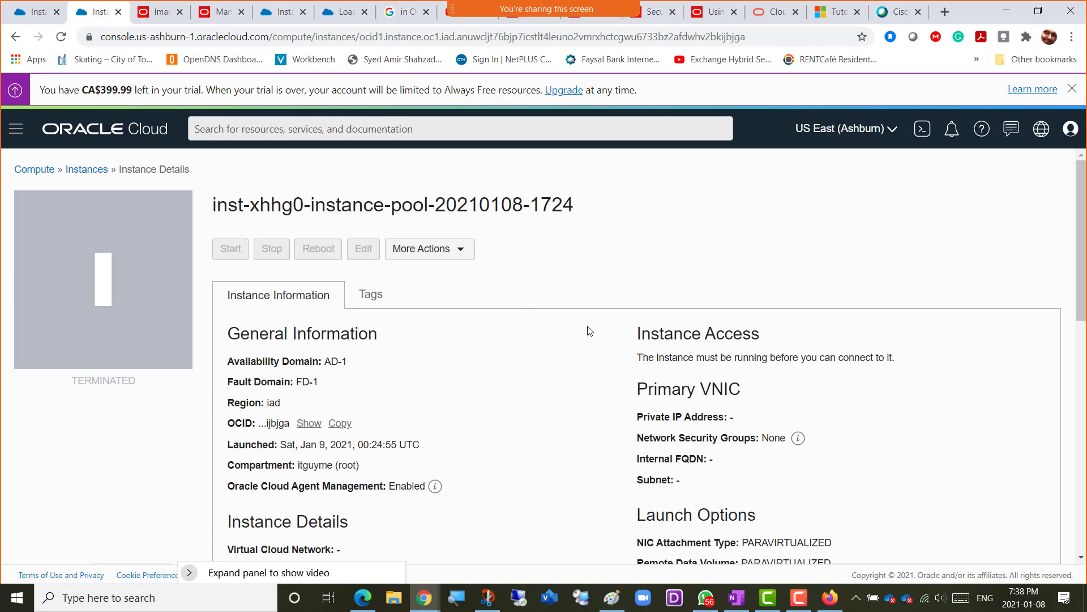
pyautogui.click(461, 250)
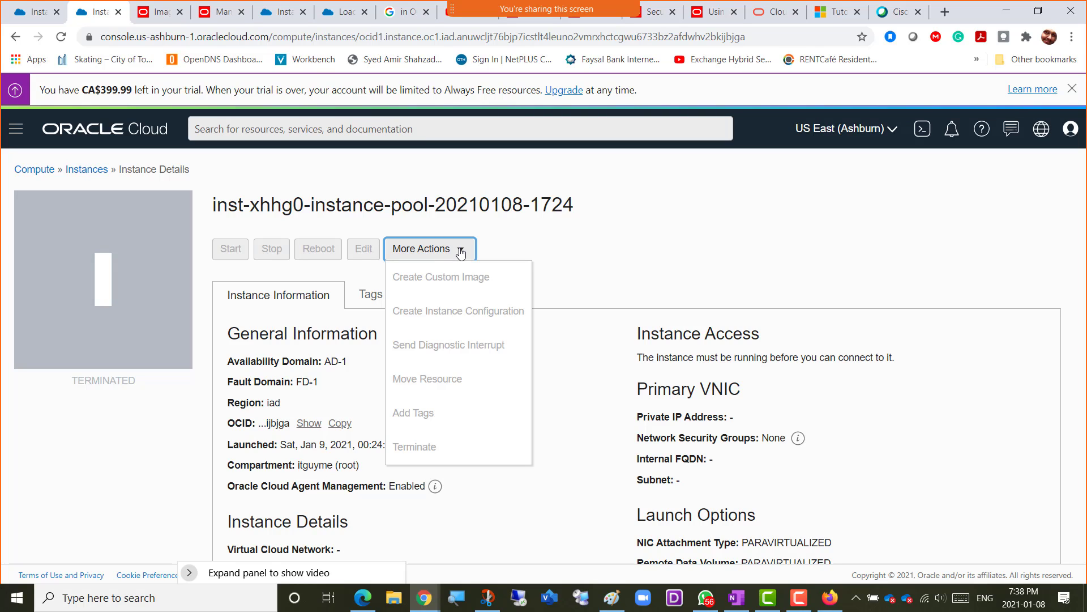
pyautogui.click(81, 170)
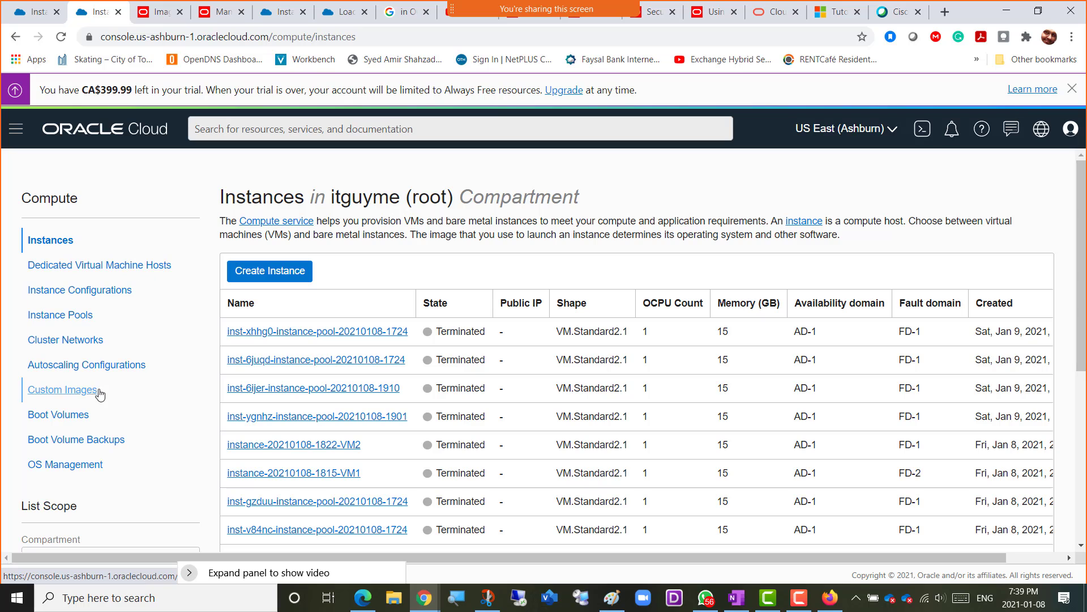
pyautogui.click(61, 415)
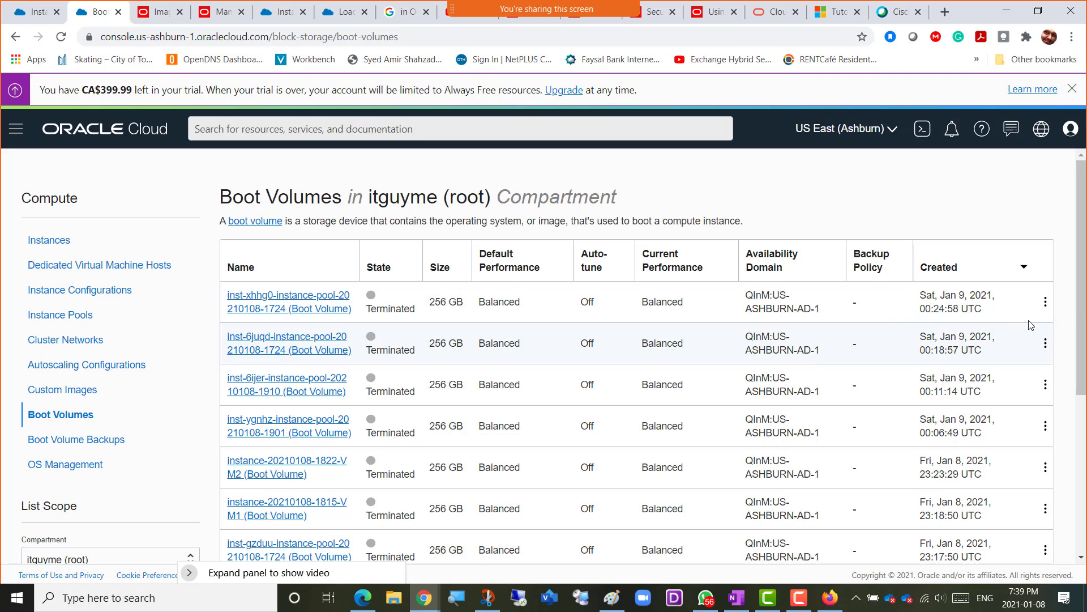
pyautogui.click(1046, 302)
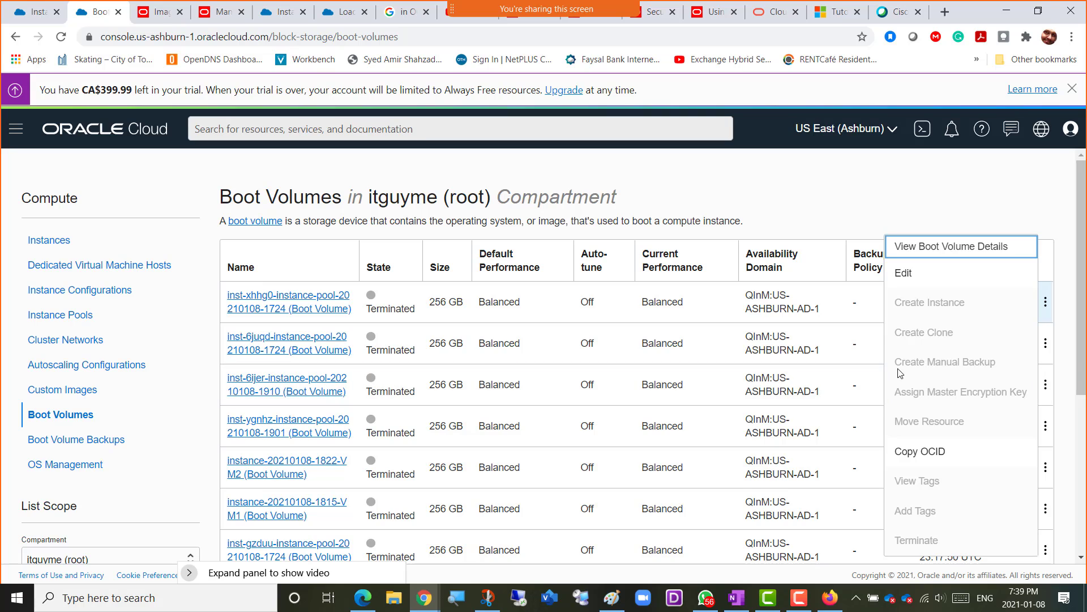
pyautogui.click(856, 191)
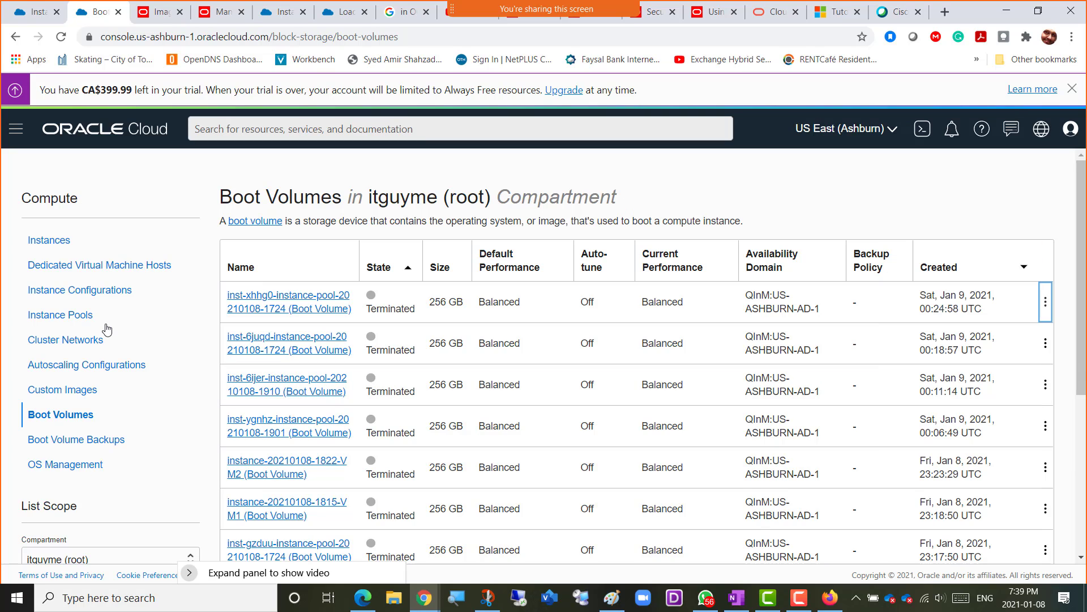
pyautogui.click(79, 440)
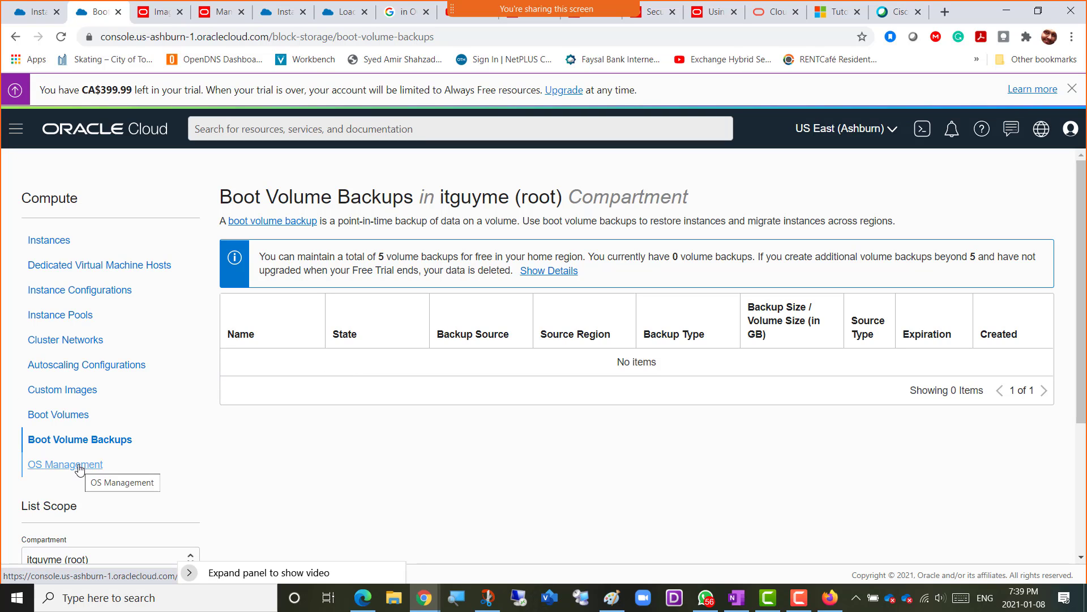
pyautogui.click(73, 417)
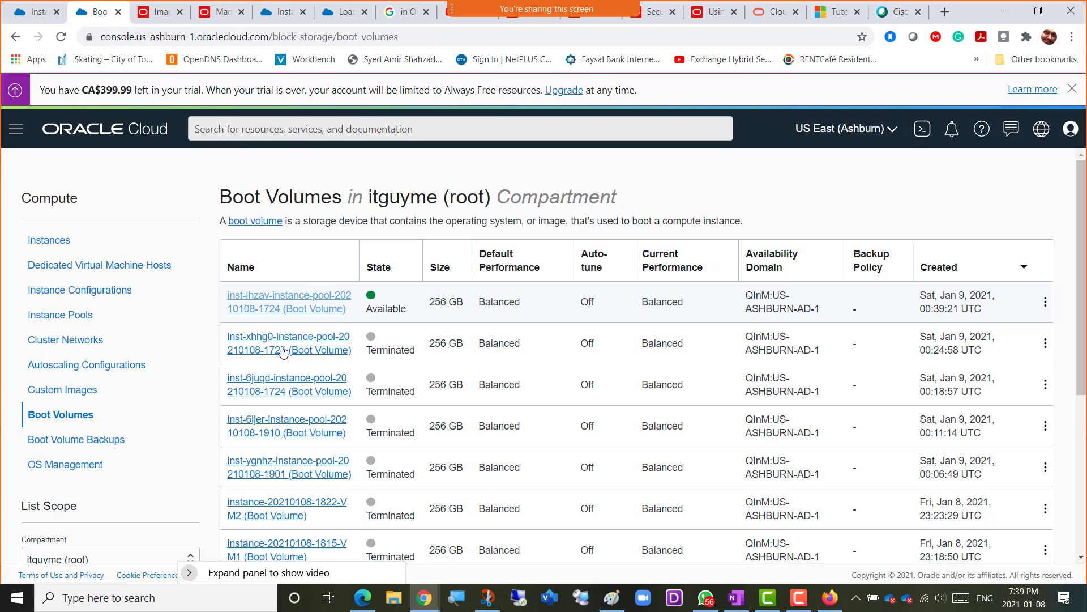
pyautogui.click(268, 550)
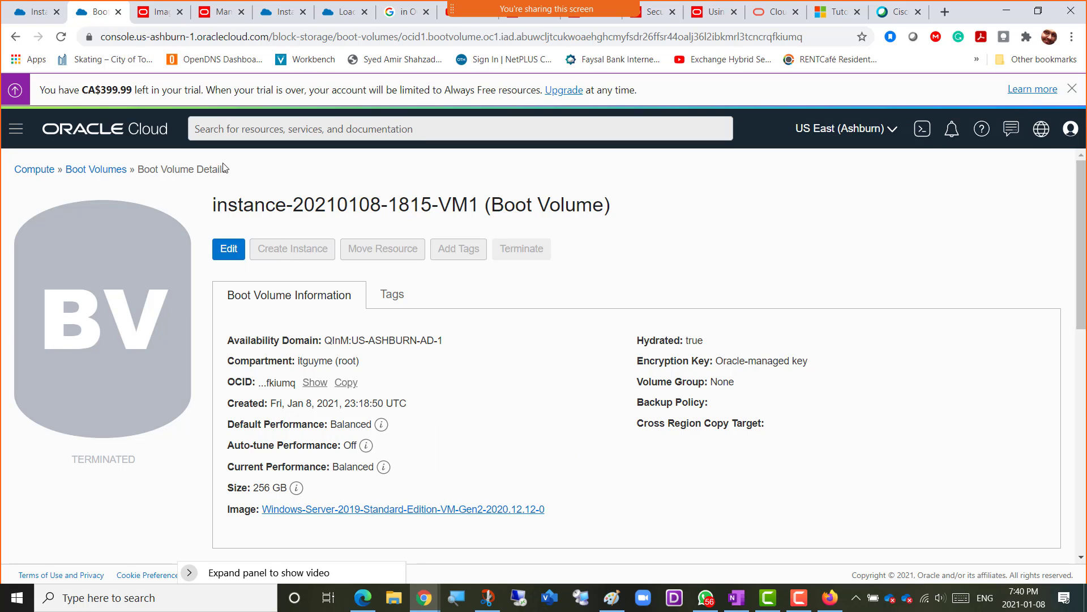
pyautogui.click(93, 169)
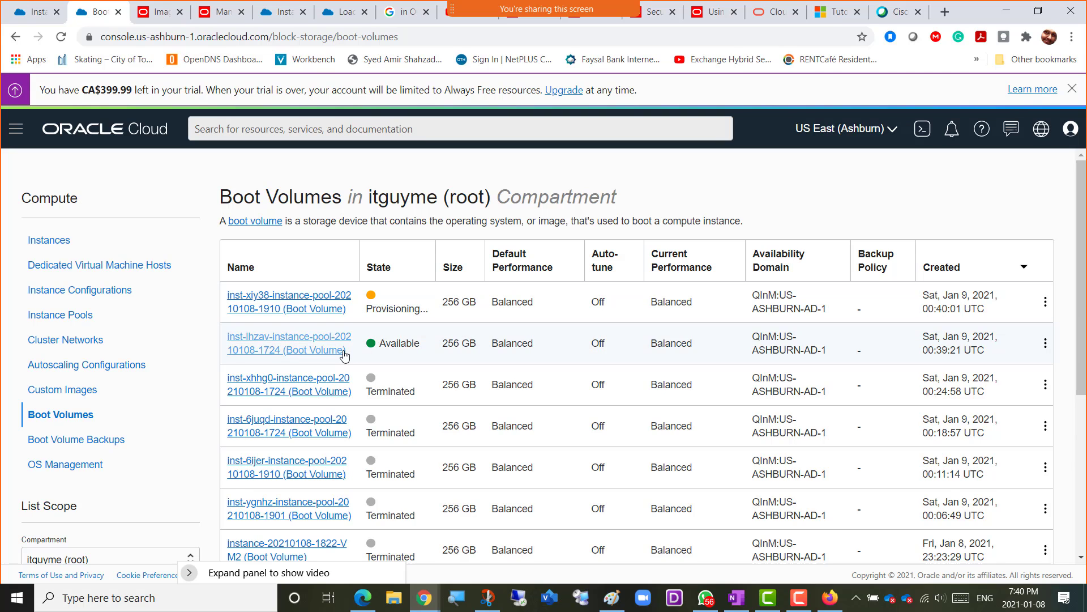
pyautogui.click(268, 351)
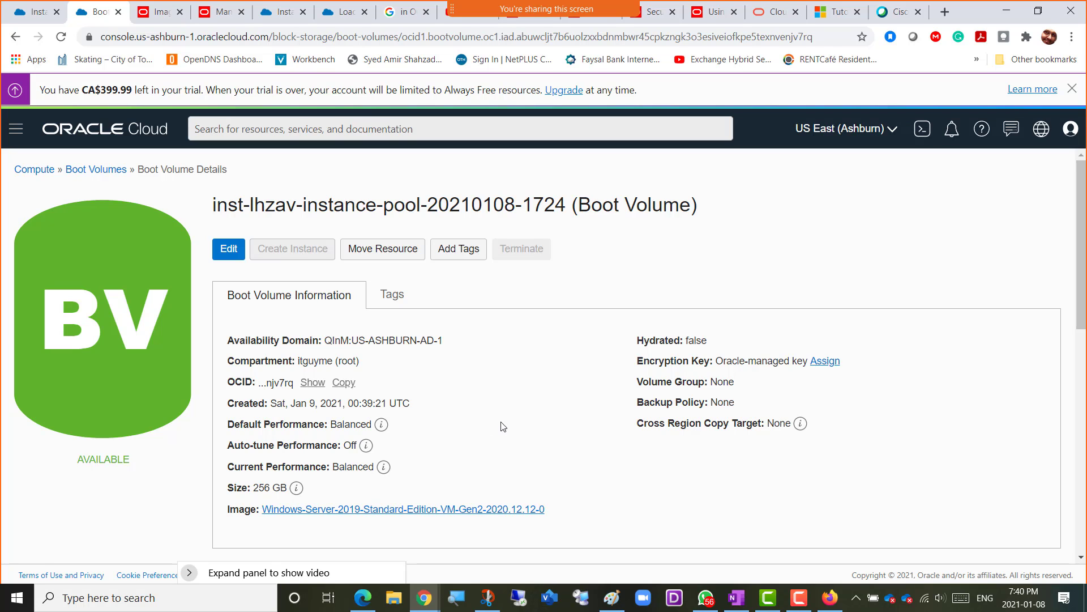
pyautogui.click(97, 169)
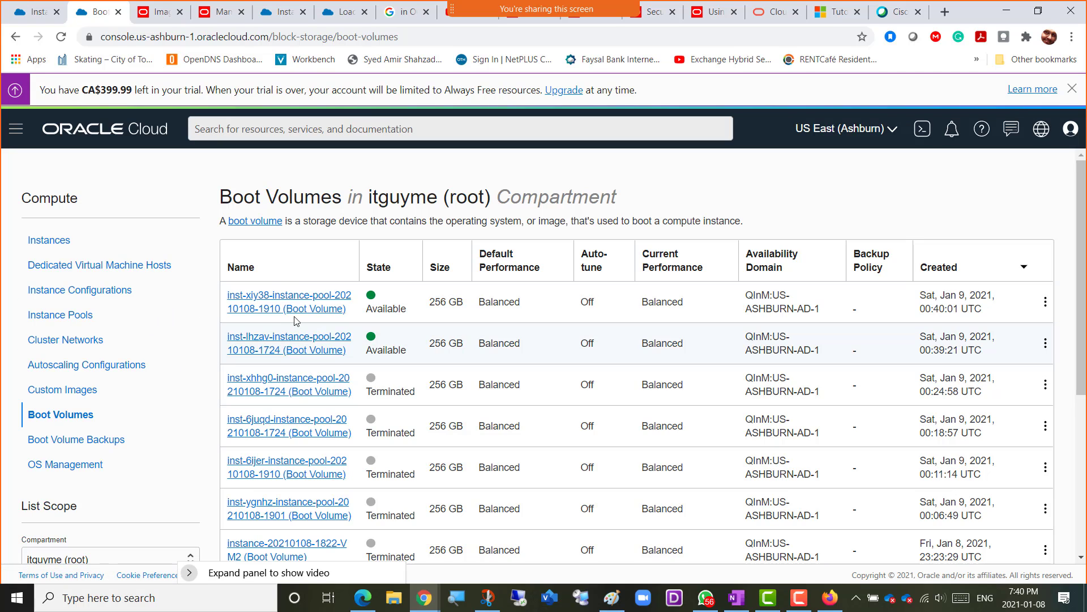
pyautogui.click(275, 299)
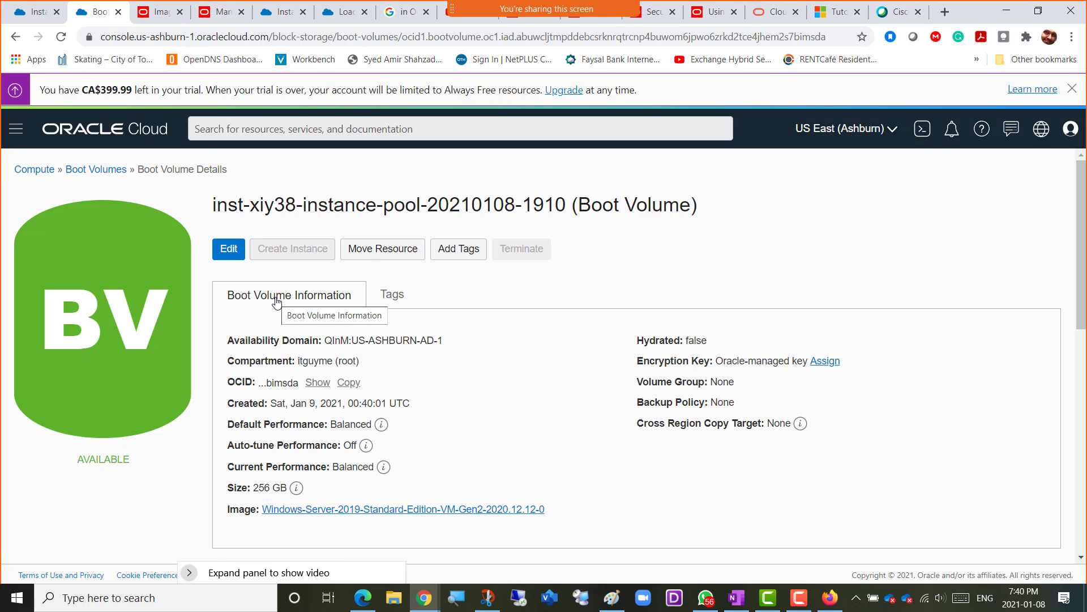
pyautogui.scroll(-8, 570, 397)
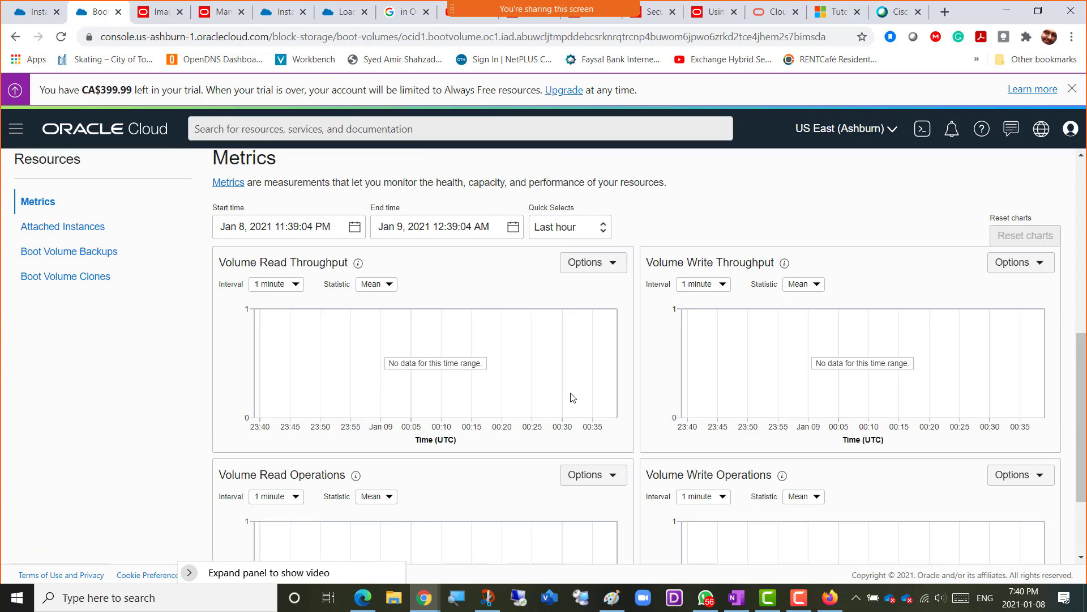
pyautogui.scroll(8, 571, 393)
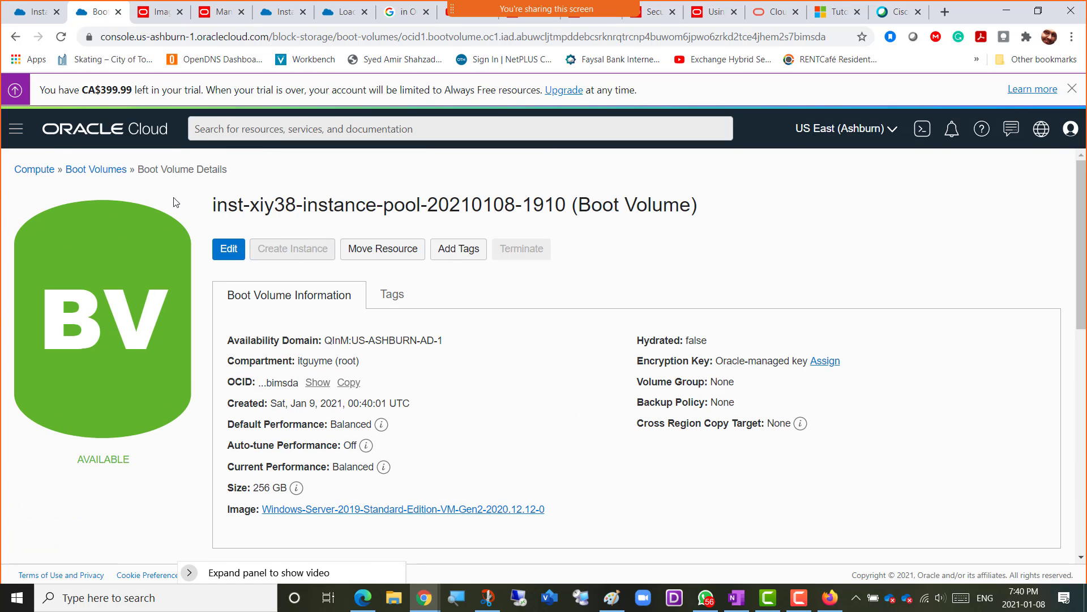
pyautogui.click(230, 250)
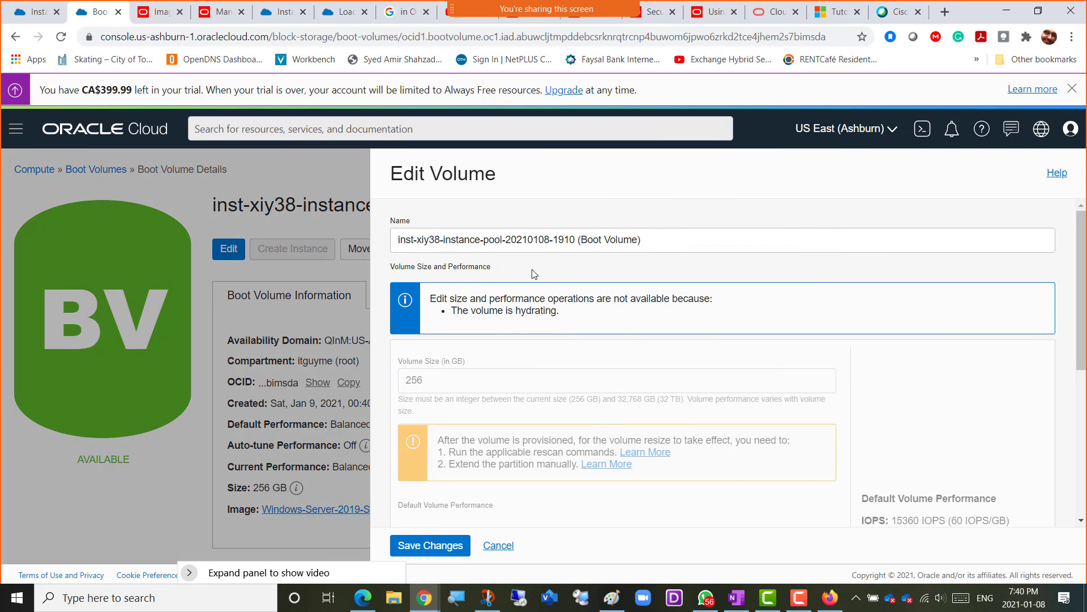
pyautogui.click(667, 243)
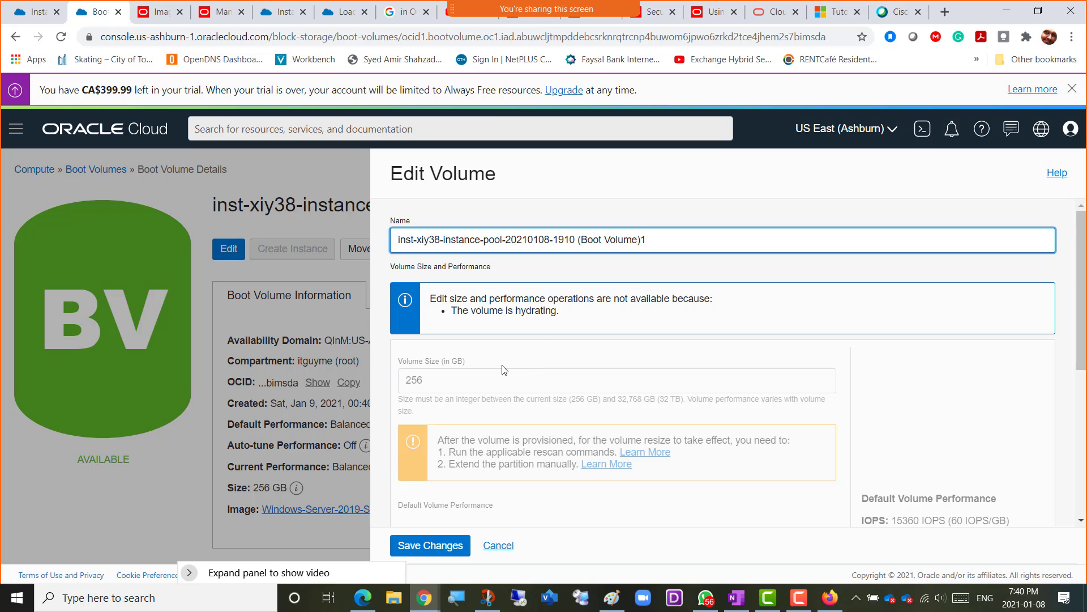
pyautogui.scroll(-5, 506, 377)
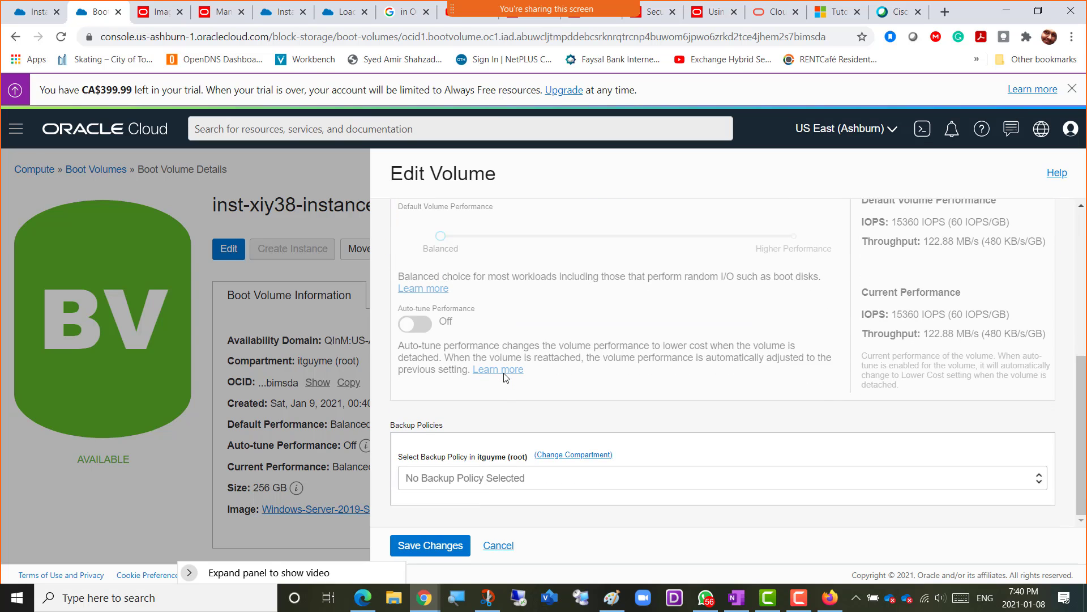
pyautogui.click(505, 479)
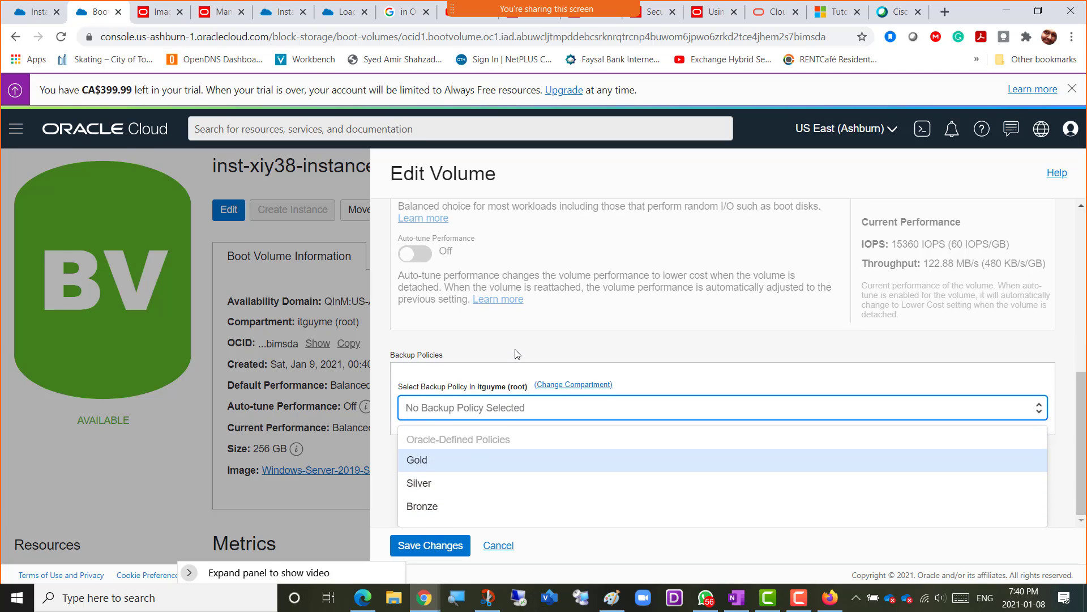
pyautogui.click(427, 508)
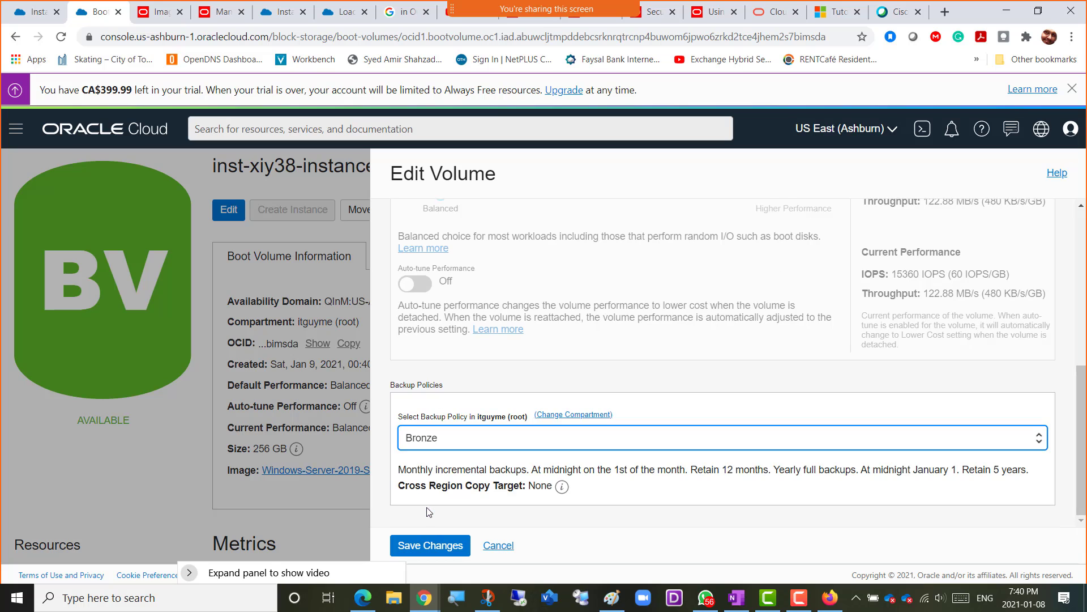
pyautogui.click(436, 547)
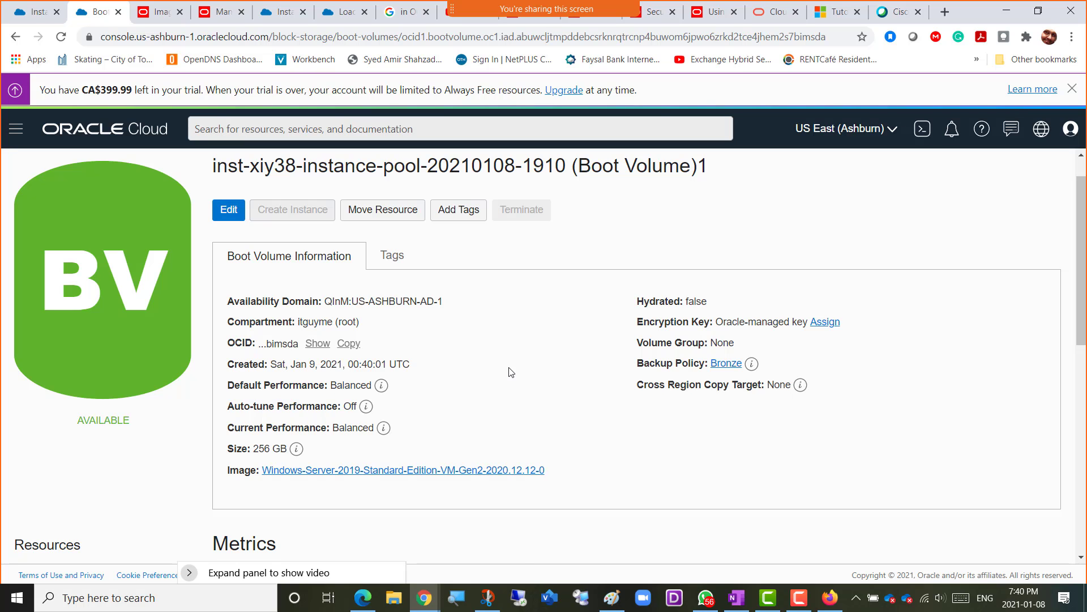
pyautogui.scroll(-8, 508, 372)
pyautogui.scroll(-3, 509, 368)
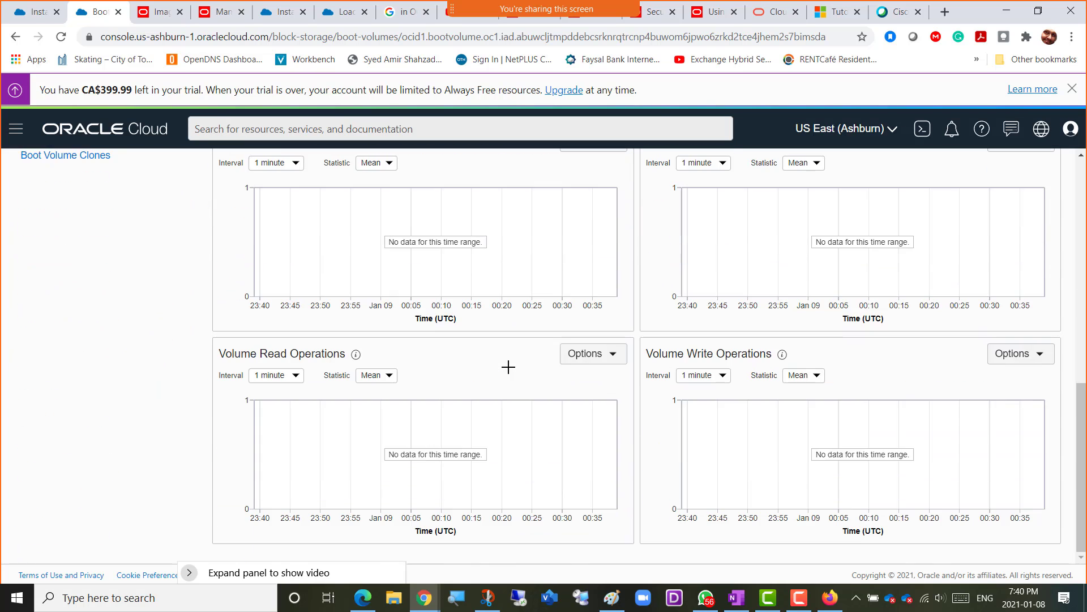
pyautogui.scroll(10, 508, 367)
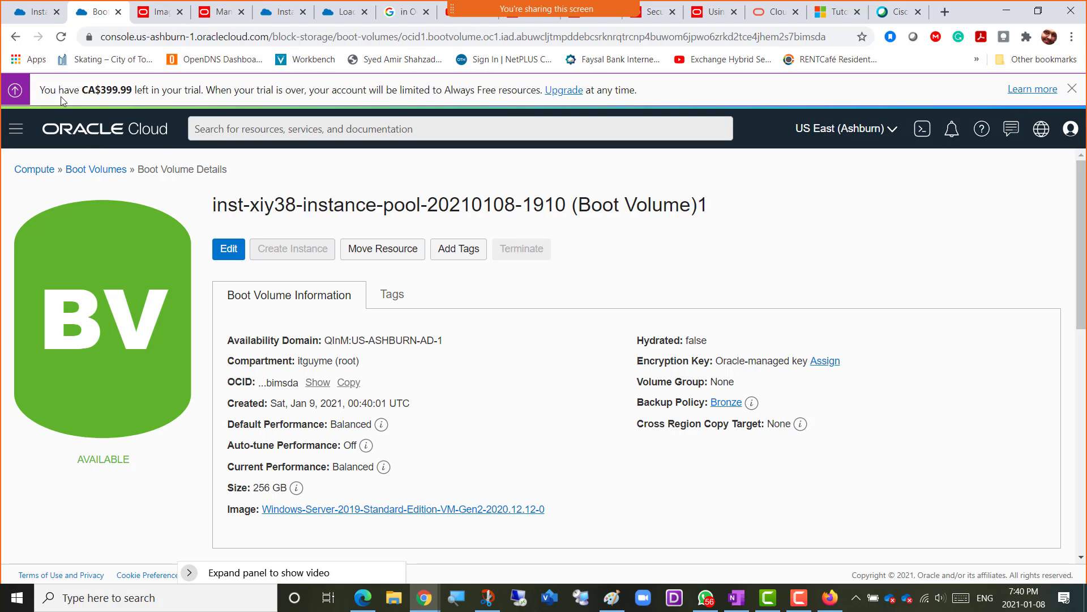
pyautogui.click(60, 36)
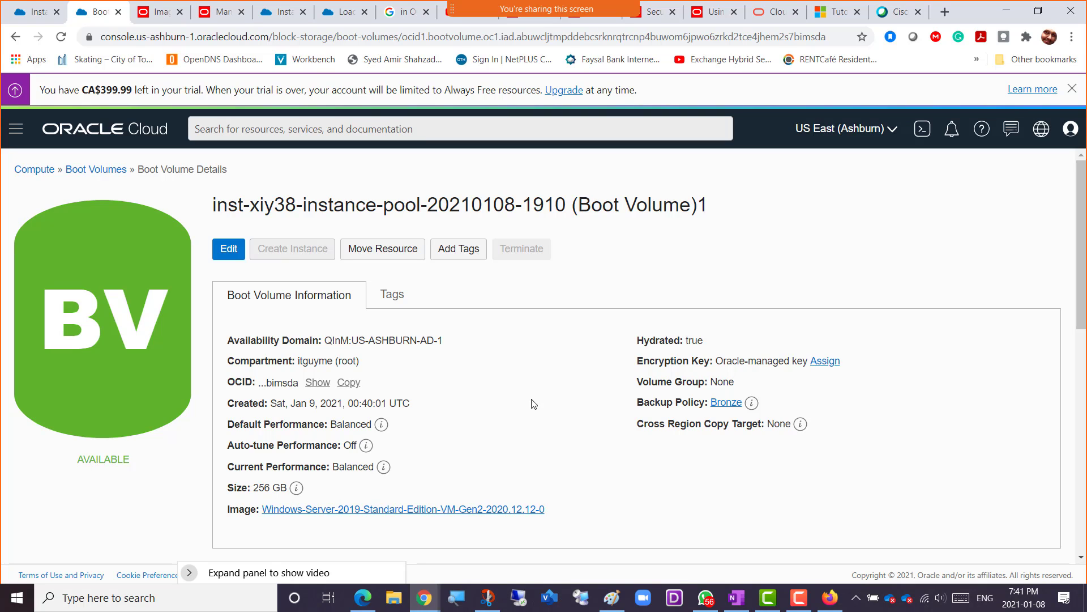
pyautogui.click(374, 262)
pyautogui.click(400, 299)
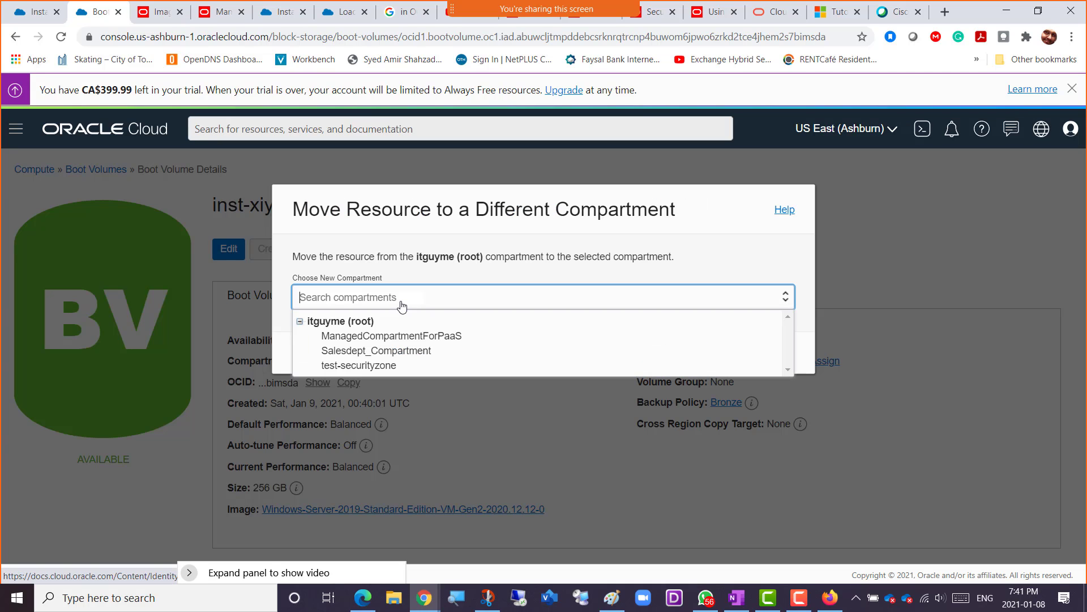
pyautogui.click(400, 352)
pyautogui.click(342, 368)
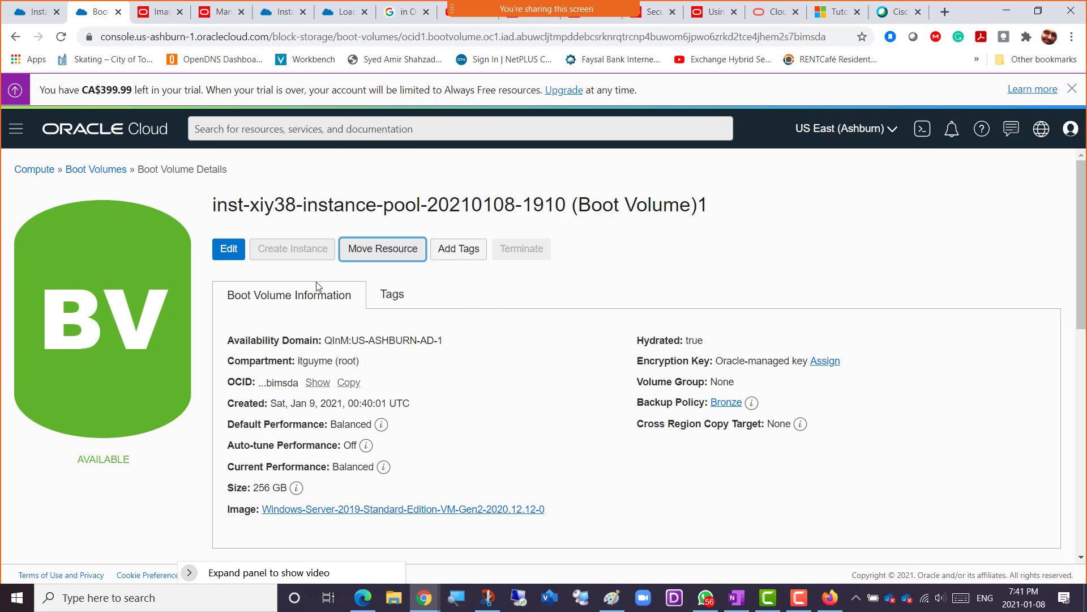
pyautogui.click(96, 170)
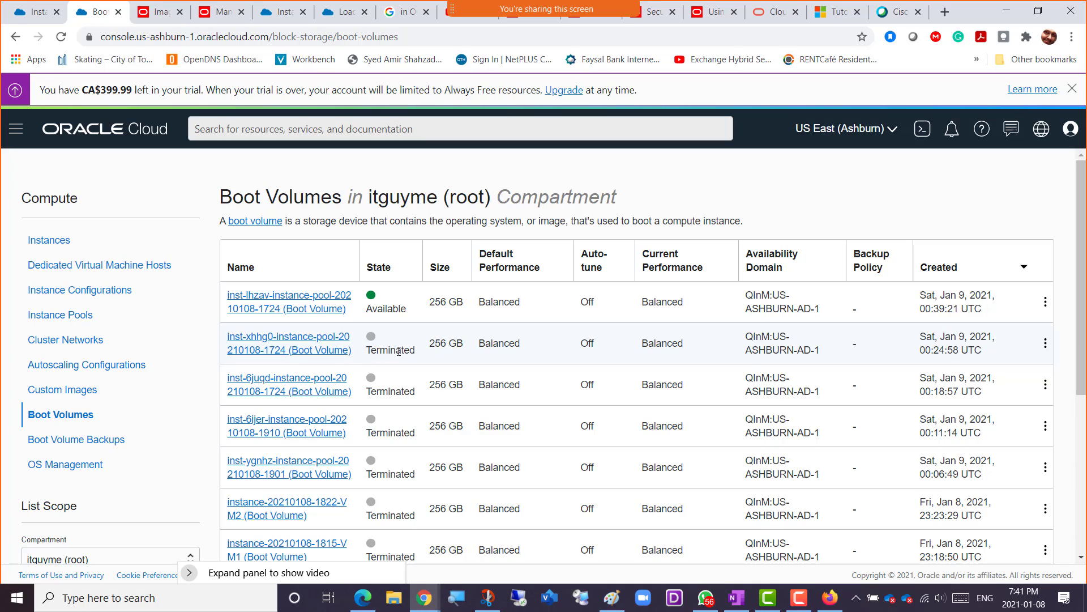
pyautogui.click(300, 312)
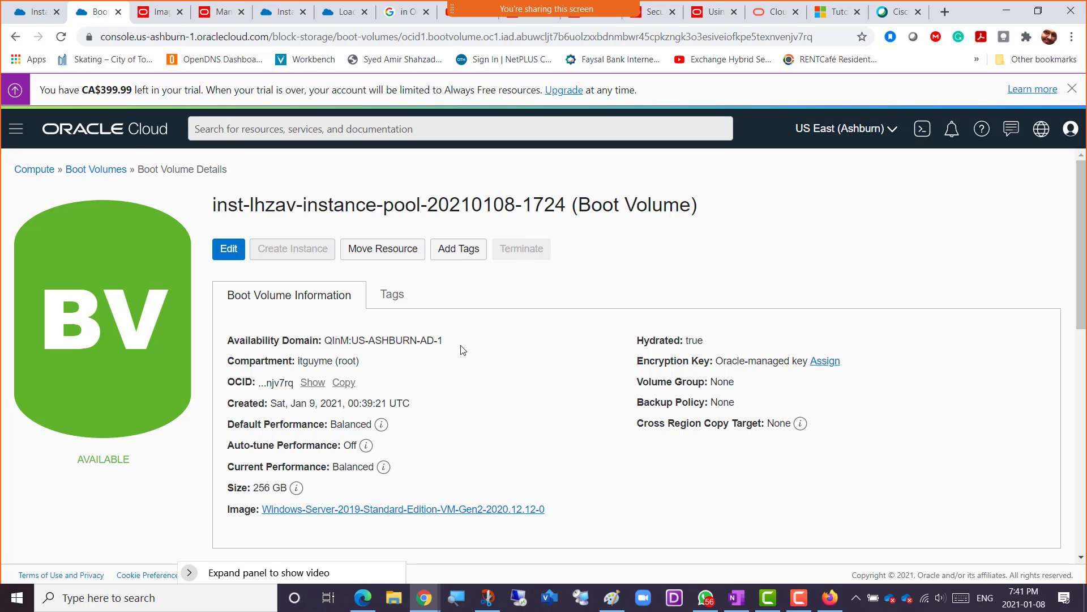
pyautogui.scroll(-10, 533, 389)
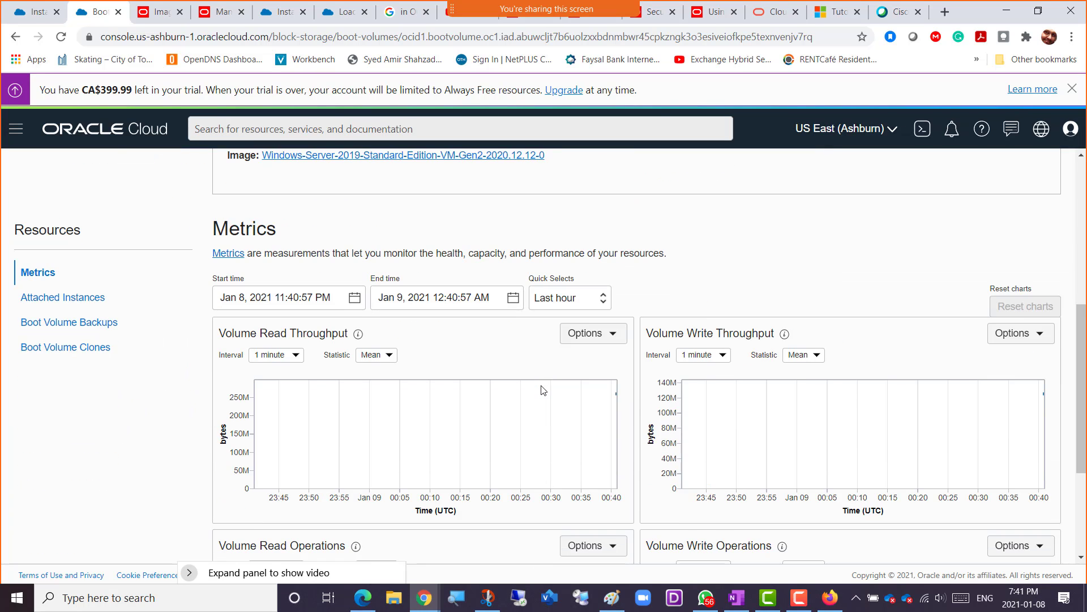
pyautogui.scroll(10, 544, 389)
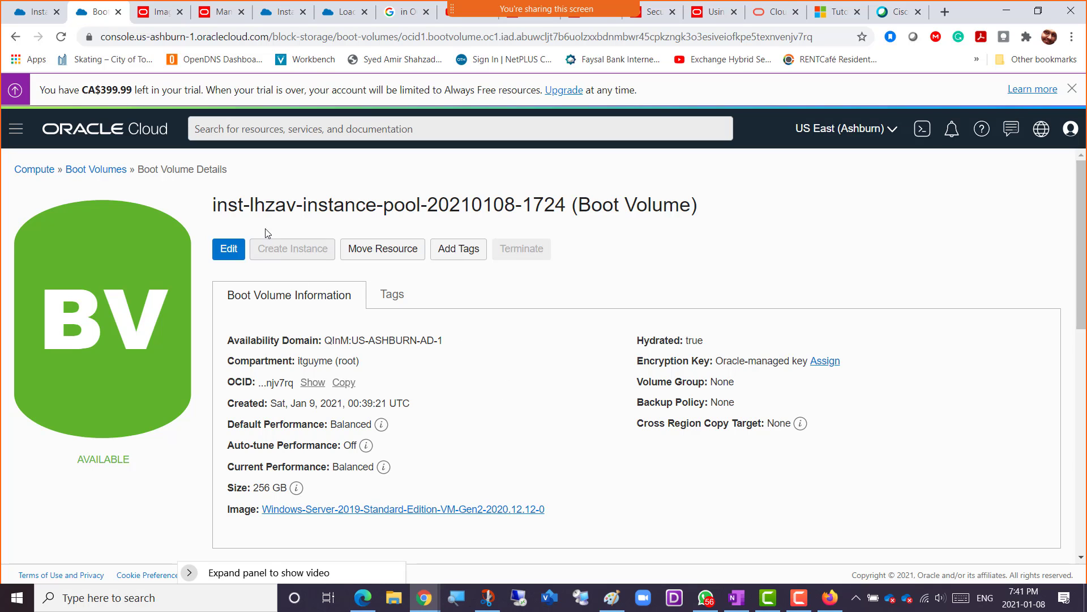
pyautogui.click(89, 171)
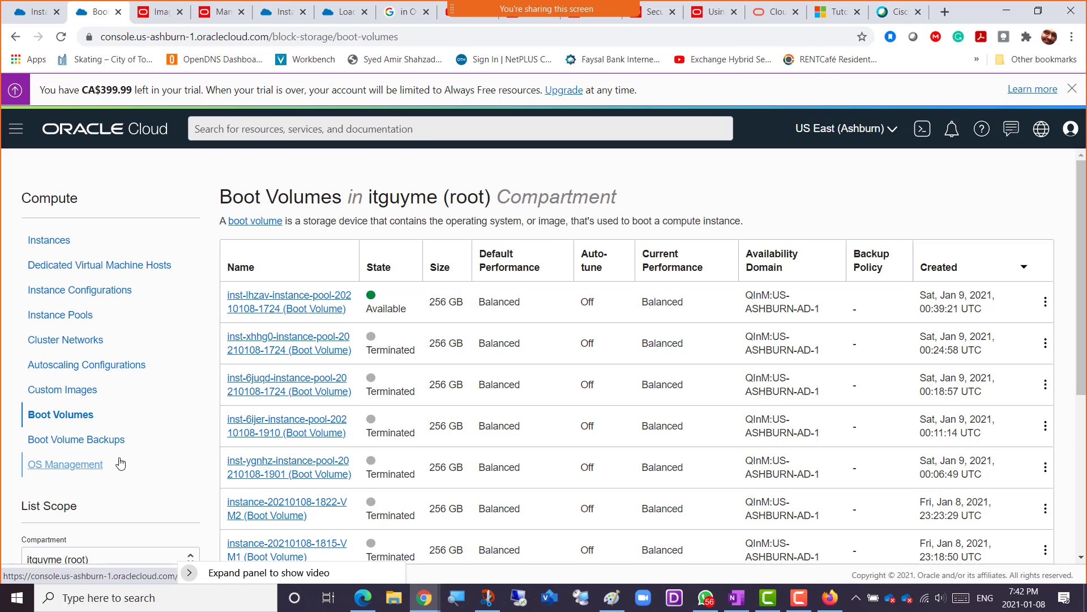
# Start a new Windows managed instance group in OS Management
pyautogui.click(64, 466)
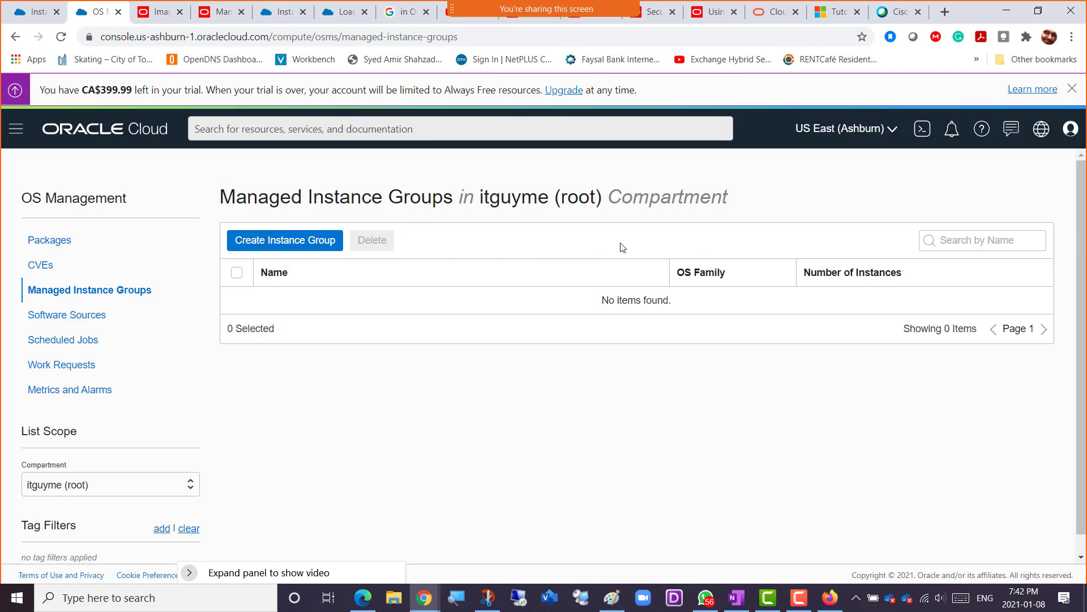
pyautogui.click(295, 244)
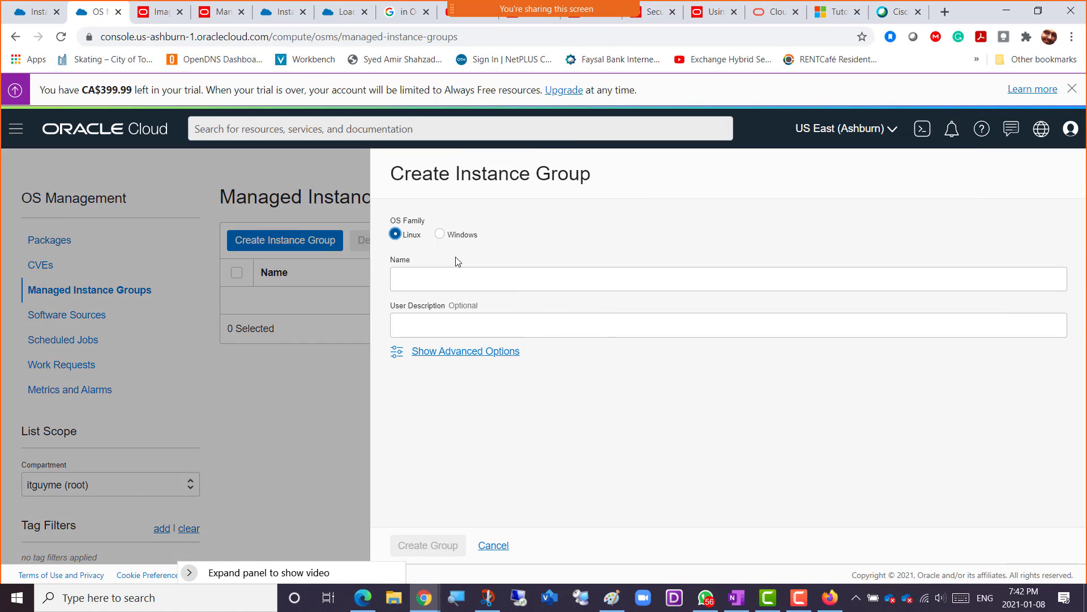
pyautogui.click(440, 234)
pyautogui.click(444, 353)
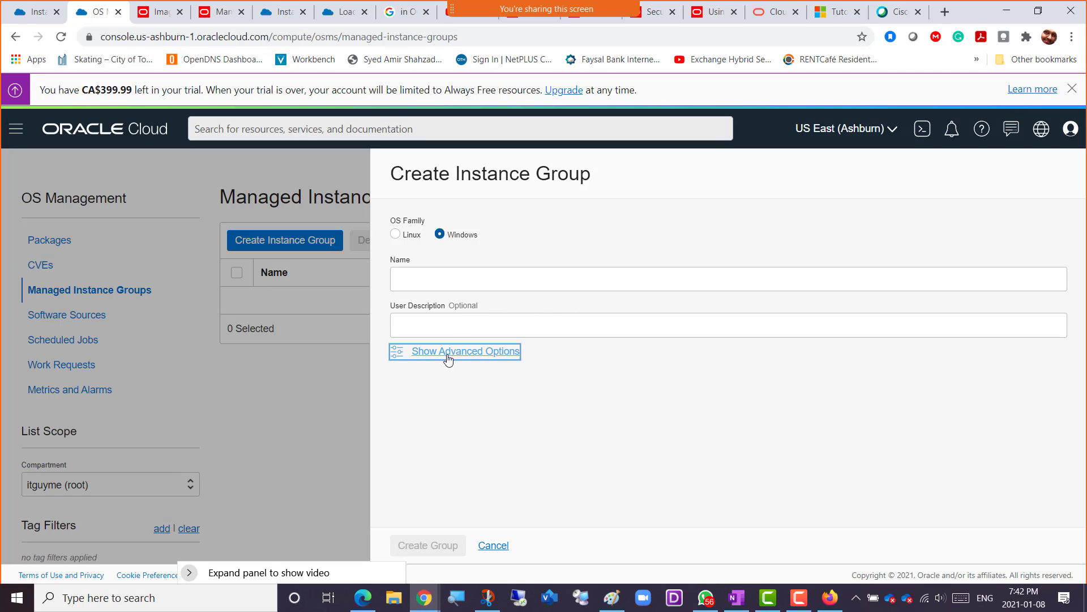
pyautogui.click(437, 278)
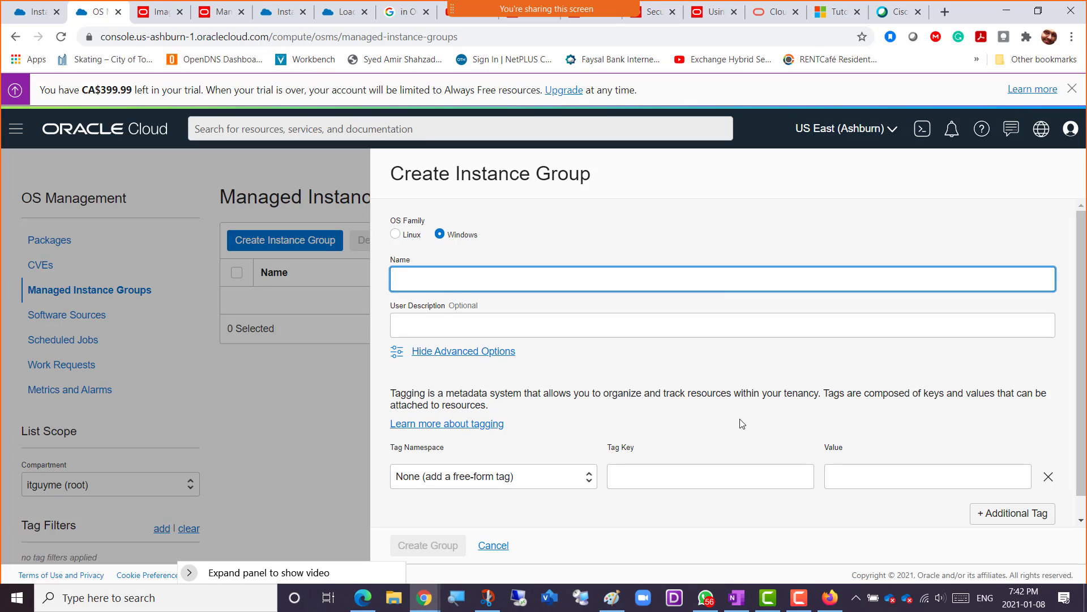
pyautogui.scroll(-1, 742, 424)
pyautogui.scroll(1, 742, 423)
# Name and describe the group 'test', submit it, then cancel after the error
pyautogui.write('test')
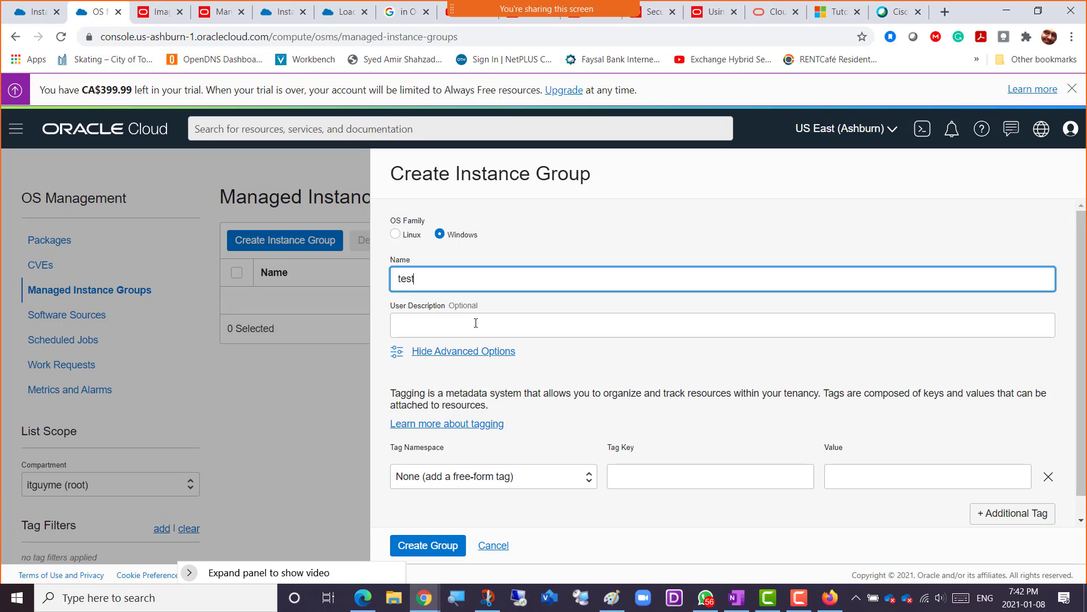
pyautogui.click(475, 323)
pyautogui.write('test')
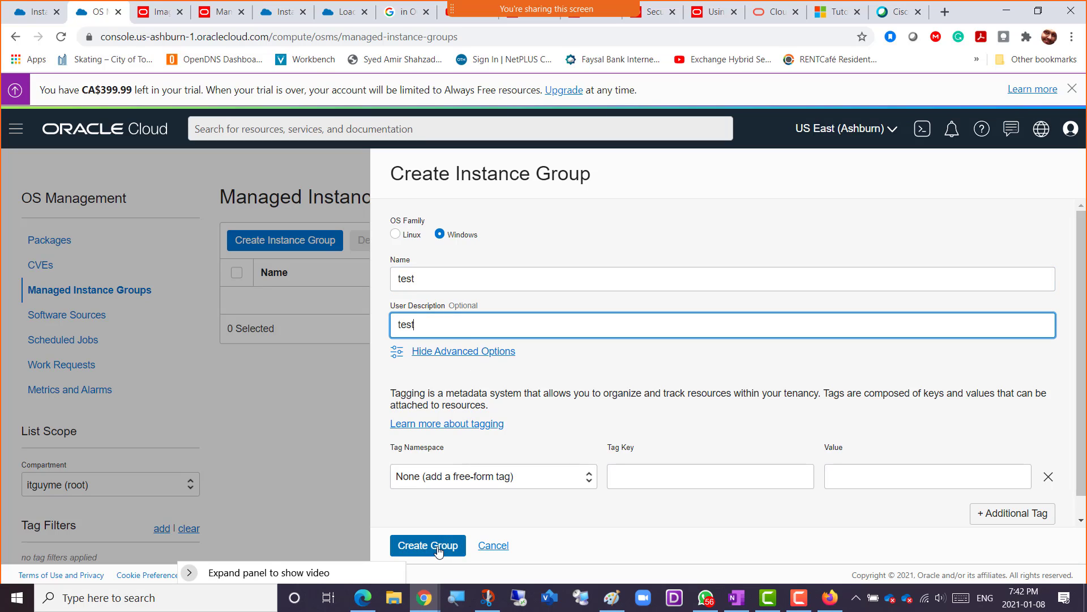
pyautogui.click(438, 547)
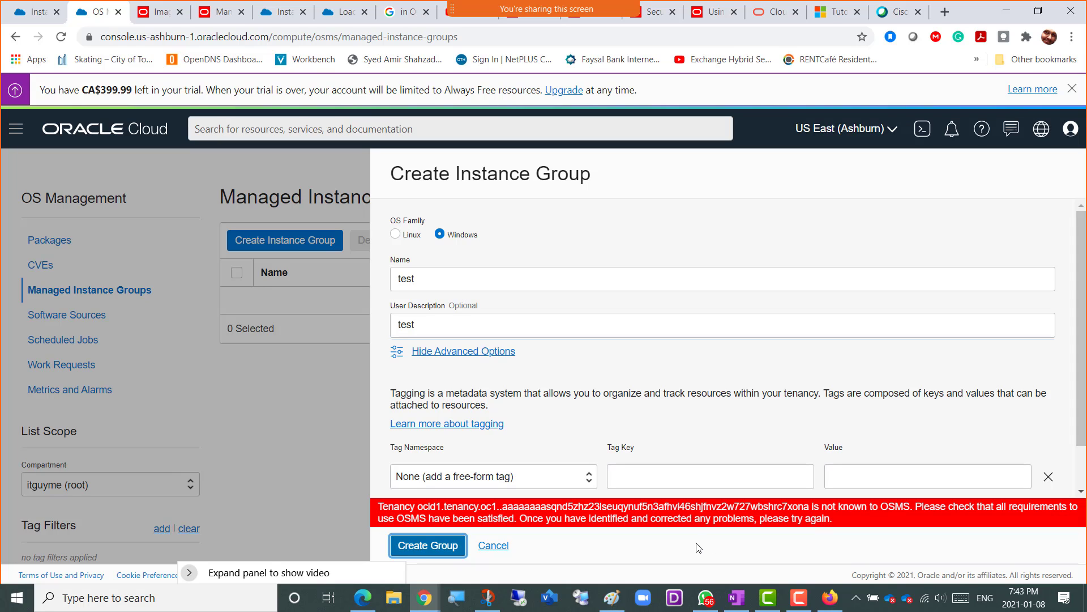
pyautogui.click(494, 547)
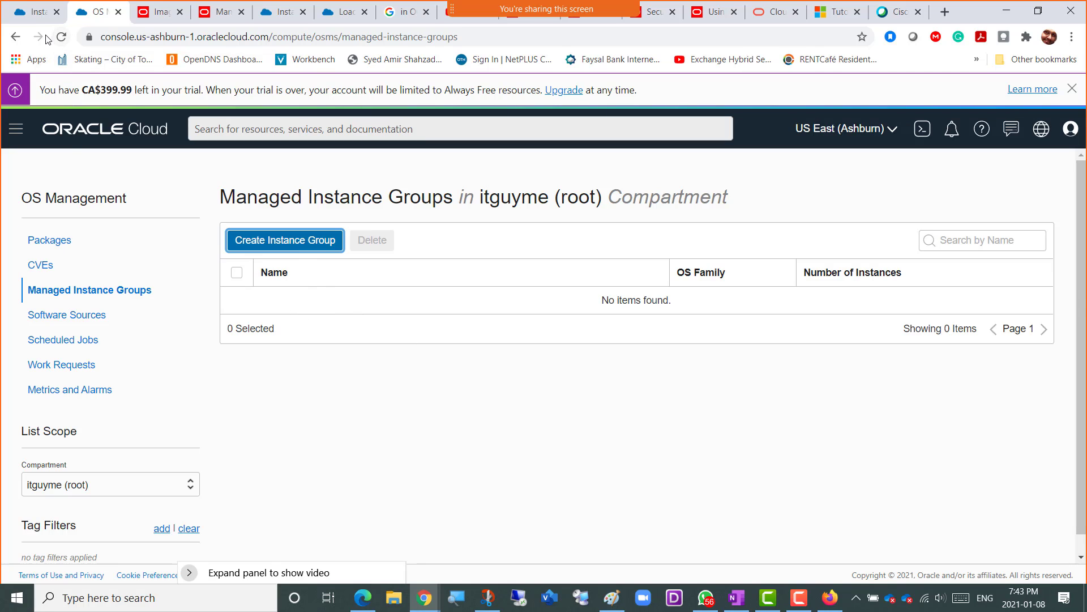
pyautogui.click(30, 21)
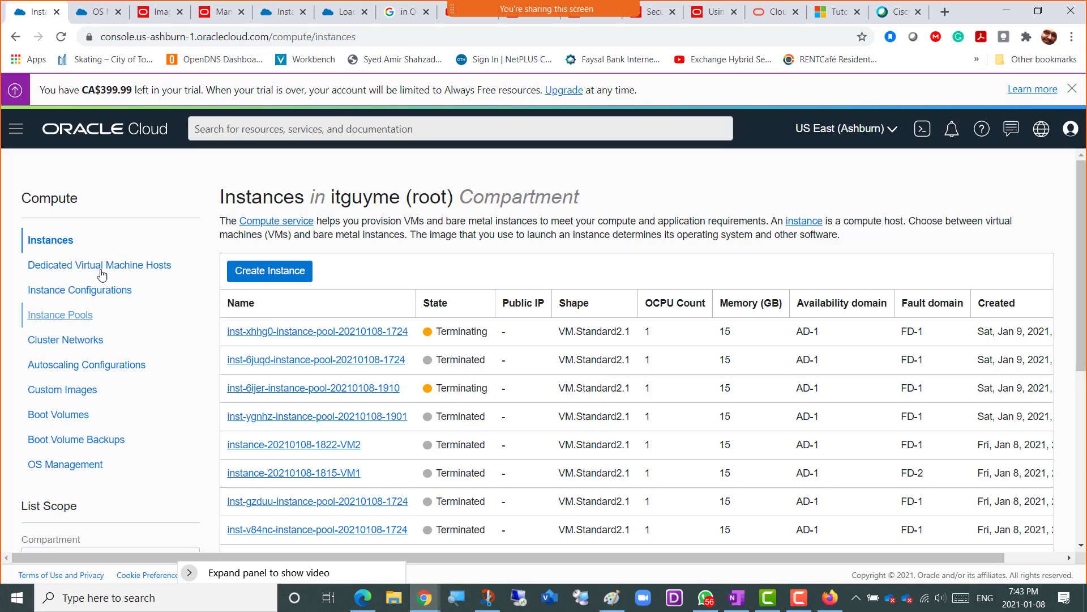
pyautogui.click(61, 36)
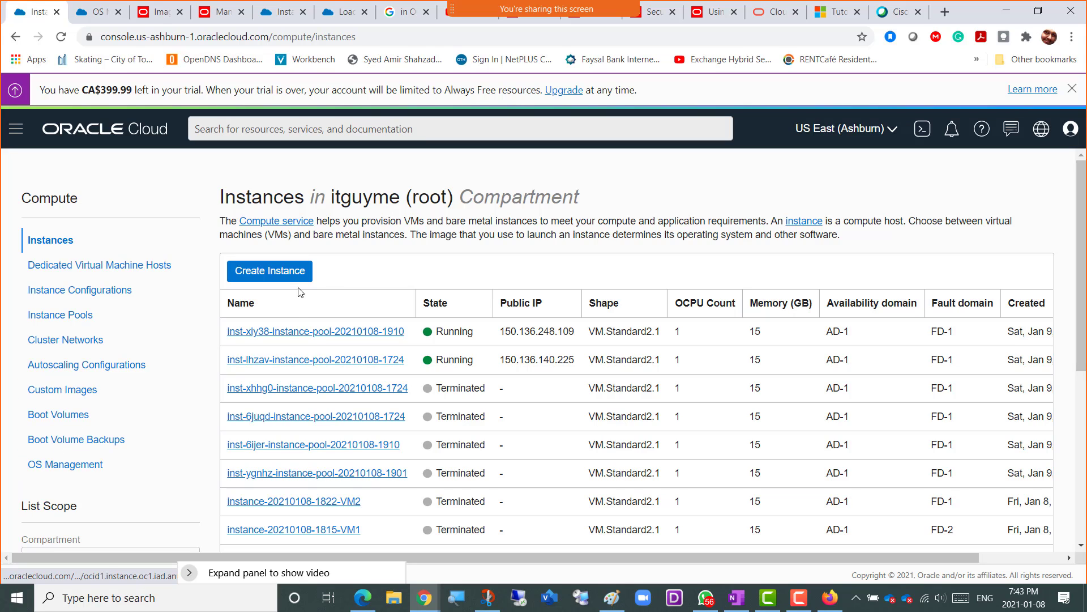
pyautogui.click(57, 466)
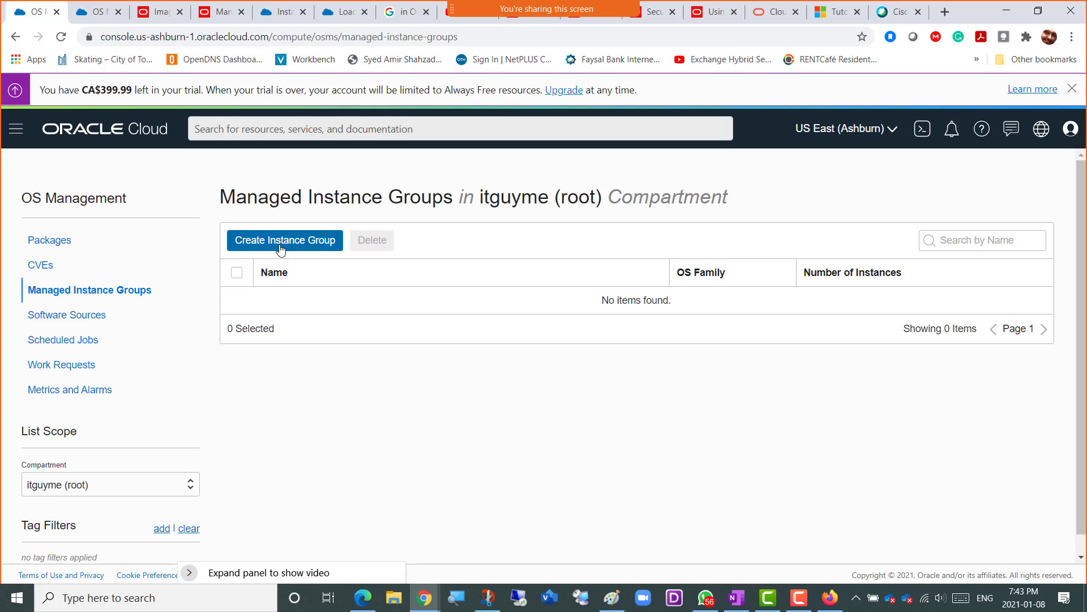
pyautogui.click(280, 241)
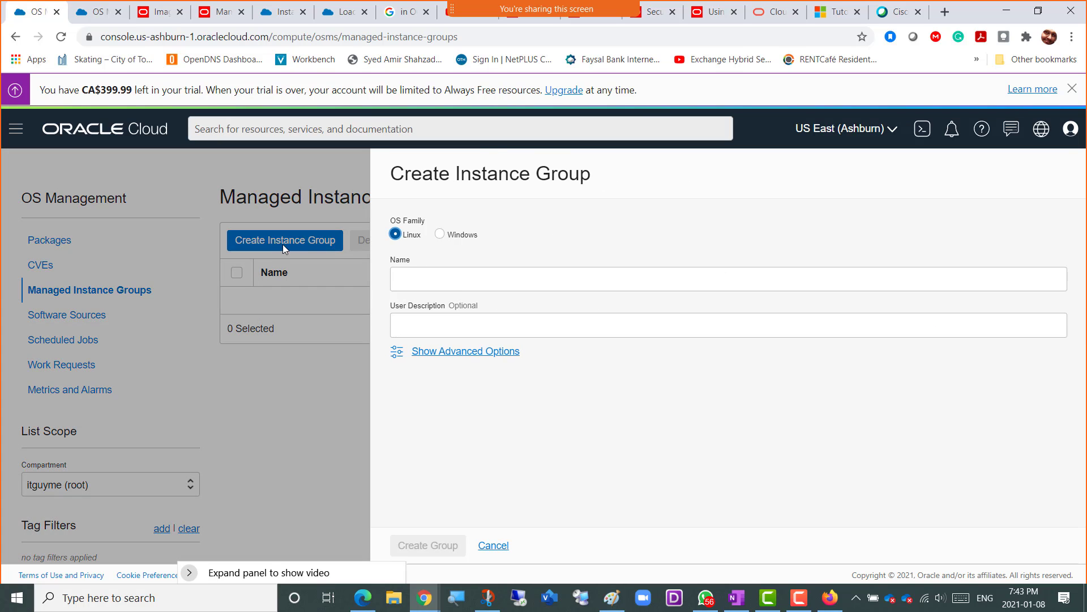
pyautogui.click(439, 234)
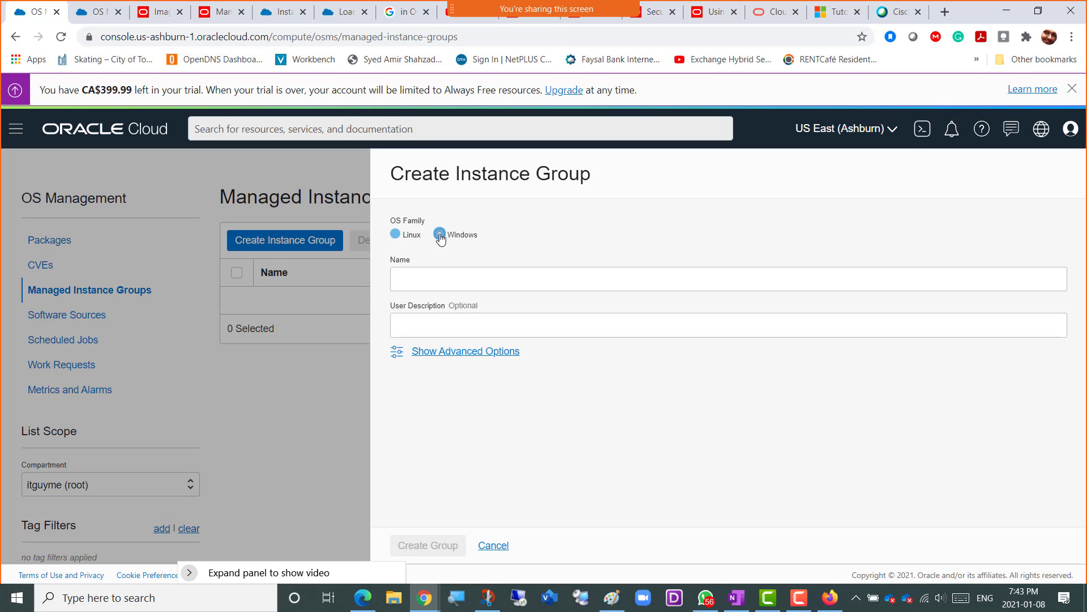
pyautogui.click(442, 283)
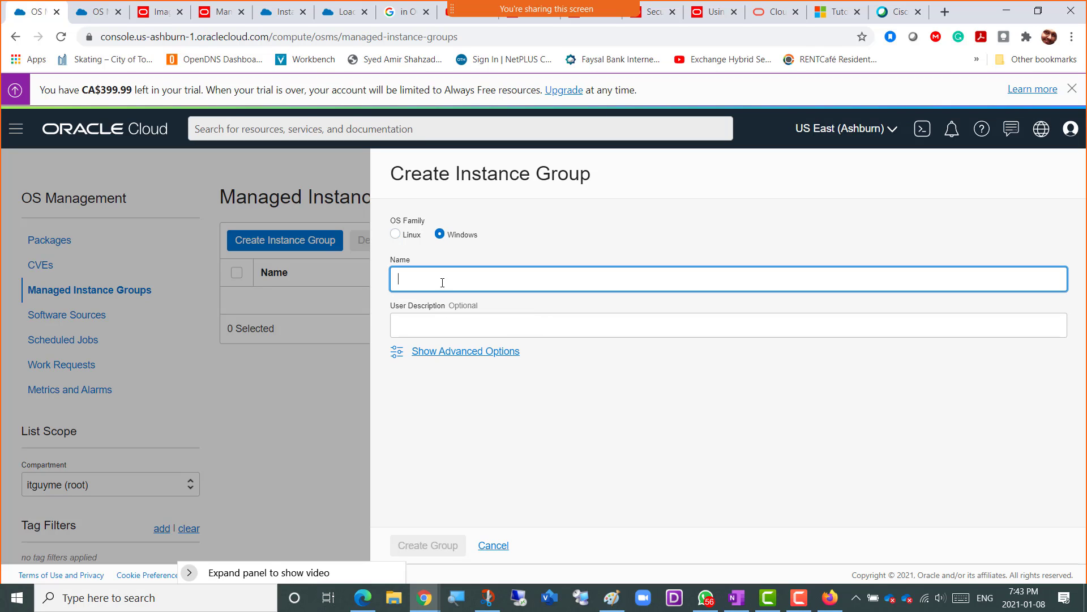
pyautogui.write('test')
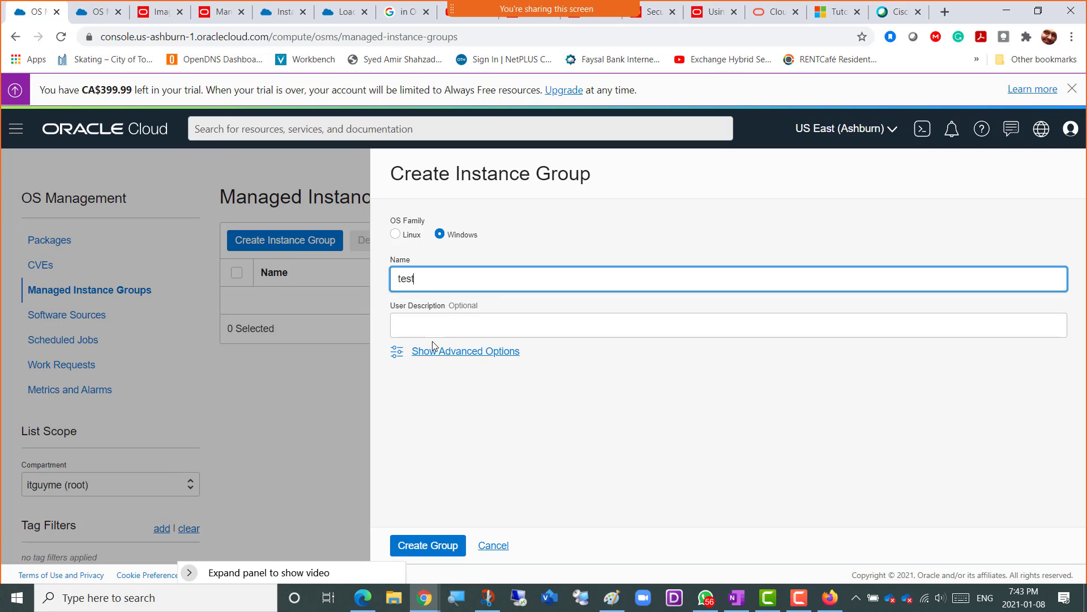
pyautogui.click(420, 548)
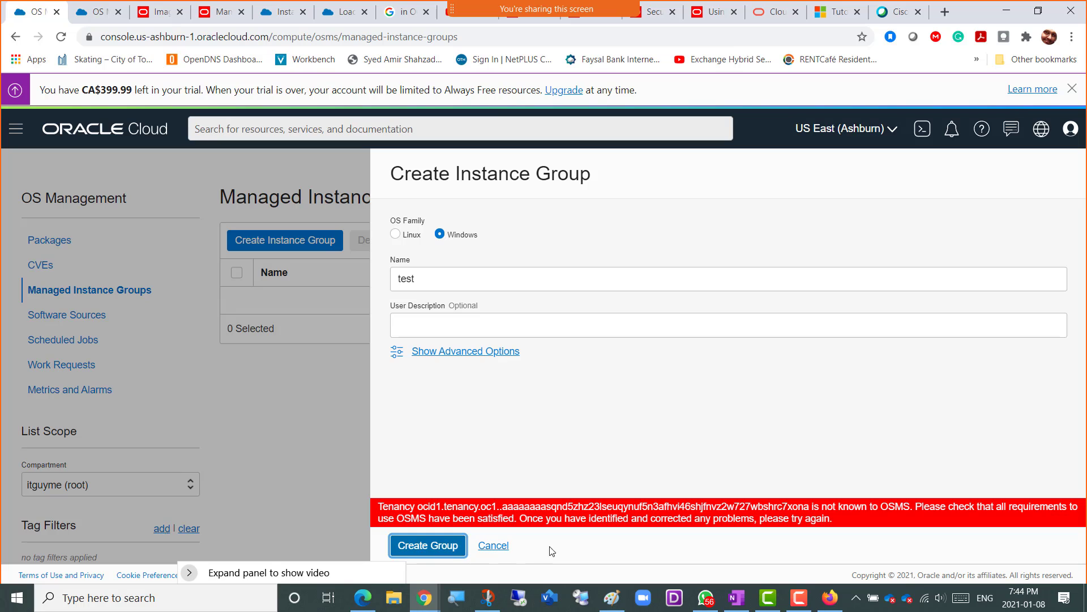
pyautogui.click(492, 545)
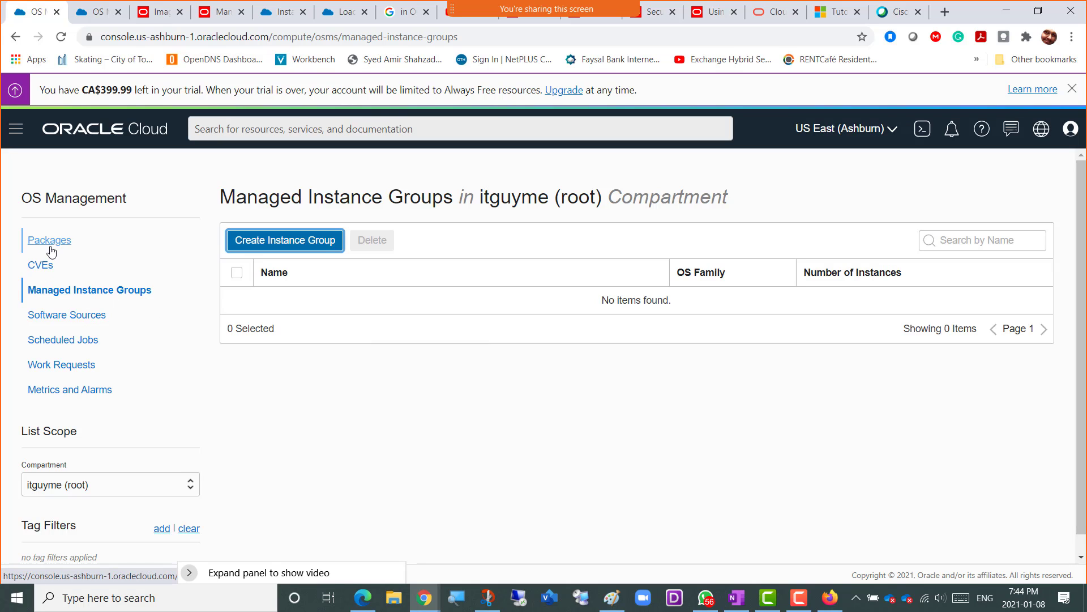
# Browse the OS Management Packages and CVEs pages, then return to Managed Instance Groups
pyautogui.scroll(-2, 181, 397)
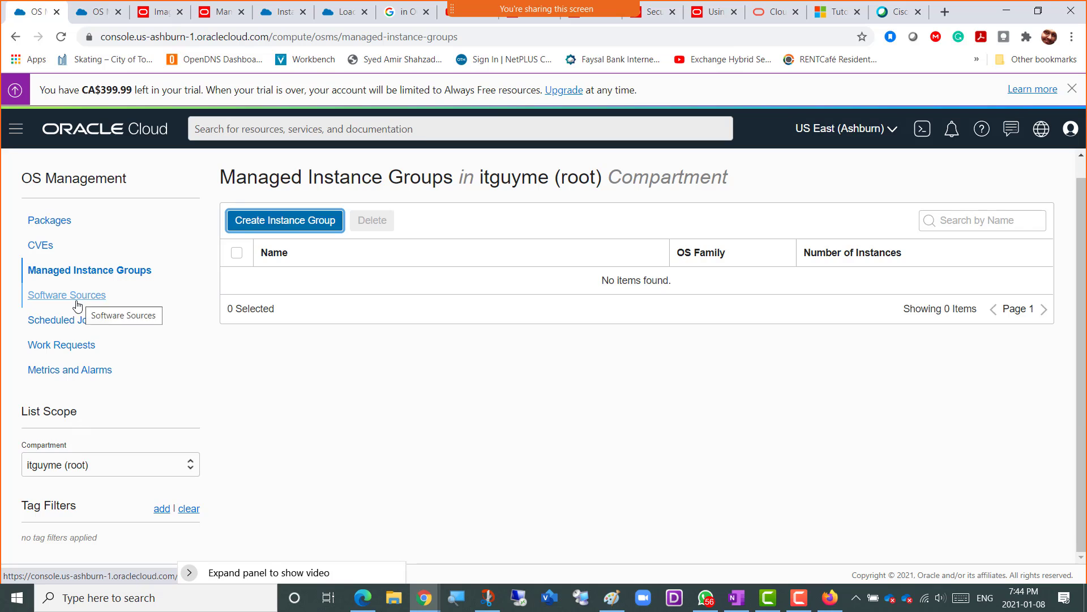
pyautogui.click(43, 224)
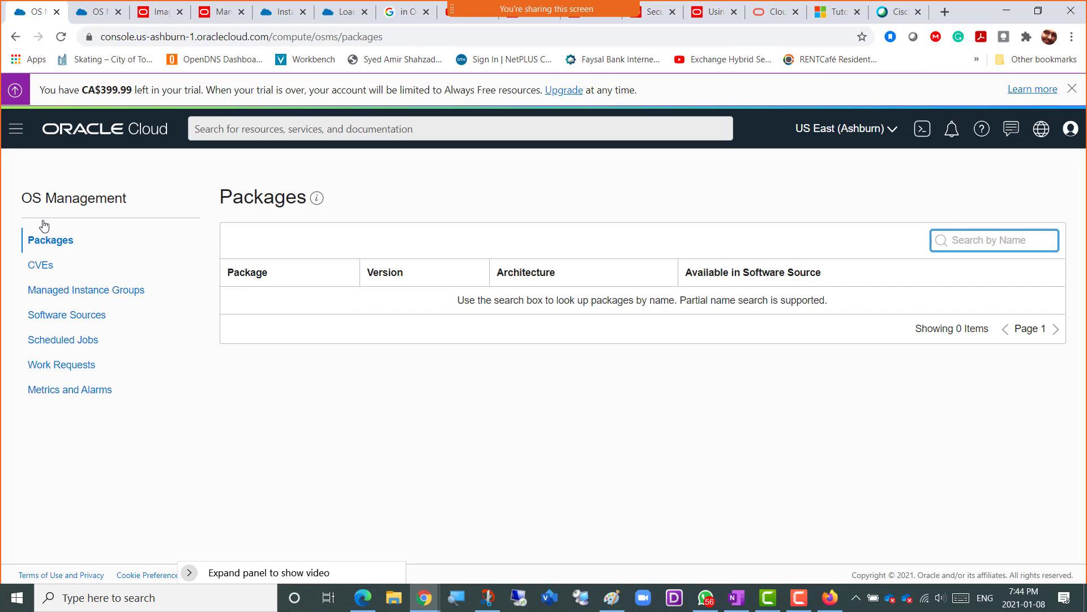
pyautogui.click(46, 268)
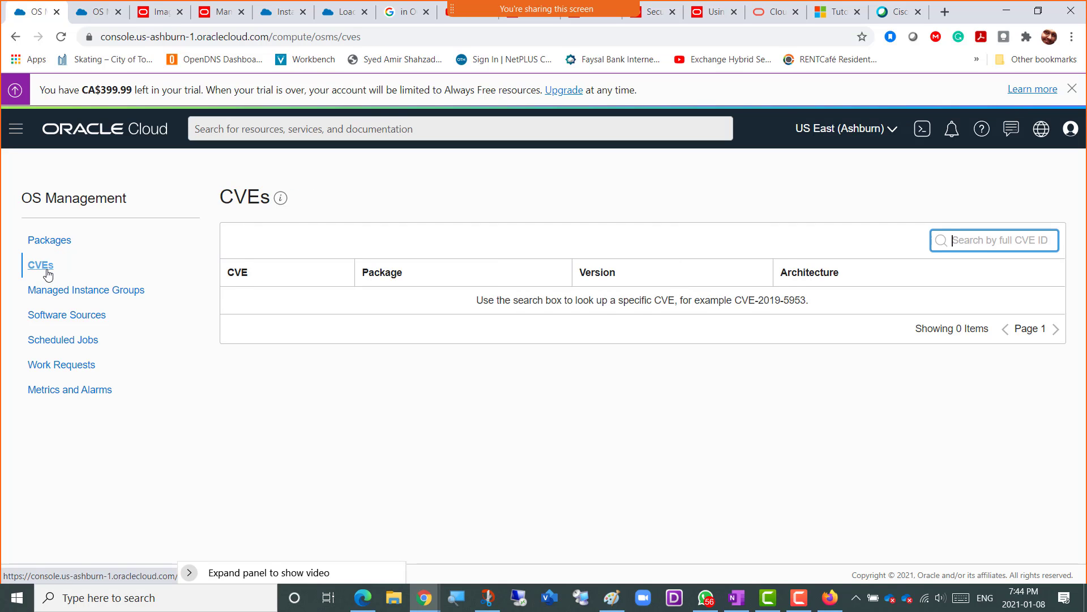
pyautogui.click(48, 298)
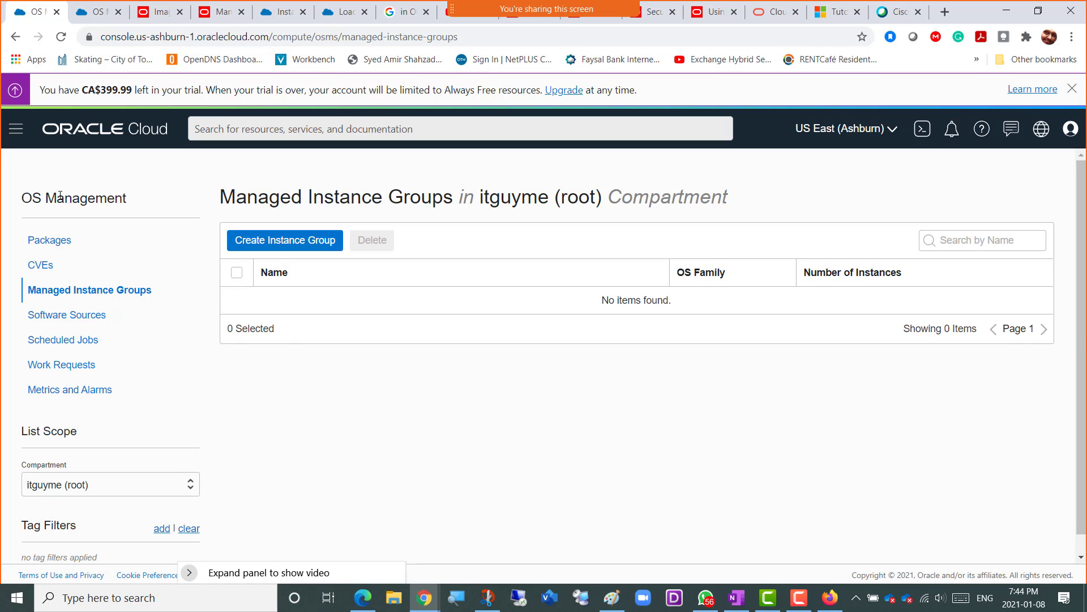
# Go from the console home page to the Compute Instances list
pyautogui.click(85, 132)
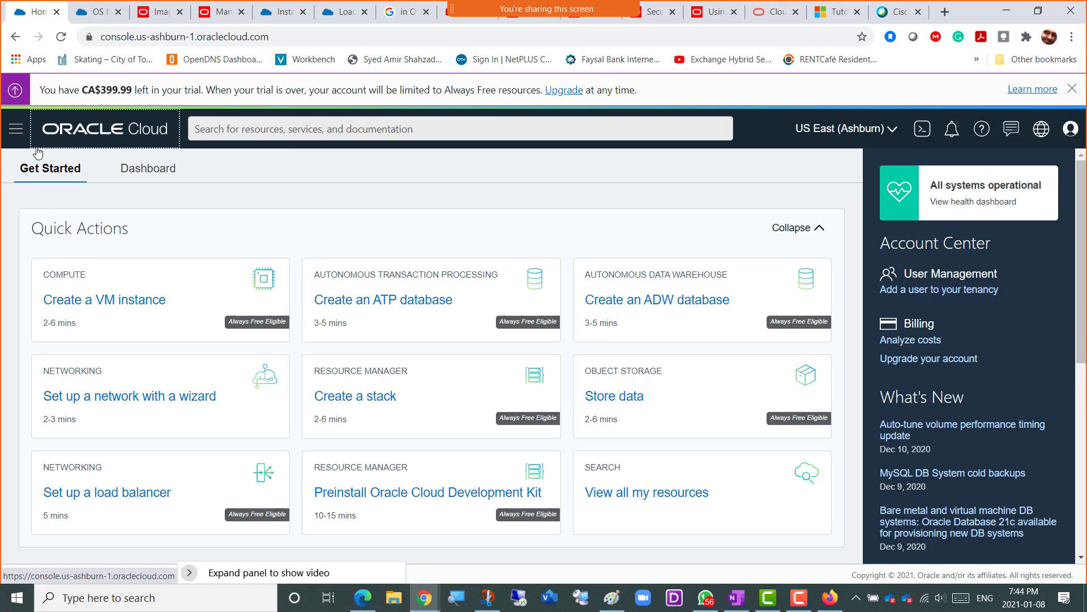
pyautogui.click(15, 129)
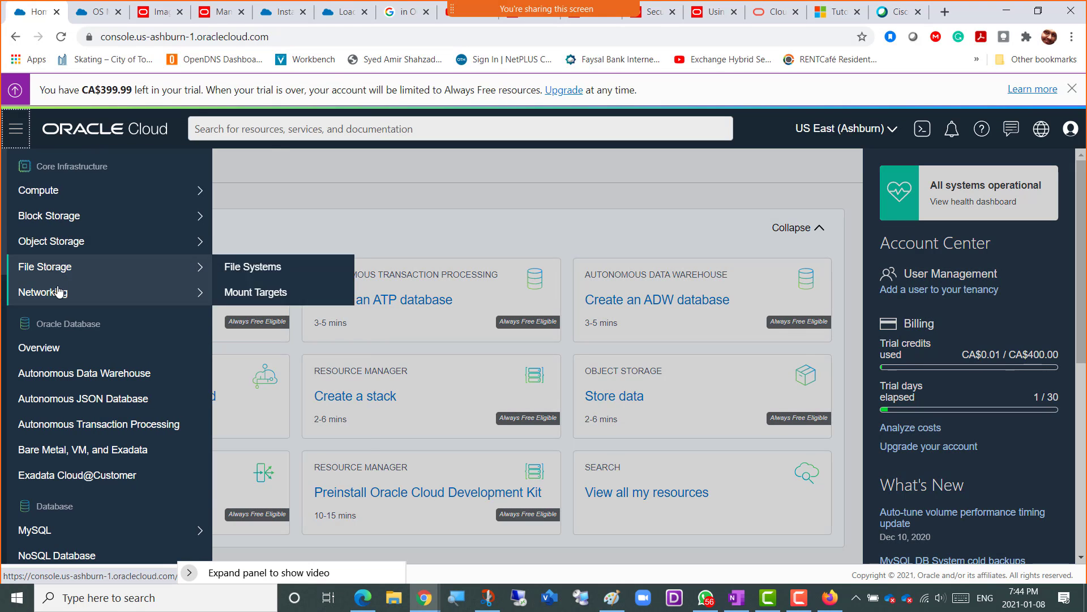
pyautogui.click(61, 195)
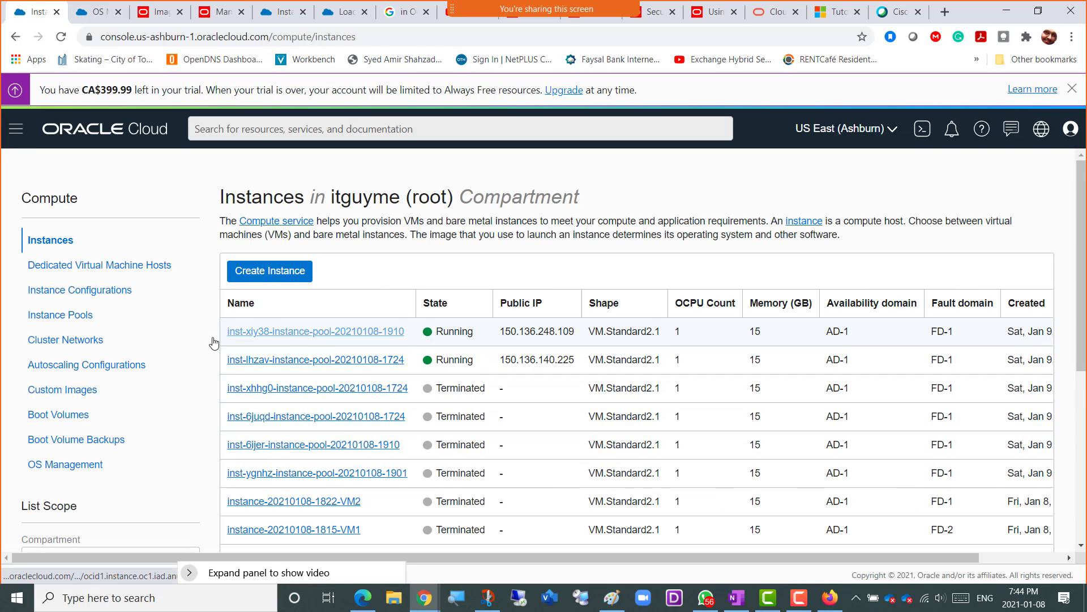
pyautogui.click(61, 365)
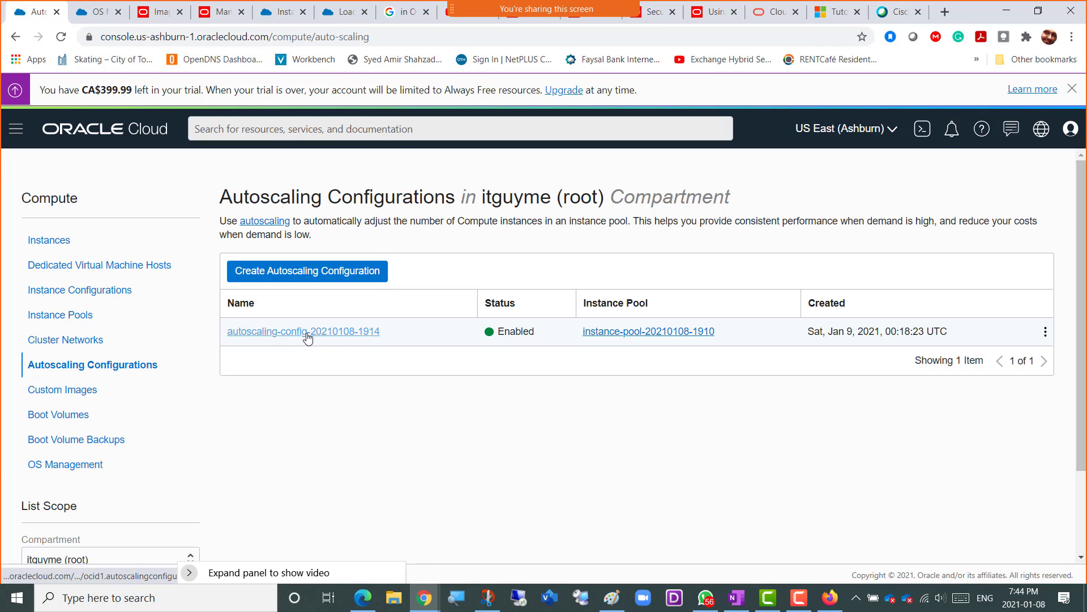
pyautogui.click(305, 332)
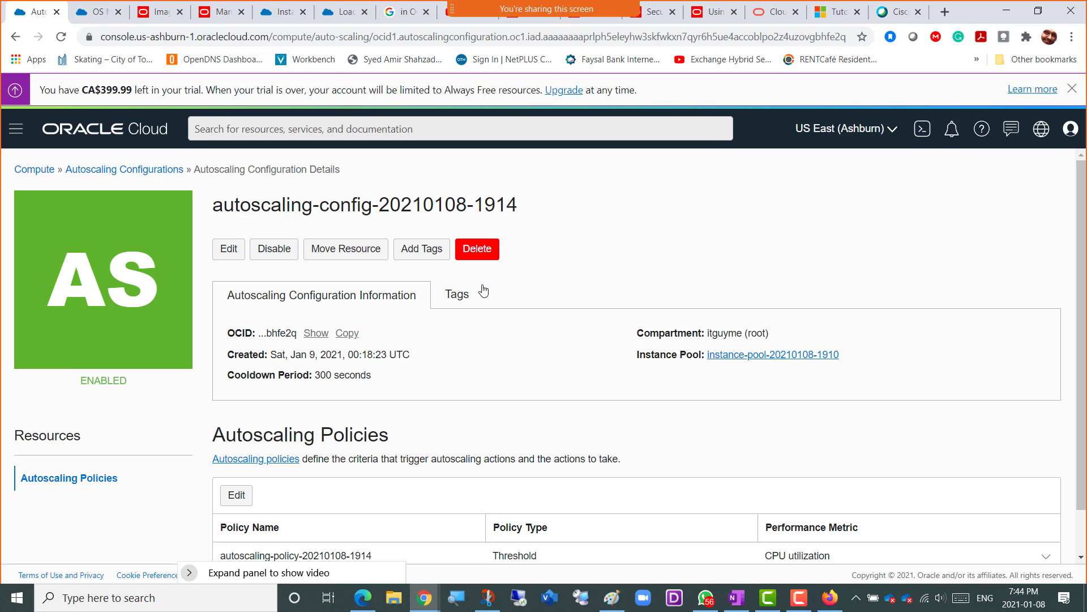
pyautogui.click(478, 250)
pyautogui.click(314, 306)
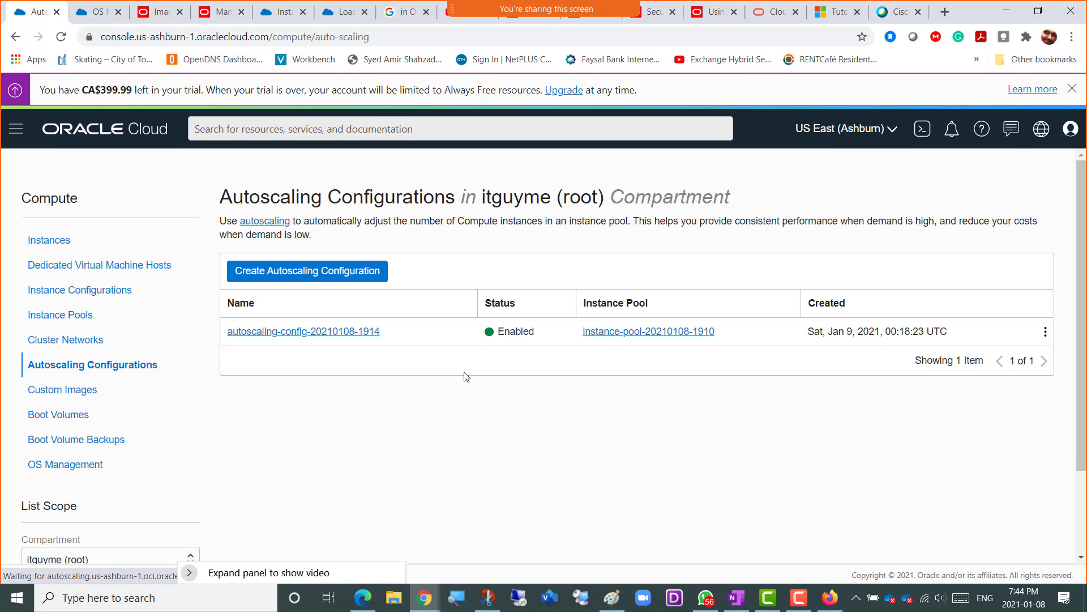
pyautogui.click(51, 241)
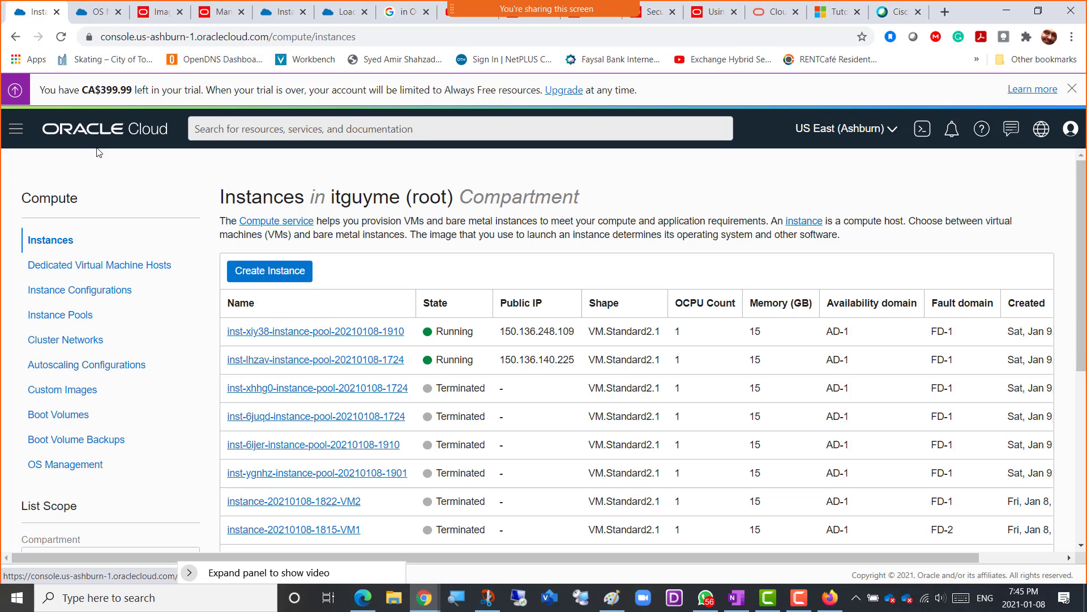
pyautogui.click(61, 36)
pyautogui.click(69, 317)
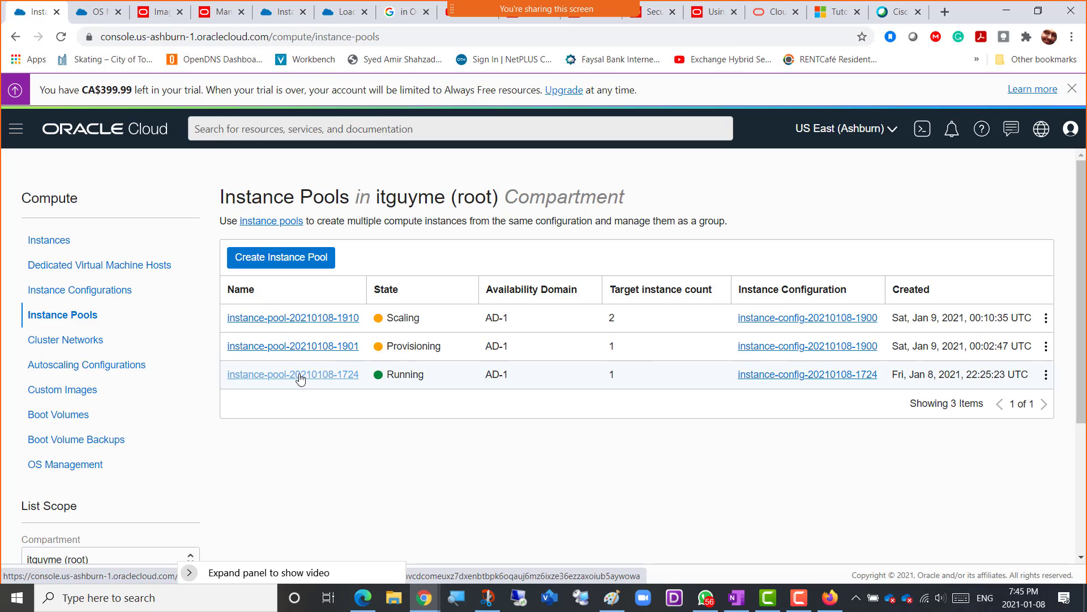
pyautogui.click(1046, 375)
pyautogui.click(1005, 500)
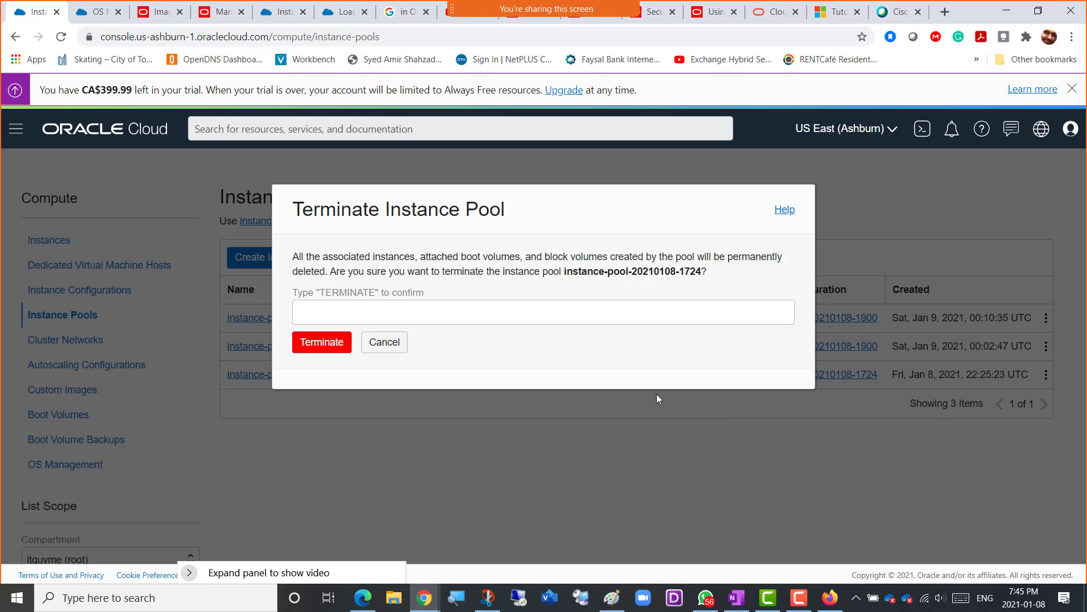
pyautogui.click(327, 309)
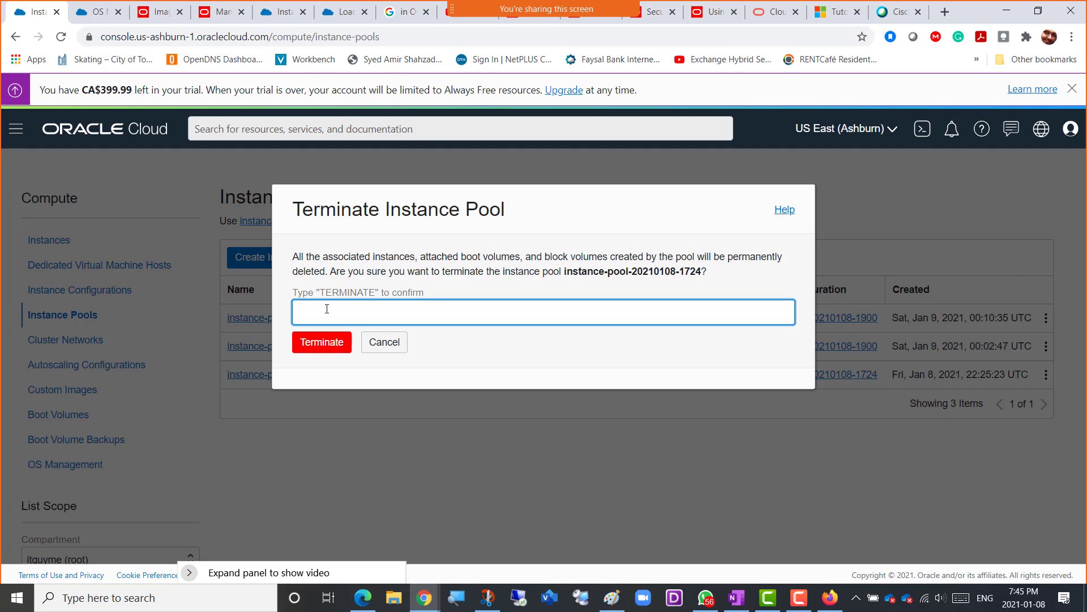
pyautogui.write('termi')
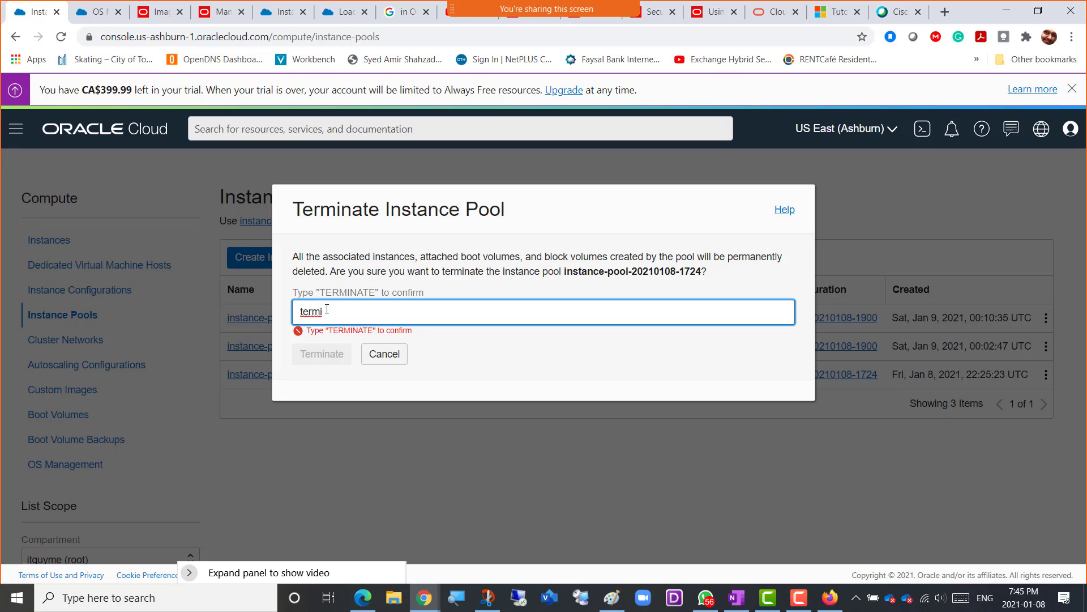
pyautogui.write('nate')
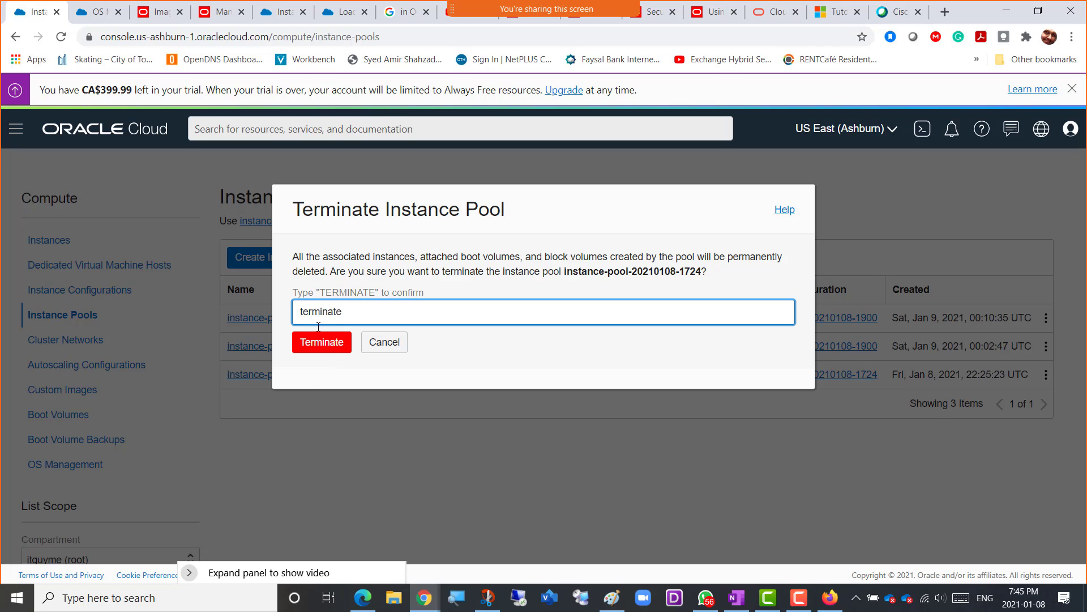
pyautogui.click(320, 341)
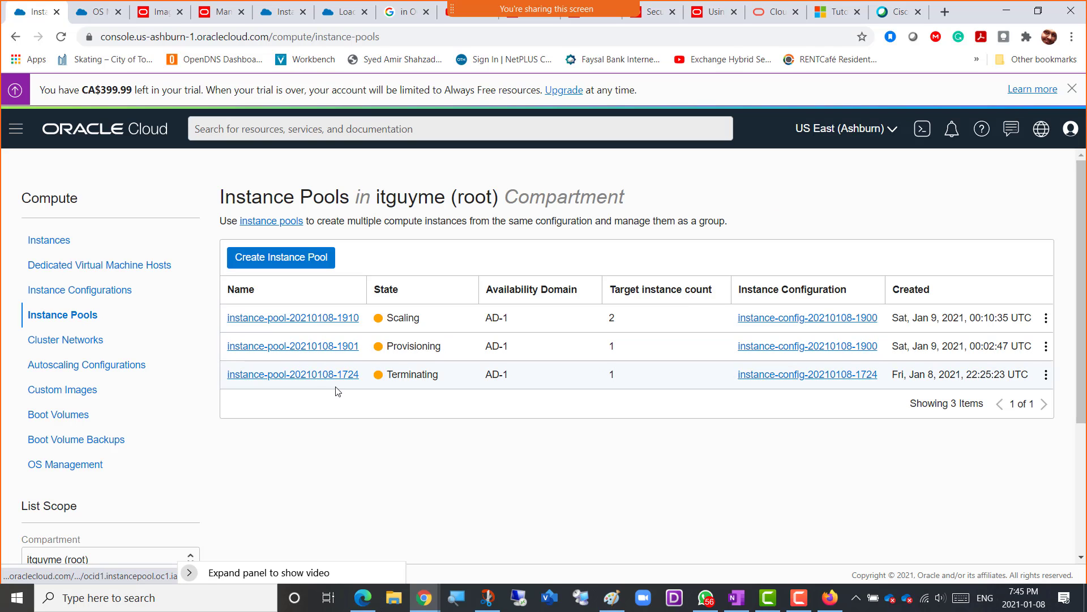
pyautogui.click(311, 346)
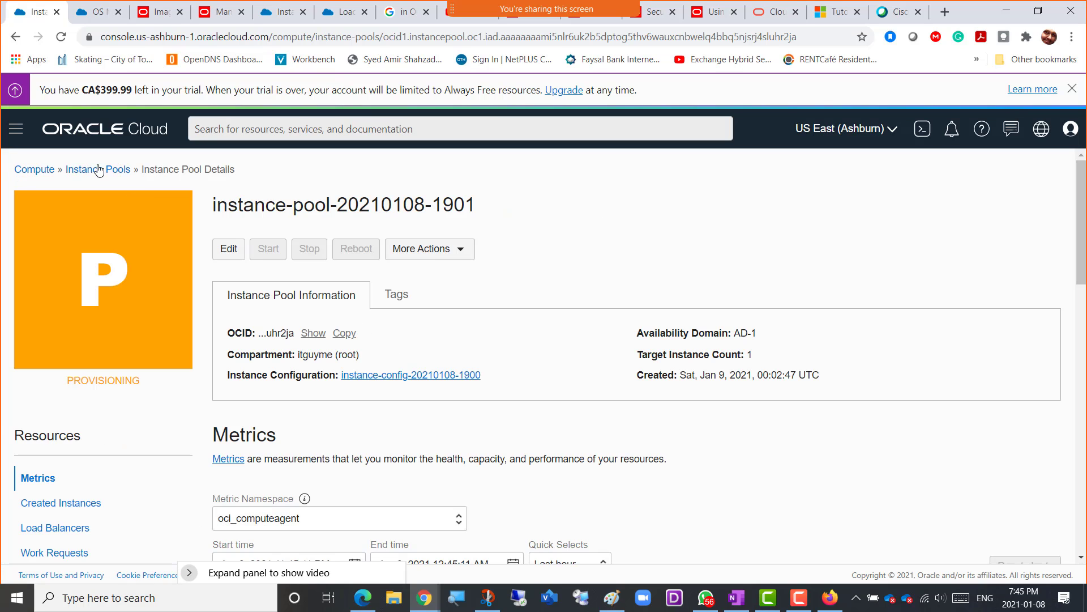
pyautogui.click(431, 249)
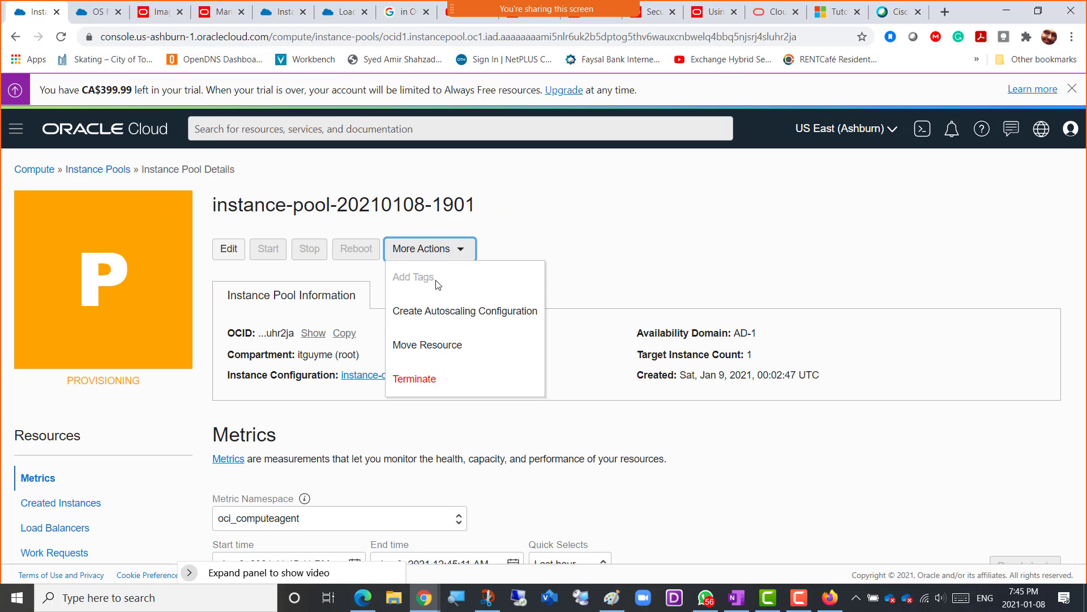
pyautogui.click(431, 377)
pyautogui.click(333, 311)
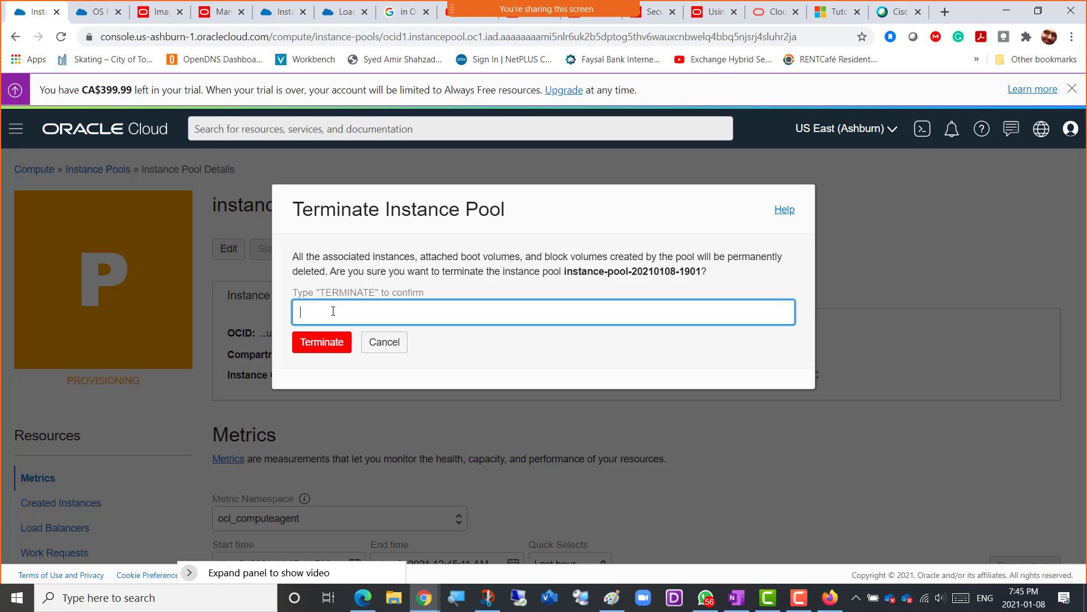
pyautogui.write('termina')
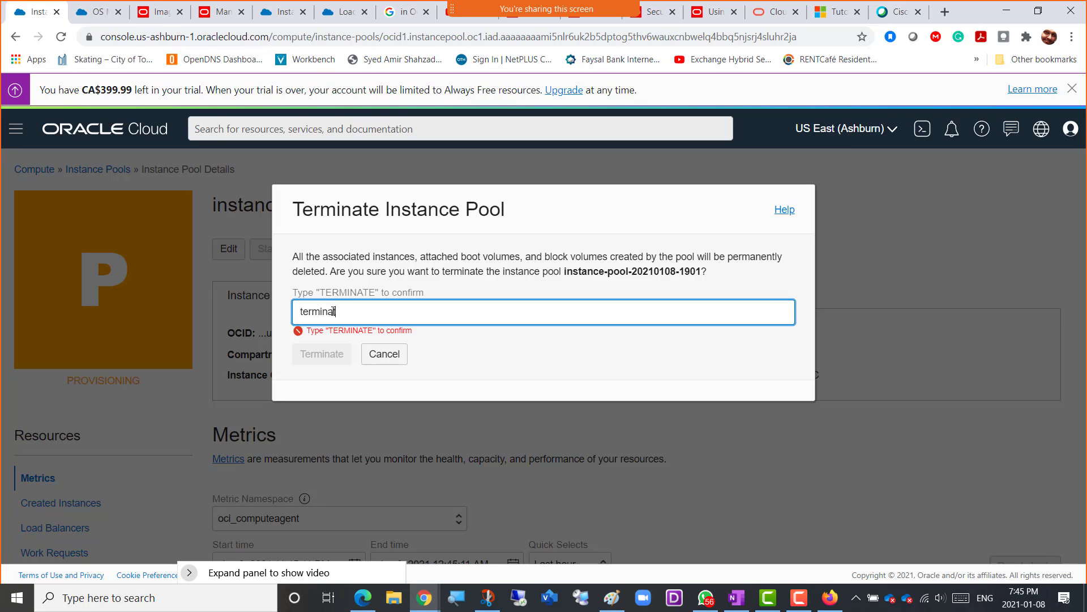
pyautogui.write('te')
pyautogui.click(321, 343)
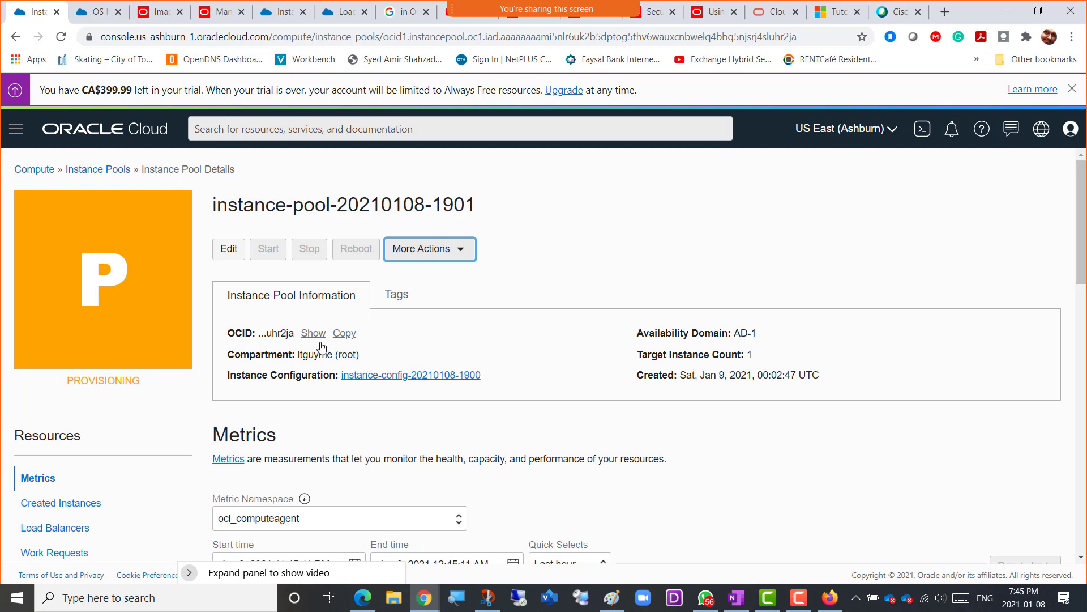
pyautogui.click(98, 170)
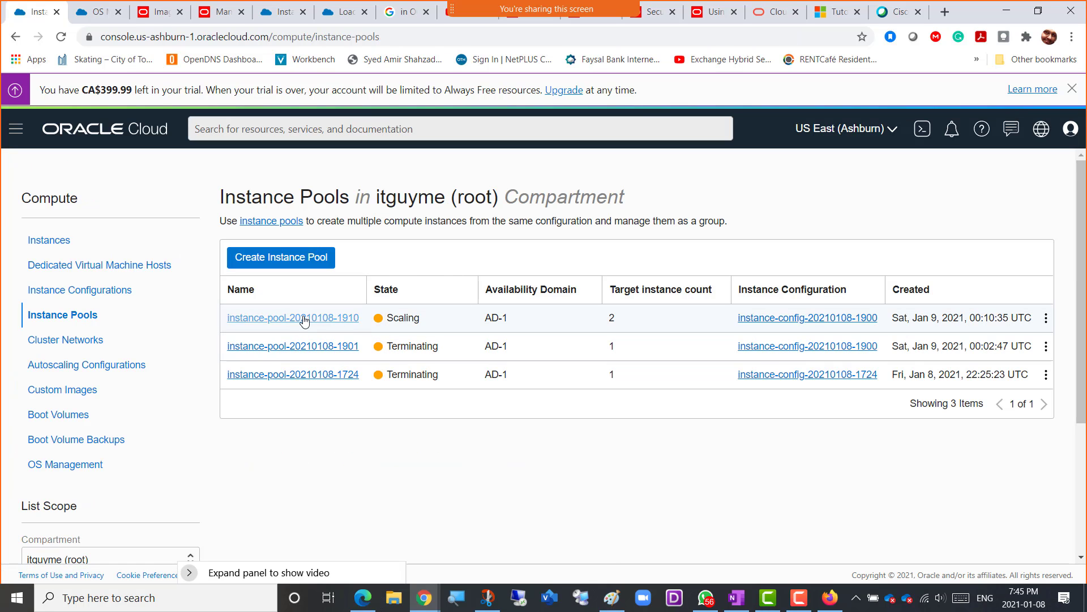
pyautogui.click(1046, 319)
pyautogui.click(991, 439)
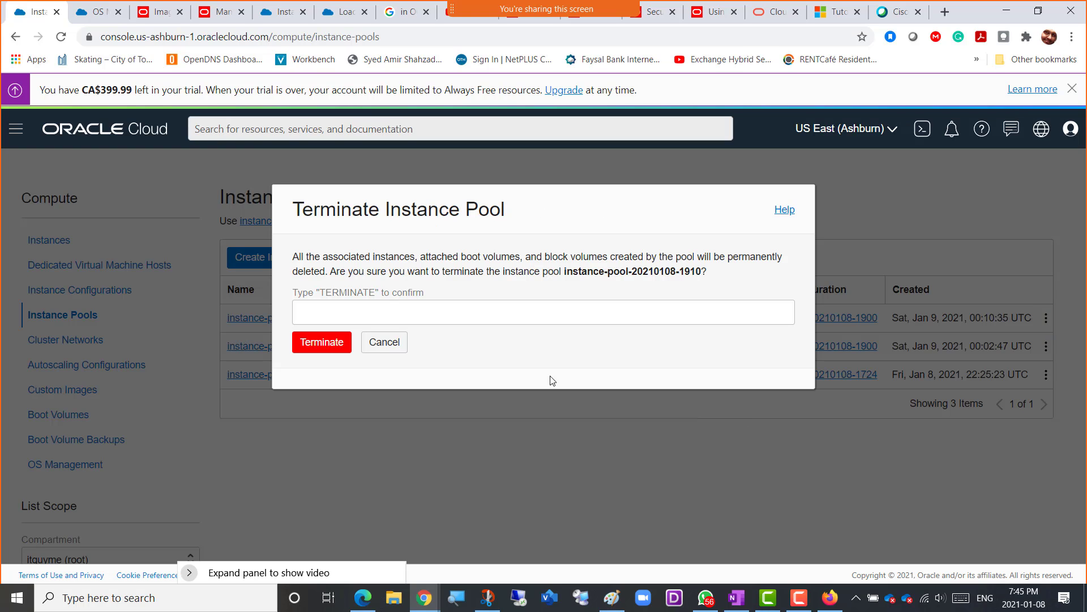
pyautogui.click(362, 315)
pyautogui.write('te')
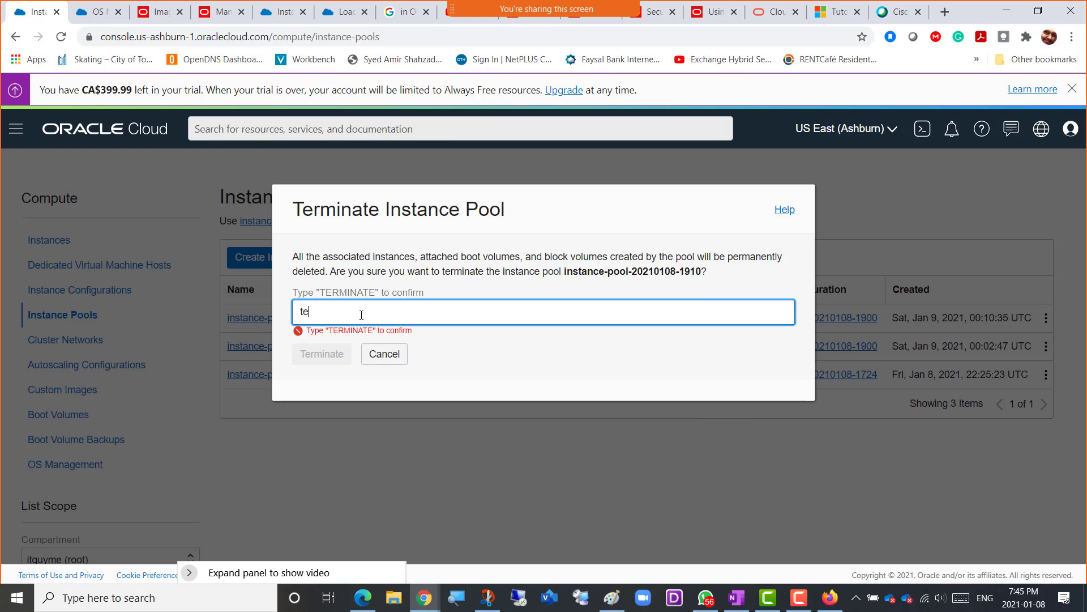
pyautogui.write('rminate')
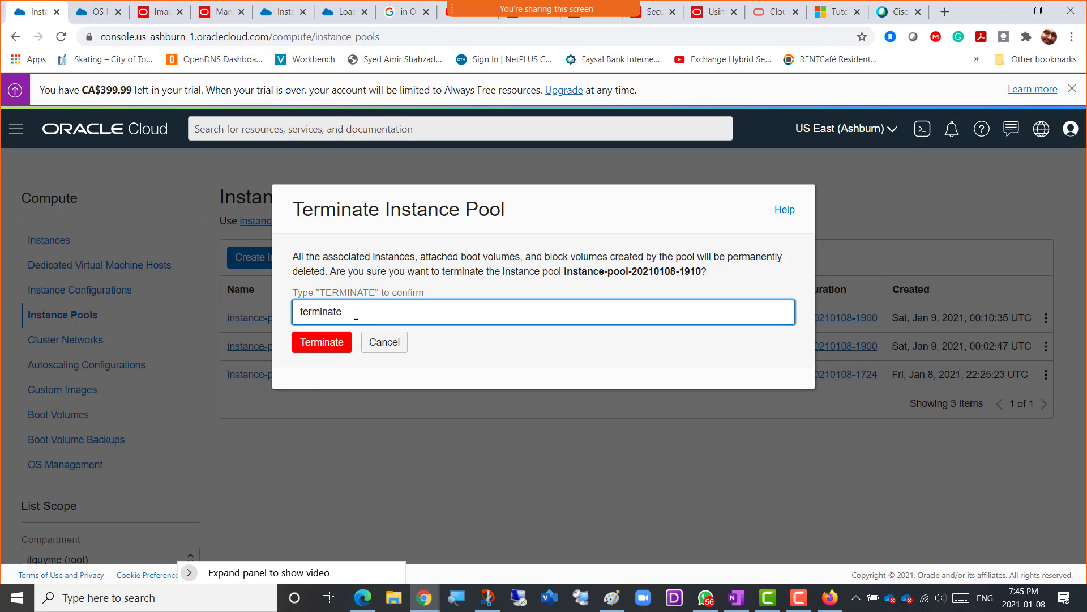
pyautogui.click(317, 341)
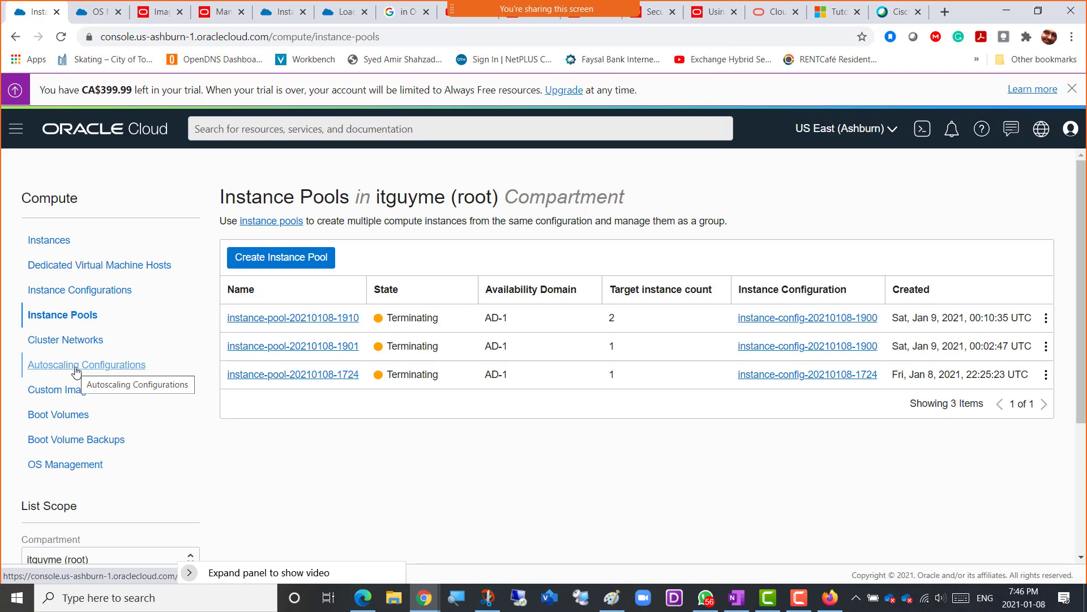
pyautogui.click(85, 290)
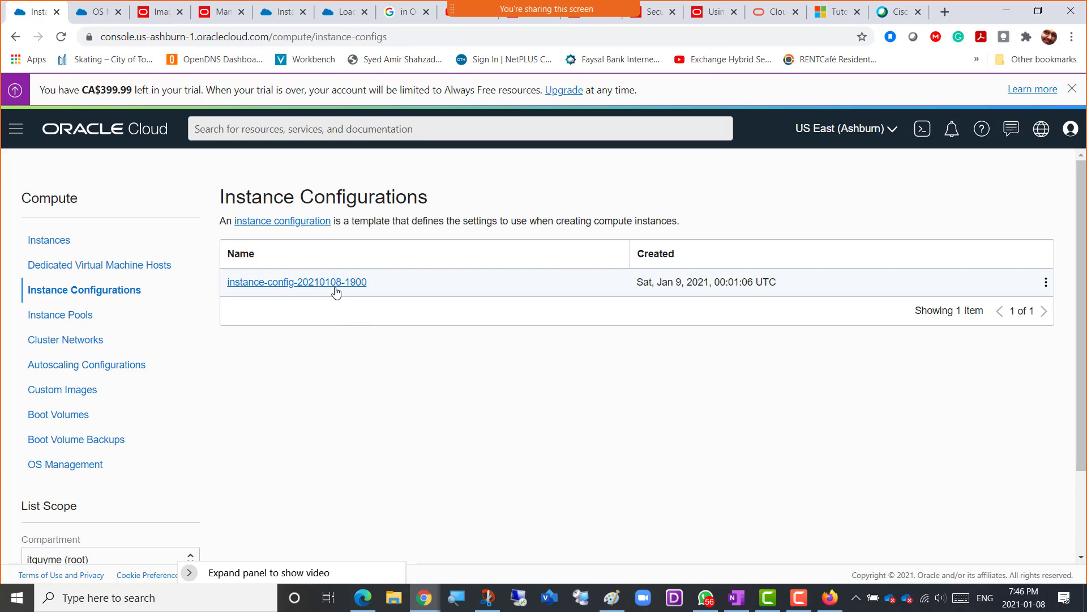
pyautogui.click(1045, 282)
pyautogui.click(972, 344)
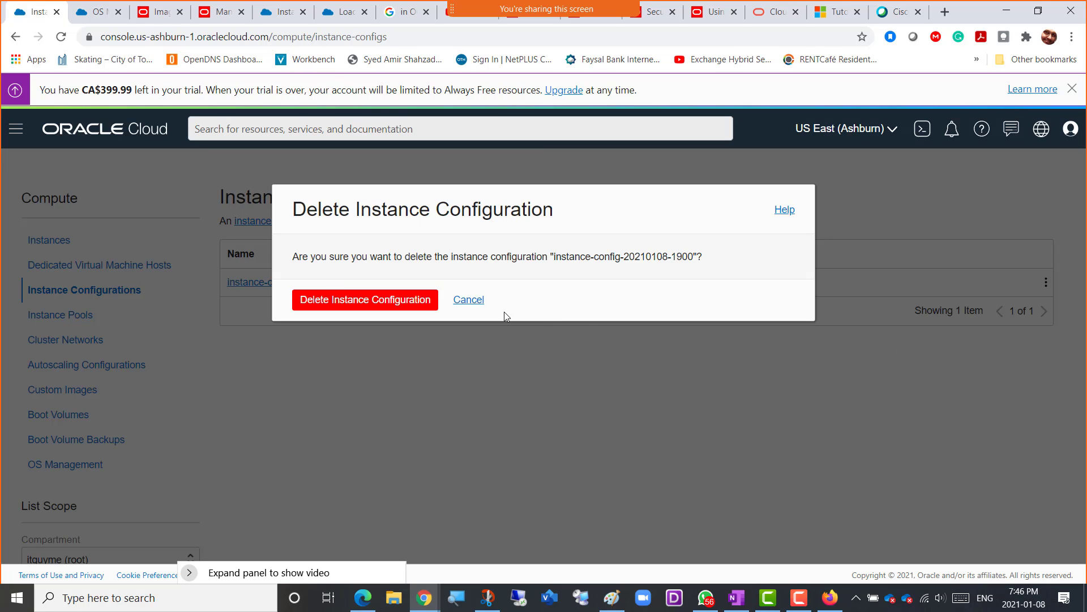
pyautogui.click(363, 299)
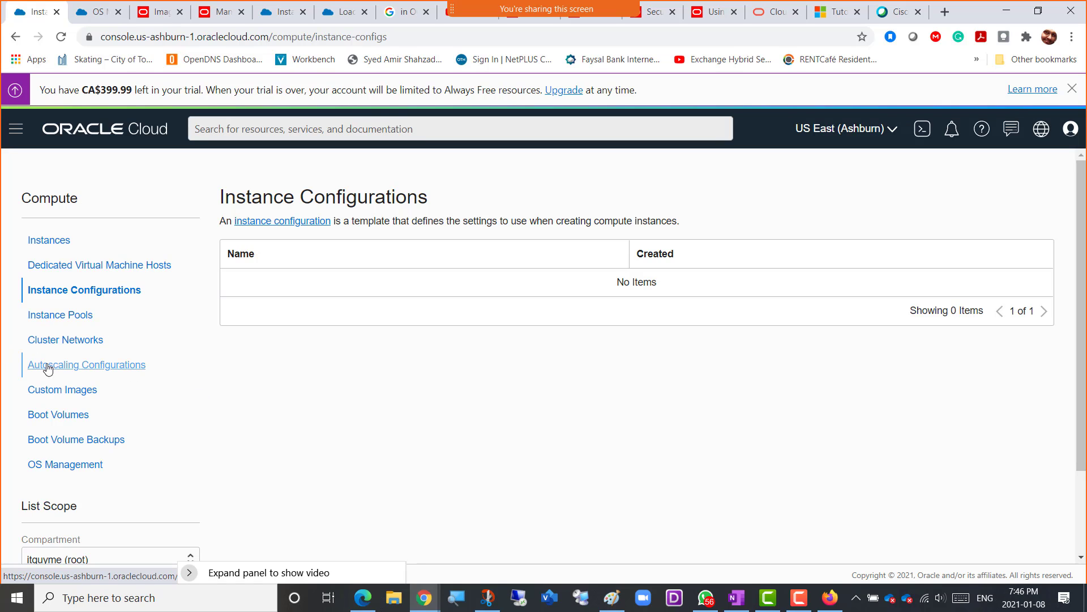
pyautogui.click(56, 464)
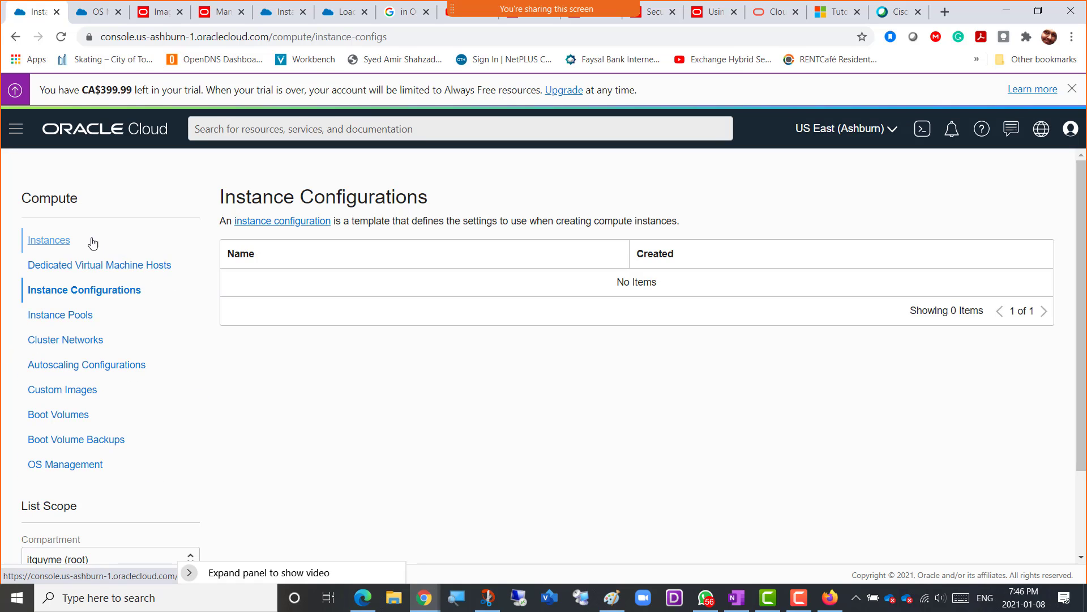
# Review the Instances list showing both pool instances Terminating, then reload it
pyautogui.click(53, 243)
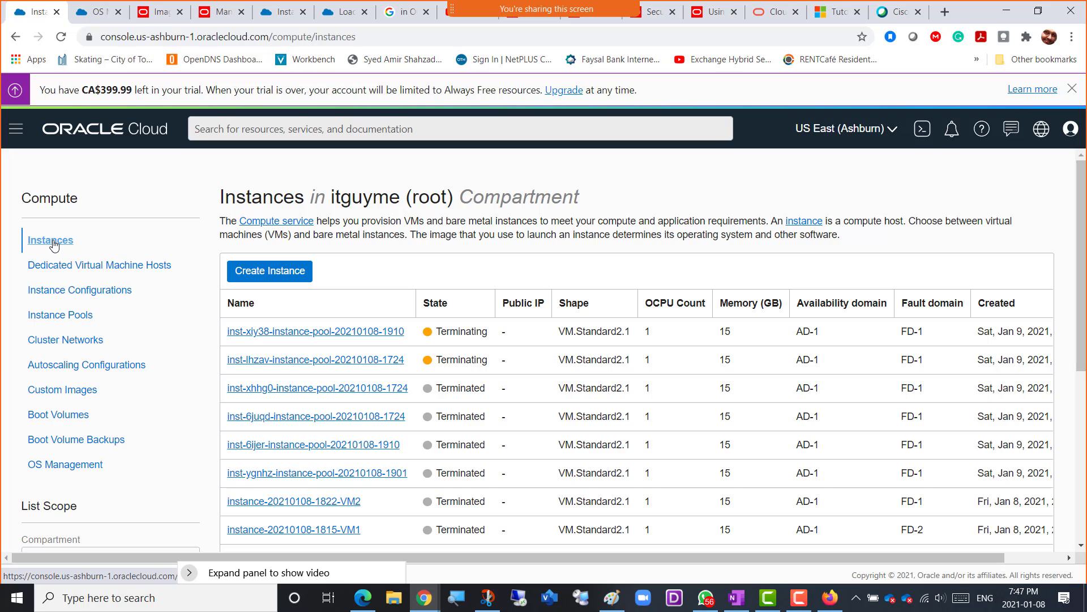
pyautogui.click(1025, 559)
pyautogui.moveTo(1025, 559); pyautogui.dragTo(695, 548)
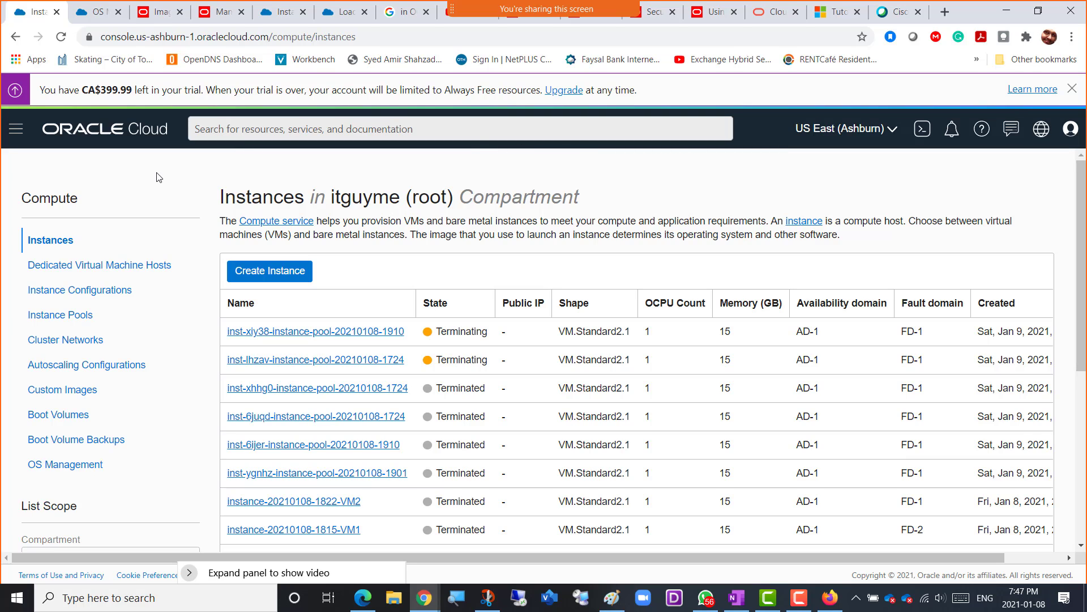
pyautogui.scroll(-5, 158, 176)
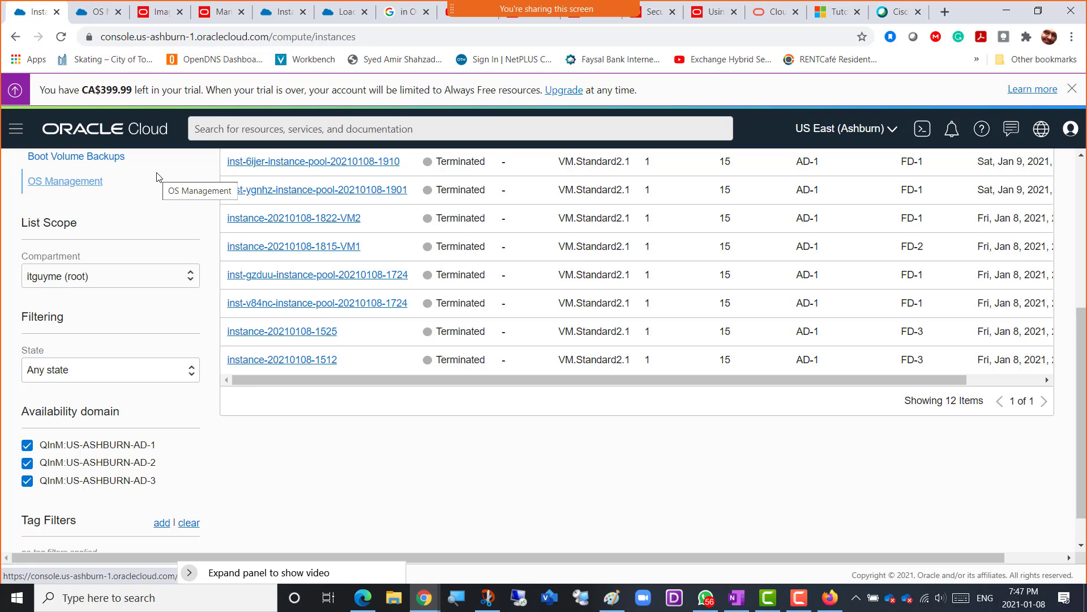
pyautogui.scroll(4, 157, 177)
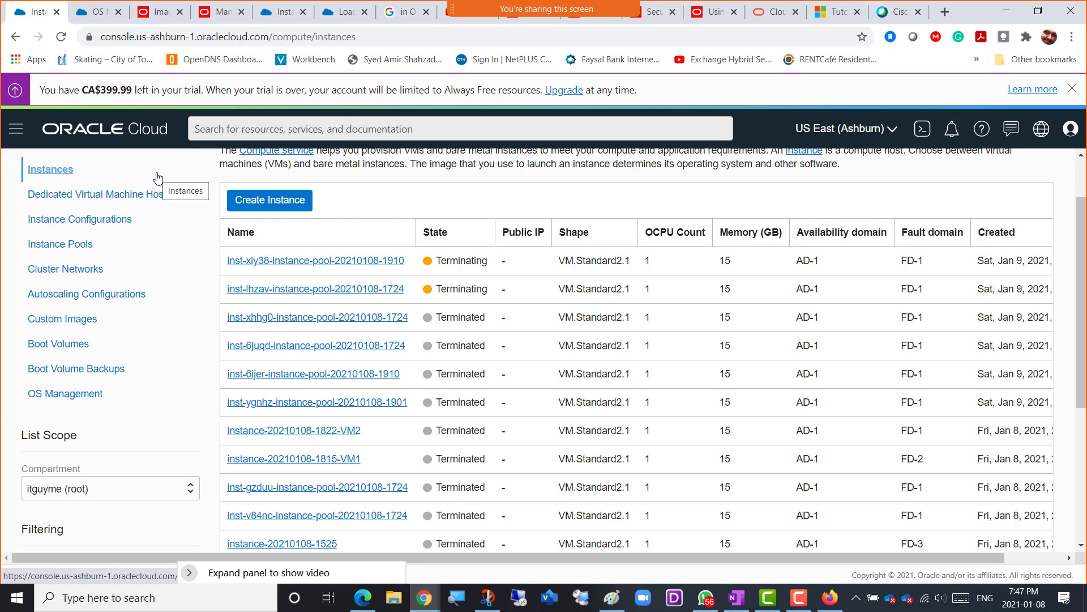
pyautogui.click(59, 38)
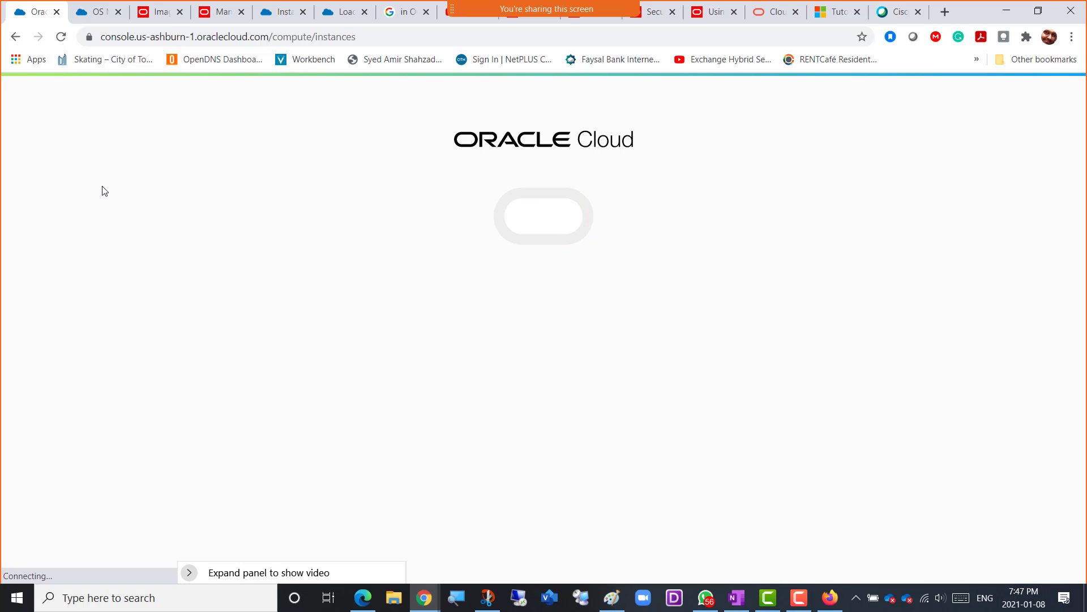
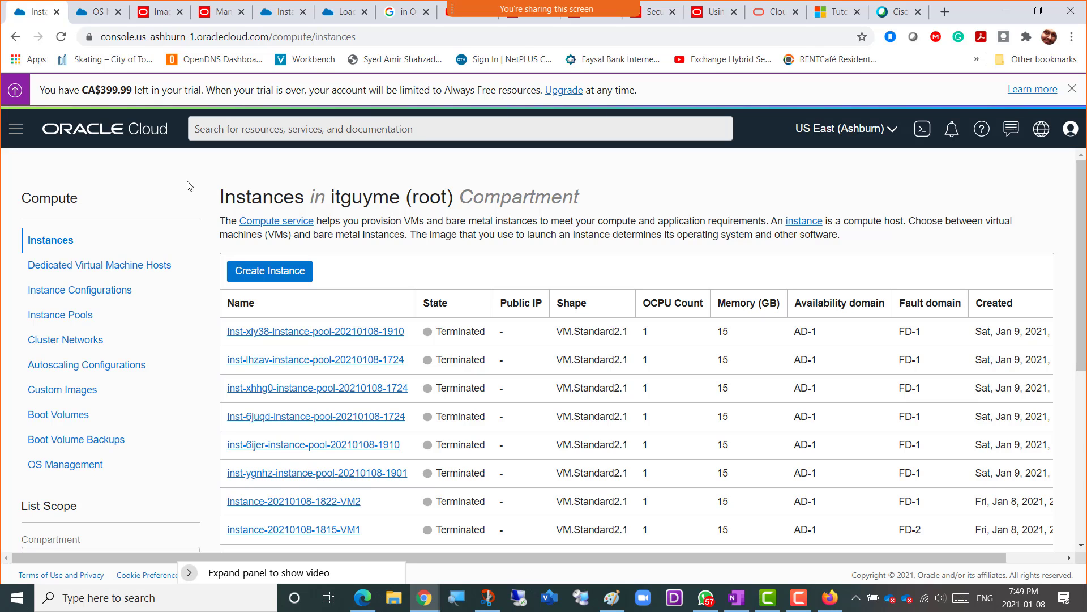
# Go to OS Management's Managed Instance Groups for the itguyme (root) compartment
pyautogui.click(73, 467)
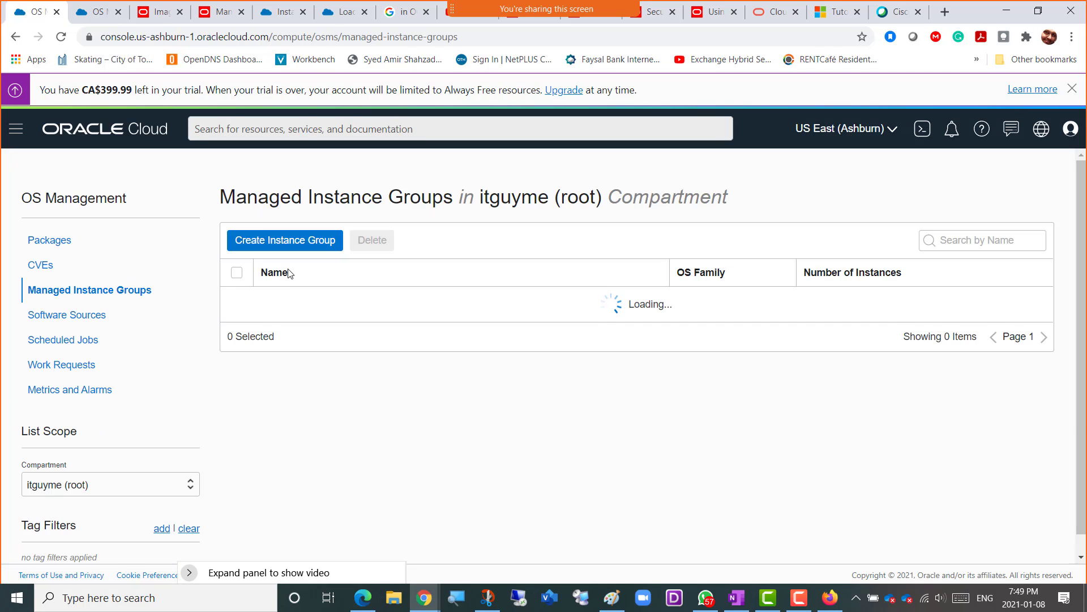
# Try creating Windows instance group 'test' with description 'test'; cancel after the OSMS tenancy error
pyautogui.click(287, 240)
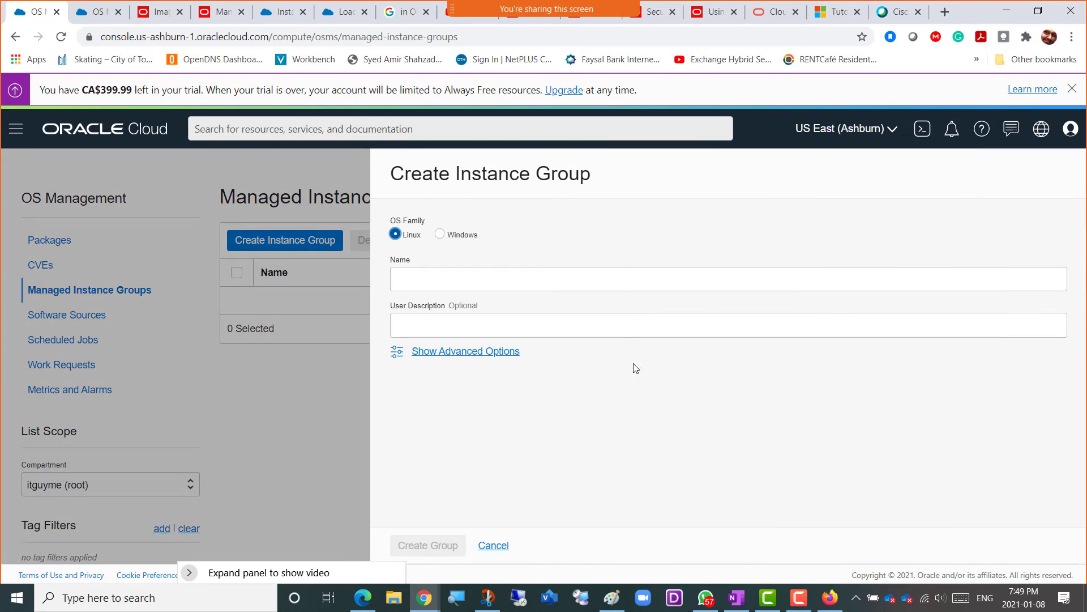
pyautogui.click(462, 235)
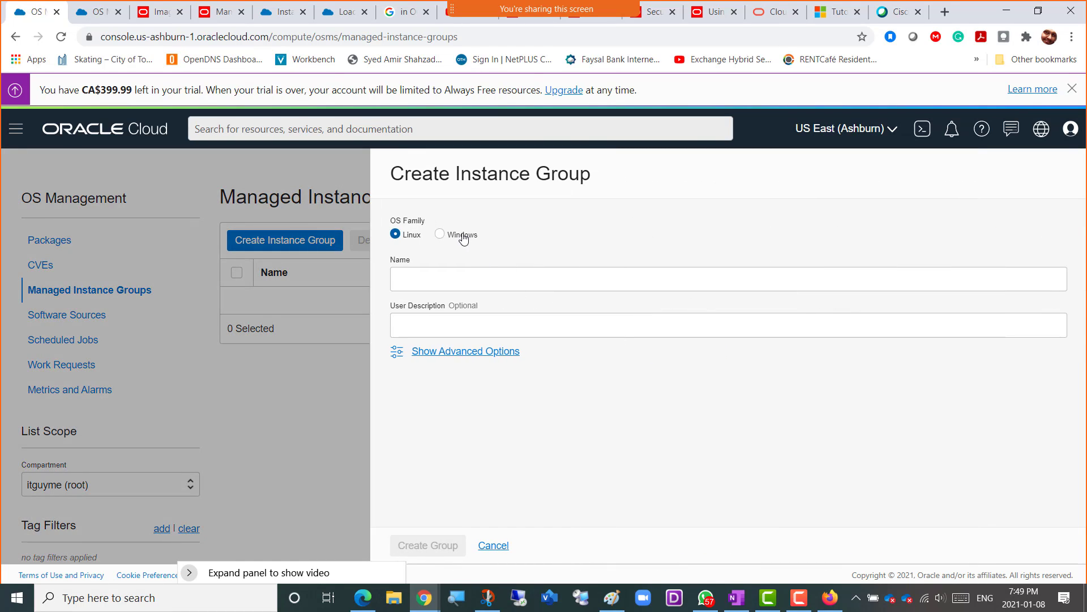
pyautogui.click(472, 278)
pyautogui.write('test')
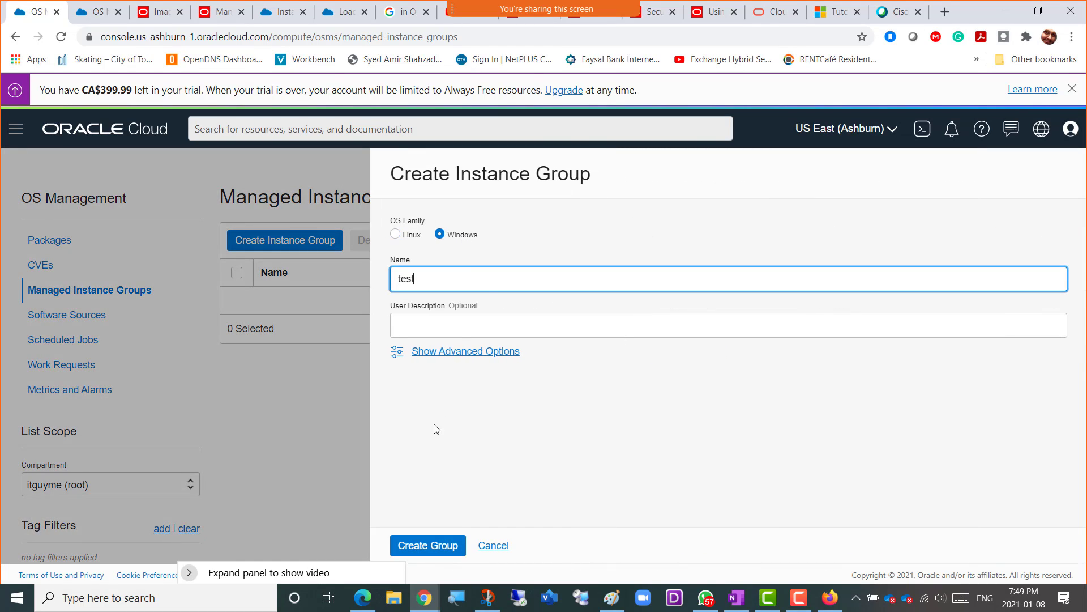
pyautogui.click(433, 323)
pyautogui.write('te')
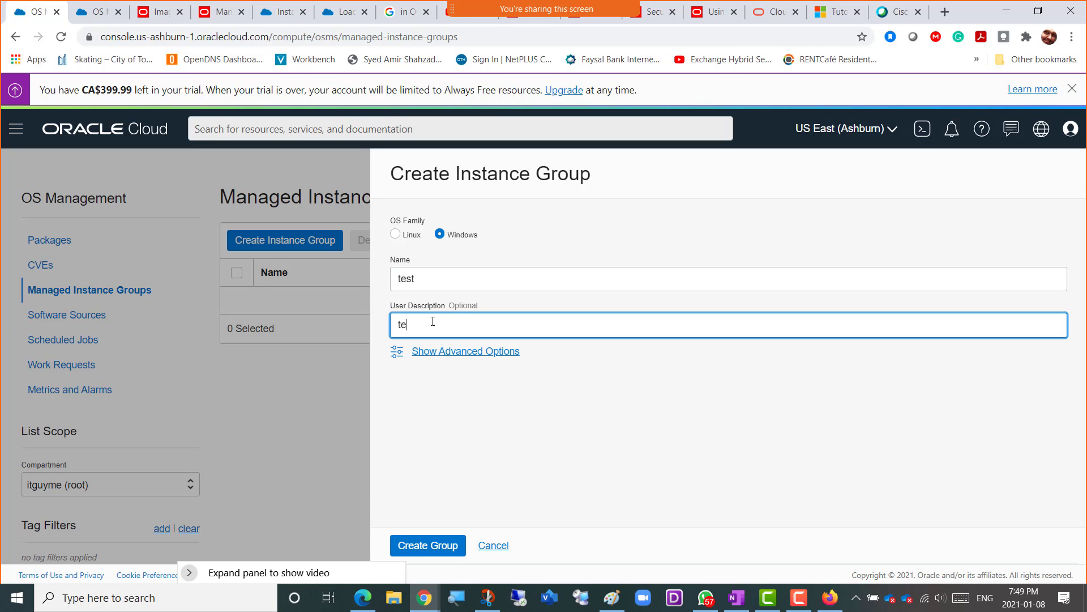
pyautogui.write('st')
pyautogui.click(433, 546)
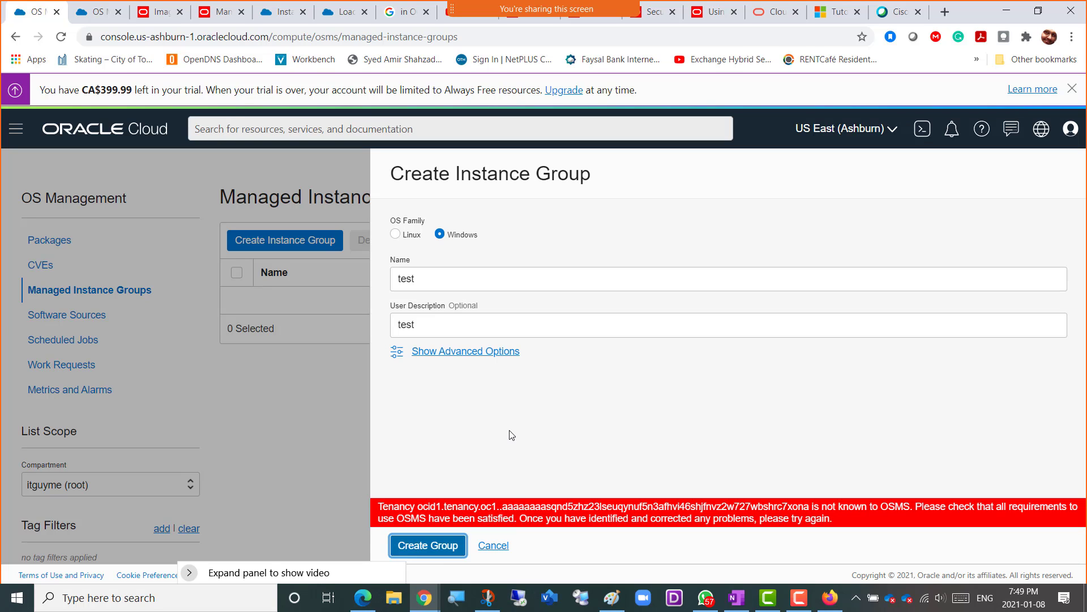
pyautogui.click(492, 547)
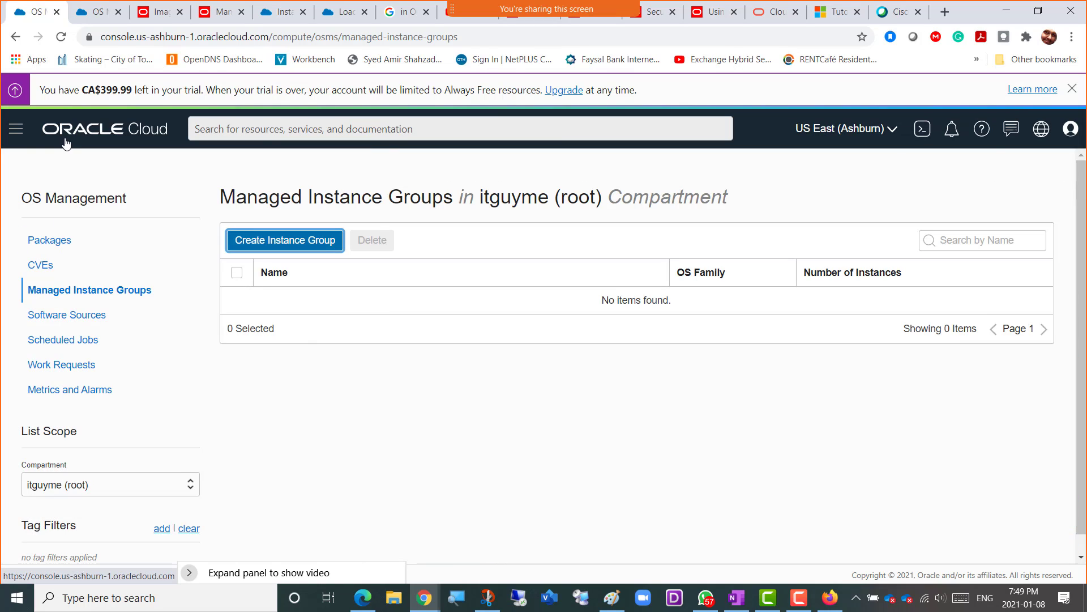
# Browse the Governance and Administration services and open the Cloud Advisor Dashboard
pyautogui.click(15, 129)
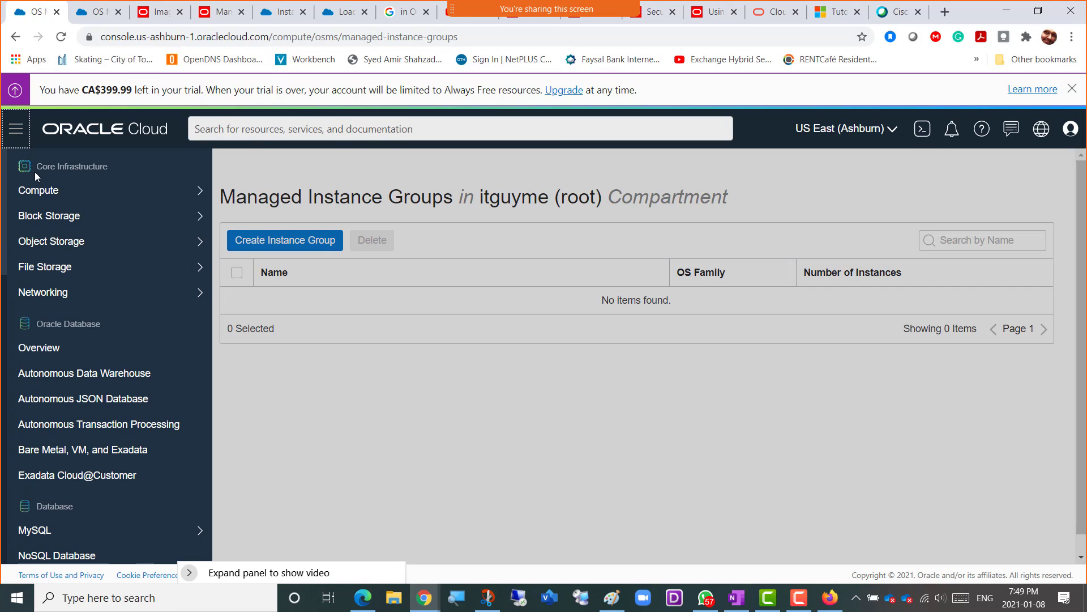
pyautogui.moveTo(38, 194)
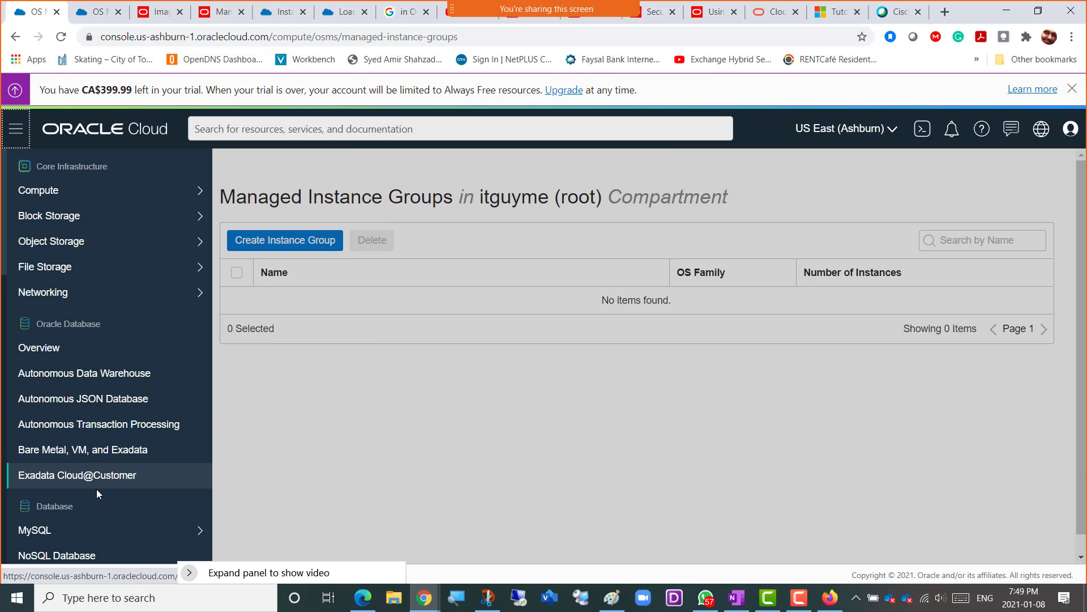
pyautogui.scroll(-15, 96, 488)
pyautogui.moveTo(99, 488)
pyautogui.scroll(-1, 99, 491)
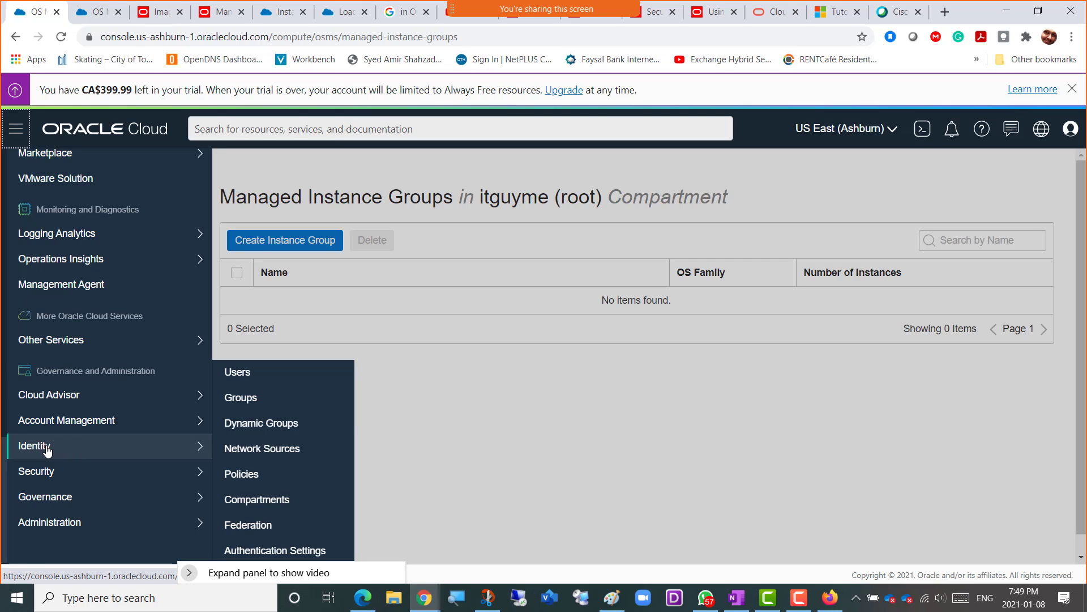
pyautogui.moveTo(62, 422)
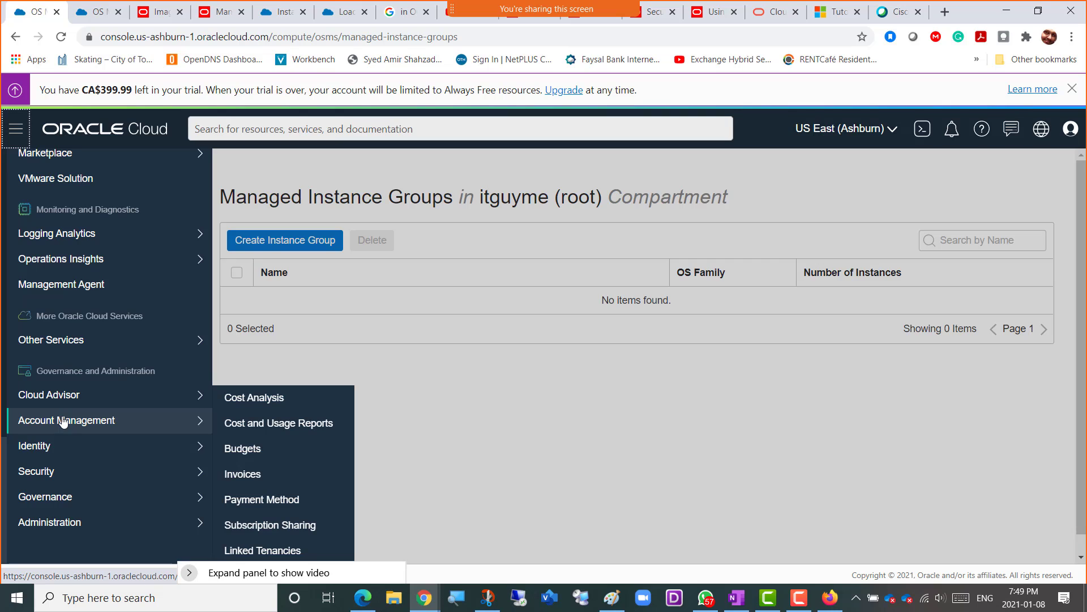
pyautogui.moveTo(56, 448)
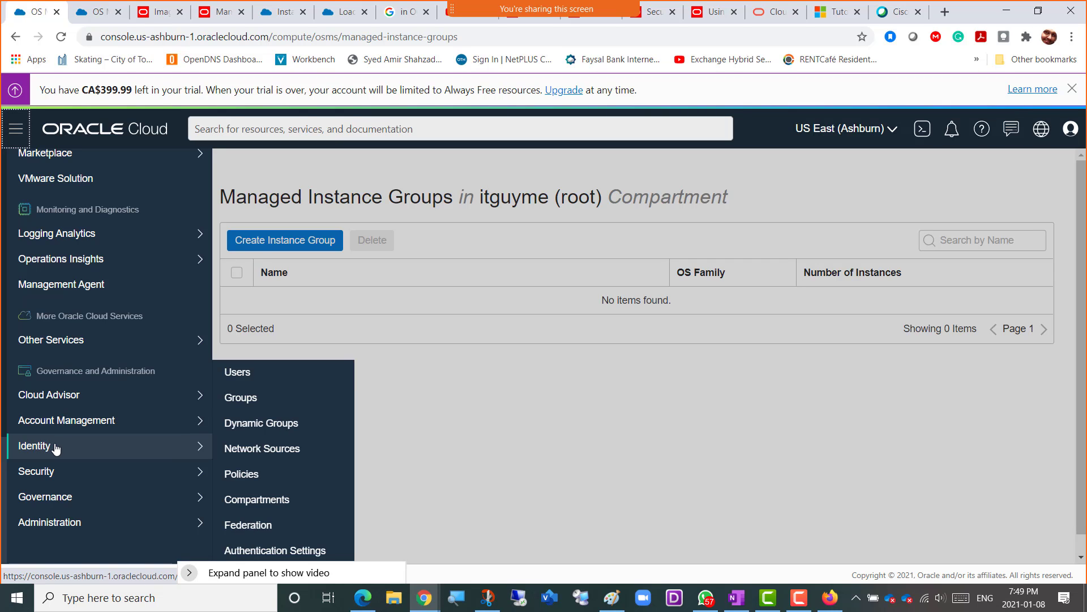
pyautogui.moveTo(51, 473)
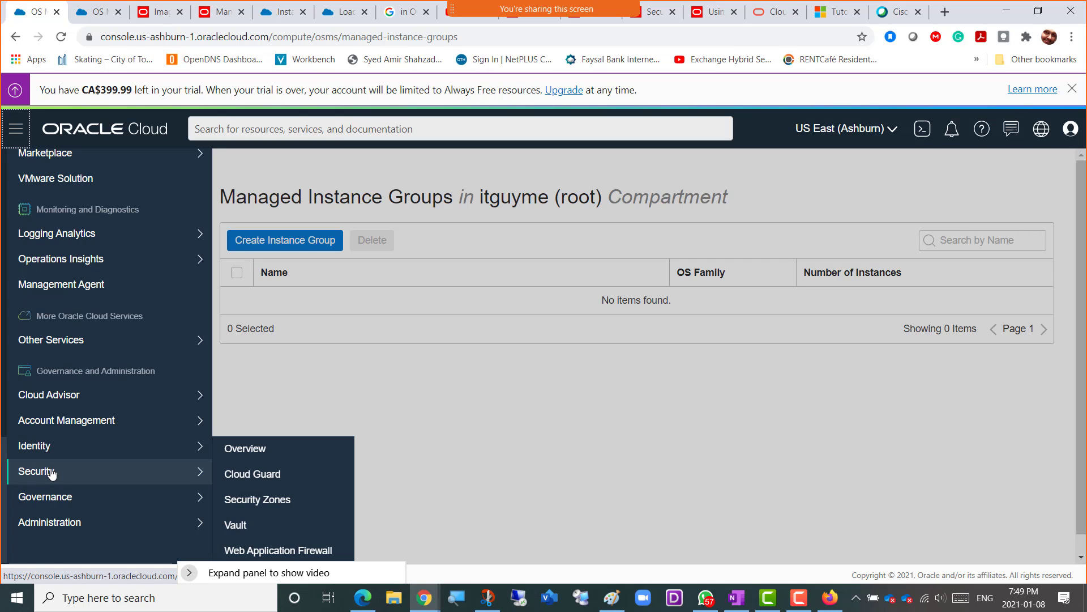
pyautogui.moveTo(49, 501)
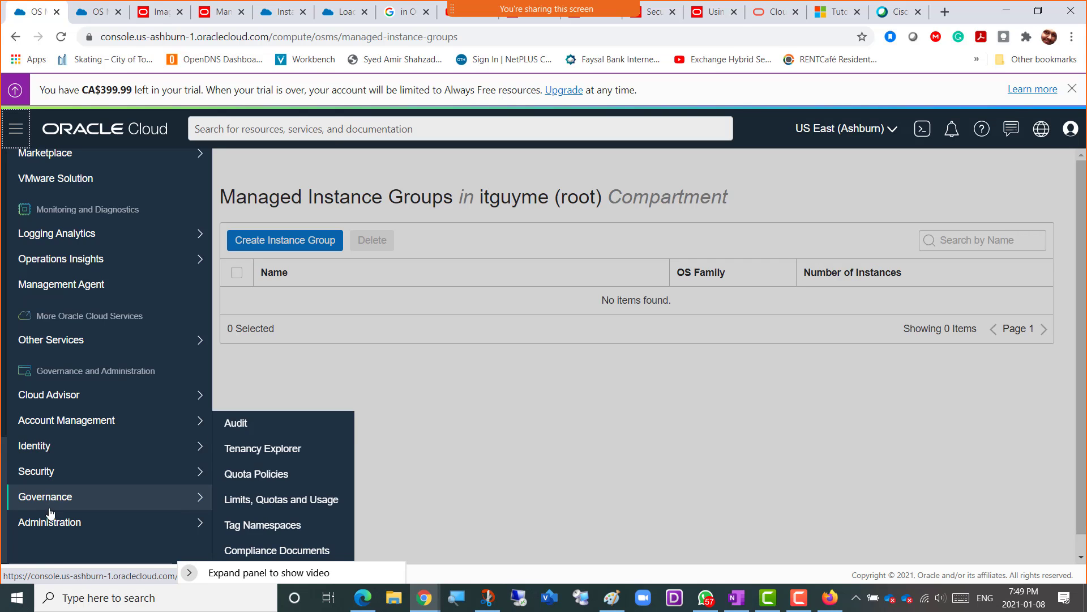
pyautogui.moveTo(50, 535)
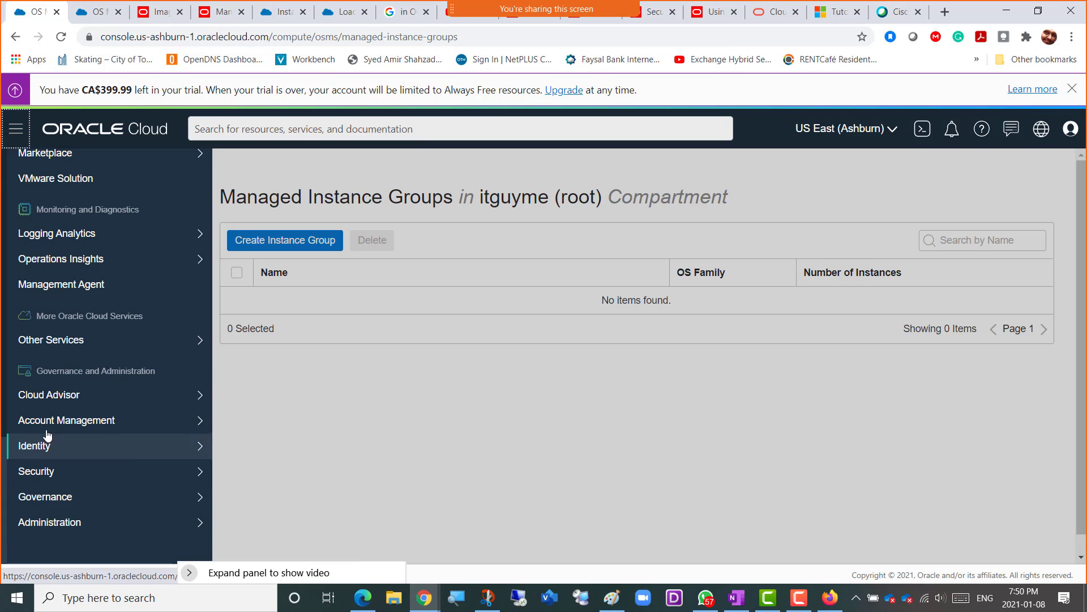
pyautogui.moveTo(51, 403)
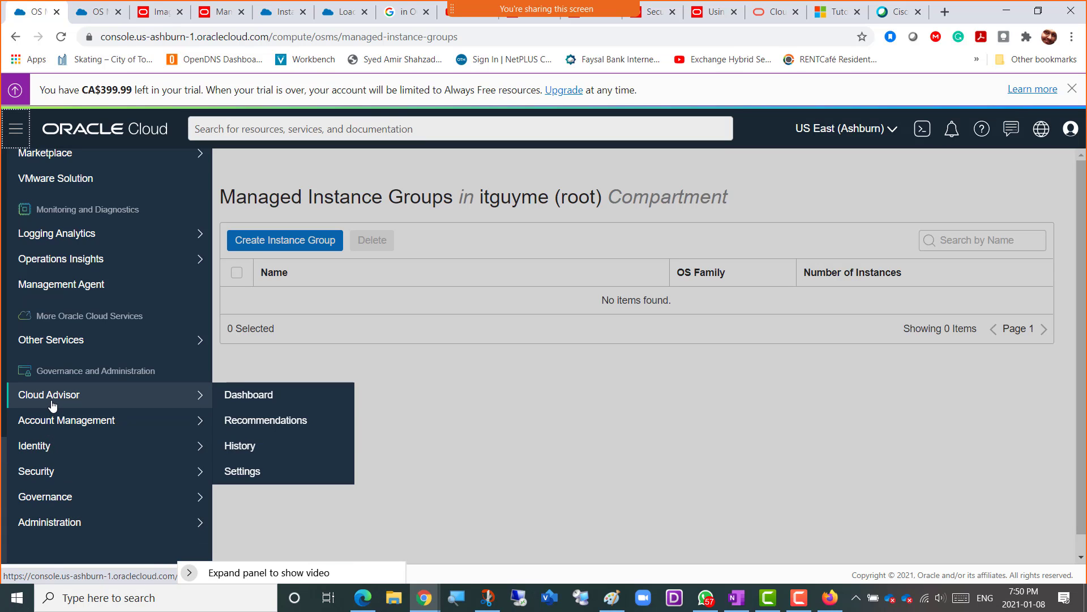
pyautogui.click(239, 403)
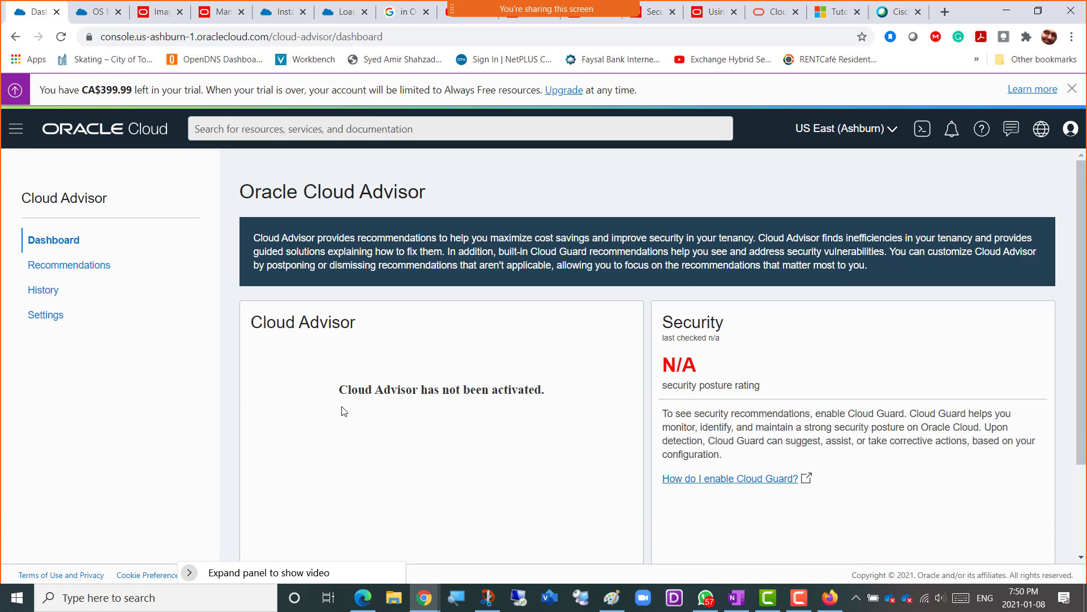
# View Cloud Advisor Recommendations, then check the Regions dropdown and the Profile menu
pyautogui.click(80, 266)
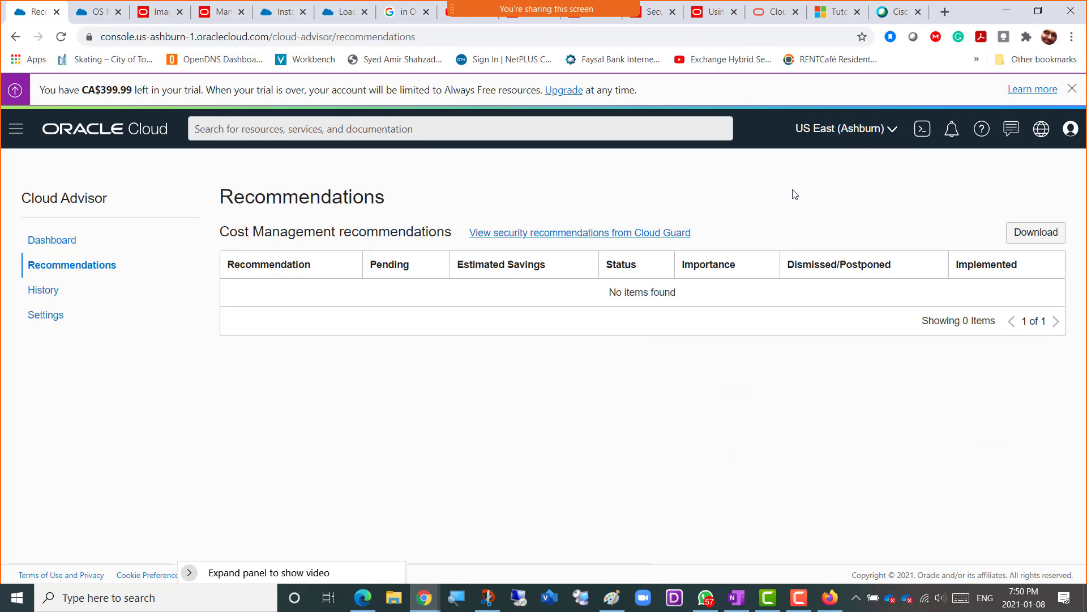
pyautogui.click(892, 131)
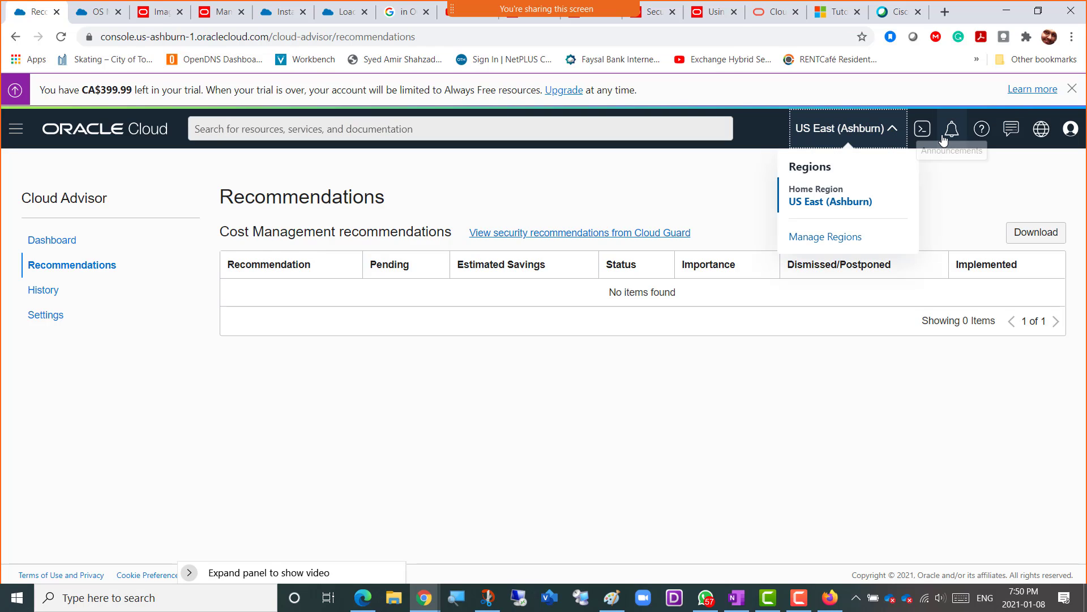
pyautogui.click(1071, 130)
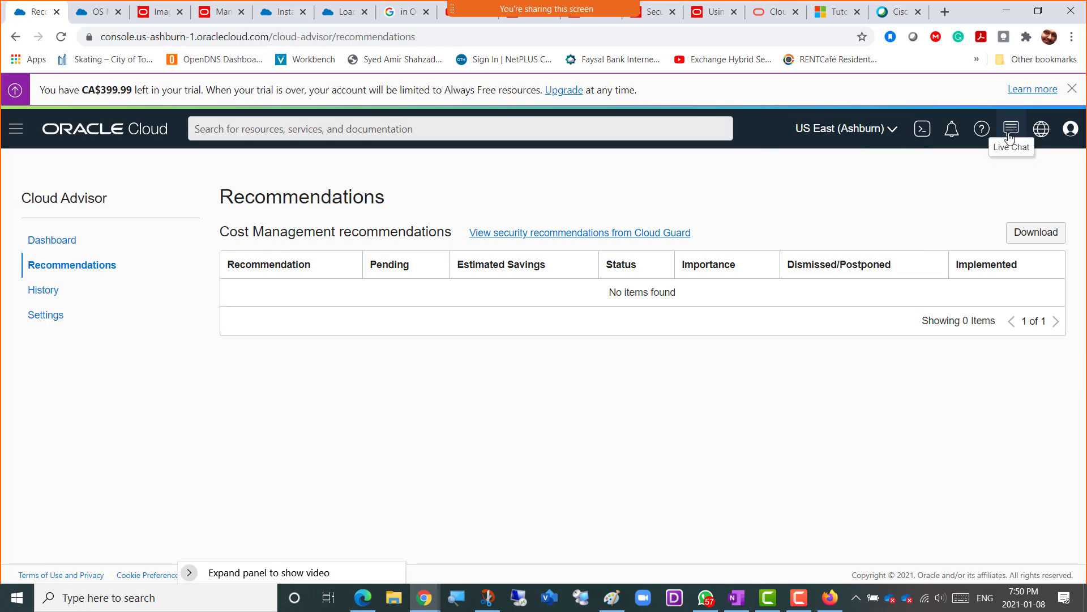
# Check the Compute Instances list to confirm every instance is Terminated
pyautogui.click(14, 135)
pyautogui.scroll(8, 75, 232)
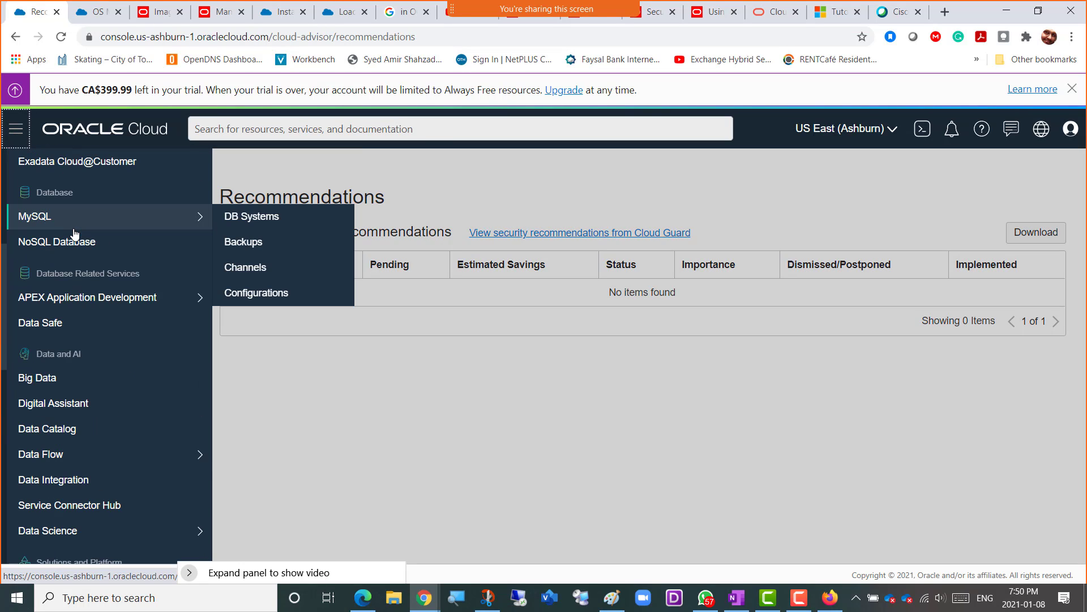
pyautogui.scroll(5, 75, 232)
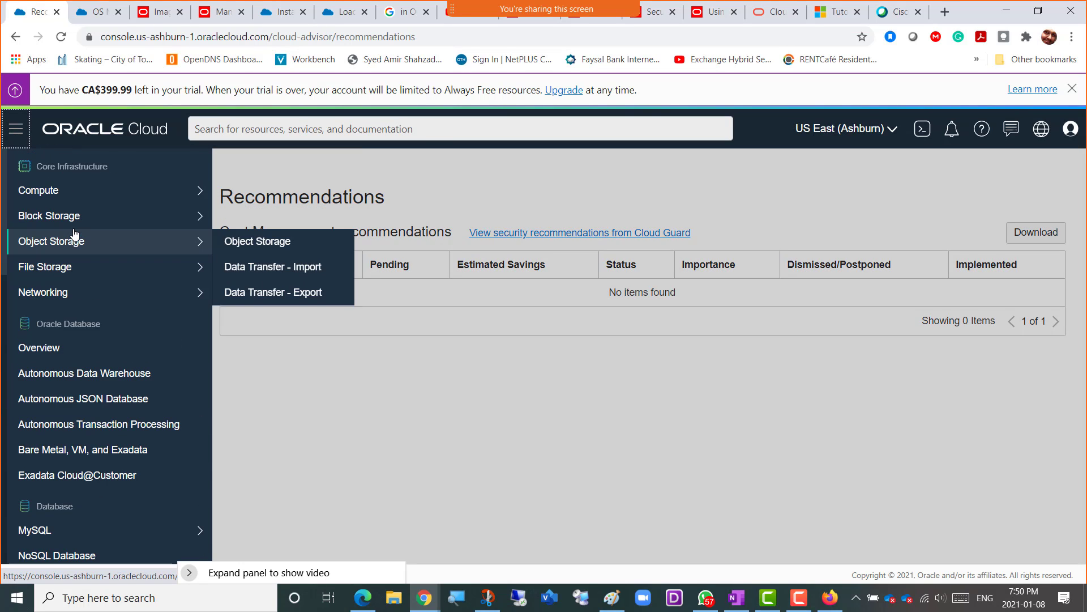
pyautogui.click(56, 195)
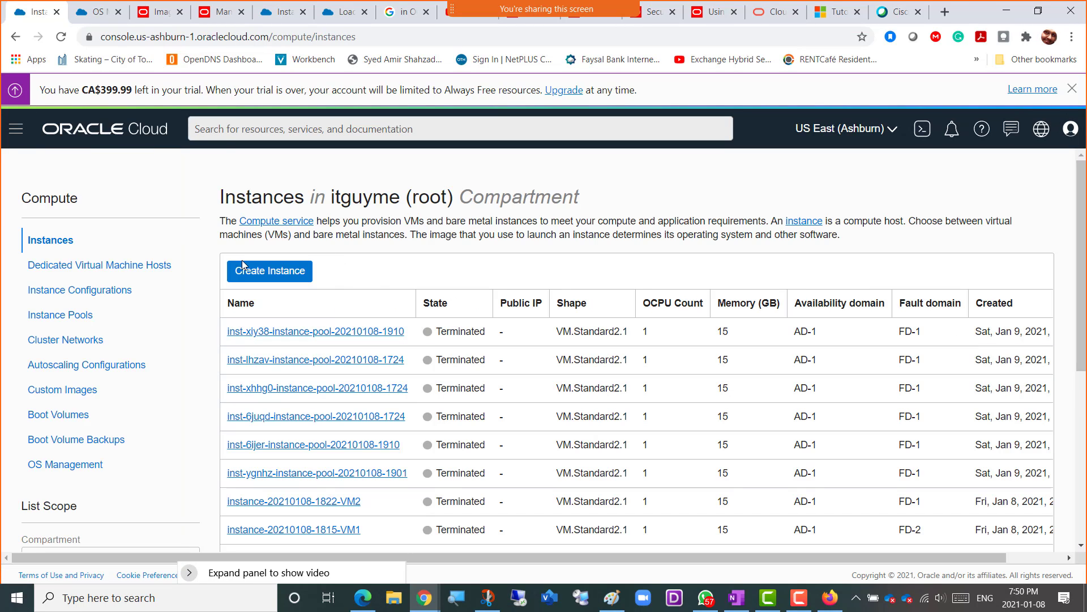
# Return to OS Management's Managed Instance Groups, which still lists no groups
pyautogui.click(56, 466)
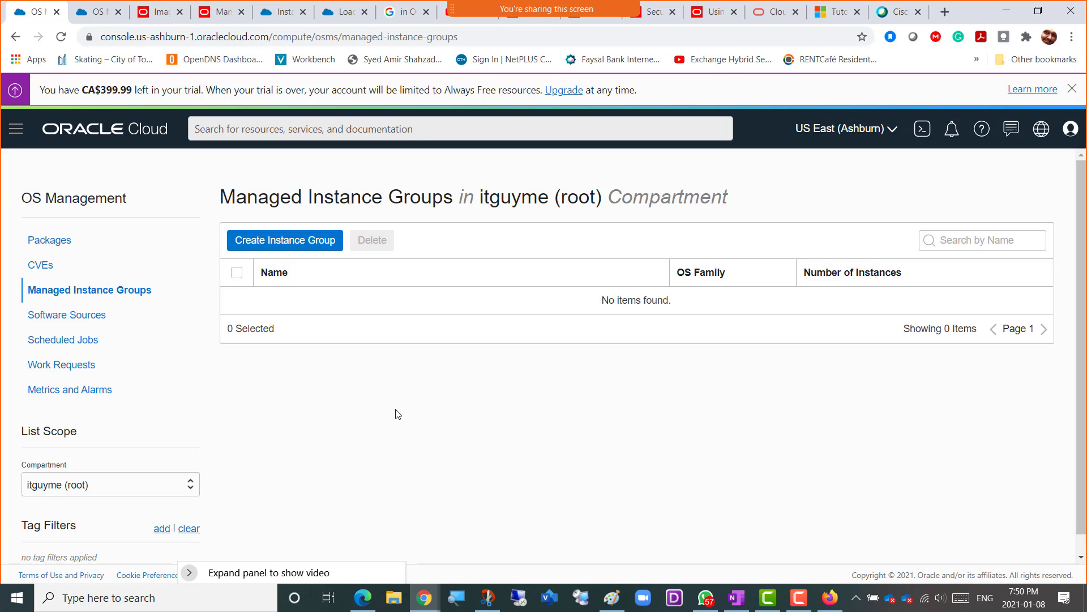
pyautogui.click(21, 133)
pyautogui.moveTo(47, 225)
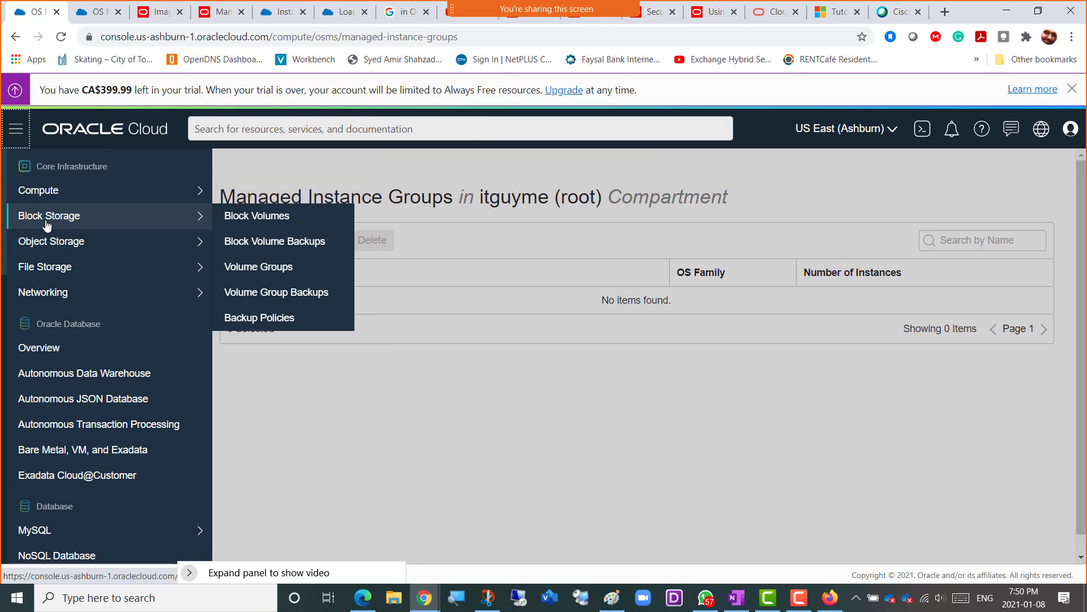
# Confirm Block Volumes lists no volumes in itguyme (root), then browse the other services
pyautogui.click(47, 226)
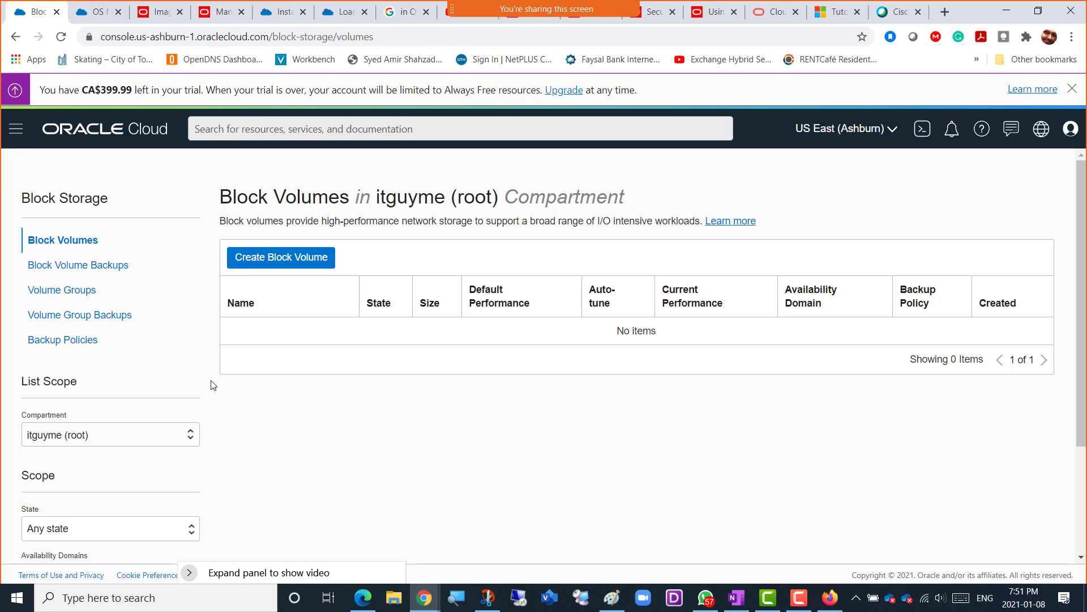
pyautogui.click(11, 124)
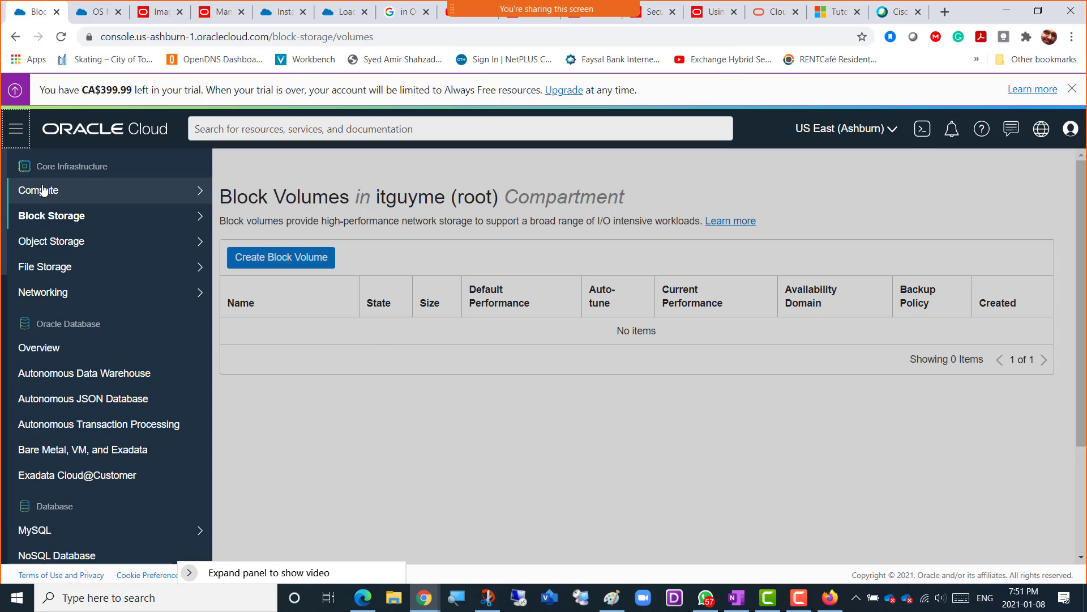
pyautogui.moveTo(44, 194)
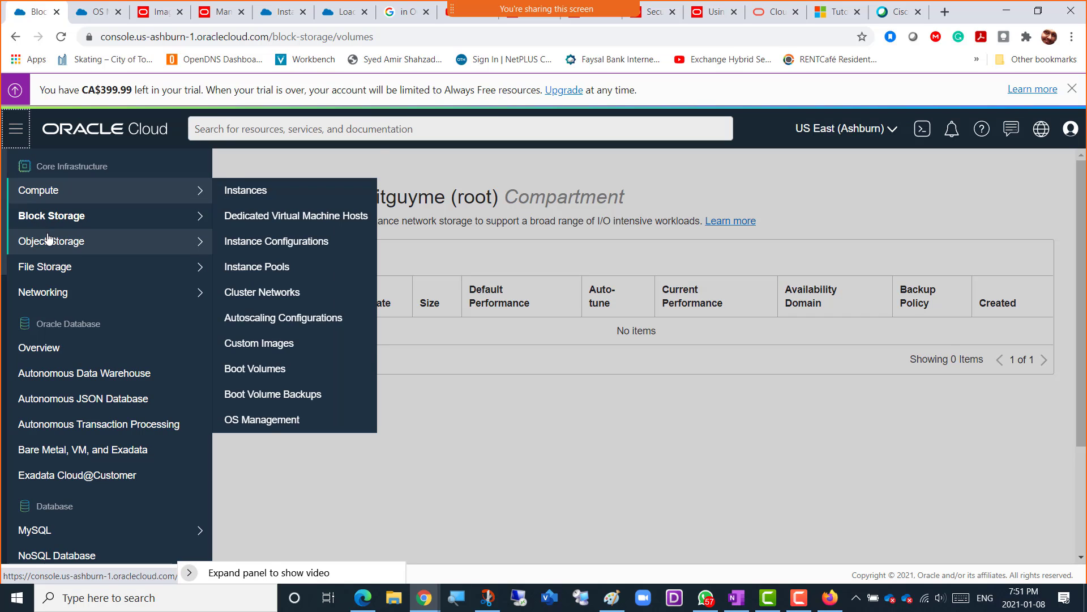
pyautogui.moveTo(55, 227)
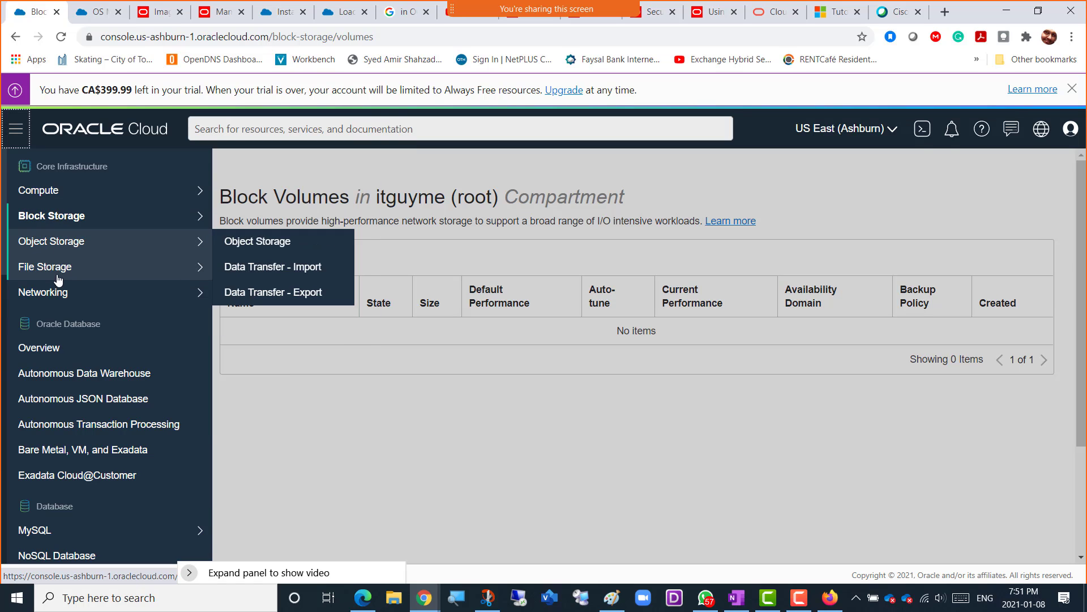
pyautogui.moveTo(55, 293)
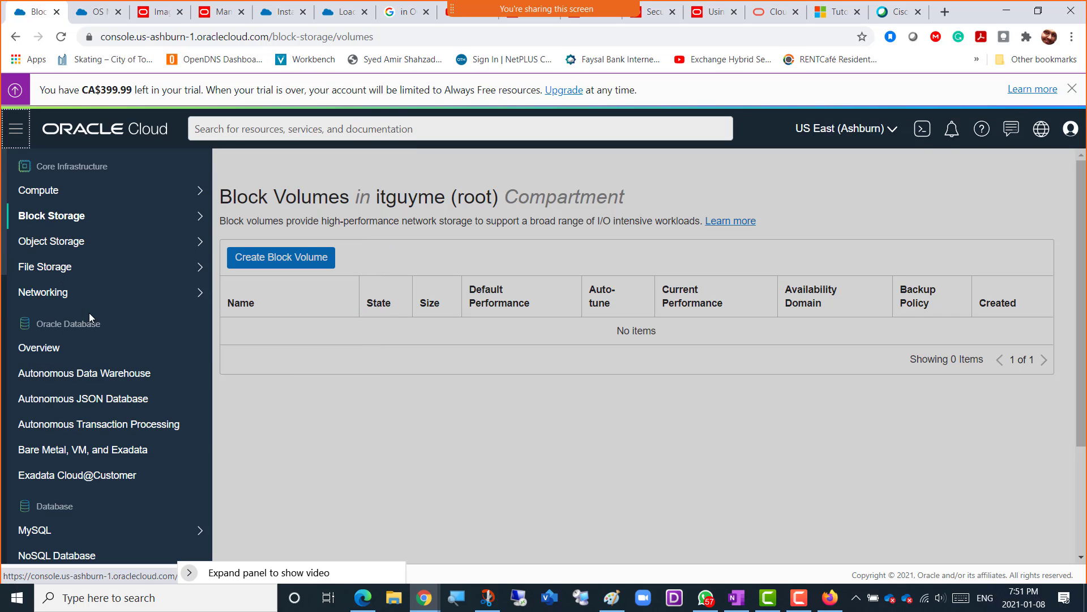
pyautogui.scroll(-3, 108, 378)
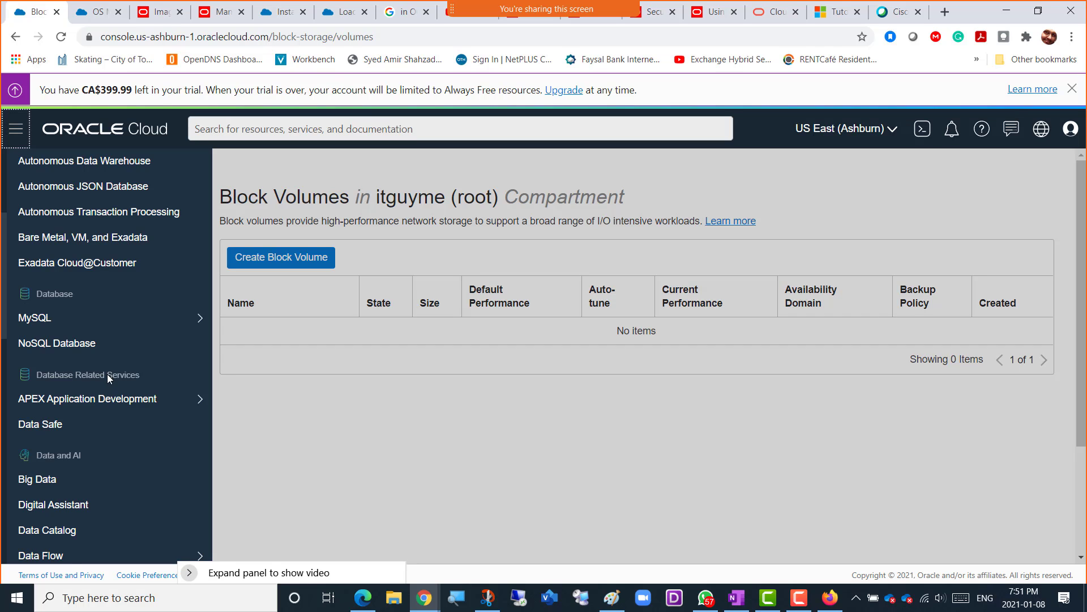
pyautogui.scroll(3, 107, 374)
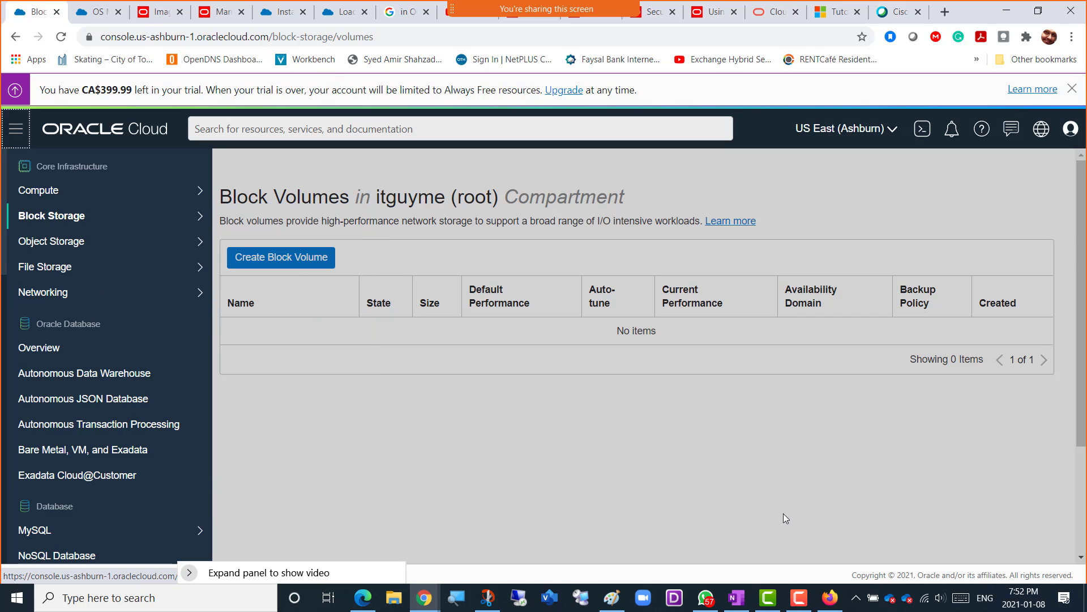
pyautogui.click(654, 412)
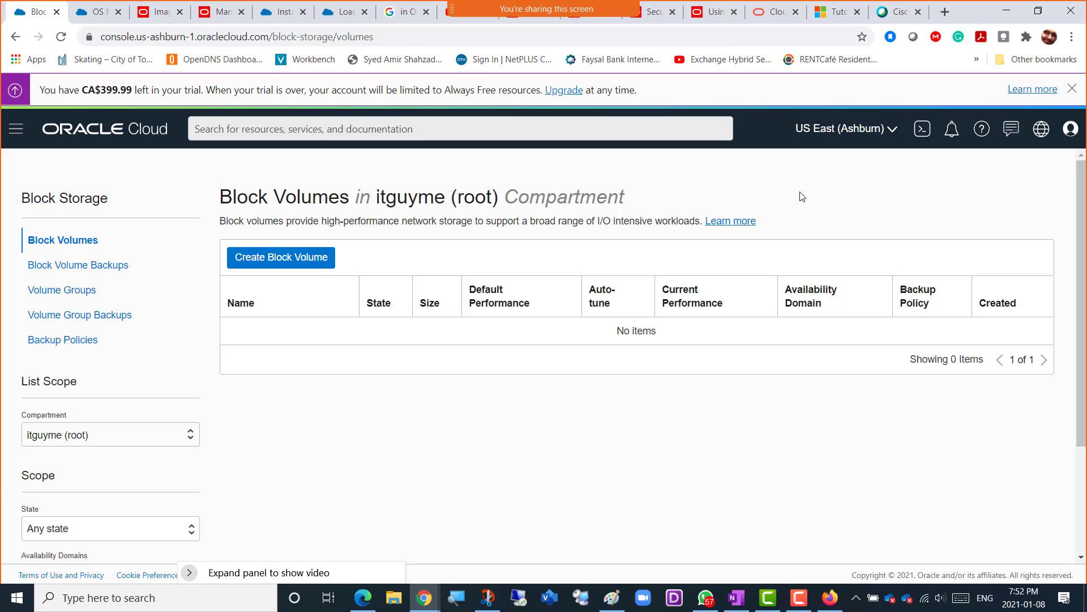
pyautogui.press('XF86AudioRaiseVolume')
pyautogui.press('XF86AudioRaiseVolume')
pyautogui.press('XF86AudioRaiseVolume')
pyautogui.press('XF86AudioRaiseVolume')
pyautogui.press('XF86AudioRaiseVolume')
pyautogui.press('XF86AudioRaiseVolume')
pyautogui.press('XF86AudioRaiseVolume')
pyautogui.press('XF86AudioRaiseVolume')
pyautogui.press('XF86AudioRaiseVolume')
pyautogui.press('XF86AudioRaiseVolume')
pyautogui.press('XF86AudioRaiseVolume')
pyautogui.press('XF86AudioRaiseVolume')
pyautogui.press('XF86AudioRaiseVolume')
pyautogui.press('XF86AudioRaiseVolume')
pyautogui.press('XF86AudioRaiseVolume')
pyautogui.press('XF86AudioRaiseVolume')
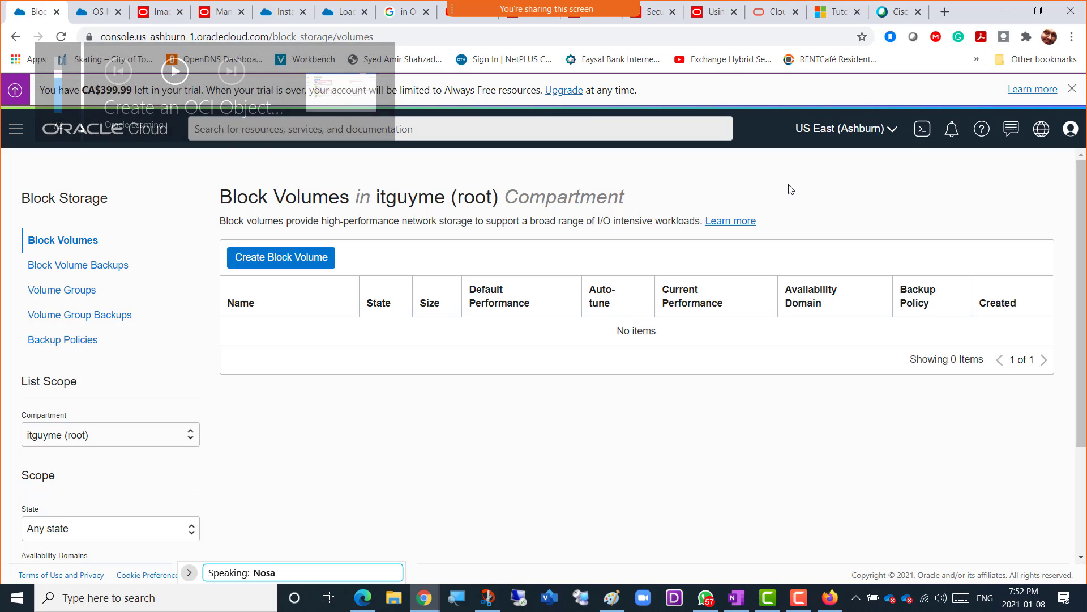
pyautogui.click(17, 134)
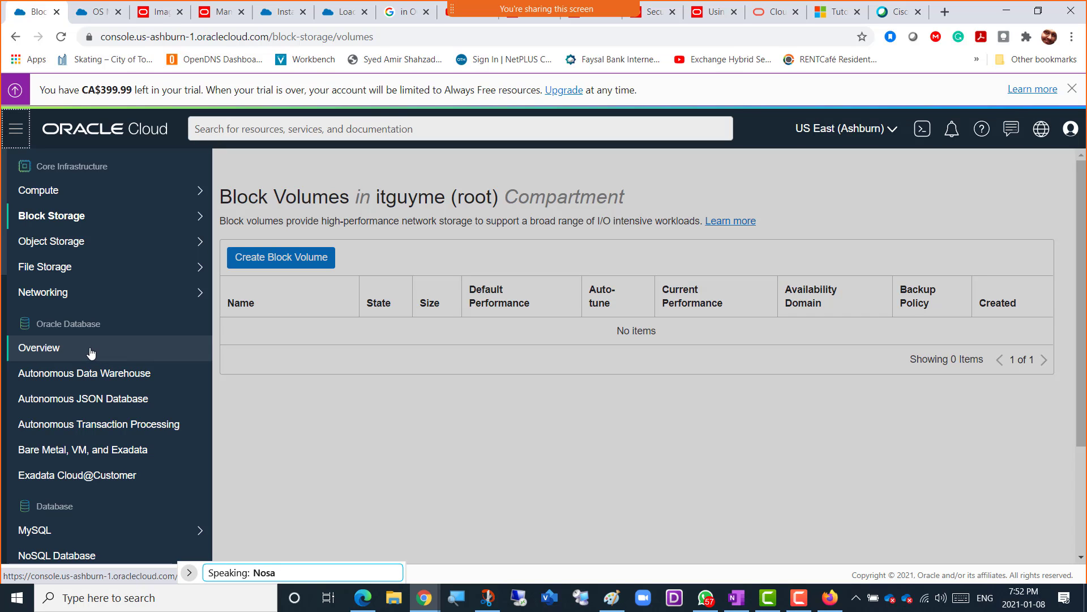
pyautogui.scroll(-1, 100, 353)
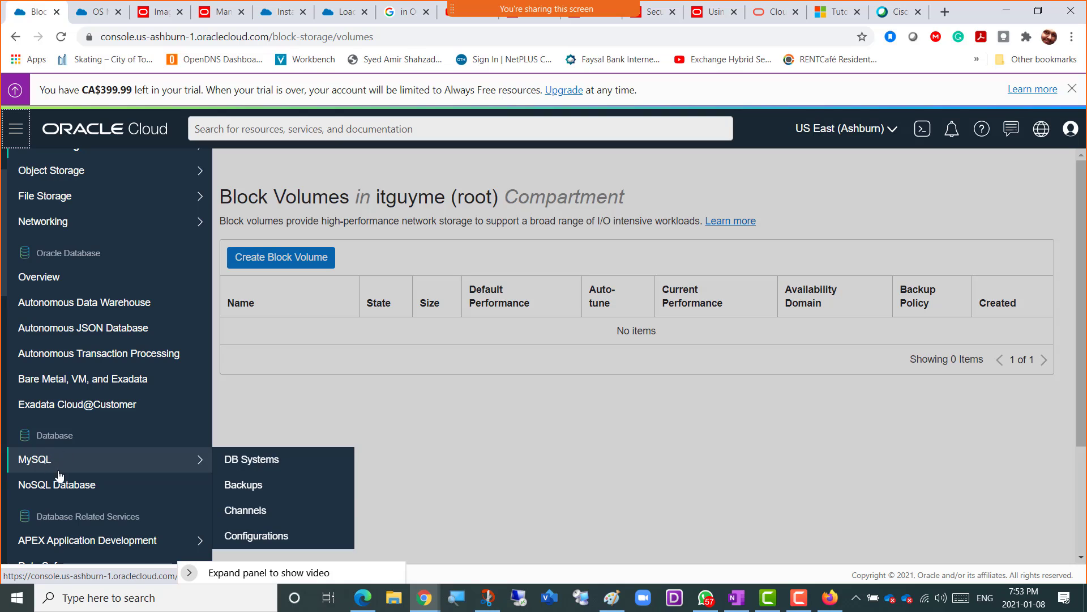
pyautogui.moveTo(66, 469)
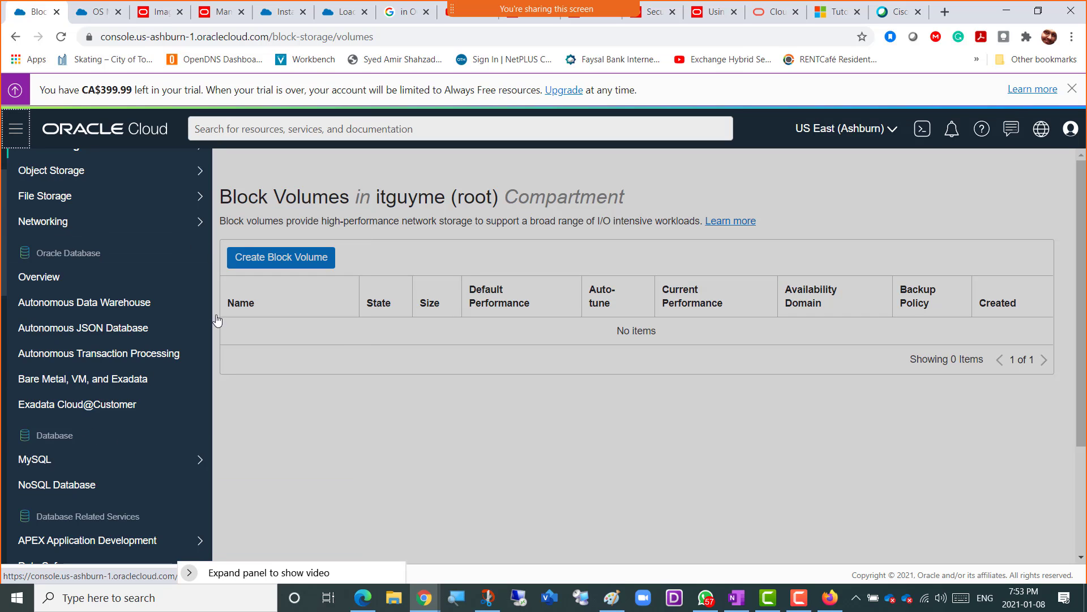
pyautogui.moveTo(123, 225)
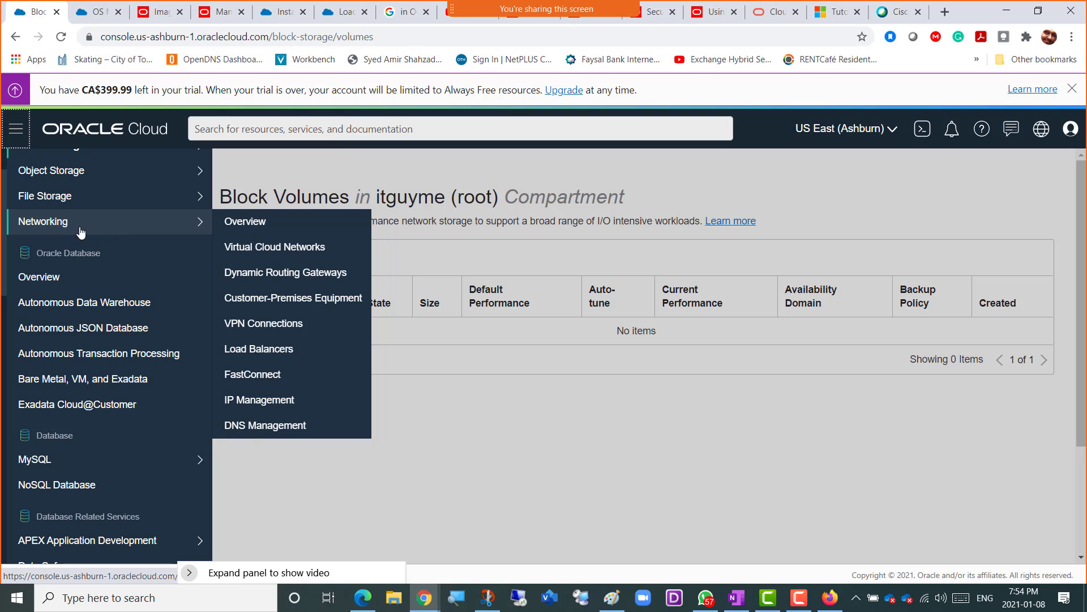
pyautogui.moveTo(76, 164)
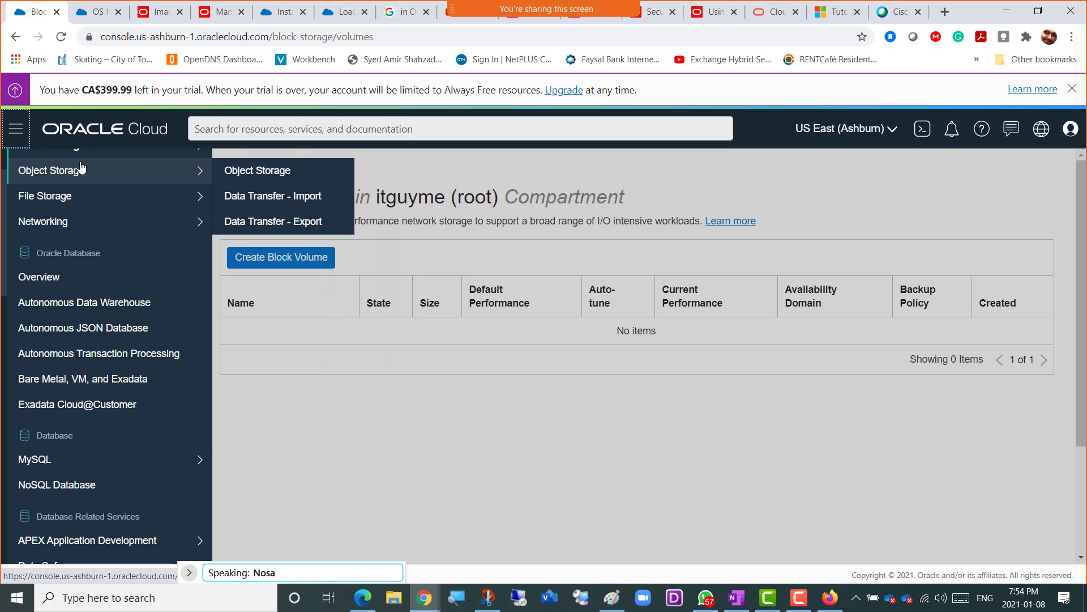
pyautogui.click(697, 463)
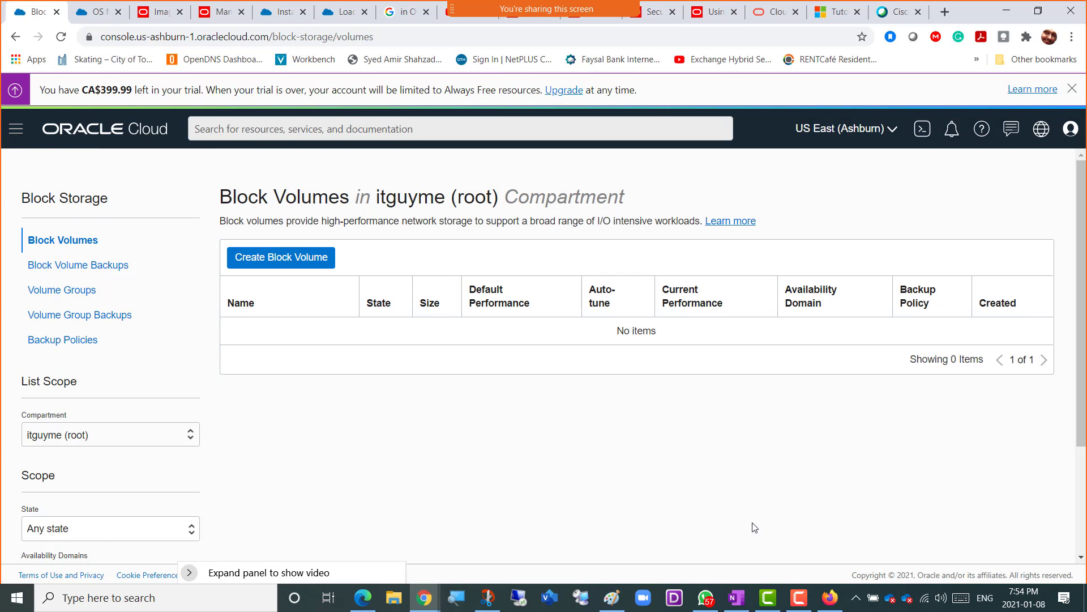
pyautogui.click(798, 598)
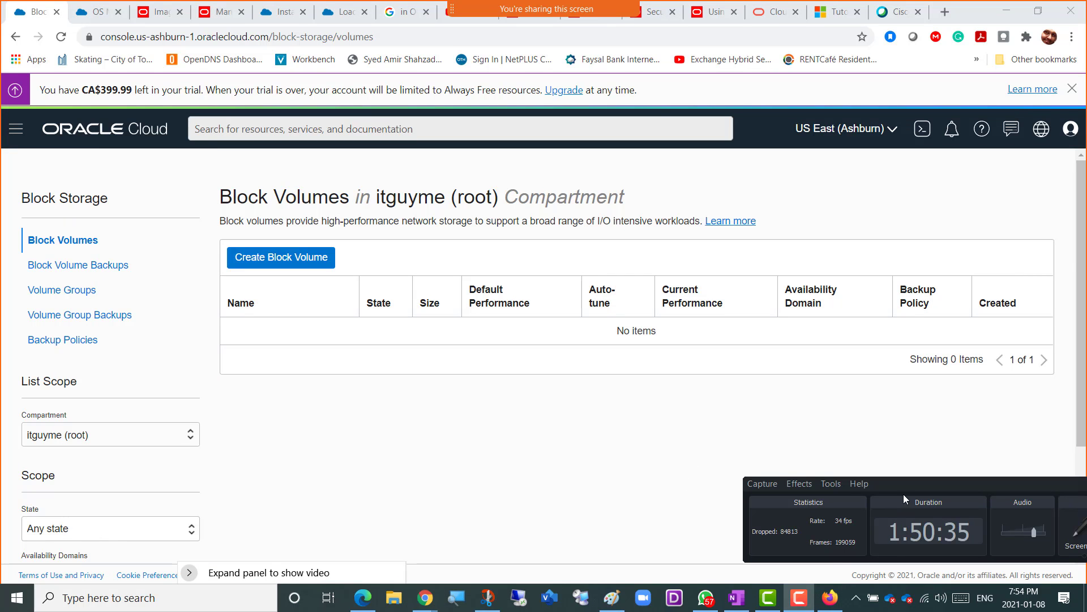